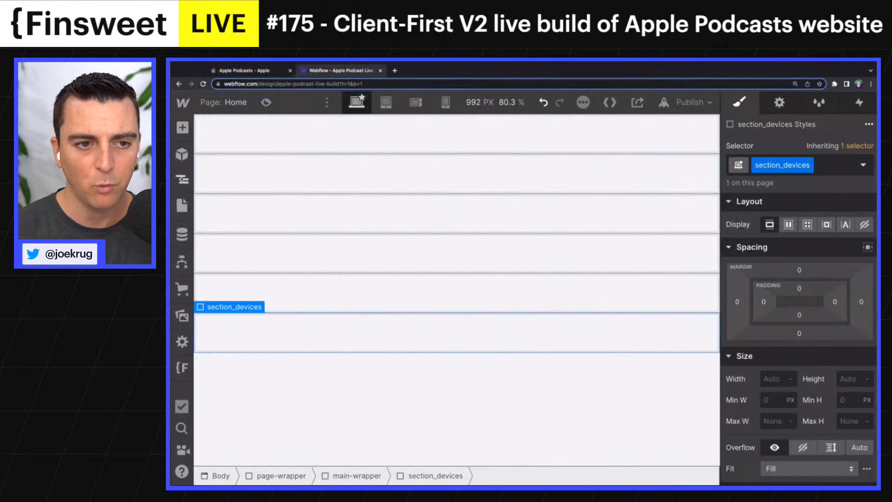
Add a div block at the end of main-wrapper, after section_devices, and give it the class section_faq
{"action": "left_click", "coordinate": [182, 180]}
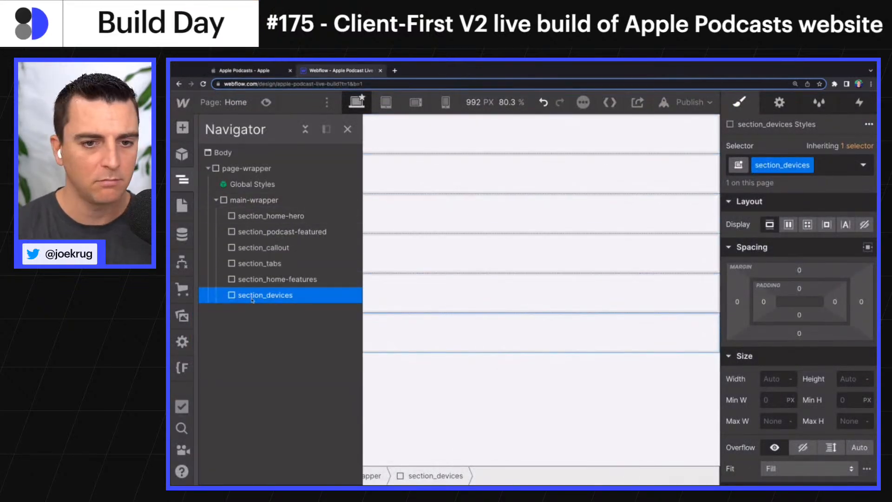
{"action": "left_click", "coordinate": [244, 70]}
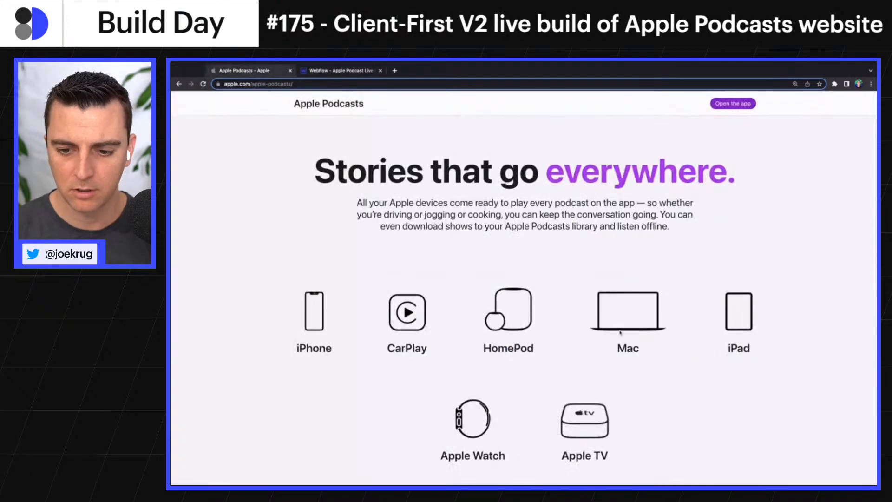
{"action": "scroll", "coordinate": [629, 348], "scroll_direction": "down", "scroll_amount": 6}
{"action": "left_click", "coordinate": [342, 70]}
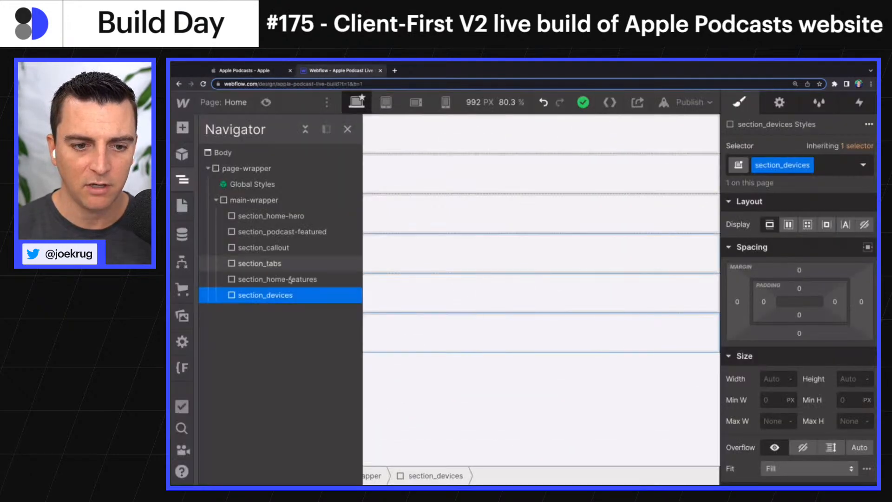
{"action": "key", "text": "a"}
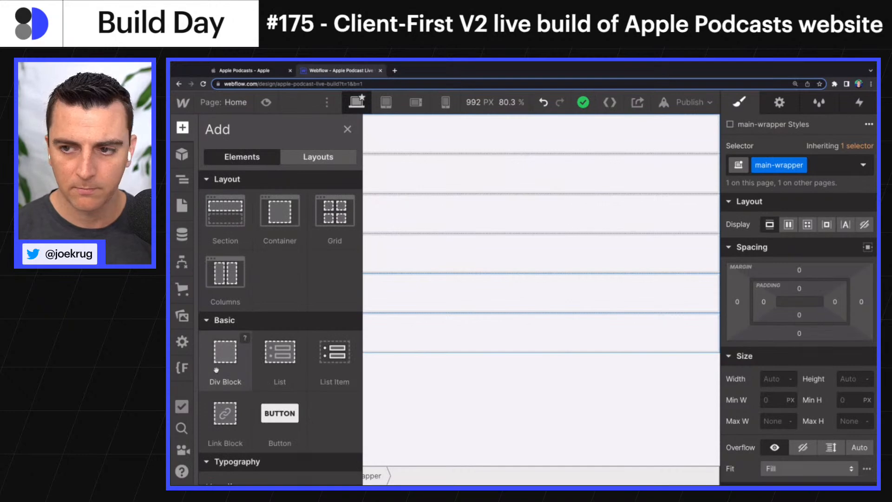
{"action": "left_click", "coordinate": [225, 354]}
{"action": "left_click", "coordinate": [801, 165]}
{"action": "type", "text": "sect"}
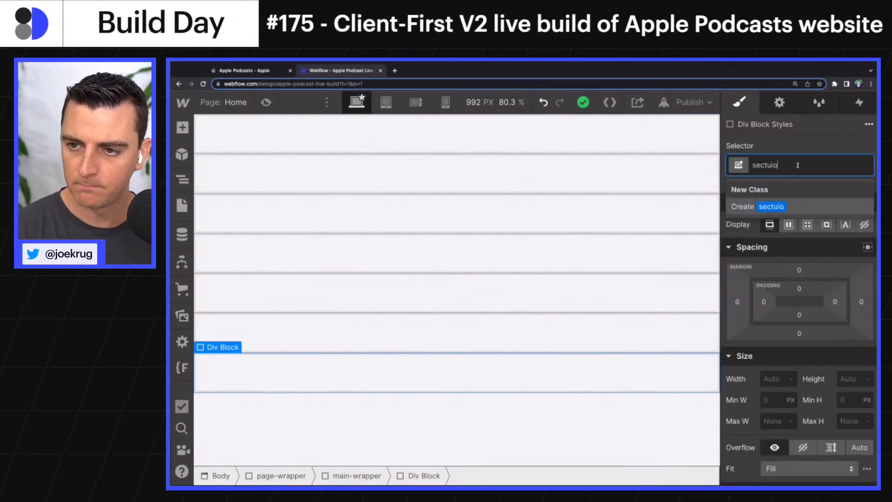
{"action": "type", "text": "ion_faq"}
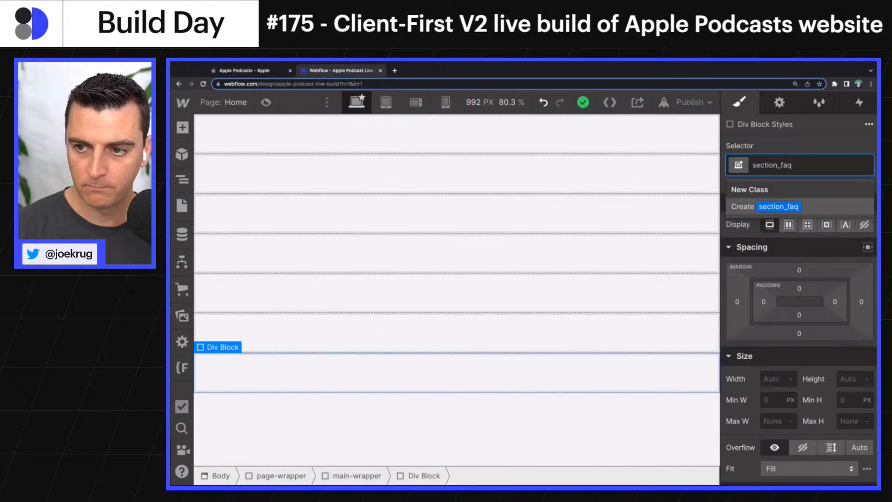
{"action": "key", "text": "Return"}
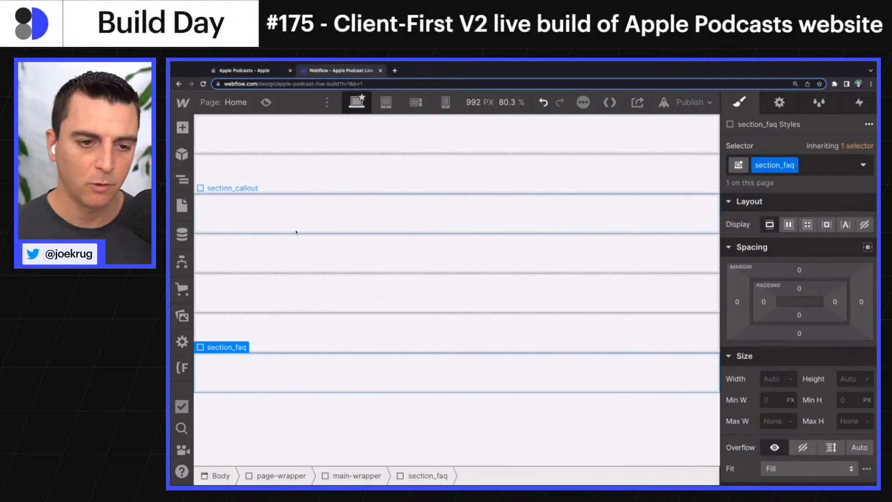
Insert a Navbar element inside page-wrapper, between Global Styles and main-wrapper, after checking the top of the Apple Podcasts reference page
{"action": "left_click", "coordinate": [256, 132]}
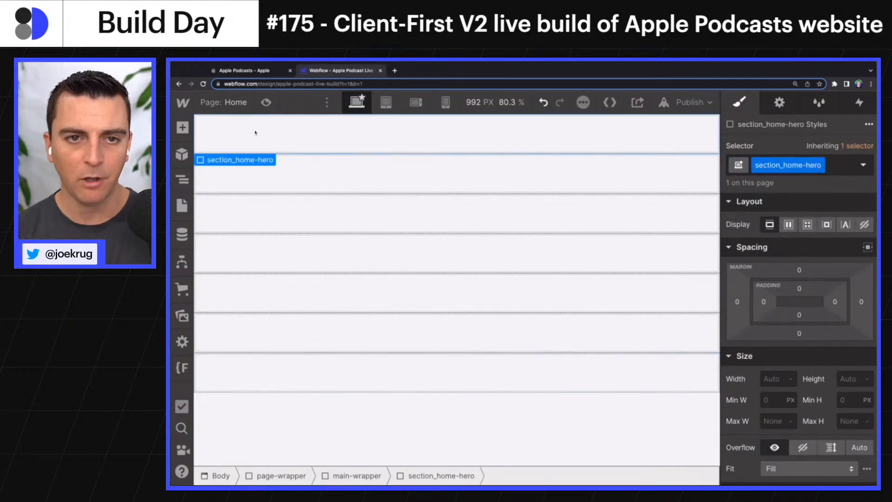
{"action": "left_click", "coordinate": [249, 71]}
{"action": "scroll", "coordinate": [437, 333], "scroll_direction": "up", "scroll_amount": 15}
{"action": "scroll", "coordinate": [437, 333], "scroll_direction": "up", "scroll_amount": 10}
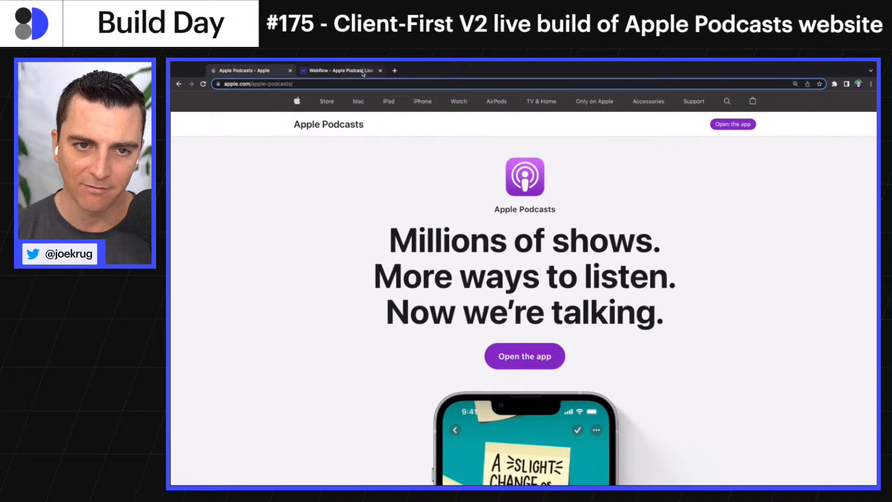
{"action": "left_click", "coordinate": [364, 73]}
{"action": "left_click", "coordinate": [182, 180]}
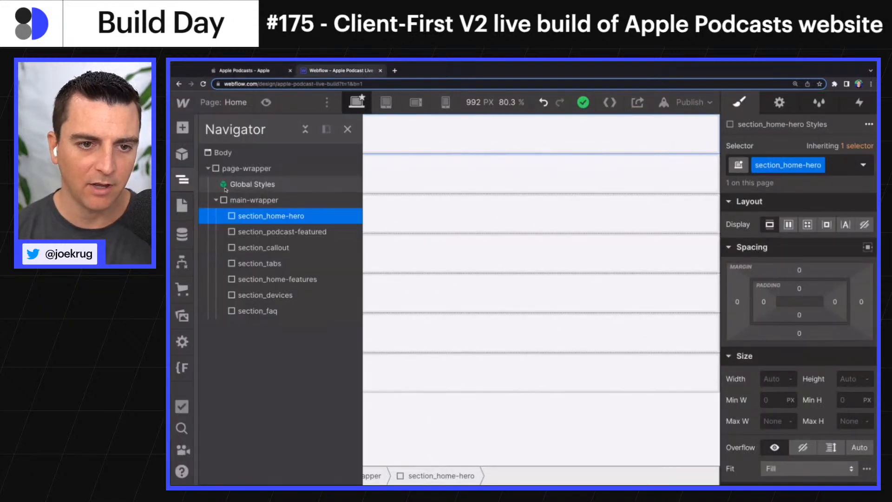
{"action": "left_click", "coordinate": [230, 199]}
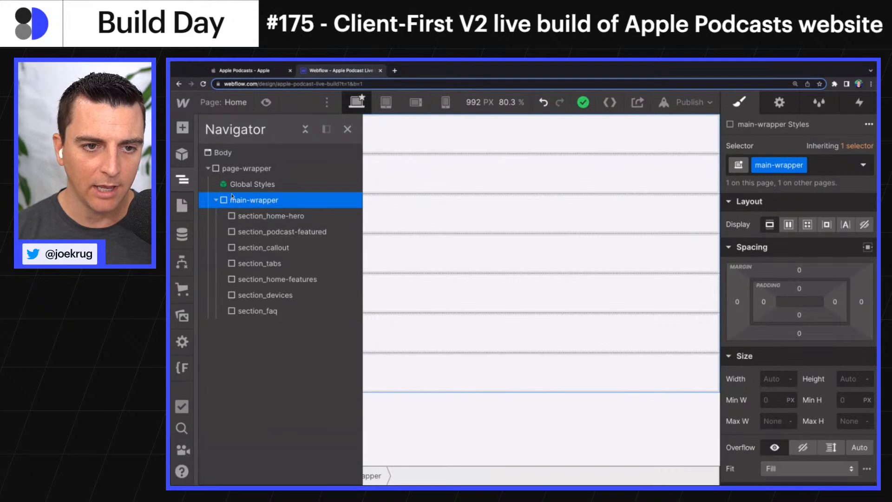
{"action": "left_click", "coordinate": [233, 185]}
{"action": "key", "text": "a"}
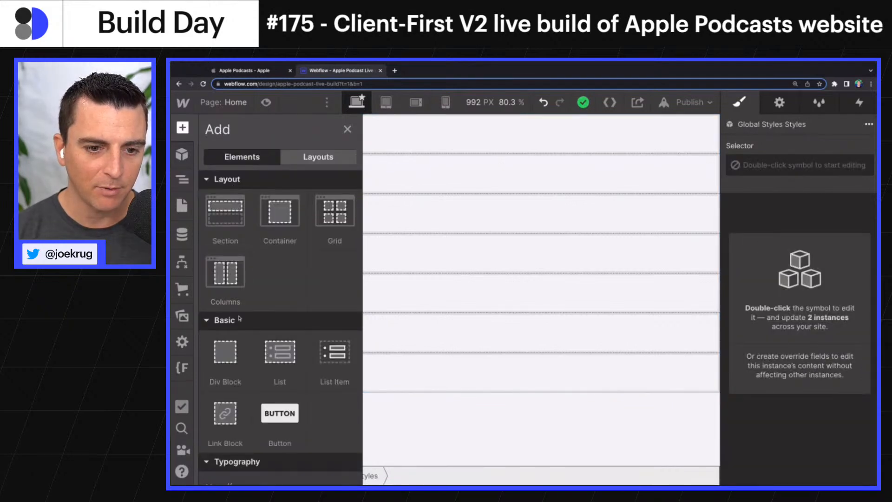
{"action": "scroll", "coordinate": [239, 319], "scroll_direction": "down", "scroll_amount": 10}
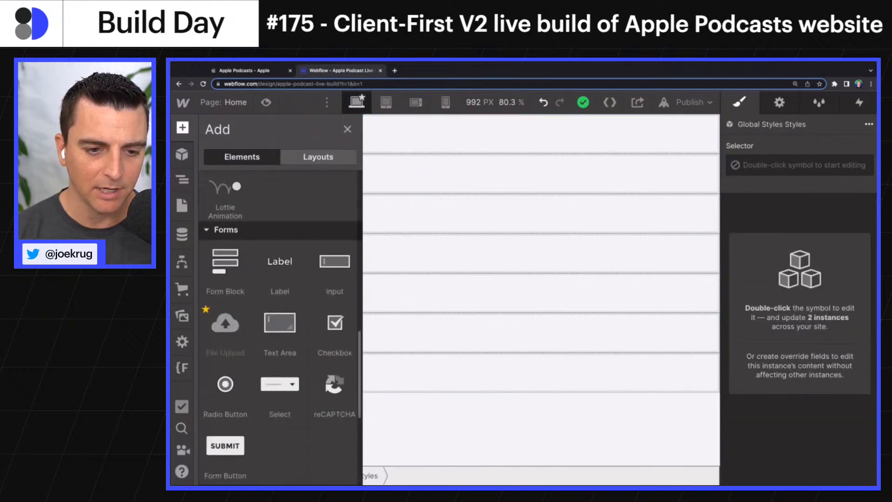
{"action": "scroll", "coordinate": [266, 420], "scroll_direction": "up", "scroll_amount": 10}
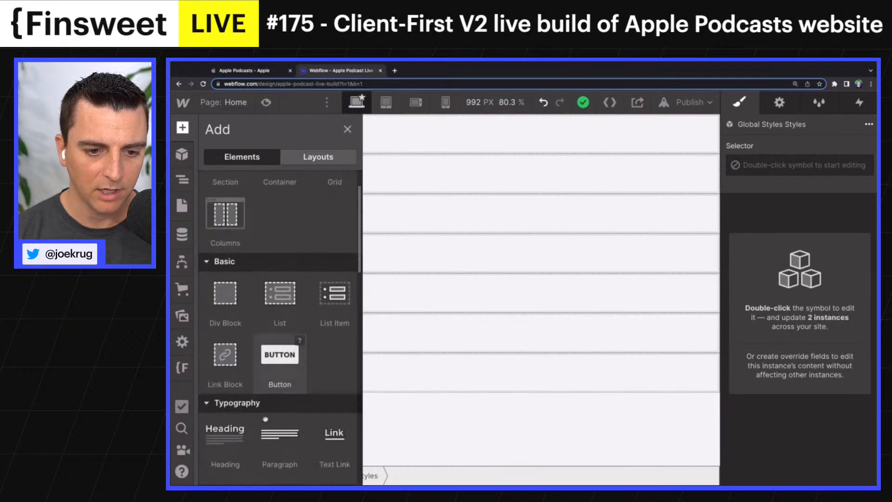
{"action": "scroll", "coordinate": [265, 419], "scroll_direction": "down", "scroll_amount": 10}
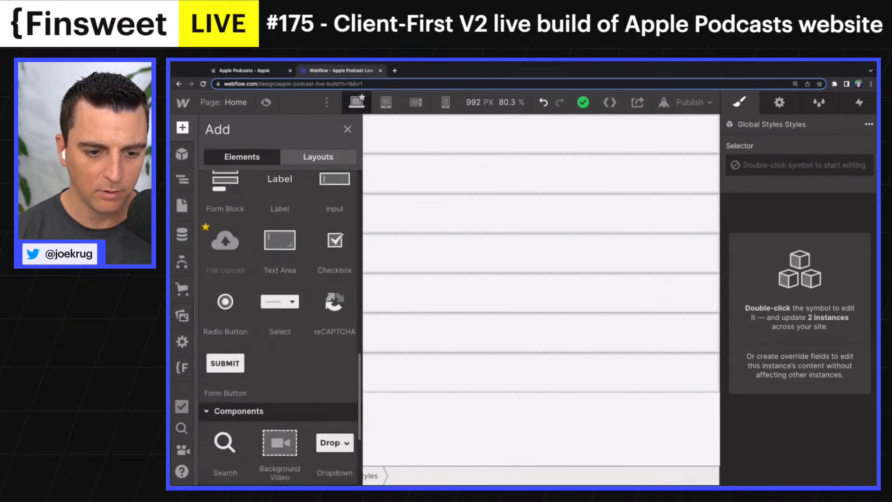
{"action": "scroll", "coordinate": [279, 371], "scroll_direction": "down", "scroll_amount": 3}
{"action": "left_click", "coordinate": [333, 353]}
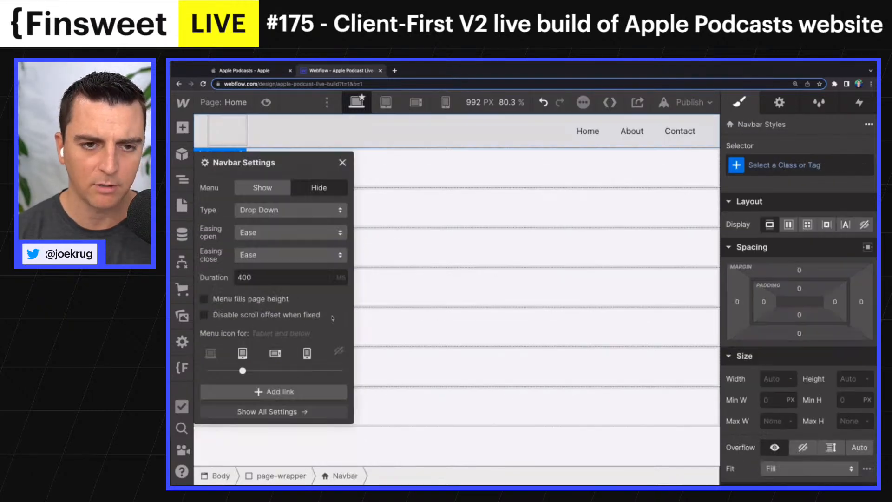
Give the inserted Navbar the class nav_component
{"action": "left_click", "coordinate": [181, 177]}
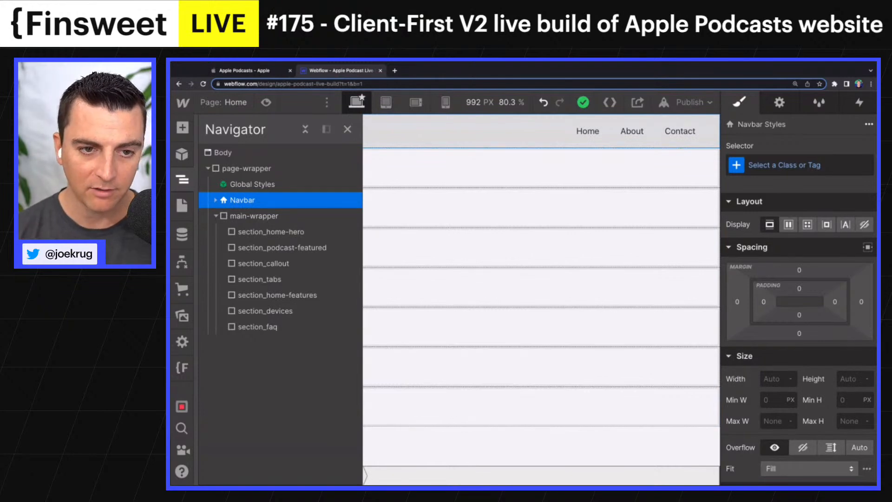
{"action": "left_click", "coordinate": [777, 165]}
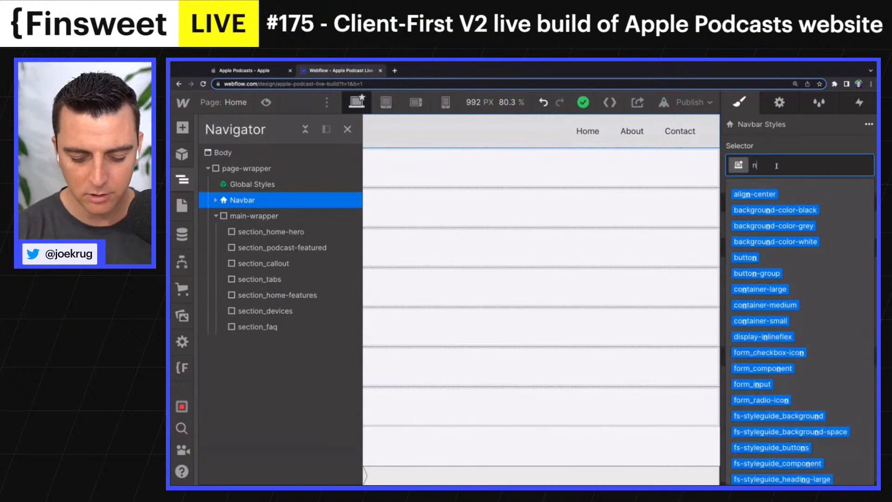
{"action": "type", "text": "nav_component"}
{"action": "key", "text": "Return"}
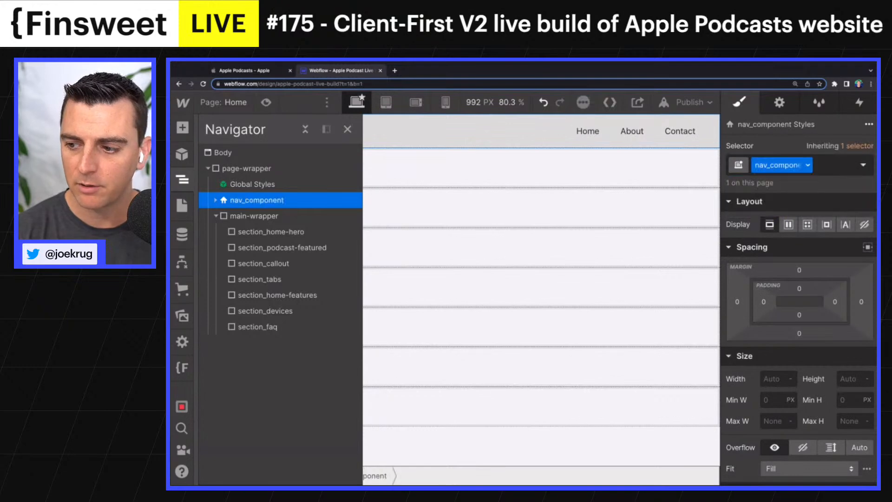
Add a div block and place it as the first child of nav_component, above the default Container
{"action": "key", "text": "Down"}
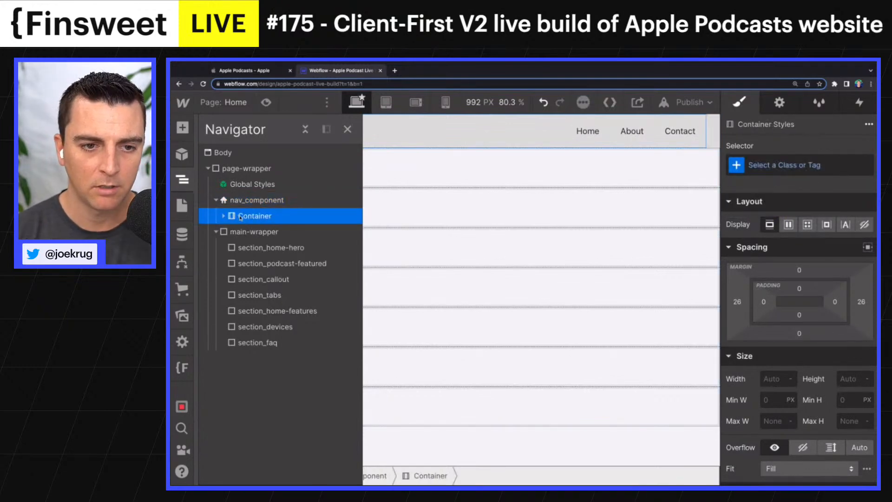
{"action": "key", "text": "Right"}
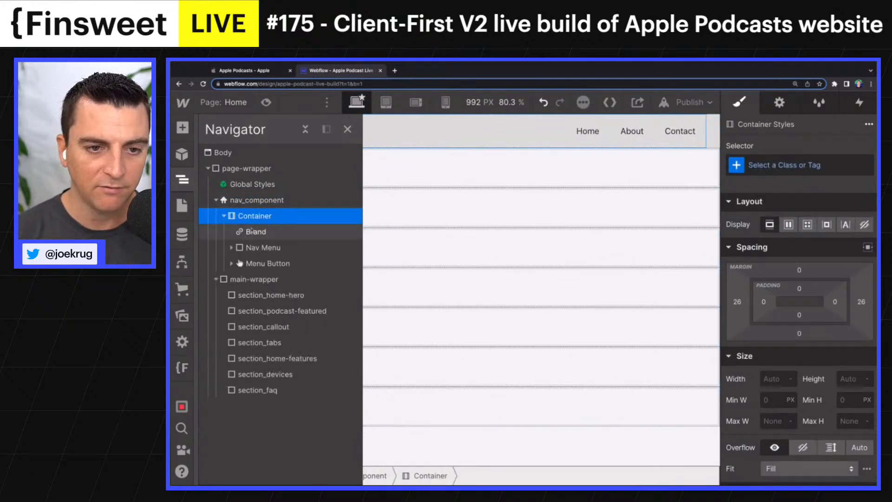
{"action": "left_click", "coordinate": [256, 200]}
{"action": "key", "text": "a"}
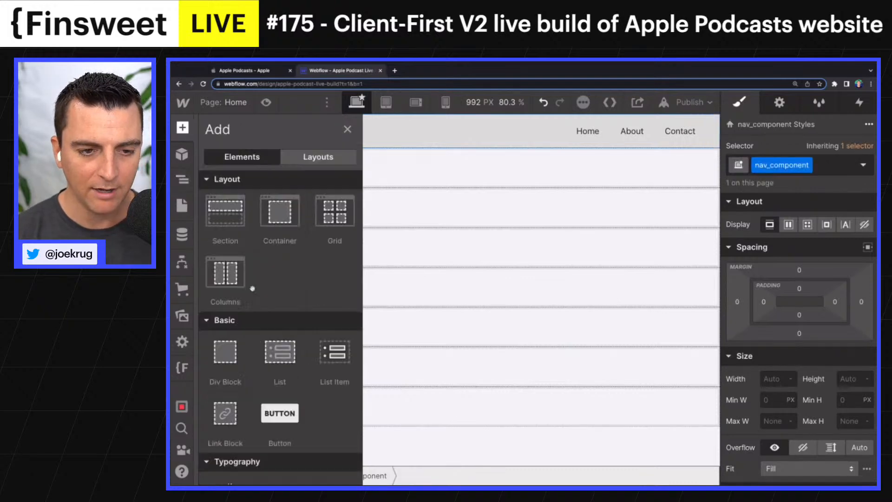
{"action": "left_click", "coordinate": [219, 348]}
{"action": "left_click", "coordinate": [182, 179]}
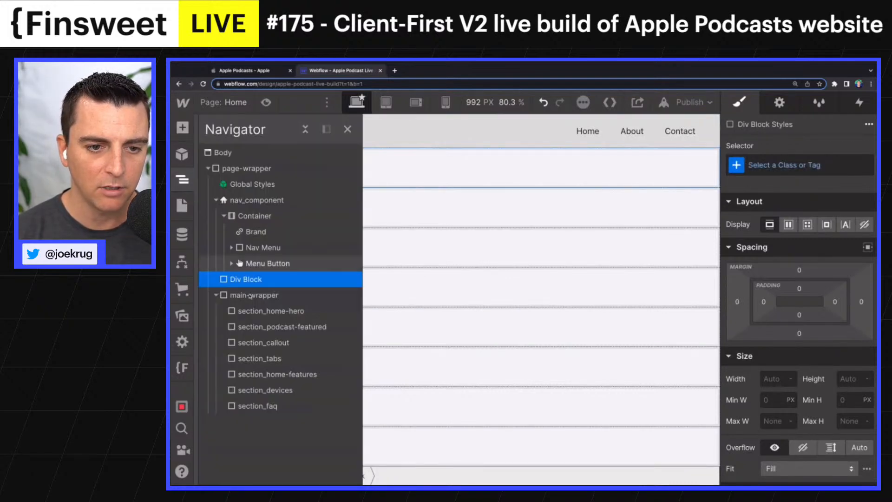
{"action": "left_click_drag", "start_coordinate": [246, 289], "coordinate": [241, 214]}
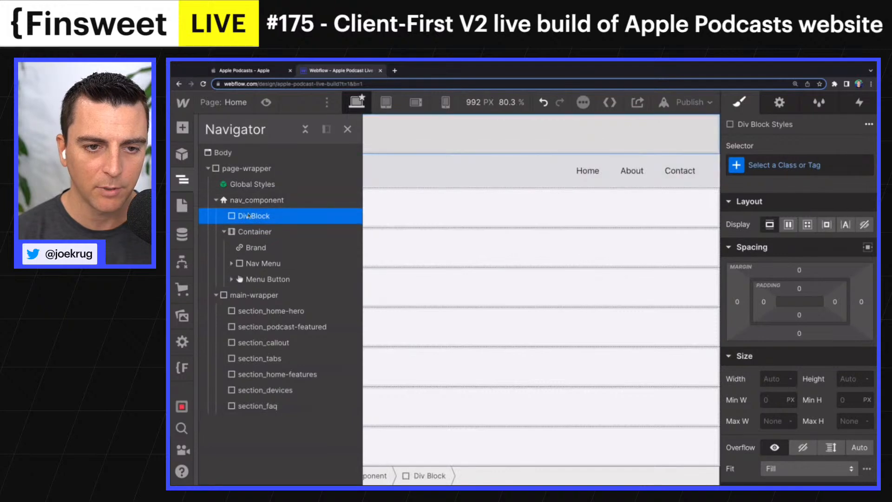
Assign the existing class container-medium to the new div block inside nav_component
{"action": "left_click", "coordinate": [777, 163]}
{"action": "type", "text": "container"}
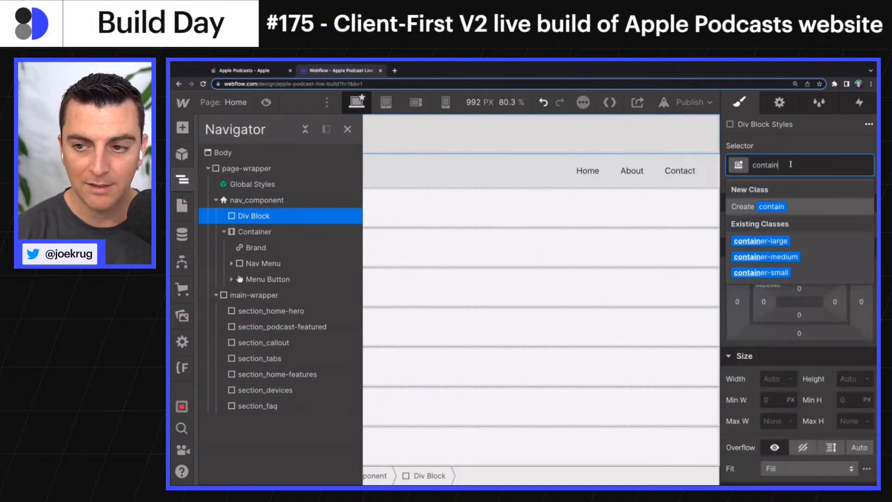
{"action": "key", "text": "Down"}
{"action": "key", "text": "Down"}
{"action": "key", "text": "Return"}
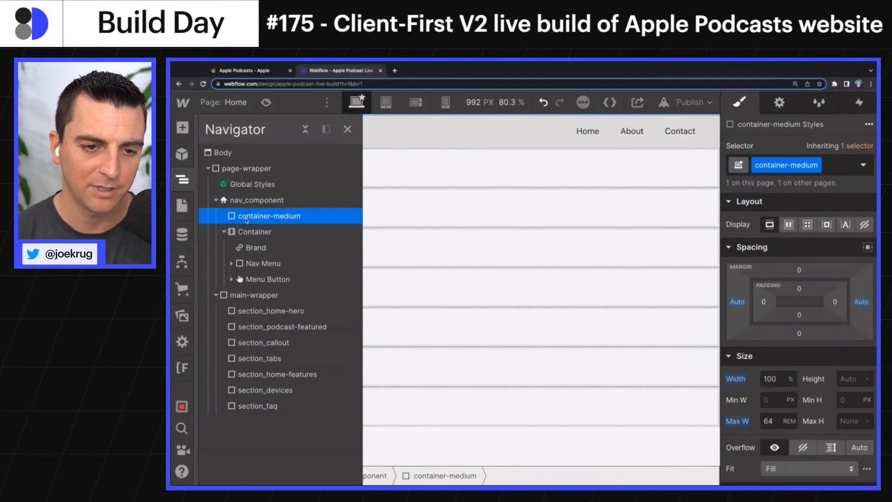
Add a link block inside container-medium and give it the class nav_logo
{"action": "key", "text": "a"}
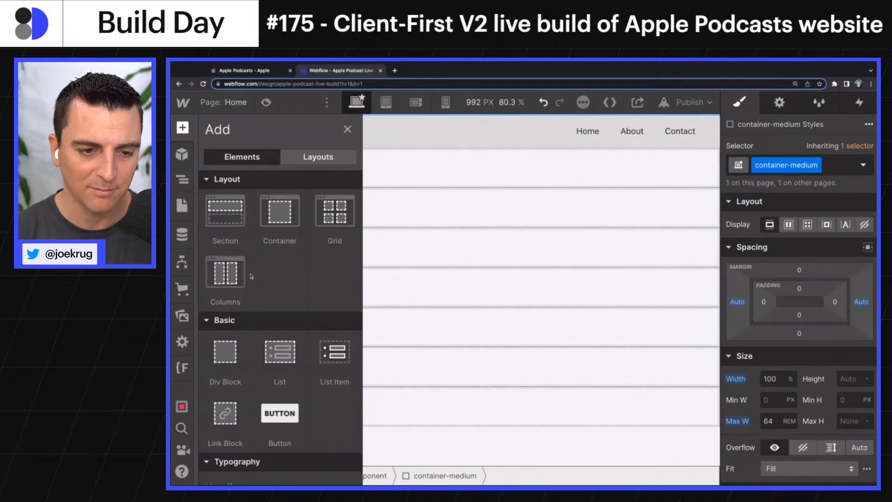
{"action": "left_click", "coordinate": [224, 413]}
{"action": "left_click", "coordinate": [789, 166]}
{"action": "type", "text": "nav_logo"}
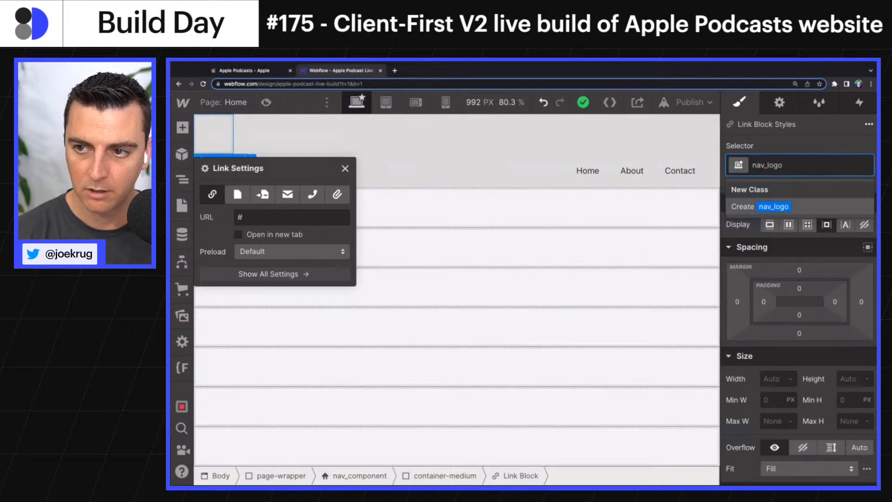
{"action": "key", "text": "Return"}
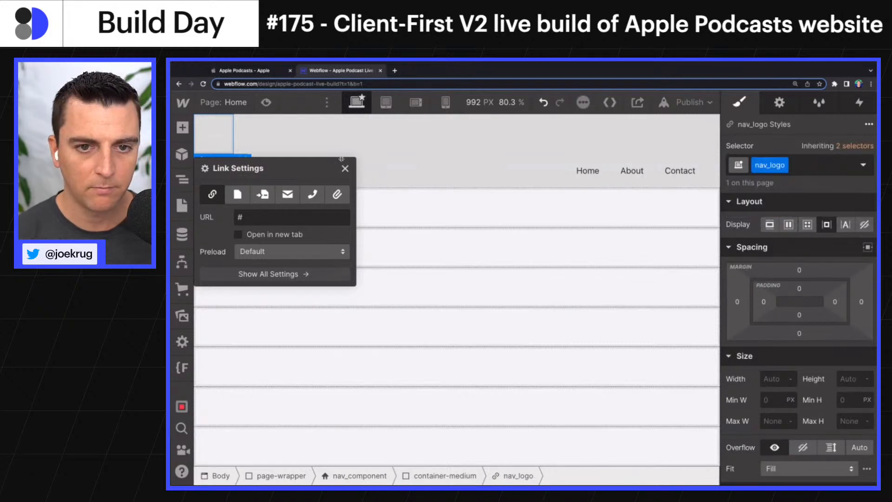
Move the Nav Menu and the Menu Button out of the default Container into container-medium, below nav_logo
{"action": "left_click", "coordinate": [182, 179]}
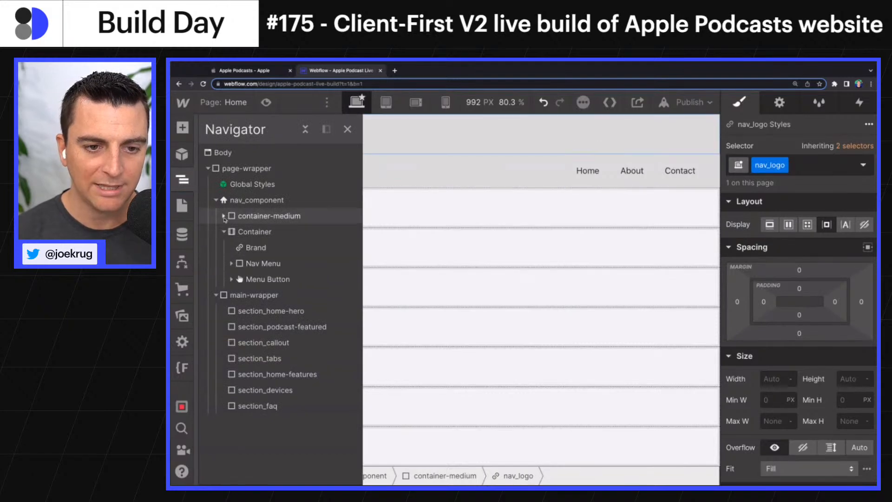
{"action": "left_click", "coordinate": [257, 279]}
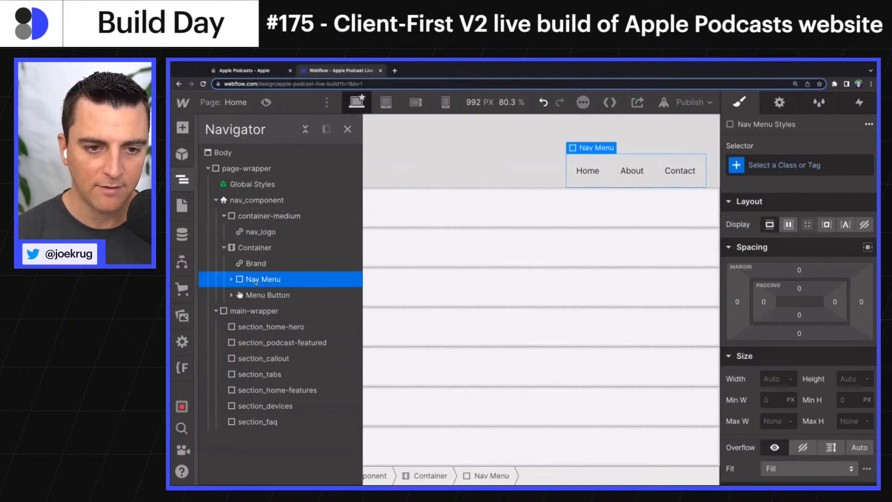
{"action": "left_click_drag", "start_coordinate": [256, 281], "coordinate": [266, 242]}
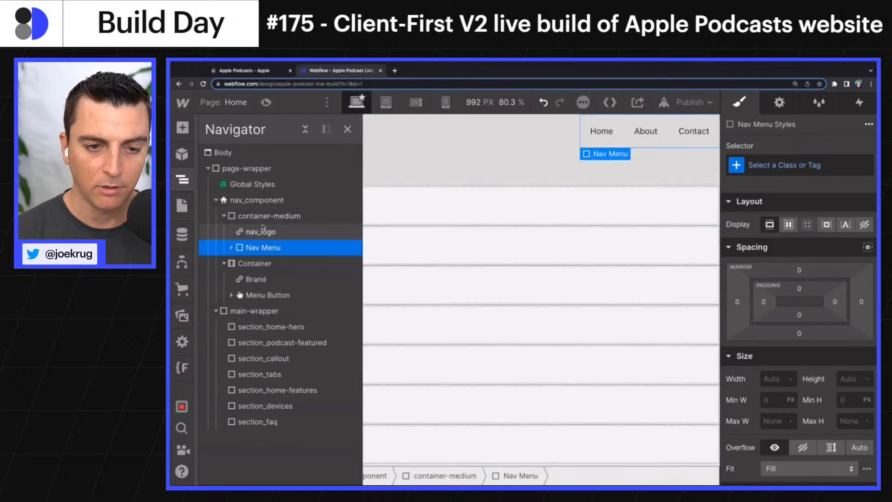
{"action": "left_click_drag", "start_coordinate": [241, 296], "coordinate": [251, 259]}
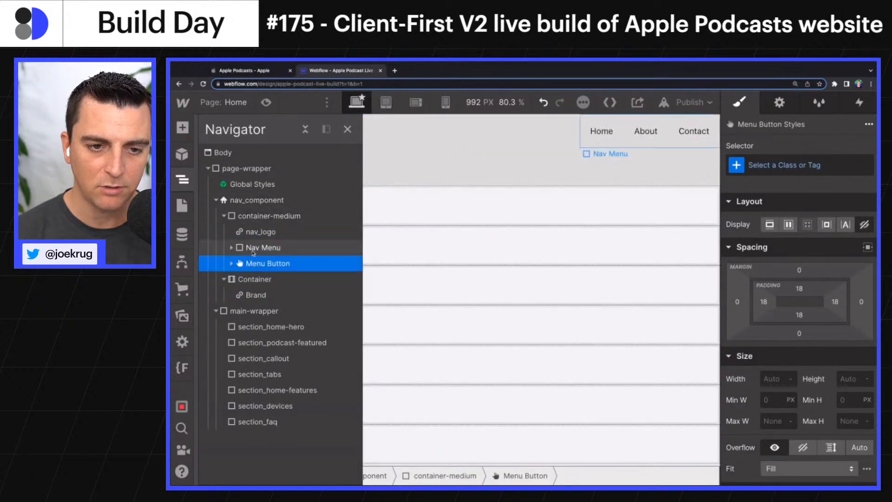
Delete the default Container, together with its Brand link, from nav_component
{"action": "left_click", "coordinate": [255, 282]}
{"action": "key", "text": "Delete"}
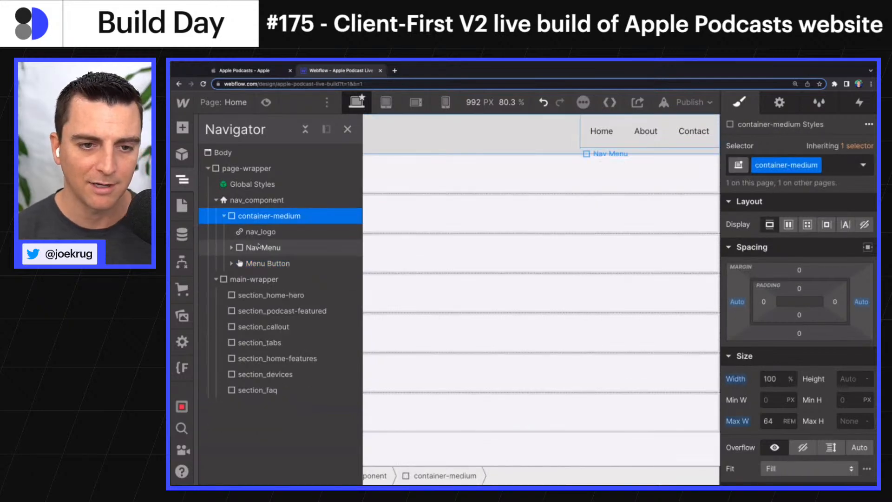
{"action": "left_click", "coordinate": [347, 130]}
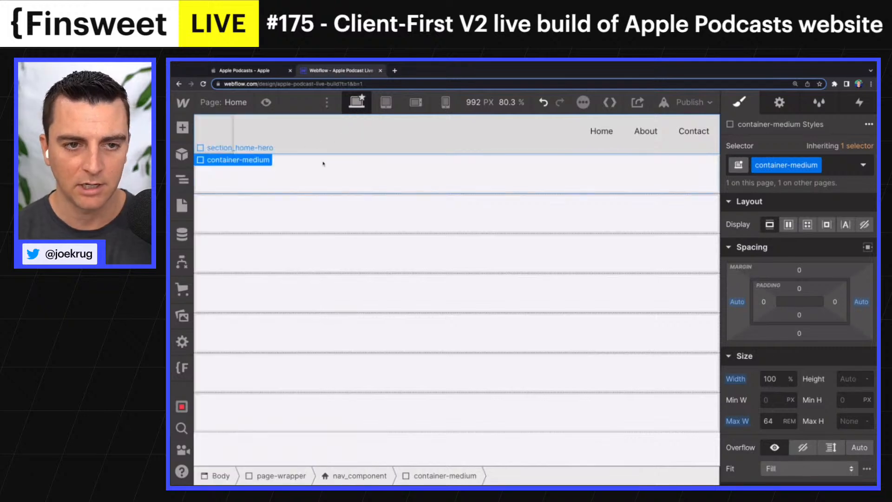
Set nav_component's background colour to the saved grey swatch, comparing it with the navbar on the Apple Podcasts site
{"action": "scroll", "coordinate": [770, 352], "scroll_direction": "down", "scroll_amount": 10}
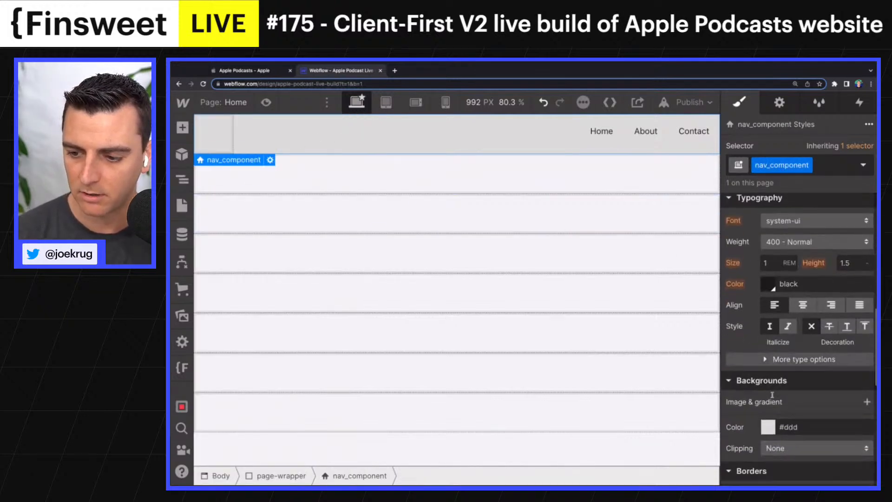
{"action": "left_click", "coordinate": [774, 344]}
{"action": "left_click", "coordinate": [755, 321]}
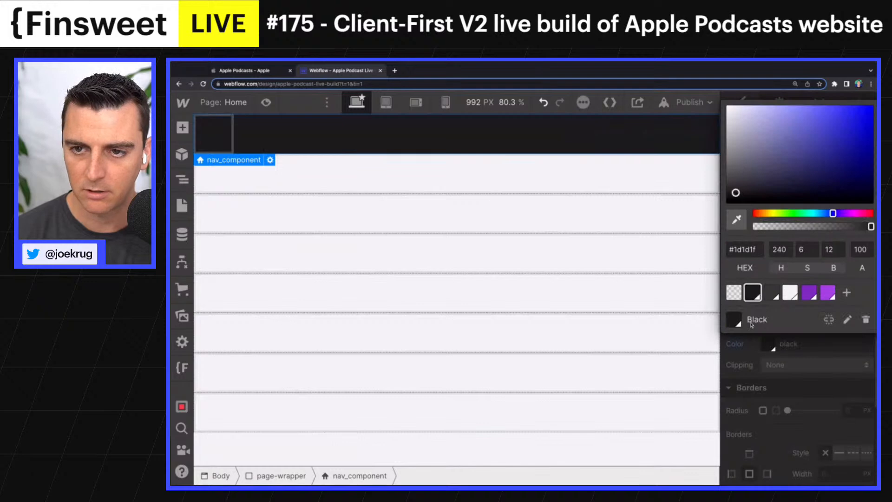
{"action": "left_click", "coordinate": [238, 72]}
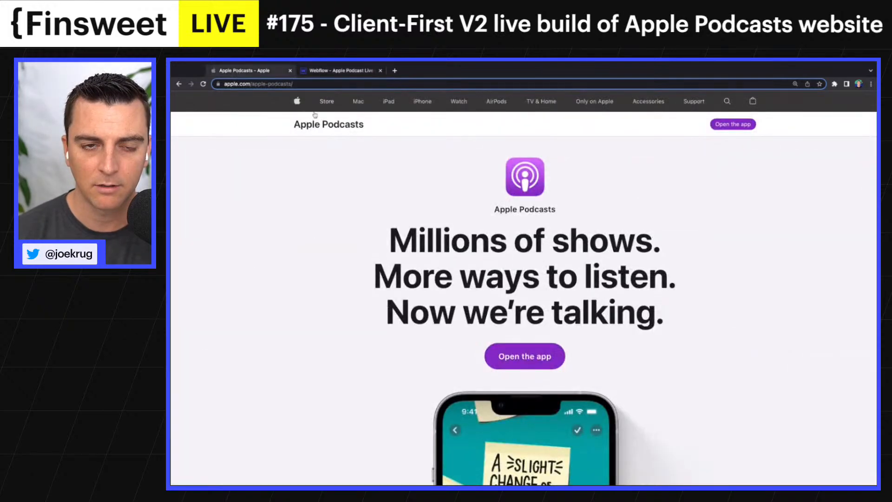
{"action": "left_click", "coordinate": [335, 70]}
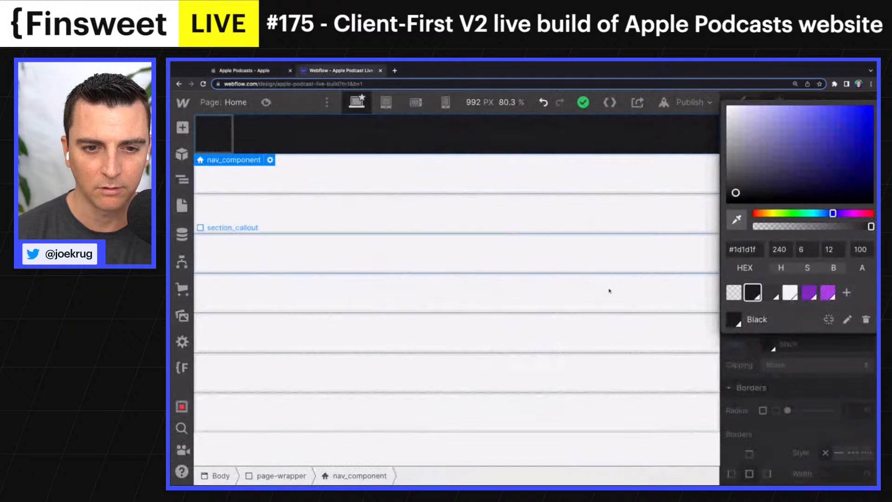
{"action": "left_click", "coordinate": [773, 294]}
{"action": "left_click", "coordinate": [763, 396]}
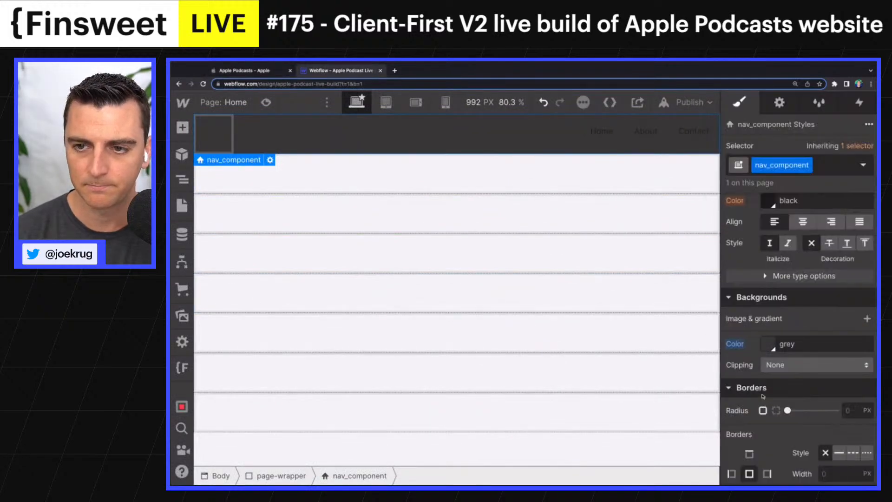
Add a text link inside the Nav Menu after the three default Nav Links, leaving its link settings at their defaults
{"action": "left_click_drag", "start_coordinate": [591, 131], "coordinate": [544, 139]}
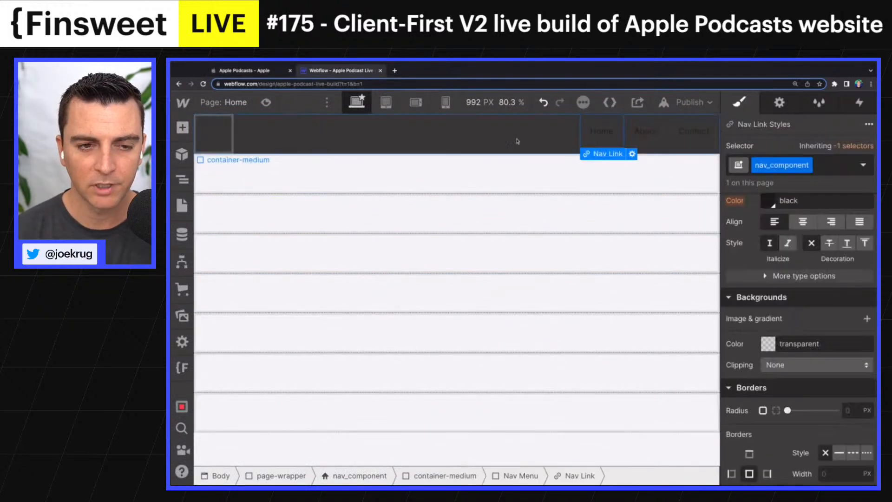
{"action": "key", "text": "Up"}
{"action": "left_click", "coordinate": [263, 71]}
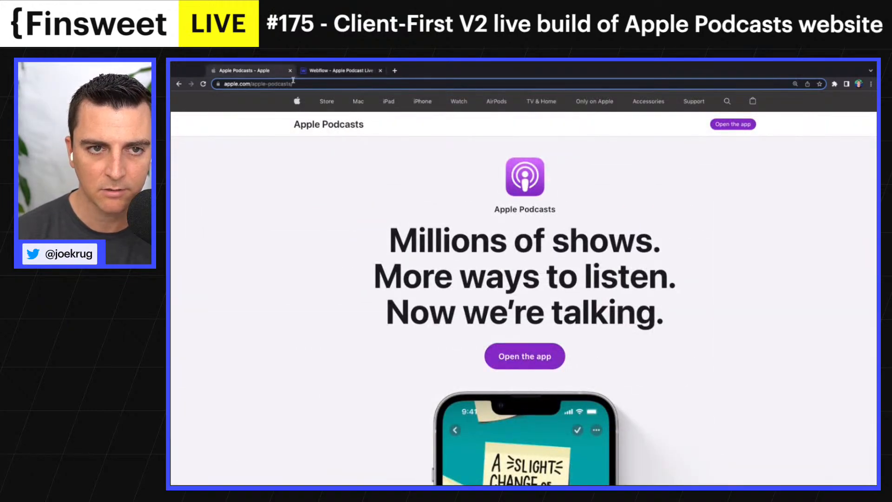
{"action": "left_click", "coordinate": [326, 71]}
{"action": "left_click", "coordinate": [183, 179]}
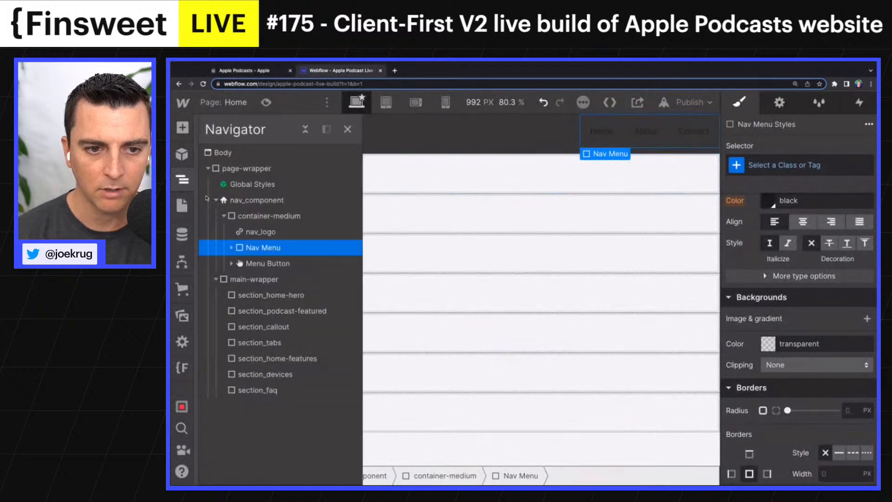
{"action": "left_click", "coordinate": [232, 248]}
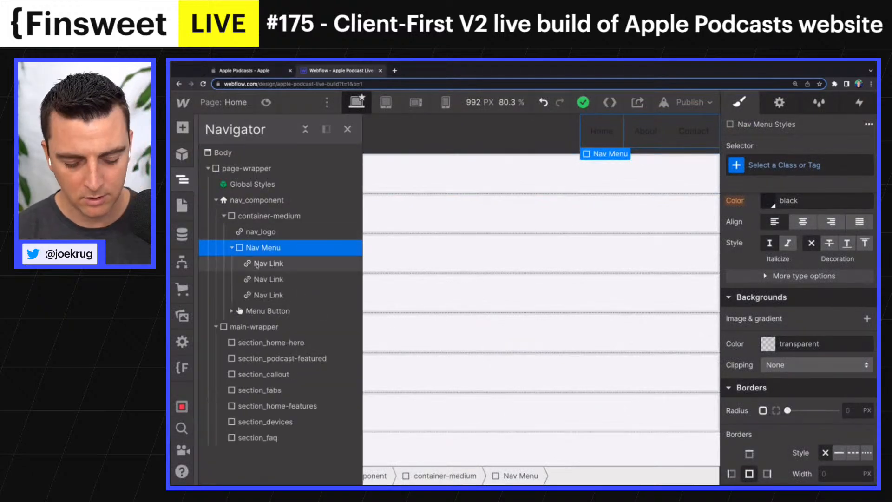
{"action": "key", "text": "a"}
{"action": "scroll", "coordinate": [265, 353], "scroll_direction": "down", "scroll_amount": 5}
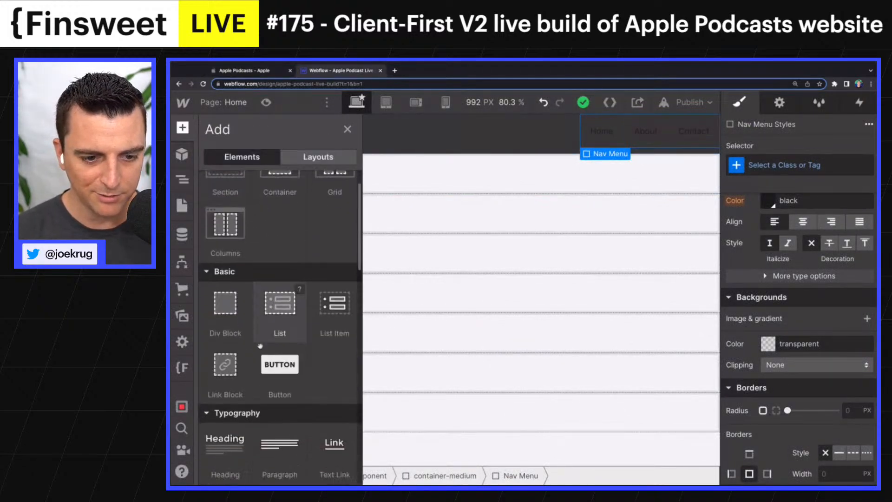
{"action": "left_click", "coordinate": [326, 302]}
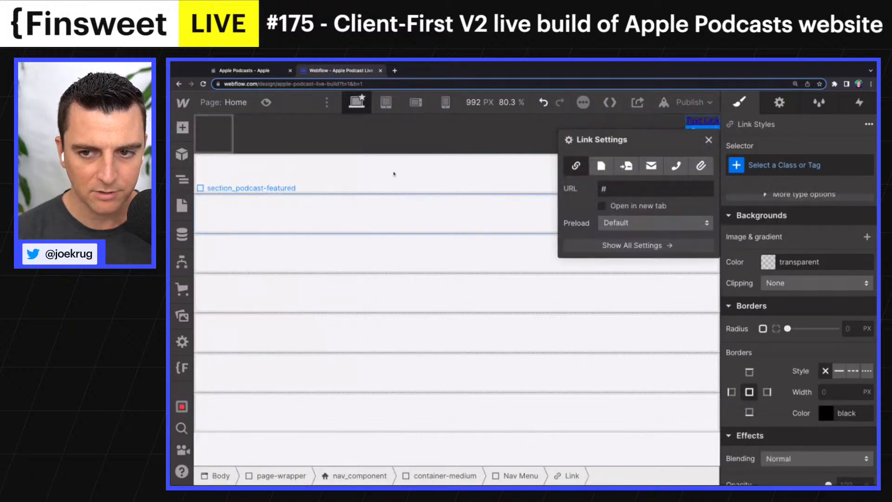
{"action": "left_click", "coordinate": [709, 139]}
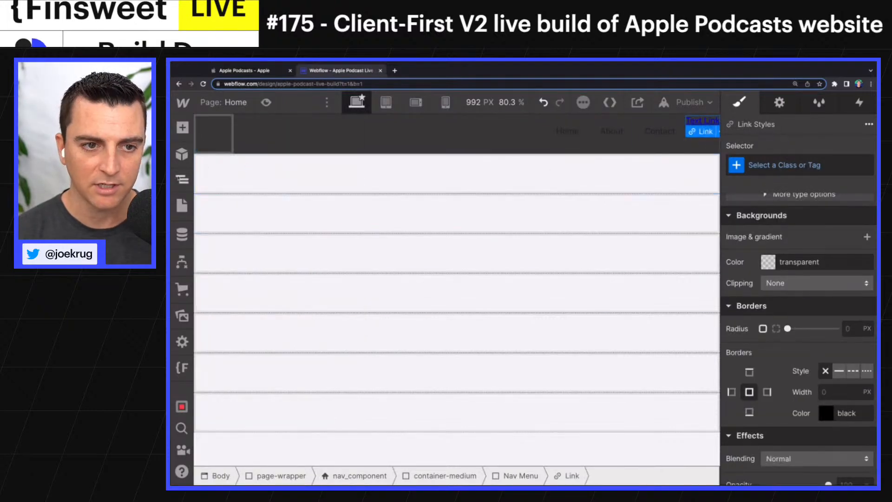
Give the new text link in the Nav Menu the class nav_link
{"action": "key", "text": "z"}
{"action": "left_click", "coordinate": [268, 296]}
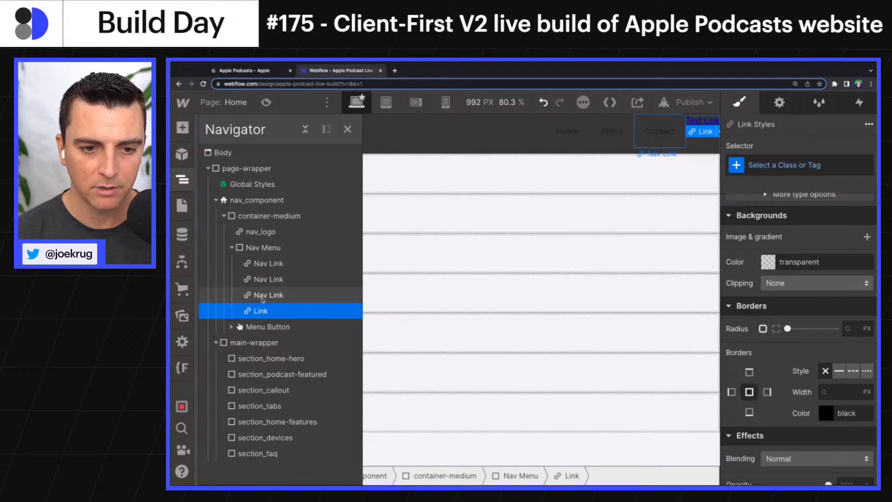
{"action": "left_click", "coordinate": [261, 311]}
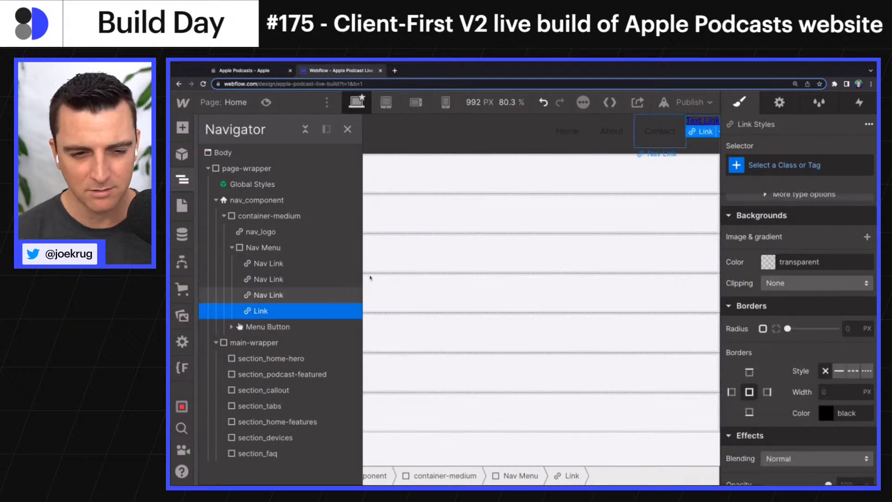
{"action": "left_click", "coordinate": [793, 165]}
{"action": "type", "text": "nav_"}
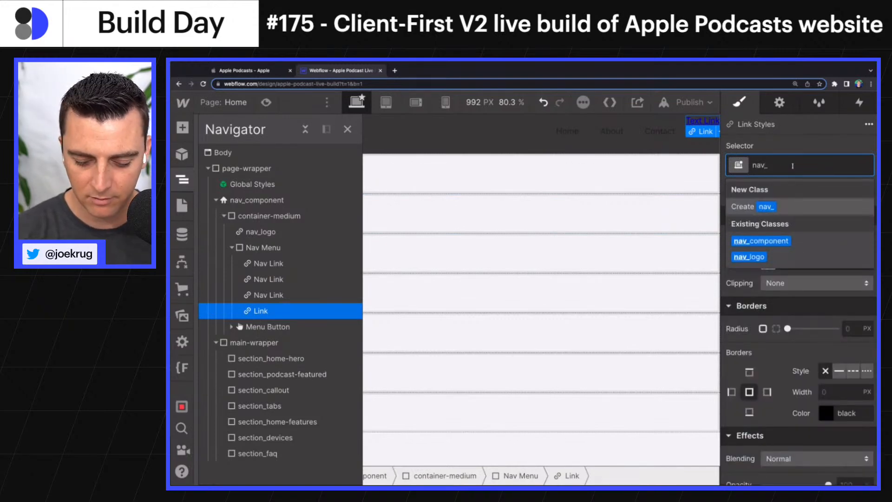
{"action": "type", "text": "link"}
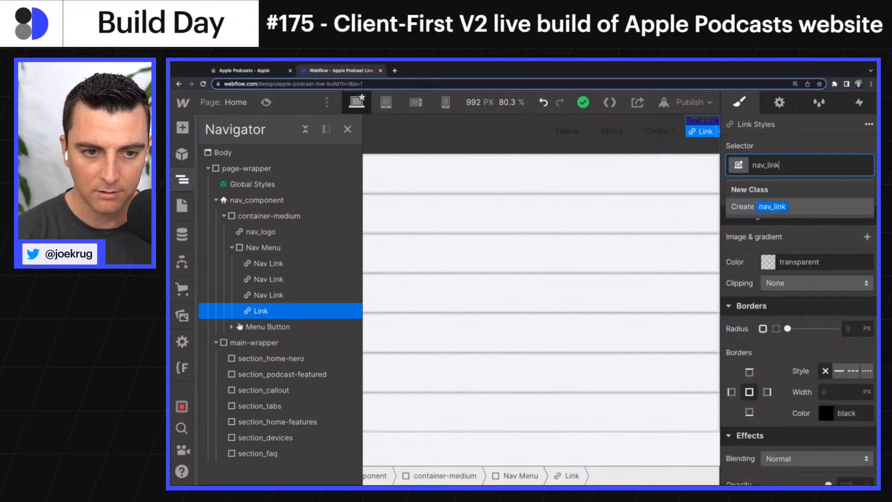
{"action": "key", "text": "Return"}
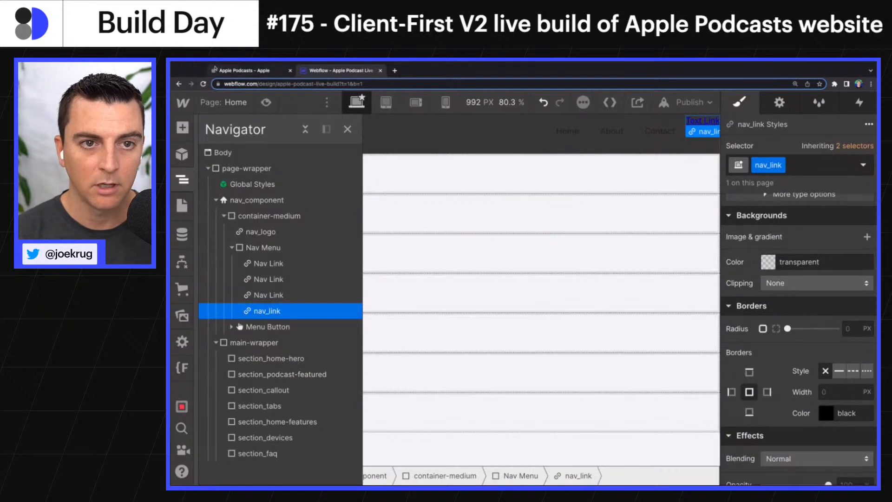
Check the Apple navbar's links and duplicate nav_link until the Nav Menu holds ten of them
{"action": "left_click", "coordinate": [249, 73]}
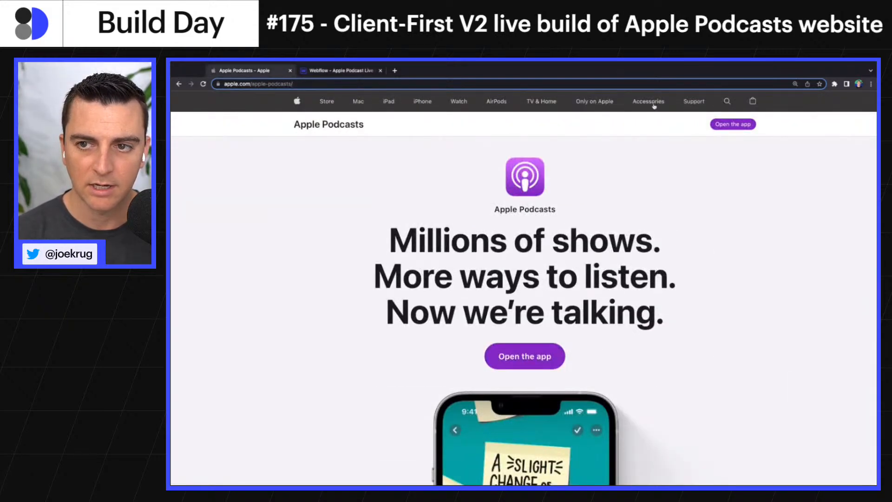
{"action": "left_click", "coordinate": [337, 70]}
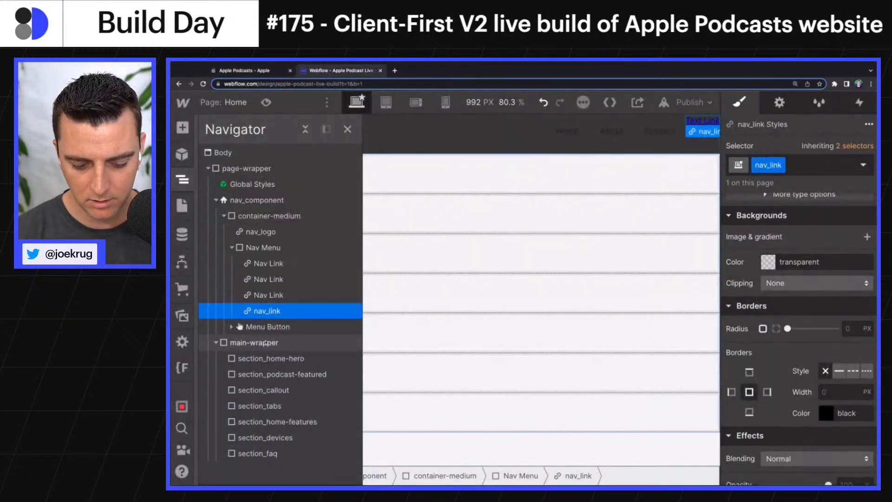
{"action": "key", "text": "super+d"}
{"action": "key", "text": "super+d"}
{"action": "key", "text": "super+d"}
{"action": "key", "text": "super+d"}
{"action": "key", "text": "super+d"}
{"action": "key", "text": "super+d"}
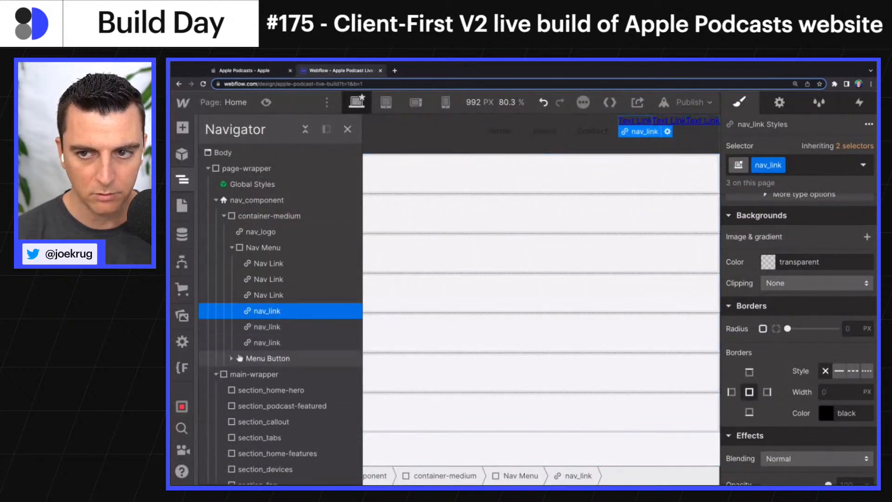
{"action": "key", "text": "super+d"}
{"action": "key", "text": "super+d"}
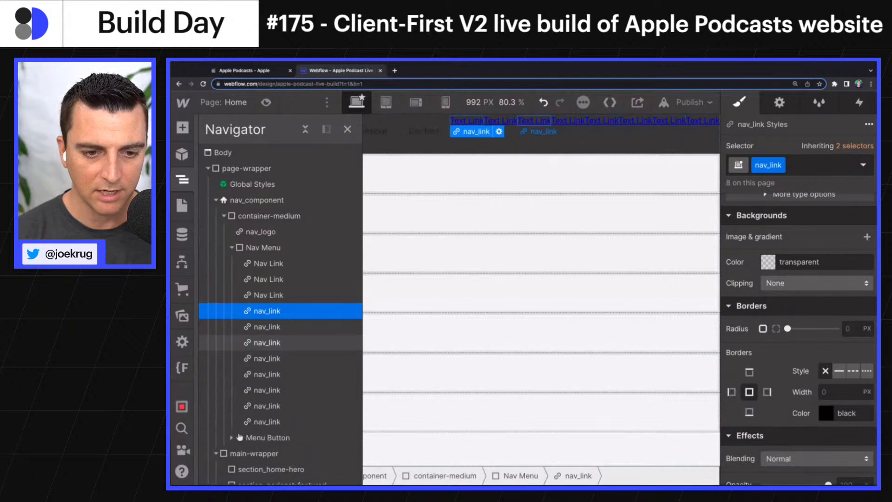
Delete the three default Nav Links, Home, About and Contact, from the Nav Menu
{"action": "left_click", "coordinate": [257, 263]}
{"action": "key", "text": "Delete"}
{"action": "key", "text": "Delete"}
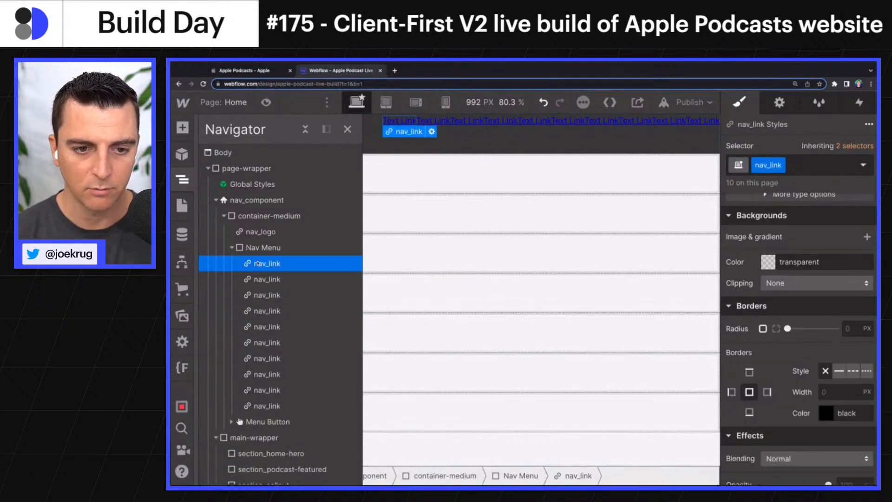
Change the text of the first four nav_link items to Store, Mac, iPad and iPhone, following the Apple navbar
{"action": "left_click", "coordinate": [281, 71]}
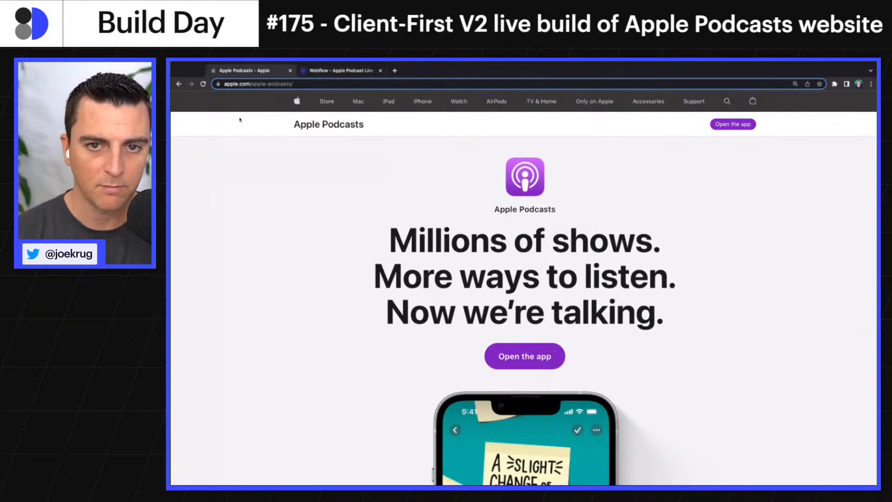
{"action": "left_click", "coordinate": [316, 70]}
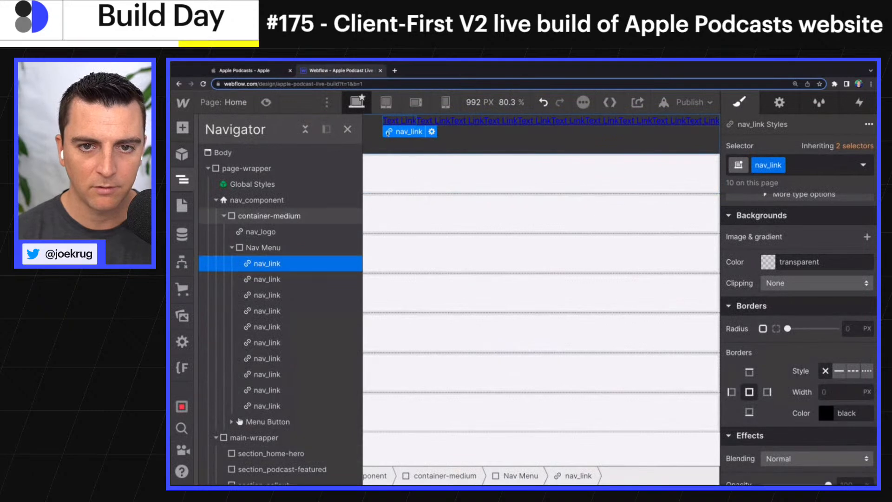
{"action": "left_click", "coordinate": [395, 121]}
{"action": "type", "text": "Store"}
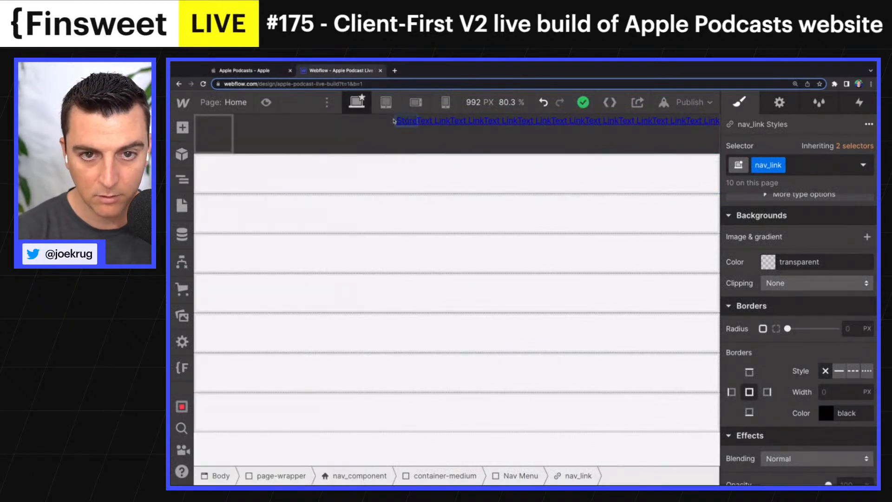
{"action": "double_click", "coordinate": [433, 121]}
{"action": "type", "text": "Mac"}
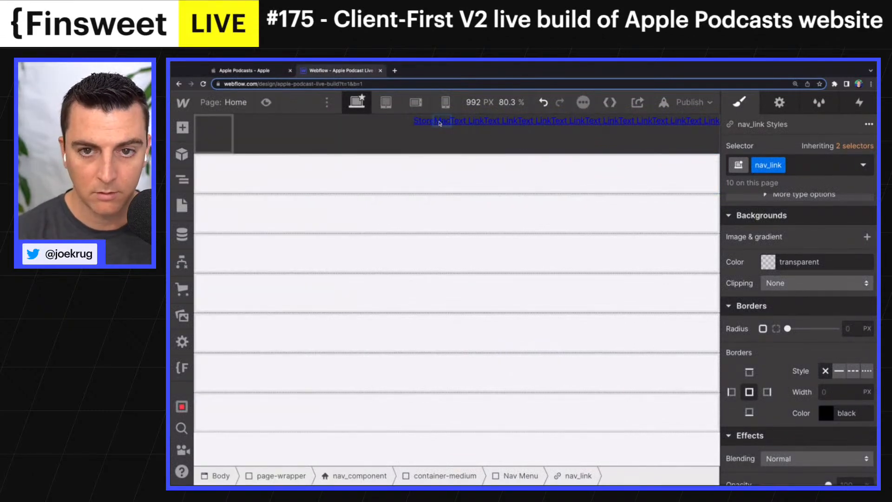
{"action": "double_click", "coordinate": [472, 121]}
{"action": "type", "text": "i"}
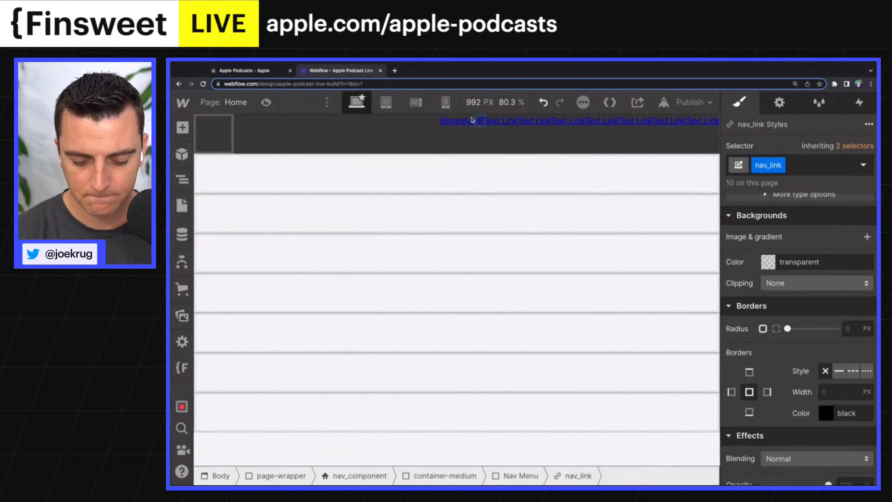
{"action": "type", "text": "Pad"}
{"action": "double_click", "coordinate": [494, 121]}
{"action": "type", "text": "iPh"}
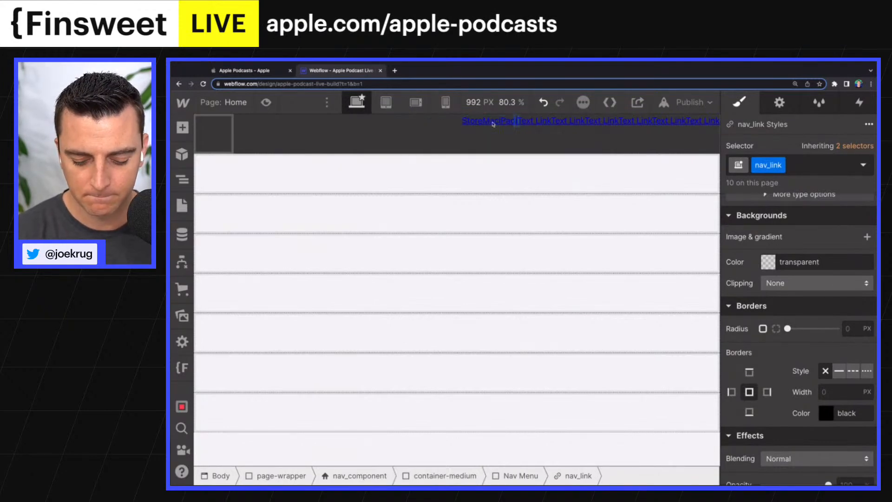
{"action": "type", "text": "one"}
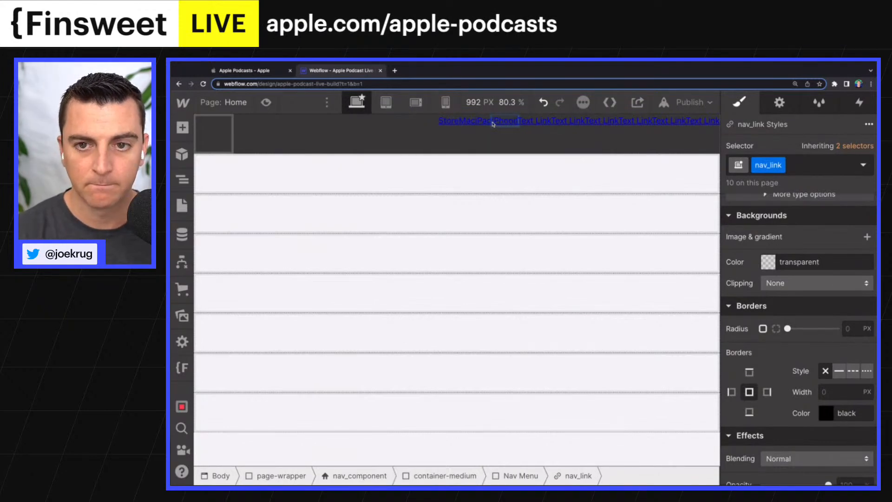
Change the text of the fifth and sixth nav_link items to Watch and AirPods, checking the labels against the Apple navbar
{"action": "left_click", "coordinate": [252, 70]}
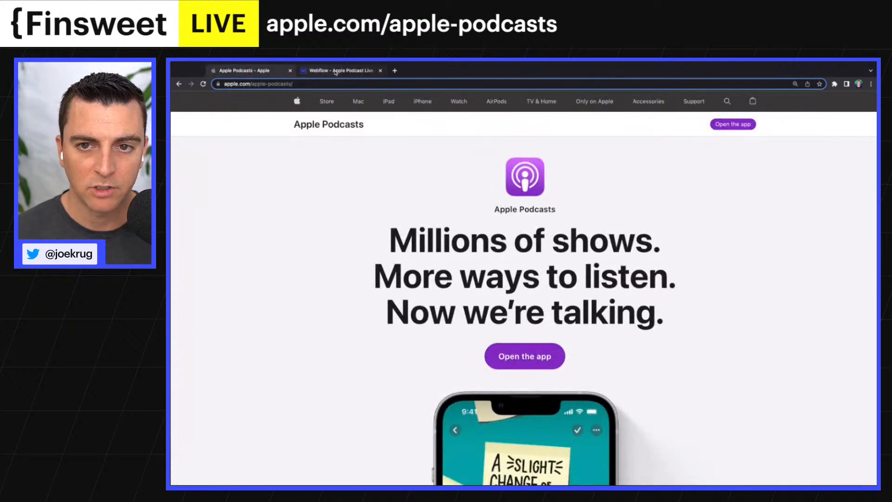
{"action": "left_click", "coordinate": [335, 72]}
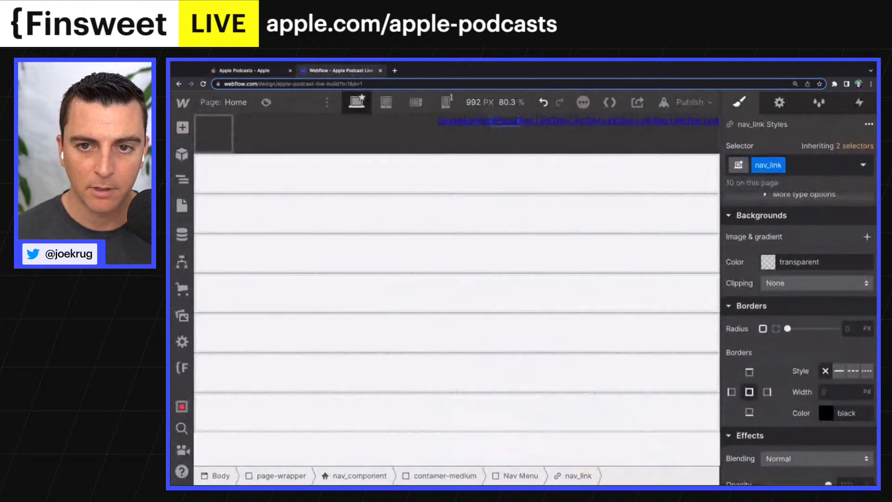
{"action": "double_click", "coordinate": [542, 125]}
{"action": "type", "text": "Watch"}
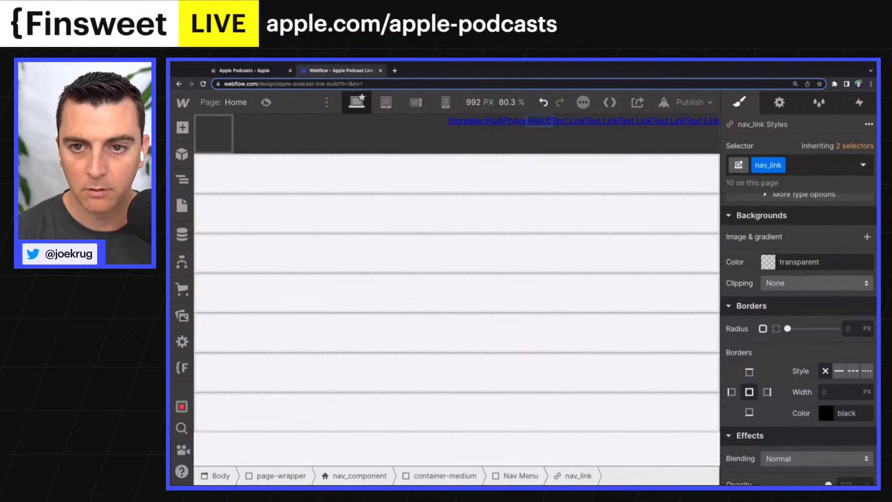
{"action": "double_click", "coordinate": [561, 122]}
{"action": "type", "text": "Air"}
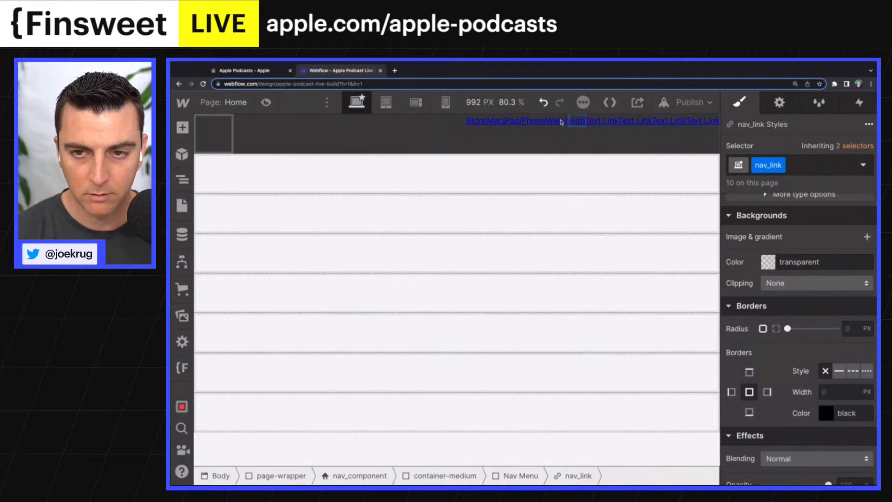
{"action": "type", "text": "Pods"}
{"action": "left_click", "coordinate": [251, 70]}
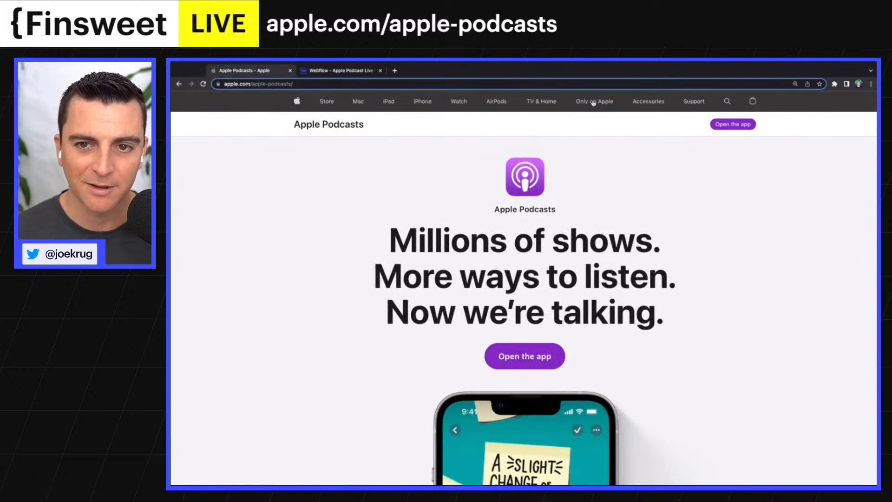
{"action": "left_click", "coordinate": [331, 71]}
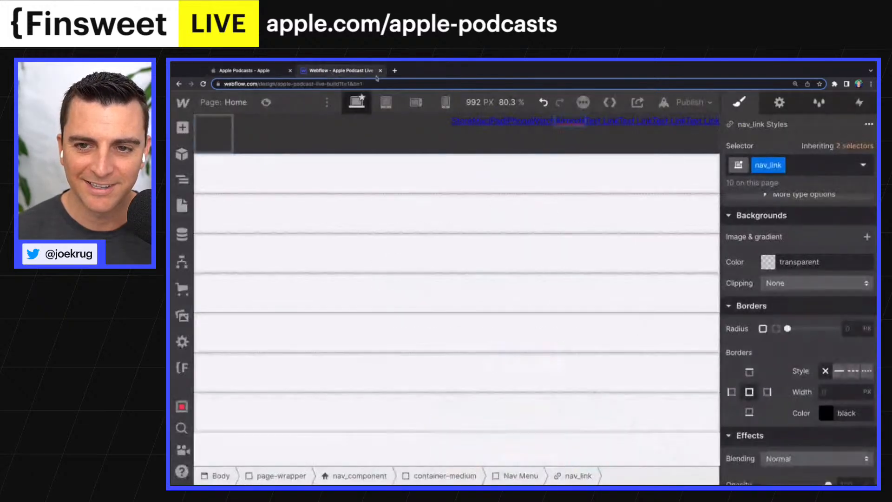
Change the text of the seventh nav_link to TV & Home, checking the label against the Apple navbar
{"action": "double_click", "coordinate": [598, 122]}
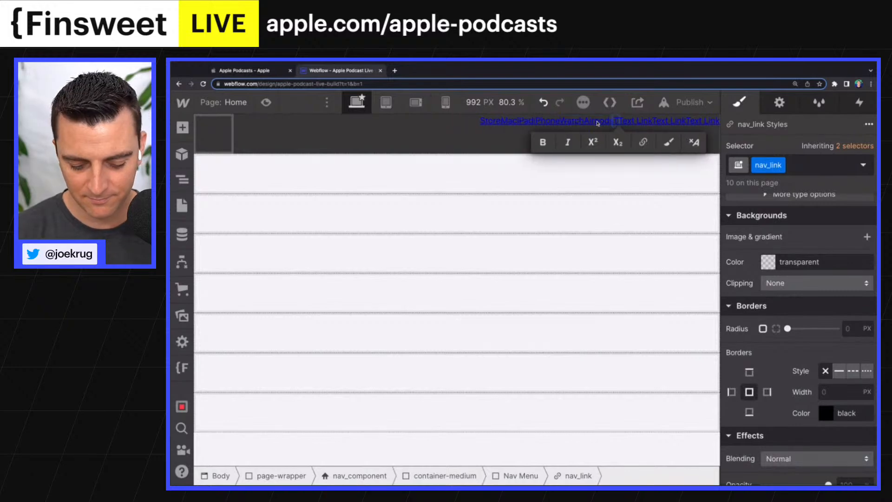
{"action": "type", "text": "TV"}
{"action": "left_click", "coordinate": [245, 70]}
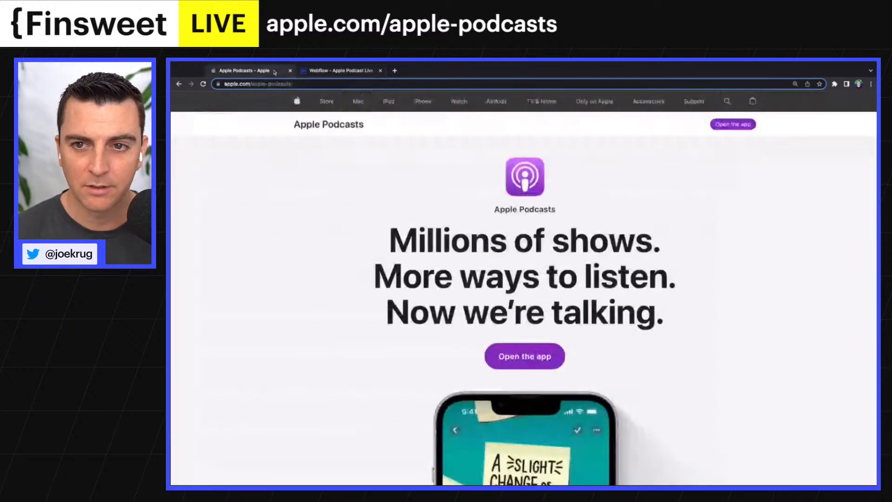
{"action": "left_click", "coordinate": [339, 71]}
{"action": "type", "text": "& Home"}
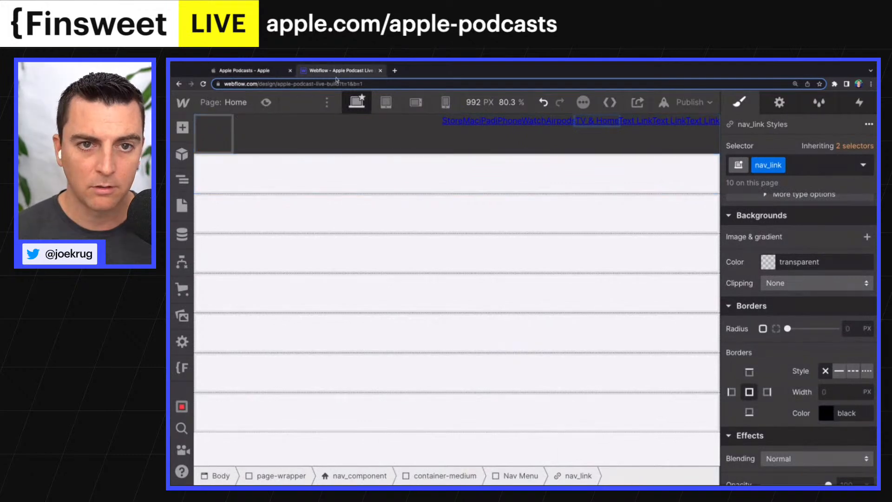
Change the text of the eighth nav_link to Only on Apple, following the Apple navbar
{"action": "left_click", "coordinate": [278, 71]}
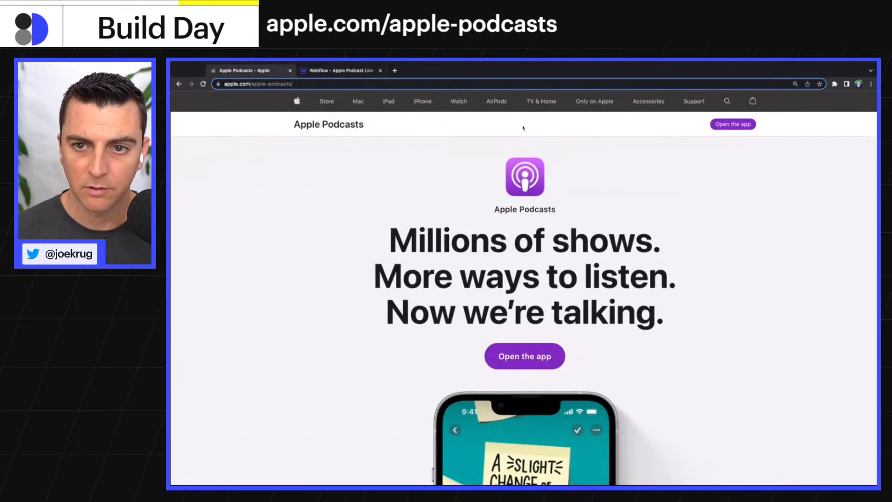
{"action": "left_click", "coordinate": [320, 71]}
{"action": "left_click", "coordinate": [633, 122]}
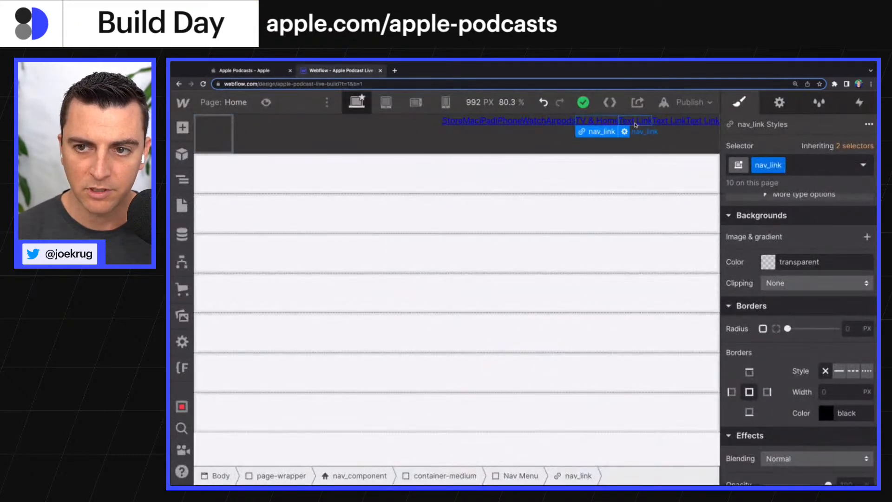
{"action": "double_click", "coordinate": [635, 122]}
{"action": "type", "text": "Only"}
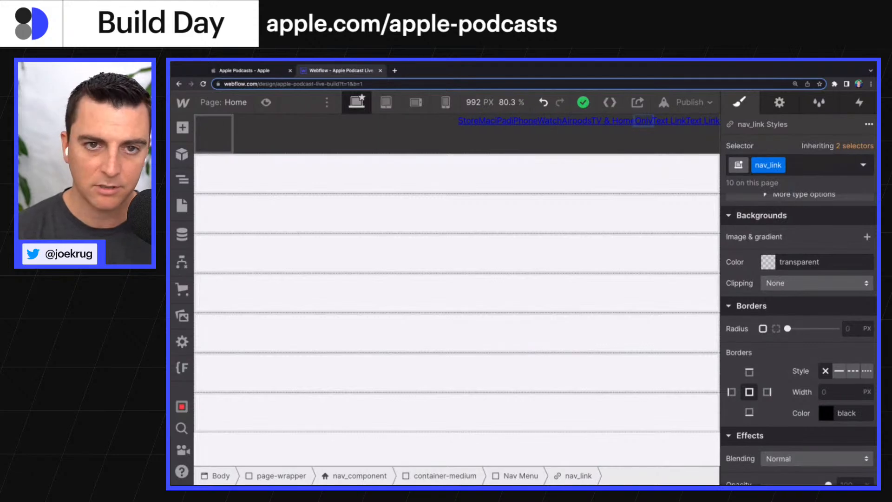
{"action": "left_click", "coordinate": [325, 72]}
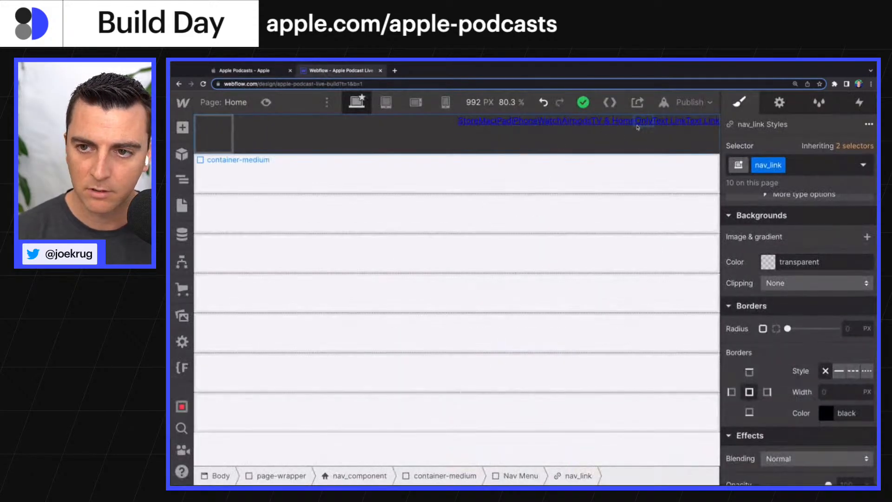
{"action": "type", "text": "on Apple"}
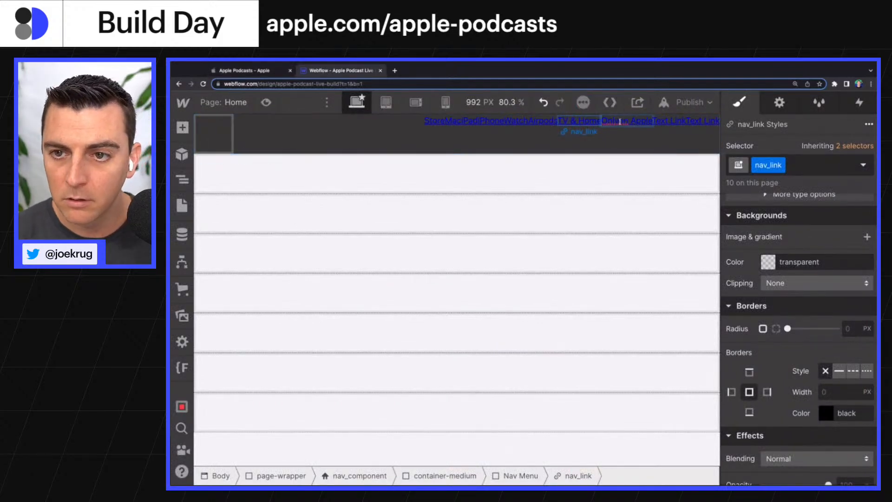
Change the text of the last two nav_link items to Accessories and Support, following the Apple navbar
{"action": "left_click", "coordinate": [272, 73]}
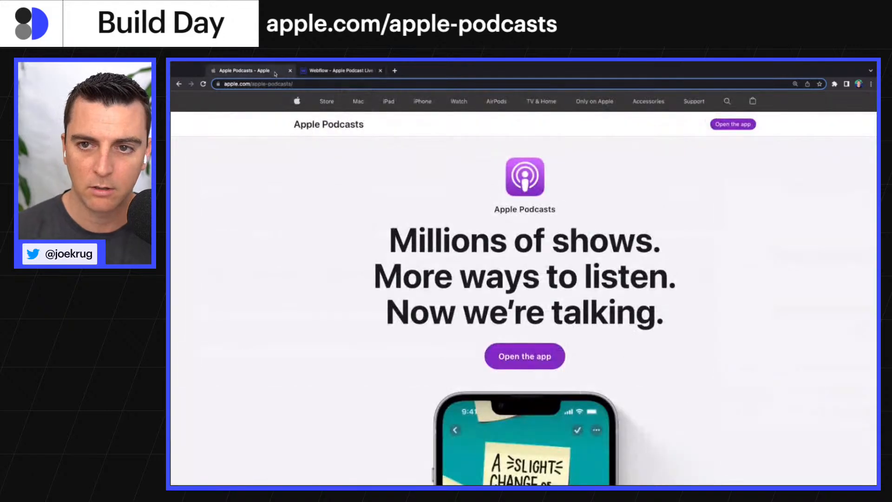
{"action": "left_click", "coordinate": [335, 72]}
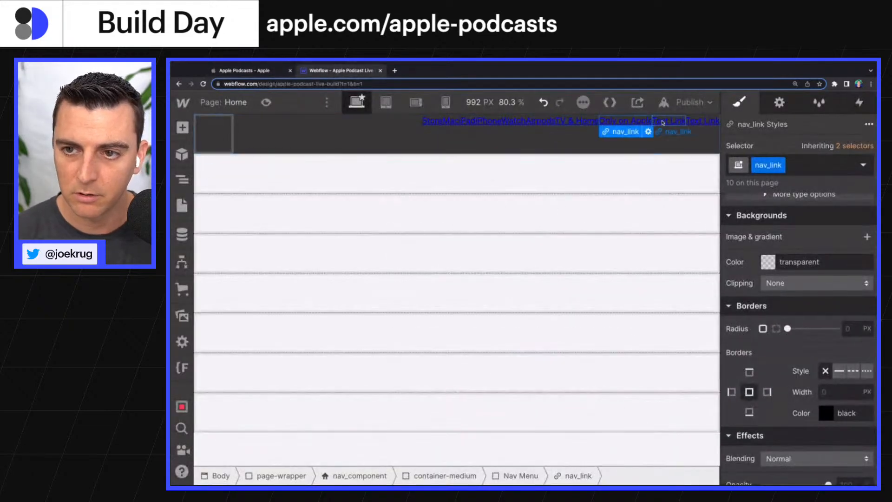
{"action": "type", "text": "cessories"}
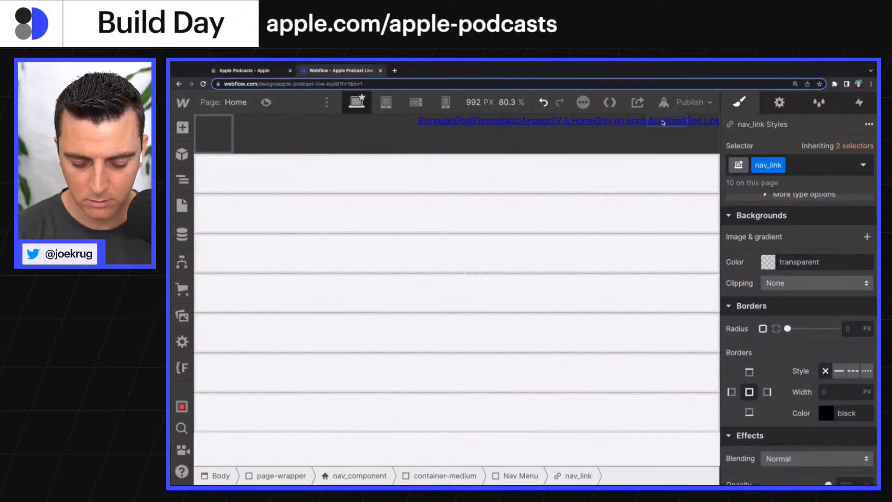
{"action": "type", "text": " & Support"}
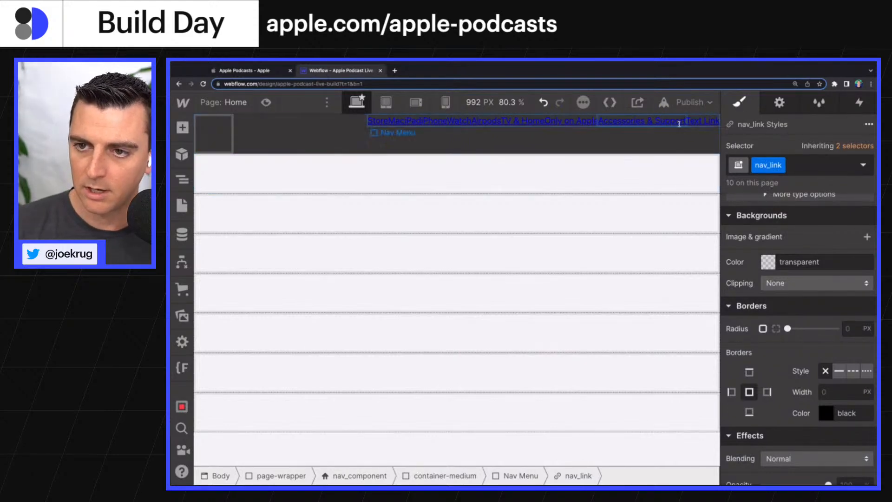
{"action": "left_click_drag", "start_coordinate": [656, 120], "coordinate": [745, 131]}
{"action": "key", "text": "BackSpace"}
{"action": "key", "text": "BackSpace"}
{"action": "key", "text": "BackSpace"}
{"action": "key", "text": "BackSpace"}
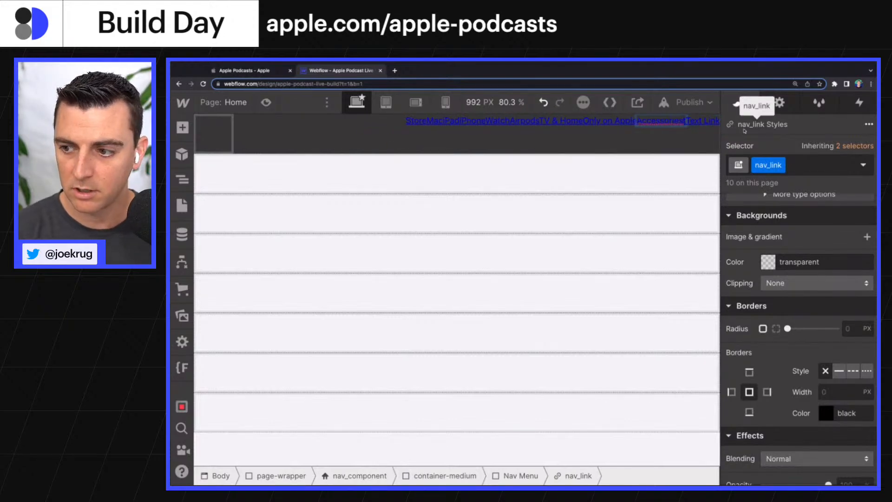
{"action": "left_click", "coordinate": [707, 121]}
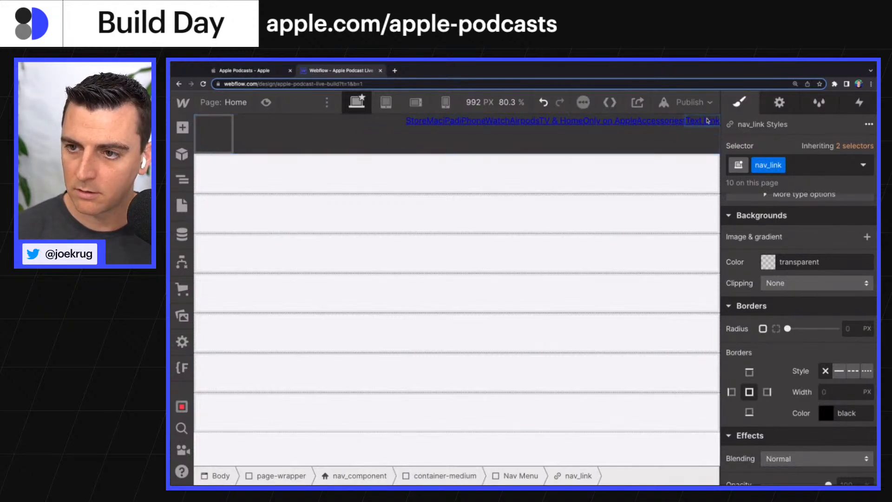
{"action": "key", "text": "super+z"}
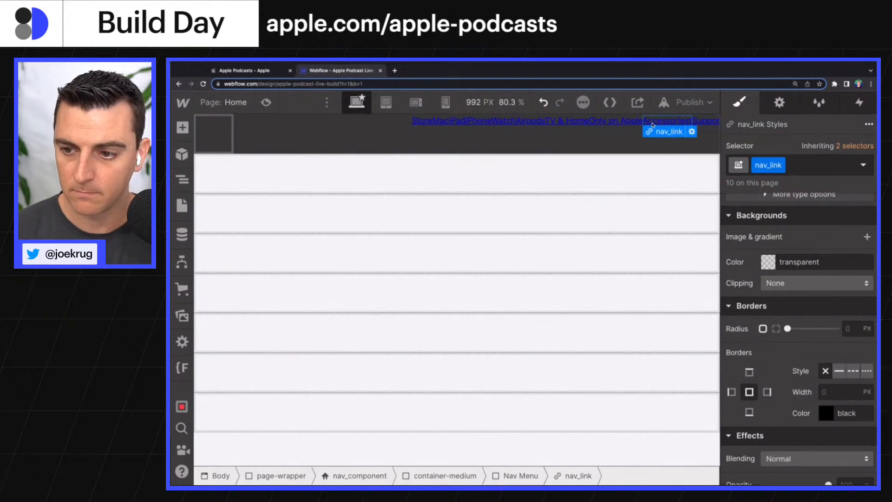
Set the nav_link text color to the White Smoke swatch and remove the underline decoration
{"action": "scroll", "coordinate": [808, 387], "scroll_direction": "down", "scroll_amount": 1}
{"action": "scroll", "coordinate": [791, 381], "scroll_direction": "up", "scroll_amount": 6}
{"action": "scroll", "coordinate": [773, 390], "scroll_direction": "down", "scroll_amount": 1}
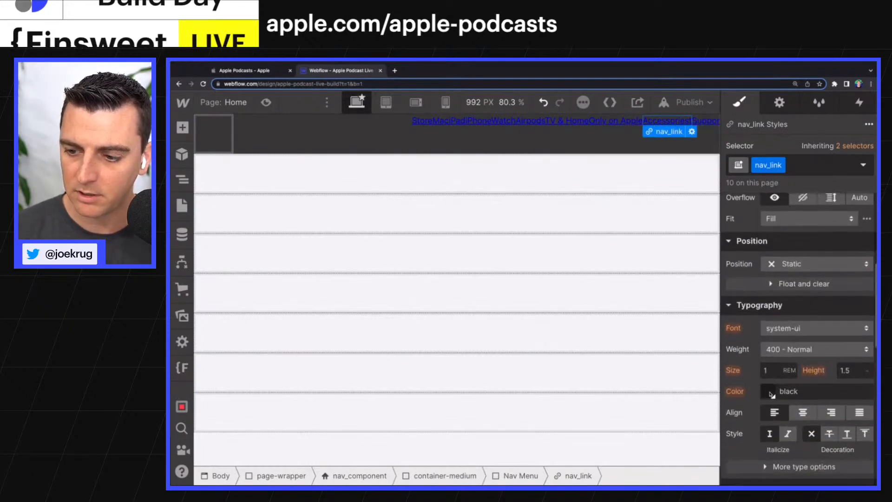
{"action": "left_click", "coordinate": [772, 392]}
{"action": "left_click_drag", "start_coordinate": [751, 210], "coordinate": [726, 148]}
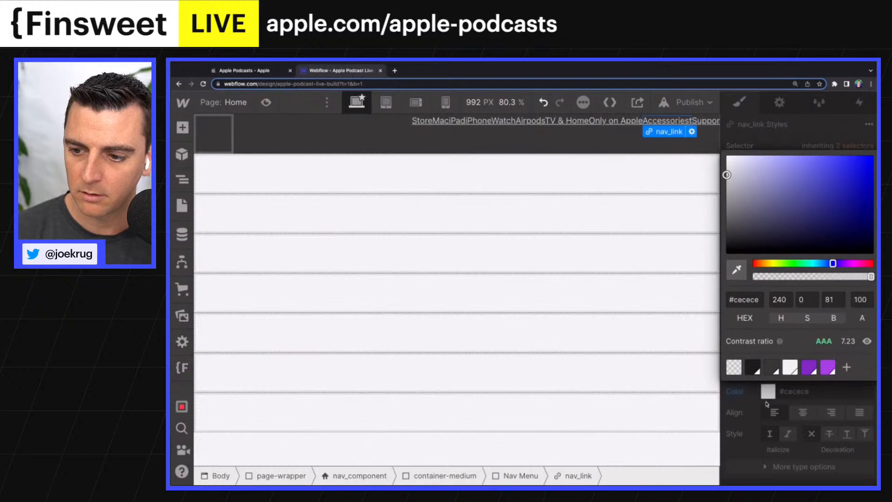
{"action": "left_click", "coordinate": [793, 372]}
{"action": "left_click", "coordinate": [780, 393]}
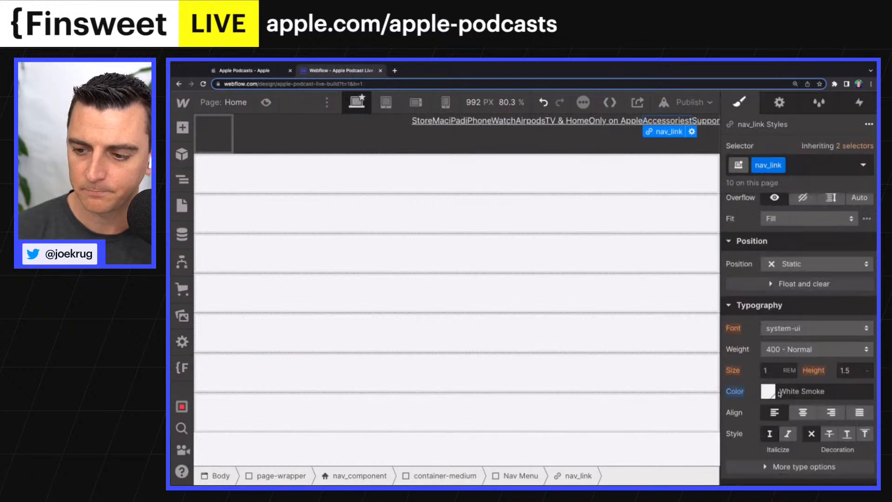
{"action": "left_click", "coordinate": [812, 433]}
{"action": "scroll", "coordinate": [765, 308], "scroll_direction": "up", "scroll_amount": 4}
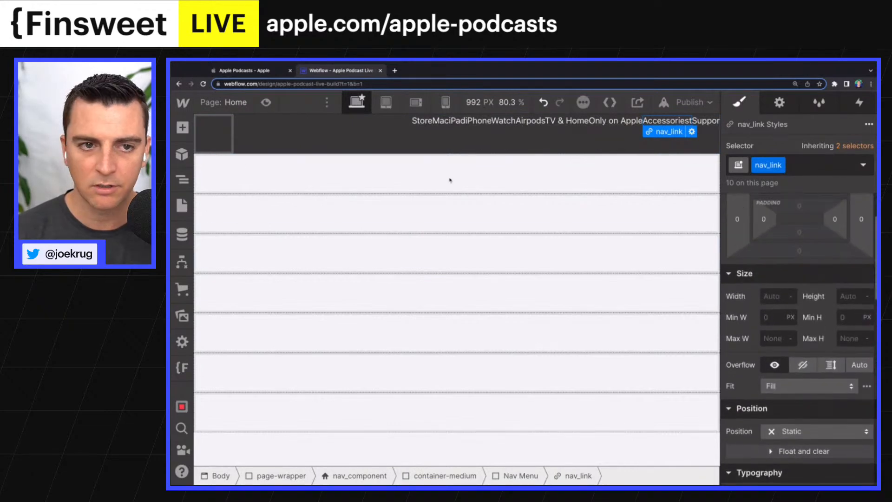
Check the Apple navbar's layout and add a Div Block with the new class nav_content inside nav_logo
{"action": "left_click", "coordinate": [291, 124]}
{"action": "left_click", "coordinate": [182, 179]}
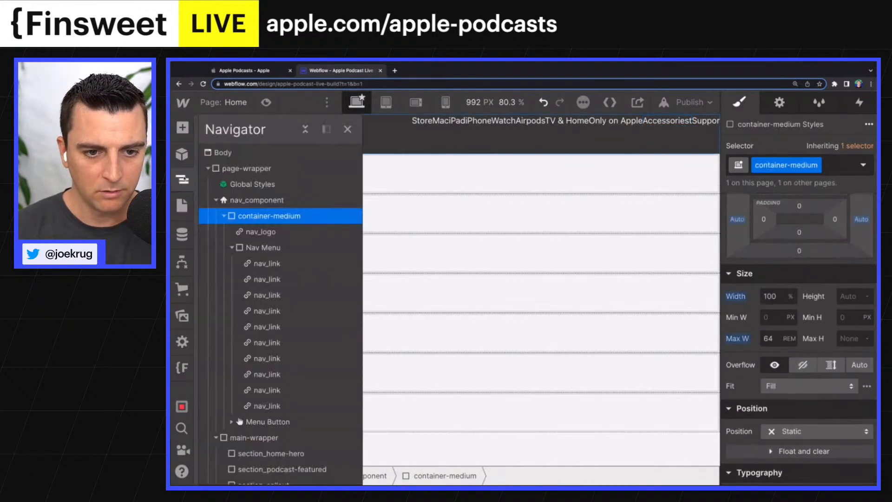
{"action": "left_click", "coordinate": [272, 73]}
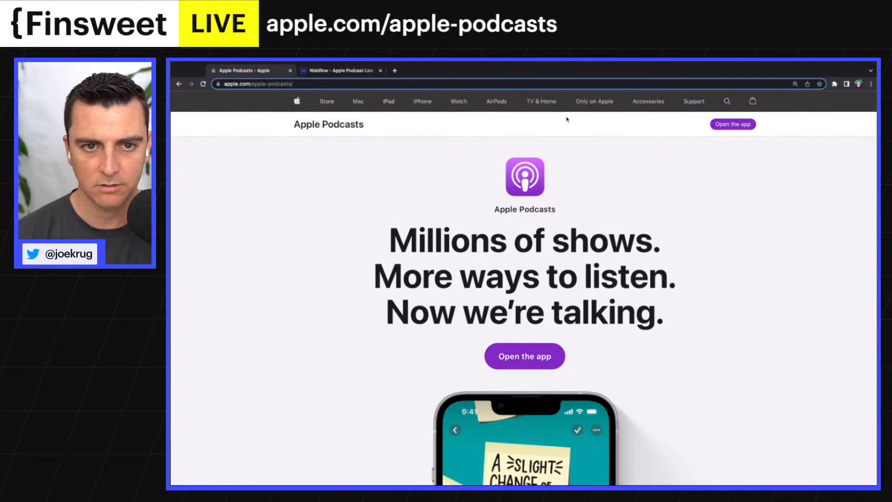
{"action": "left_click", "coordinate": [314, 72]}
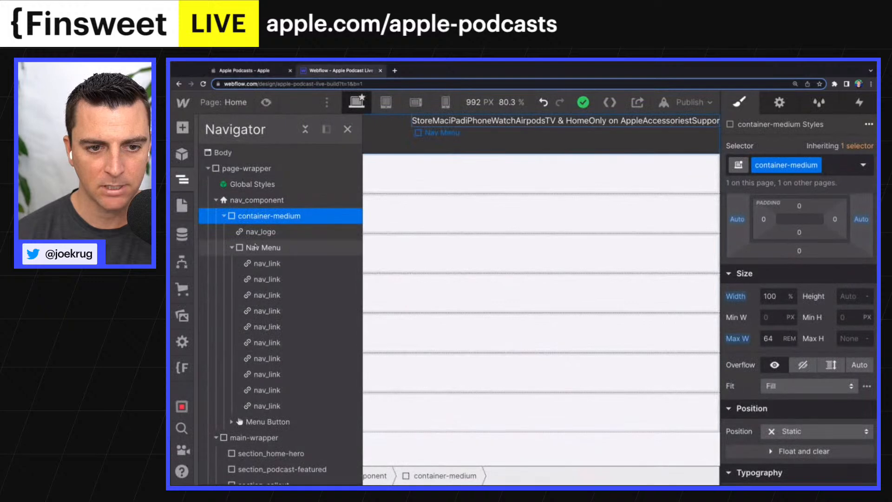
{"action": "left_click", "coordinate": [232, 248]}
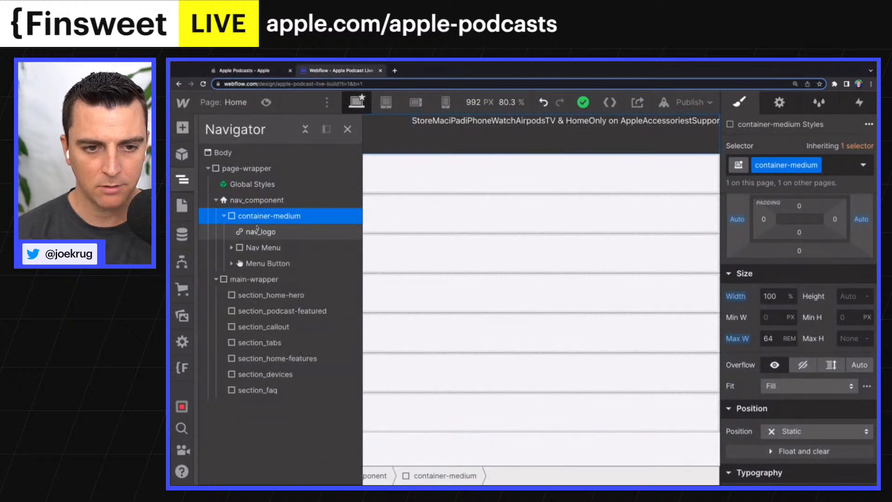
{"action": "left_click", "coordinate": [256, 230]}
{"action": "key", "text": "a"}
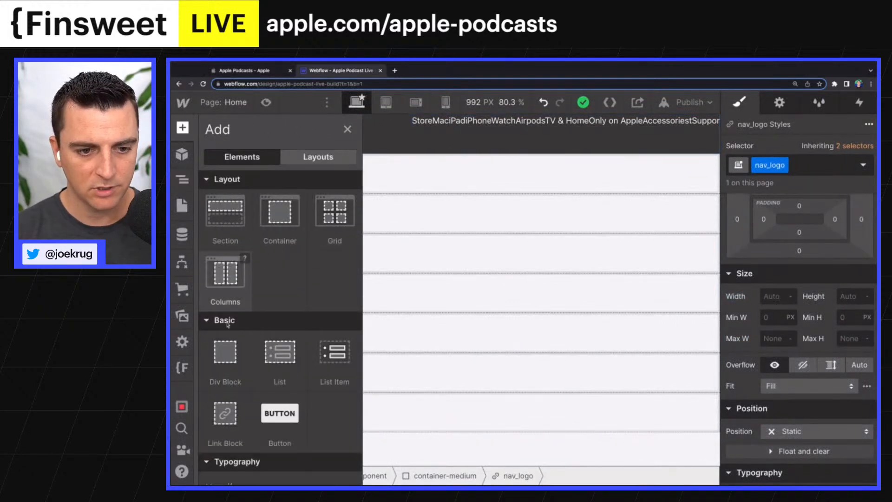
{"action": "left_click", "coordinate": [225, 360]}
{"action": "left_click", "coordinate": [783, 163]}
{"action": "type", "text": "nav_"}
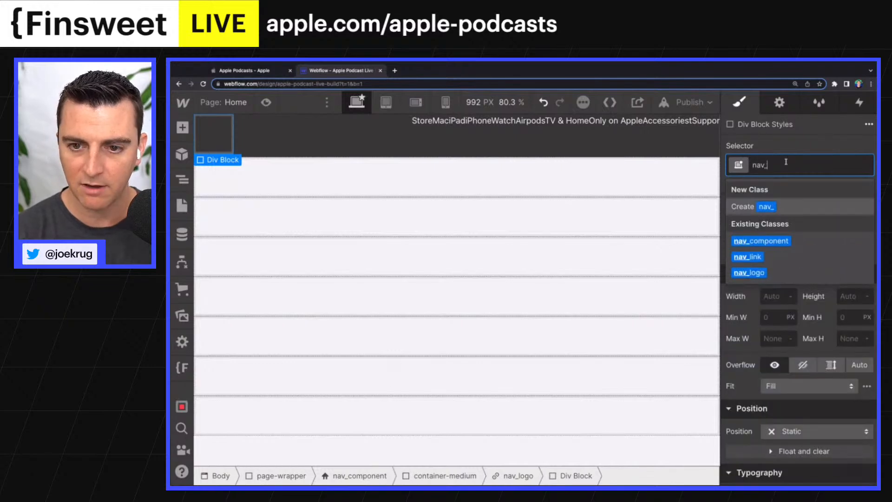
{"action": "type", "text": "content"}
{"action": "key", "text": "Return"}
Move nav_content out of nav_logo into container-medium and nest nav_logo and the Nav Menu inside it
{"action": "left_click", "coordinate": [182, 179]}
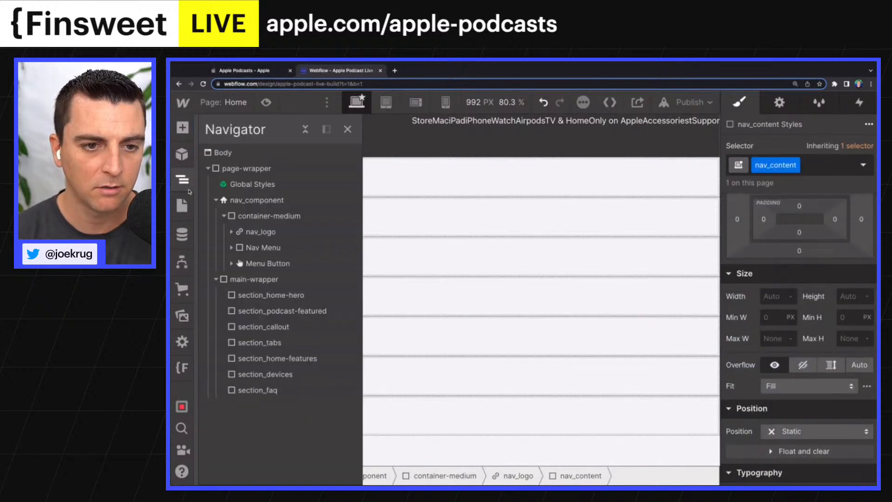
{"action": "left_click", "coordinate": [231, 247]}
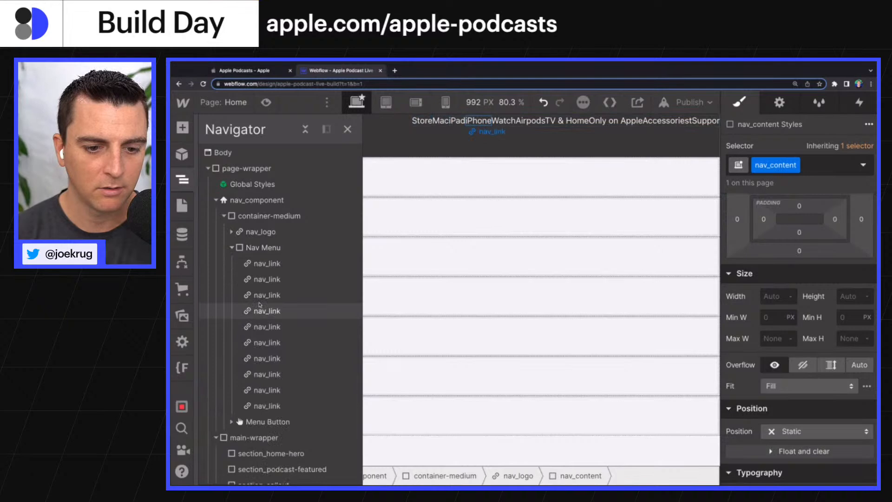
{"action": "scroll", "coordinate": [256, 238], "scroll_direction": "down", "scroll_amount": 2}
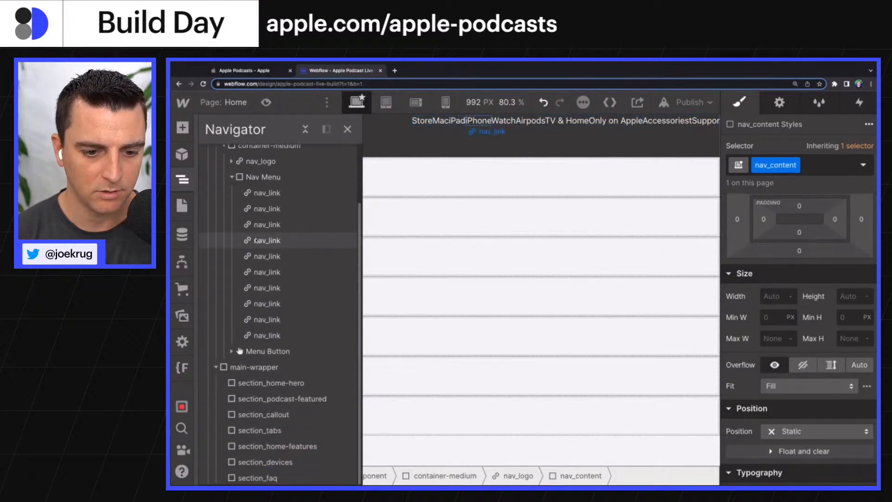
{"action": "scroll", "coordinate": [255, 279], "scroll_direction": "up", "scroll_amount": 2}
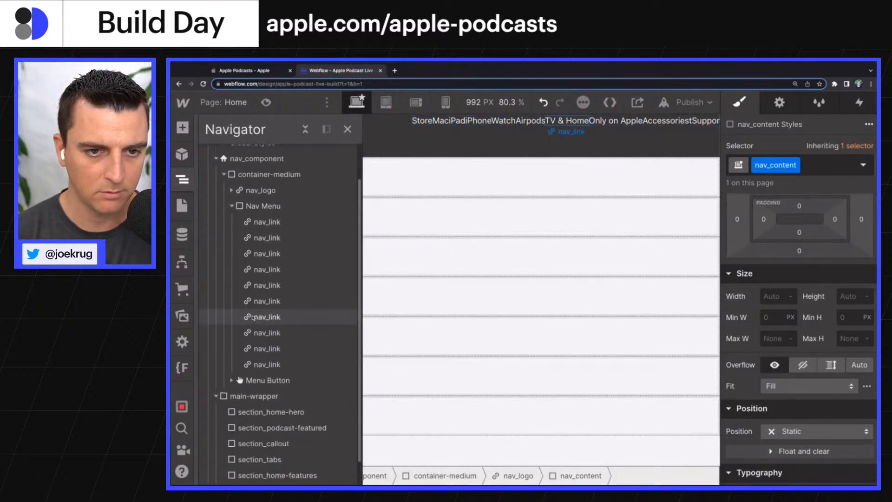
{"action": "left_click", "coordinate": [231, 200]}
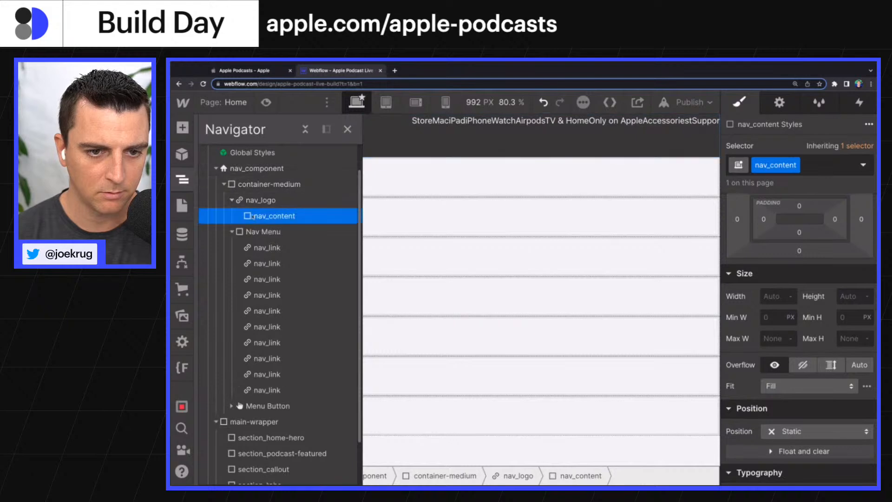
{"action": "mouse_move", "coordinate": [256, 220]}
{"action": "left_mouse_down"}
{"action": "mouse_move", "coordinate": [254, 194]}
{"action": "mouse_move", "coordinate": [235, 220]}
{"action": "mouse_move", "coordinate": [261, 227]}
{"action": "mouse_move", "coordinate": [258, 216]}
{"action": "left_mouse_up"}
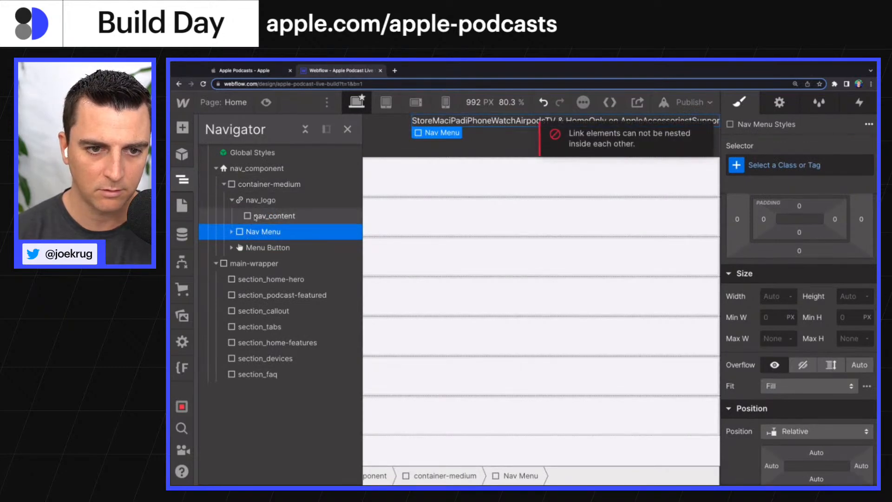
{"action": "key", "text": "ctrl+z"}
{"action": "key", "text": "ctrl+z"}
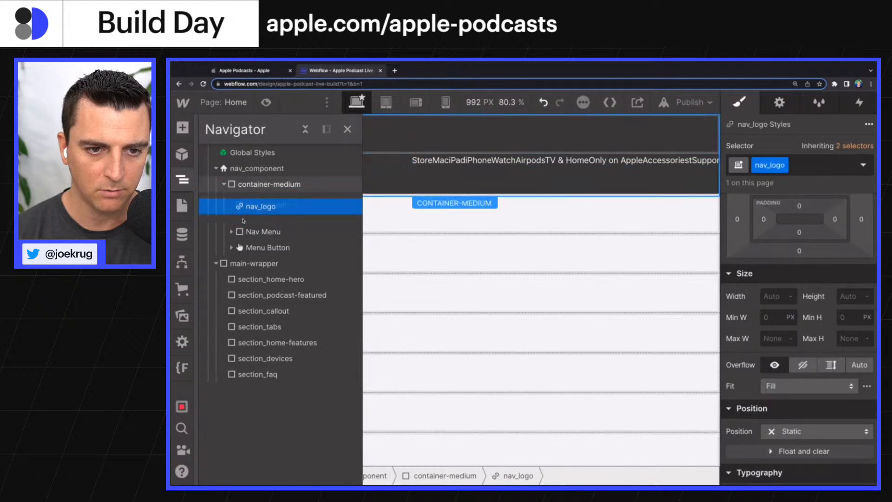
{"action": "left_click", "coordinate": [243, 232]}
{"action": "mouse_move", "coordinate": [242, 235]}
{"action": "left_mouse_down"}
{"action": "mouse_move", "coordinate": [242, 222]}
{"action": "mouse_move", "coordinate": [254, 222]}
{"action": "left_mouse_up"}
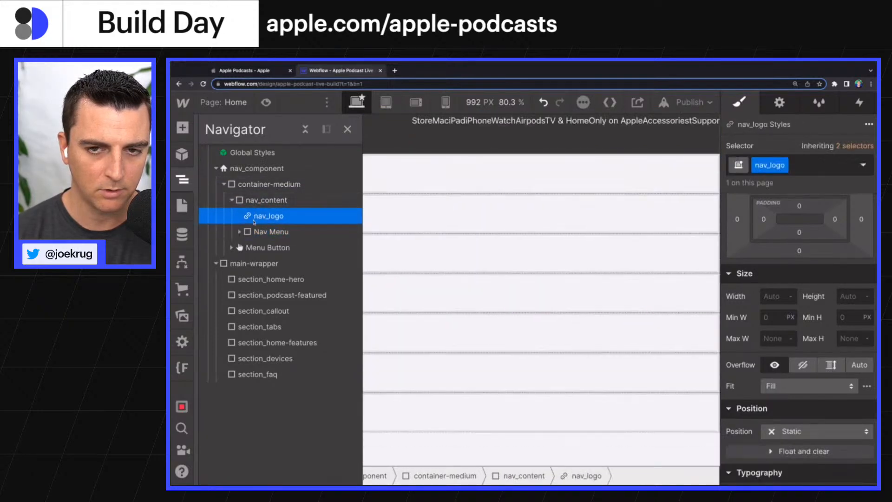
Set the display of the nav_content div to Flex
{"action": "left_click", "coordinate": [268, 201]}
{"action": "left_click", "coordinate": [347, 129]}
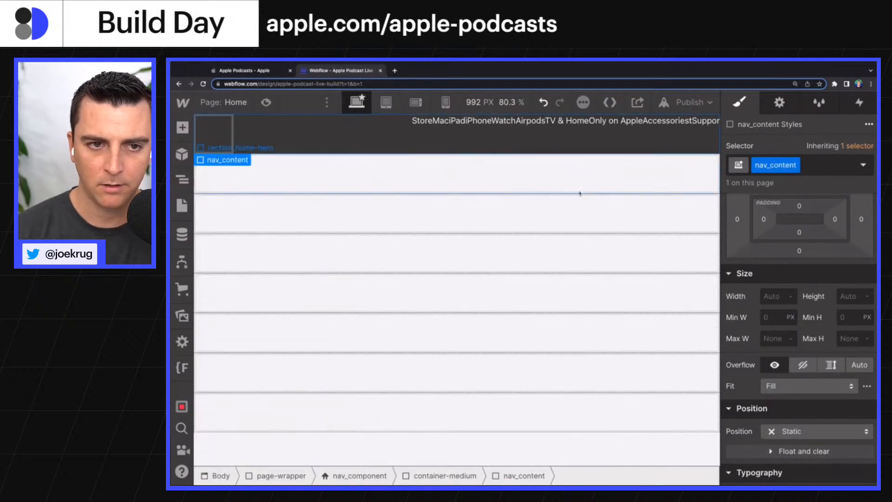
{"action": "left_click", "coordinate": [789, 225]}
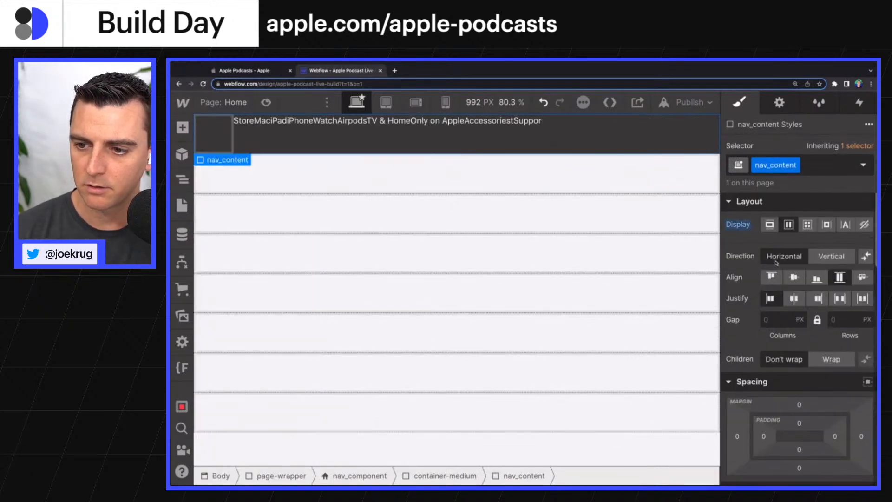
Align nav_content's items to the center, check the Apple site's navbar, and add an empty HTML Embed inside nav_logo
{"action": "left_click", "coordinate": [794, 277]}
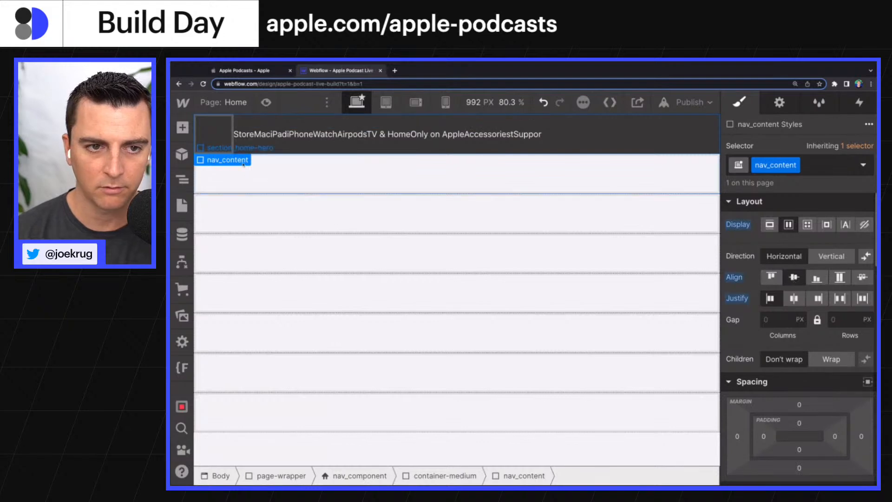
{"action": "left_click", "coordinate": [220, 132]}
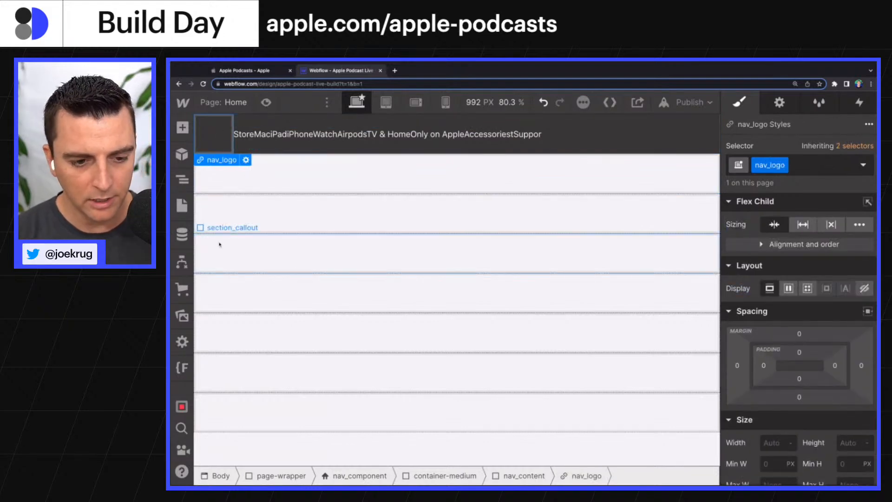
{"action": "key", "text": "a"}
{"action": "scroll", "coordinate": [220, 244], "scroll_direction": "down", "scroll_amount": 10}
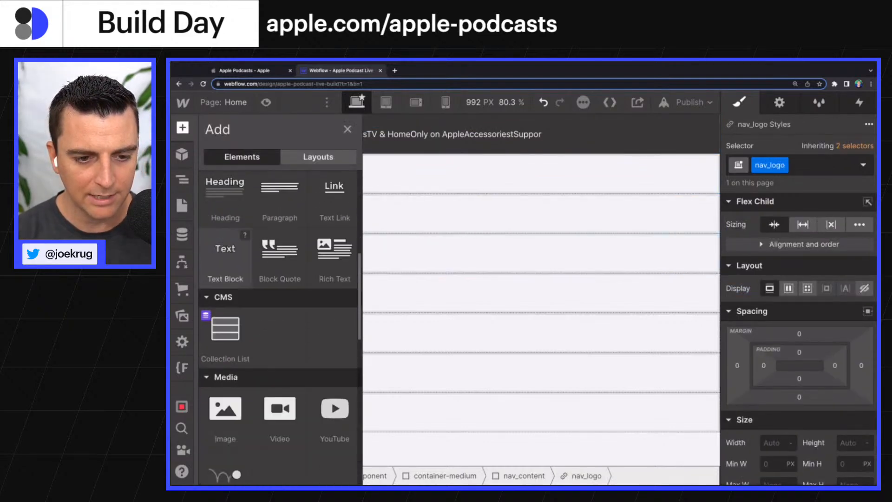
{"action": "left_click", "coordinate": [250, 70]}
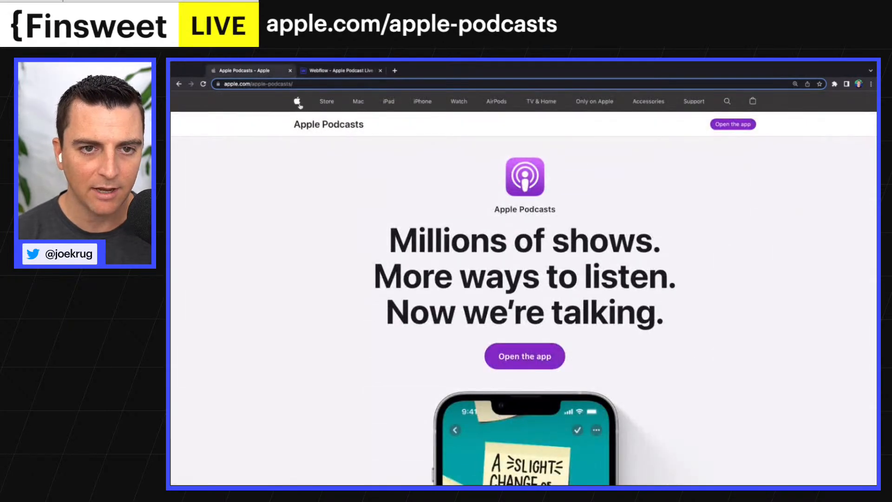
{"action": "key", "text": "super+equal"}
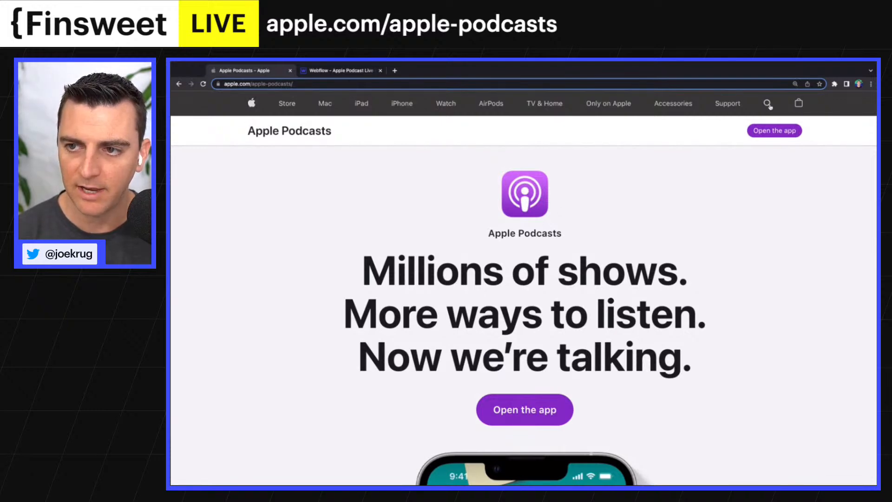
{"action": "left_click", "coordinate": [341, 71]}
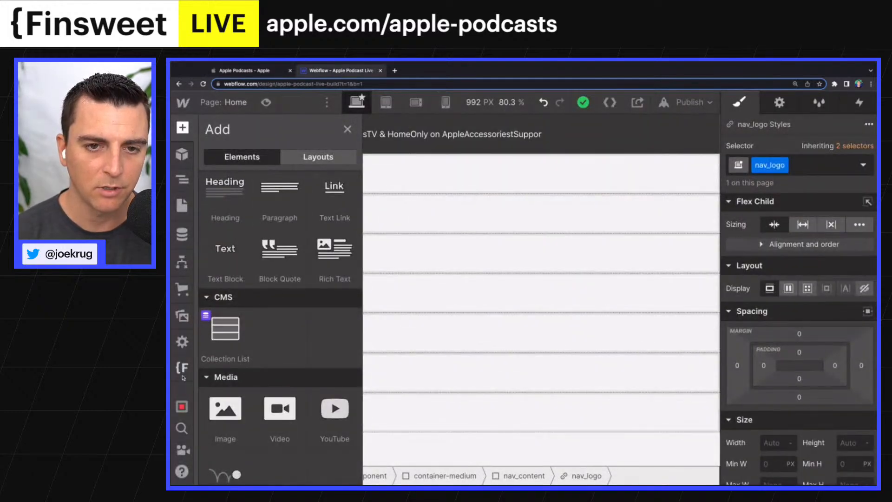
{"action": "scroll", "coordinate": [301, 251], "scroll_direction": "down", "scroll_amount": 10}
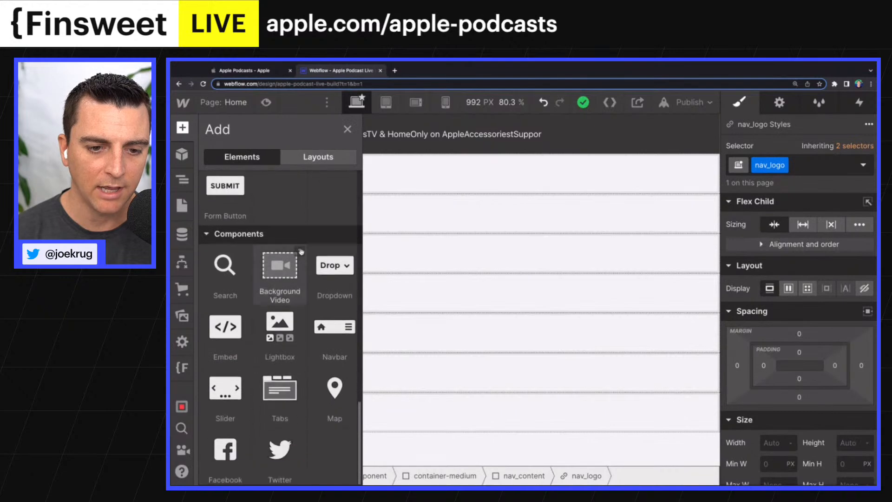
{"action": "left_click", "coordinate": [226, 341]}
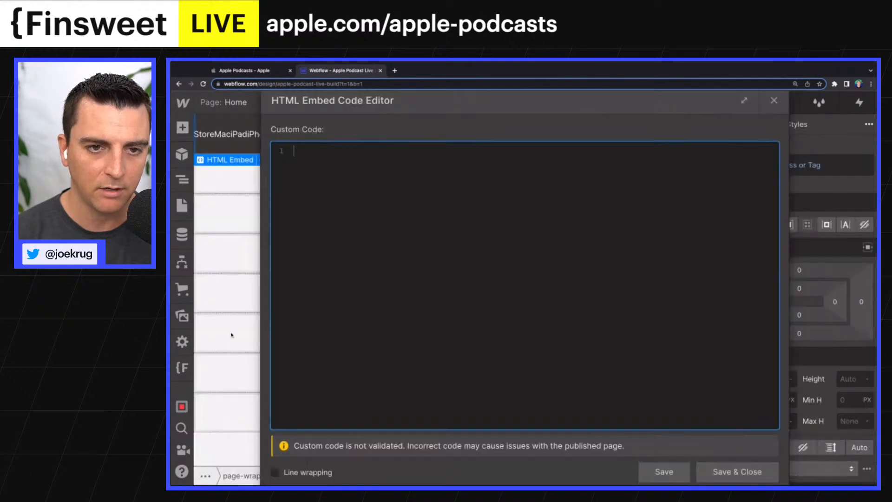
{"action": "left_click", "coordinate": [732, 475]}
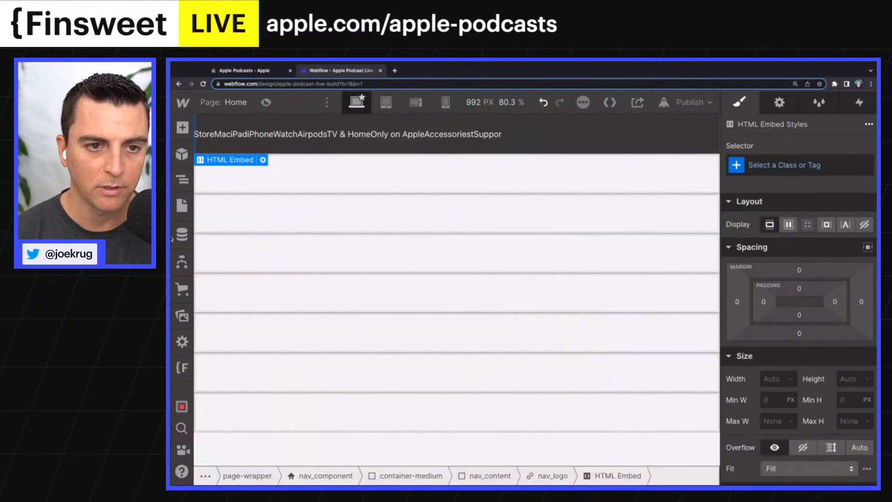
Find apple-icon.svg among the site assets, open it in its own browser tab and copy its SVG code
{"action": "left_click", "coordinate": [182, 179]}
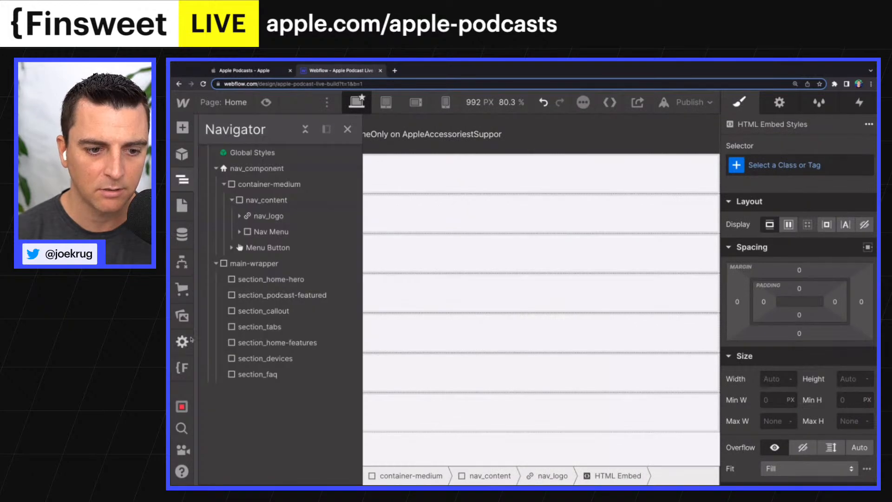
{"action": "left_click", "coordinate": [182, 368]}
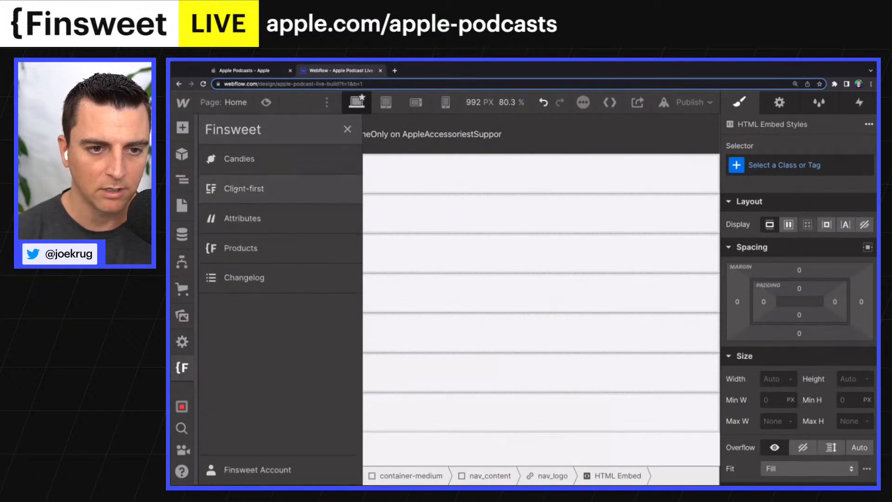
{"action": "left_click", "coordinate": [236, 189]}
{"action": "left_click", "coordinate": [182, 316]}
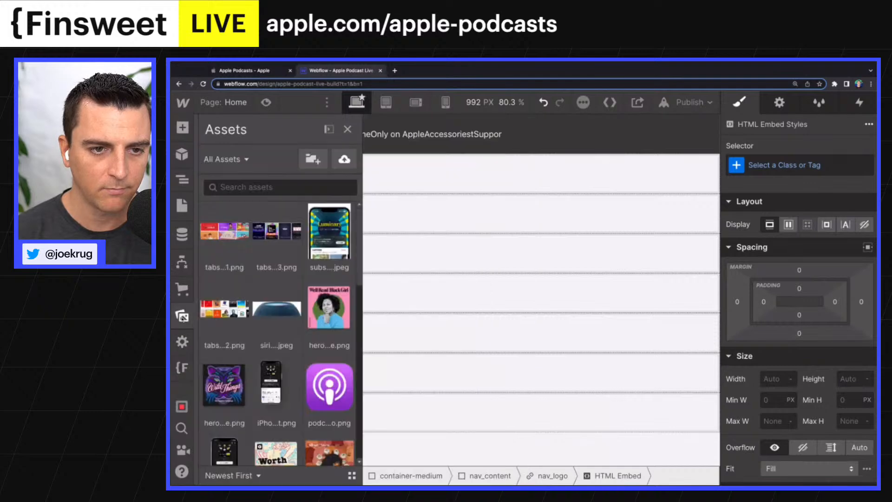
{"action": "scroll", "coordinate": [268, 218], "scroll_direction": "down", "scroll_amount": 10}
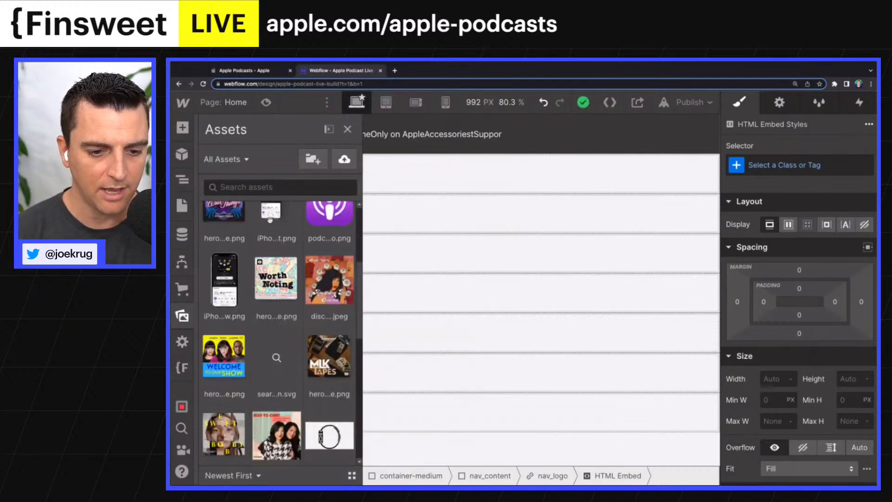
{"action": "scroll", "coordinate": [270, 220], "scroll_direction": "down", "scroll_amount": 5}
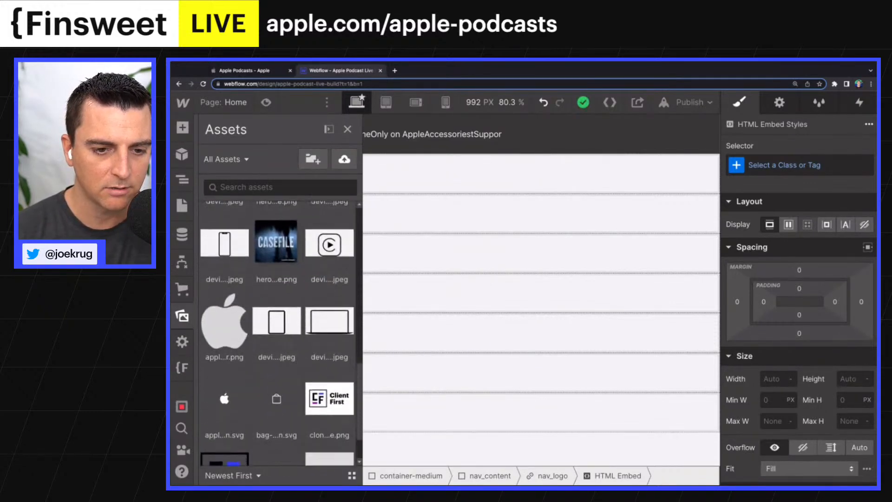
{"action": "left_click", "coordinate": [243, 317]}
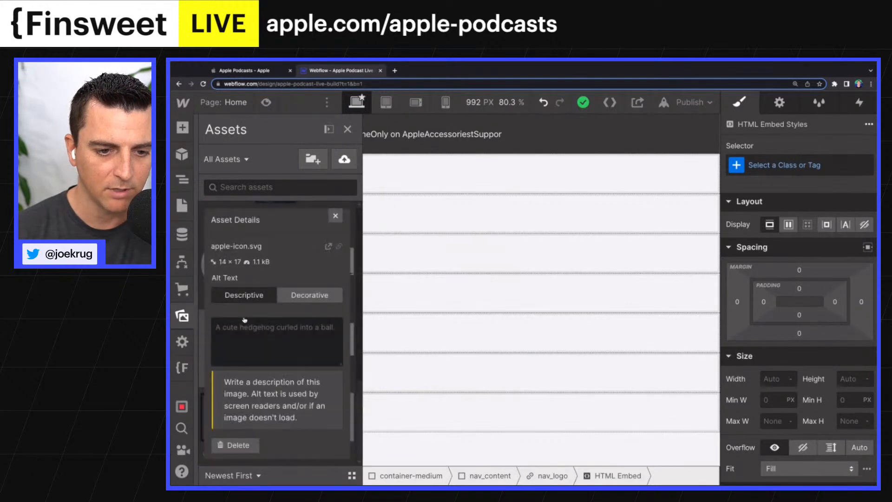
{"action": "left_click", "coordinate": [329, 246]}
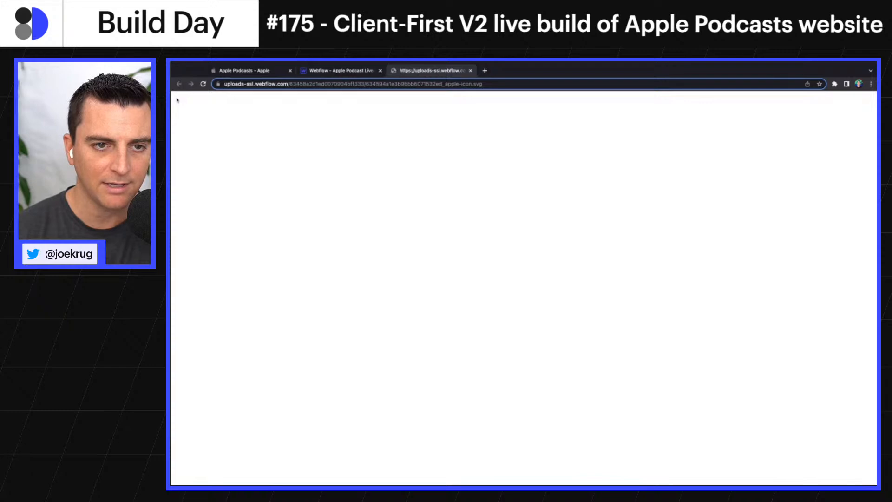
{"action": "key", "text": "super+alt+i"}
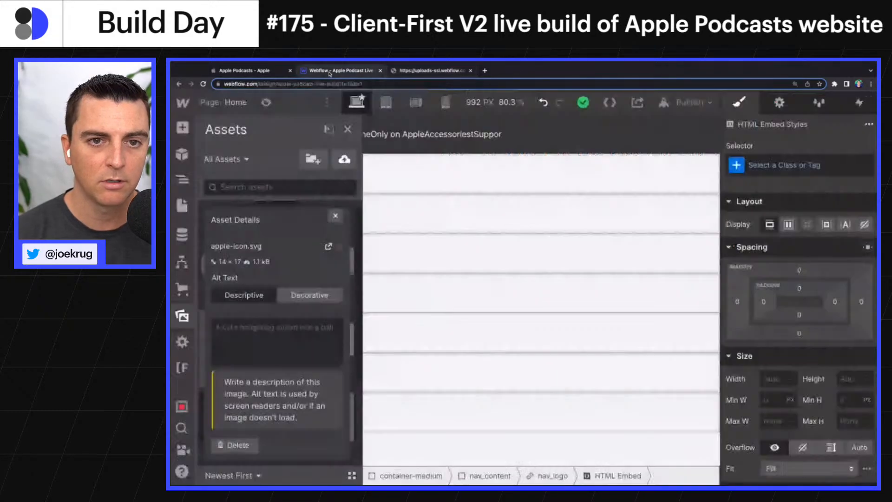
Return to the Webflow project and paste the Apple icon's SVG code into the HTML Embed inside nav_logo
{"action": "left_click", "coordinate": [330, 72]}
{"action": "left_click", "coordinate": [348, 129]}
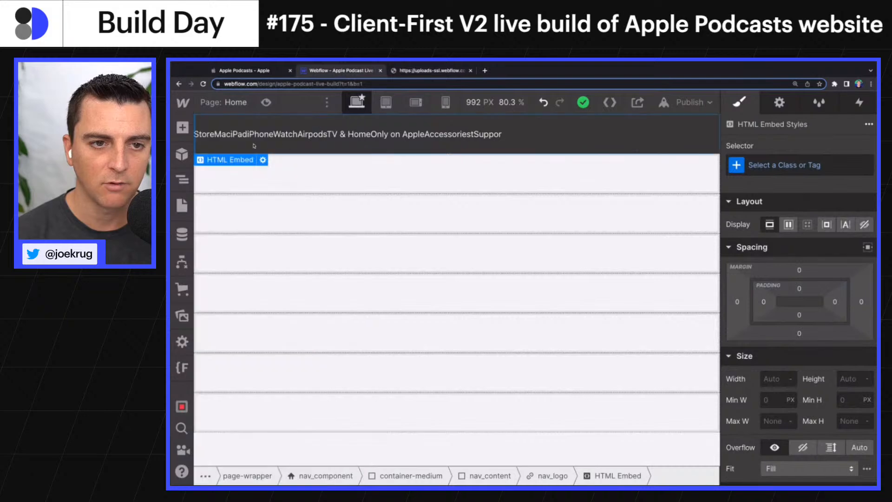
{"action": "left_click", "coordinate": [219, 161]}
{"action": "key", "text": "Down"}
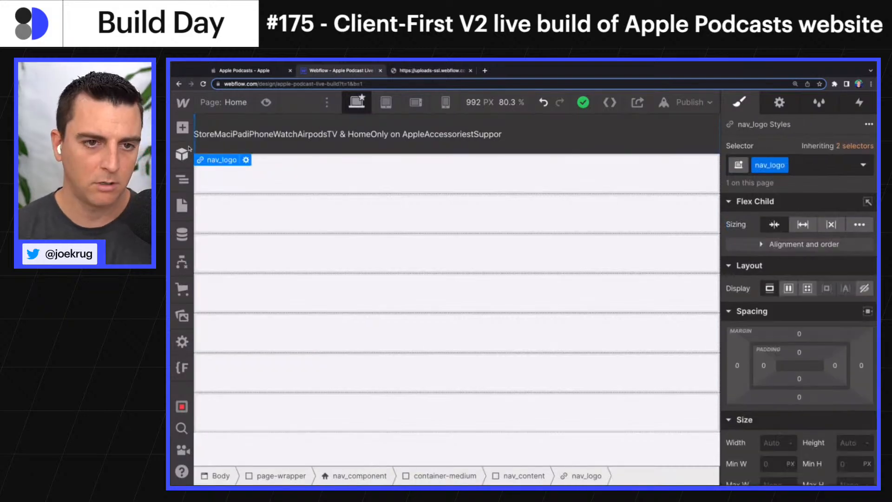
{"action": "key", "text": "Down"}
{"action": "left_click", "coordinate": [259, 162]}
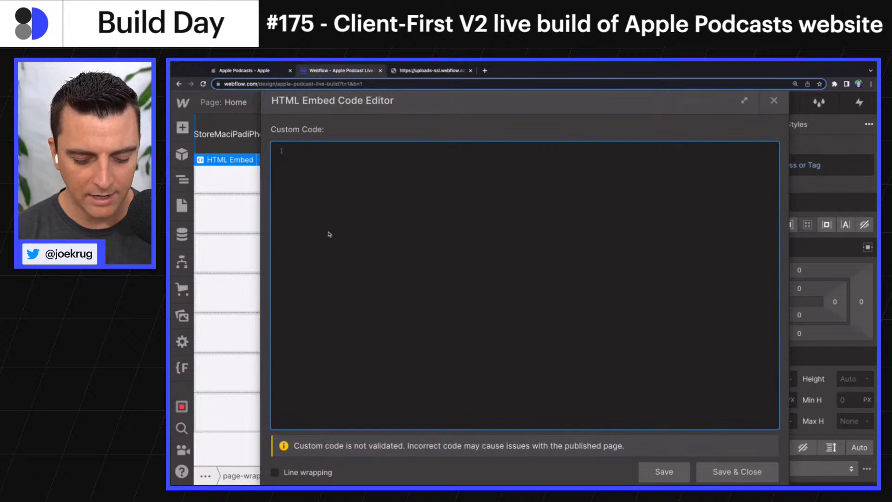
{"action": "key", "text": "super+v"}
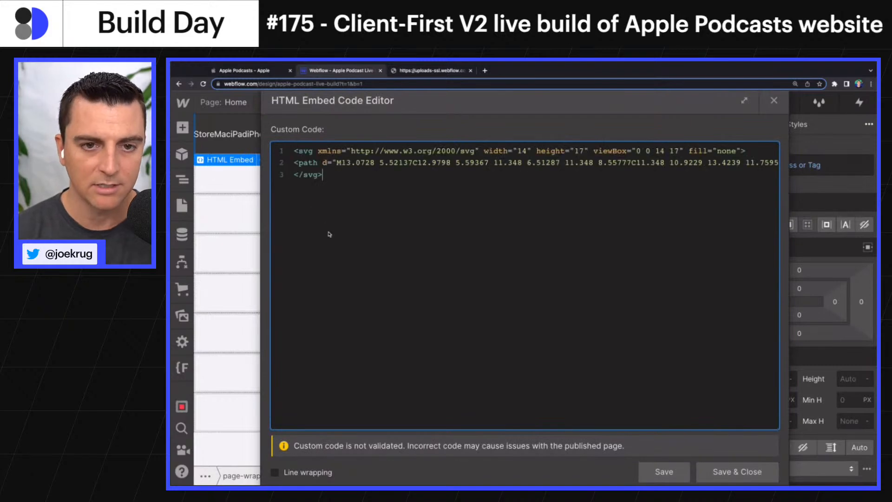
Set the SVG's width and height to 100% and its path fill to currentColor, and save the embed code
{"action": "double_click", "coordinate": [527, 152]}
{"action": "type", "text": "100%"}
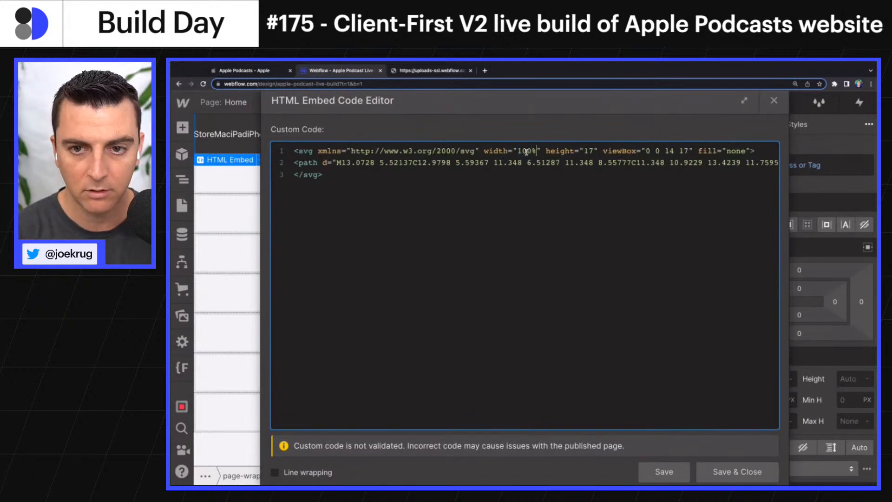
{"action": "double_click", "coordinate": [591, 151]}
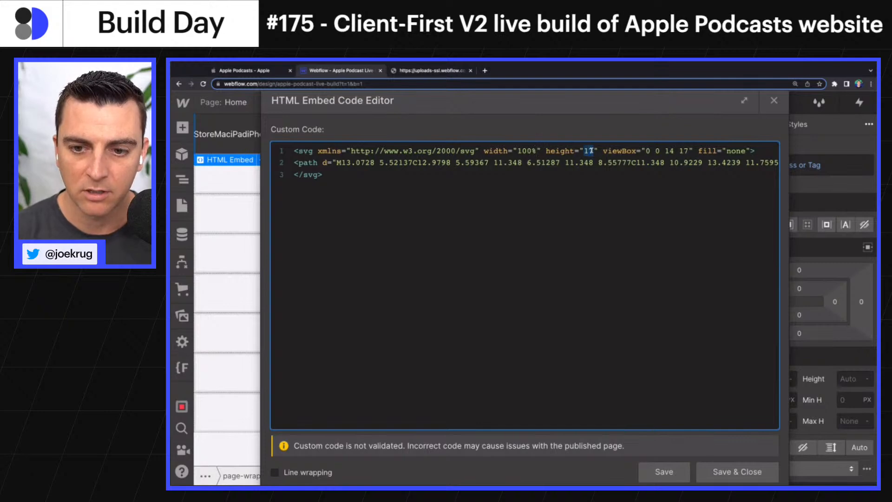
{"action": "type", "text": "100%"}
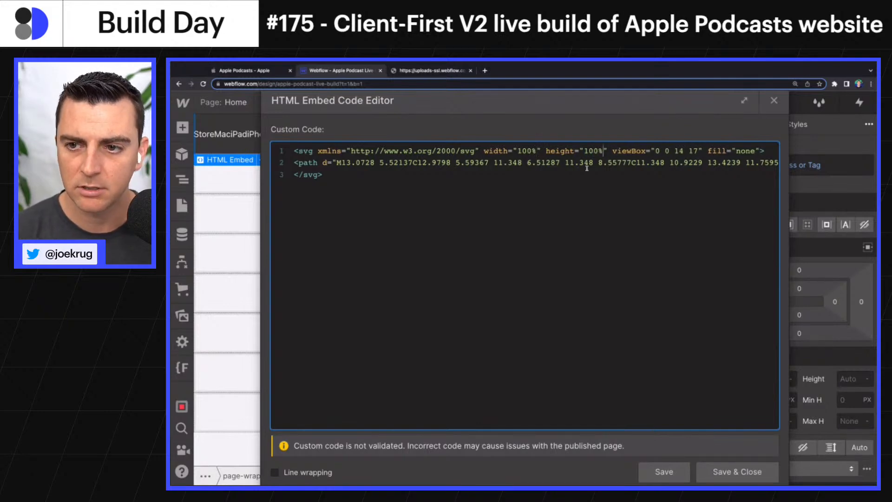
{"action": "scroll", "coordinate": [587, 168], "scroll_direction": "right", "scroll_amount": 15}
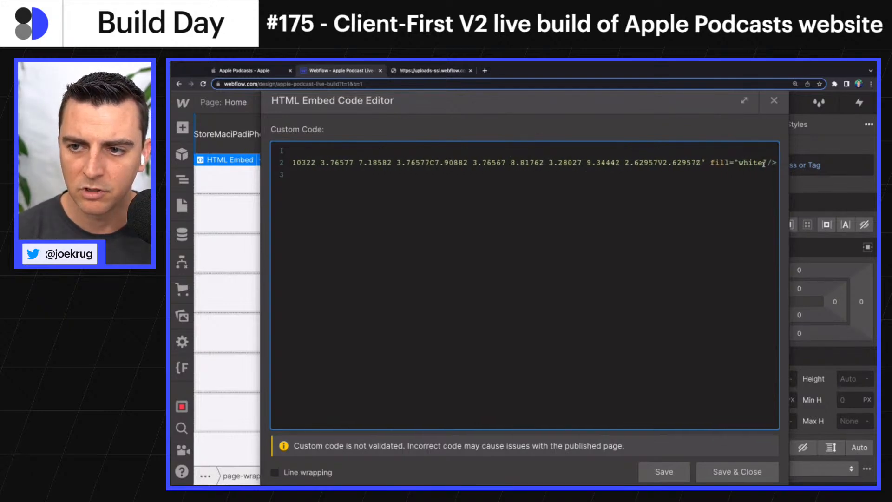
{"action": "double_click", "coordinate": [762, 163]}
{"action": "type", "text": "currentColo"}
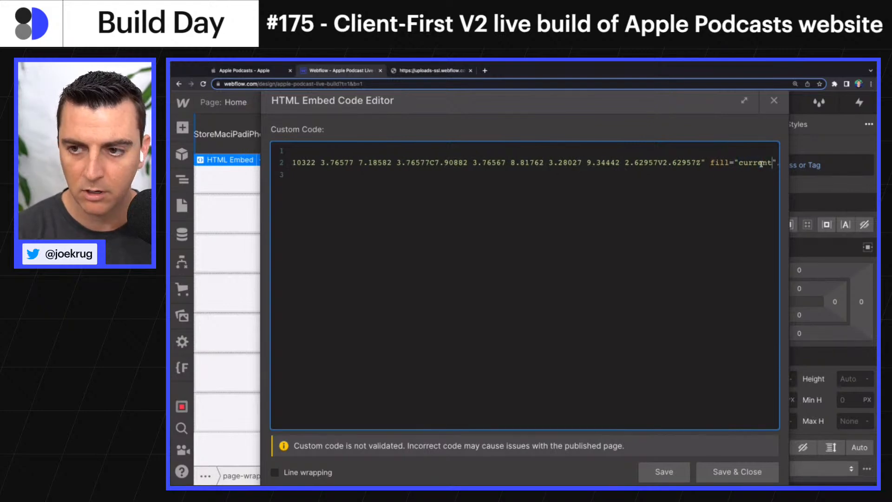
{"action": "type", "text": "r"}
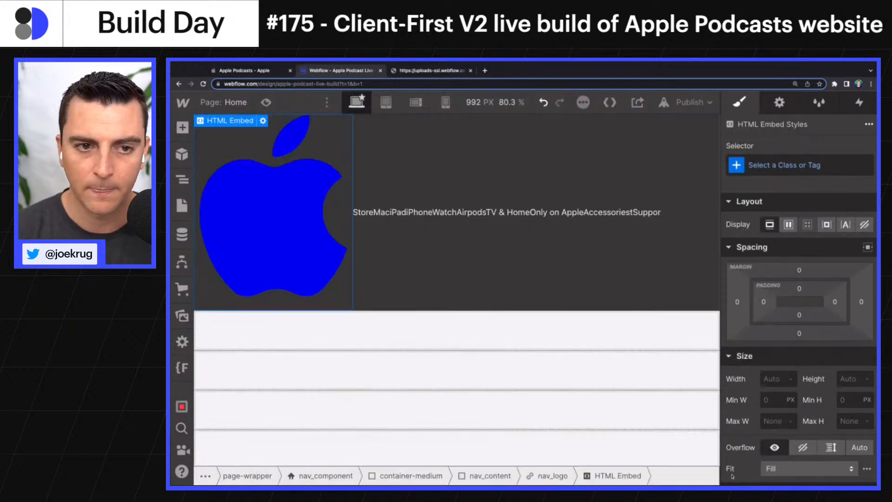
{"action": "left_click", "coordinate": [737, 471]}
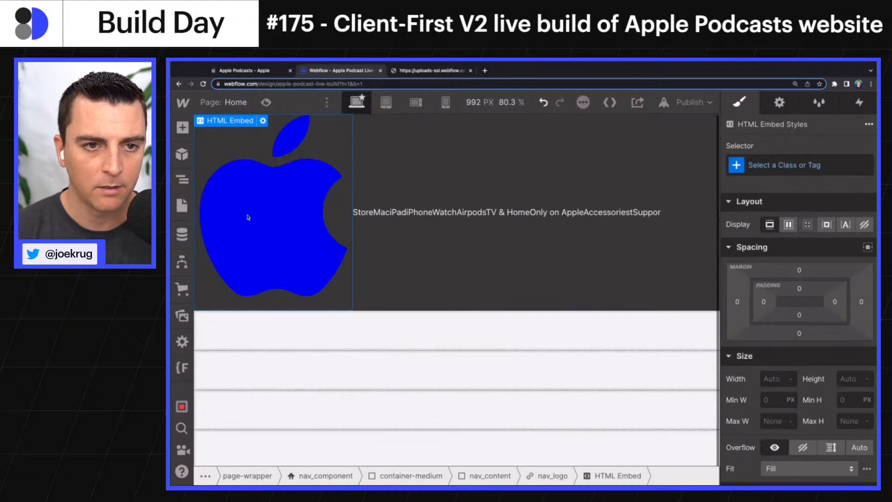
Set the width of nav_logo to 1.5 rem
{"action": "left_click", "coordinate": [307, 179]}
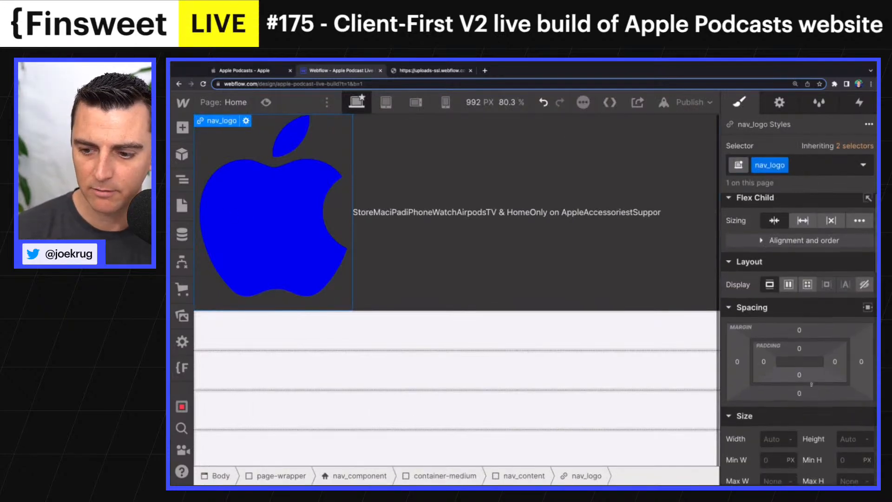
{"action": "scroll", "coordinate": [812, 384], "scroll_direction": "down", "scroll_amount": 1}
{"action": "left_click", "coordinate": [775, 412]}
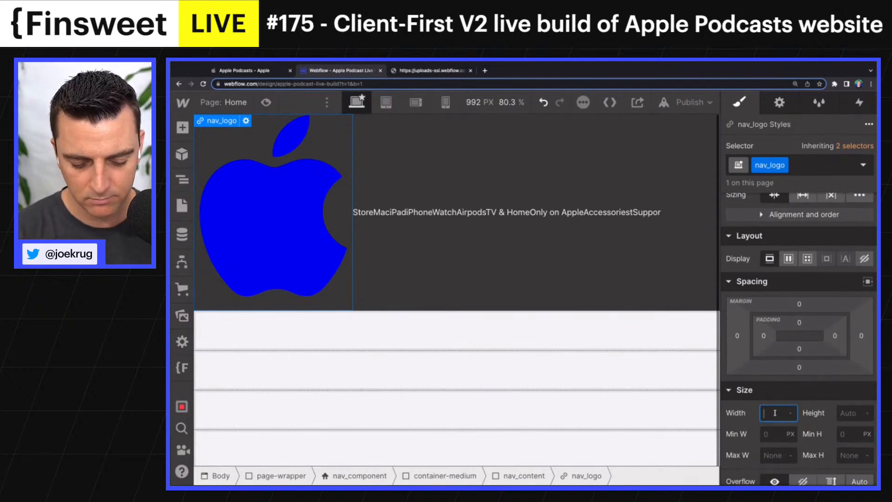
{"action": "type", "text": "1rem"}
{"action": "key", "text": "Return"}
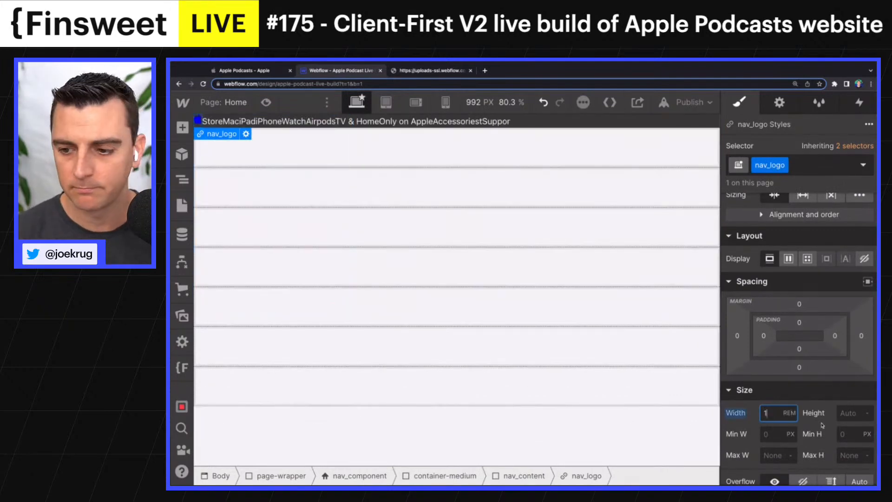
{"action": "type", "text": ".5"}
{"action": "key", "text": "Return"}
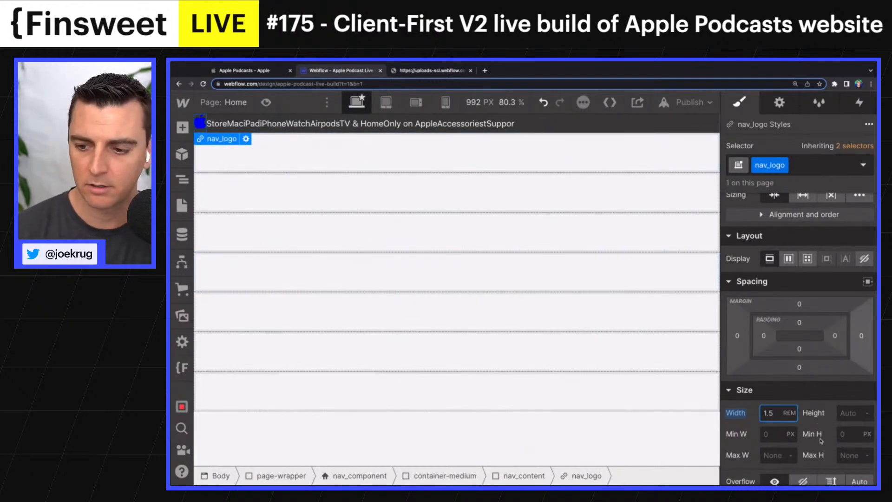
Set the nav_logo text color to the White Smoke swatch
{"action": "scroll", "coordinate": [775, 434], "scroll_direction": "down", "scroll_amount": 10}
{"action": "left_click", "coordinate": [773, 411]}
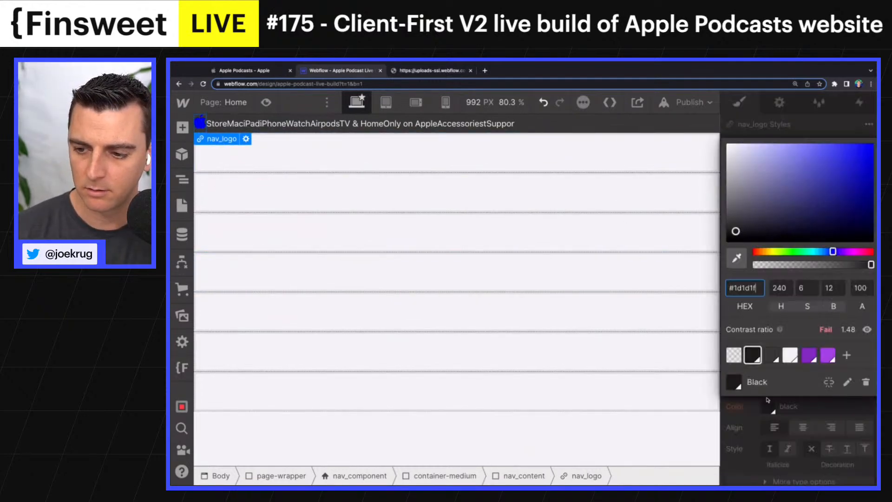
{"action": "left_click", "coordinate": [790, 355]}
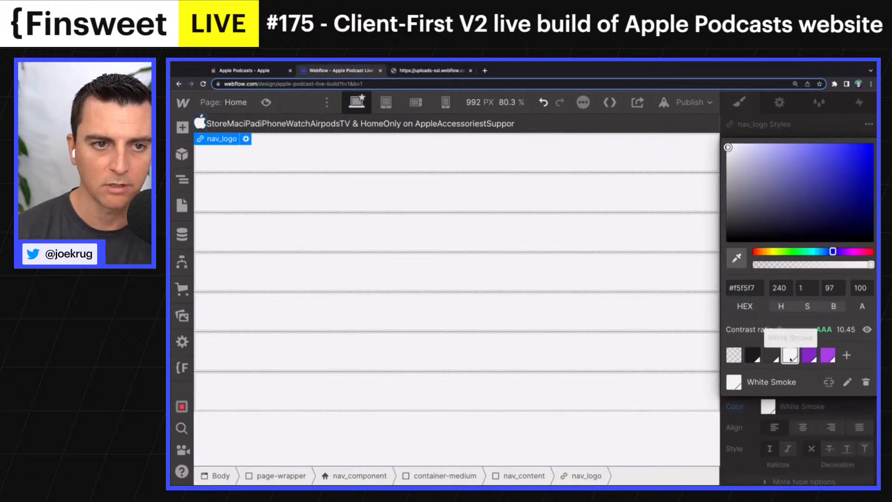
{"action": "left_click", "coordinate": [776, 406]}
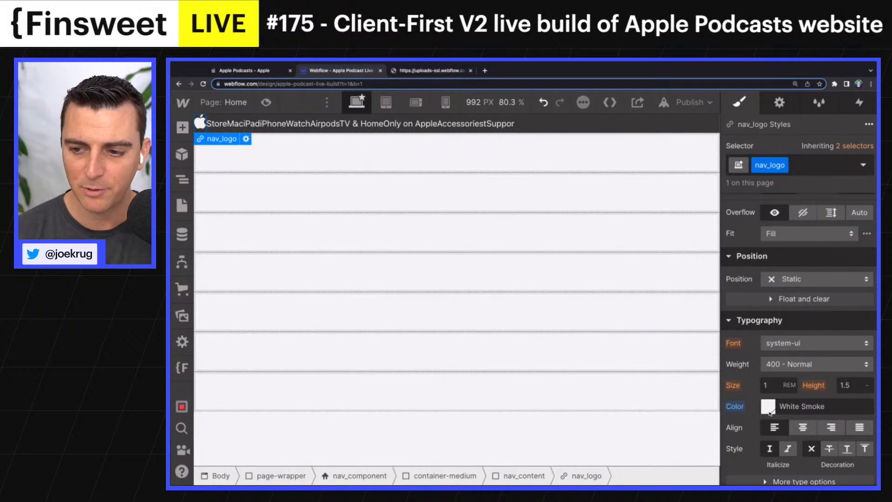
Try a bright blue text color on nav_logo and restore the White Smoke swatch
{"action": "left_click", "coordinate": [770, 411]}
{"action": "left_click_drag", "start_coordinate": [818, 205], "coordinate": [844, 175]}
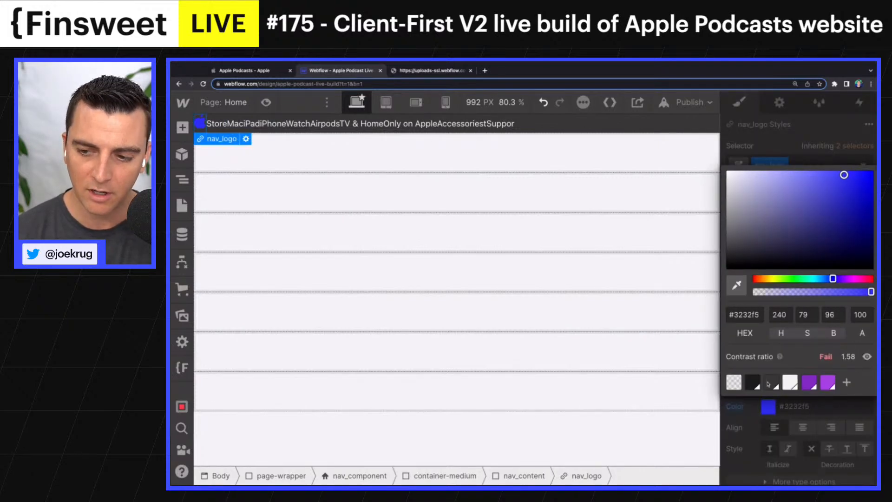
{"action": "left_click", "coordinate": [793, 384]}
{"action": "left_click", "coordinate": [766, 401]}
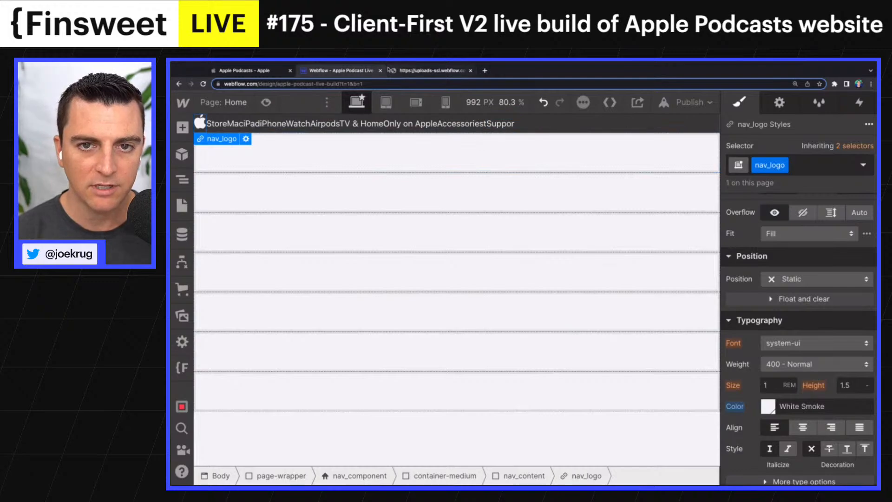
Check the navbar on the Apple Podcasts reference page and return to the Webflow project
{"action": "left_click", "coordinate": [405, 73]}
{"action": "left_click", "coordinate": [361, 72]}
{"action": "left_click", "coordinate": [275, 70]}
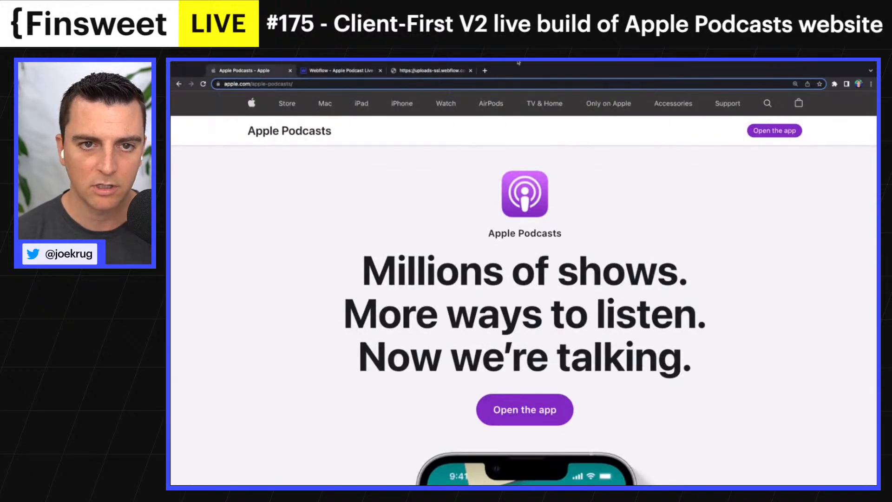
{"action": "key", "text": "ctrl+Tab"}
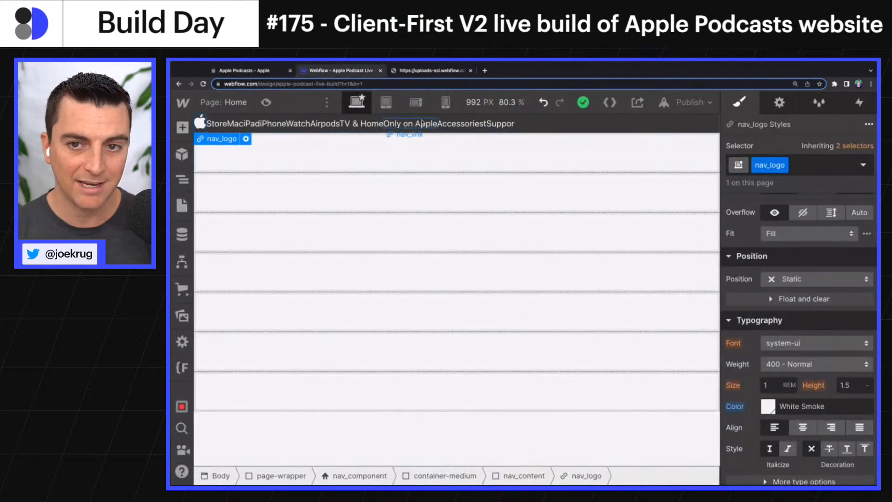
Correct the text of the last nav_link in the navbar to "Support"
{"action": "left_click", "coordinate": [512, 121]}
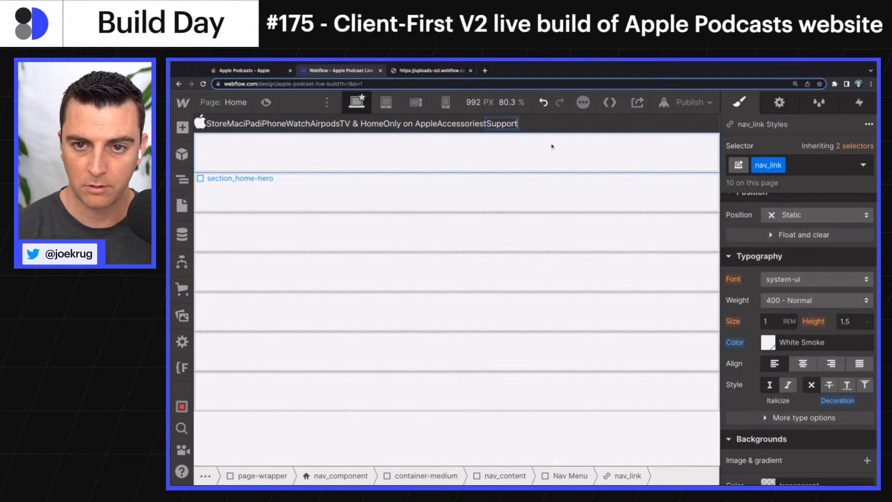
{"action": "left_click", "coordinate": [553, 124]}
Add an empty HTML Embed after the links inside the Nav Menu and close its code editor
{"action": "left_click", "coordinate": [509, 124]}
{"action": "key", "text": "Up"}
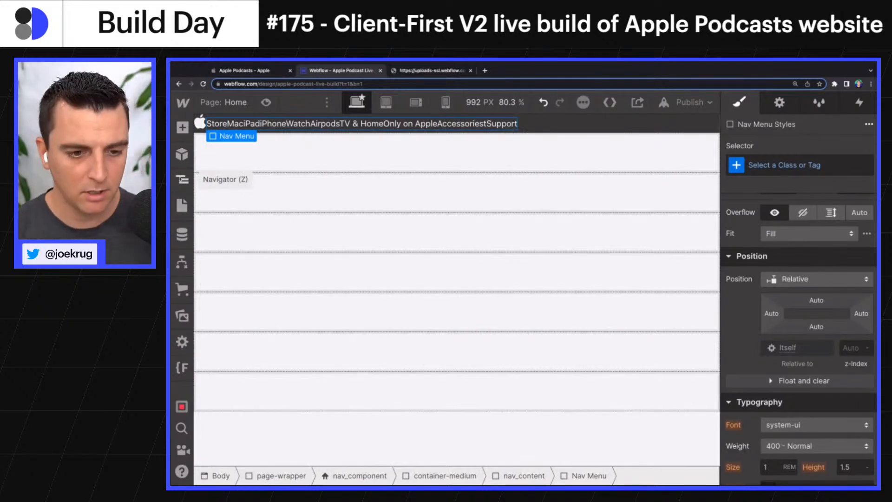
{"action": "key", "text": "a"}
{"action": "scroll", "coordinate": [225, 367], "scroll_direction": "down", "scroll_amount": 1}
{"action": "scroll", "coordinate": [224, 368], "scroll_direction": "down", "scroll_amount": 6}
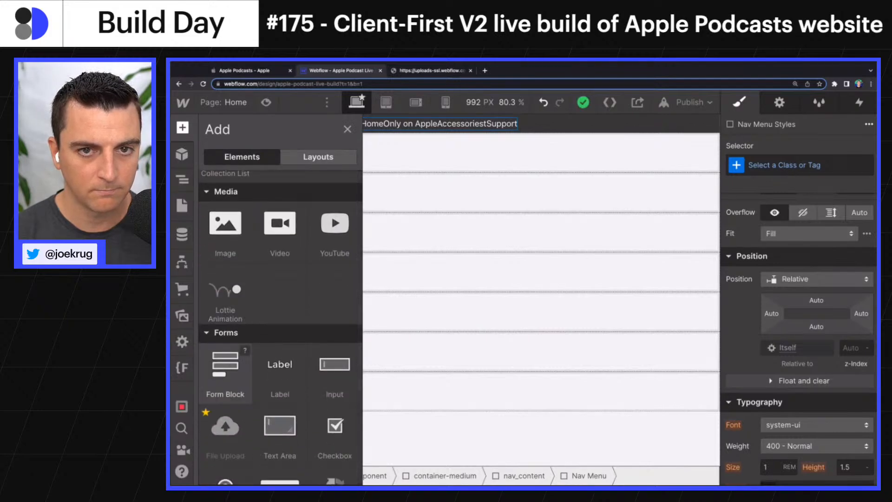
{"action": "scroll", "coordinate": [279, 372], "scroll_direction": "down", "scroll_amount": 6}
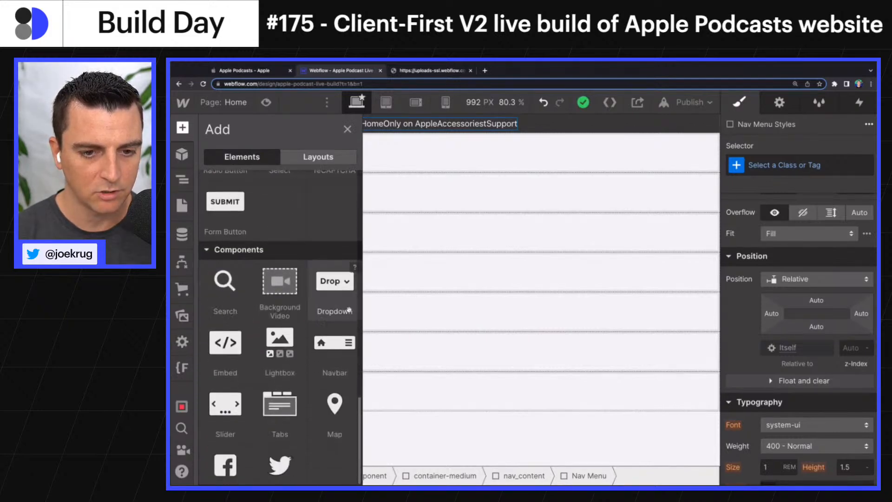
{"action": "scroll", "coordinate": [303, 373], "scroll_direction": "down", "scroll_amount": 1}
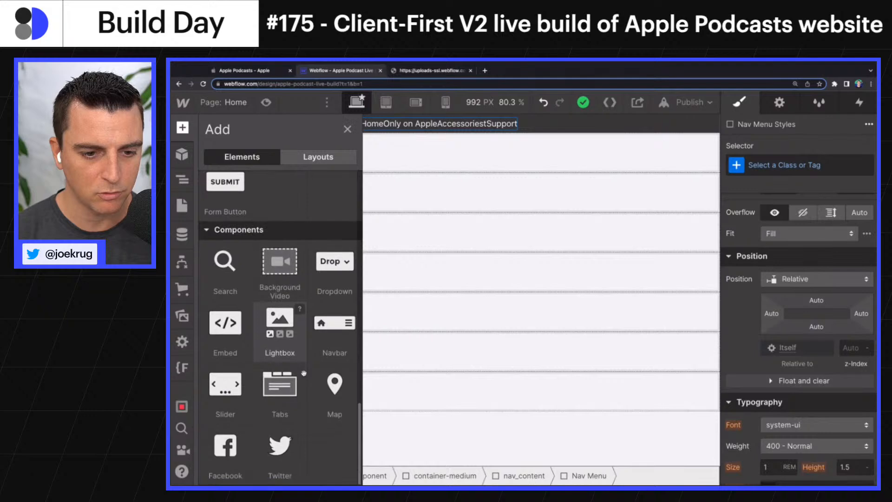
{"action": "left_click", "coordinate": [234, 342]}
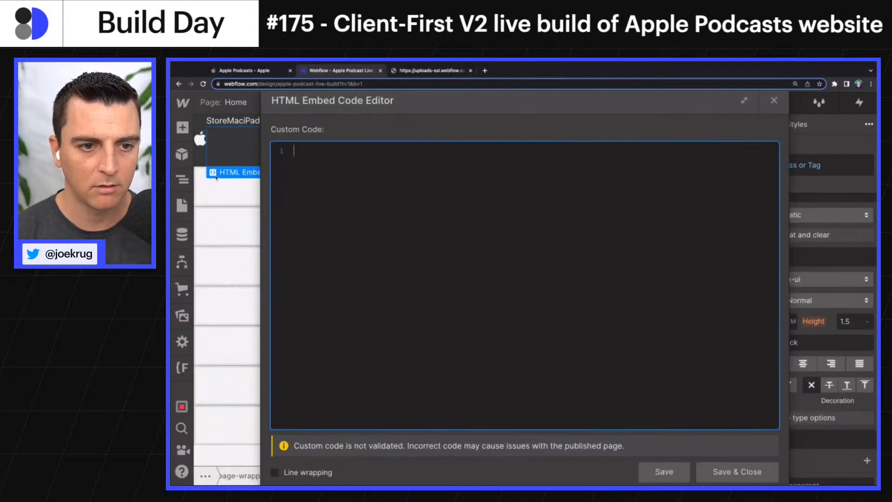
{"action": "key", "text": "Escape"}
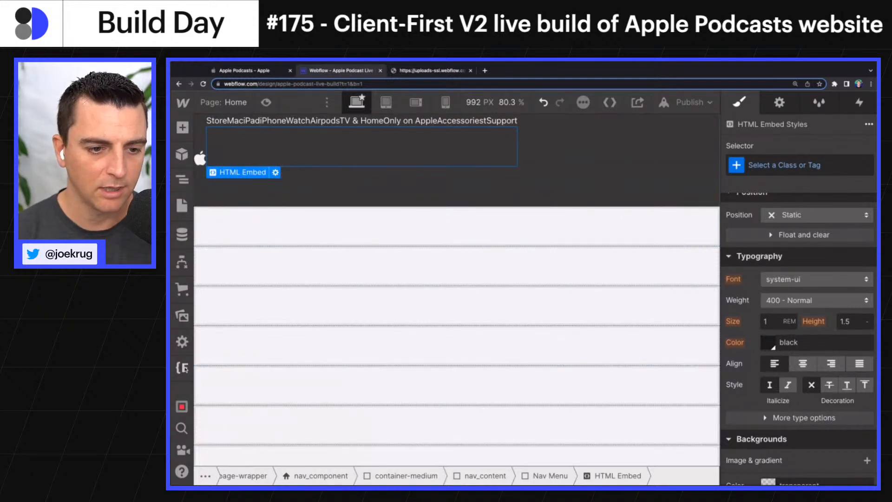
Find bag-icon.svg in the project assets and open it in a new browser tab
{"action": "left_click", "coordinate": [182, 316]}
{"action": "scroll", "coordinate": [234, 256], "scroll_direction": "down", "scroll_amount": 3}
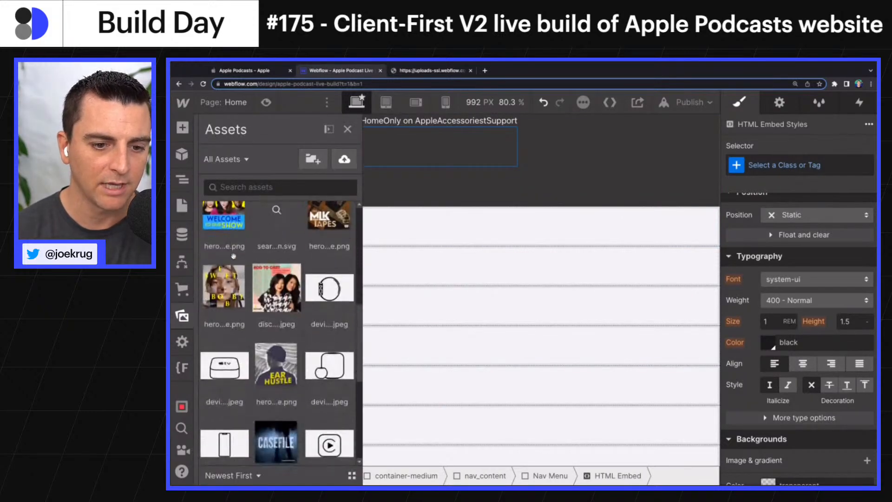
{"action": "scroll", "coordinate": [233, 256], "scroll_direction": "down", "scroll_amount": 4}
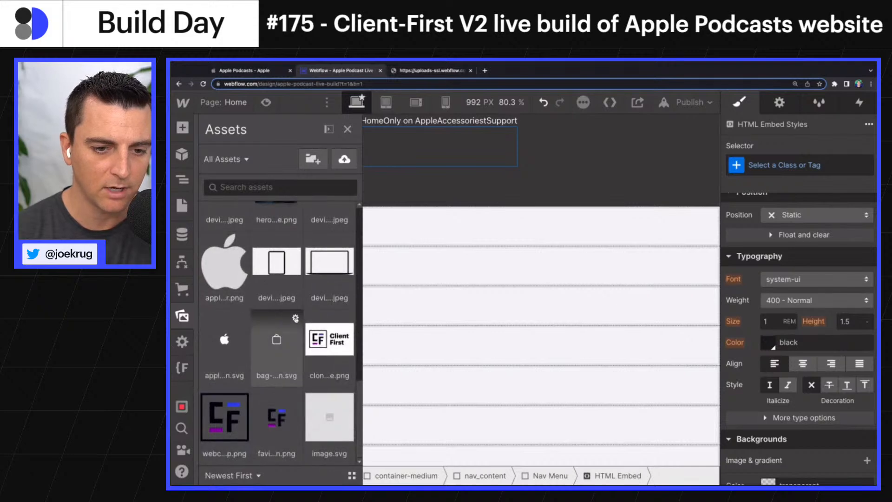
{"action": "left_click", "coordinate": [296, 319]}
{"action": "left_click", "coordinate": [322, 265]}
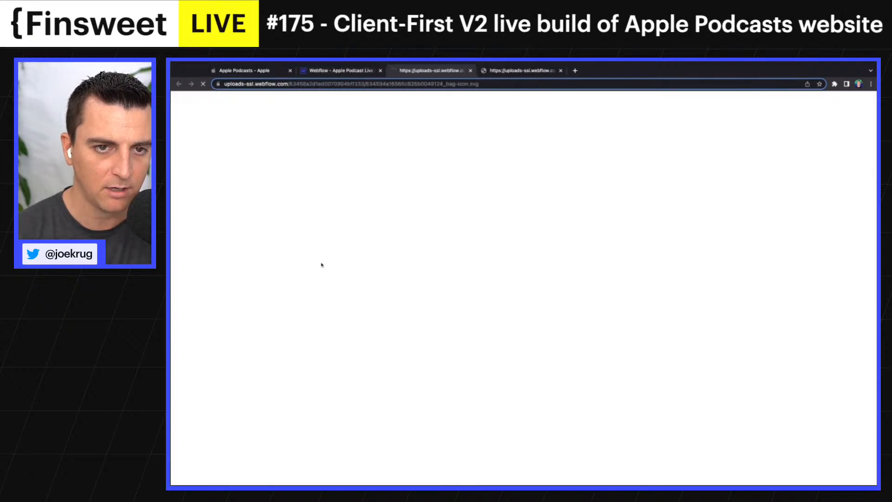
Return to the project assets, open search-icon.svg in a new browser tab, and copy its SVG code
{"action": "left_click", "coordinate": [341, 70]}
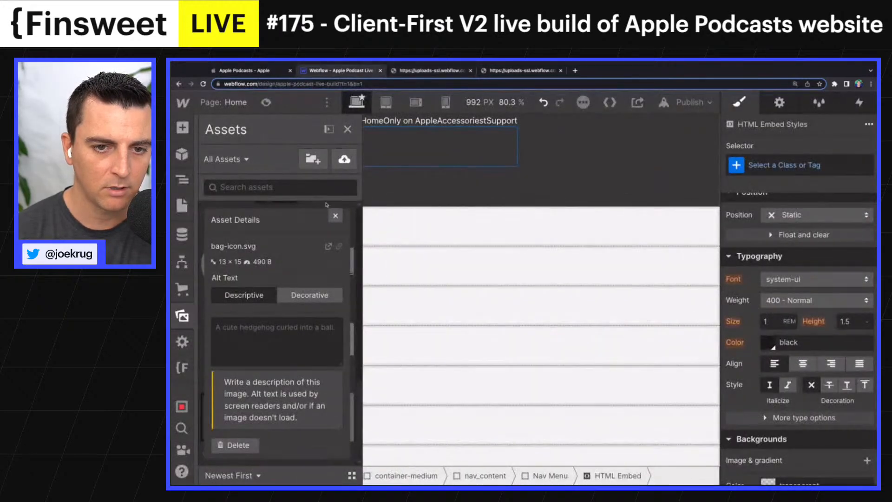
{"action": "left_click", "coordinate": [336, 216]}
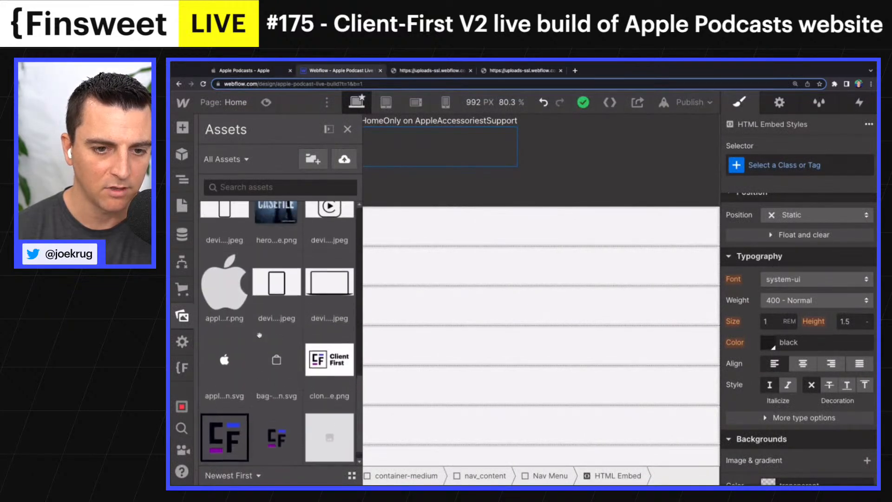
{"action": "scroll", "coordinate": [259, 334], "scroll_direction": "up", "scroll_amount": 5}
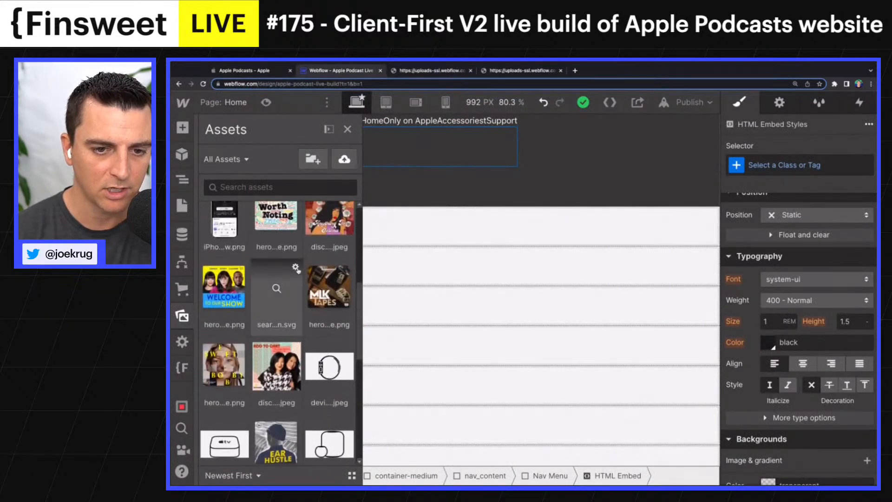
{"action": "left_click", "coordinate": [296, 269]}
{"action": "left_click", "coordinate": [329, 246]}
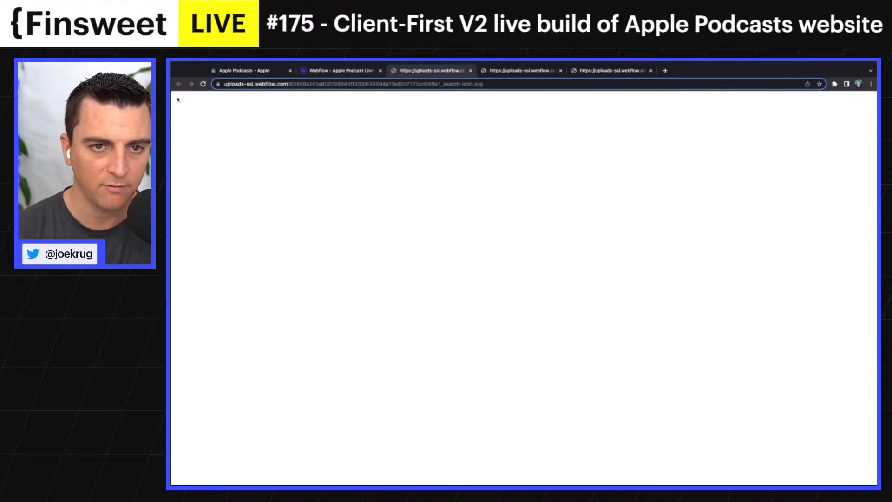
{"action": "key", "text": "super+alt+i"}
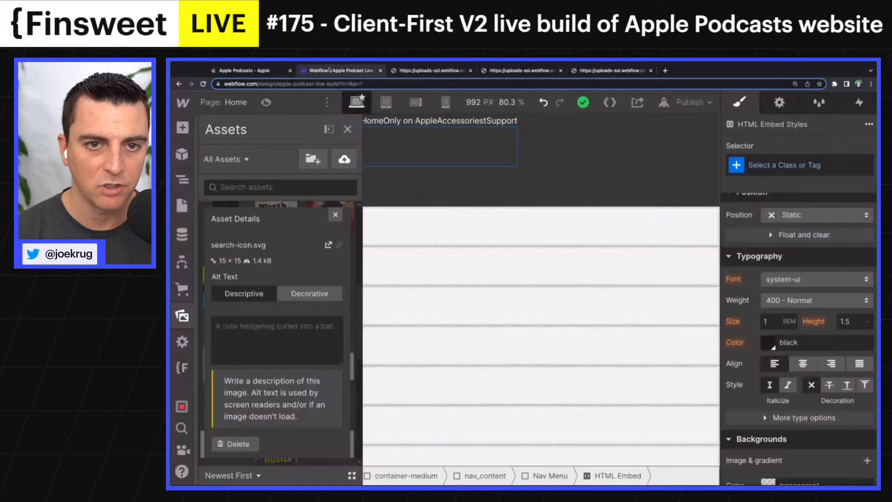
Return to the Webflow project and paste the search icon's SVG code into the HTML Embed in the Nav Menu
{"action": "left_click", "coordinate": [341, 70]}
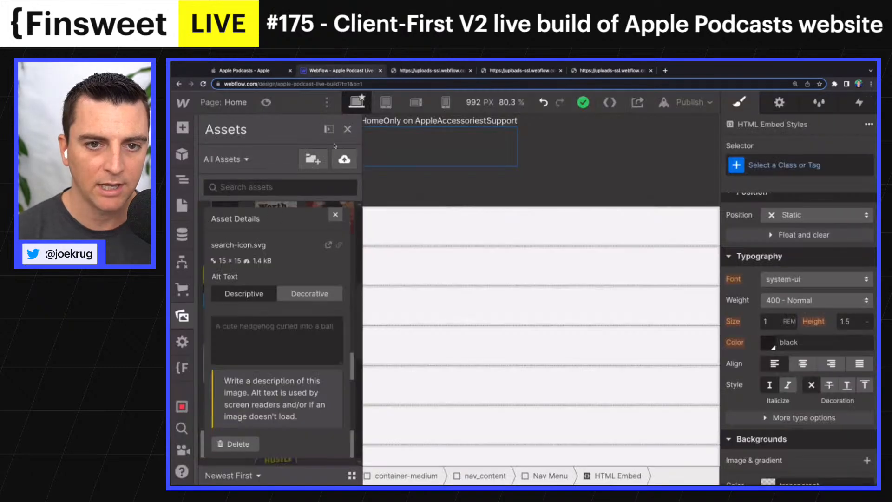
{"action": "left_click", "coordinate": [348, 130]}
{"action": "double_click", "coordinate": [239, 145]}
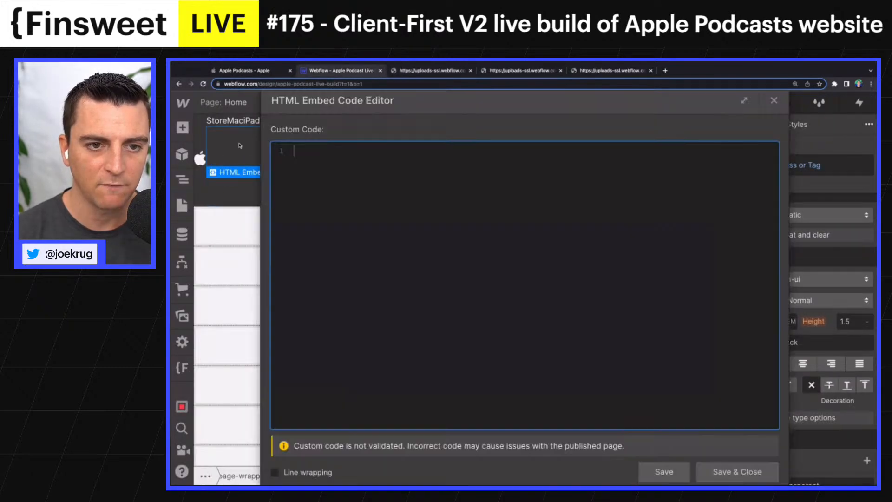
{"action": "key", "text": "super+v"}
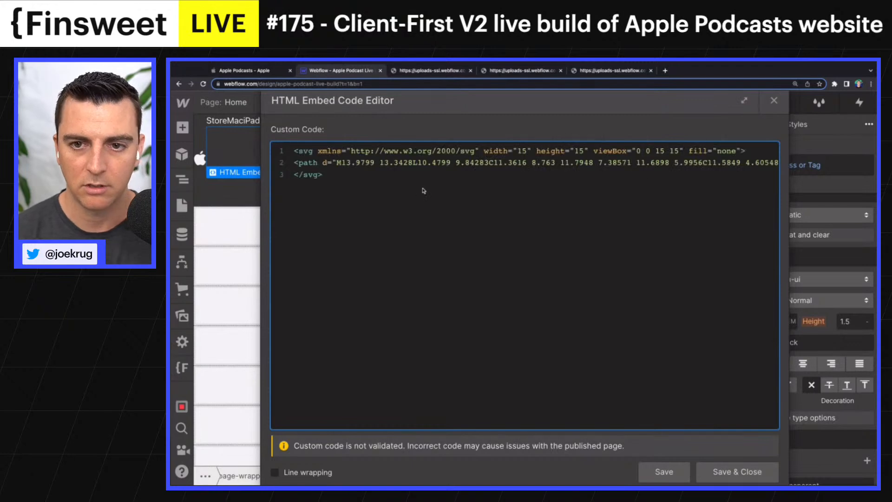
Set the search SVG's width and height to 100% and its path fill to currentColor, and save the embed code
{"action": "double_click", "coordinate": [526, 150]}
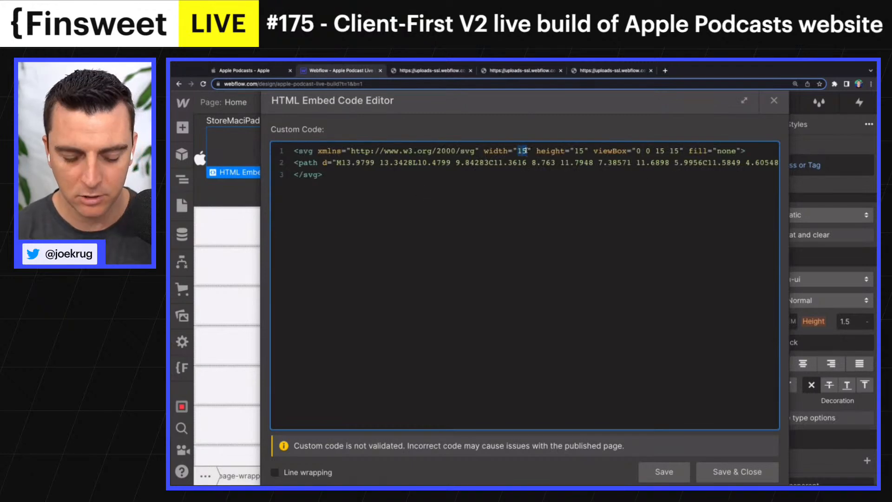
{"action": "type", "text": "100%"}
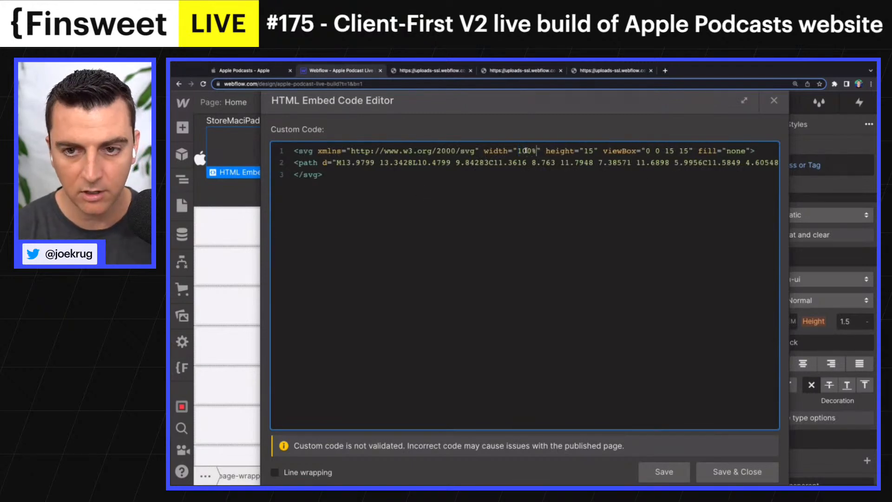
{"action": "double_click", "coordinate": [588, 151]}
{"action": "type", "text": "100%"}
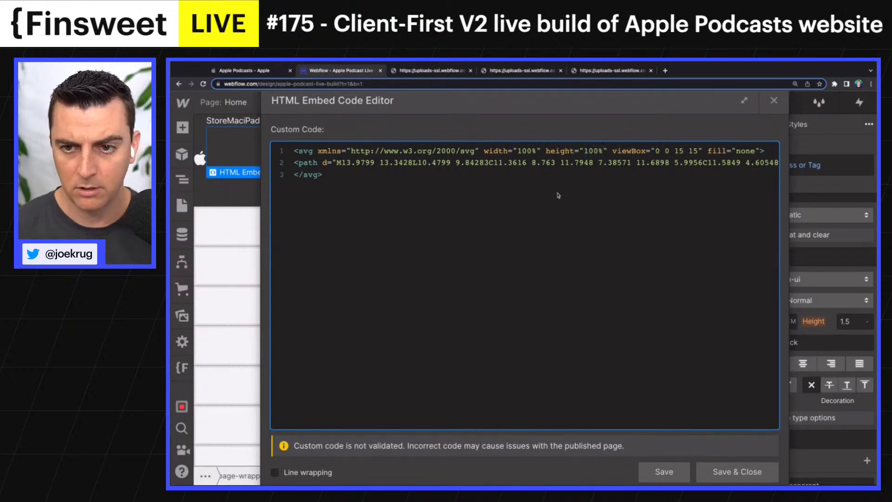
{"action": "scroll", "coordinate": [598, 193], "scroll_direction": "right", "scroll_amount": 10}
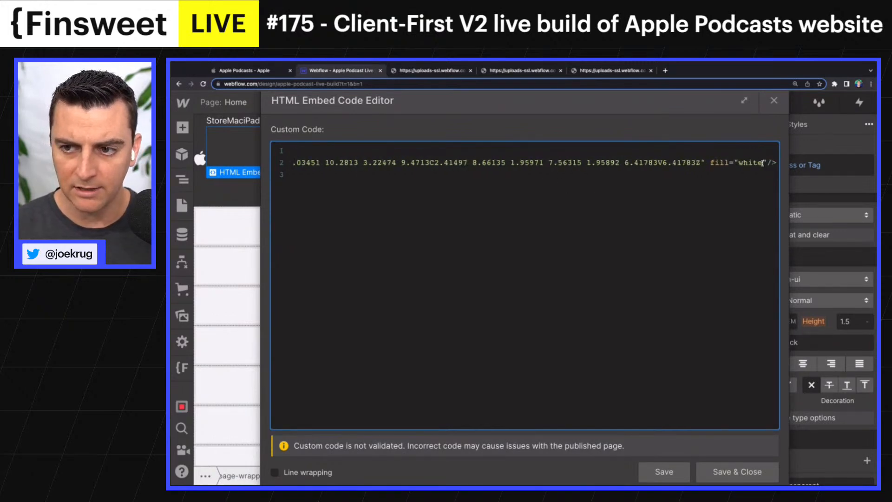
{"action": "double_click", "coordinate": [763, 163]}
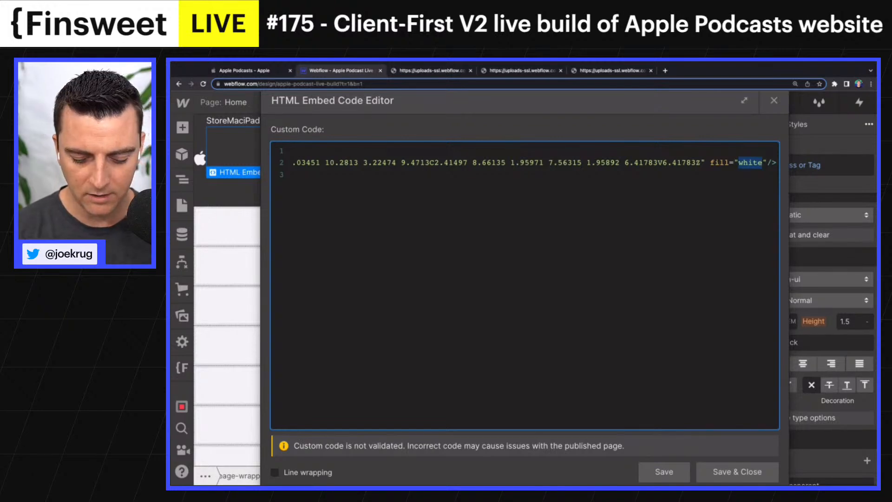
{"action": "type", "text": "currentColor"}
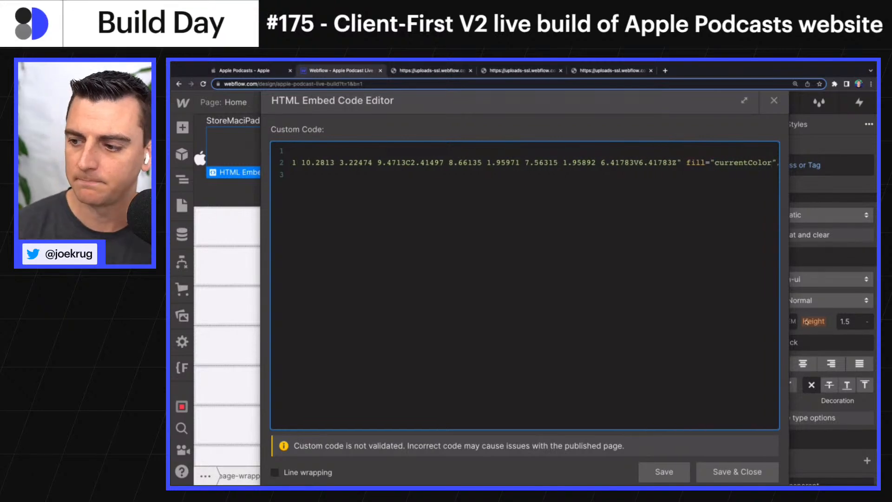
{"action": "left_click", "coordinate": [723, 471]}
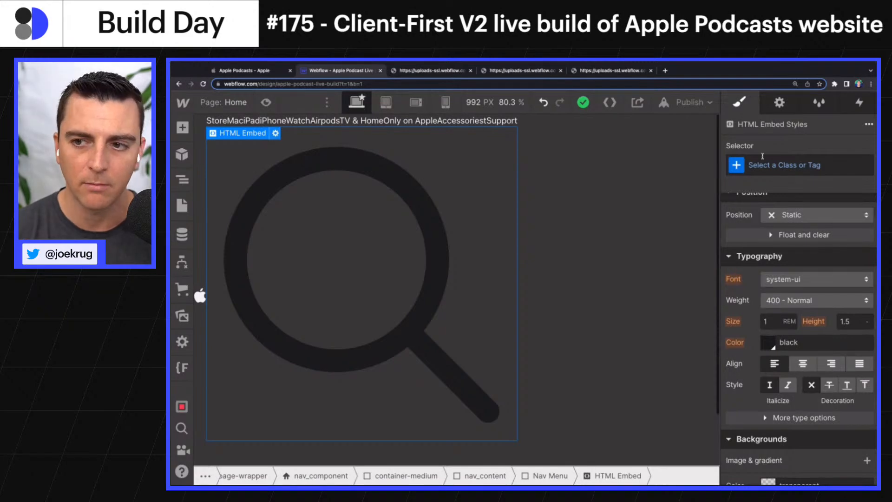
Create the class nav_left-icons on the search icon's HTML Embed
{"action": "left_click", "coordinate": [780, 169]}
{"action": "type", "text": "nav_"}
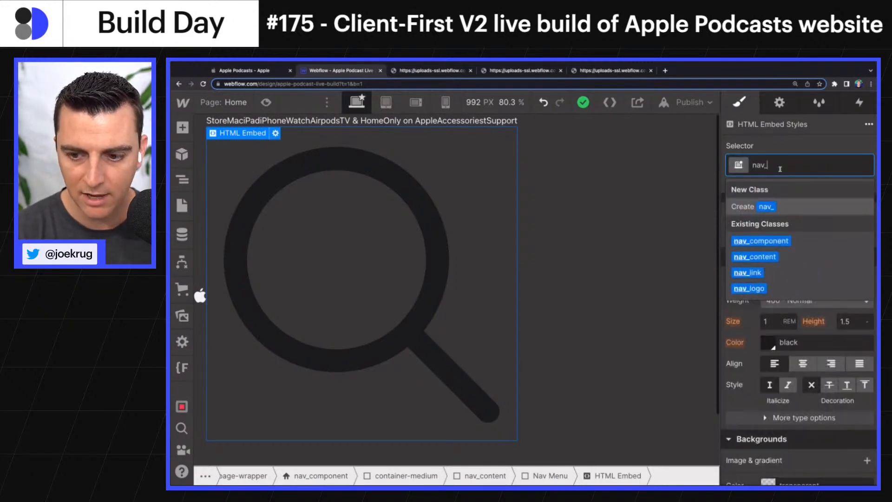
{"action": "type", "text": "left-icons"}
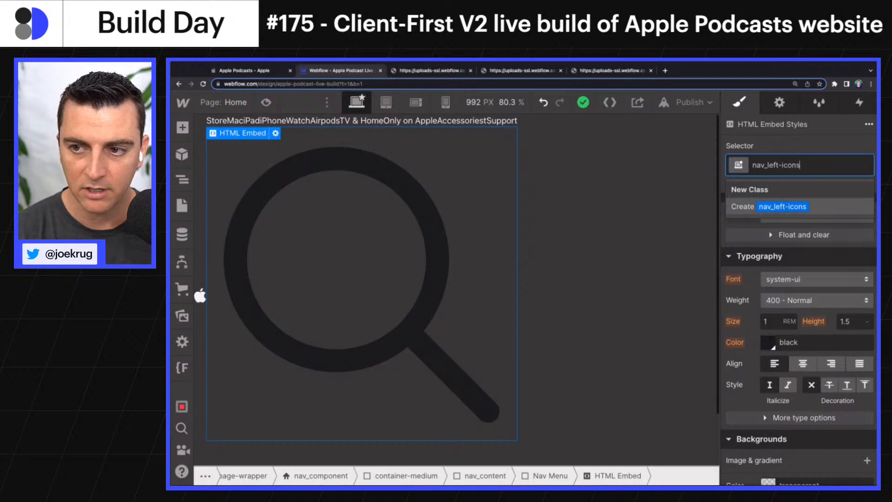
{"action": "key", "text": "Return"}
Rename the search icon embed's class to nav_icons
{"action": "left_click", "coordinate": [780, 166]}
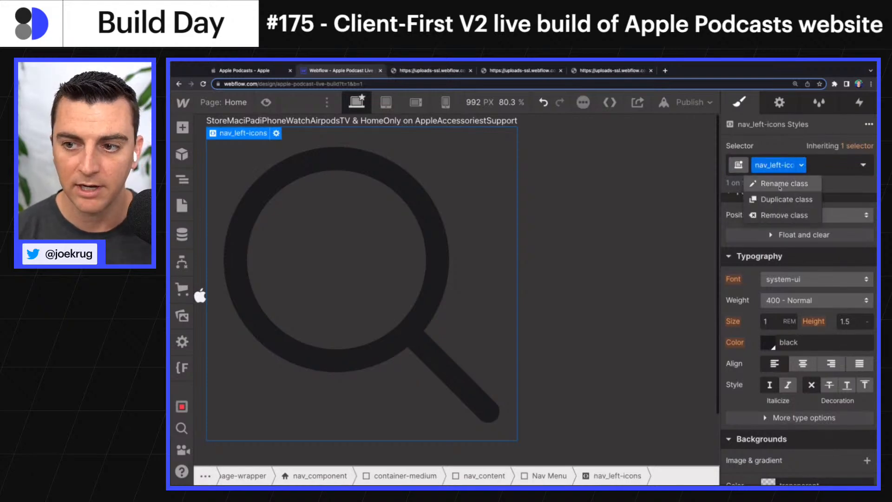
{"action": "left_click", "coordinate": [779, 167]}
{"action": "double_click", "coordinate": [780, 166]}
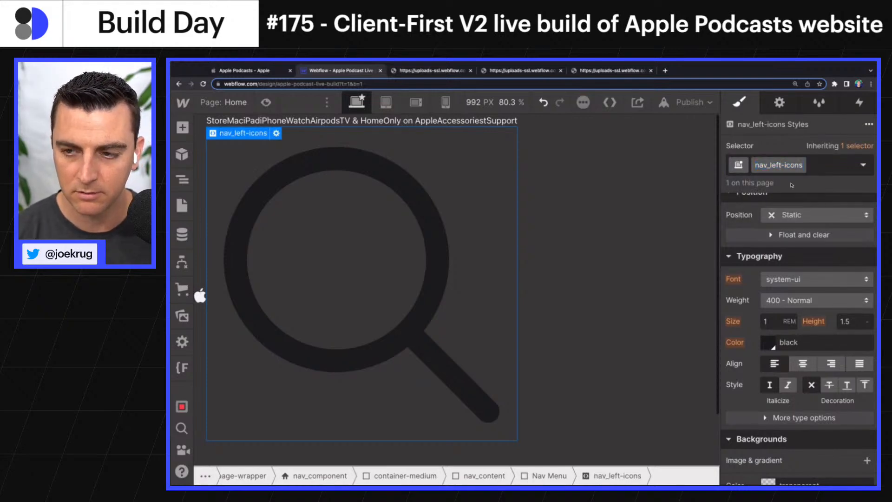
{"action": "key", "text": "BackSpace"}
{"action": "key", "text": "BackSpace"}
{"action": "key", "text": "BackSpace"}
{"action": "key", "text": "BackSpace"}
{"action": "key", "text": "BackSpace"}
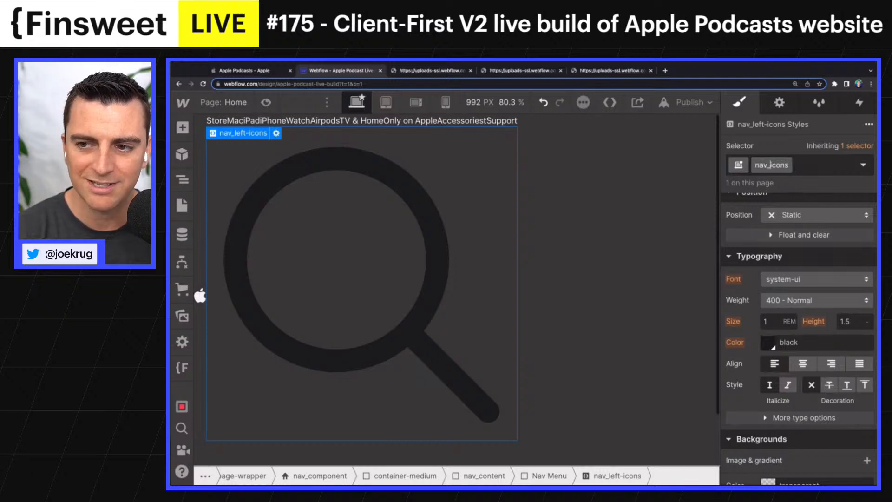
{"action": "key", "text": "Return"}
{"action": "scroll", "coordinate": [786, 266], "scroll_direction": "up", "scroll_amount": 6}
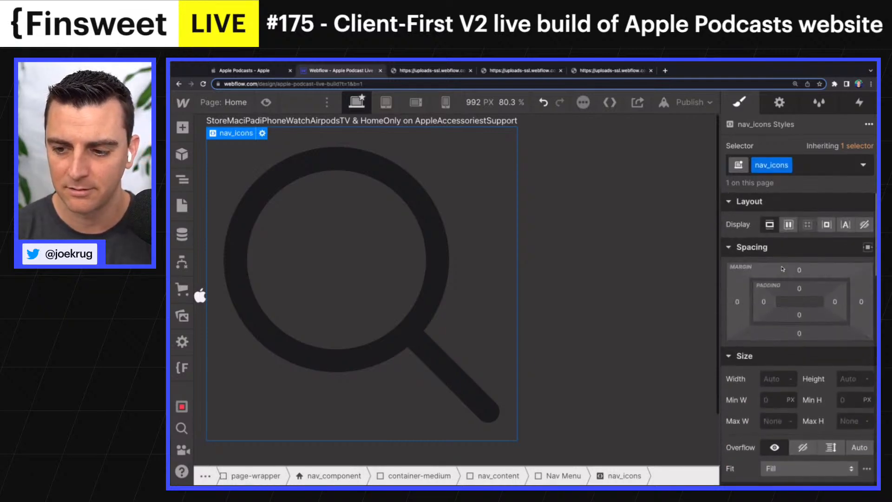
Set the nav_icons class to a width of 1 rem and a White Smoke text color
{"action": "left_click", "coordinate": [777, 380]}
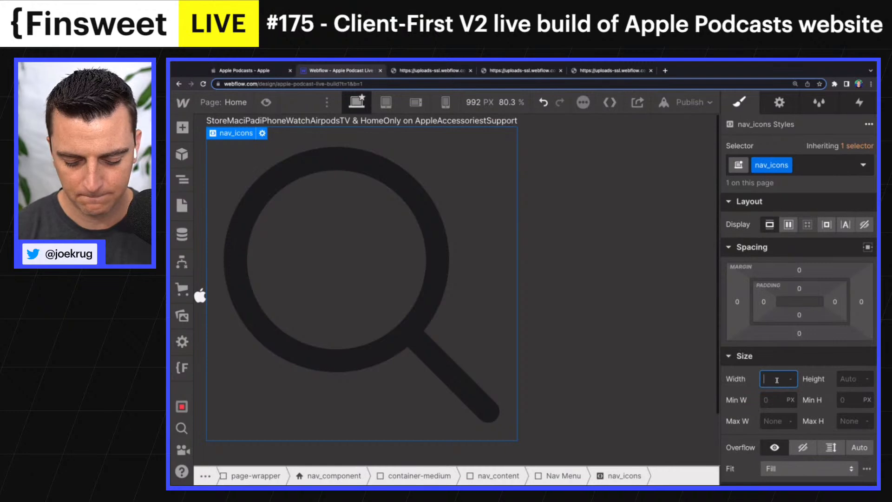
{"action": "type", "text": "1rem"}
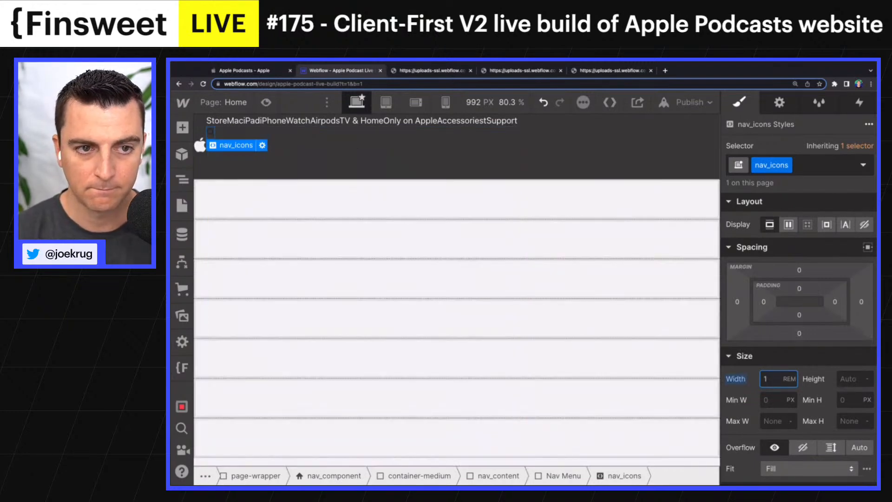
{"action": "scroll", "coordinate": [777, 382], "scroll_direction": "down", "scroll_amount": 10}
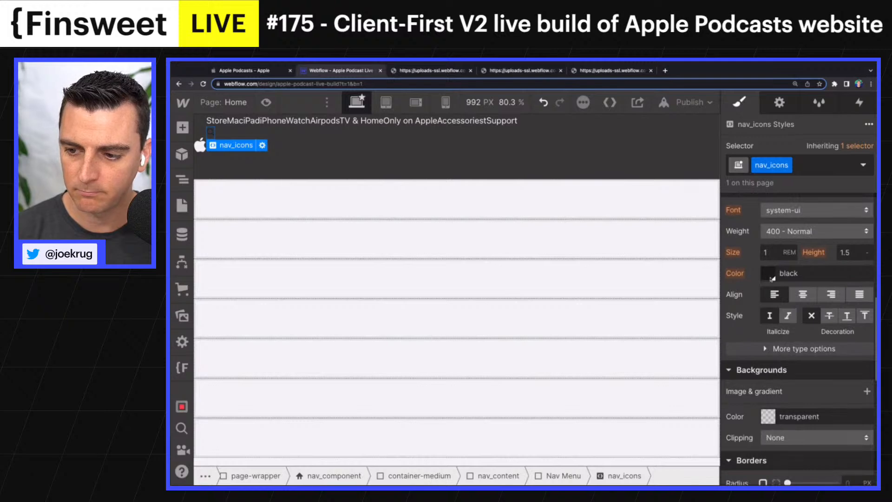
{"action": "left_click", "coordinate": [772, 278]}
{"action": "left_click", "coordinate": [790, 362]}
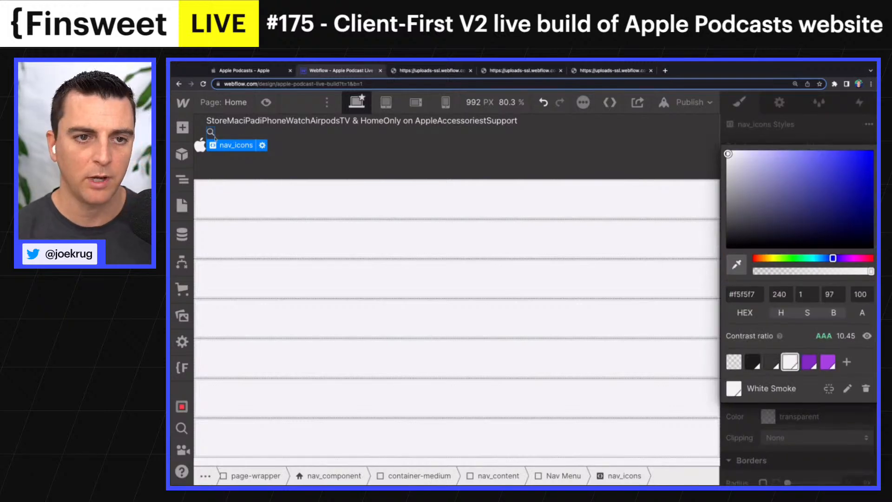
Duplicate the search icon's nav_icons embed inside the Nav Menu
{"action": "double_click", "coordinate": [211, 132]}
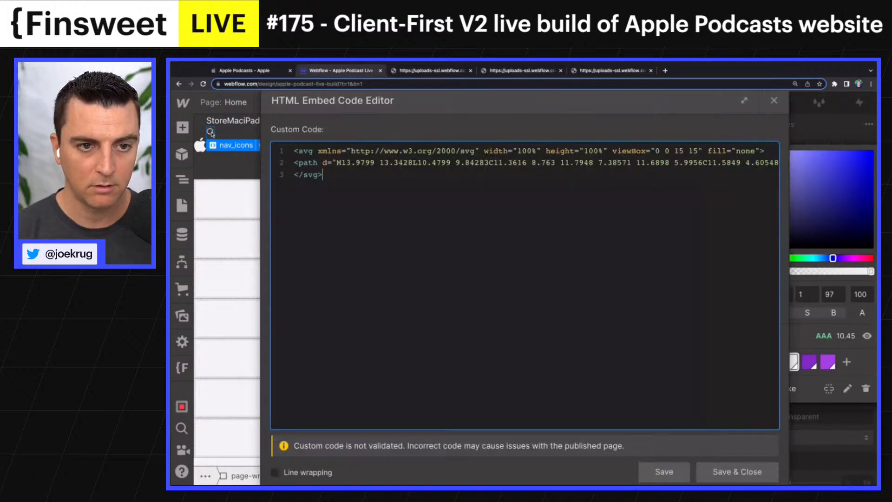
{"action": "left_click", "coordinate": [735, 472]}
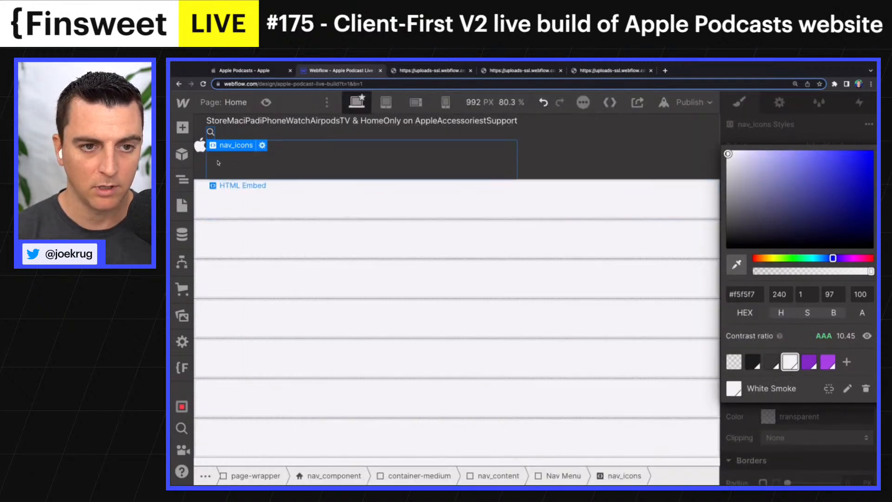
{"action": "left_click", "coordinate": [219, 162]}
{"action": "left_click", "coordinate": [210, 132]}
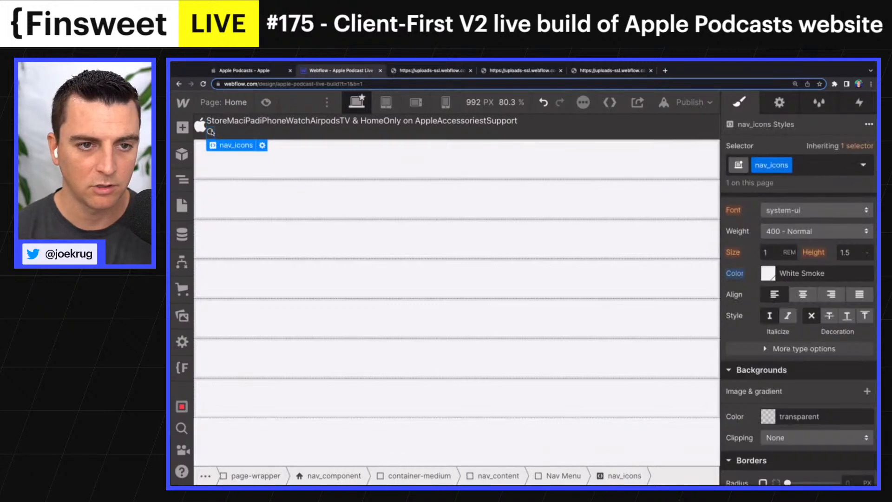
{"action": "key", "text": "super+v"}
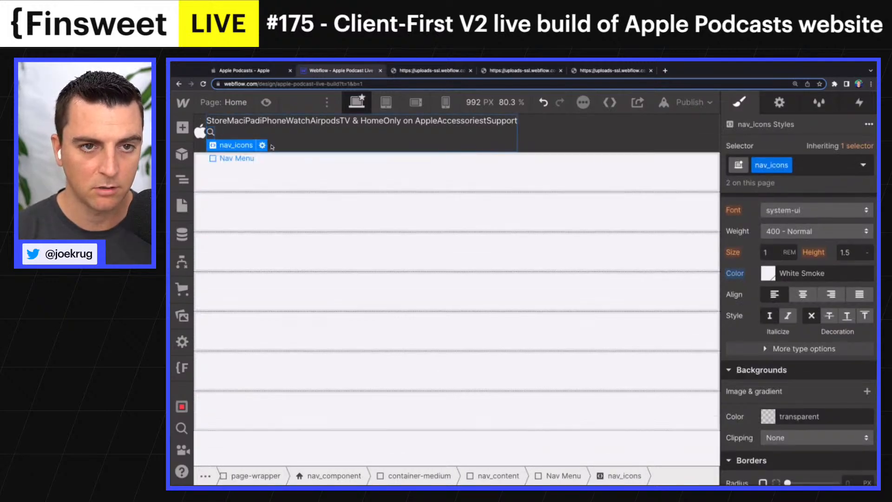
Copy the bag icon's SVG code from its open browser tab and return to the Webflow project
{"action": "left_click", "coordinate": [513, 72]}
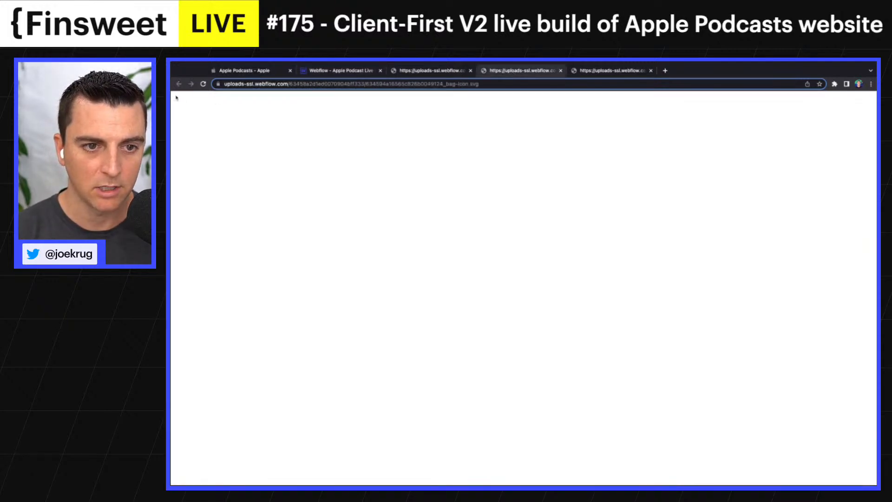
{"action": "key", "text": "super+alt+i"}
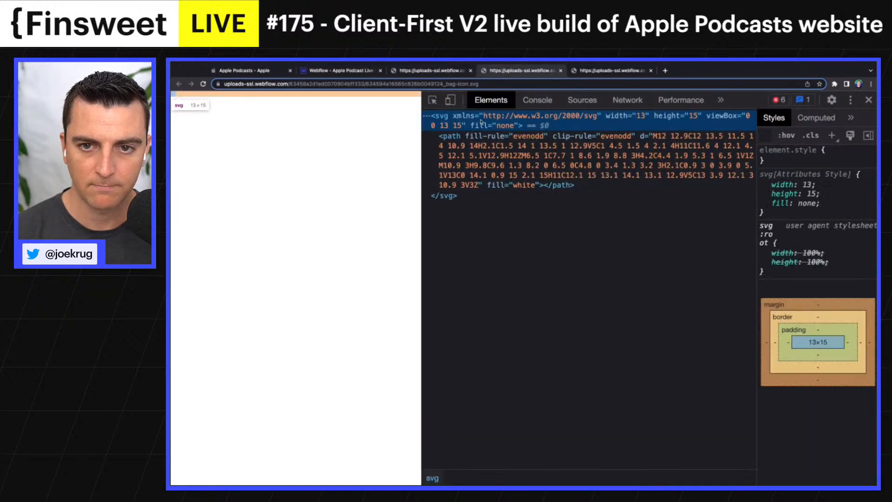
{"action": "left_click", "coordinate": [338, 72]}
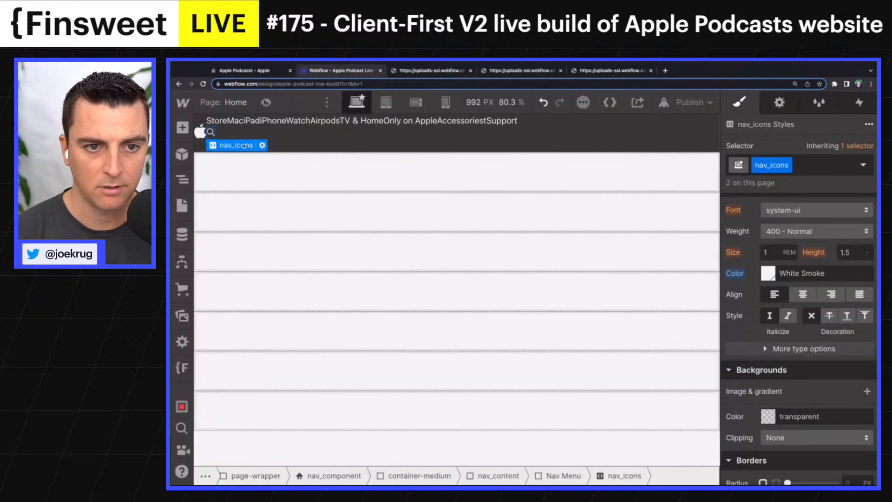
Replace the code in the second nav_icons embed with the bag icon's SVG
{"action": "key", "text": "super+d"}
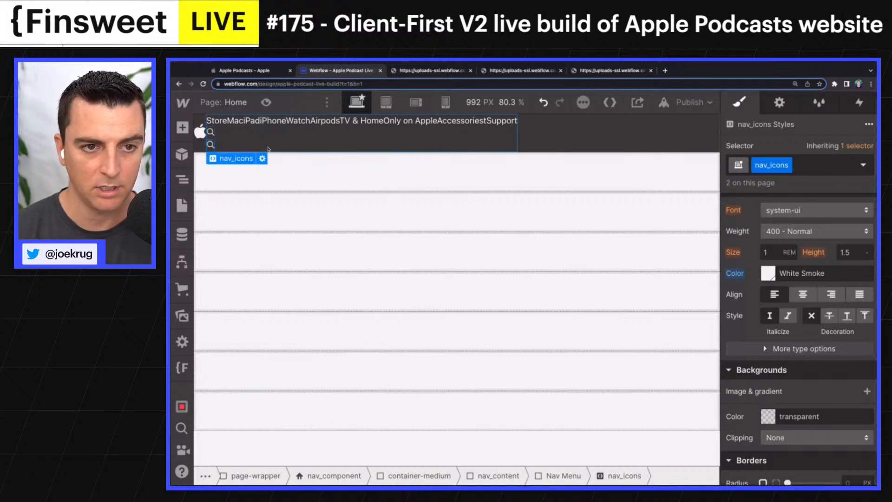
{"action": "key", "text": "Return"}
{"action": "key", "text": "ctrl+a"}
{"action": "key", "text": "ctrl+v"}
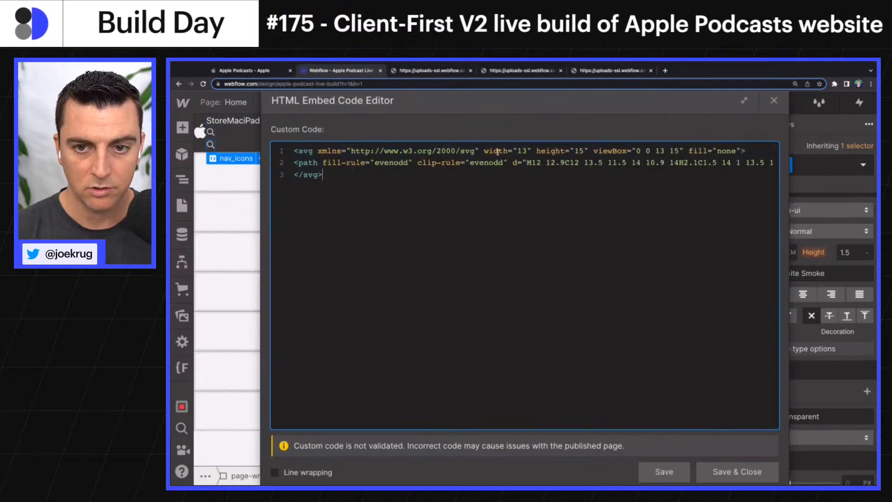
Set the bag SVG's width and height to 100% and its path fill to currentColor, and save the embed code
{"action": "double_click", "coordinate": [525, 151]}
{"action": "type", "text": "100%"}
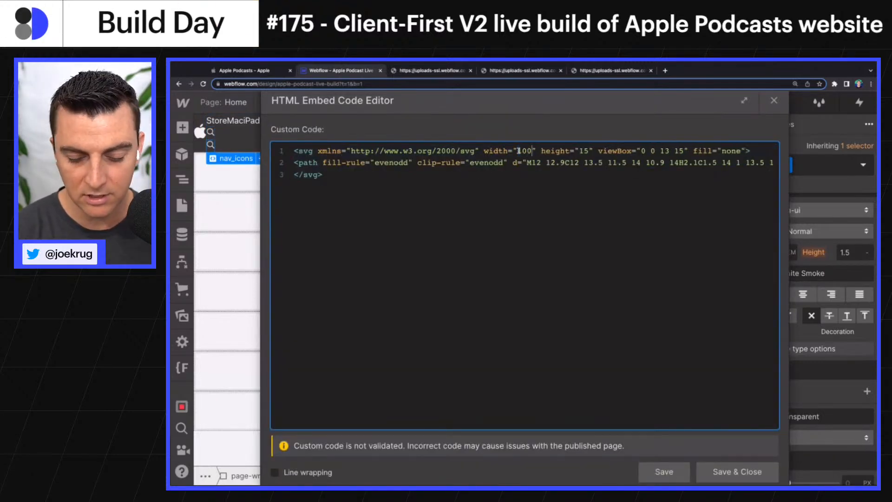
{"action": "double_click", "coordinate": [590, 151]}
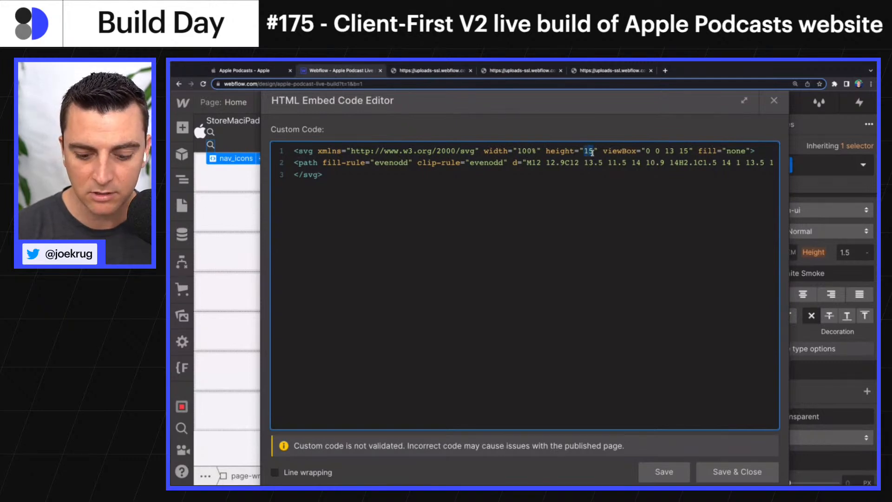
{"action": "type", "text": "100%"}
{"action": "scroll", "coordinate": [560, 190], "scroll_direction": "right", "scroll_amount": 2}
{"action": "scroll", "coordinate": [560, 190], "scroll_direction": "right", "scroll_amount": 5}
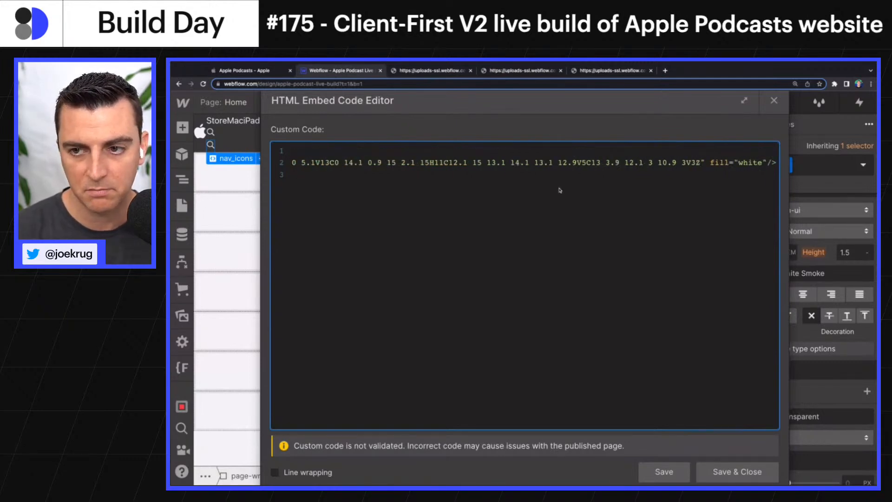
{"action": "double_click", "coordinate": [763, 161]}
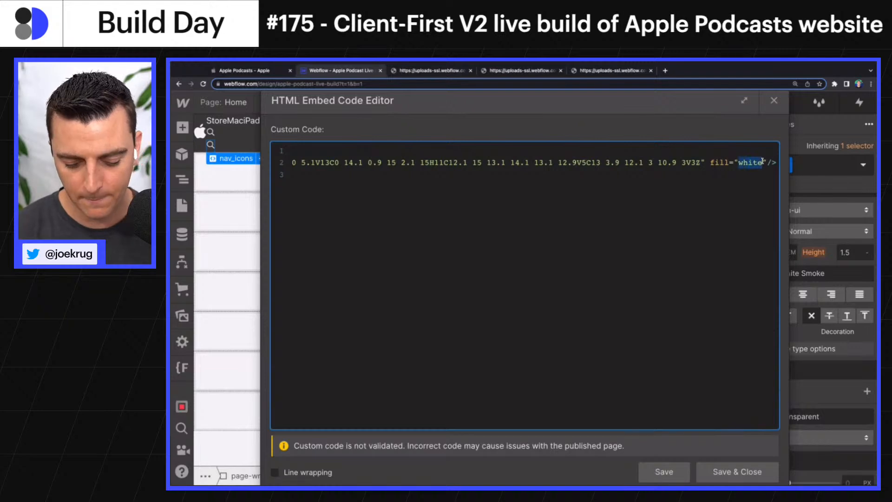
{"action": "type", "text": "currentColor"}
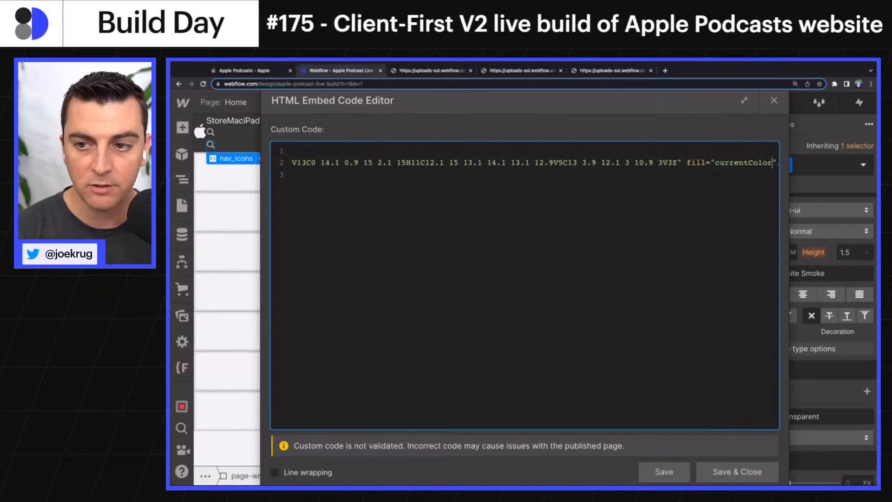
{"action": "left_click", "coordinate": [734, 473]}
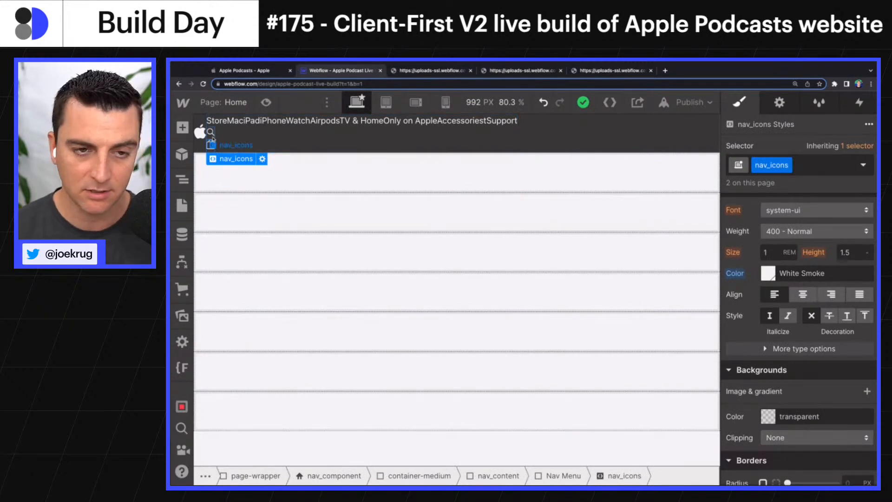
Justify the children of nav_content with space between
{"action": "key", "text": "Up"}
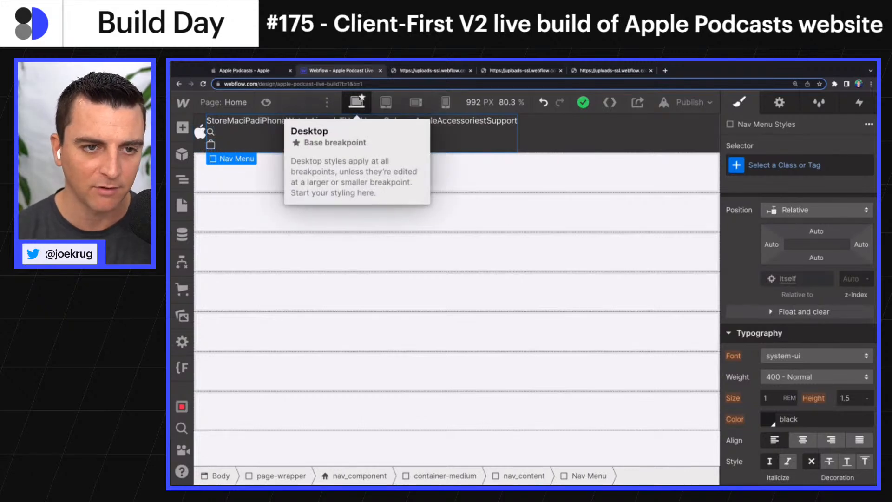
{"action": "left_click", "coordinate": [182, 180]}
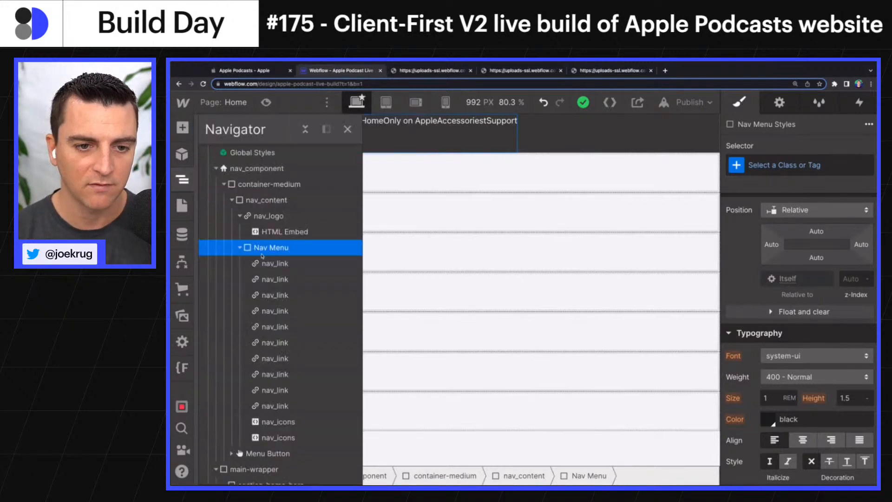
{"action": "left_click", "coordinate": [239, 248]}
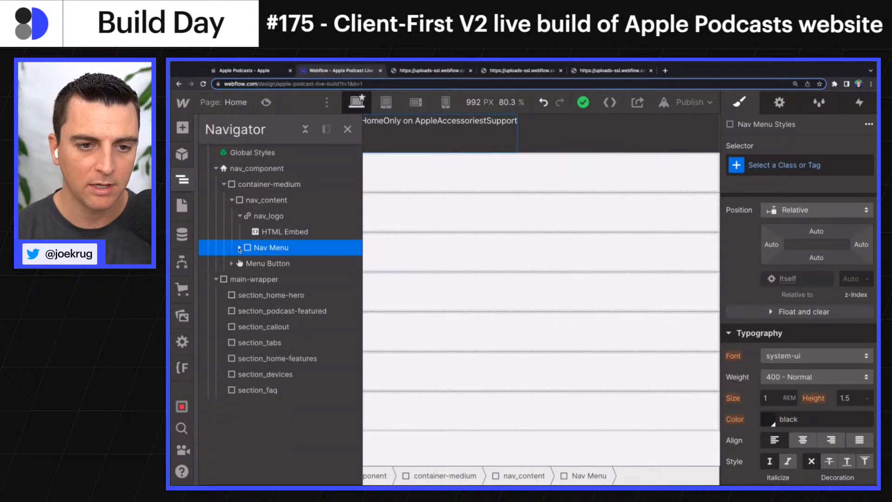
{"action": "left_click", "coordinate": [240, 216]}
{"action": "left_click", "coordinate": [264, 200]}
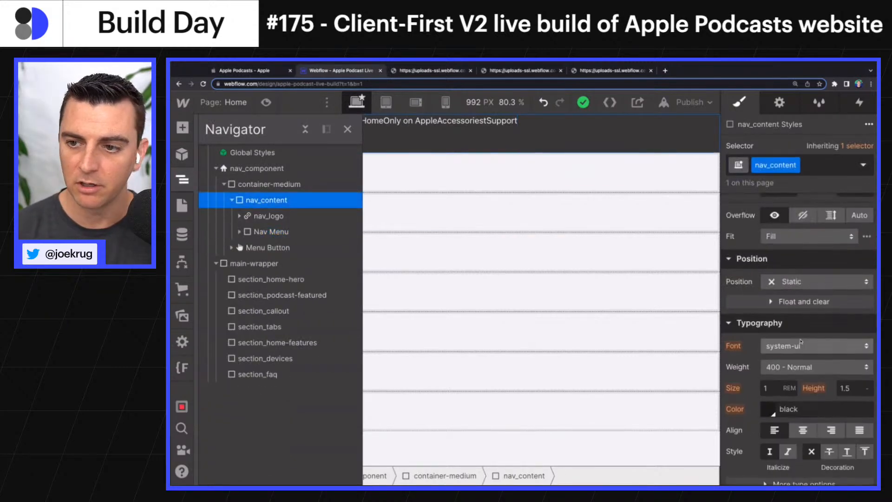
{"action": "scroll", "coordinate": [843, 298], "scroll_direction": "up", "scroll_amount": 5}
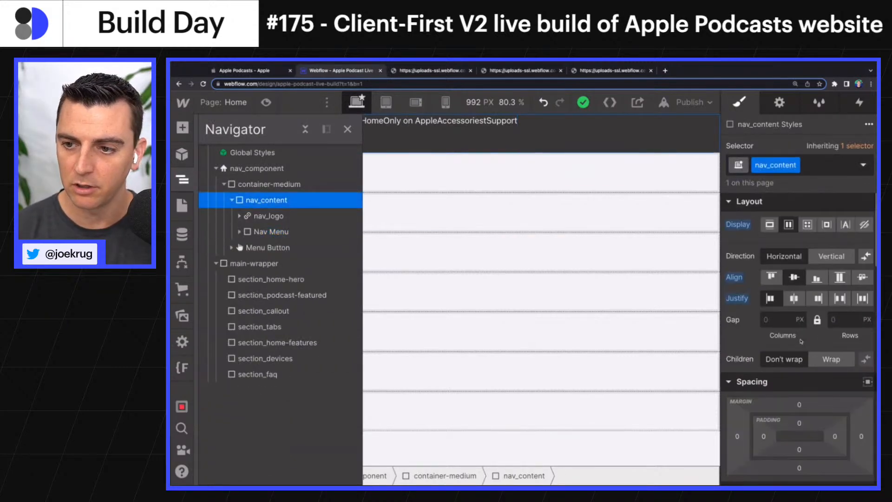
{"action": "left_click", "coordinate": [840, 299]}
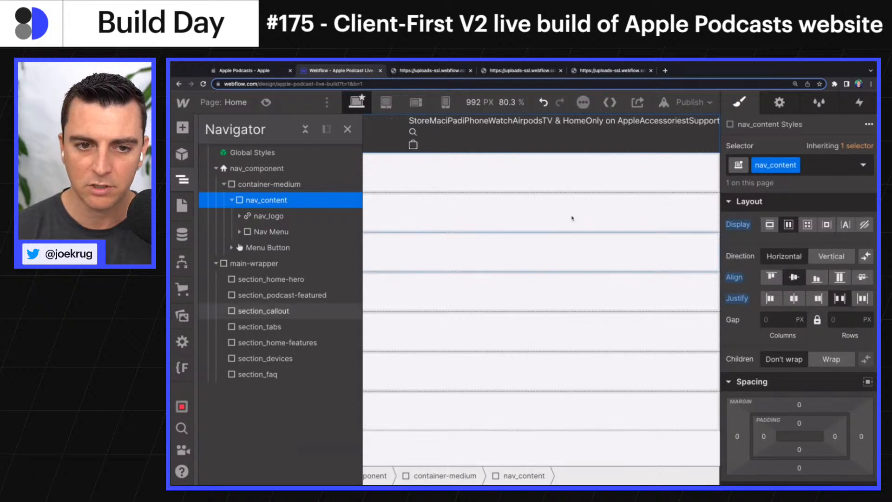
Create the class nav_menu on the Nav Menu element
{"action": "left_click", "coordinate": [429, 137]}
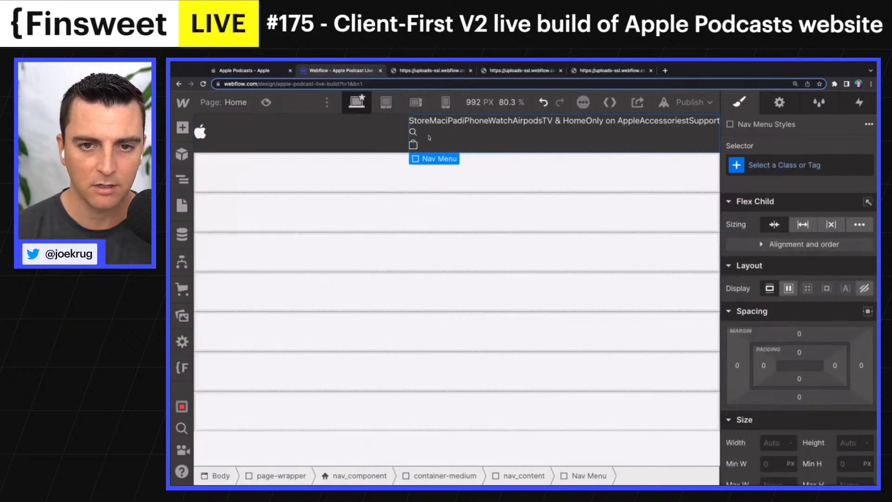
{"action": "left_click", "coordinate": [750, 164]}
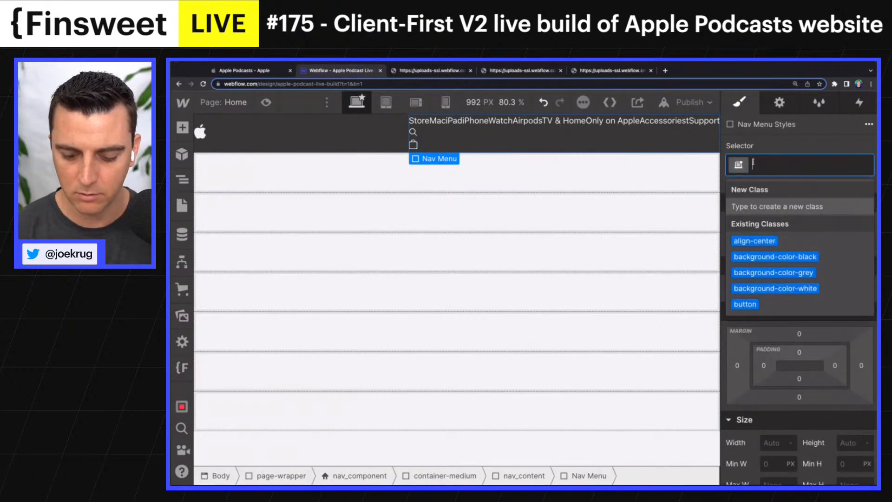
{"action": "type", "text": "nav_menu"}
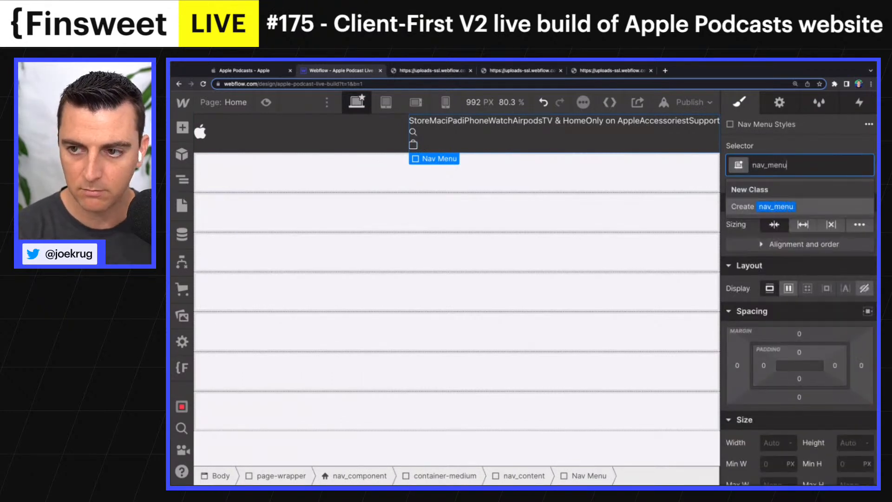
{"action": "key", "text": "Return"}
Set nav_menu to 100% width and a horizontal flex layout with its items aligned to the center
{"action": "left_click", "coordinate": [773, 445]}
{"action": "type", "text": "100%"}
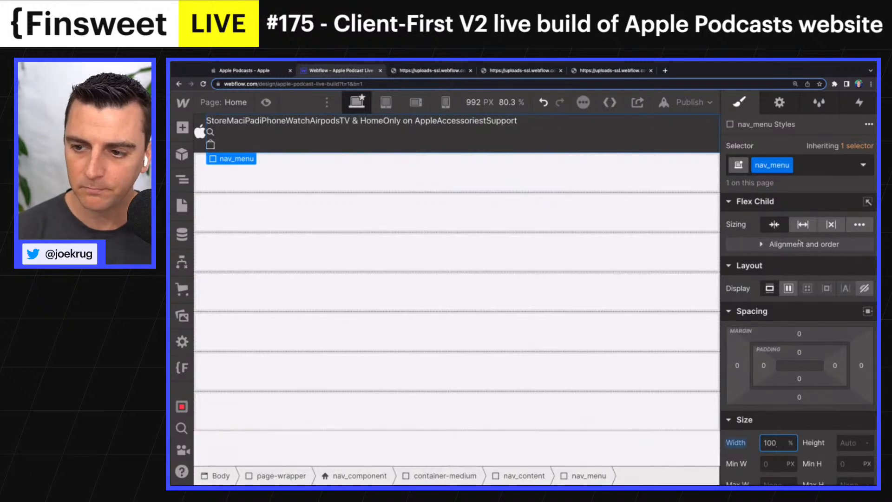
{"action": "left_click", "coordinate": [790, 289]}
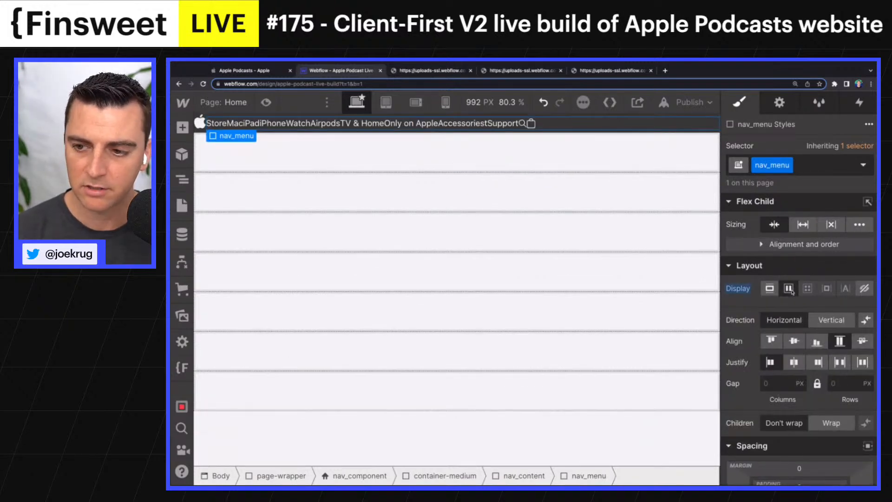
{"action": "left_click", "coordinate": [795, 341]}
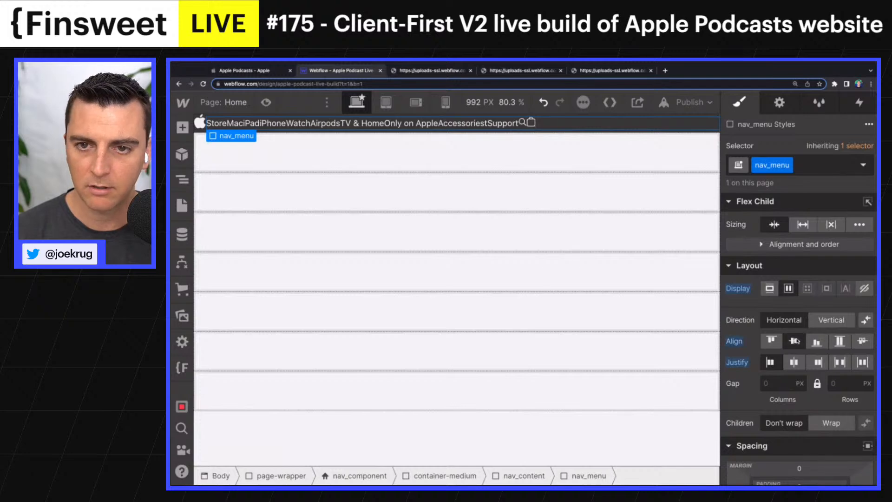
Let the nav_link items grow to fill the menu's width and center their text
{"action": "left_click", "coordinate": [509, 126]}
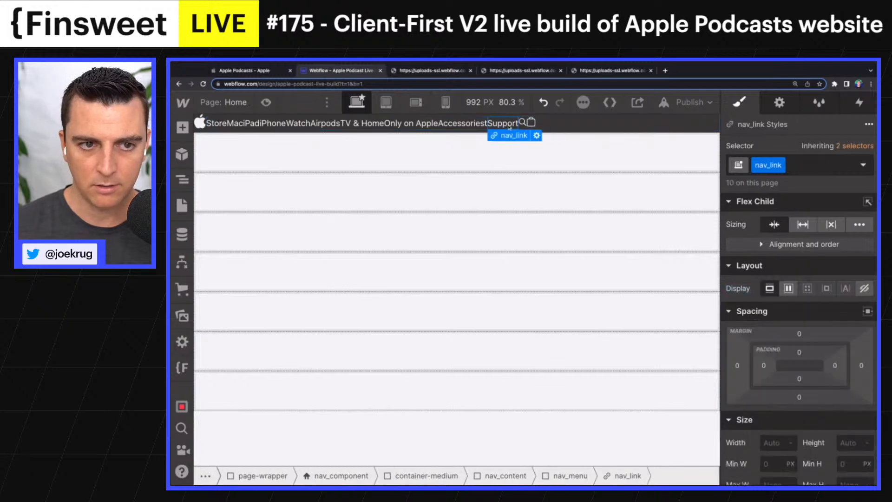
{"action": "left_click", "coordinate": [807, 227]}
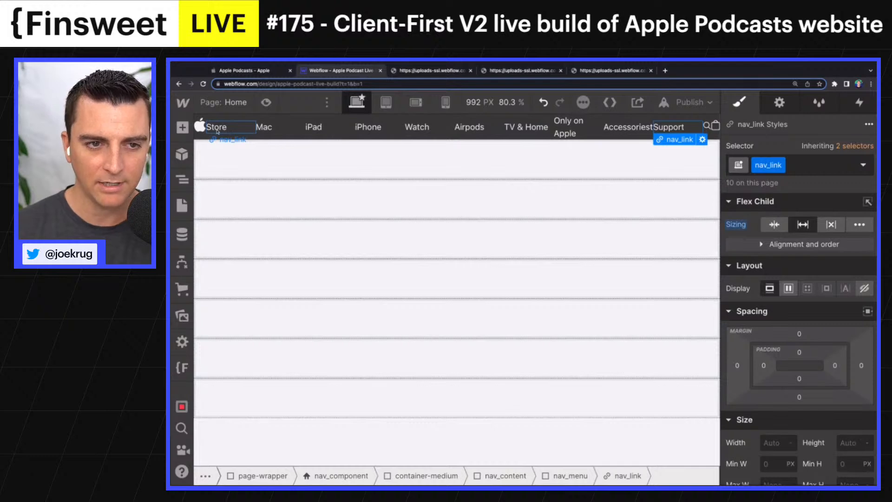
{"action": "left_click", "coordinate": [220, 130]}
{"action": "scroll", "coordinate": [759, 329], "scroll_direction": "down", "scroll_amount": 6}
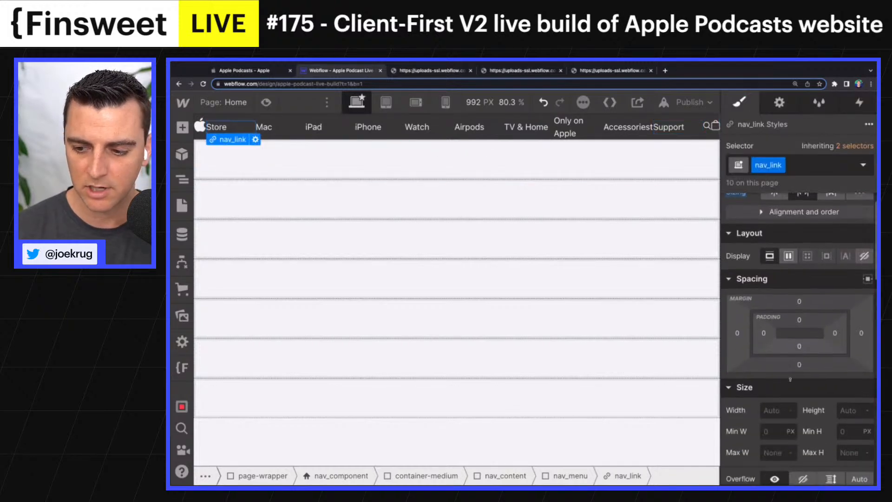
{"action": "left_click", "coordinate": [803, 369]}
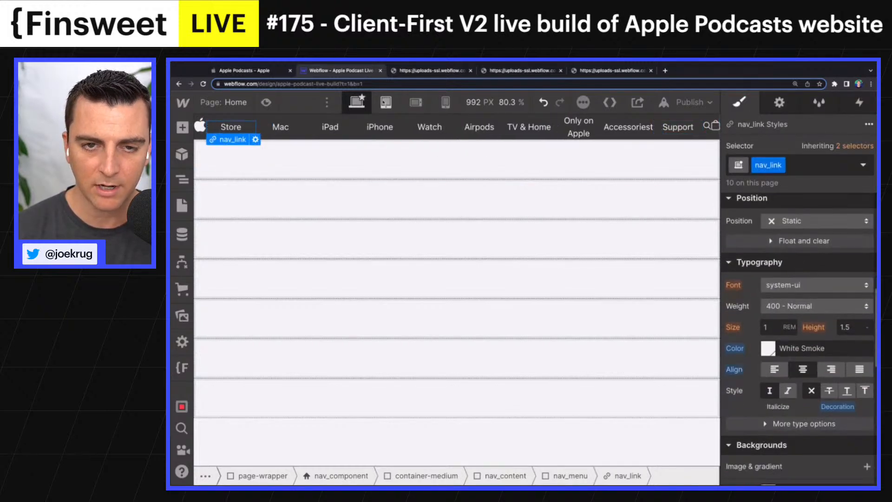
Set the viewBox height to 16 in the Apple logo embed's SVG code and save it
{"action": "left_click", "coordinate": [199, 130]}
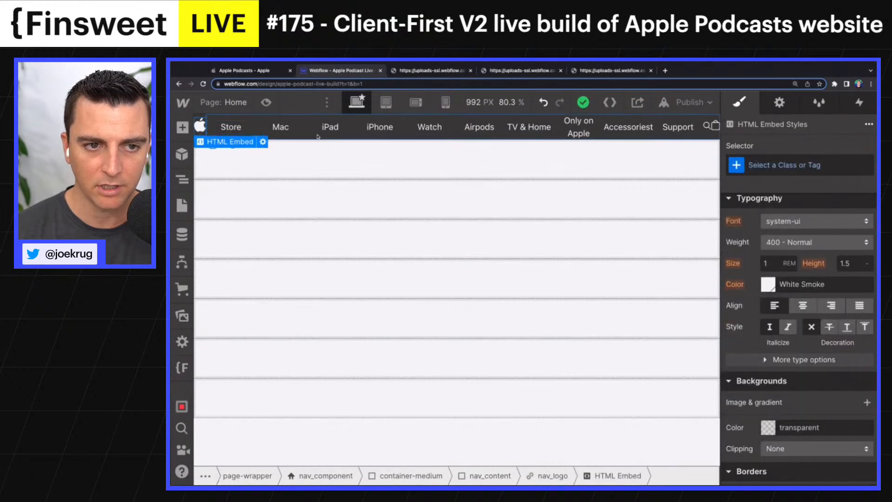
{"action": "left_click", "coordinate": [263, 175]}
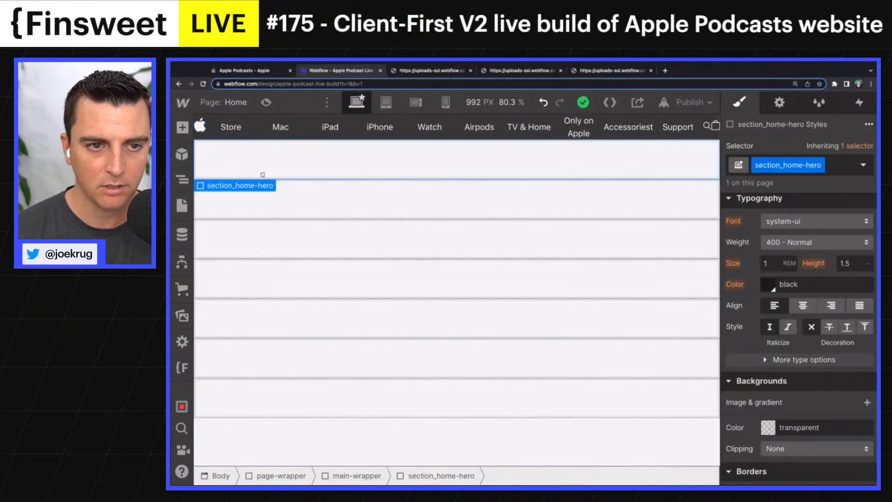
{"action": "double_click", "coordinate": [203, 127]}
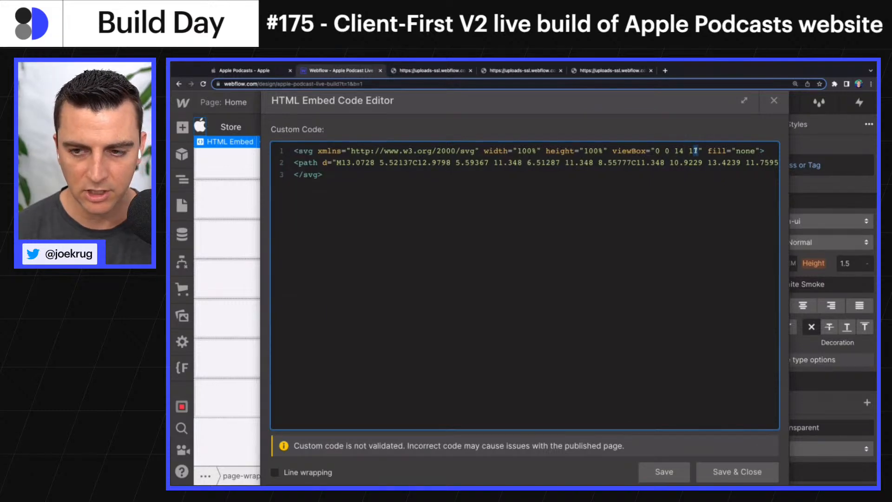
{"action": "left_click", "coordinate": [726, 467]}
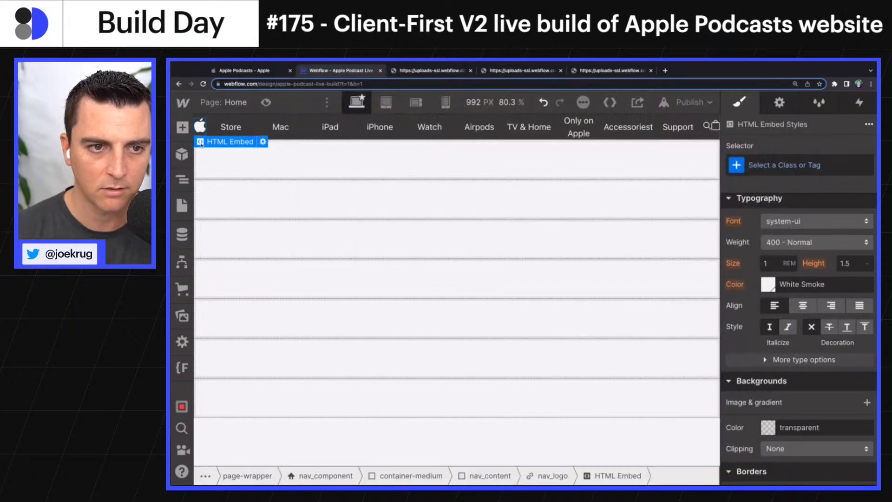
Try a viewBox height of 15 in the logo embed's SVG code and return it to 16
{"action": "left_click", "coordinate": [263, 142]}
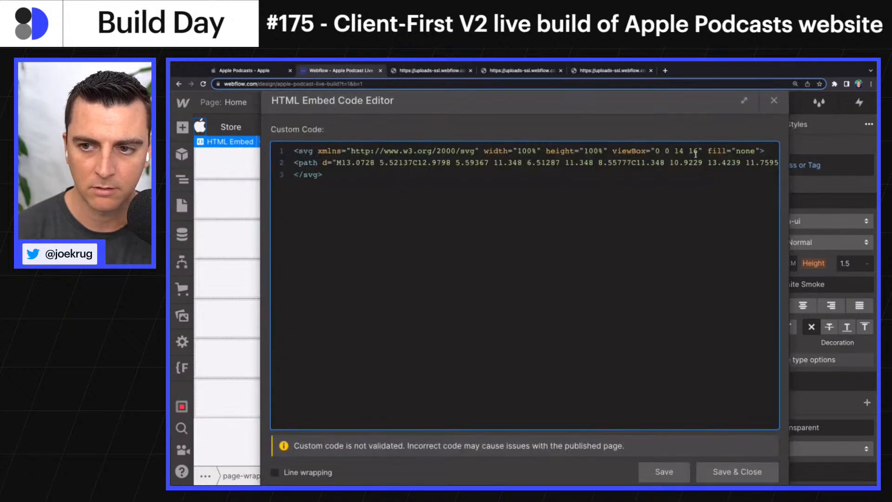
{"action": "left_click_drag", "start_coordinate": [695, 152], "coordinate": [698, 153]}
{"action": "type", "text": "5"}
{"action": "key", "text": "Return"}
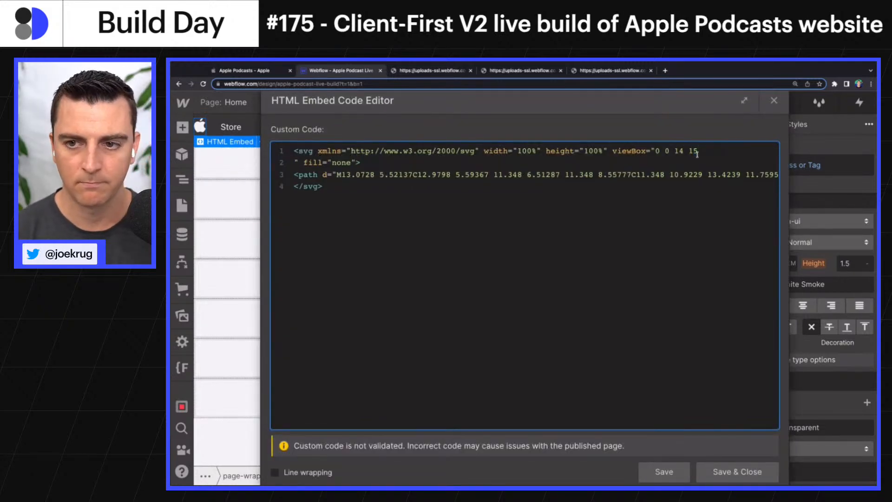
{"action": "key", "text": "BackSpace"}
{"action": "left_click", "coordinate": [738, 471]}
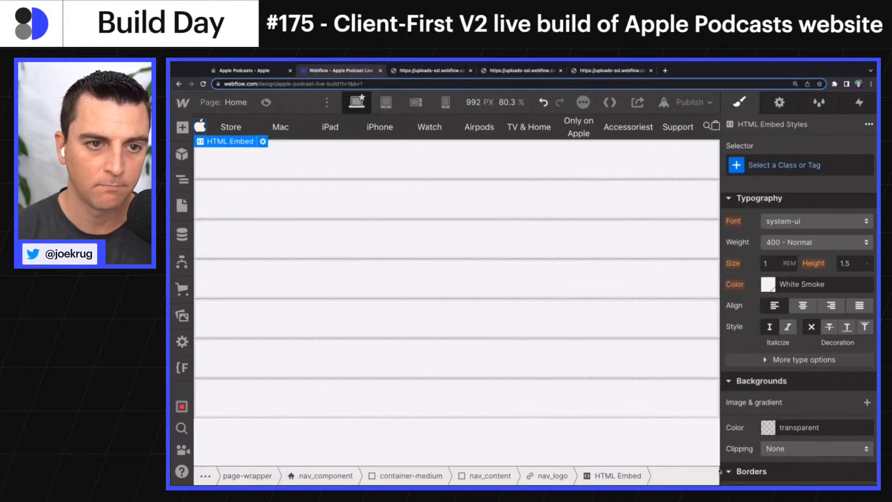
{"action": "left_click", "coordinate": [263, 141]}
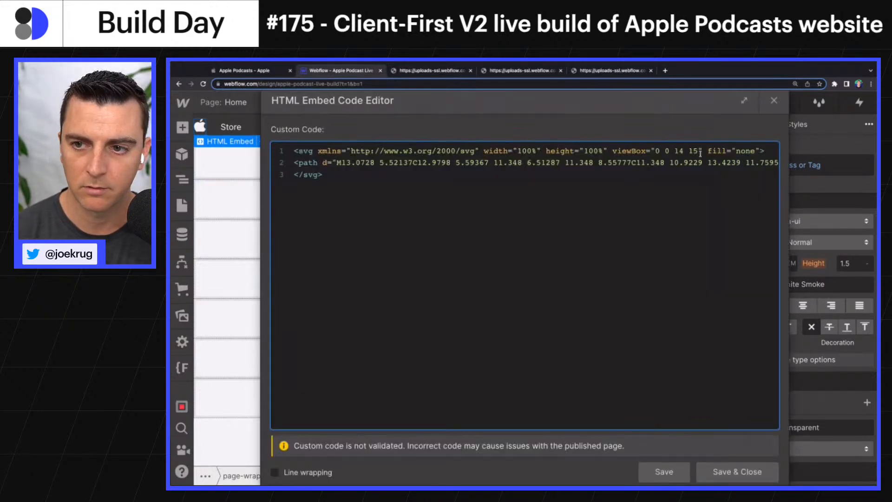
{"action": "left_click", "coordinate": [738, 472]}
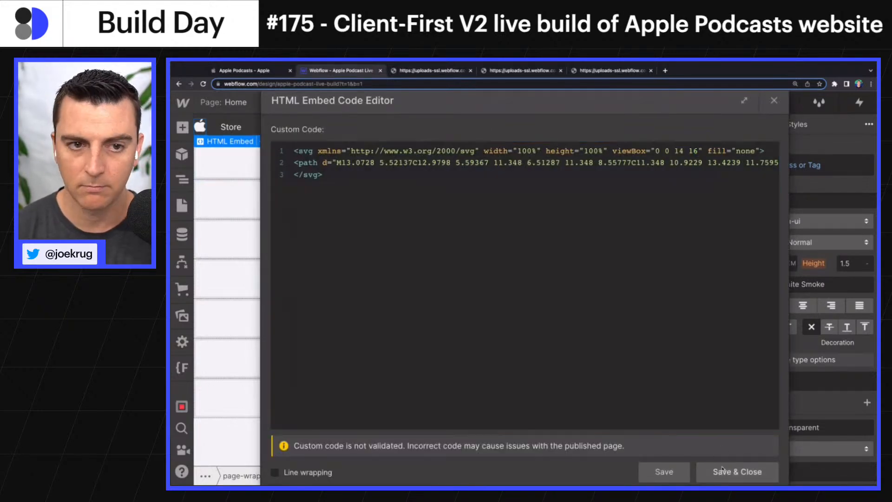
Add a div block directly inside nav_component and nest container-medium within it
{"action": "left_click", "coordinate": [223, 127]}
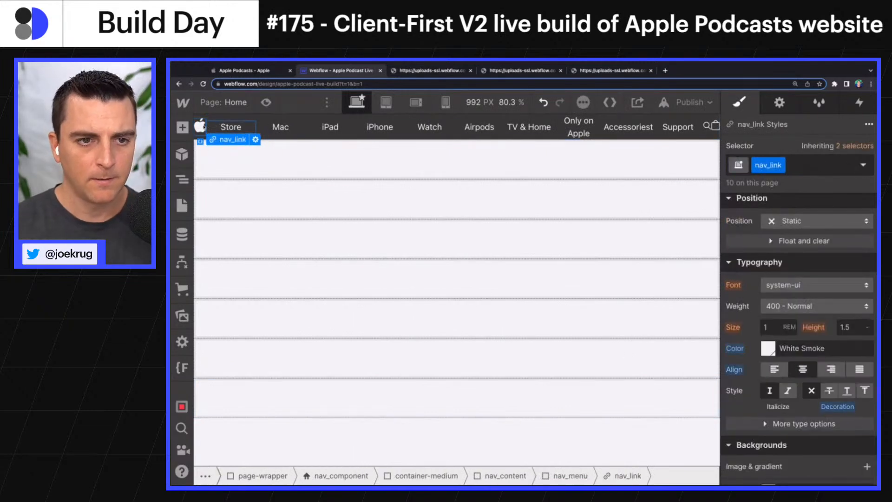
{"action": "left_click", "coordinate": [183, 179]}
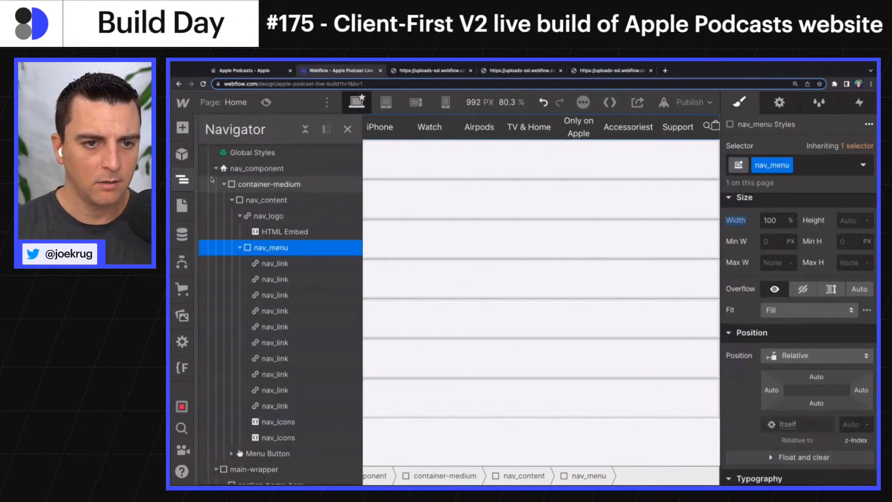
{"action": "left_click", "coordinate": [231, 201]}
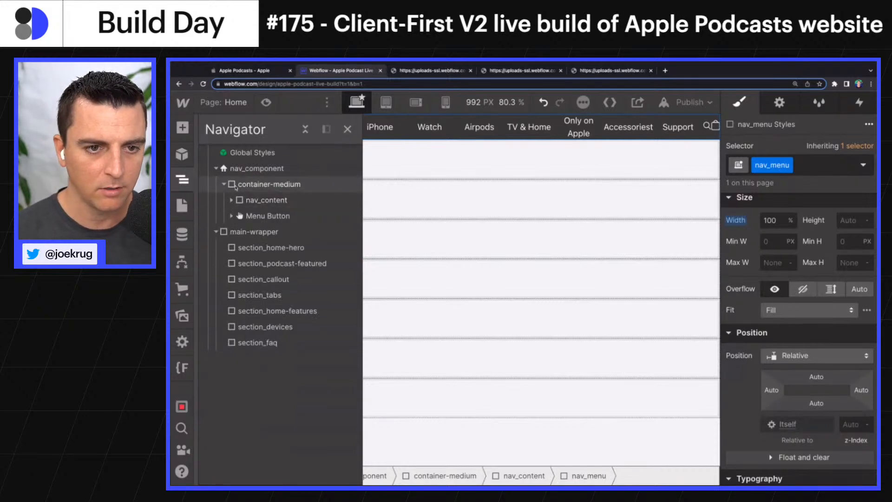
{"action": "left_click", "coordinate": [260, 184]}
{"action": "key", "text": "a"}
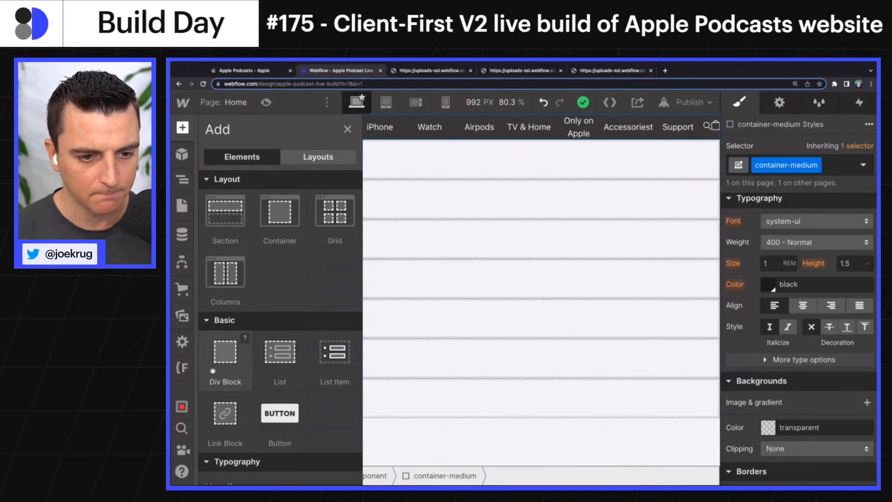
{"action": "left_click", "coordinate": [225, 352]}
{"action": "left_click", "coordinate": [182, 180]}
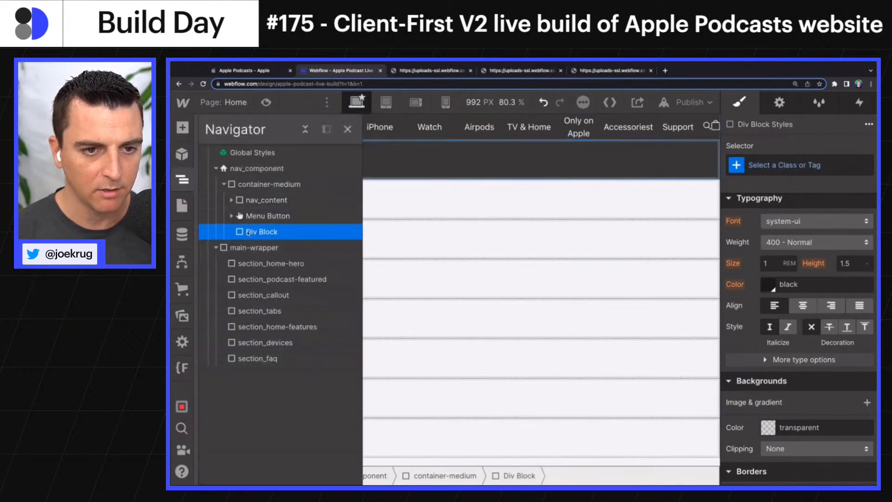
{"action": "left_click_drag", "start_coordinate": [250, 231], "coordinate": [244, 200]}
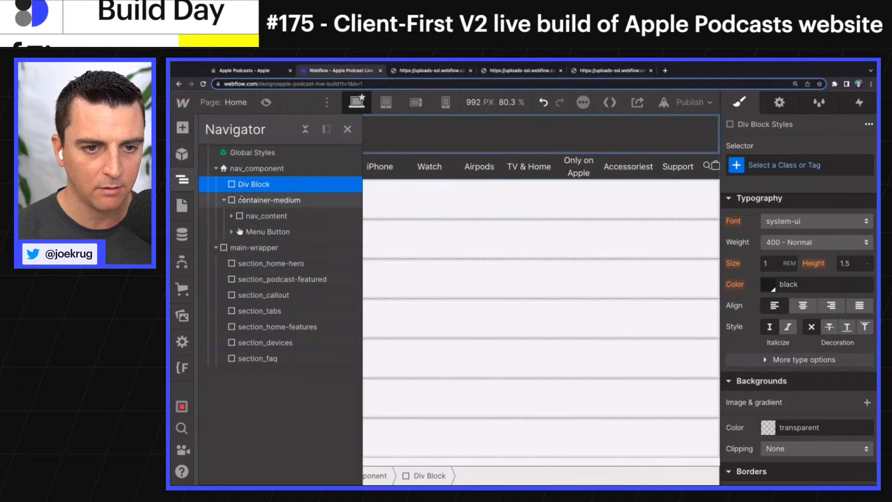
{"action": "left_click", "coordinate": [250, 185]}
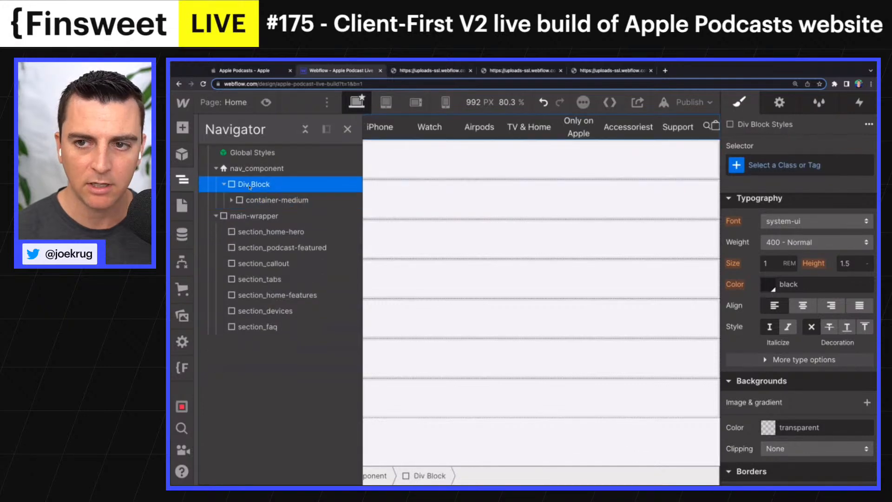
Apply the existing class padding-global to the div block wrapping container-medium
{"action": "left_click", "coordinate": [767, 166]}
{"action": "type", "text": "global-pad"}
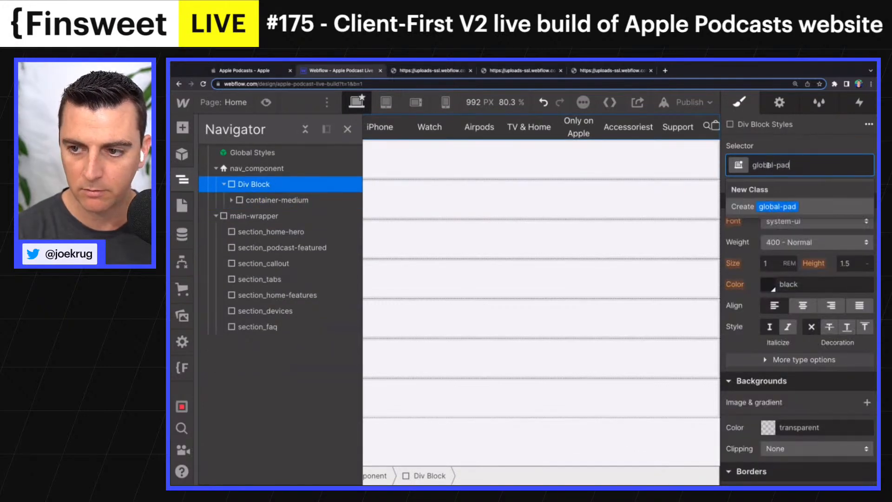
{"action": "key", "text": "super+a"}
{"action": "key", "text": "BackSpace"}
{"action": "type", "text": "padding-"}
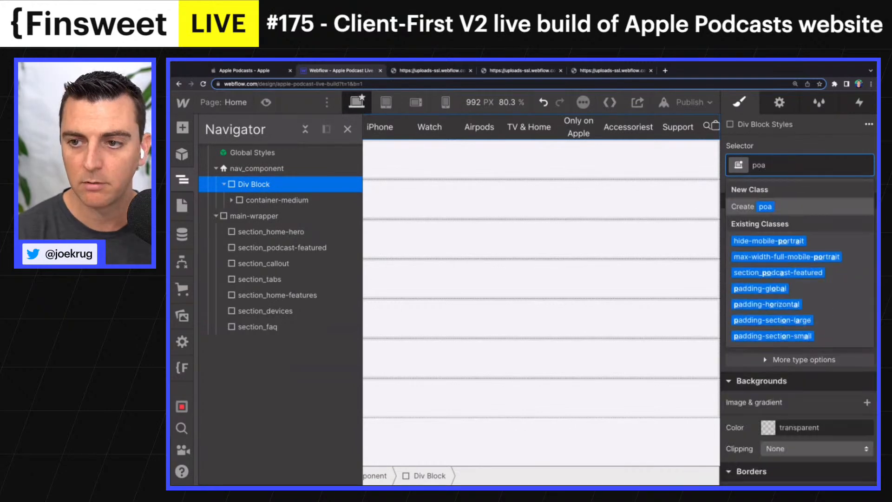
{"action": "type", "text": "glob"}
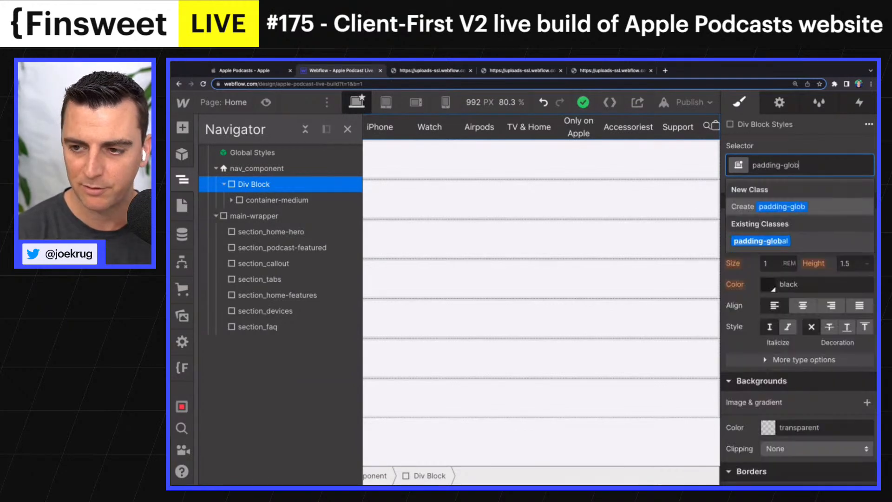
{"action": "key", "text": "Return"}
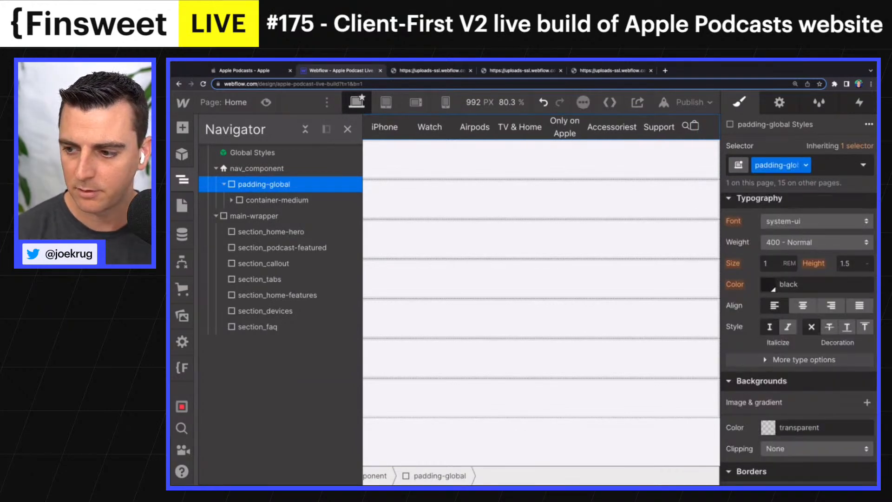
{"action": "left_click", "coordinate": [348, 129]}
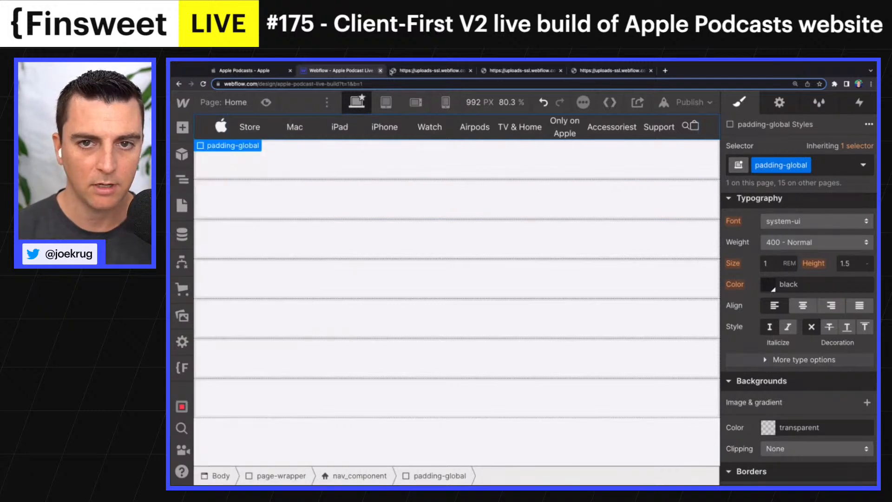
Widen the design canvas to 1226 px and examine the navbar spacing on the original Apple Podcasts page
{"action": "left_click", "coordinate": [294, 127]}
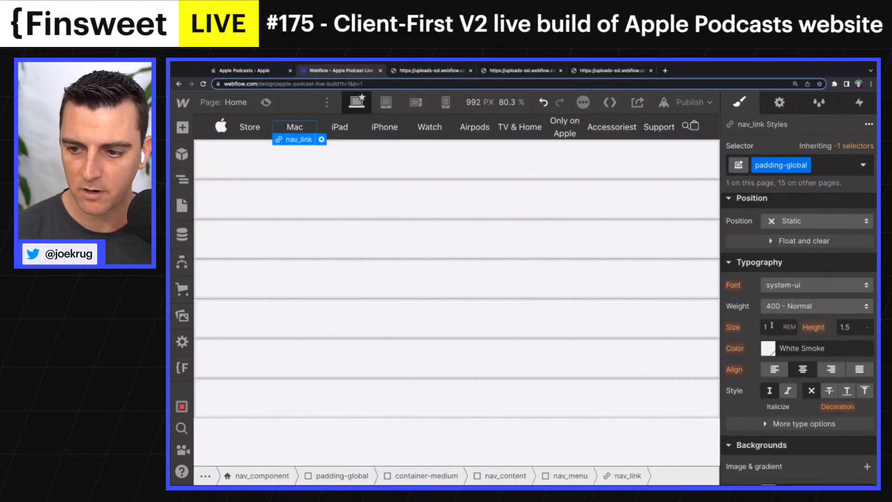
{"action": "key", "text": "ctrl+minus"}
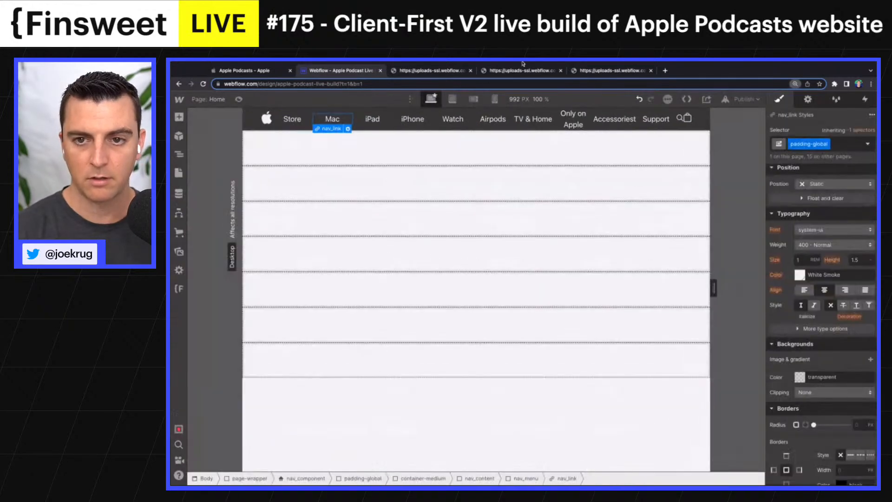
{"action": "left_click_drag", "start_coordinate": [715, 288], "coordinate": [766, 289]}
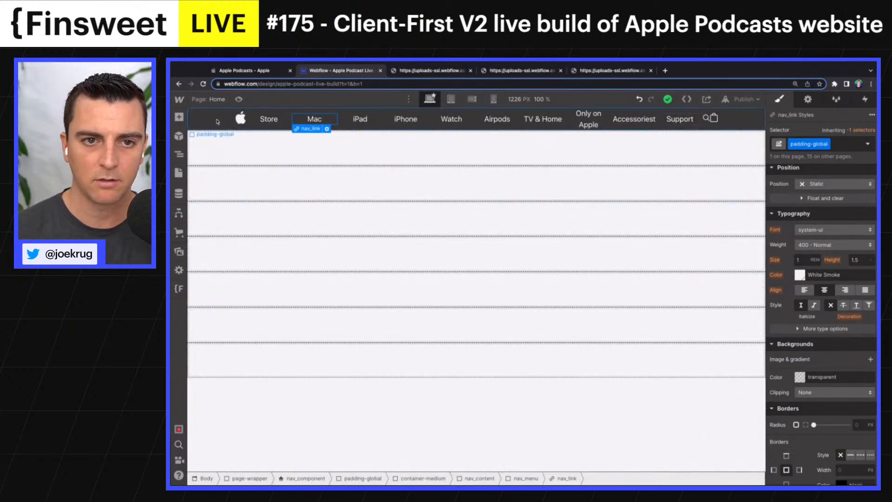
{"action": "left_click", "coordinate": [281, 72]}
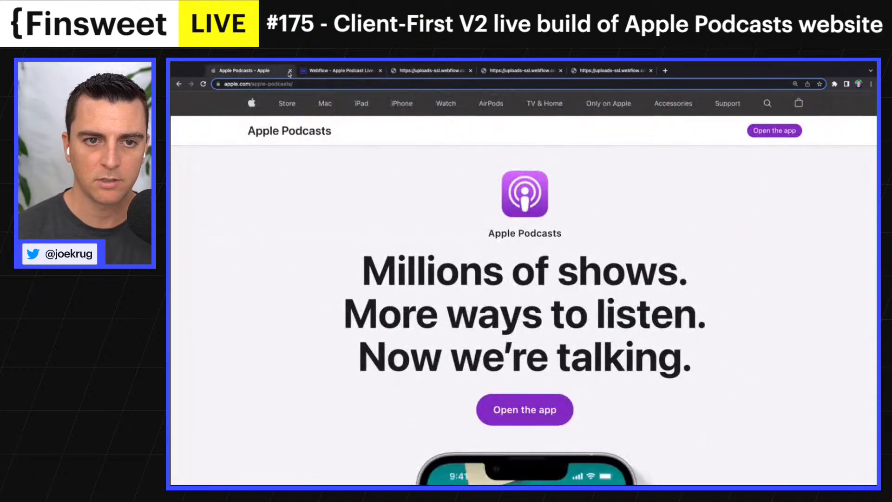
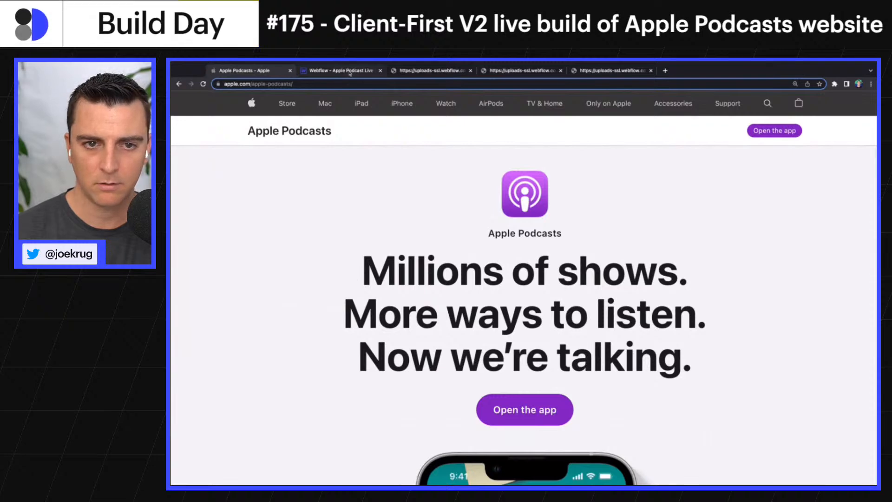
Return to the Webflow design and give nav_logo a right margin of 1 rem
{"action": "left_click", "coordinate": [350, 72]}
{"action": "left_click", "coordinate": [242, 114]}
{"action": "key", "text": "Up"}
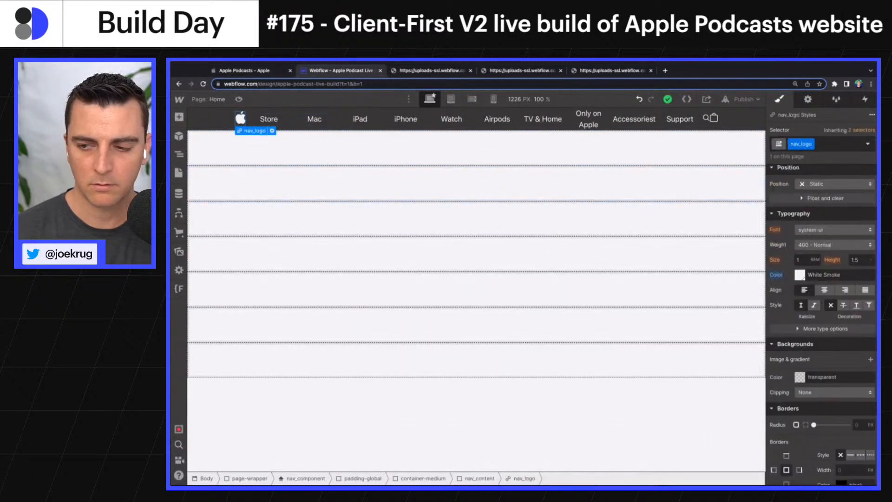
{"action": "scroll", "coordinate": [857, 246], "scroll_direction": "up", "scroll_amount": 4}
{"action": "left_click", "coordinate": [866, 201]}
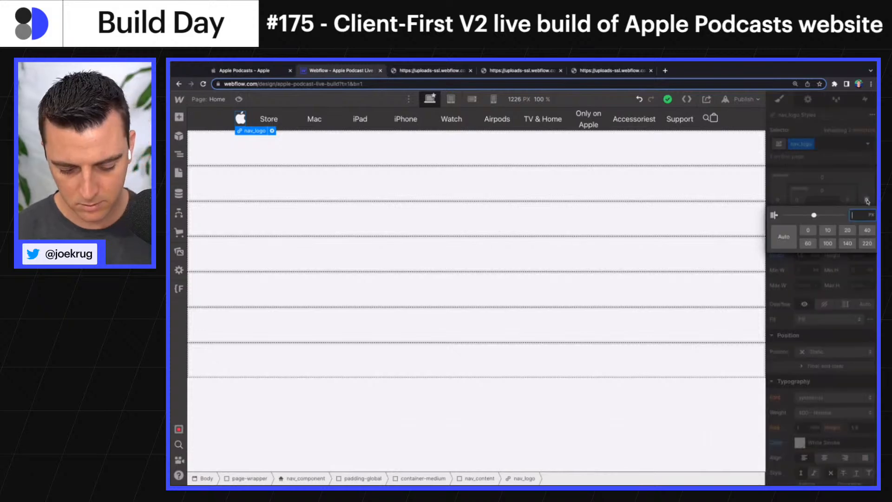
{"action": "type", "text": "1rem"}
{"action": "key", "text": "Return"}
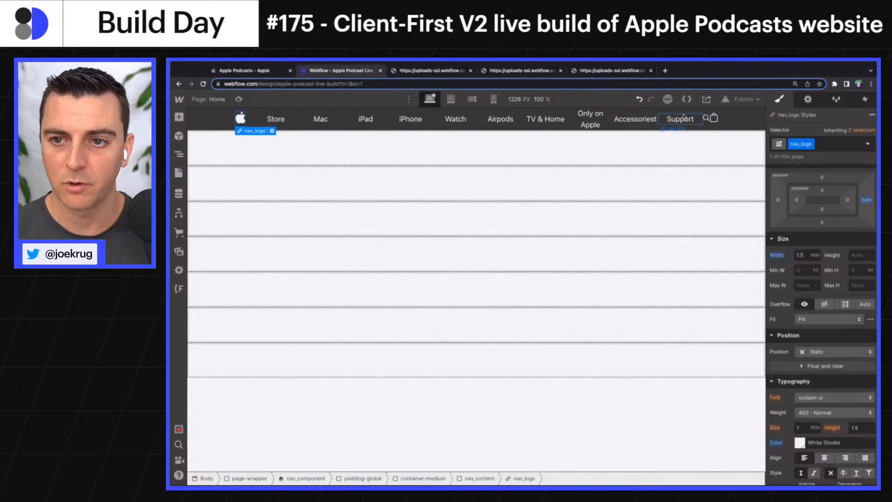
Reset the flex child sizing of the nav_link class so the links stop growing
{"action": "left_click", "coordinate": [595, 120]}
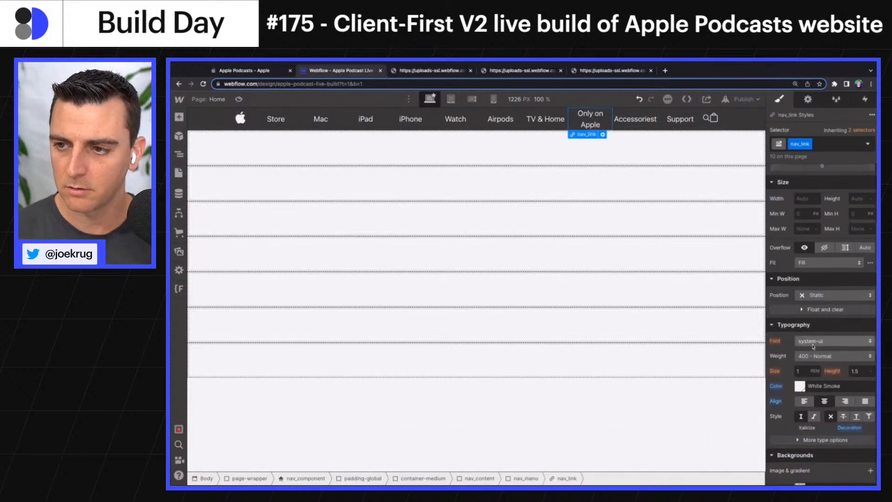
{"action": "scroll", "coordinate": [818, 303], "scroll_direction": "up", "scroll_amount": 3}
{"action": "left_click", "coordinate": [777, 186]}
{"action": "left_click", "coordinate": [783, 200]}
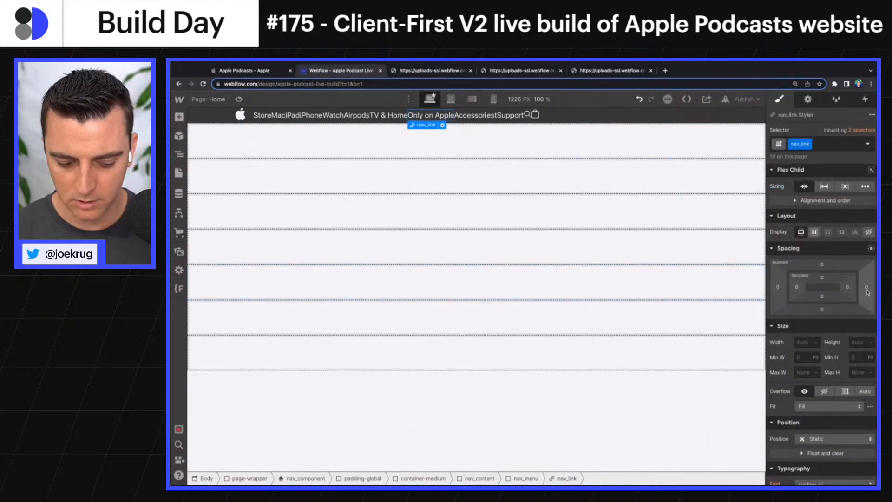
Set the right margin of the nav_link class to 1.5 rem
{"action": "left_click", "coordinate": [866, 288]}
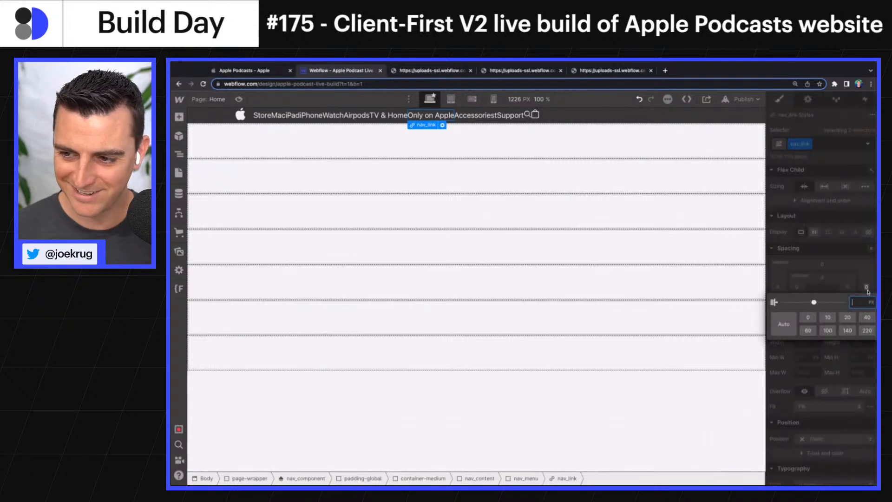
{"action": "type", "text": "1rem"}
{"action": "key", "text": "Return"}
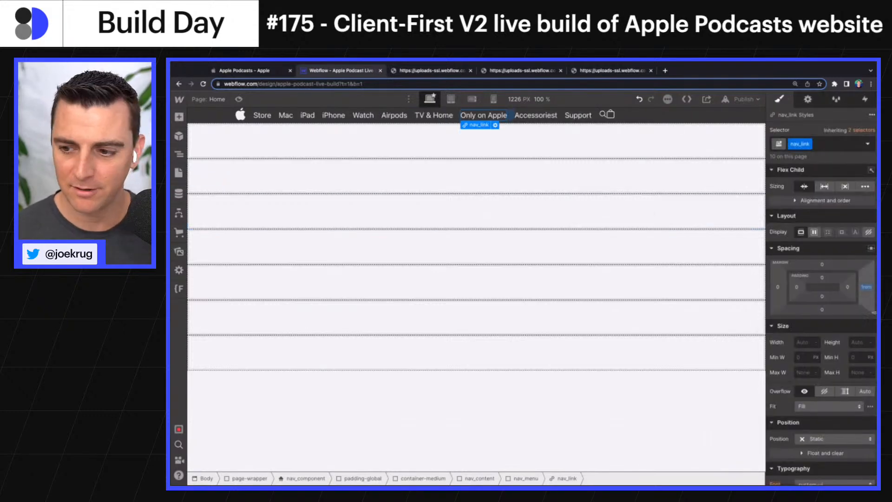
{"action": "left_click", "coordinate": [865, 287]}
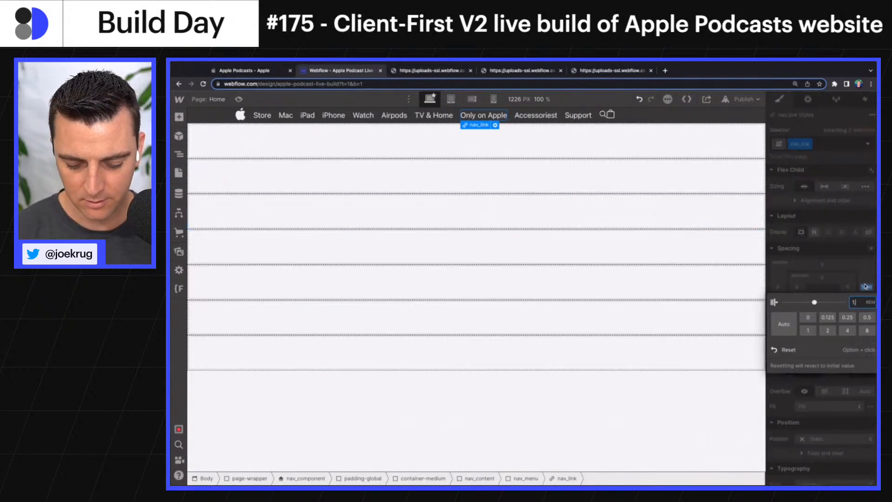
{"action": "type", "text": ".5"}
{"action": "key", "text": "Return"}
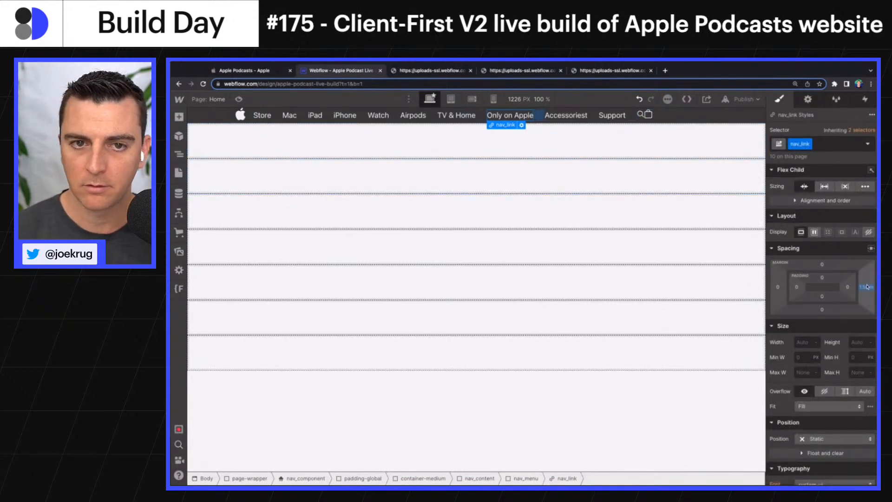
Set the right margin of both the nav_link class and the nav_logo class to 2 rem
{"action": "left_click_drag", "start_coordinate": [867, 288], "coordinate": [867, 288]}
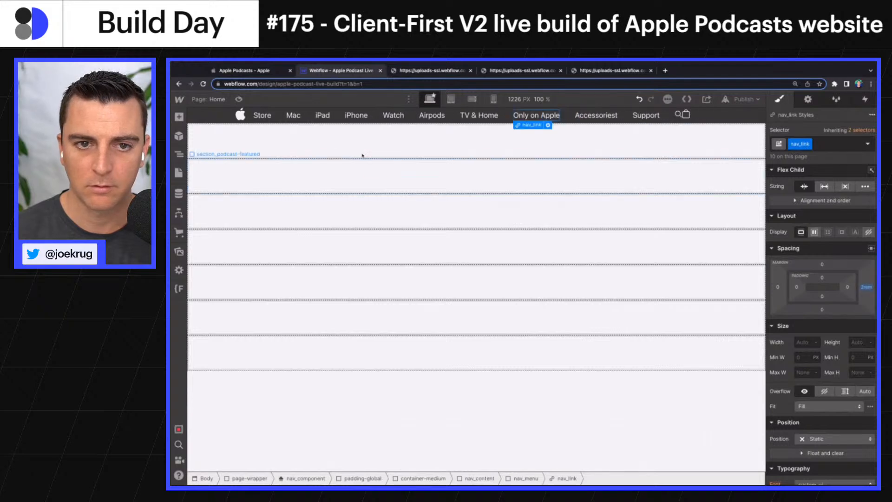
{"action": "left_click", "coordinate": [240, 115]}
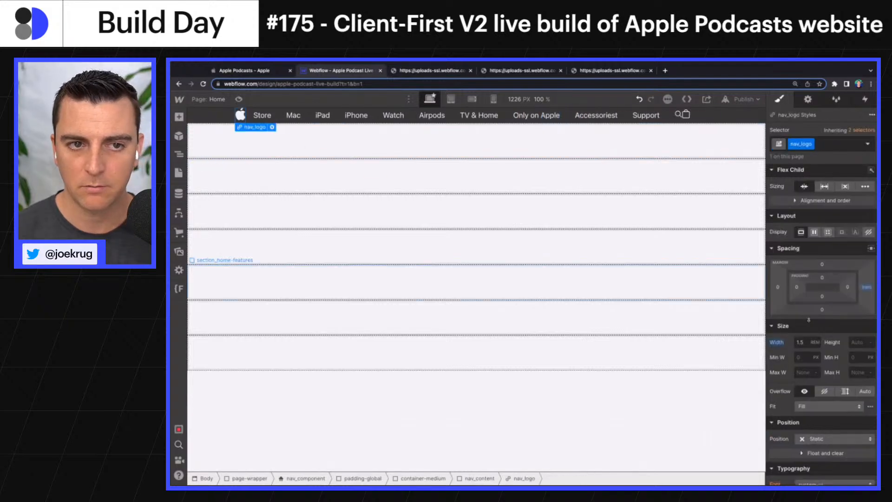
{"action": "left_click", "coordinate": [867, 287]}
{"action": "key", "text": "Return"}
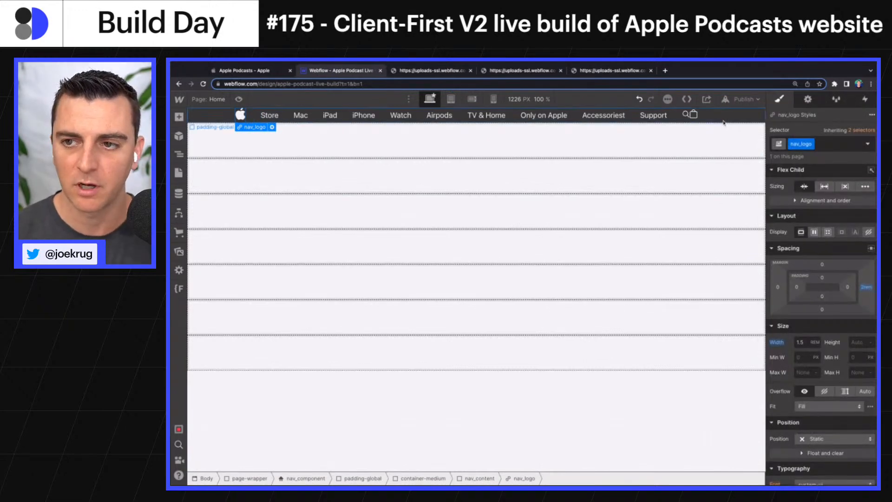
Set the height of nav_component to 4 rem and compare it with the navbar on the original Apple Podcasts page
{"action": "left_click", "coordinate": [740, 121]}
{"action": "key", "text": "Up"}
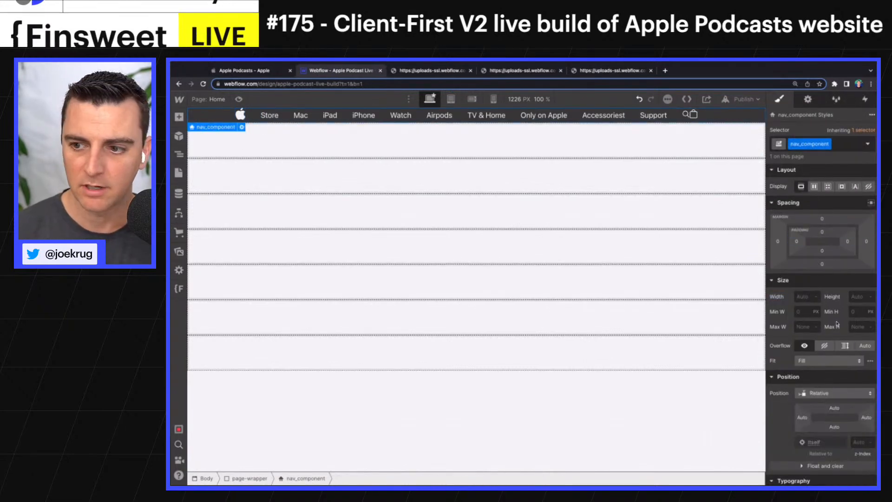
{"action": "left_click", "coordinate": [863, 297]}
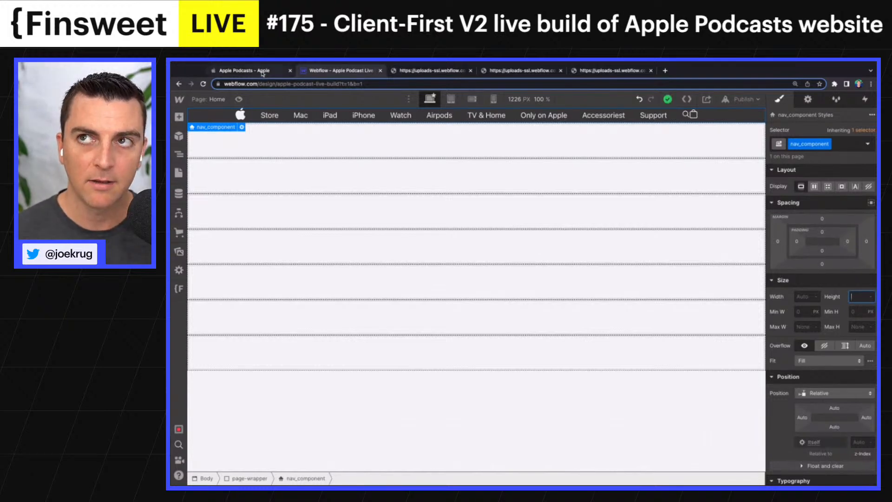
{"action": "type", "text": "3r"}
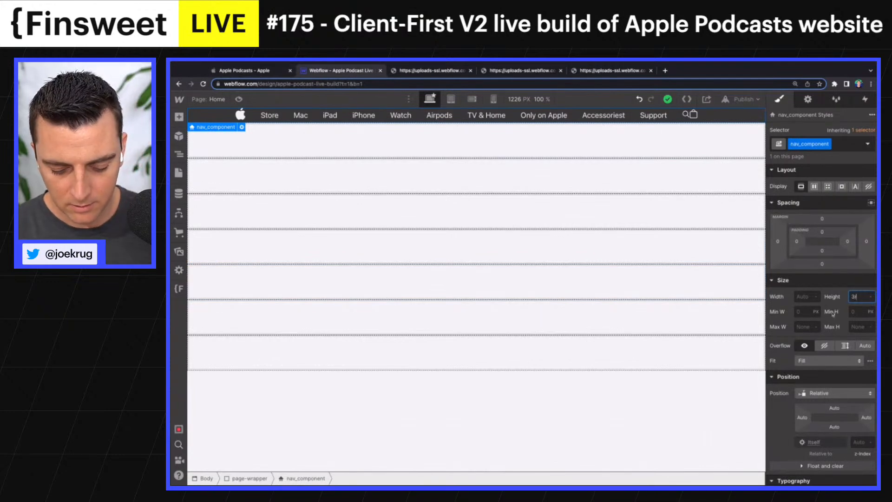
{"action": "type", "text": "em"}
{"action": "key", "text": "Return"}
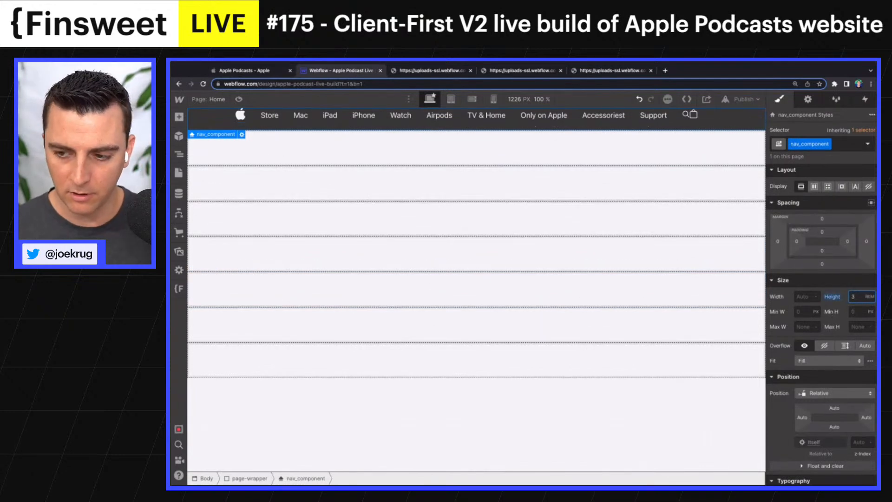
{"action": "type", "text": "4"}
{"action": "key", "text": "Return"}
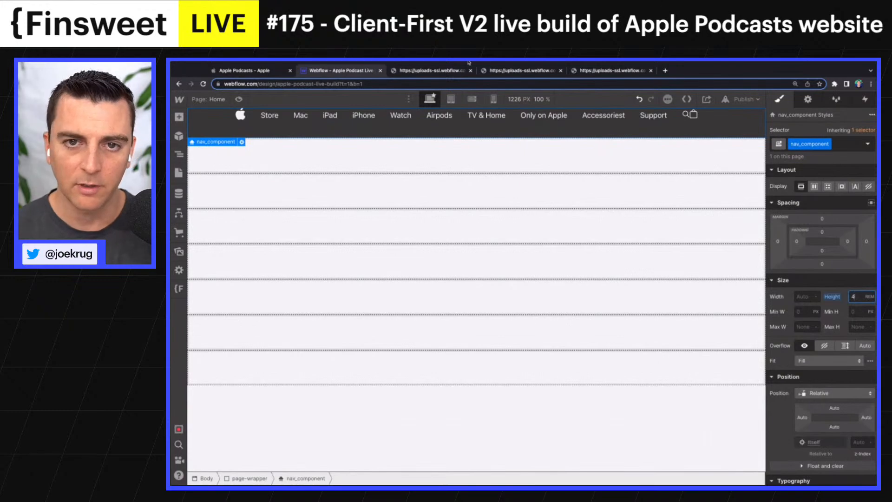
{"action": "left_click", "coordinate": [235, 71]}
{"action": "scroll", "coordinate": [277, 140], "scroll_direction": "down", "scroll_amount": 2}
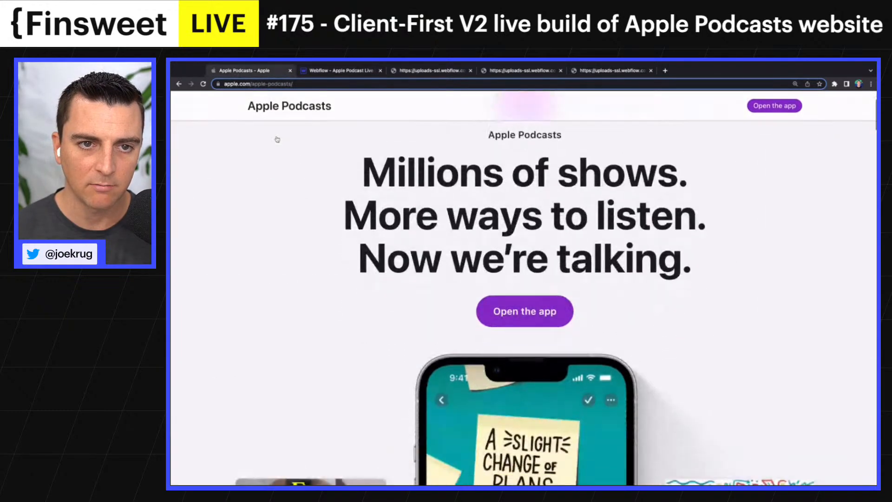
{"action": "scroll", "coordinate": [277, 138], "scroll_direction": "up", "scroll_amount": 3}
{"action": "left_click", "coordinate": [340, 71]}
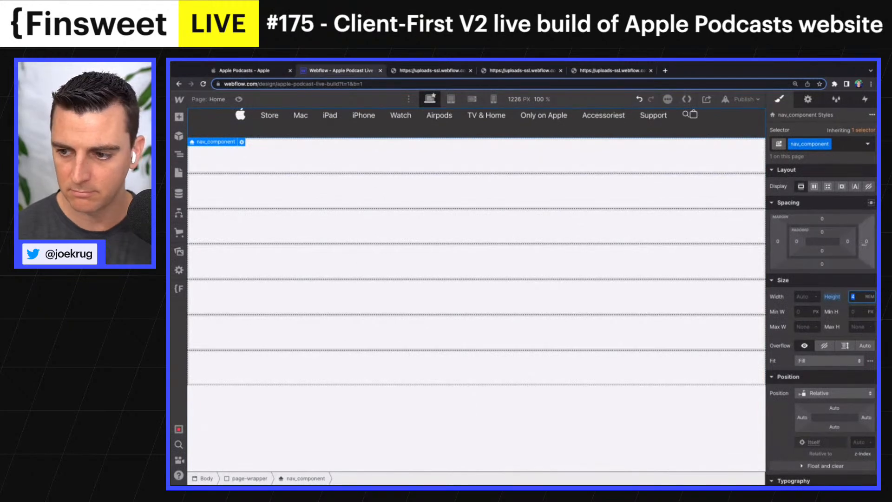
Try a centre-aligned flex layout on nav_component with different justify options and a vertical direction
{"action": "left_click", "coordinate": [815, 186]}
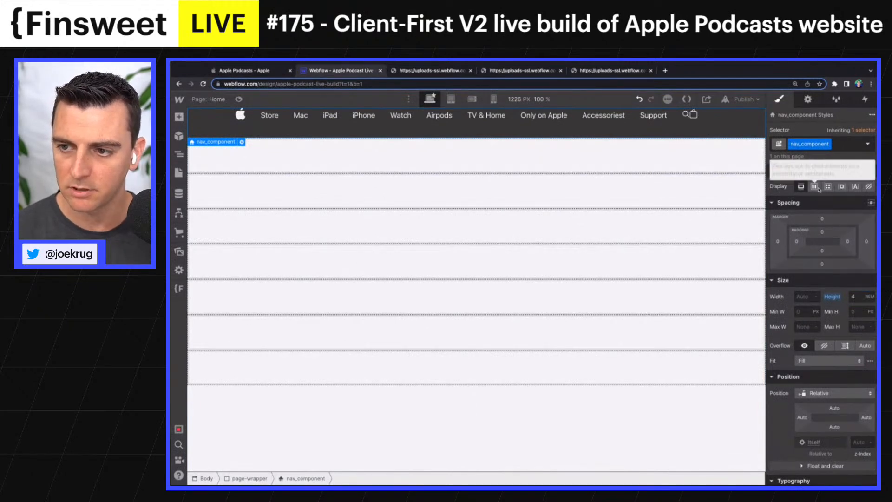
{"action": "left_click", "coordinate": [801, 240]}
{"action": "left_click", "coordinate": [818, 225]}
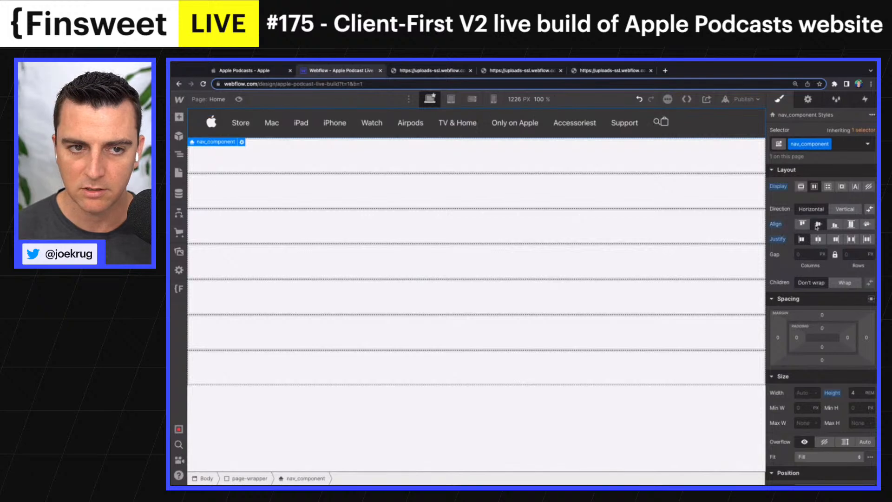
{"action": "left_click", "coordinate": [850, 240]}
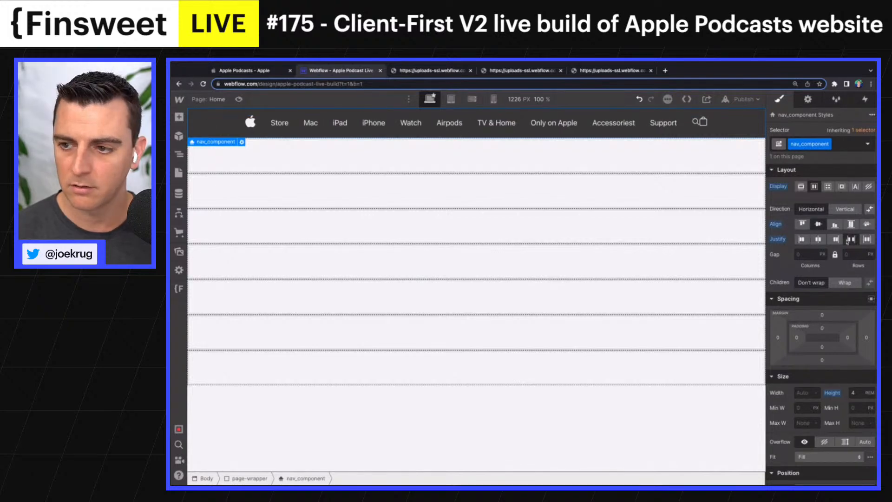
{"action": "left_click", "coordinate": [801, 239]}
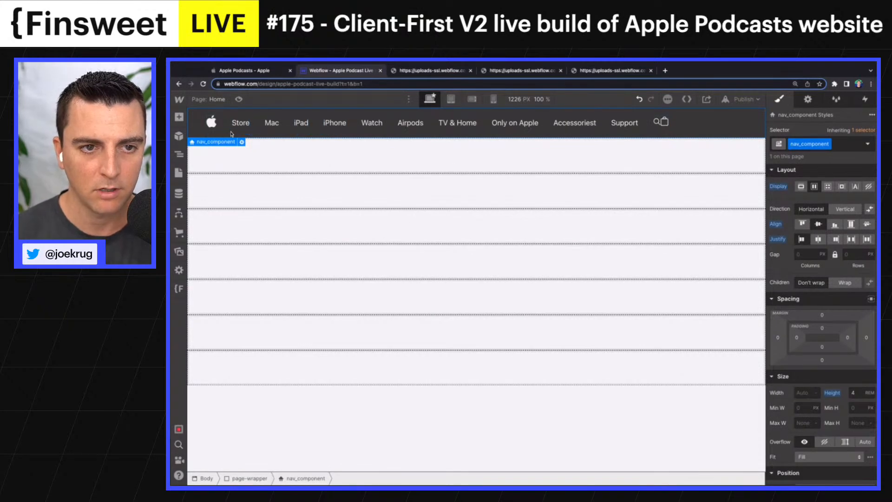
{"action": "left_click", "coordinate": [342, 130]}
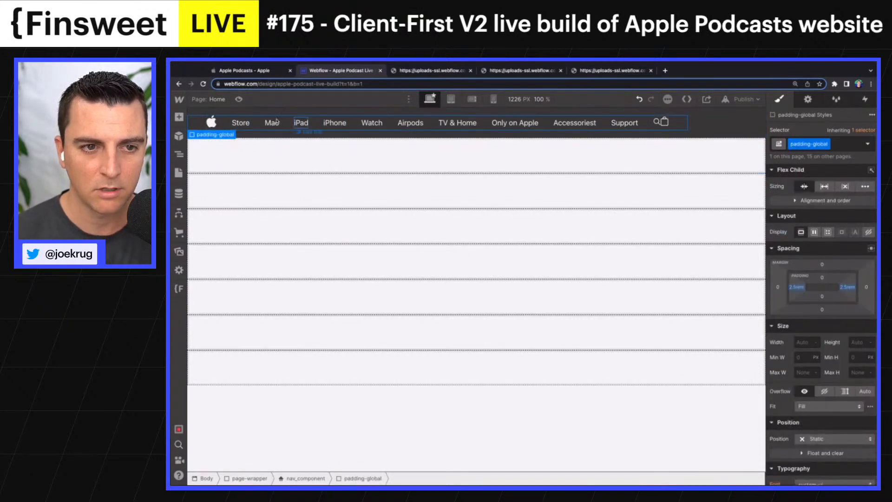
{"action": "left_click", "coordinate": [215, 142]}
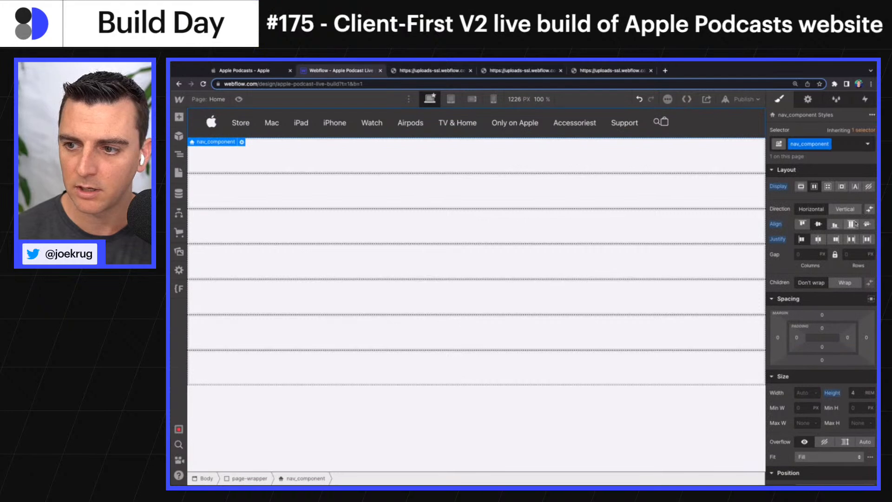
{"action": "left_click", "coordinate": [845, 209]}
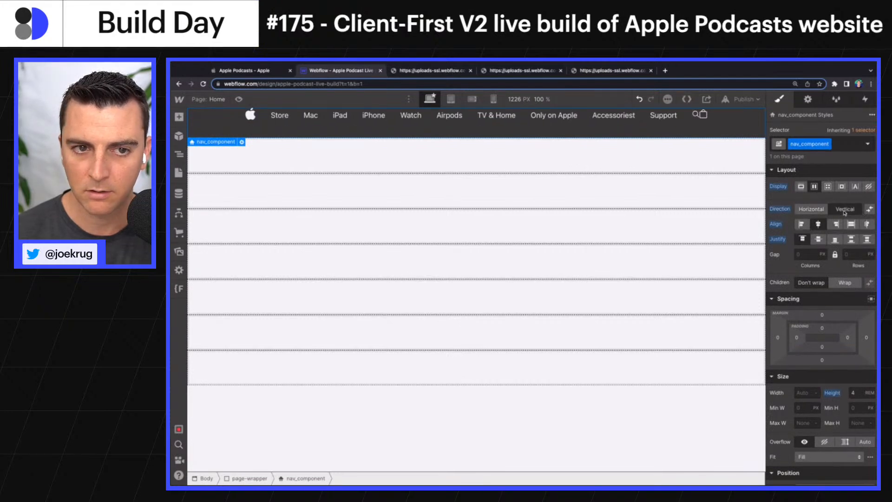
{"action": "key", "text": "ctrl+z"}
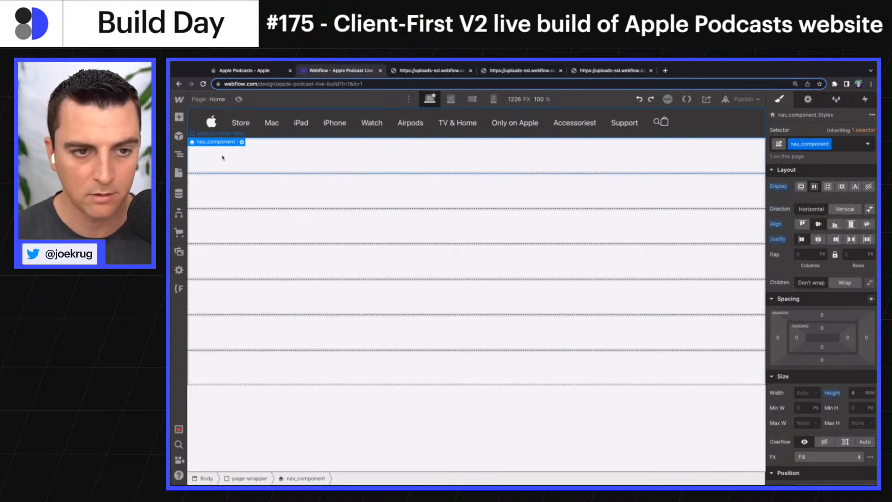
Reset the justify, align and display settings of nav_component
{"action": "left_click", "coordinate": [179, 154]}
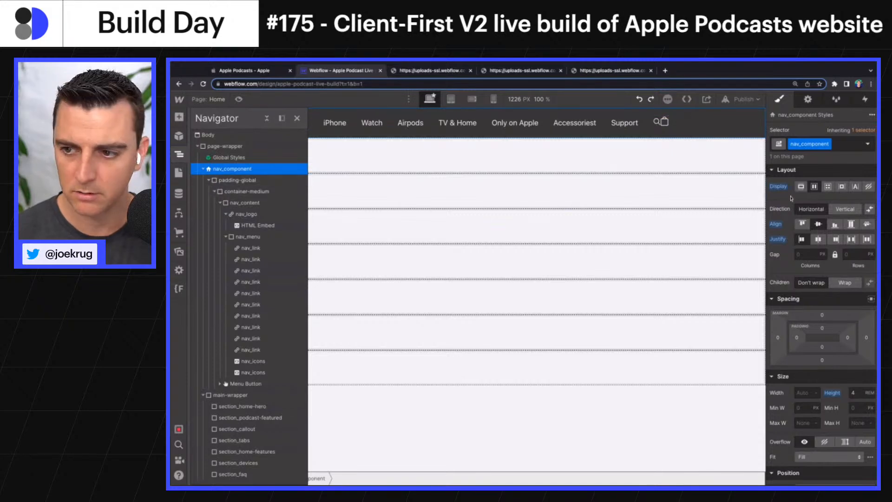
{"action": "left_click", "coordinate": [779, 238]}
{"action": "left_click", "coordinate": [776, 225]}
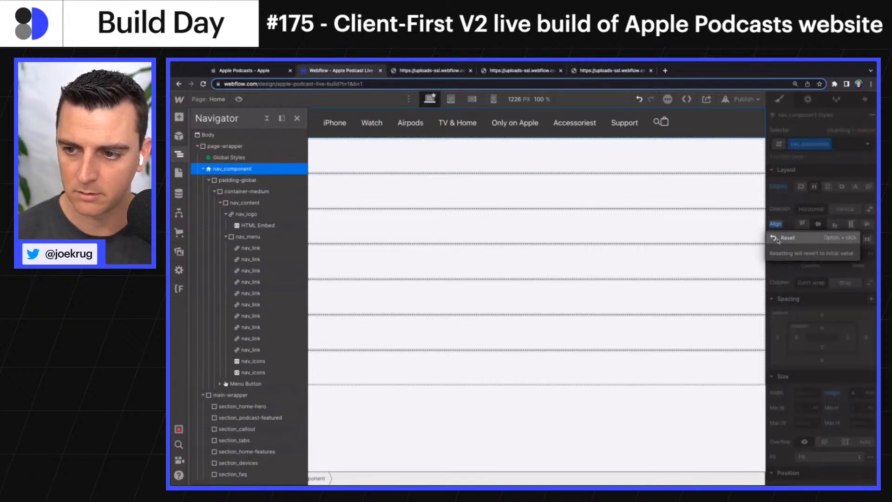
{"action": "left_click", "coordinate": [779, 239]}
{"action": "left_click", "coordinate": [779, 187]}
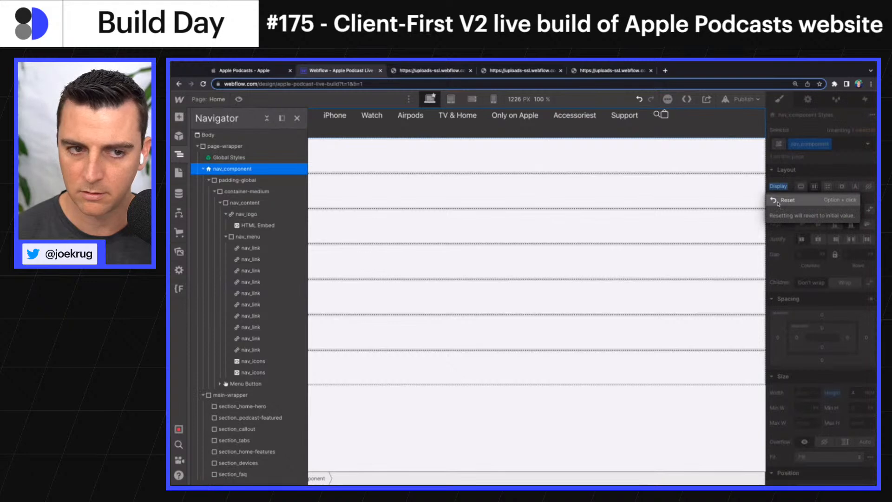
{"action": "left_click", "coordinate": [778, 201]}
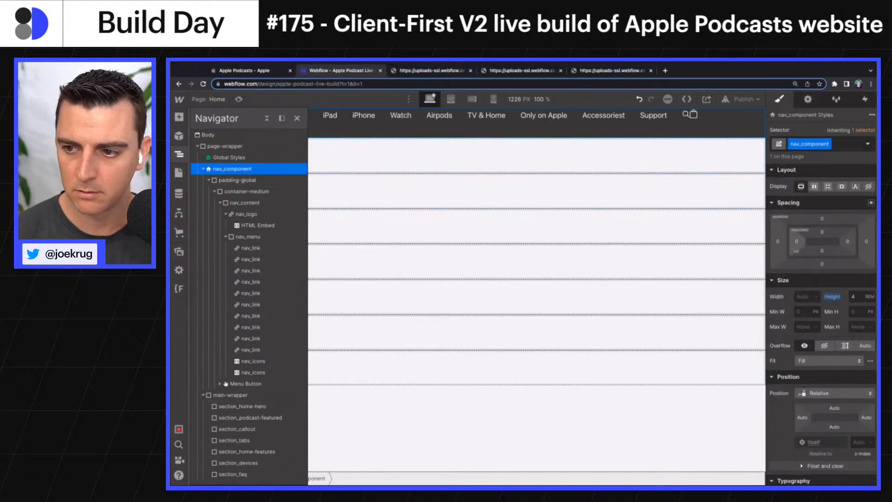
Give nav_component a top padding of 1 rem
{"action": "left_click", "coordinate": [822, 232]}
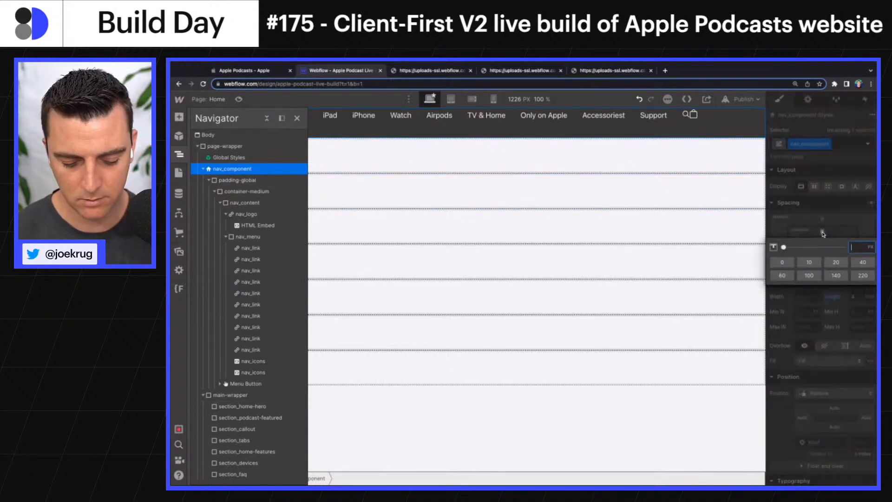
{"action": "type", "text": "1.5rem"}
{"action": "key", "text": "Return"}
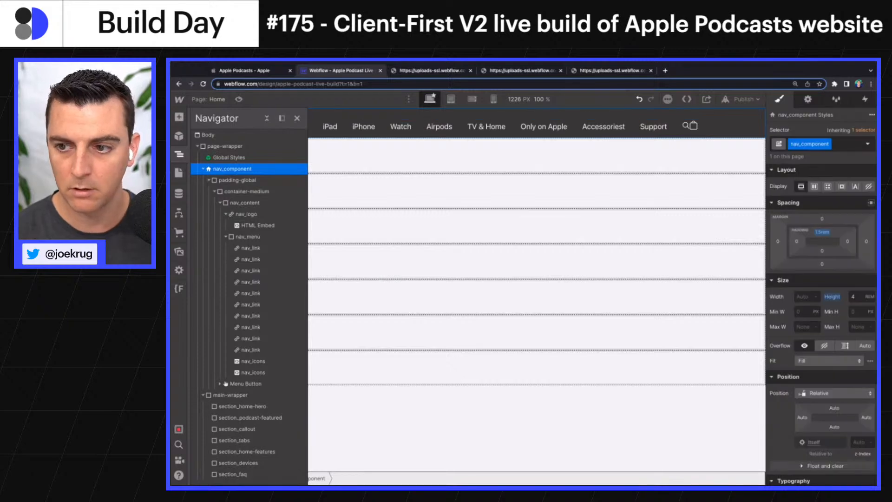
{"action": "left_click", "coordinate": [823, 231]}
{"action": "type", "text": "1"}
{"action": "key", "text": "Return"}
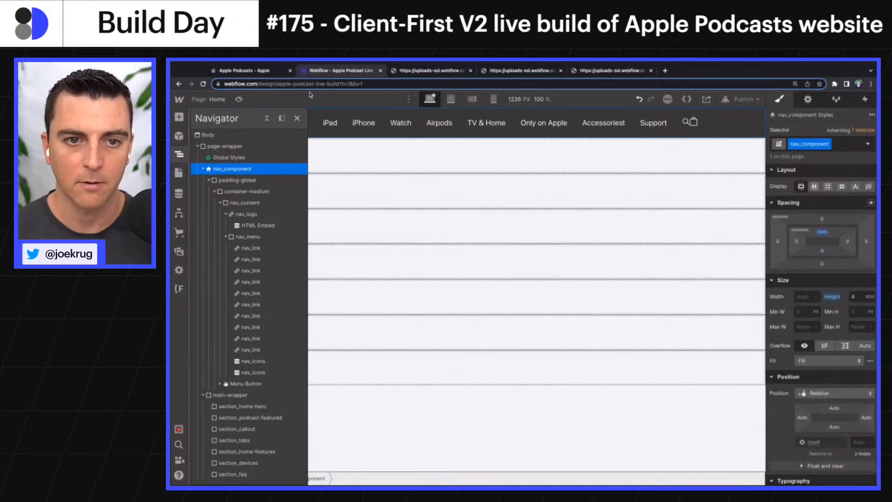
{"action": "left_click", "coordinate": [297, 119]}
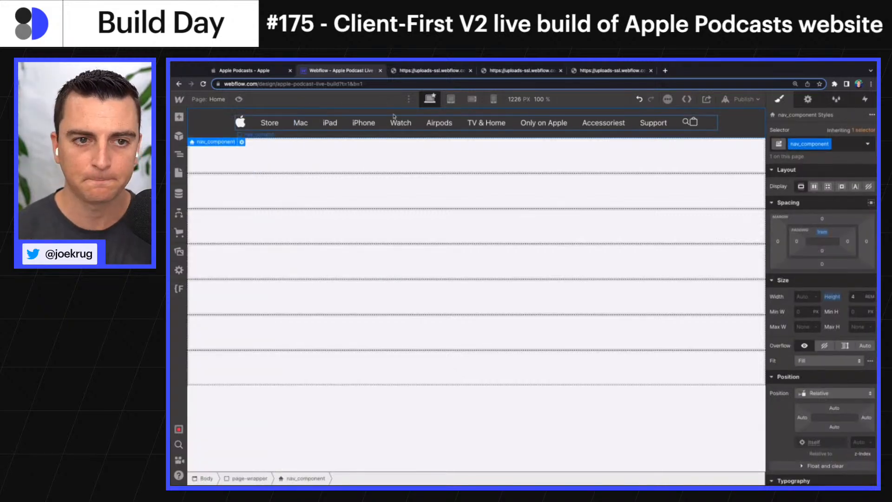
Give the nav_icons class a left margin of 1 rem and compare the navbar with the original Apple Podcasts page
{"action": "left_click", "coordinate": [690, 122]}
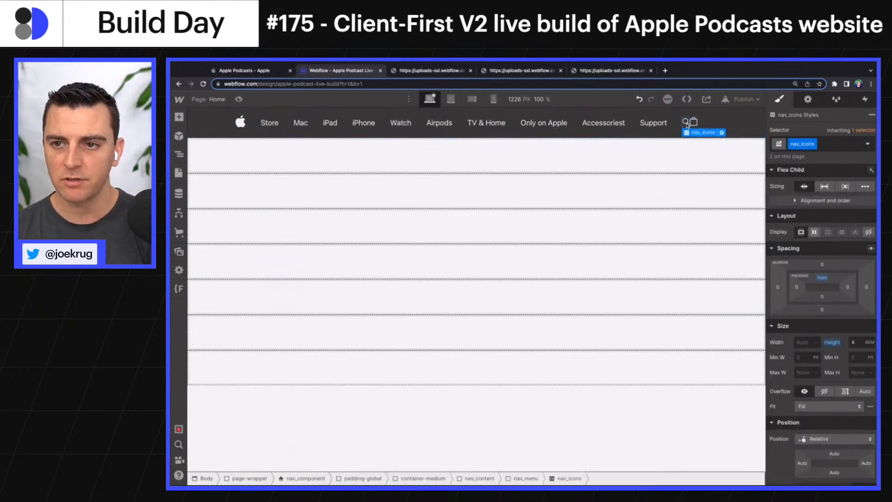
{"action": "left_click", "coordinate": [779, 287]}
{"action": "type", "text": "1rem"}
{"action": "key", "text": "Return"}
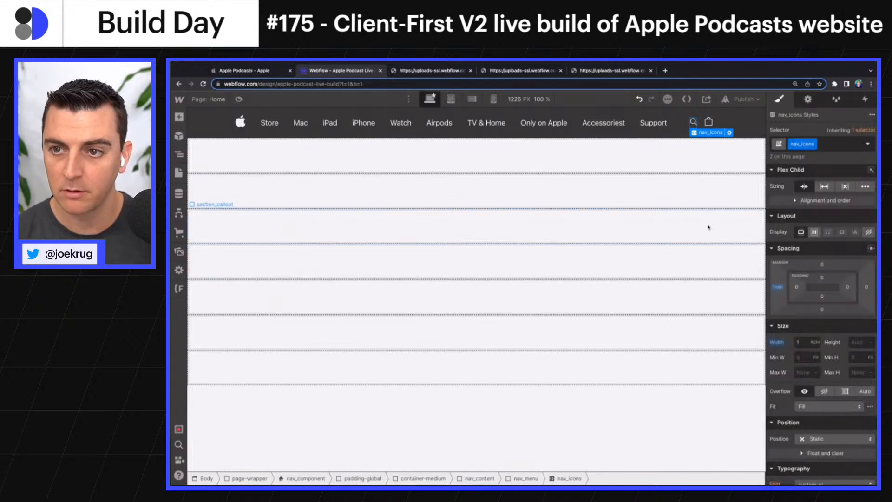
{"action": "left_click", "coordinate": [245, 71]}
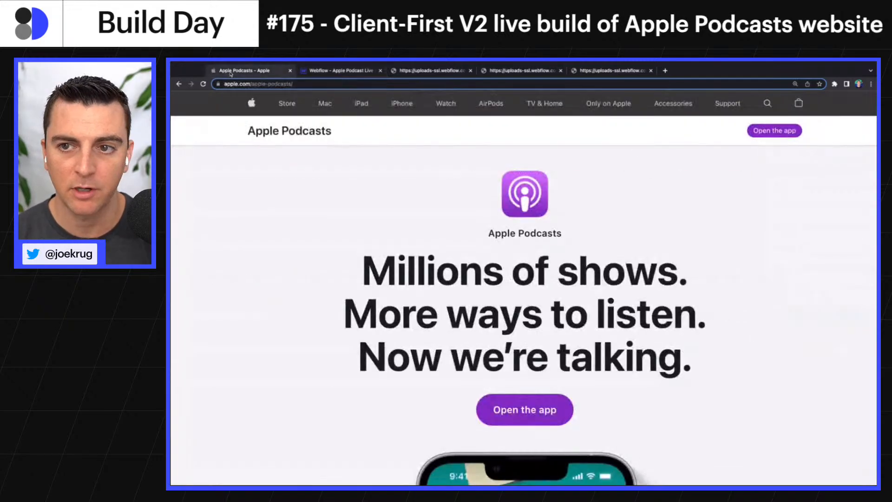
{"action": "left_click", "coordinate": [348, 72]}
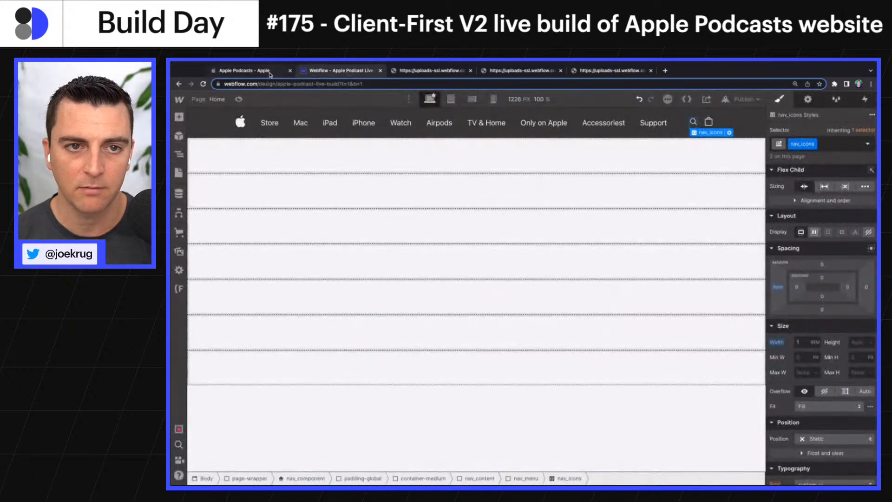
{"action": "left_click", "coordinate": [264, 72]}
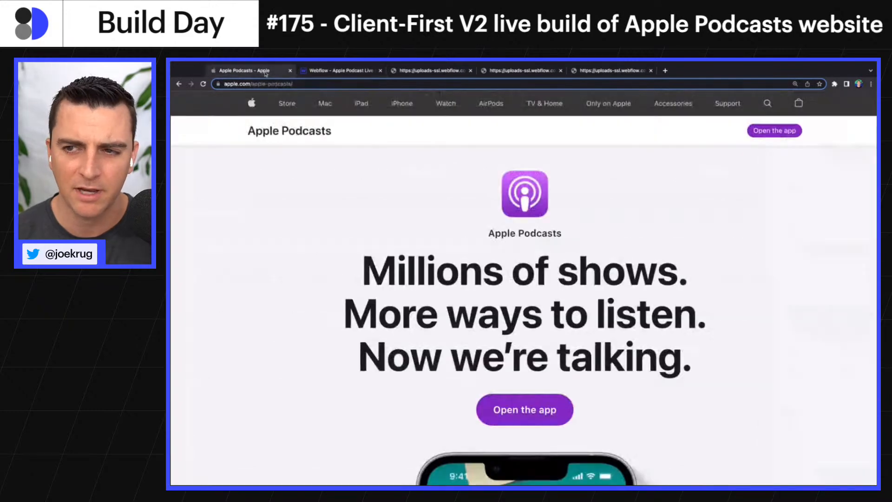
{"action": "left_click", "coordinate": [325, 72]}
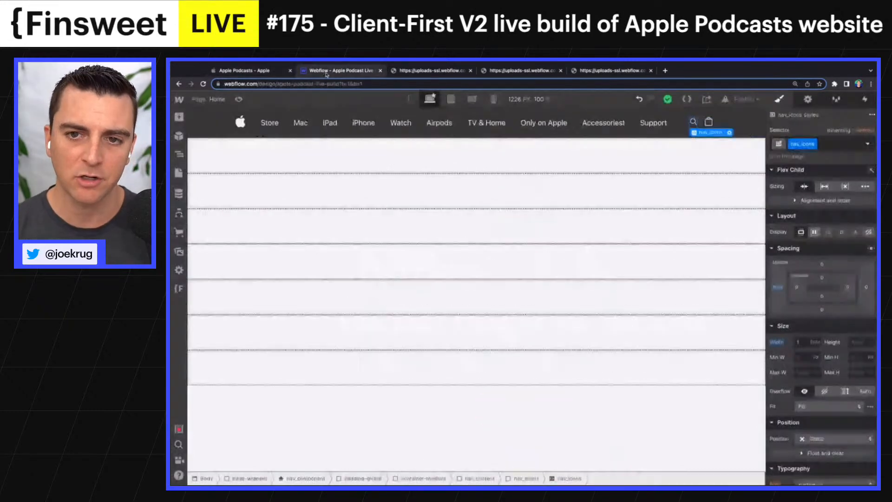
{"action": "left_click", "coordinate": [245, 129]}
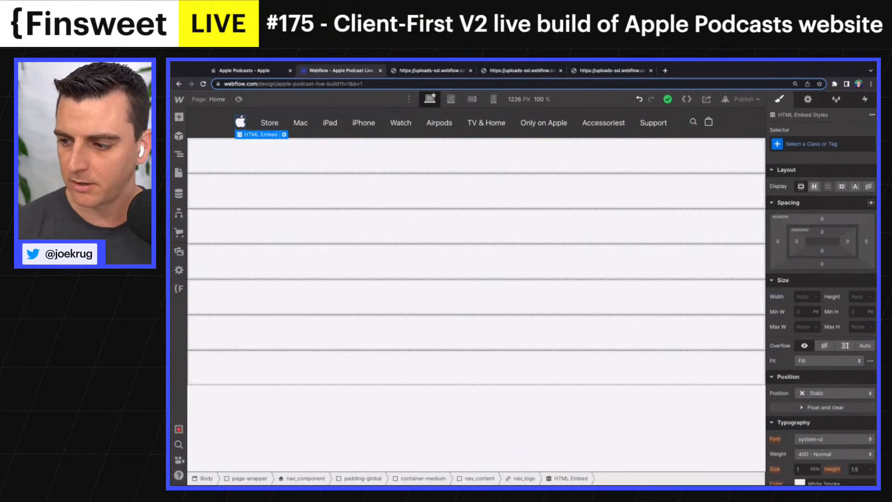
{"action": "left_click", "coordinate": [275, 448]}
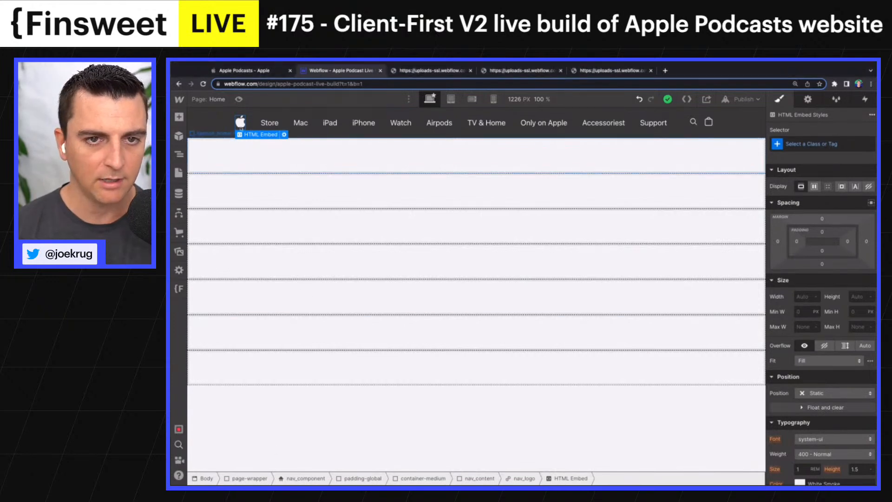
{"action": "left_click", "coordinate": [222, 159]}
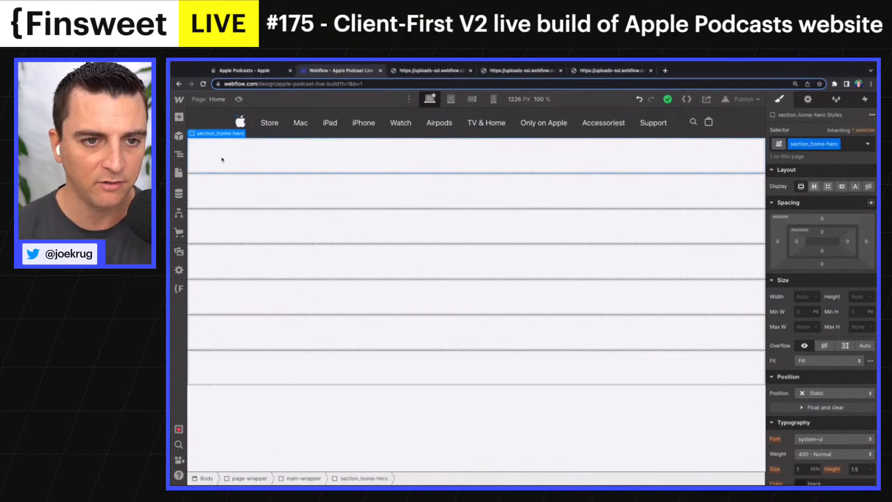
Examine how the sticky Apple Podcasts bar below the navbar behaves on the original Apple page
{"action": "left_click", "coordinate": [178, 153]}
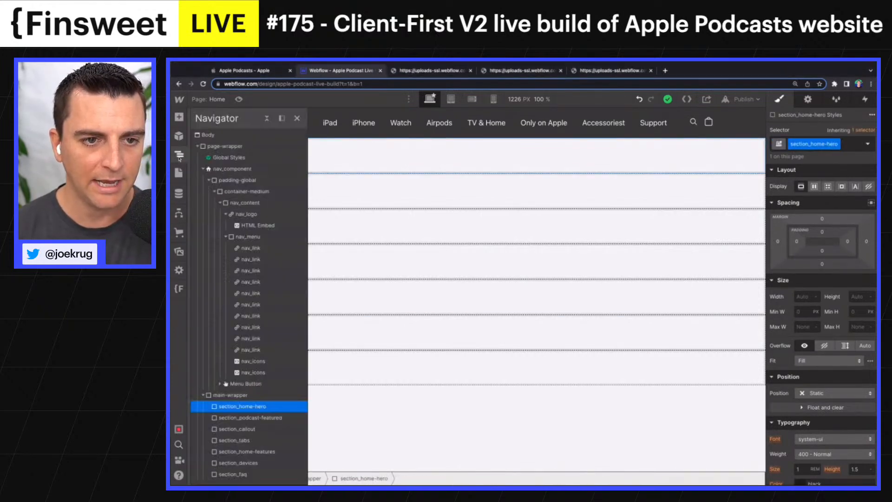
{"action": "left_click", "coordinate": [209, 181]}
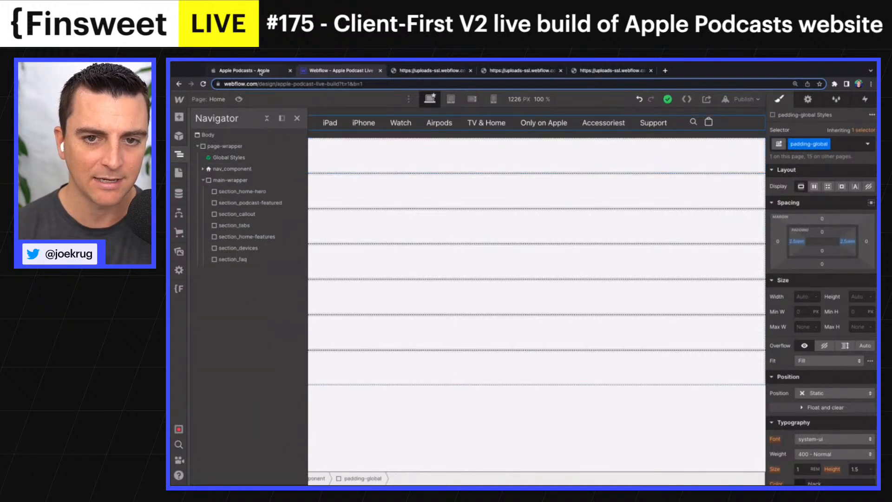
{"action": "left_click", "coordinate": [260, 72]}
{"action": "scroll", "coordinate": [229, 135], "scroll_direction": "down", "scroll_amount": 2}
{"action": "scroll", "coordinate": [230, 137], "scroll_direction": "up", "scroll_amount": 2}
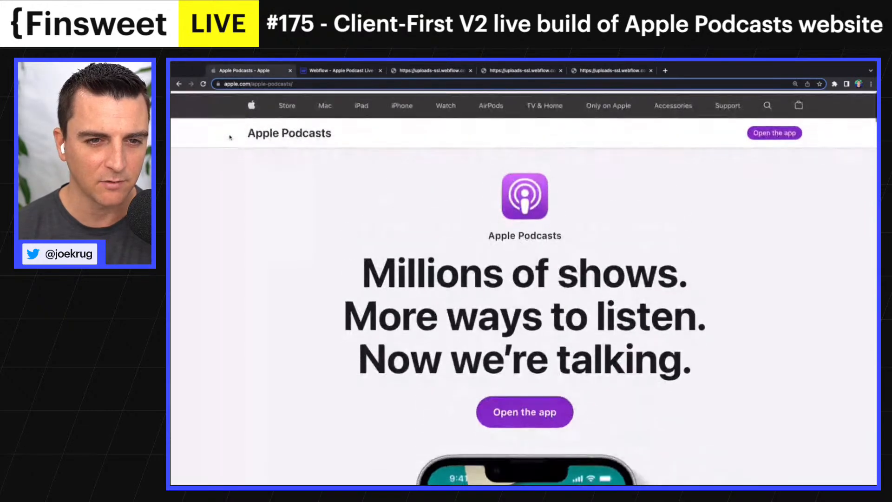
{"action": "scroll", "coordinate": [464, 125], "scroll_direction": "down", "scroll_amount": 3}
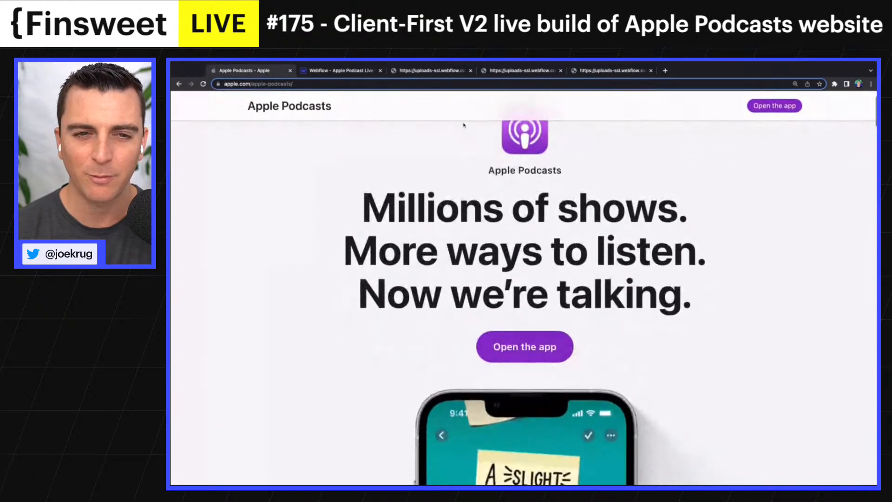
{"action": "scroll", "coordinate": [464, 126], "scroll_direction": "up", "scroll_amount": 3}
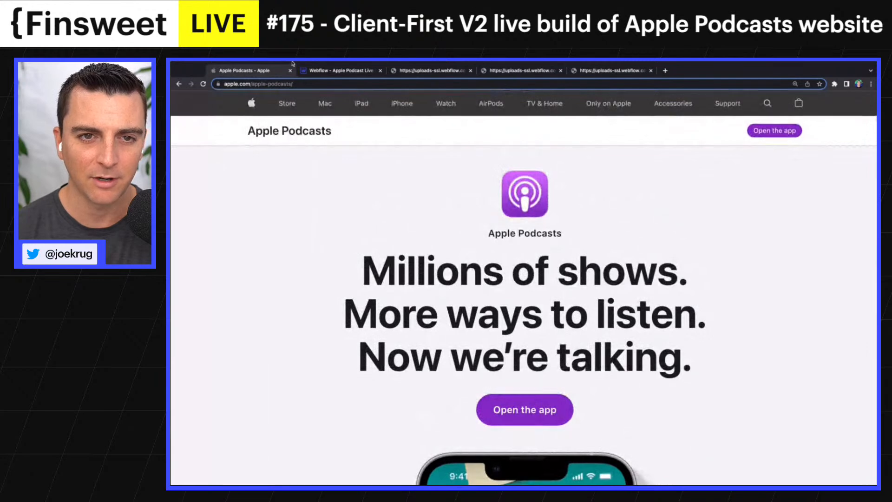
{"action": "left_click", "coordinate": [331, 73]}
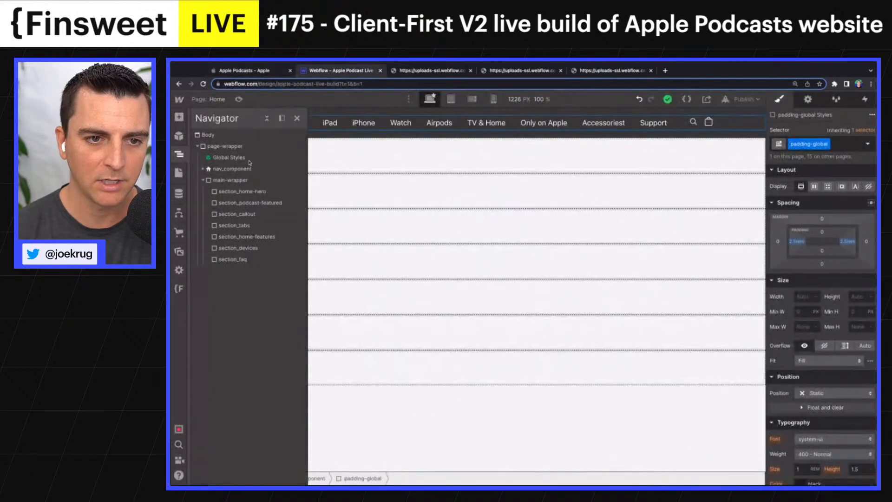
Add a div block to main-wrapper and move it to the first position, above section_home-hero
{"action": "left_click", "coordinate": [225, 181]}
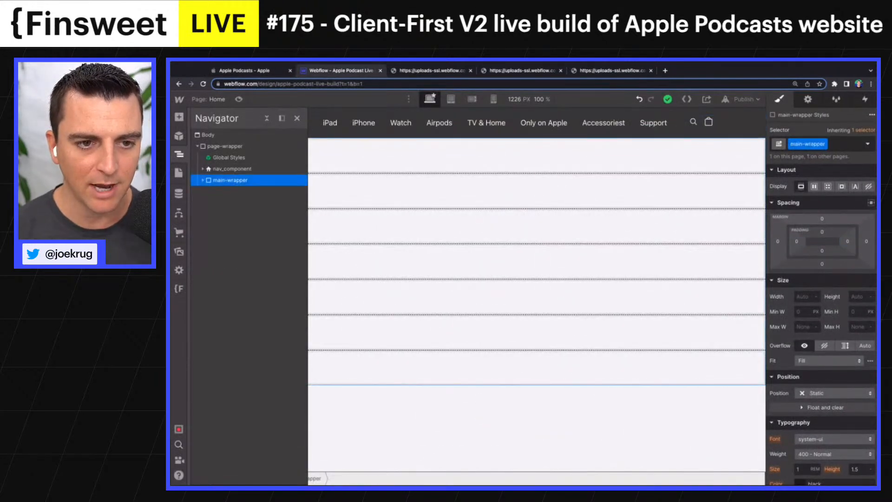
{"action": "left_click", "coordinate": [179, 117]}
{"action": "left_click", "coordinate": [209, 278]}
{"action": "left_click", "coordinate": [179, 155]}
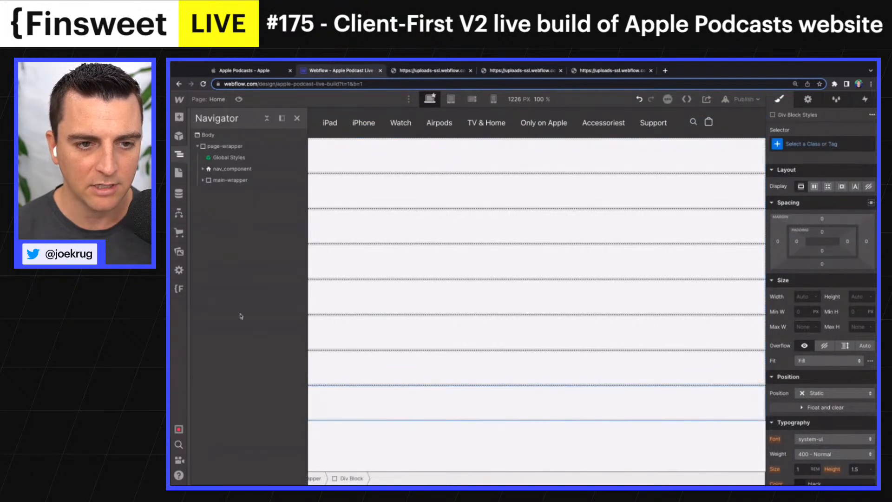
{"action": "left_click", "coordinate": [203, 180]}
{"action": "left_click_drag", "start_coordinate": [225, 272], "coordinate": [224, 189]}
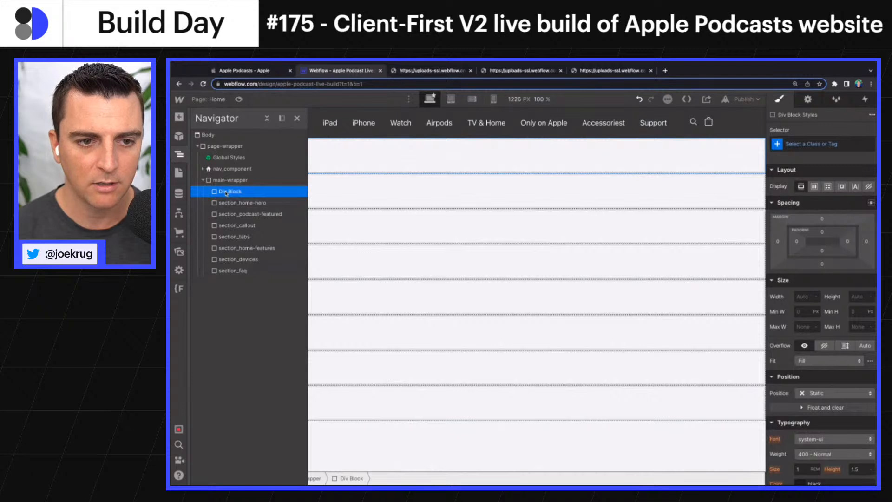
Give the new div block above section_home-hero the class section_home-sticky
{"action": "left_click", "coordinate": [826, 143]}
{"action": "type", "text": "sec"}
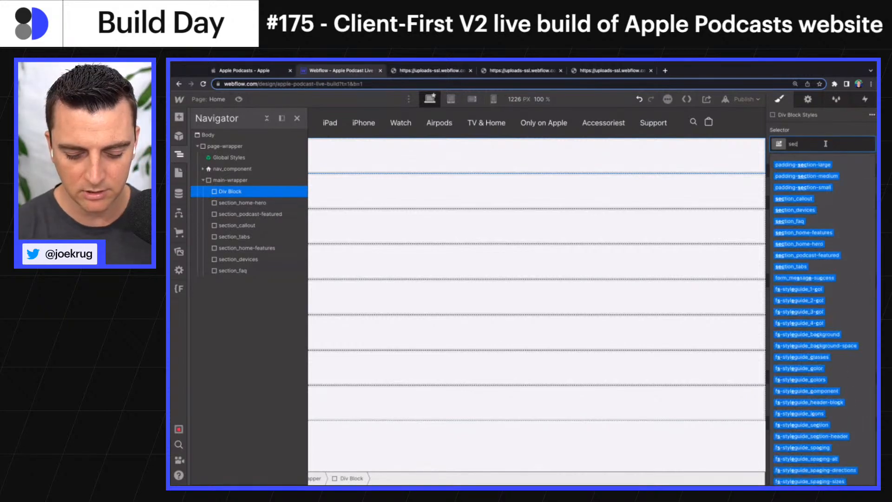
{"action": "type", "text": "tion_"}
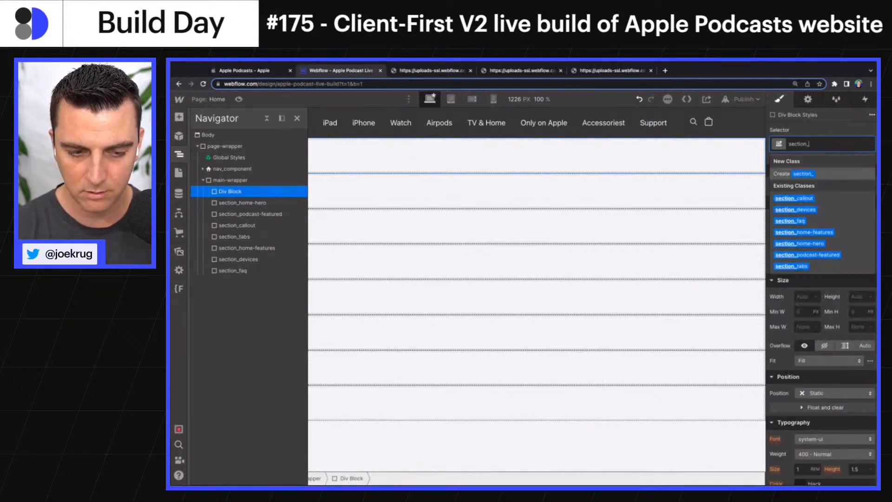
{"action": "type", "text": "home-sticky"}
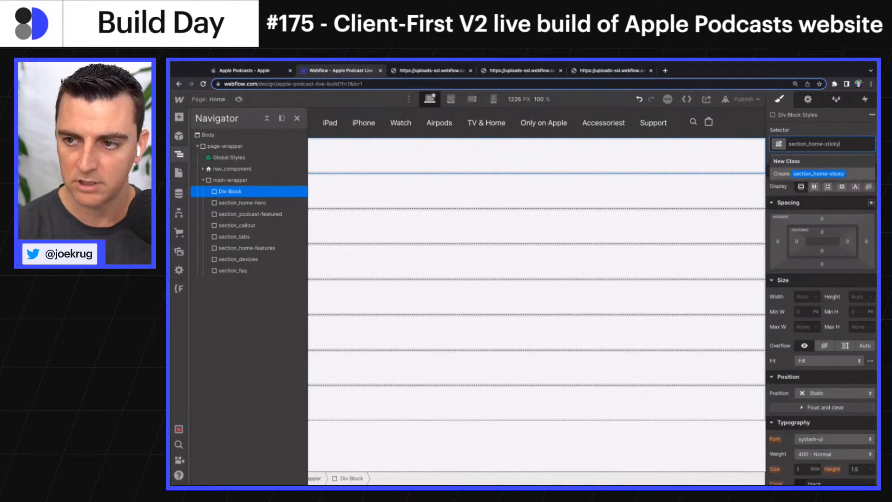
{"action": "key", "text": "Return"}
Add a div block inside section_home-sticky and assign it the existing padding-global class
{"action": "key", "text": "a"}
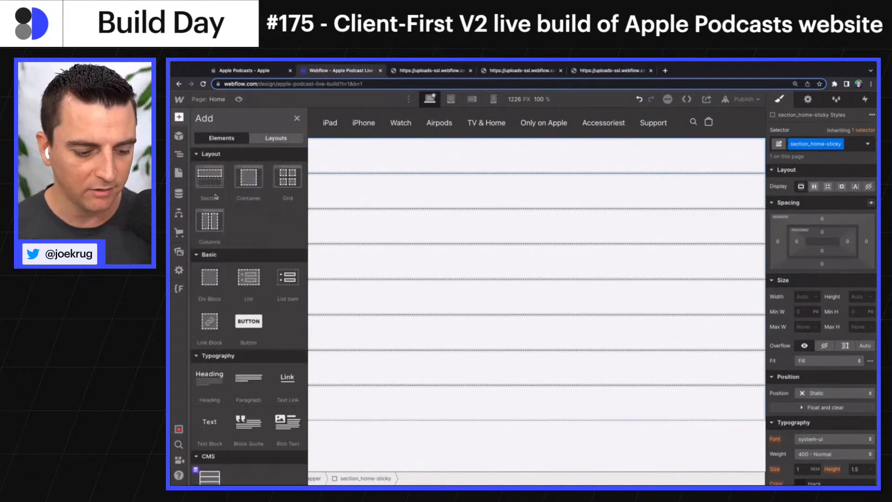
{"action": "left_click", "coordinate": [209, 284]}
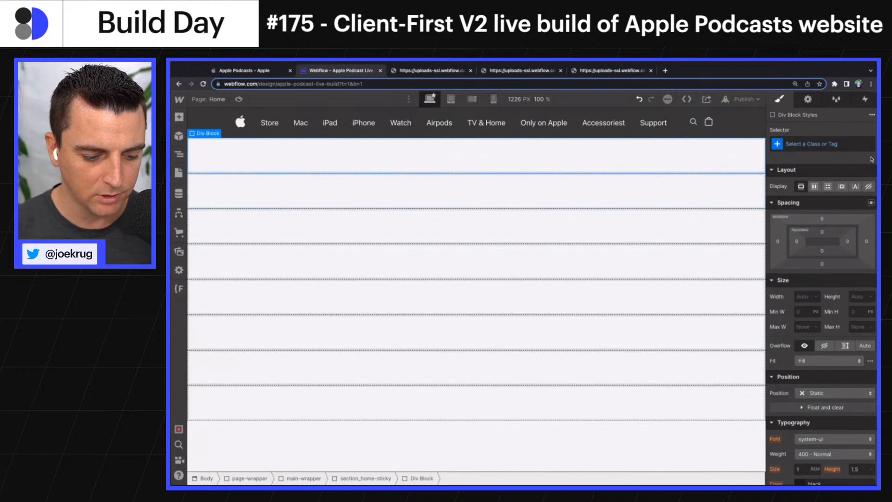
{"action": "left_click", "coordinate": [828, 144]}
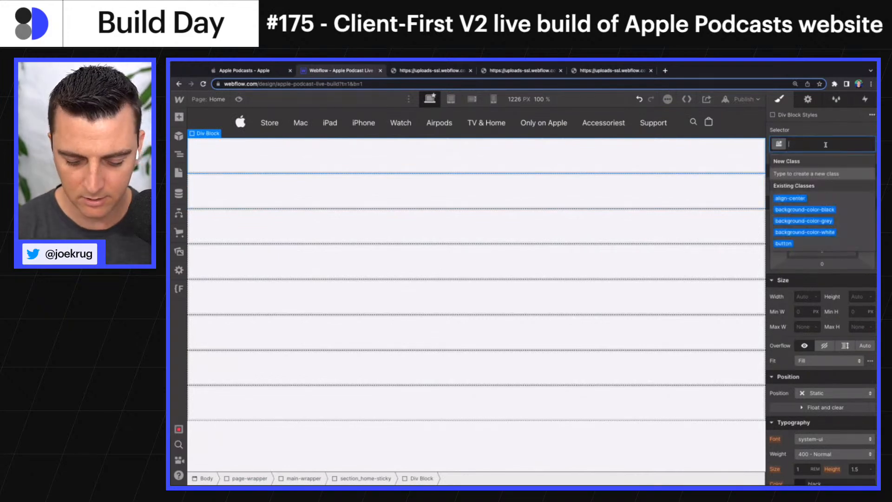
{"action": "type", "text": "global"}
{"action": "key", "text": "Down"}
{"action": "key", "text": "Down"}
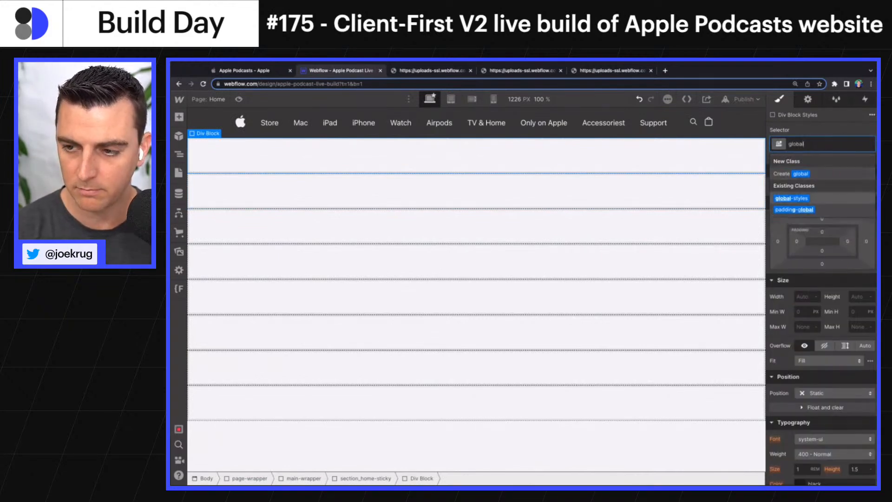
{"action": "key", "text": "Return"}
Nest another div block inside padding-global and assign it the existing container-medium class
{"action": "key", "text": "a"}
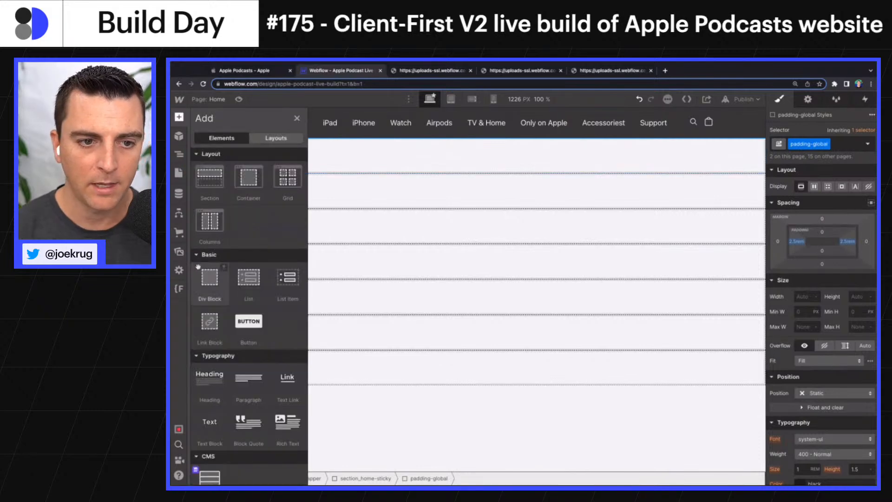
{"action": "left_click", "coordinate": [205, 278]}
{"action": "left_click", "coordinate": [821, 144]}
{"action": "type", "text": "container"}
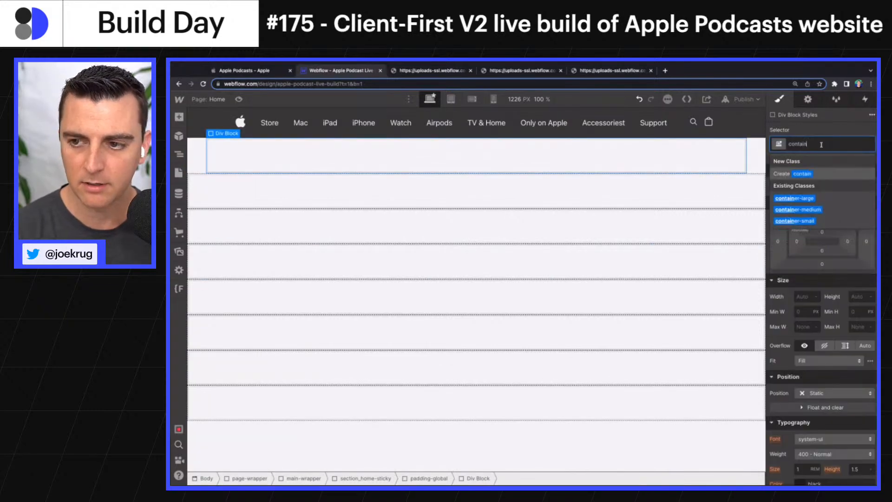
{"action": "key", "text": "Down"}
{"action": "key", "text": "Down"}
{"action": "key", "text": "Return"}
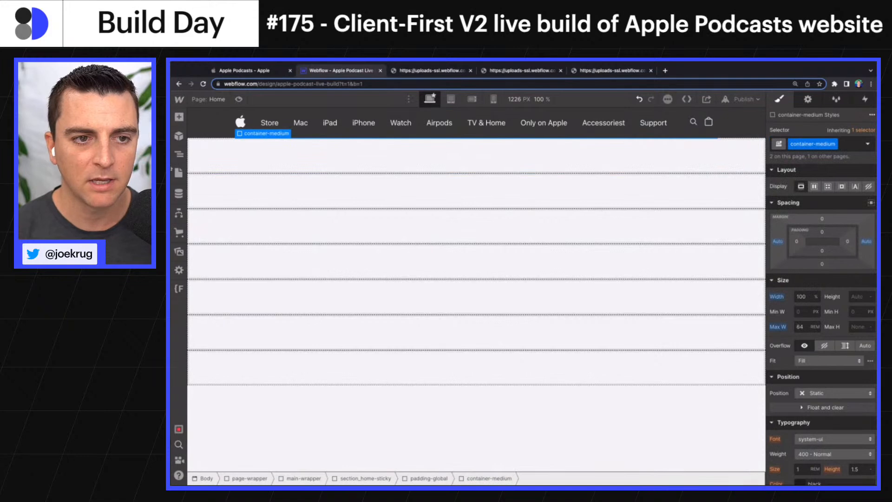
Add a div block inside the sticky section's container-medium and create the class sticky_content for it
{"action": "left_click", "coordinate": [180, 156]}
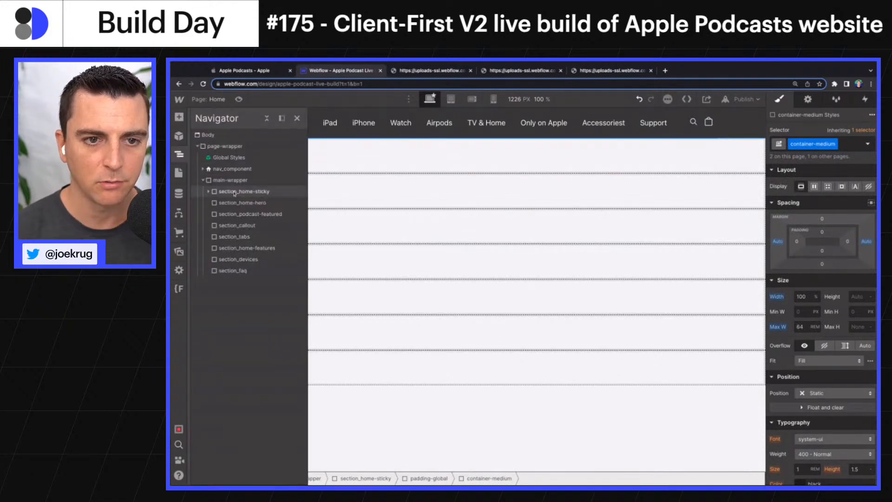
{"action": "left_click", "coordinate": [208, 192]}
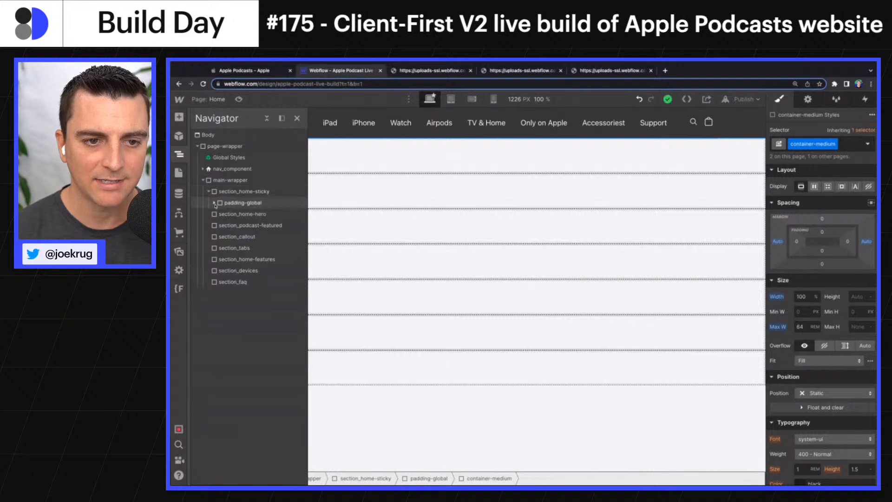
{"action": "left_click", "coordinate": [215, 203]}
{"action": "key", "text": "a"}
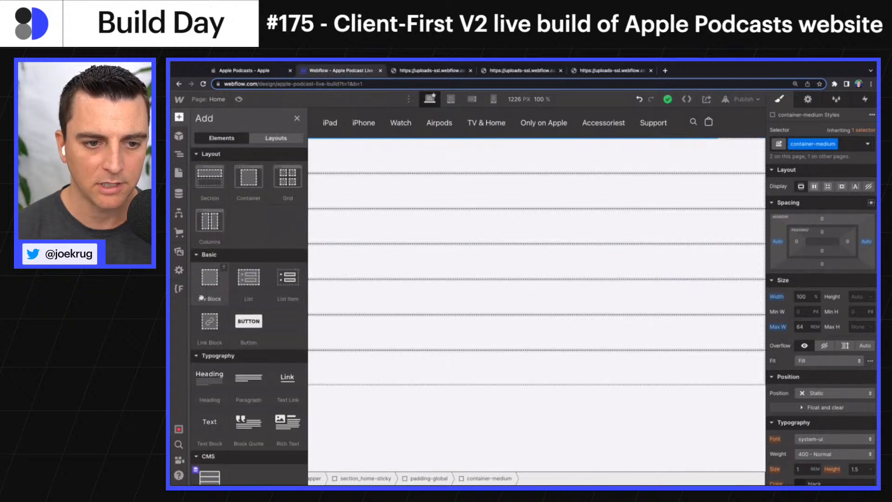
{"action": "left_click", "coordinate": [201, 297]}
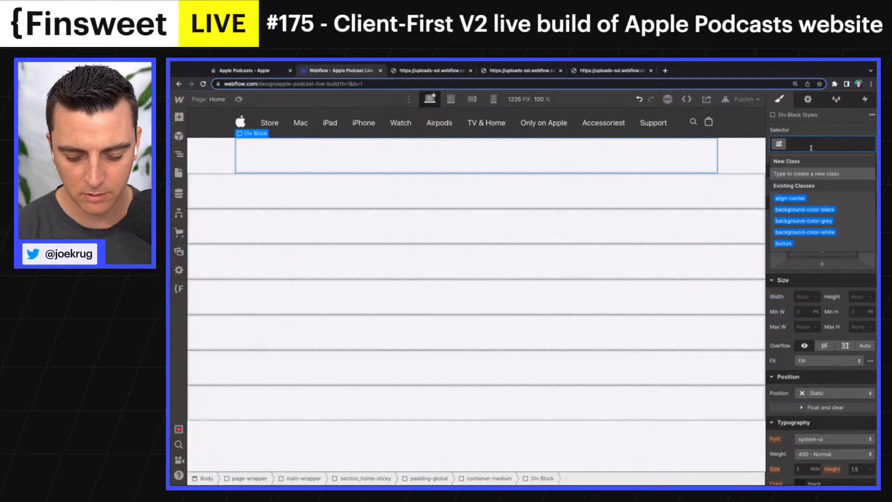
{"action": "type", "text": "home-sticky"}
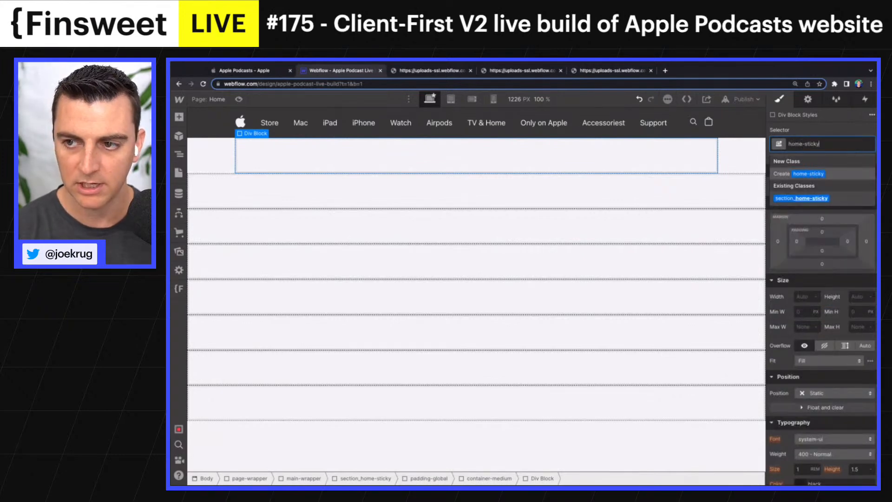
{"action": "key", "text": "ctrl+a"}
{"action": "type", "text": "sticky"}
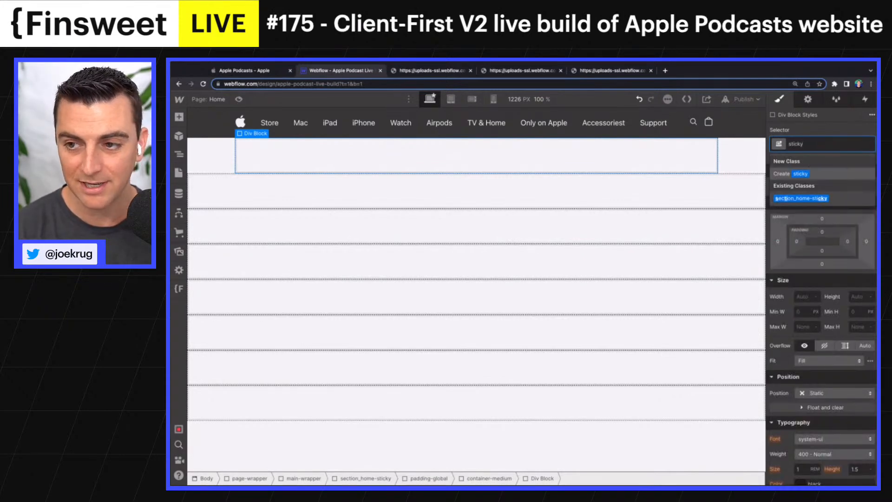
{"action": "type", "text": "_"}
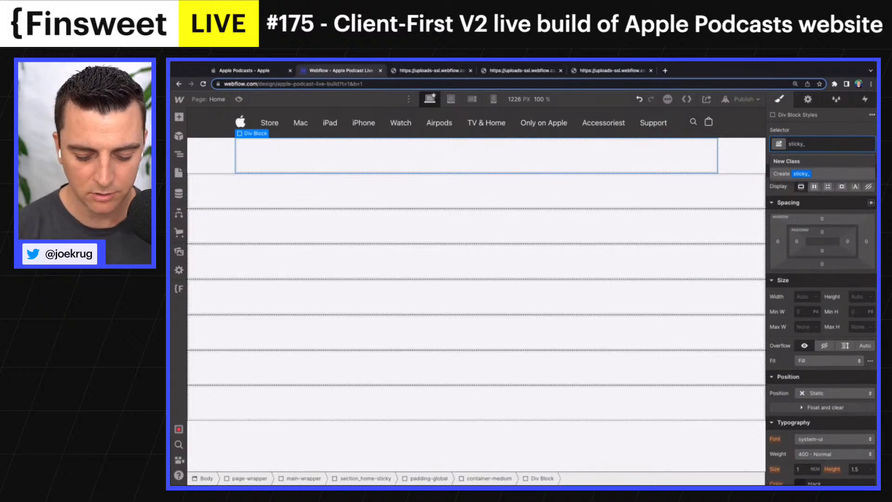
{"action": "type", "text": "content"}
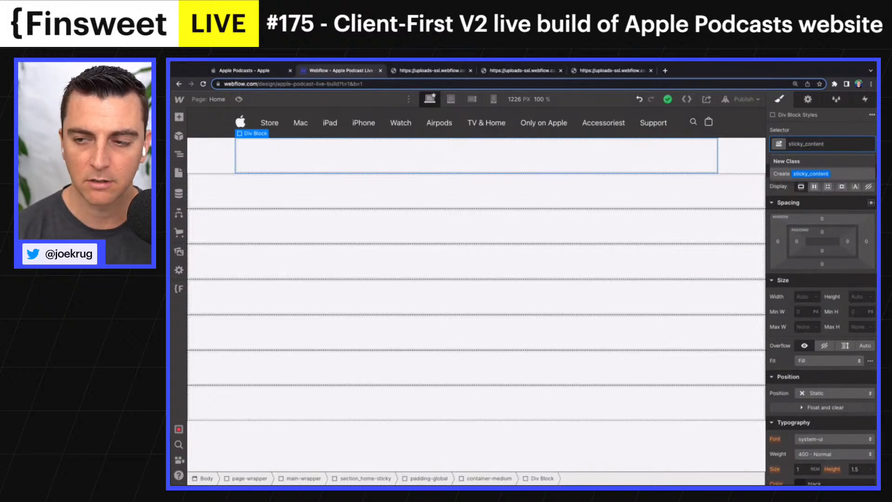
{"action": "key", "text": "Return"}
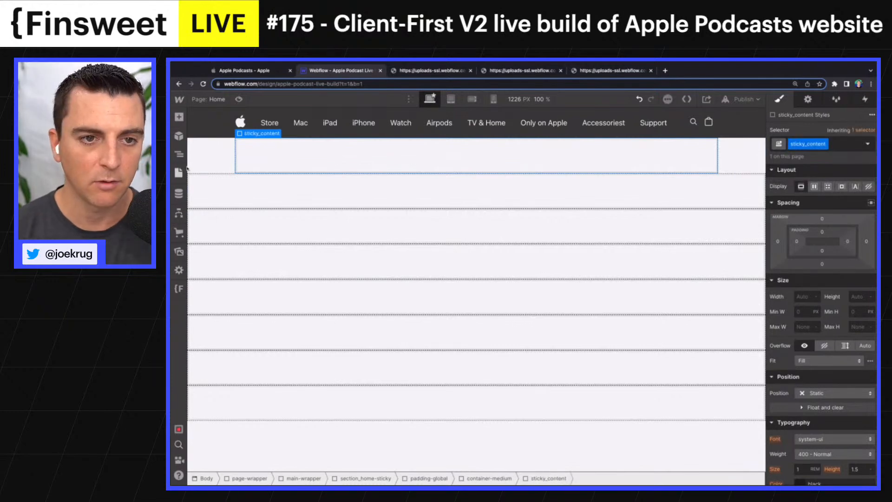
Rename the section_home-sticky class to home-sticky_component
{"action": "left_click", "coordinate": [199, 160]}
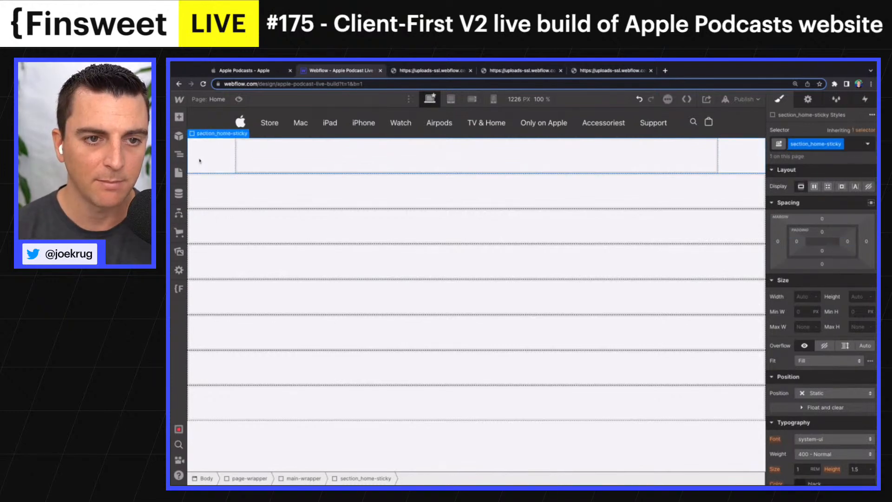
{"action": "left_click", "coordinate": [839, 145]}
{"action": "left_click", "coordinate": [833, 155]}
{"action": "type", "text": "h"}
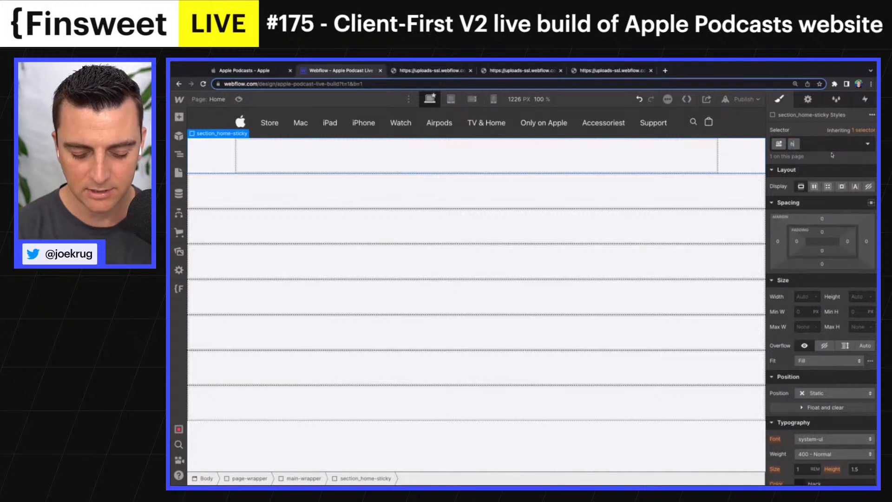
{"action": "type", "text": "ome-sticky_component"}
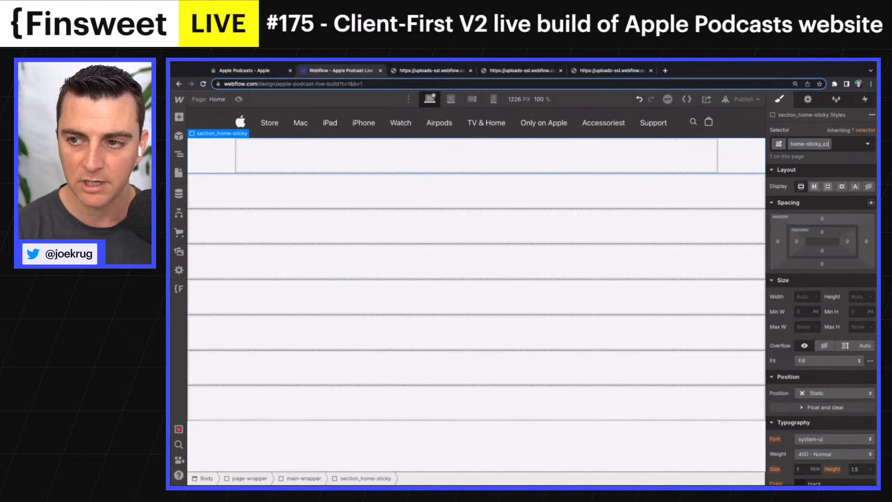
{"action": "key", "text": "Return"}
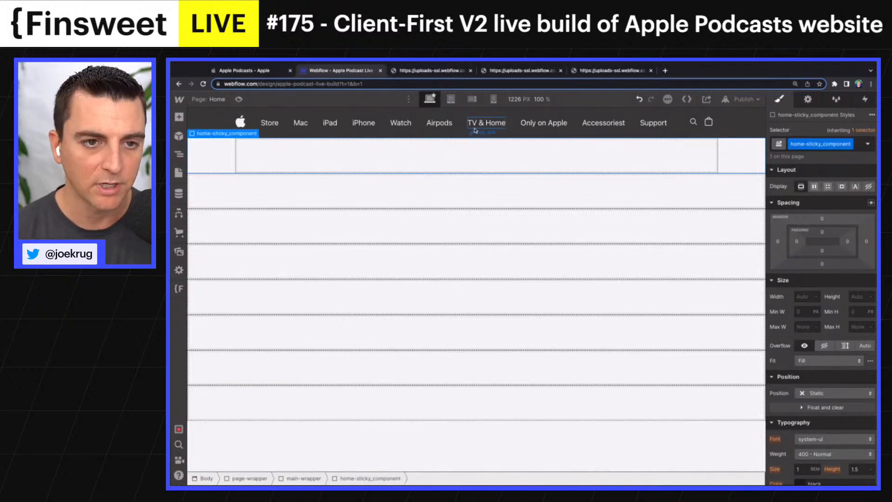
Remove the home-sticky_component class from the sticky bar's outer div and create the class sticky_component for it instead
{"action": "left_click", "coordinate": [223, 158]}
{"action": "key", "text": "Down"}
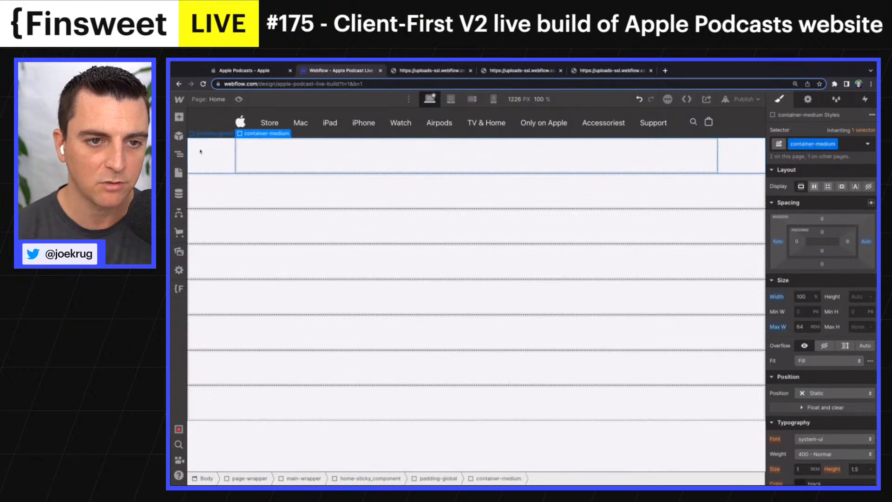
{"action": "key", "text": "Up"}
{"action": "key", "text": "Up"}
{"action": "double_click", "coordinate": [826, 145]}
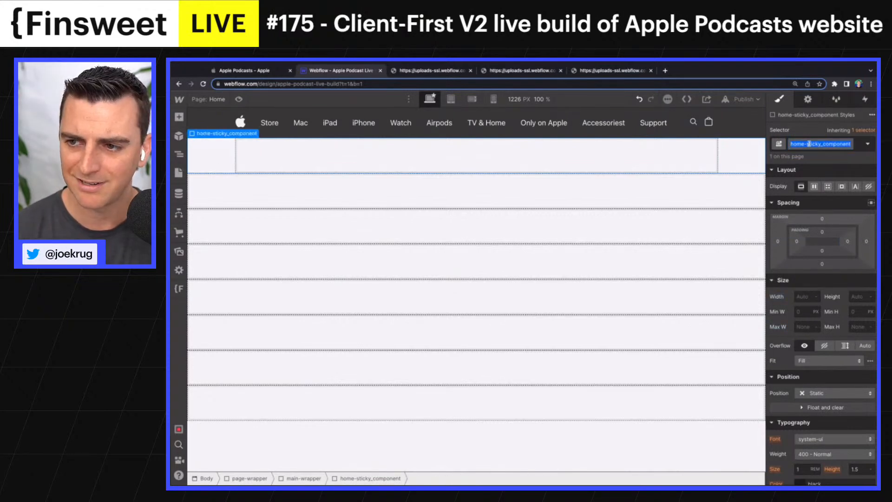
{"action": "key", "text": "BackSpace"}
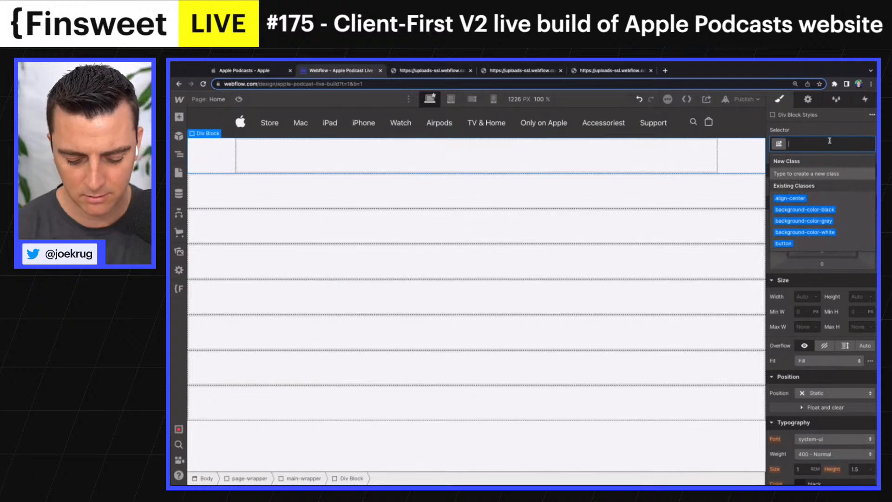
{"action": "type", "text": "sticky"}
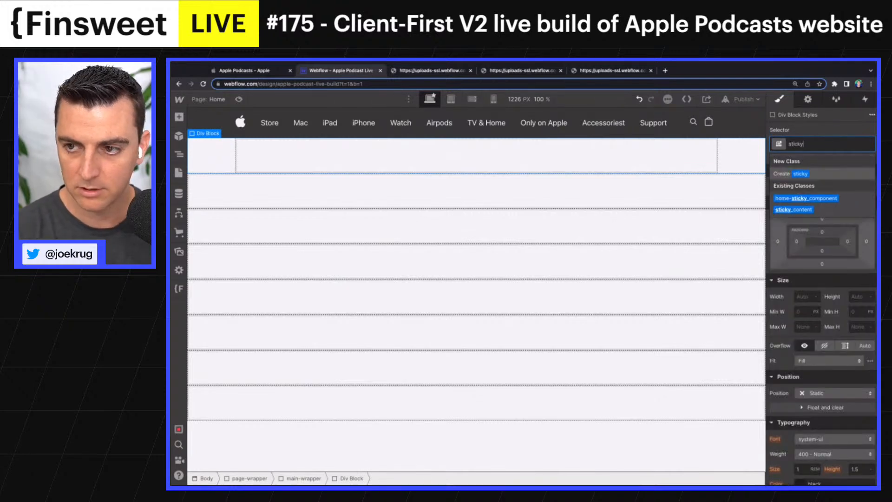
{"action": "type", "text": "_compooi"}
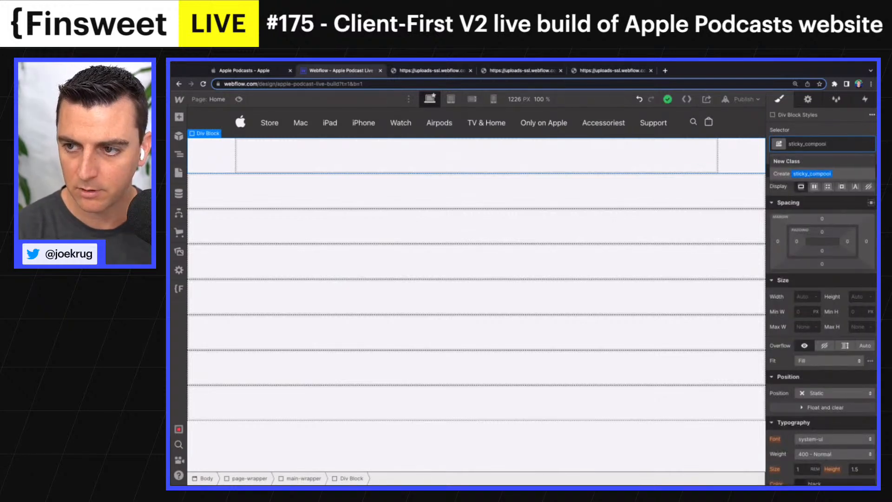
{"action": "key", "text": "BackSpace"}
{"action": "key", "text": "BackSpace"}
{"action": "type", "text": "n"}
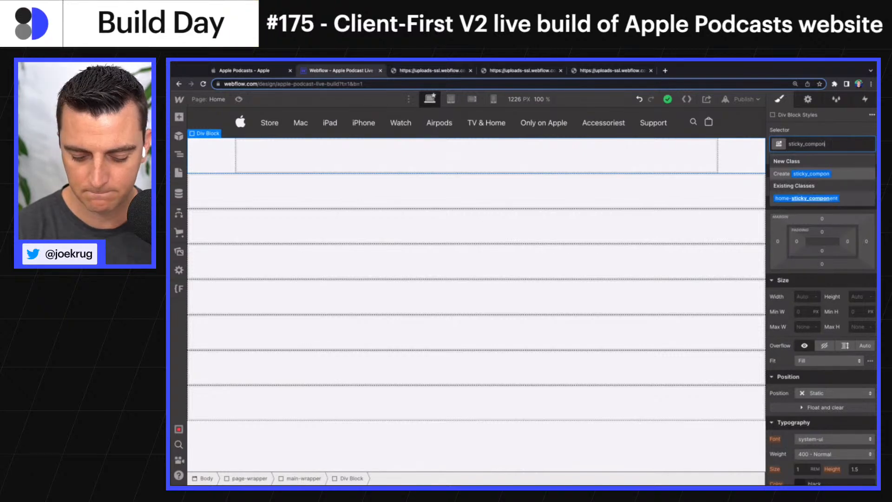
{"action": "type", "text": "ent"}
{"action": "key", "text": "Return"}
Open the clean-up list of styles not associated with any page element
{"action": "key", "text": "ctrl+plus"}
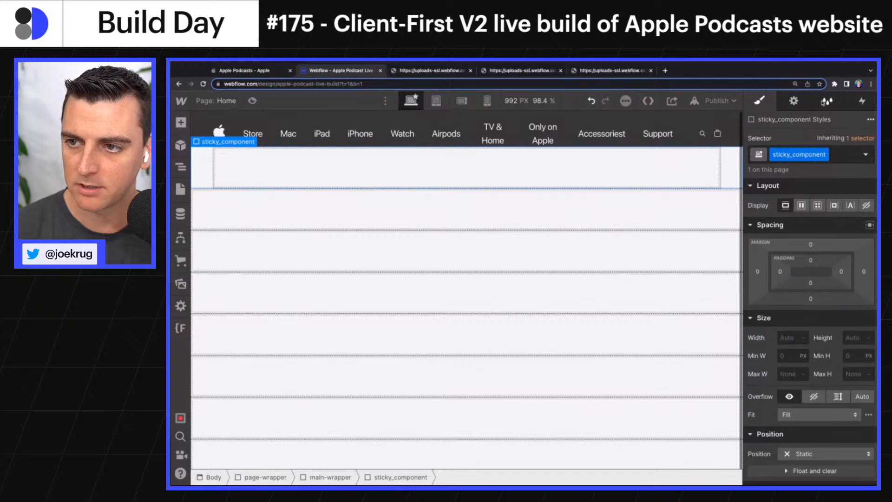
{"action": "left_click", "coordinate": [828, 101]}
{"action": "left_click", "coordinate": [857, 120]}
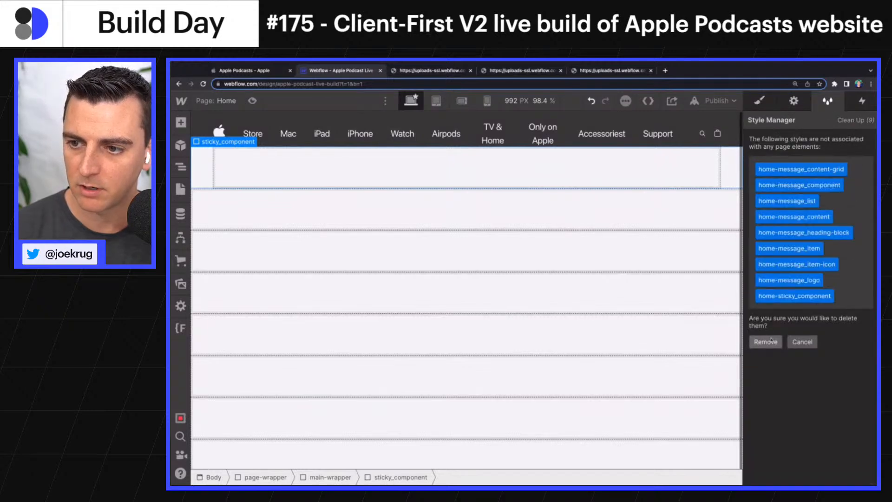
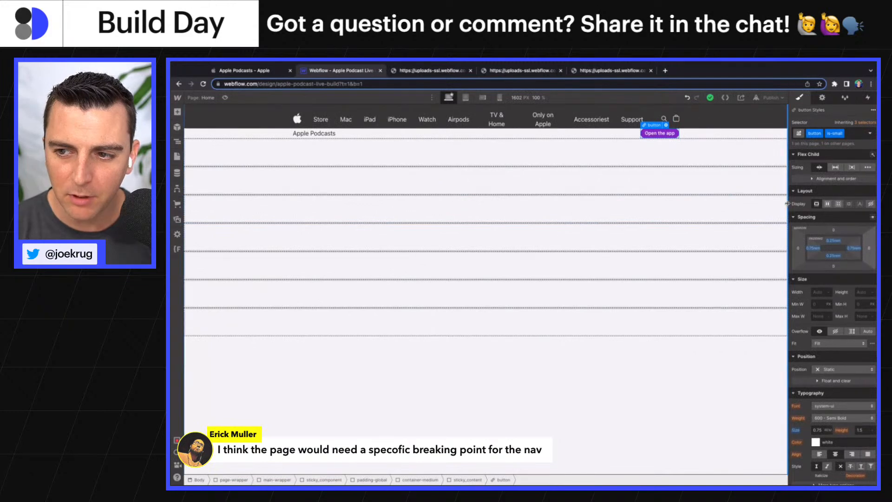
Check the navbar and sticky bar at canvas widths of about 1318 px and 1446 px
{"action": "left_click_drag", "start_coordinate": [788, 204], "coordinate": [737, 204]}
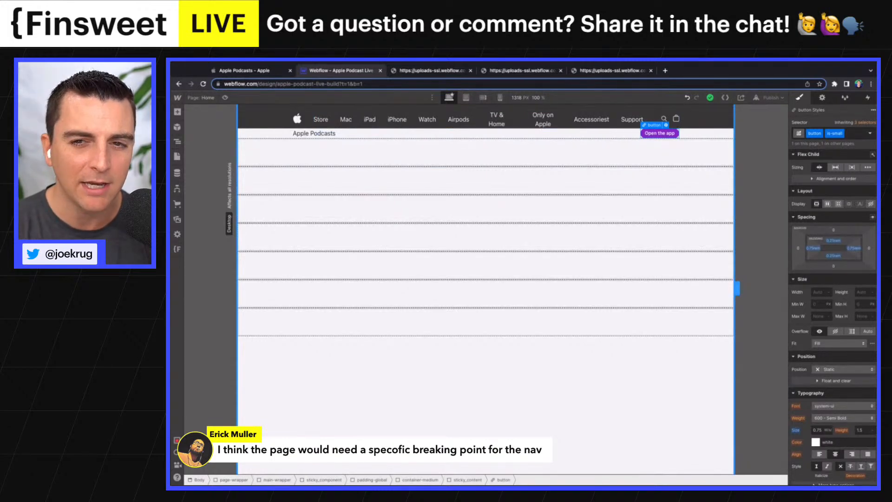
{"action": "left_click_drag", "start_coordinate": [737, 288], "coordinate": [762, 288]}
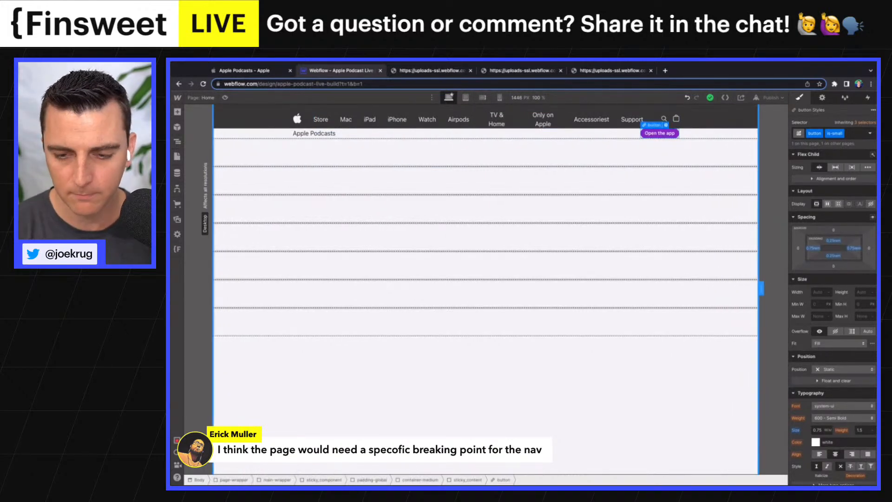
Locate sticky_component in the page's element hierarchy and select it, followed by the section_callout block on the canvas
{"action": "key", "text": "super+plus"}
{"action": "key", "text": "super+plus"}
{"action": "left_click", "coordinate": [203, 158]}
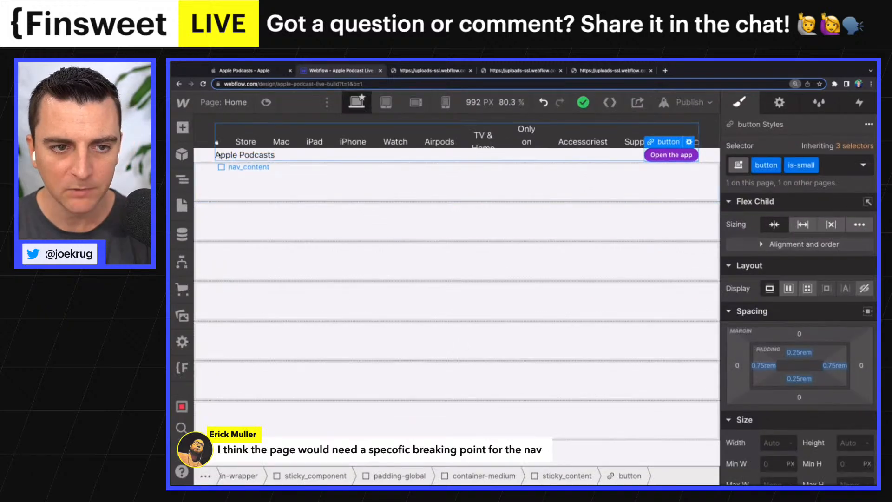
{"action": "left_click", "coordinate": [203, 159]}
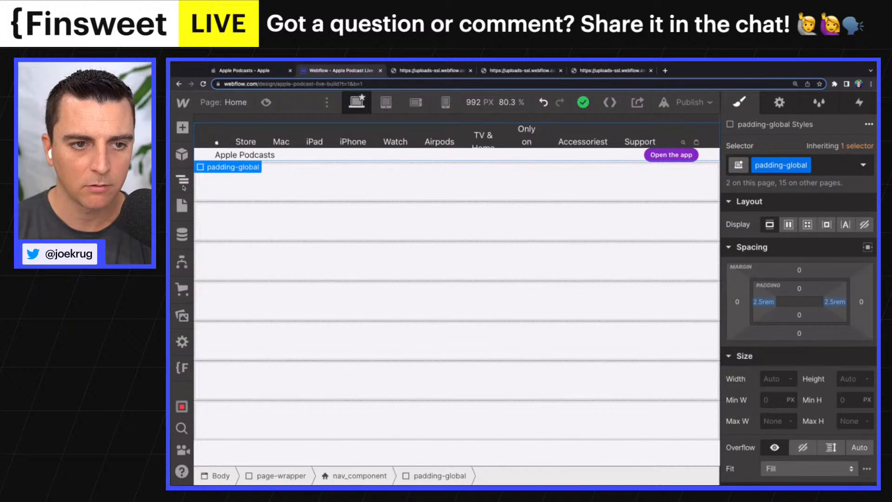
{"action": "left_click", "coordinate": [183, 185]}
{"action": "left_click", "coordinate": [242, 231]}
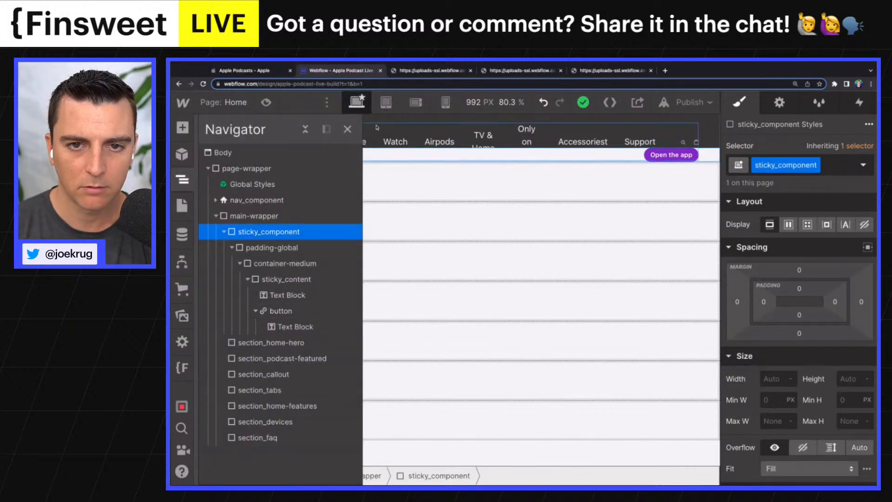
{"action": "left_click", "coordinate": [348, 129]}
{"action": "left_click", "coordinate": [393, 282]}
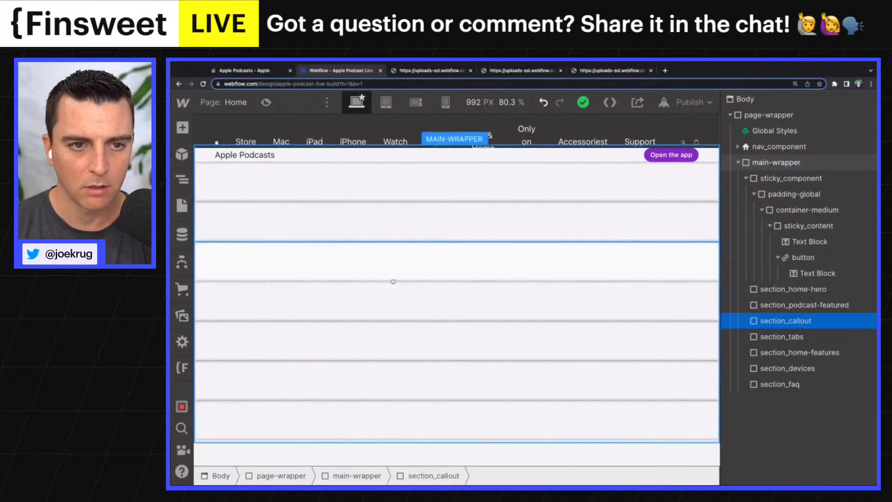
Preview the page at a canvas width of about 1196 px to check how the navigation menu fits
{"action": "left_click", "coordinate": [297, 160]}
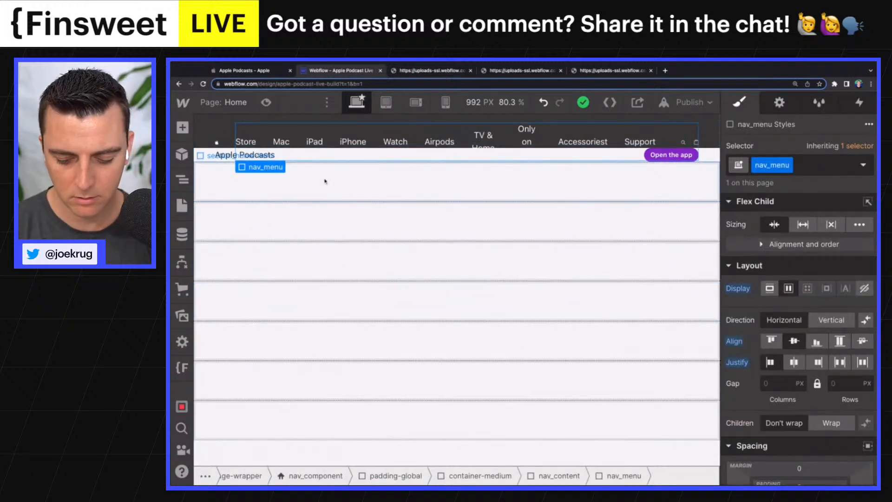
{"action": "key", "text": "ctrl+minus"}
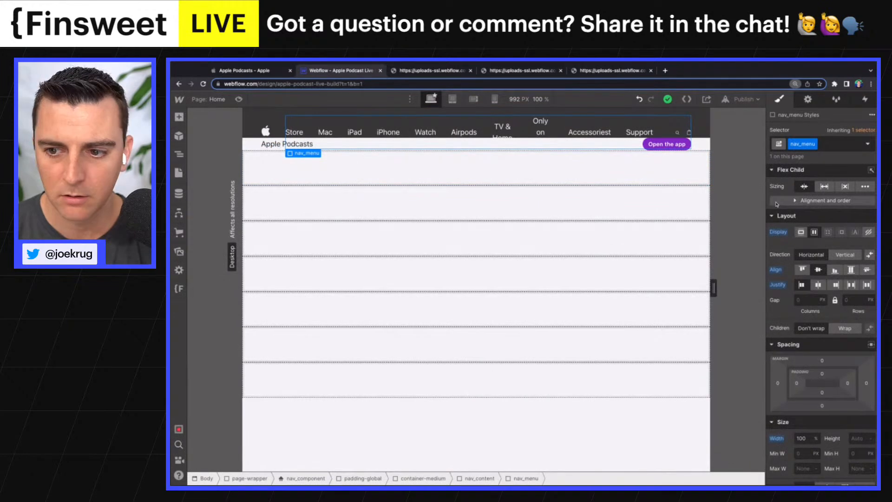
{"action": "left_click", "coordinate": [713, 292]}
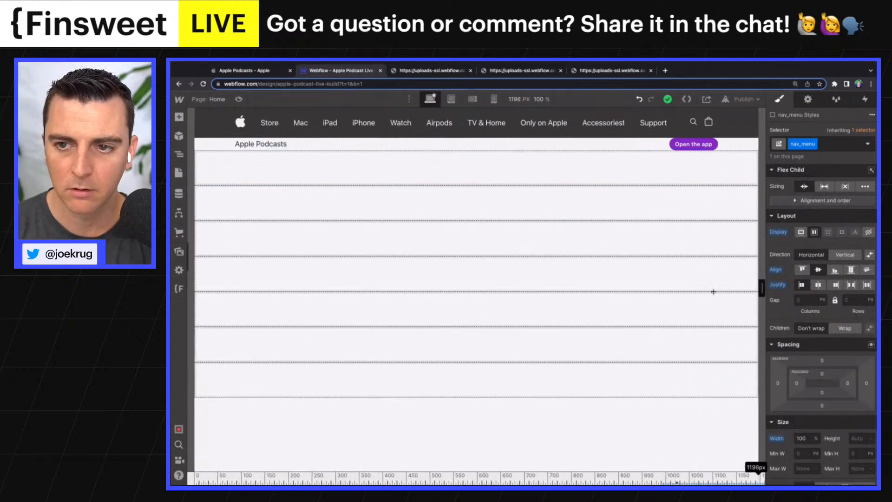
{"action": "left_click", "coordinate": [193, 146]}
{"action": "key", "text": "ctrl+plus"}
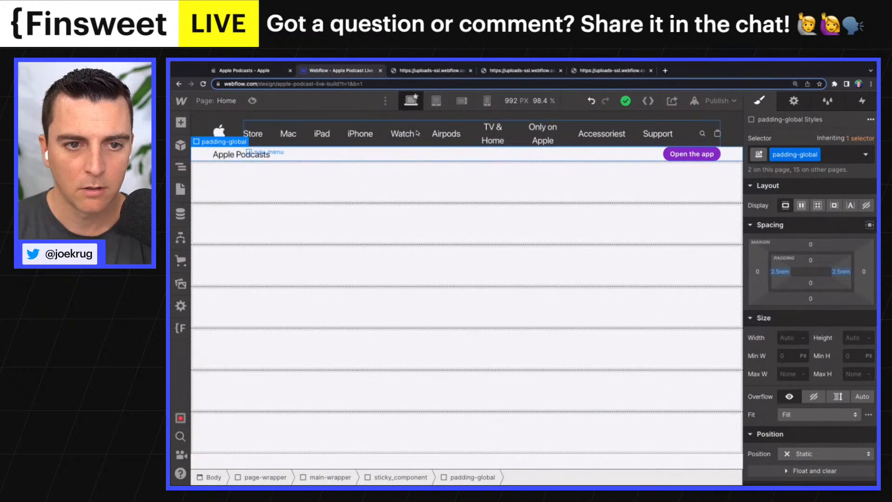
Try 1.5rem of top padding on sticky_component, and settle on 1rem for both its top and bottom padding
{"action": "left_click", "coordinate": [222, 157]}
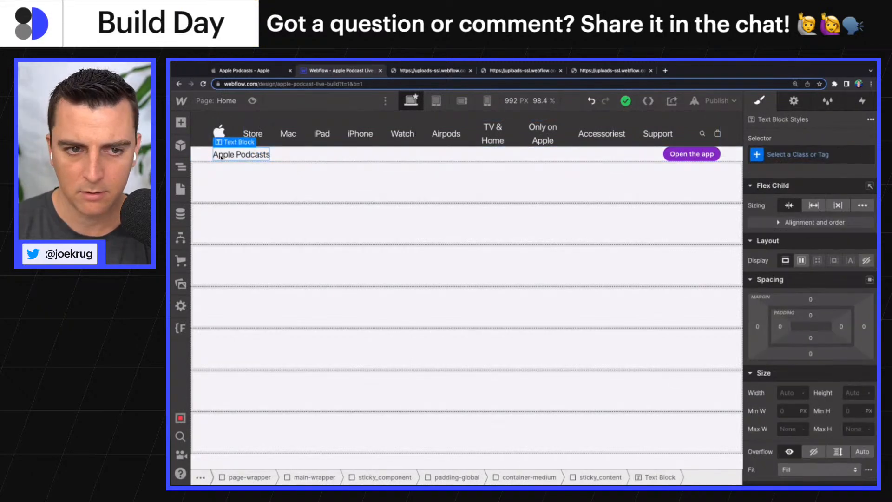
{"action": "key", "text": "Up"}
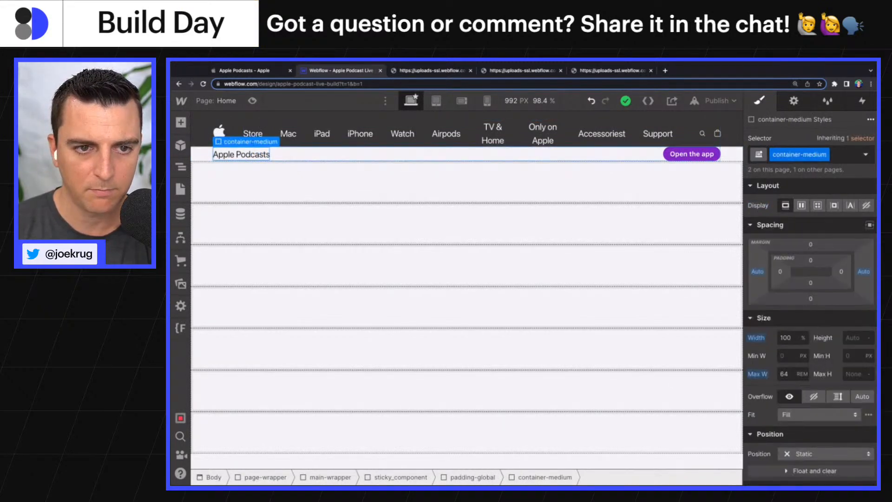
{"action": "key", "text": "Up"}
{"action": "key", "text": "Up"}
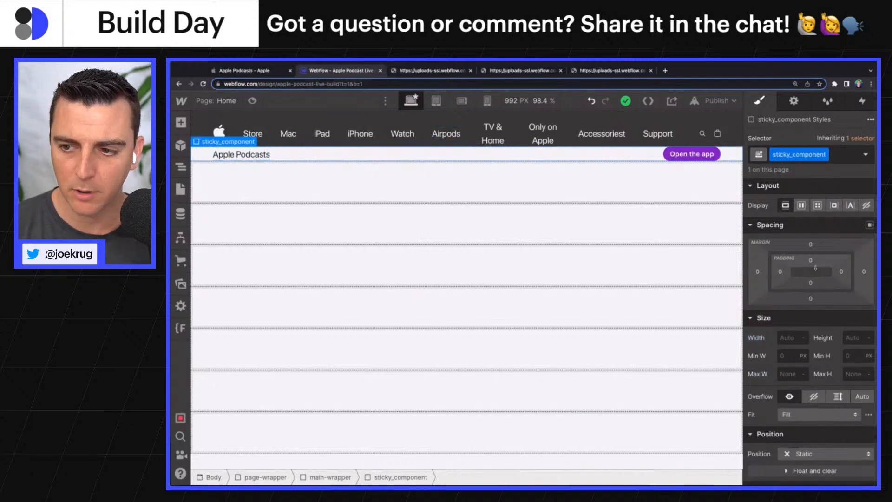
{"action": "left_click", "coordinate": [811, 260]}
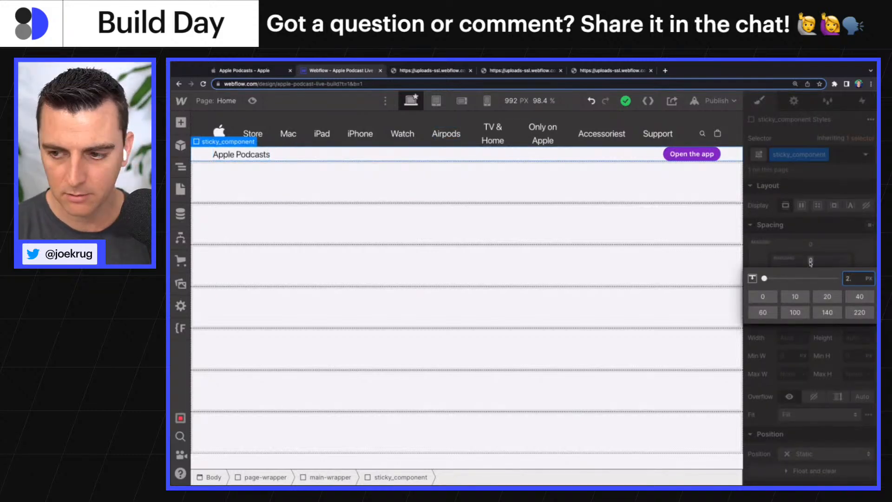
{"action": "type", "text": "1.5rem"}
{"action": "key", "text": "Return"}
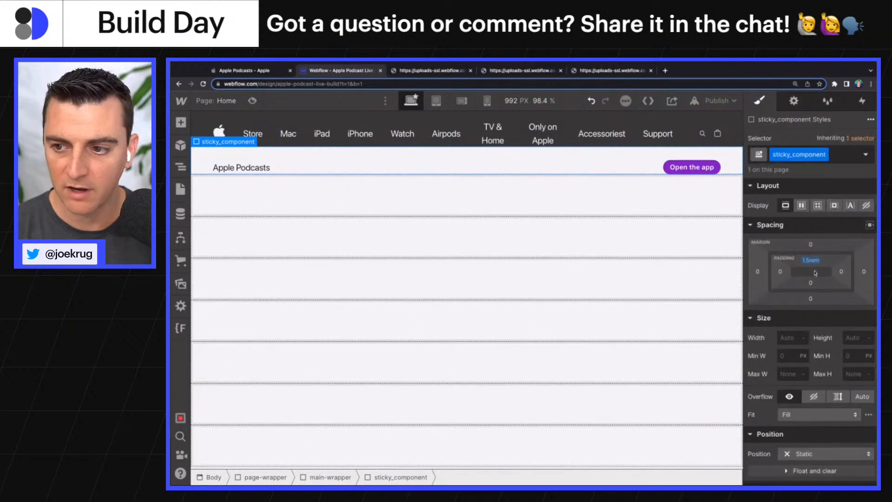
{"action": "left_click_drag", "start_coordinate": [816, 259], "coordinate": [816, 260]}
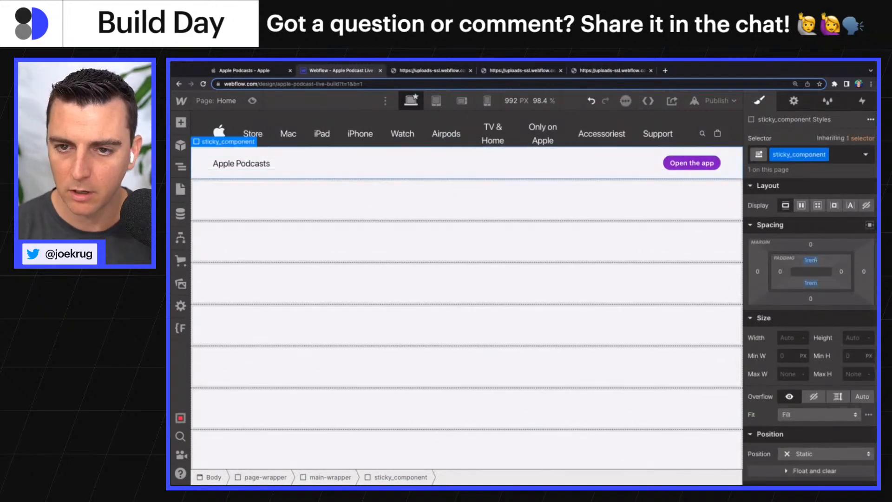
Check the title style on the original Apple Podcasts page and apply the heading-style-h4 class to the sticky bar's title text
{"action": "left_click", "coordinate": [278, 67]}
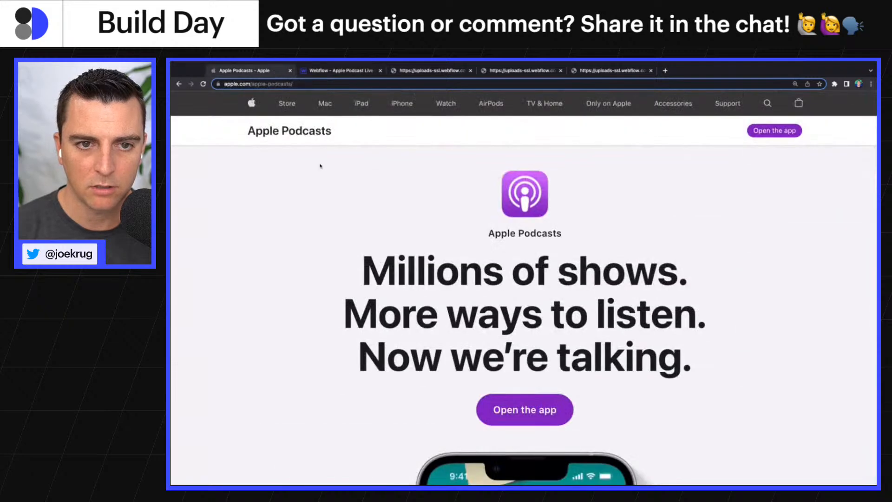
{"action": "left_click", "coordinate": [341, 71]}
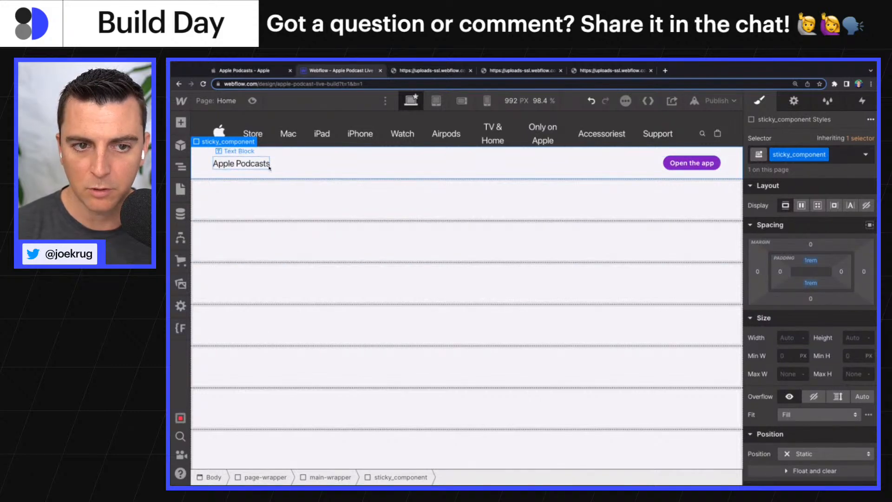
{"action": "left_click", "coordinate": [268, 165]}
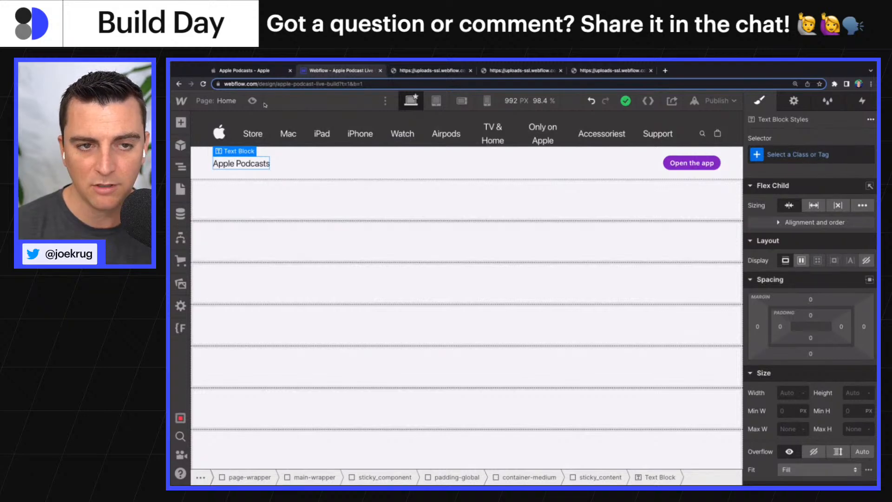
{"action": "left_click", "coordinate": [813, 155]}
{"action": "type", "text": "heading"}
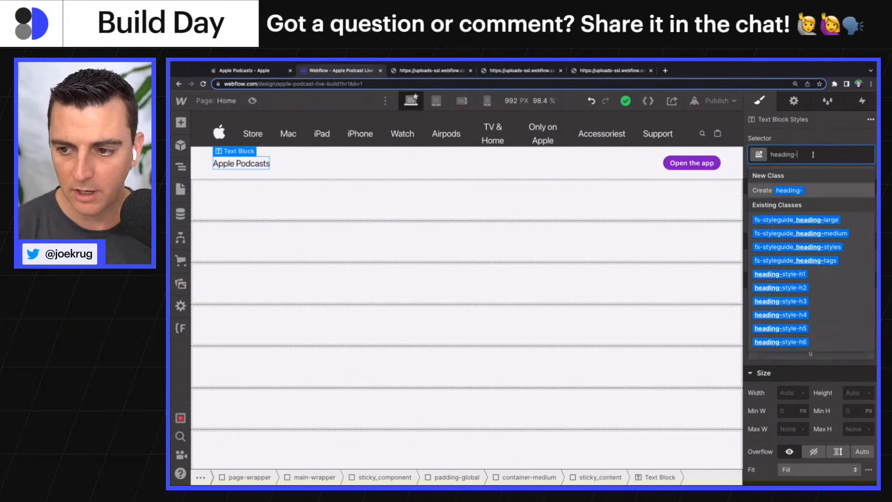
{"action": "type", "text": "-"}
{"action": "left_click", "coordinate": [781, 315]}
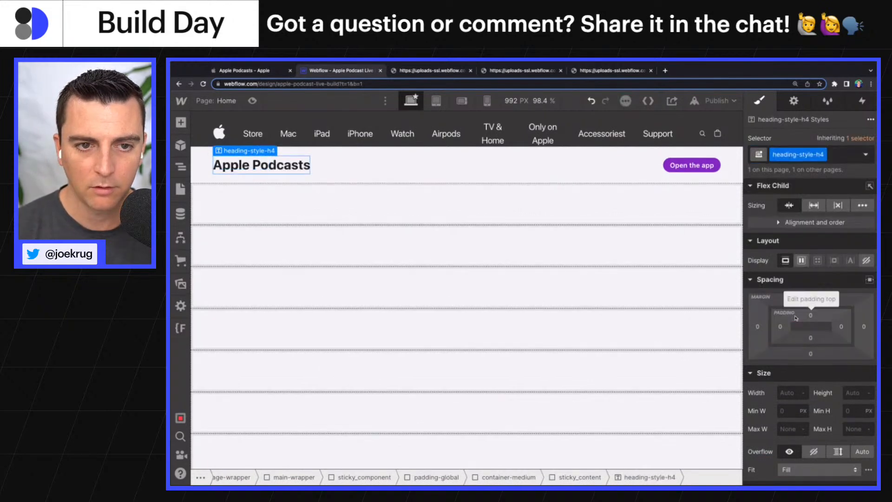
Compare the restyled sticky bar title with the original Apple Podcasts page
{"action": "left_click", "coordinate": [326, 181]}
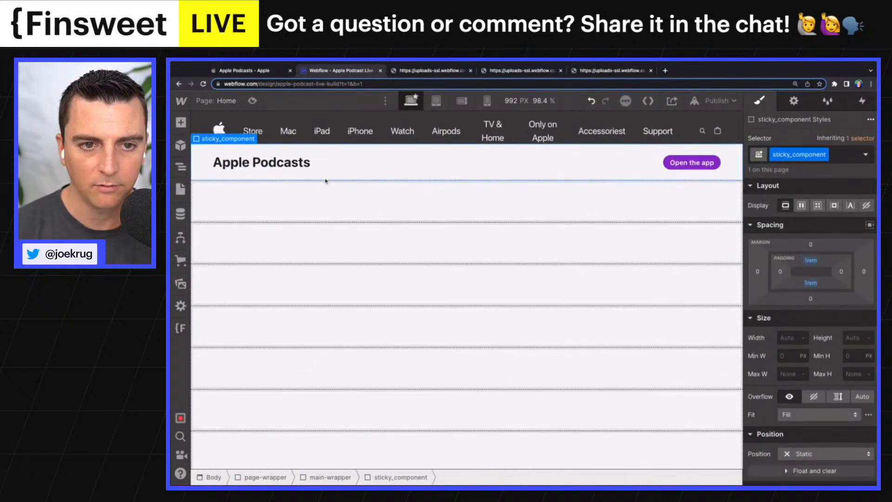
{"action": "left_click", "coordinate": [247, 71]}
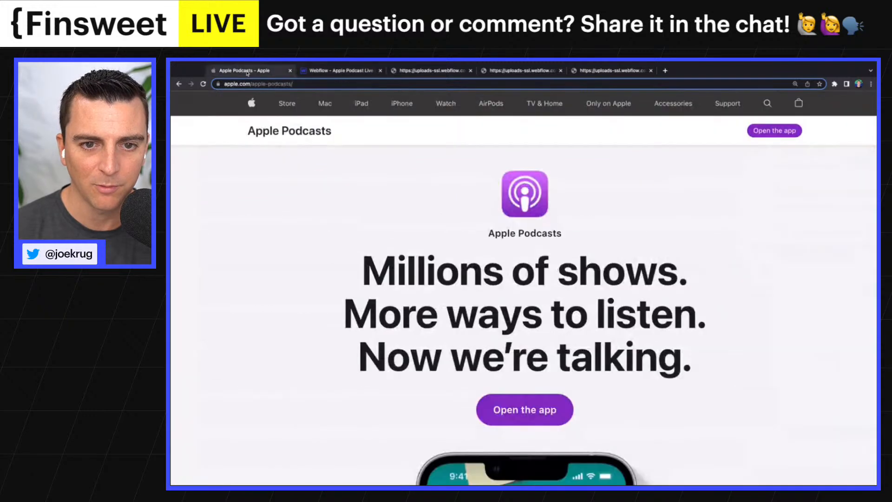
{"action": "left_click", "coordinate": [363, 71]}
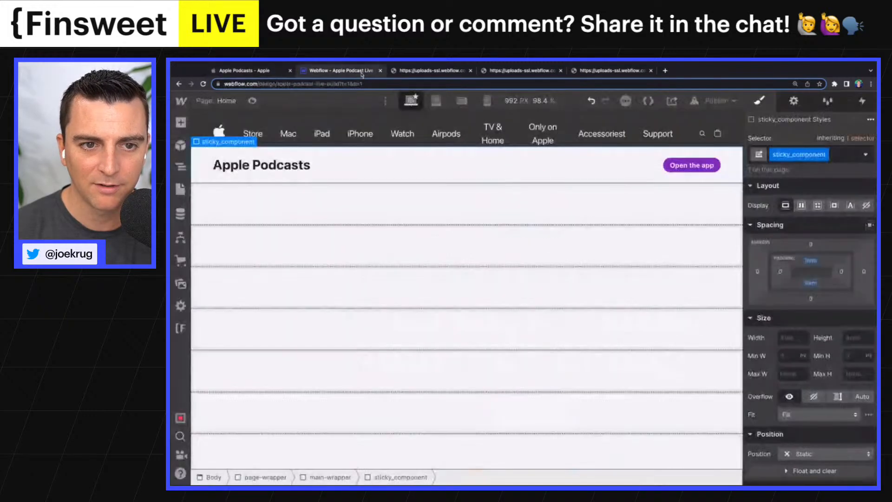
{"action": "left_click", "coordinate": [307, 167]}
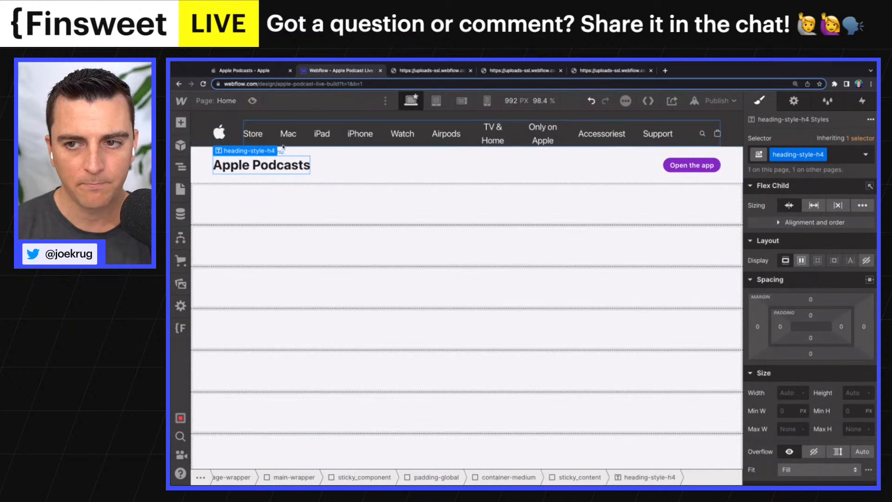
{"action": "scroll", "coordinate": [283, 147], "scroll_direction": "down", "scroll_amount": 1}
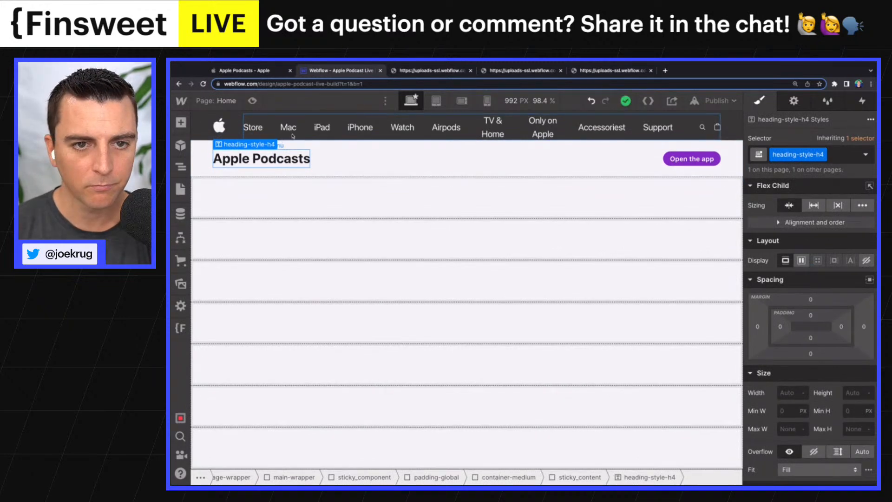
Set the font size of the nav_link class to 0.75 rem
{"action": "left_click", "coordinate": [292, 134]}
{"action": "scroll", "coordinate": [772, 371], "scroll_direction": "down", "scroll_amount": 4}
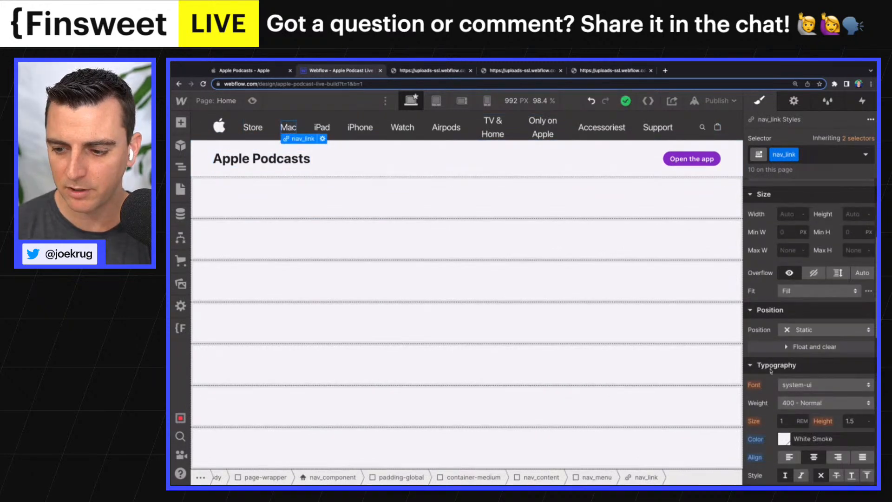
{"action": "scroll", "coordinate": [771, 370], "scroll_direction": "down", "scroll_amount": 3}
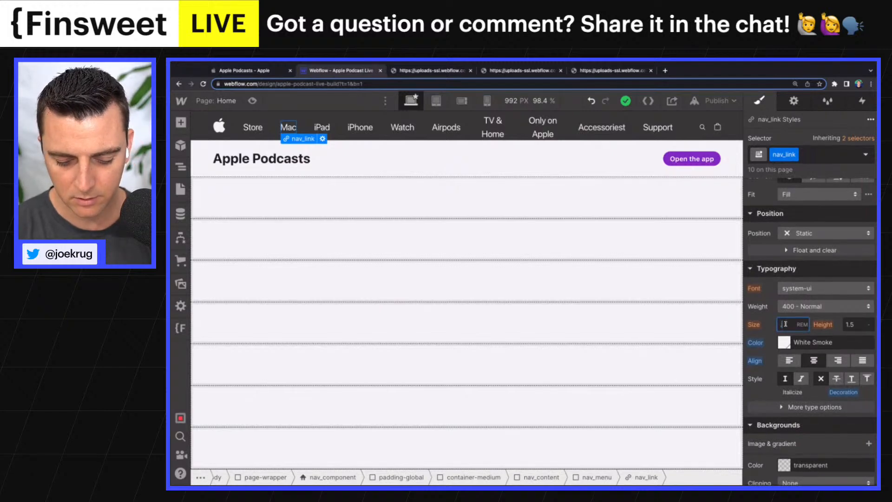
{"action": "type", "text": "0.75"}
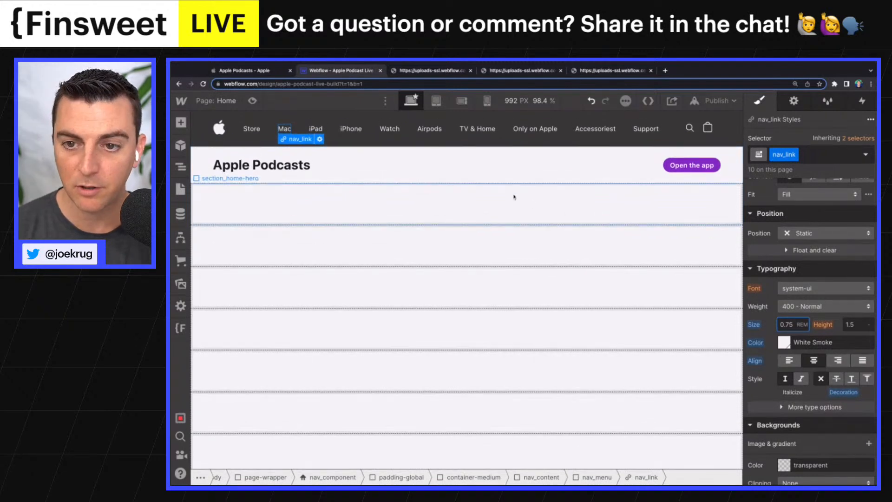
Make sticky_component sticky-positioned with a top offset of 0
{"action": "left_click", "coordinate": [539, 182]}
{"action": "scroll", "coordinate": [814, 367], "scroll_direction": "up", "scroll_amount": 3}
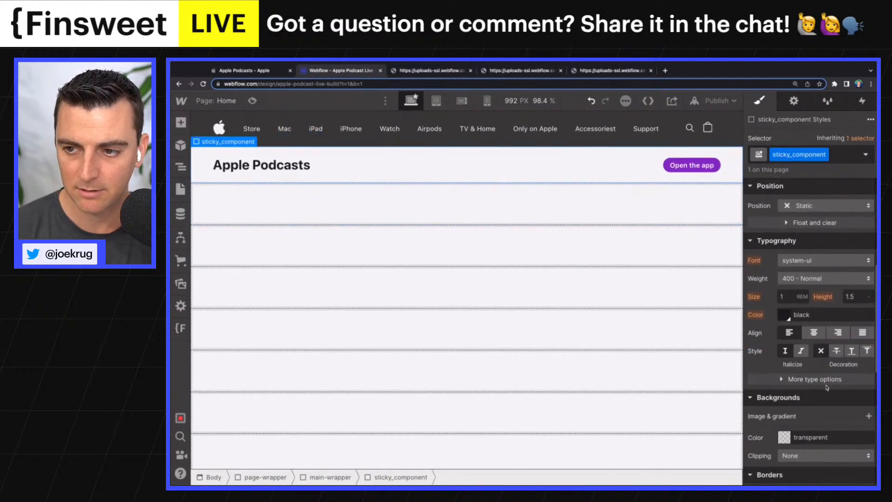
{"action": "scroll", "coordinate": [827, 387], "scroll_direction": "up", "scroll_amount": 1}
{"action": "left_click", "coordinate": [805, 267]}
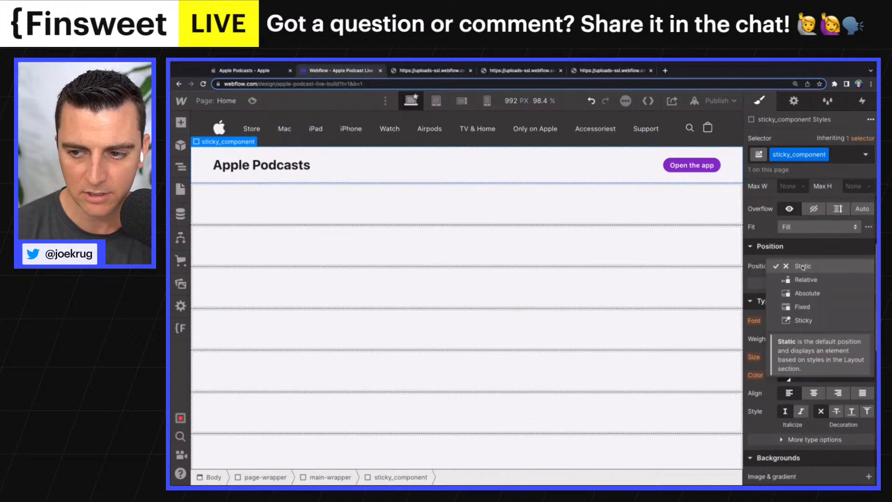
{"action": "left_click", "coordinate": [809, 320]}
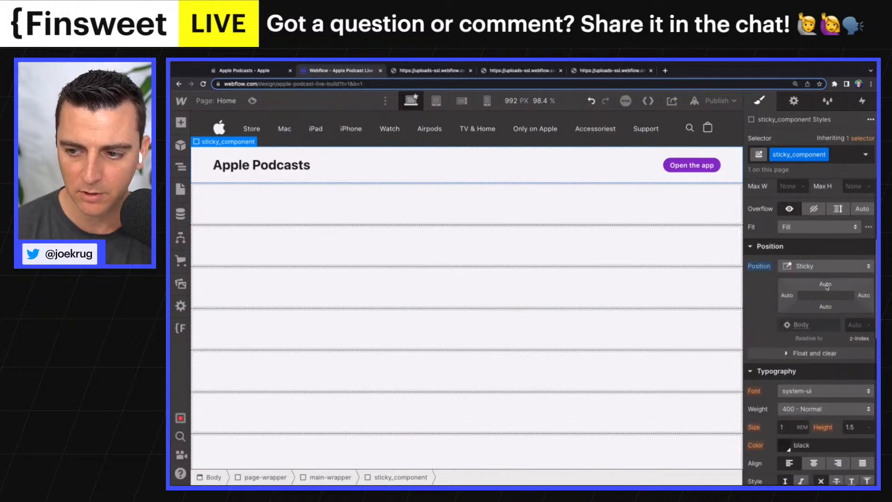
{"action": "left_click_drag", "start_coordinate": [827, 286], "coordinate": [827, 287]}
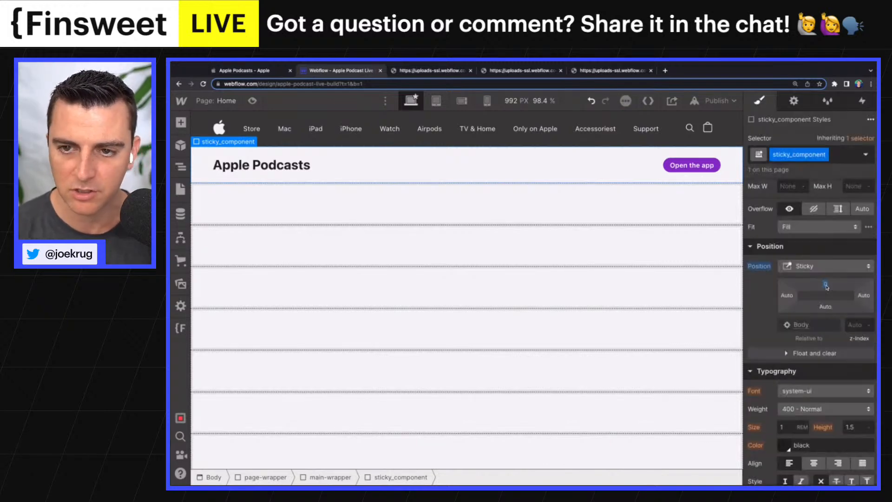
Set the height of section_home-hero to 100 rem and test the sticky bar by scrolling the page
{"action": "left_click", "coordinate": [516, 205]}
{"action": "scroll", "coordinate": [853, 331], "scroll_direction": "up", "scroll_amount": 5}
{"action": "left_click", "coordinate": [857, 338]}
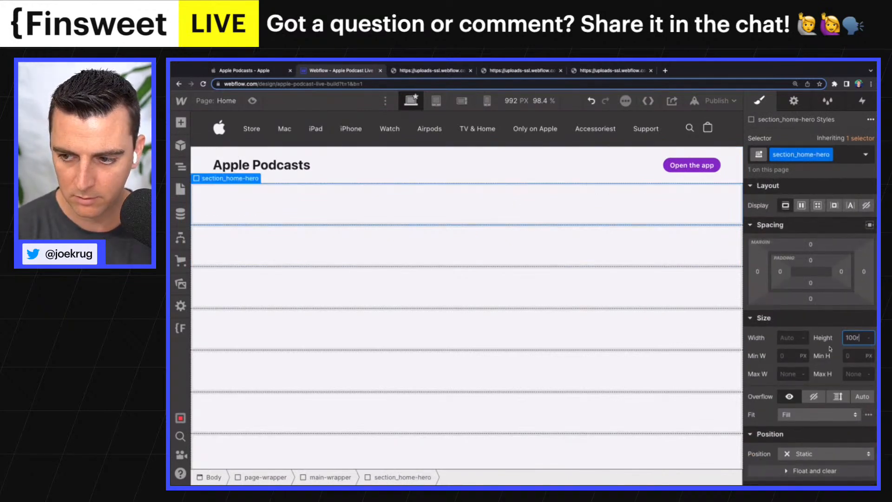
{"action": "type", "text": "100r"}
{"action": "key", "text": "Return"}
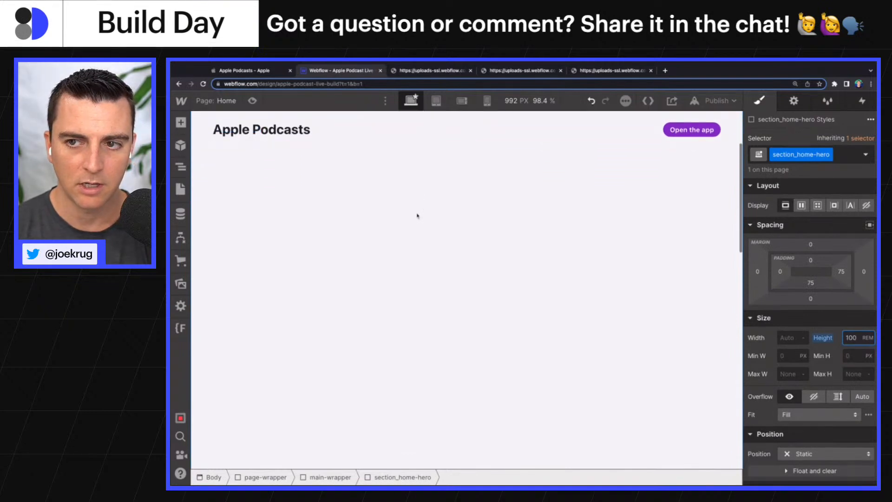
{"action": "scroll", "coordinate": [417, 215], "scroll_direction": "up", "scroll_amount": 3}
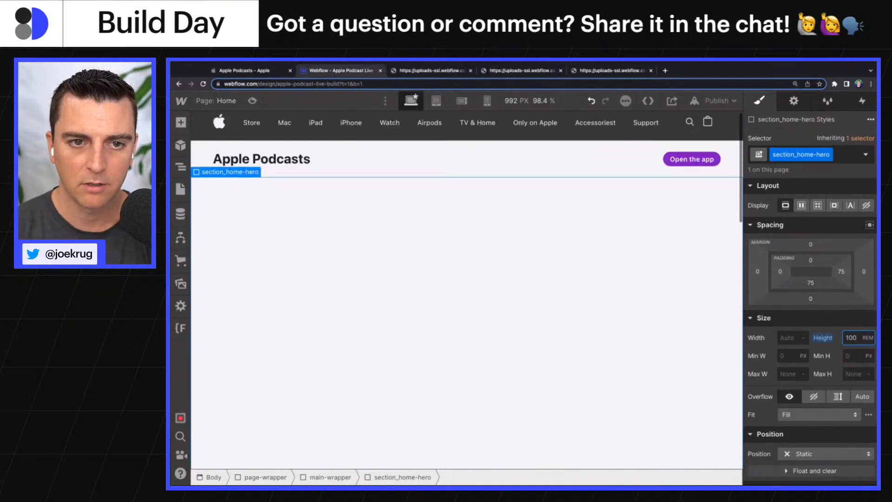
{"action": "scroll", "coordinate": [391, 181], "scroll_direction": "up", "scroll_amount": 1}
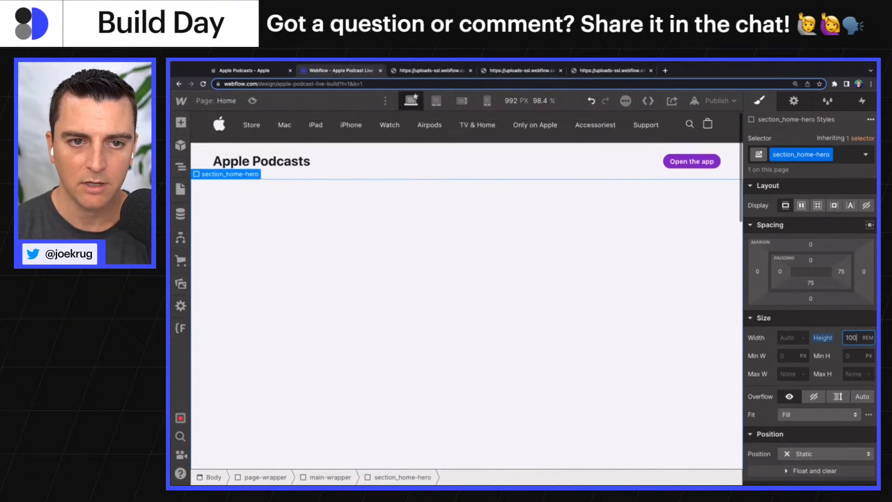
Review the position settings of sticky_component and of its parent main-wrapper
{"action": "left_click", "coordinate": [392, 181]}
{"action": "scroll", "coordinate": [835, 442], "scroll_direction": "down", "scroll_amount": 5}
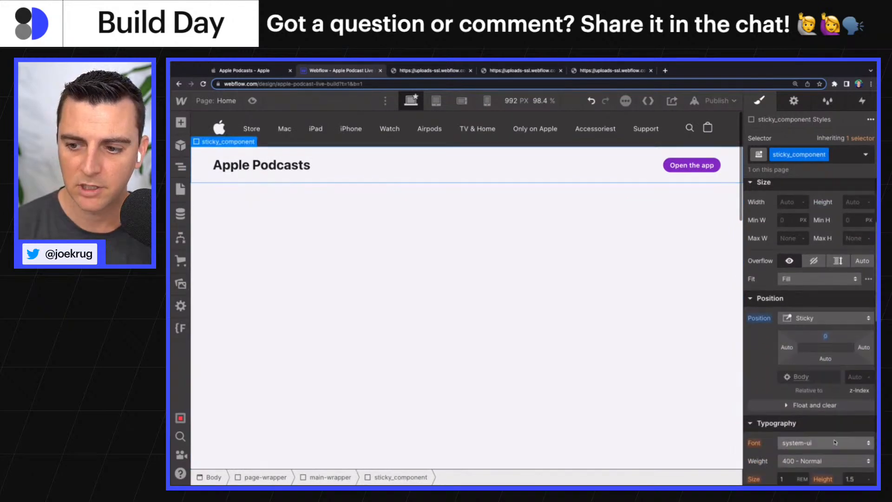
{"action": "key", "text": "ctrl+minus"}
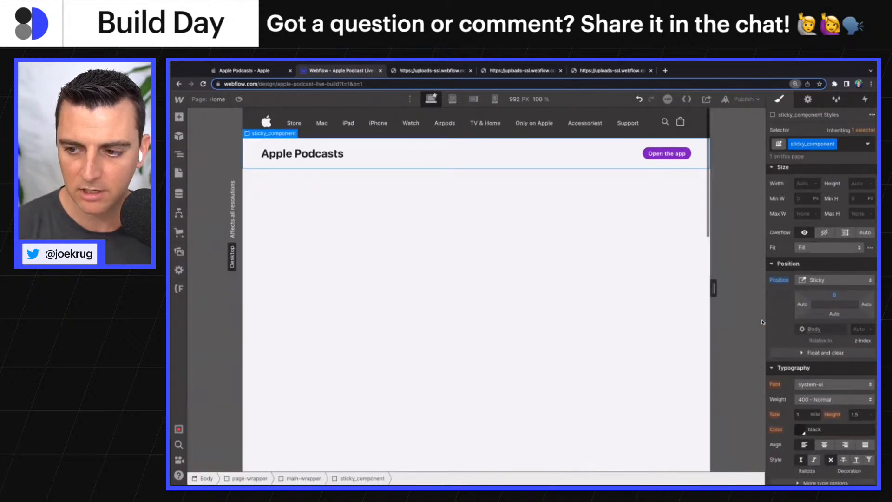
{"action": "key", "text": "ctrl+plus"}
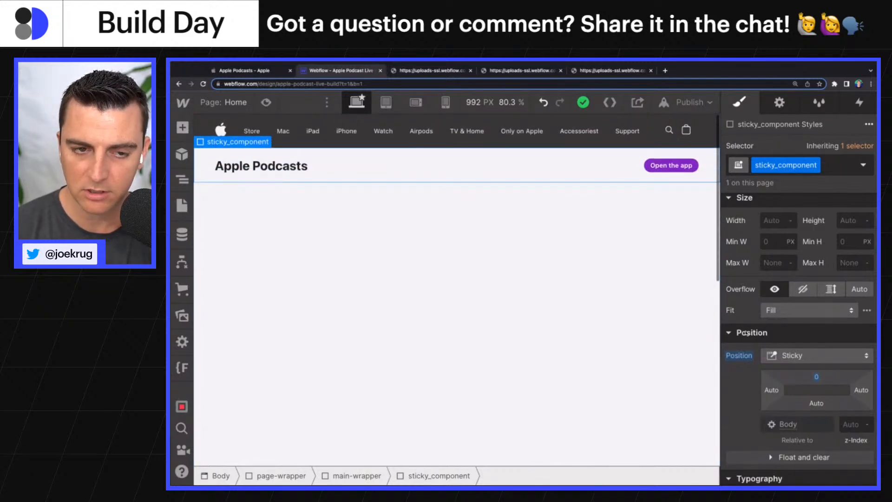
{"action": "left_click", "coordinate": [333, 178]}
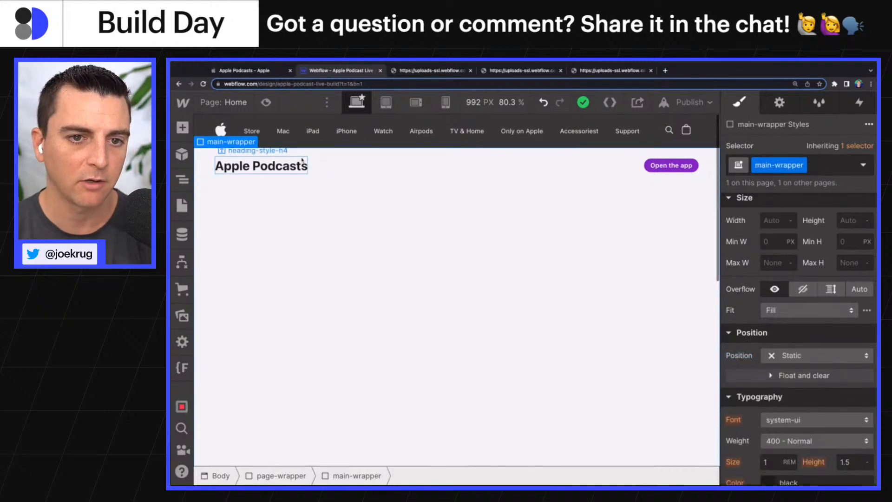
Scroll the reference Apple Podcasts page to examine how its sticky bar looks, and return to the Webflow project
{"action": "left_click", "coordinate": [244, 70]}
{"action": "scroll", "coordinate": [492, 345], "scroll_direction": "down", "scroll_amount": 5}
{"action": "scroll", "coordinate": [491, 344], "scroll_direction": "up", "scroll_amount": 5}
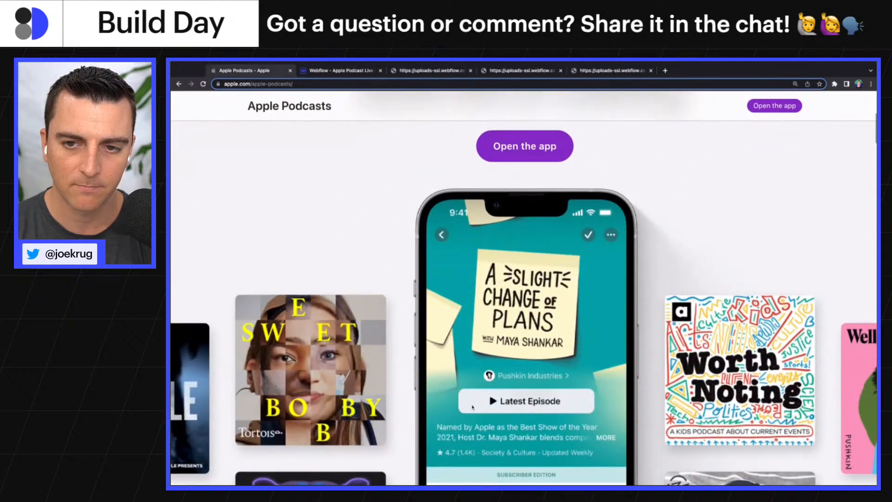
{"action": "left_click", "coordinate": [306, 71]}
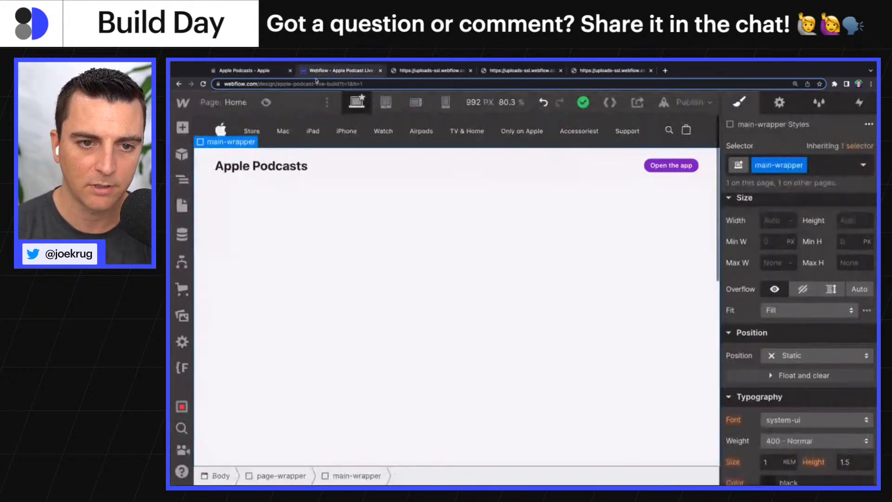
Reset the custom height on section_home-hero
{"action": "left_click", "coordinate": [228, 180]}
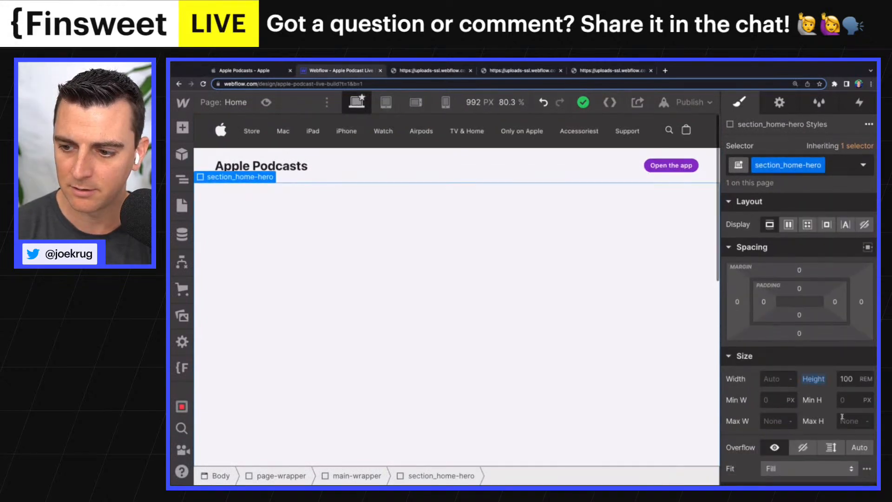
{"action": "left_click", "coordinate": [814, 378]}
{"action": "left_click", "coordinate": [769, 397]}
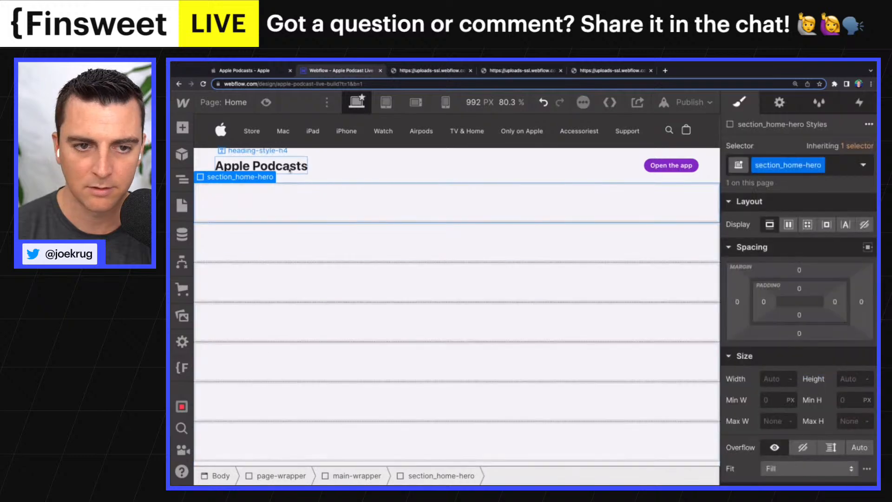
Give sticky_component a solid bottom border 1 px wide in the grey colour #aaa
{"action": "left_click", "coordinate": [330, 180]}
{"action": "scroll", "coordinate": [838, 316], "scroll_direction": "down", "scroll_amount": 10}
{"action": "key", "text": "Up"}
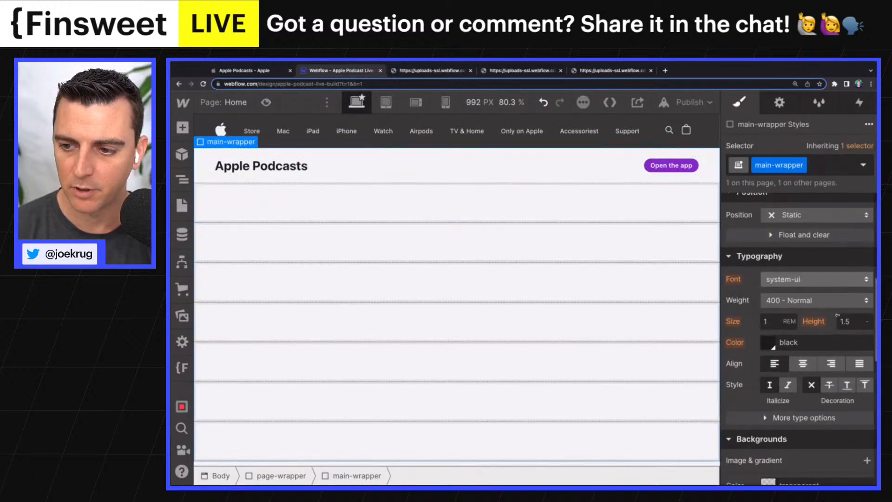
{"action": "scroll", "coordinate": [837, 315], "scroll_direction": "up", "scroll_amount": 5}
{"action": "left_click", "coordinate": [696, 179]}
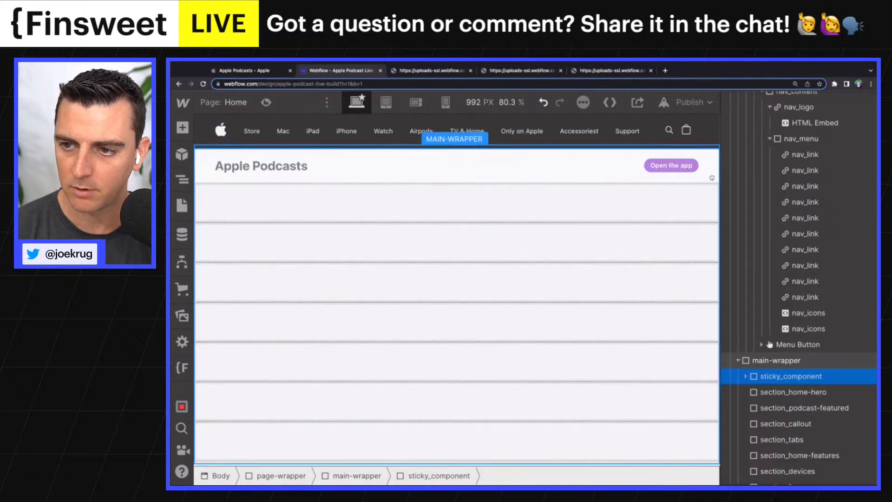
{"action": "scroll", "coordinate": [796, 315], "scroll_direction": "down", "scroll_amount": 6}
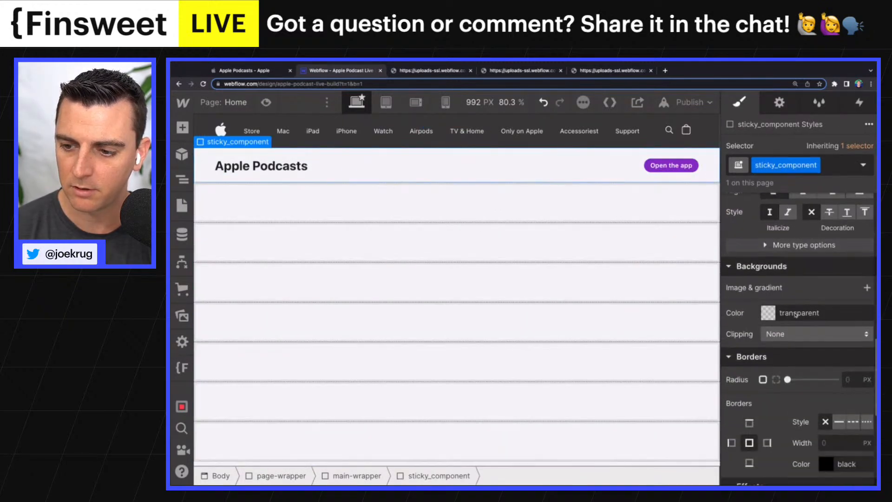
{"action": "left_click", "coordinate": [833, 444]}
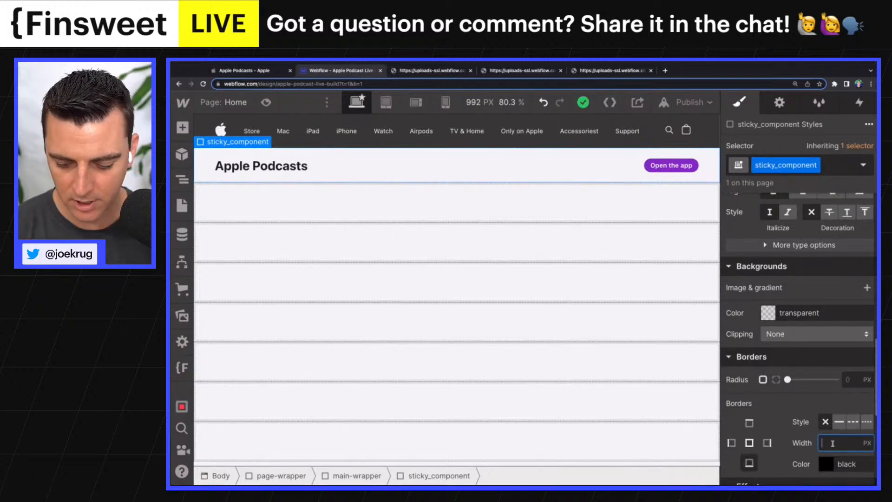
{"action": "type", "text": "1"}
{"action": "left_click", "coordinate": [826, 466]}
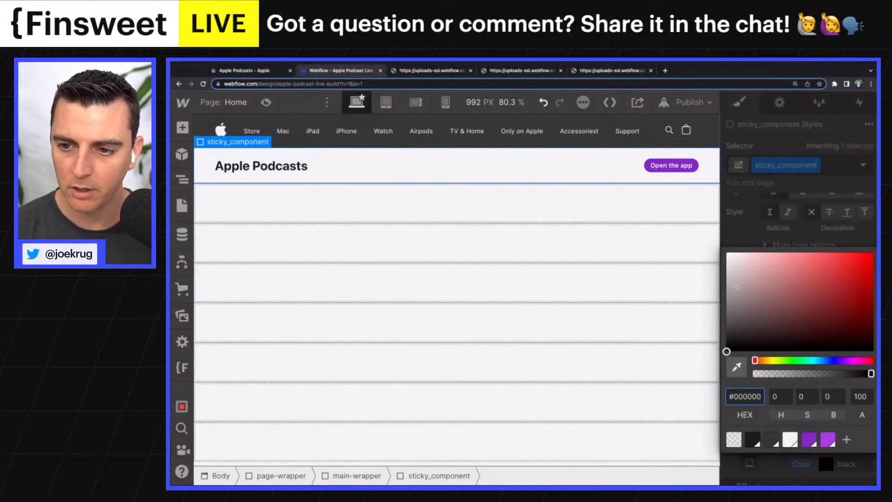
{"action": "left_click_drag", "start_coordinate": [738, 287], "coordinate": [734, 286]}
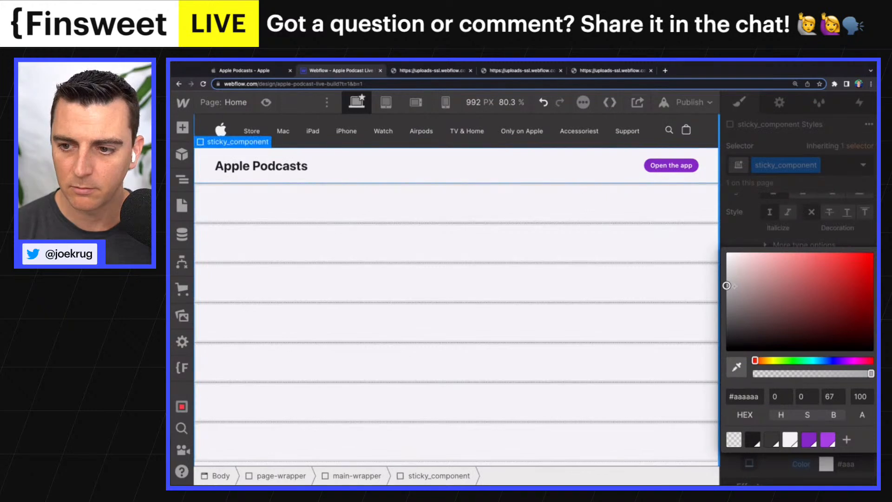
{"action": "left_click", "coordinate": [759, 228]}
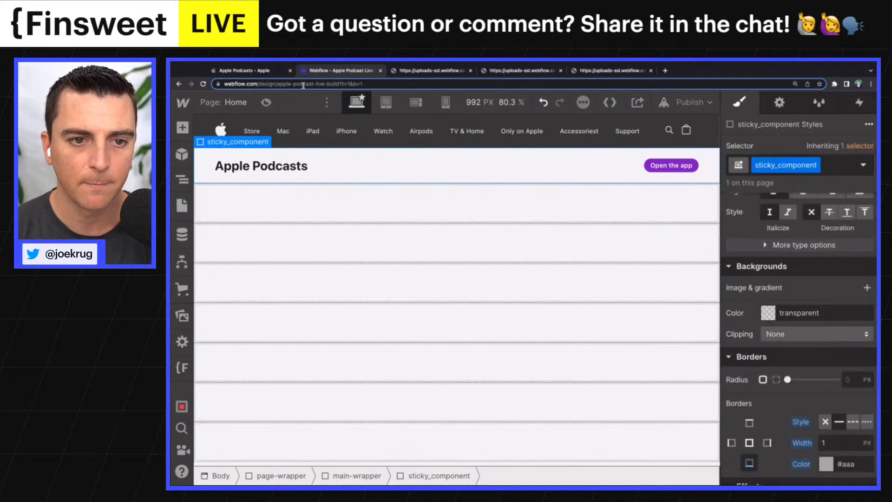
Add a div block inside section_home-hero and give it the existing padding-global class
{"action": "left_click", "coordinate": [259, 216]}
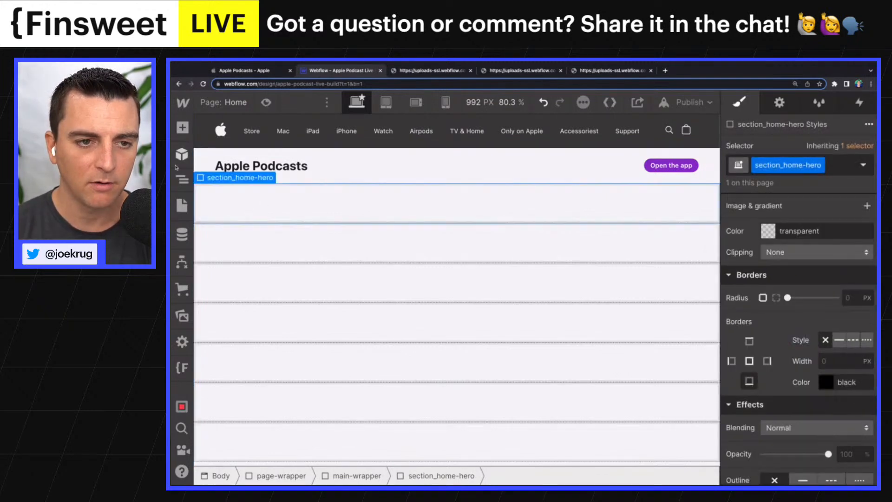
{"action": "left_click", "coordinate": [182, 179]}
{"action": "scroll", "coordinate": [253, 382], "scroll_direction": "down", "scroll_amount": 2}
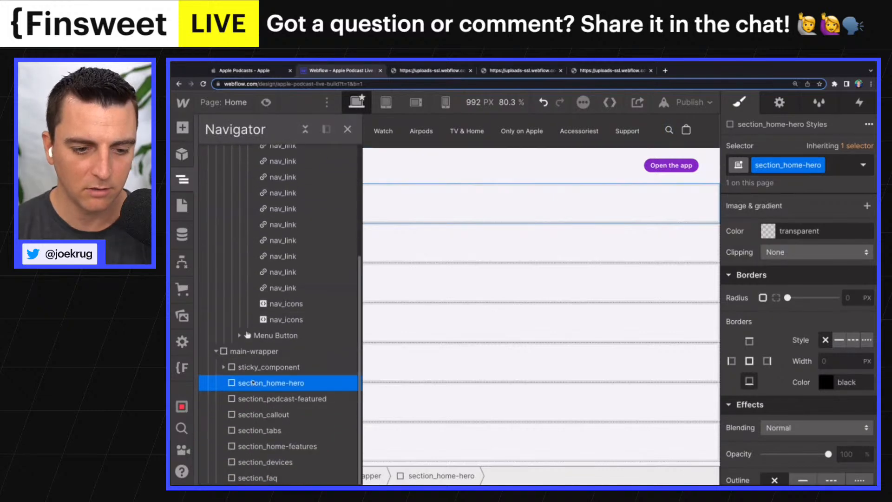
{"action": "key", "text": "a"}
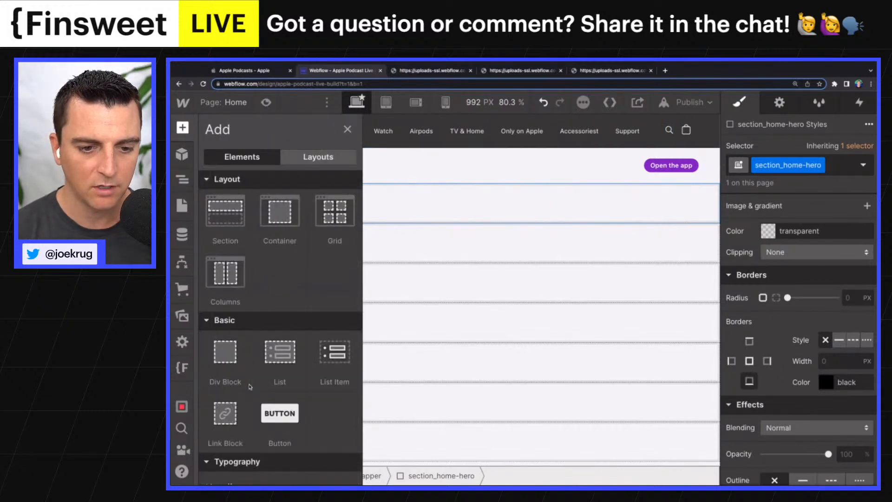
{"action": "left_click", "coordinate": [224, 355]}
{"action": "left_click", "coordinate": [810, 164]}
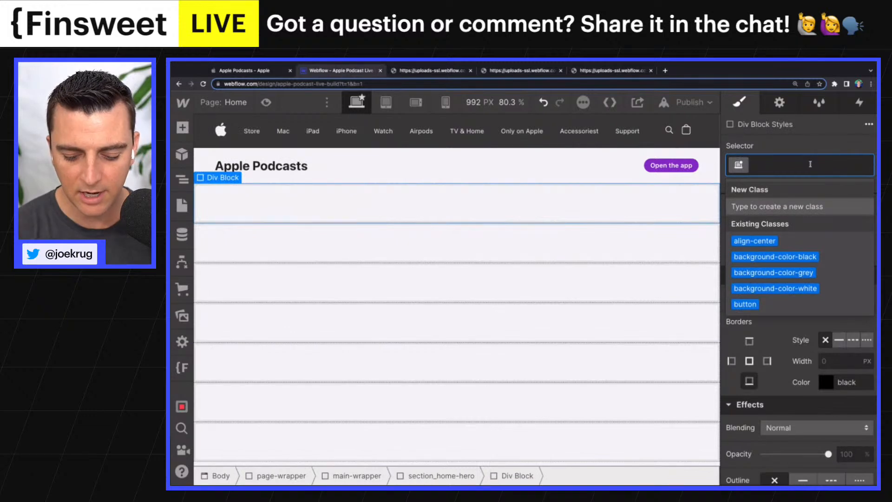
{"action": "type", "text": "padding-g"}
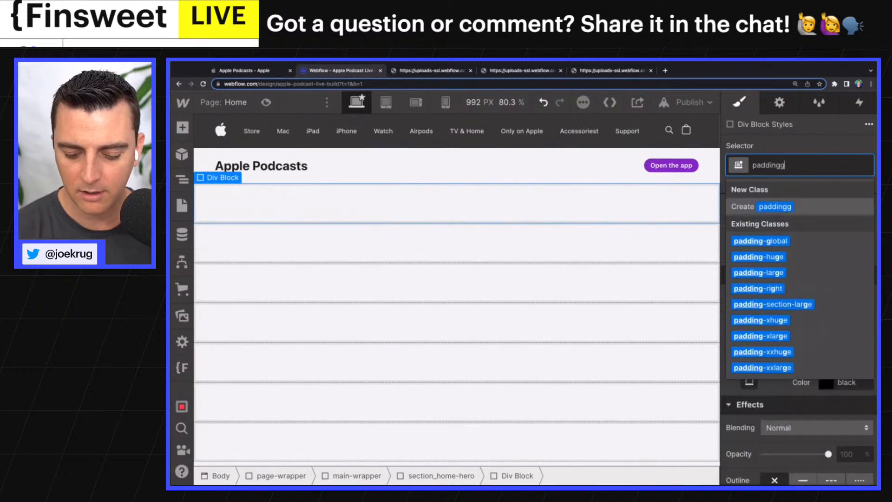
{"action": "type", "text": "lo"}
{"action": "key", "text": "Down"}
{"action": "key", "text": "Return"}
Nest a div block inside the hero's padding-global and assign it the existing container-small class
{"action": "key", "text": "a"}
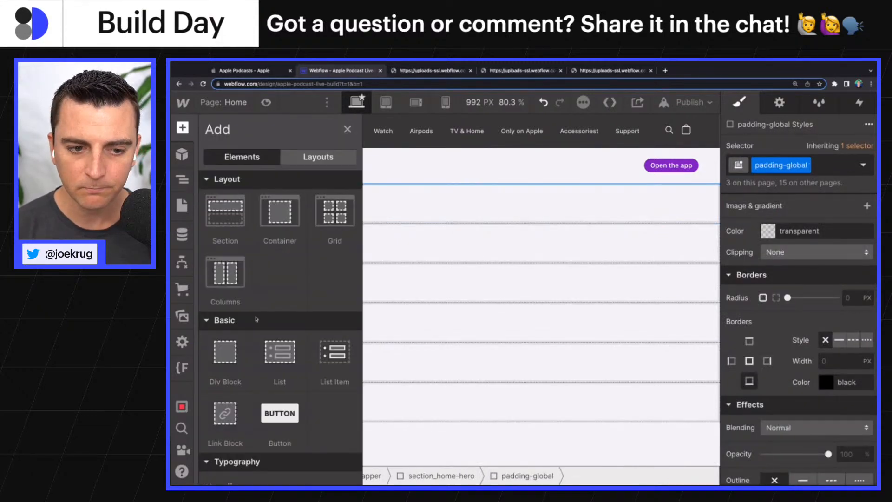
{"action": "left_click", "coordinate": [223, 356]}
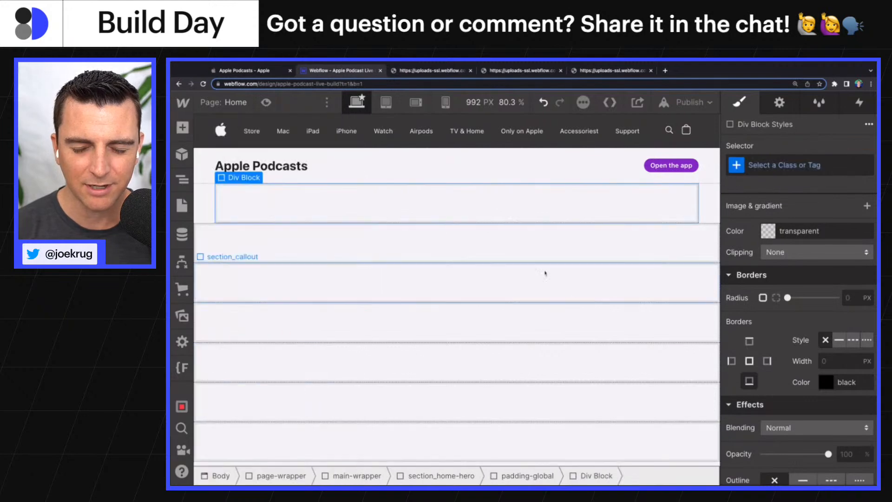
{"action": "left_click", "coordinate": [790, 166]}
{"action": "type", "text": "container-s"}
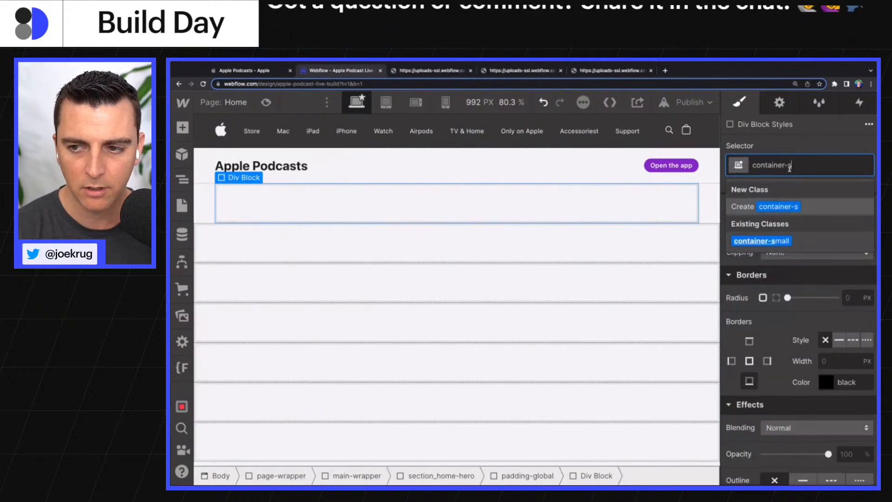
{"action": "key", "text": "Down"}
{"action": "key", "text": "Return"}
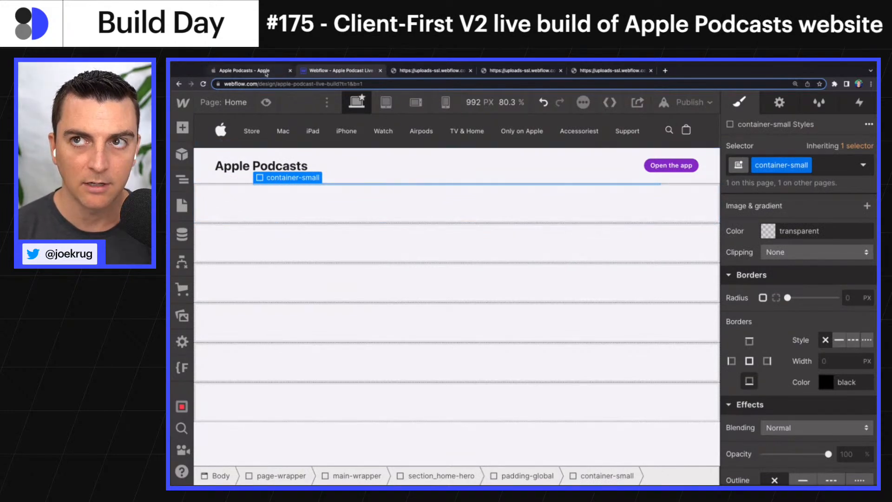
Nest a div block inside container-small and assign it the existing padding-section-large class
{"action": "key", "text": "a"}
{"action": "left_click", "coordinate": [225, 353]}
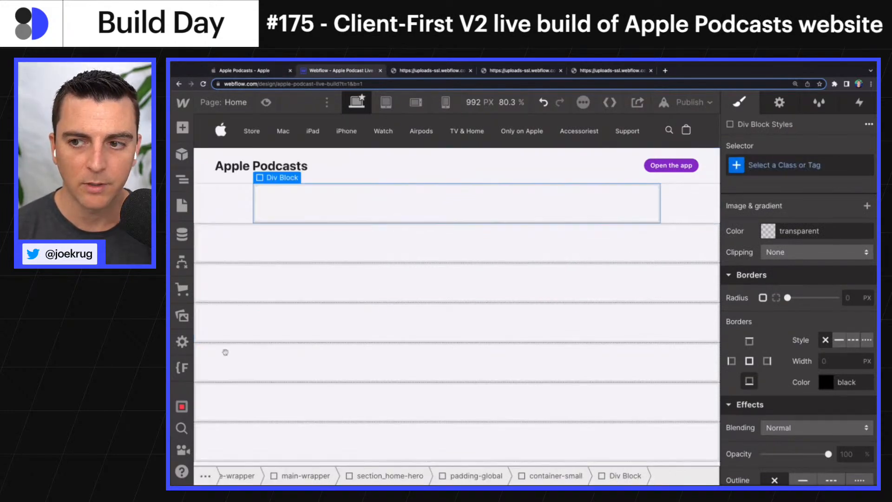
{"action": "left_click", "coordinate": [789, 165]}
{"action": "type", "text": "sectionpad"}
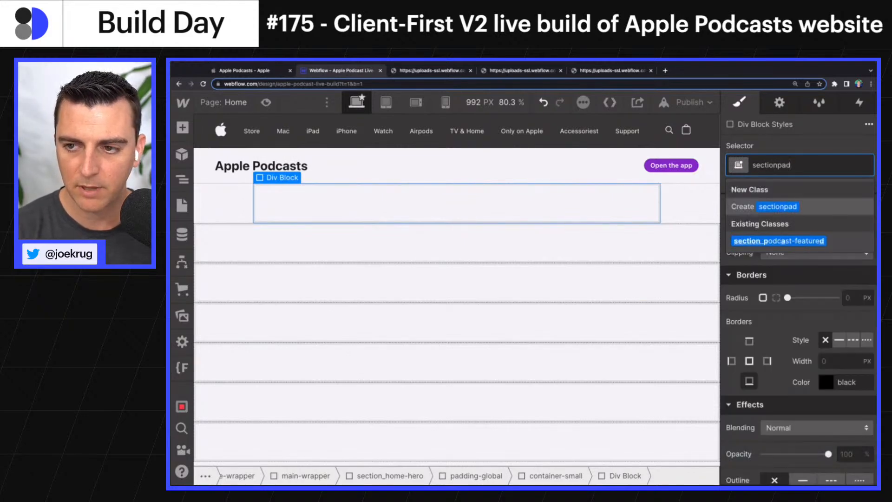
{"action": "key", "text": "super+a"}
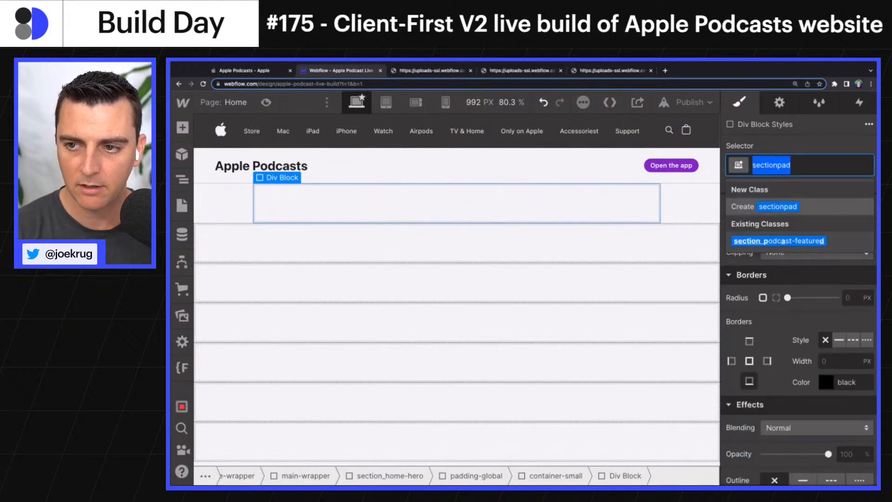
{"action": "type", "text": "padding-se"}
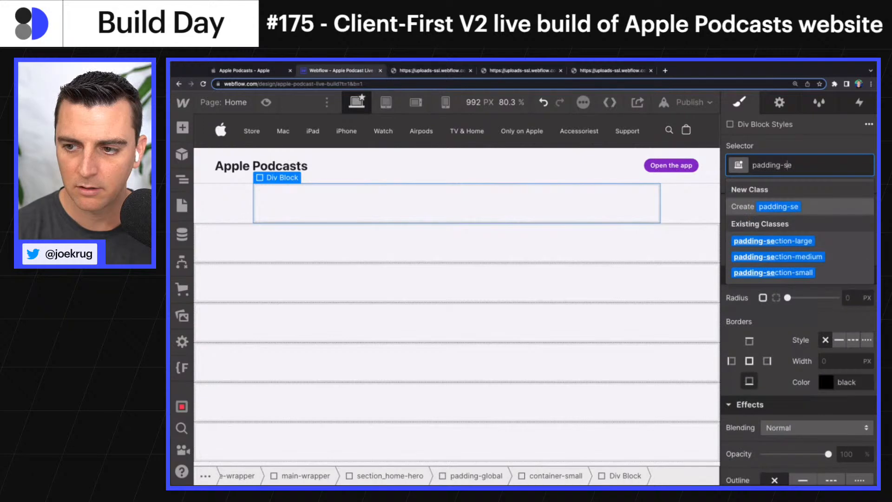
{"action": "key", "text": "Down"}
{"action": "key", "text": "Return"}
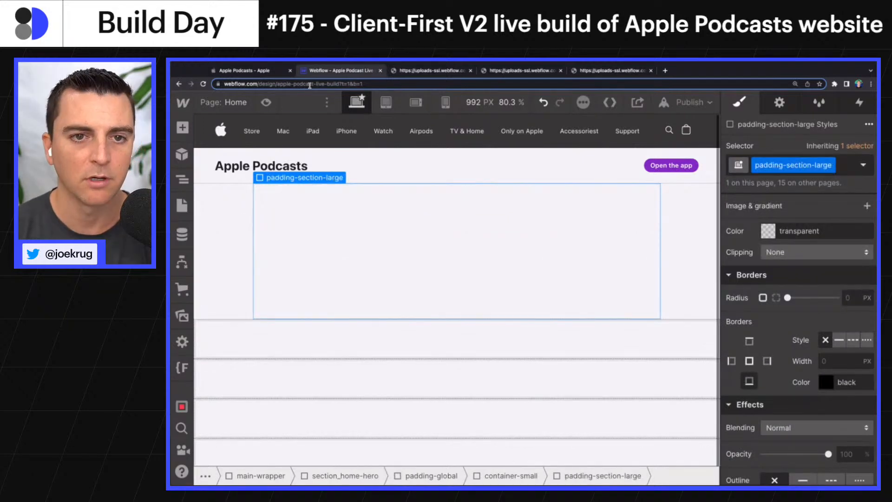
Compare the hero spacing with the reference page and replace the padding-section-large class with padding-section-small
{"action": "left_click", "coordinate": [263, 74]}
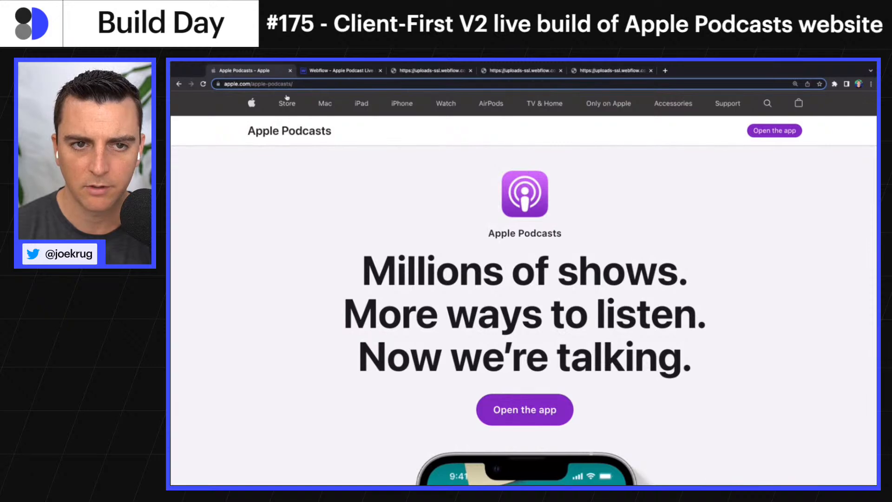
{"action": "left_click", "coordinate": [328, 71]}
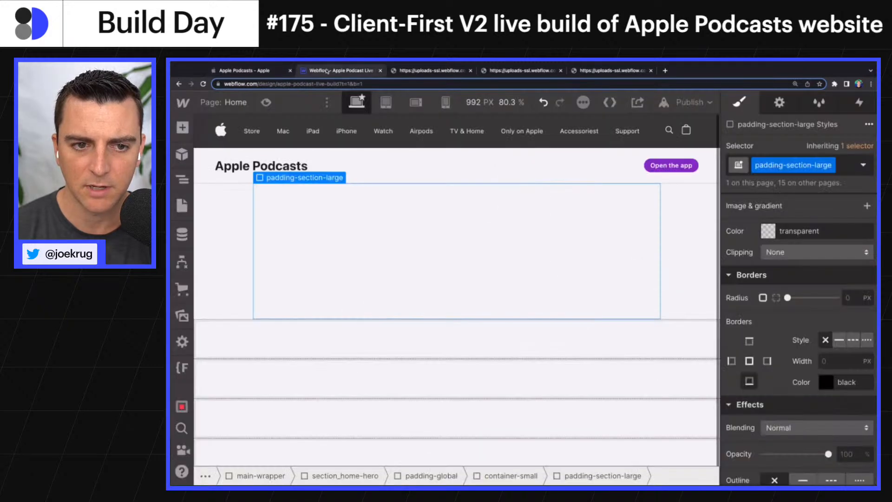
{"action": "left_click", "coordinate": [847, 169]}
{"action": "key", "text": "BackSpace"}
{"action": "type", "text": "padd"}
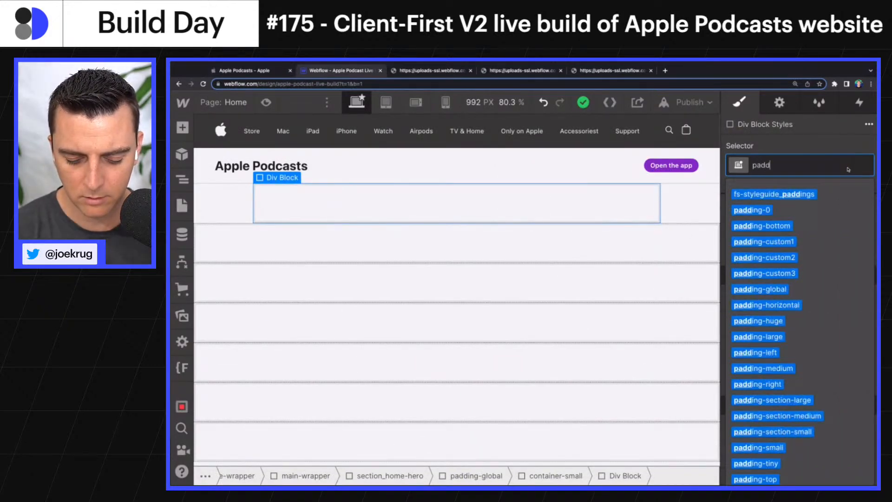
{"action": "type", "text": "ing-section-small"}
{"action": "key", "text": "Return"}
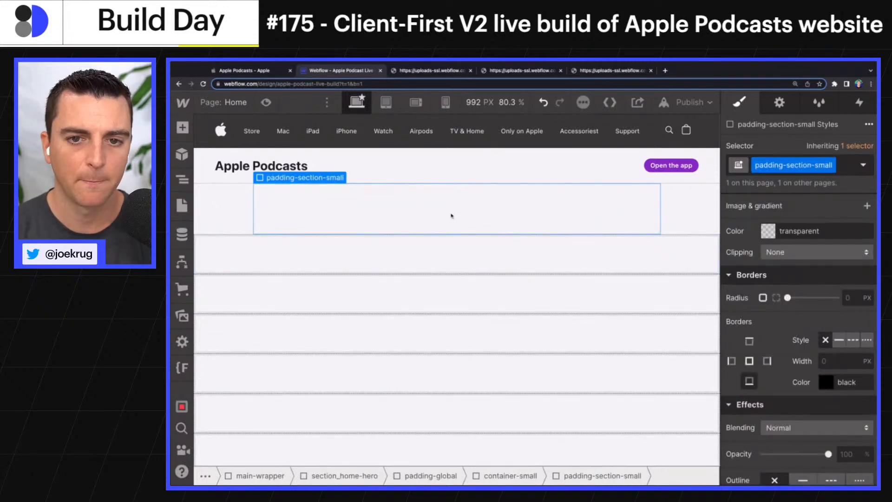
Check the hero on the reference page and move padding-section-small out of container-small, directly into padding-global
{"action": "left_click", "coordinate": [266, 70]}
{"action": "scroll", "coordinate": [525, 288], "scroll_direction": "down", "scroll_amount": 4}
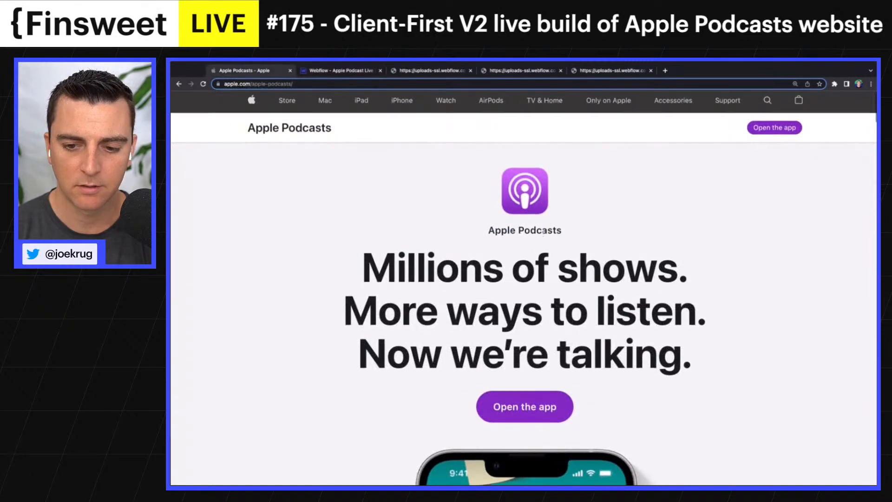
{"action": "left_click", "coordinate": [355, 73]}
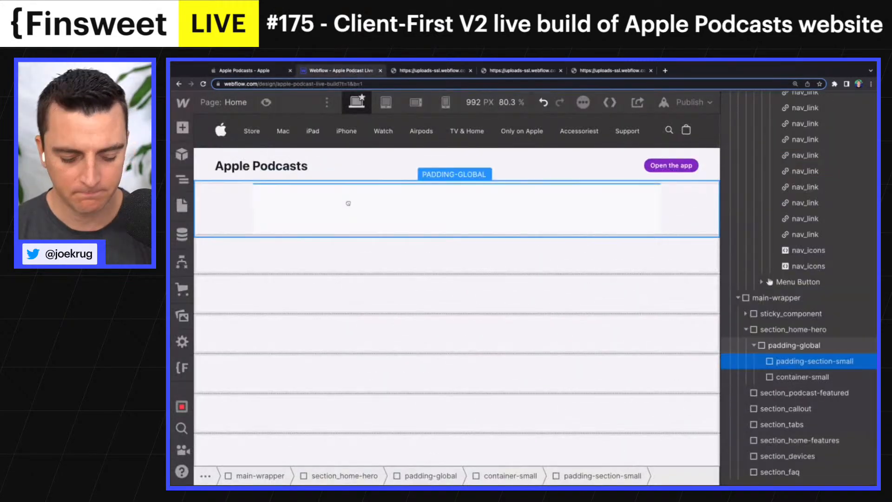
Insert an image inside padding-section-small and choose the purple podcast logo PNG from the assets
{"action": "key", "text": "a"}
{"action": "scroll", "coordinate": [245, 411], "scroll_direction": "down", "scroll_amount": 2}
{"action": "scroll", "coordinate": [245, 411], "scroll_direction": "down", "scroll_amount": 5}
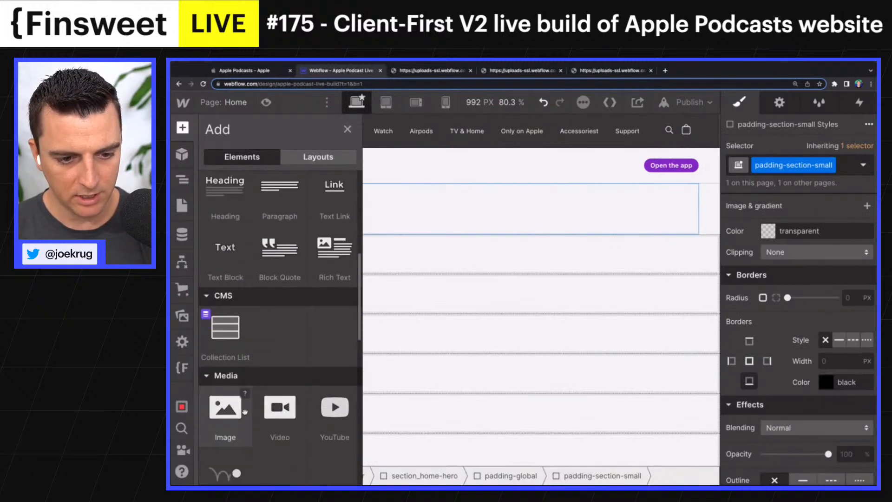
{"action": "left_click", "coordinate": [237, 410]}
{"action": "left_click", "coordinate": [311, 273]}
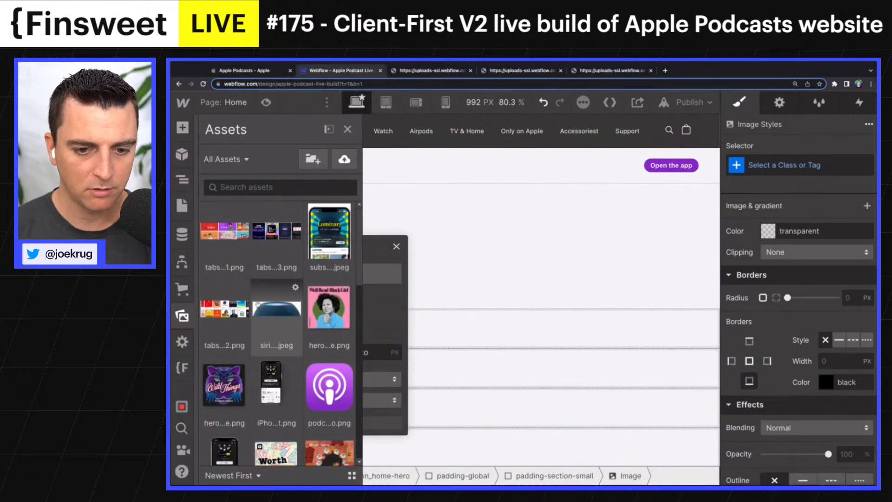
{"action": "scroll", "coordinate": [326, 358], "scroll_direction": "down", "scroll_amount": 1}
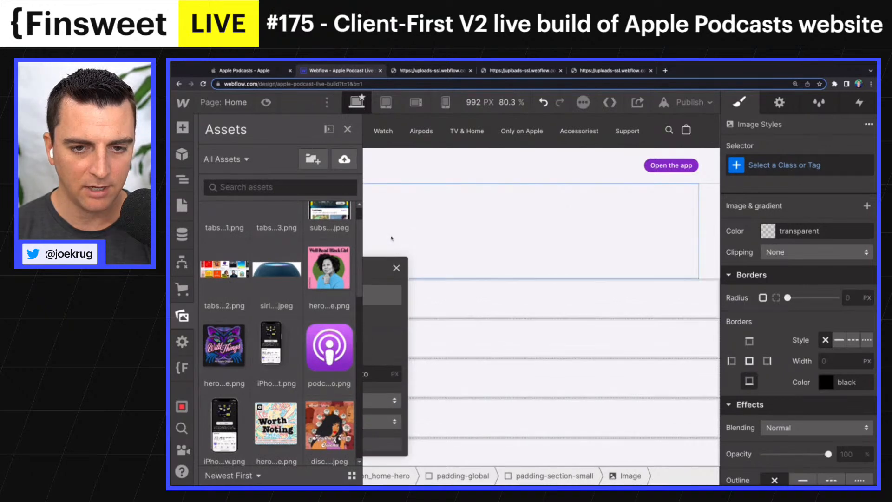
{"action": "left_click", "coordinate": [325, 357]}
Add a div block below the podcast logo inside padding-section-small and assign it the existing padding-bottom class
{"action": "key", "text": "a"}
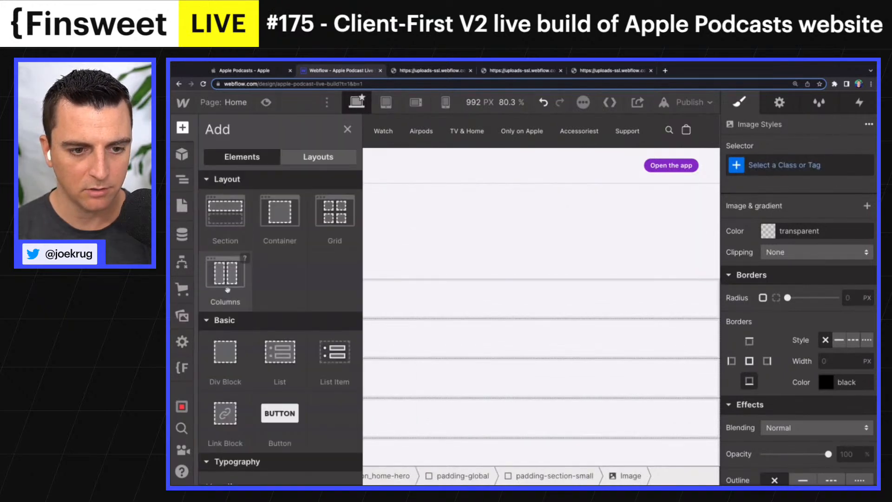
{"action": "left_click", "coordinate": [225, 362]}
{"action": "left_click", "coordinate": [779, 165]}
{"action": "type", "text": "pa"}
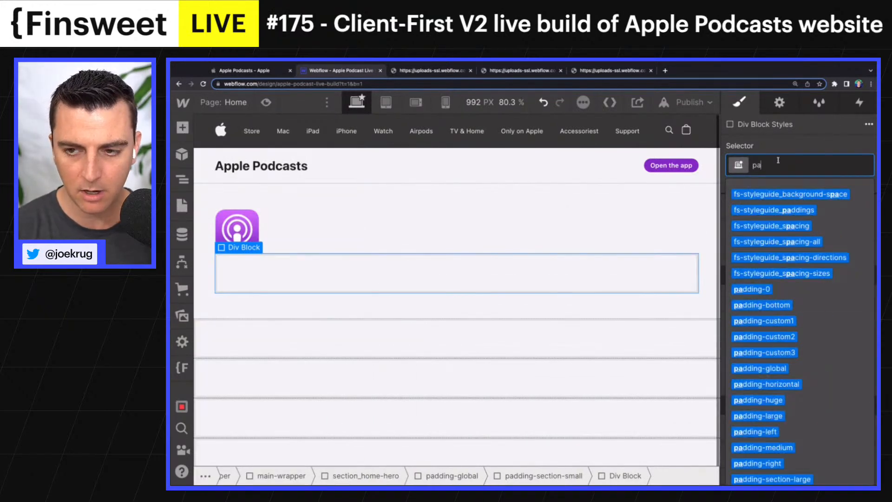
{"action": "type", "text": "ddingbo"}
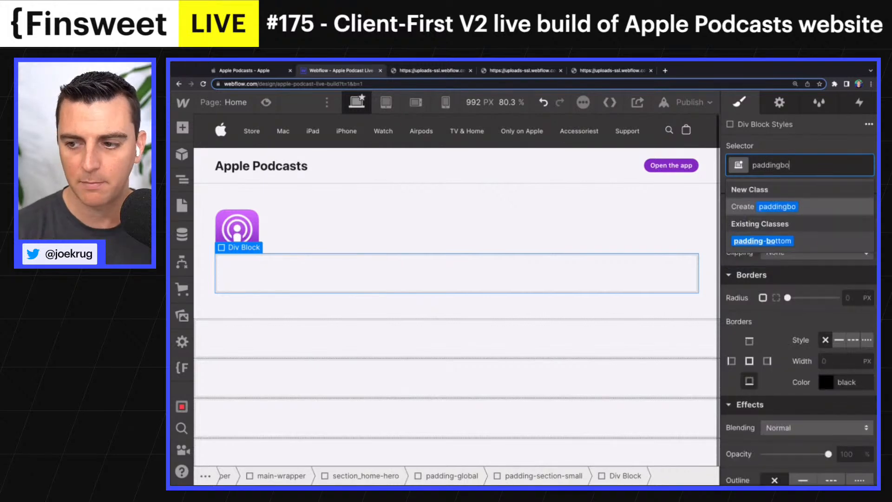
{"action": "key", "text": "Return"}
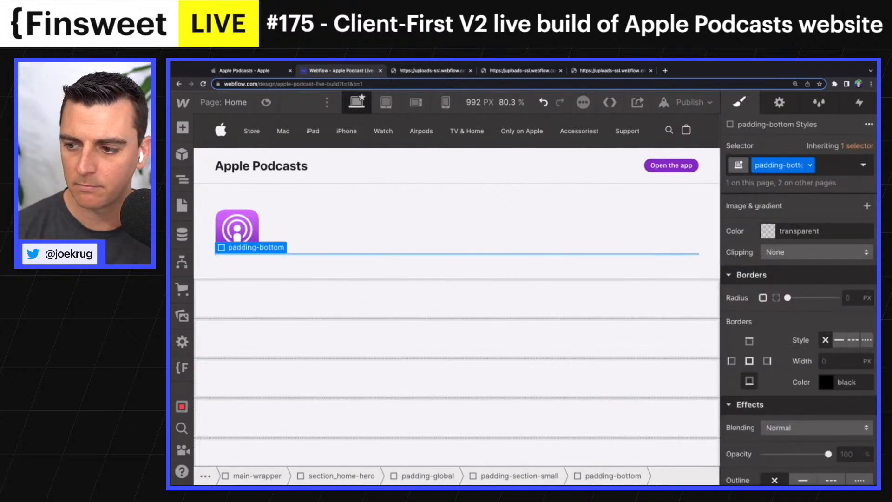
Stack the global combo class padding-small onto the padding-bottom spacer div
{"action": "left_click", "coordinate": [833, 166]}
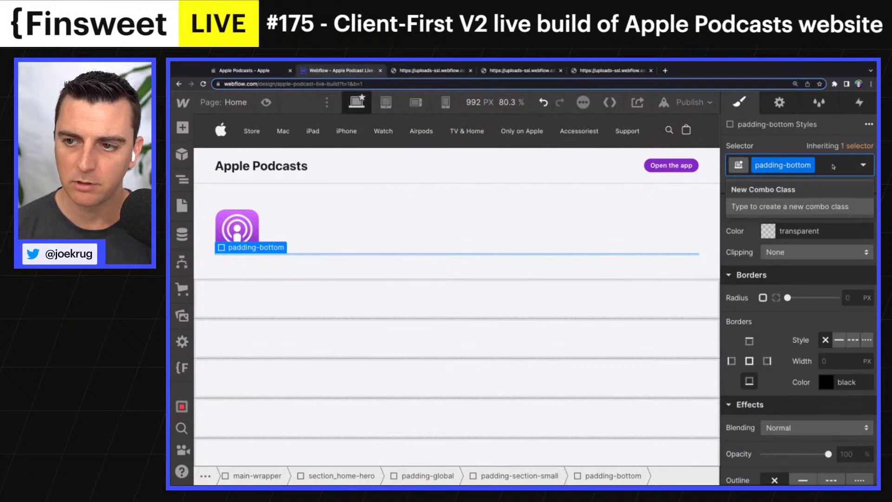
{"action": "scroll", "coordinate": [786, 261], "scroll_direction": "up", "scroll_amount": 10}
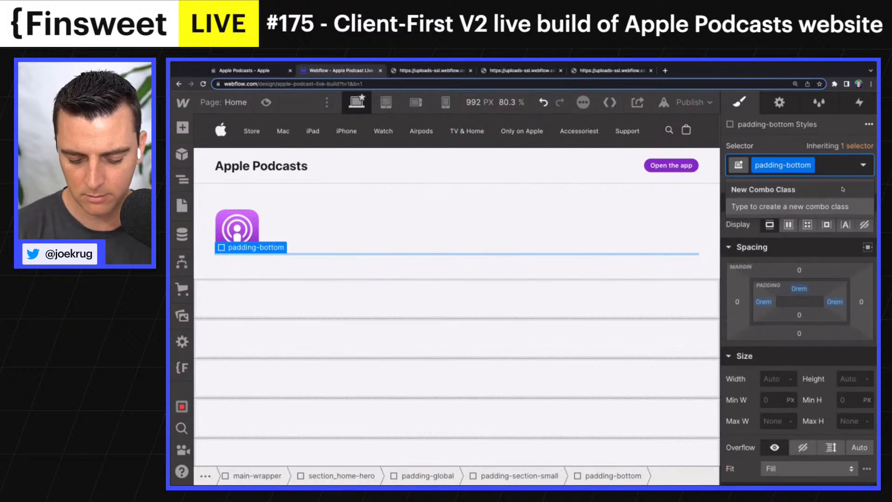
{"action": "type", "text": "smal"}
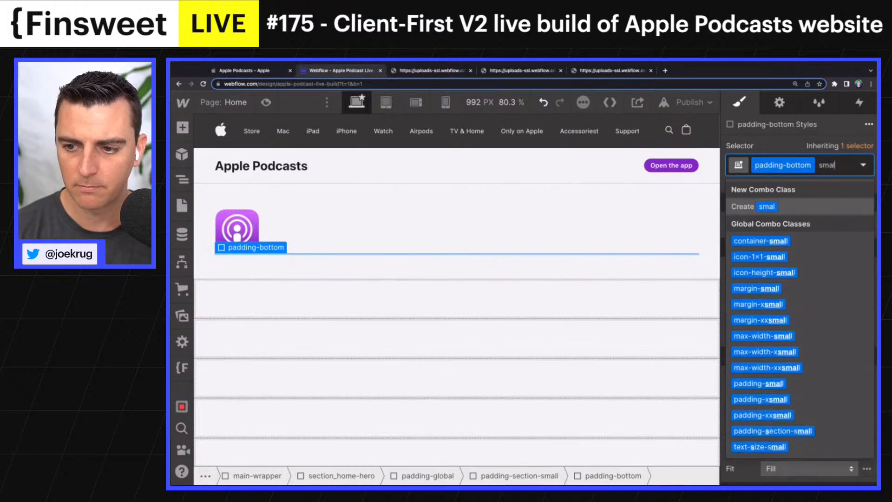
{"action": "left_click", "coordinate": [820, 165]}
{"action": "type", "text": "pad"}
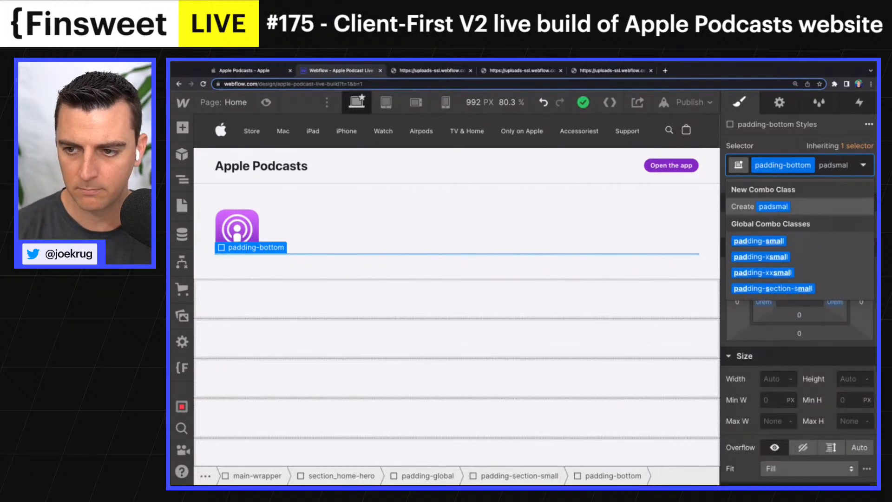
{"action": "key", "text": "Down"}
{"action": "key", "text": "Return"}
Remove the stray trailing "t" from the navigation link so it reads "Accessories", and return to the padding-bottom spacer
{"action": "left_click_drag", "start_coordinate": [593, 131], "coordinate": [590, 131]}
{"action": "key", "text": "super+z"}
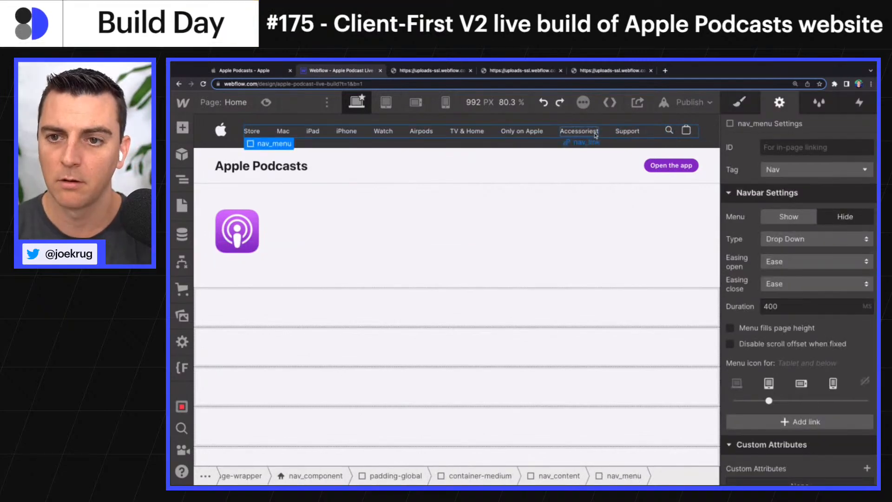
{"action": "left_click", "coordinate": [596, 135]}
{"action": "left_click_drag", "start_coordinate": [598, 134], "coordinate": [234, 259]}
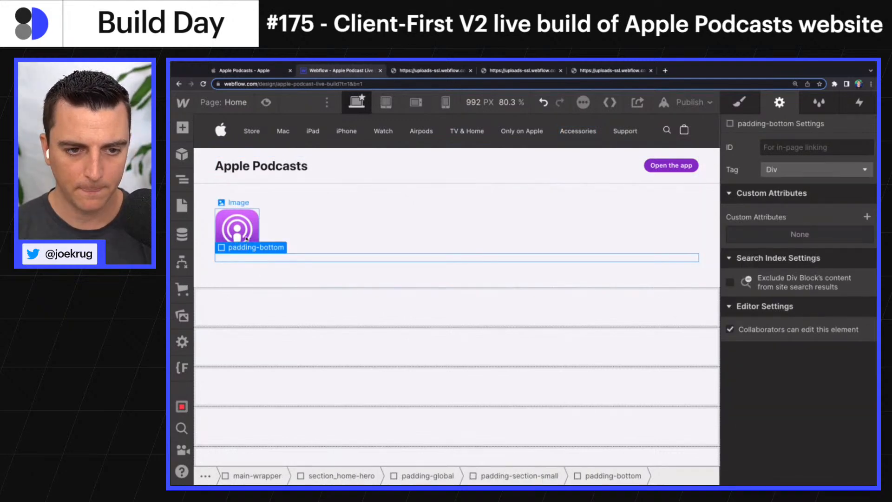
Select the padding-section-small div around the logo and bring up the typography elements available for insertion
{"action": "left_click", "coordinate": [269, 221]}
{"action": "key", "text": "a"}
{"action": "scroll", "coordinate": [225, 372], "scroll_direction": "down", "scroll_amount": 3}
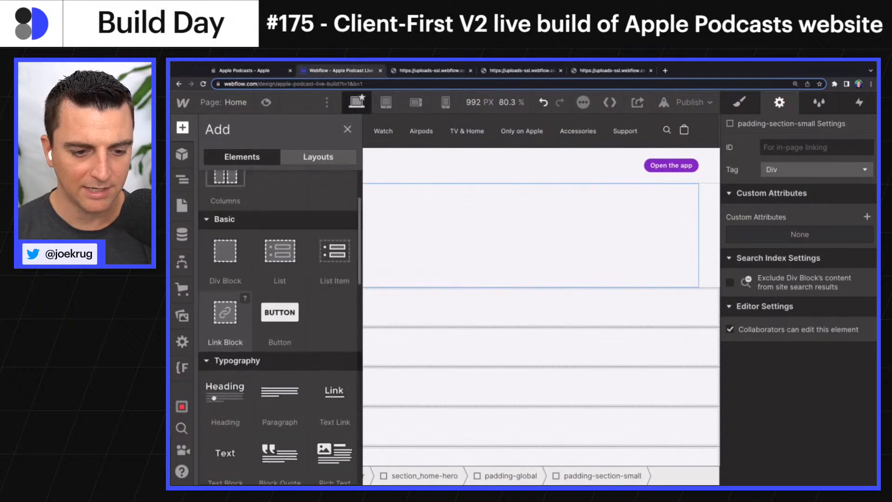
{"action": "scroll", "coordinate": [220, 385], "scroll_direction": "down", "scroll_amount": 1}
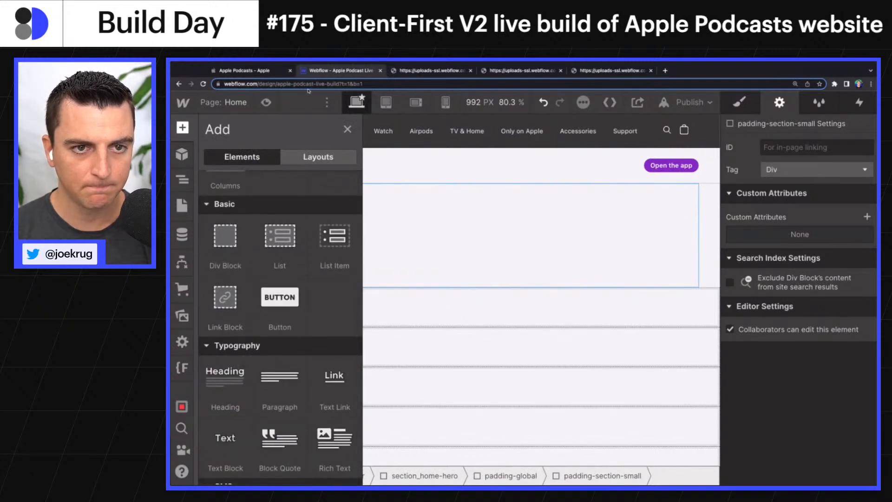
Examine the small "Apple Podcasts" title and the large headline in the reference page's hero, and return to the Webflow project
{"action": "left_click", "coordinate": [252, 71]}
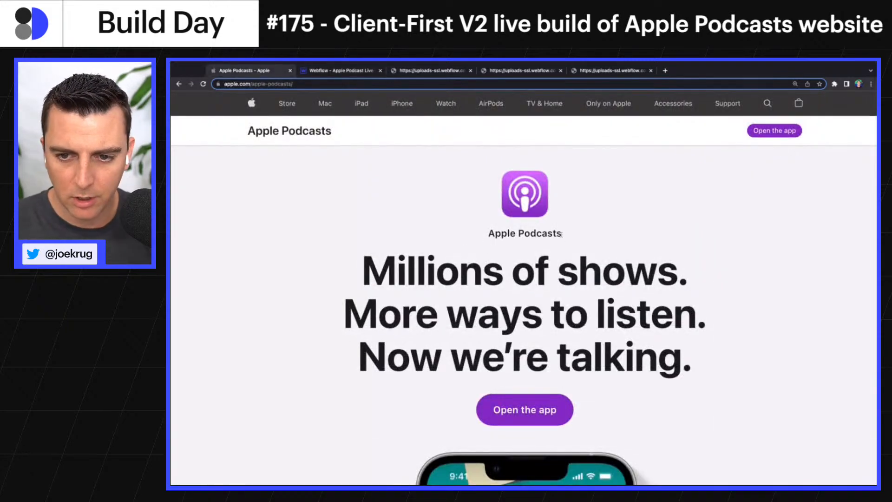
{"action": "triple_click", "coordinate": [563, 235]}
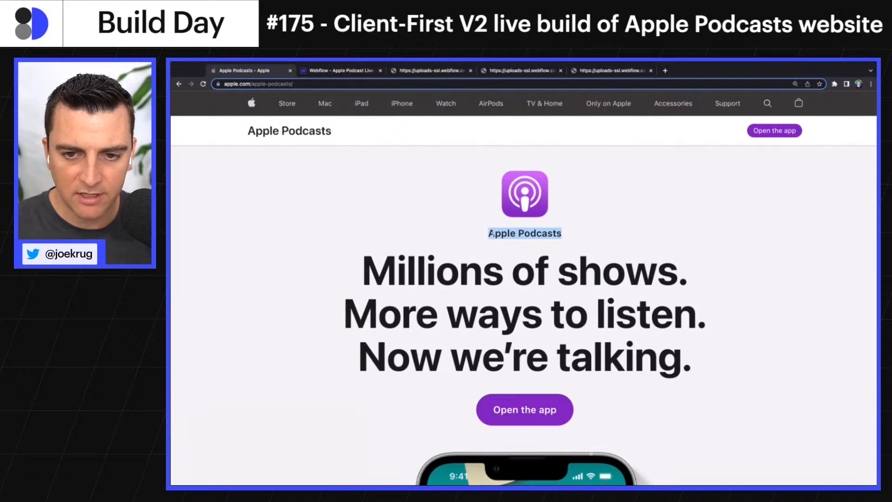
{"action": "left_click_drag", "start_coordinate": [491, 233], "coordinate": [561, 235]}
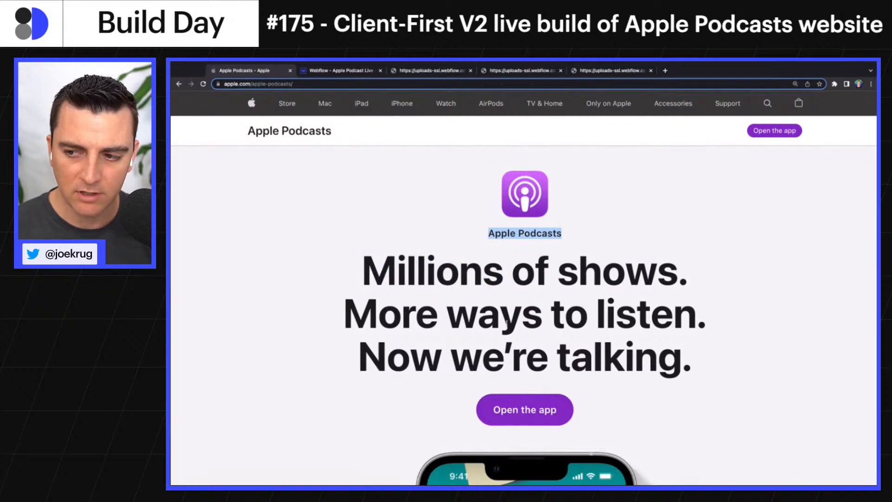
{"action": "left_click", "coordinate": [493, 231]}
{"action": "left_click_drag", "start_coordinate": [490, 233], "coordinate": [561, 234]}
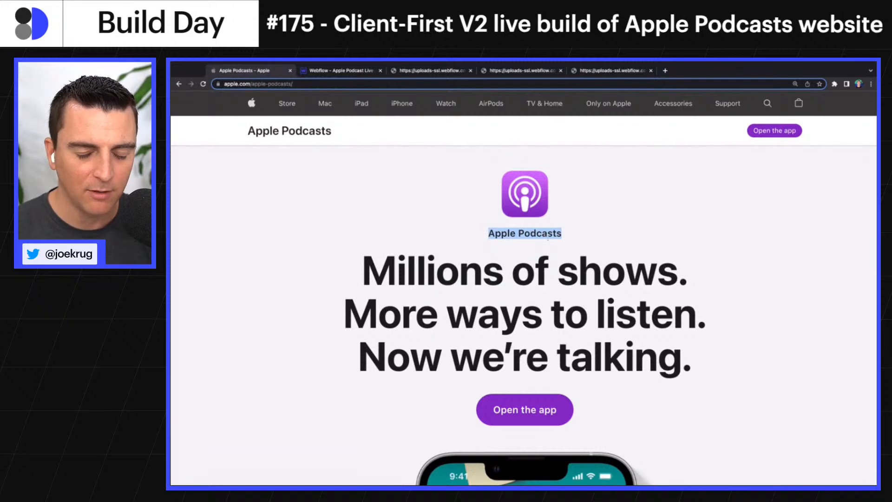
{"action": "left_click", "coordinate": [490, 234]}
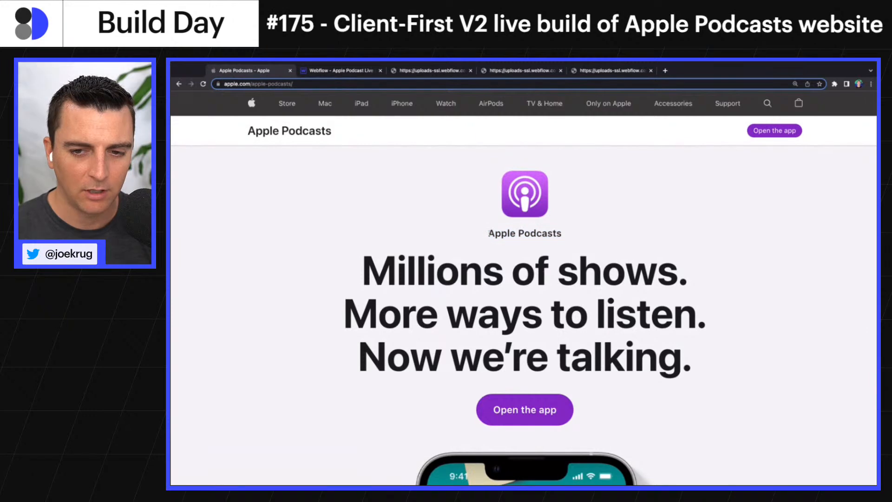
{"action": "left_click_drag", "start_coordinate": [489, 234], "coordinate": [561, 233]}
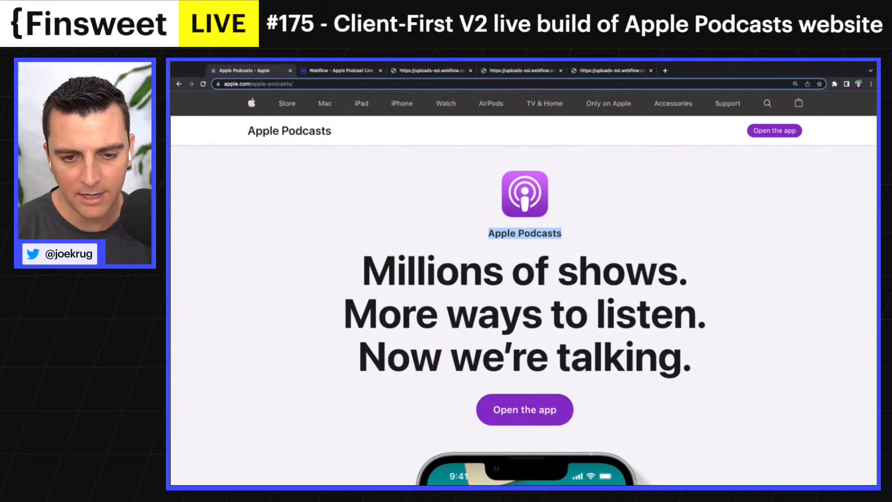
{"action": "mouse_move", "coordinate": [365, 275]}
{"action": "left_mouse_down"}
{"action": "mouse_move", "coordinate": [707, 318]}
{"action": "mouse_move", "coordinate": [692, 360]}
{"action": "mouse_move", "coordinate": [703, 368]}
{"action": "mouse_move", "coordinate": [483, 274]}
{"action": "mouse_move", "coordinate": [363, 273]}
{"action": "left_mouse_up"}
{"action": "left_click", "coordinate": [362, 274]}
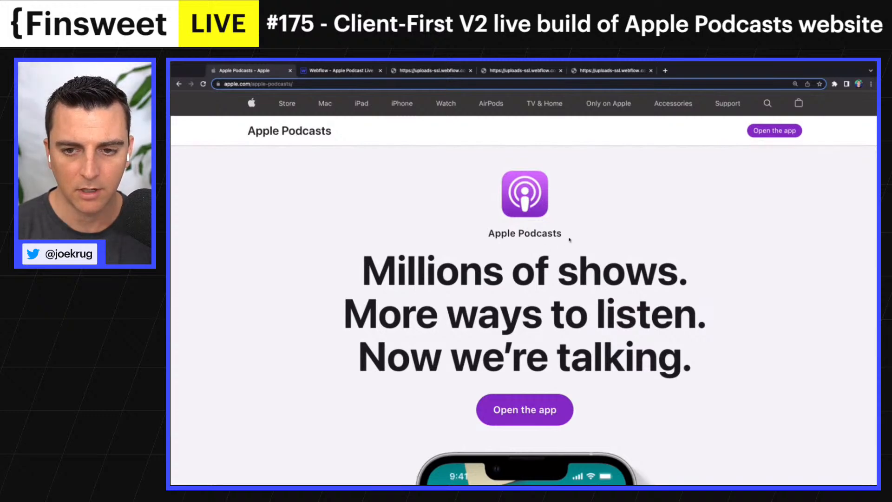
{"action": "triple_click", "coordinate": [362, 274]}
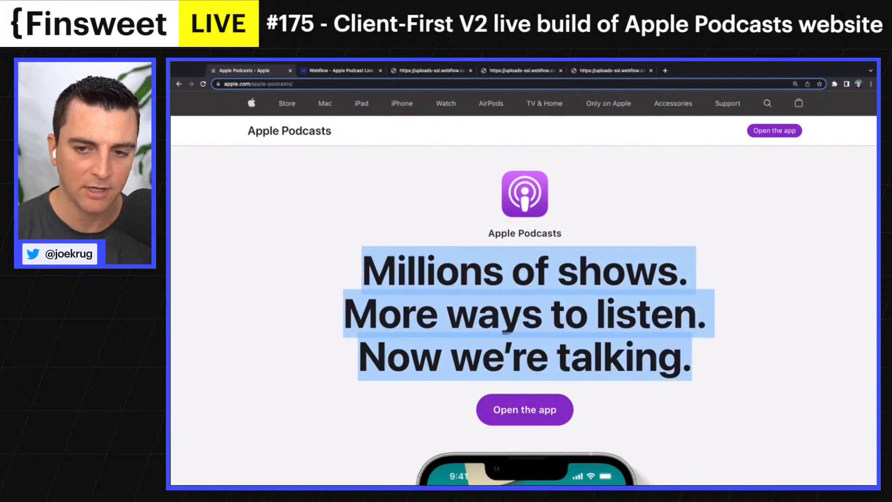
{"action": "triple_click", "coordinate": [534, 230]}
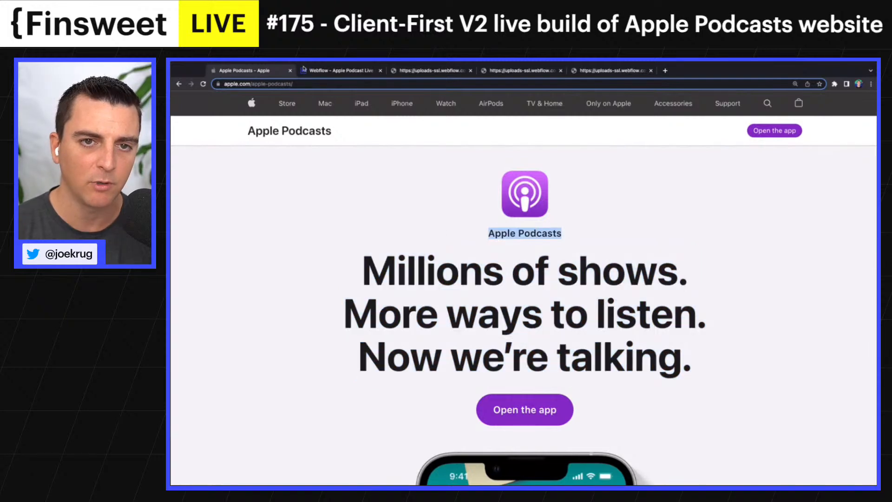
{"action": "left_click", "coordinate": [333, 70]}
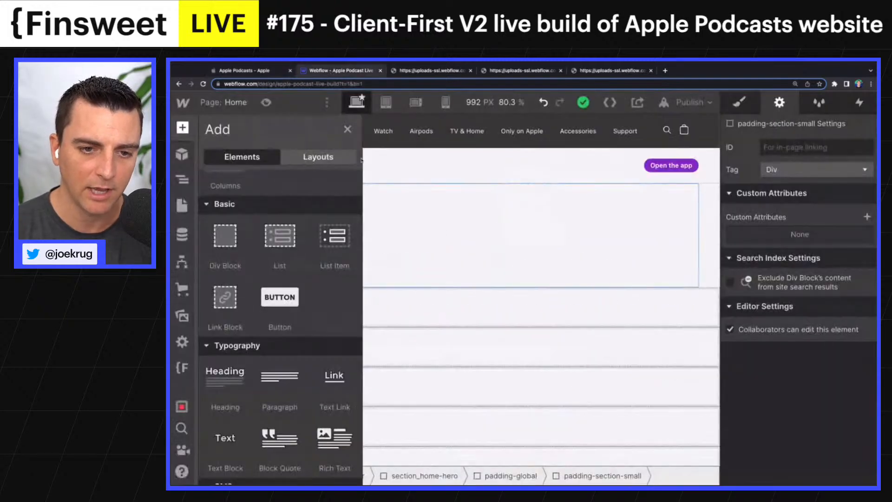
Insert a Heading inside padding-section-small below the logo spacer, keeping its type as H1
{"action": "left_click", "coordinate": [347, 129]}
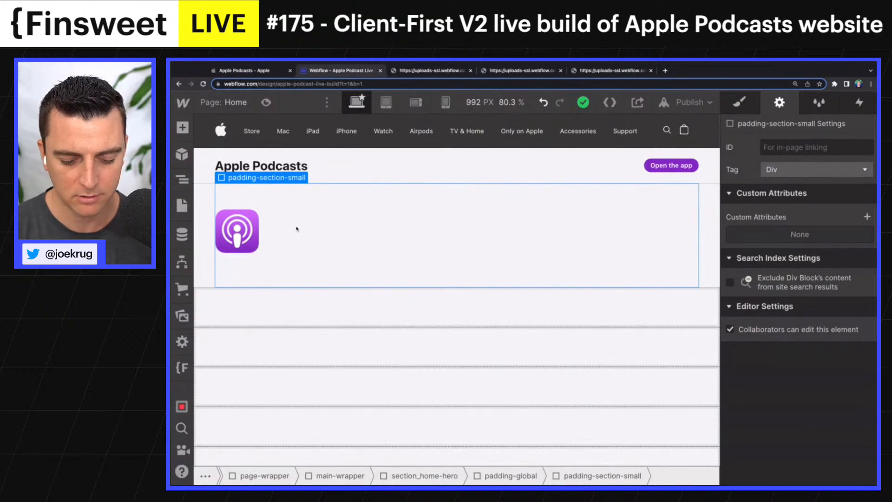
{"action": "key", "text": "a"}
{"action": "scroll", "coordinate": [237, 396], "scroll_direction": "down", "scroll_amount": 2}
{"action": "scroll", "coordinate": [237, 396], "scroll_direction": "down", "scroll_amount": 2}
{"action": "left_click", "coordinate": [231, 393]}
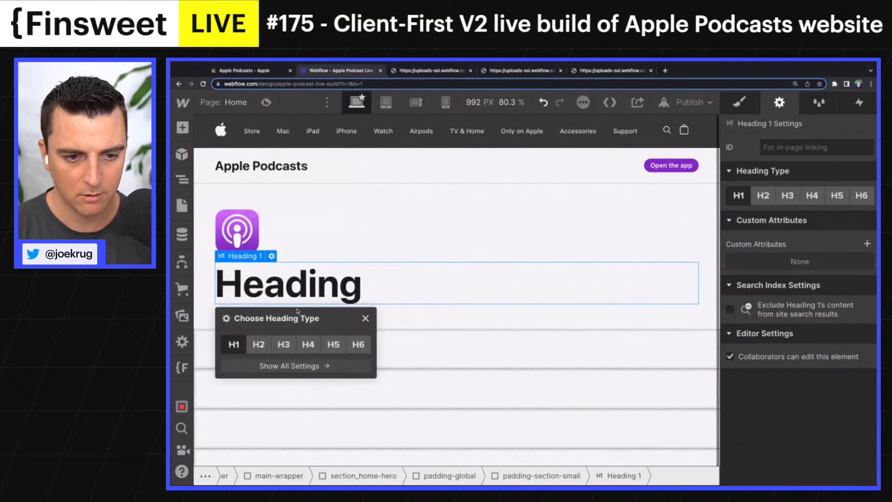
{"action": "left_click", "coordinate": [366, 319]}
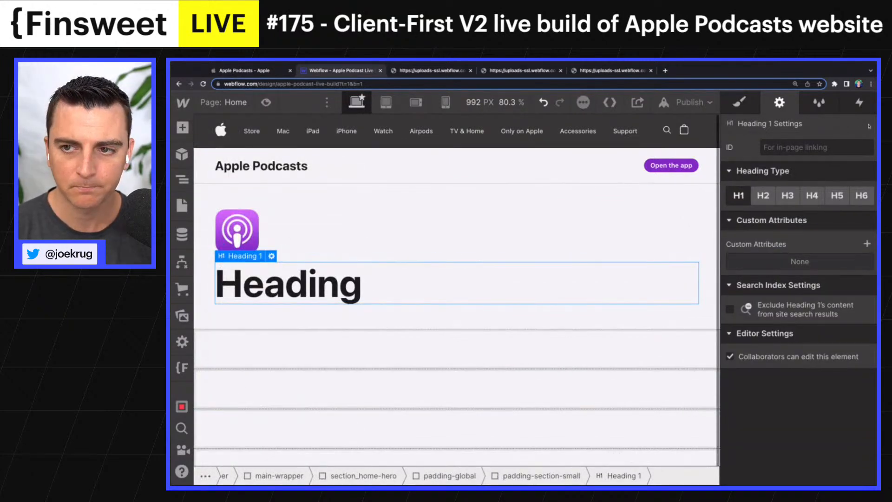
Create a new class named heading-tinyh1 on the hero's H1 heading
{"action": "left_click", "coordinate": [740, 103]}
{"action": "left_click", "coordinate": [794, 165]}
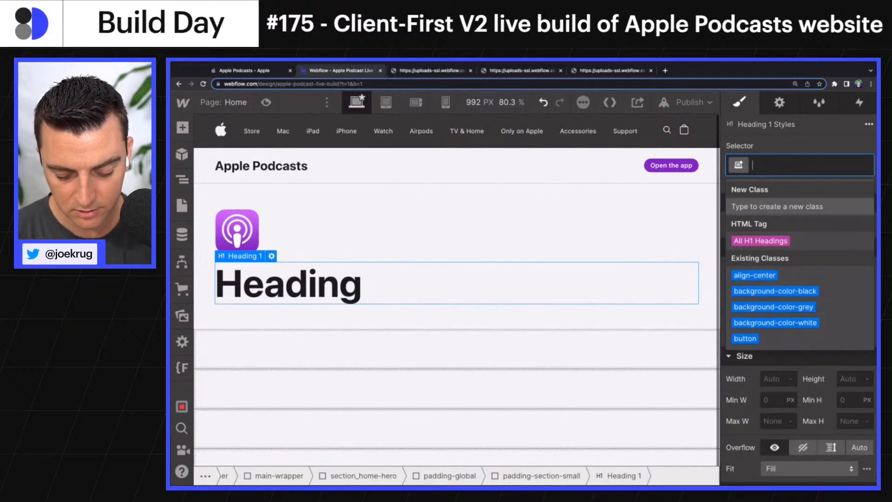
{"action": "type", "text": "heading-"}
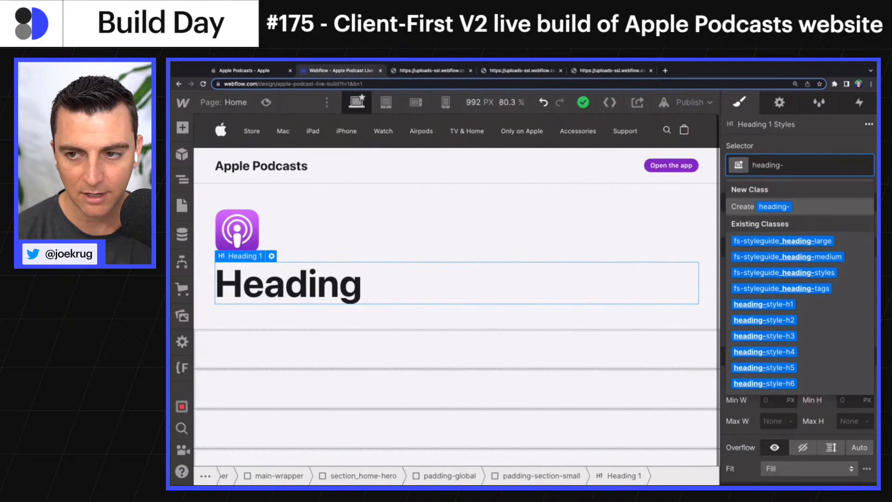
{"action": "type", "text": "tiny"}
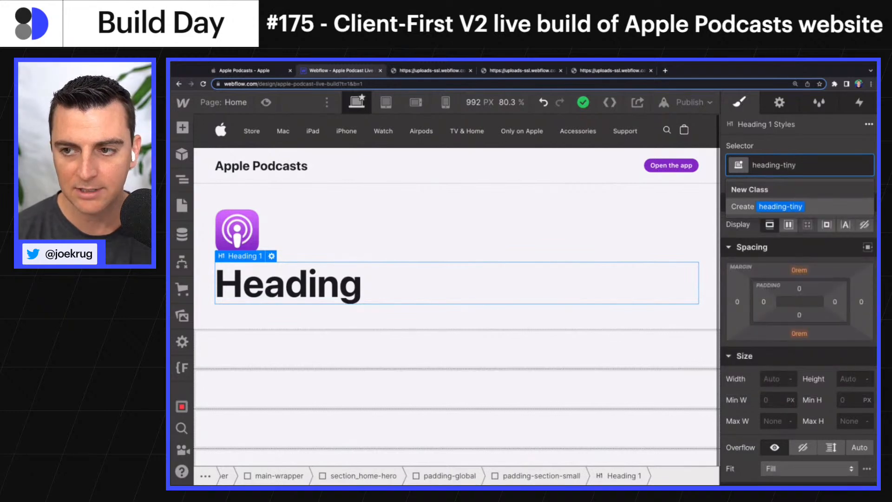
{"action": "type", "text": "h1"}
{"action": "key", "text": "Return"}
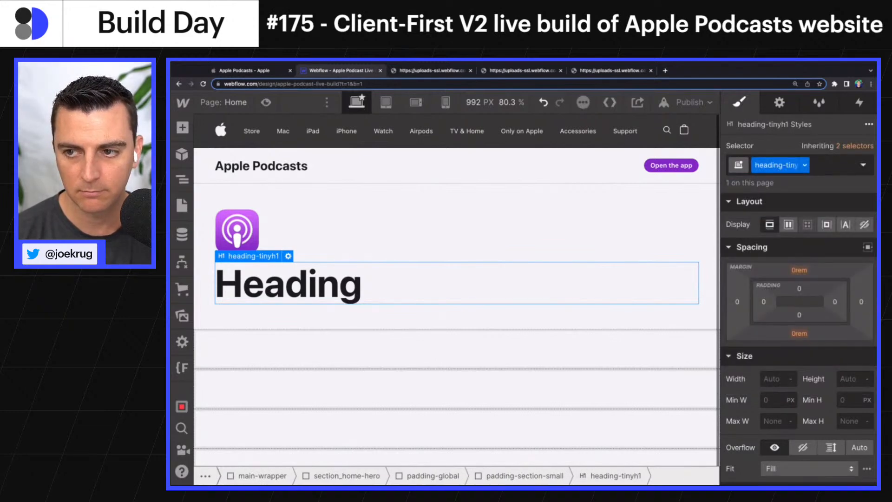
Rename the heading's class to heading-style-tinyh1
{"action": "left_click", "coordinate": [804, 165]}
{"action": "left_click", "coordinate": [795, 183]}
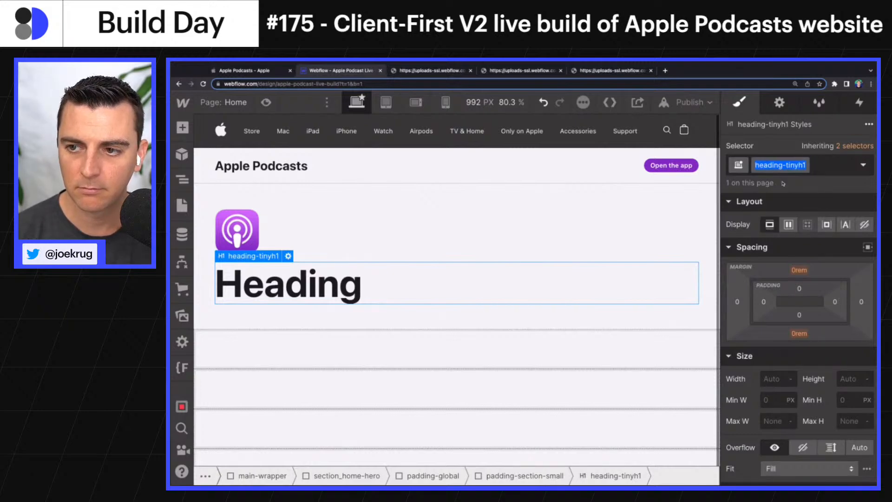
{"action": "type", "text": "style-"}
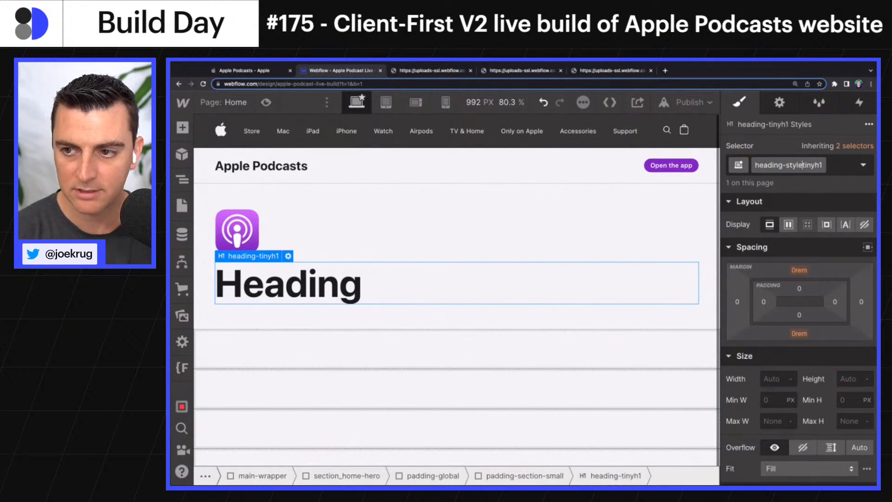
{"action": "key", "text": "Return"}
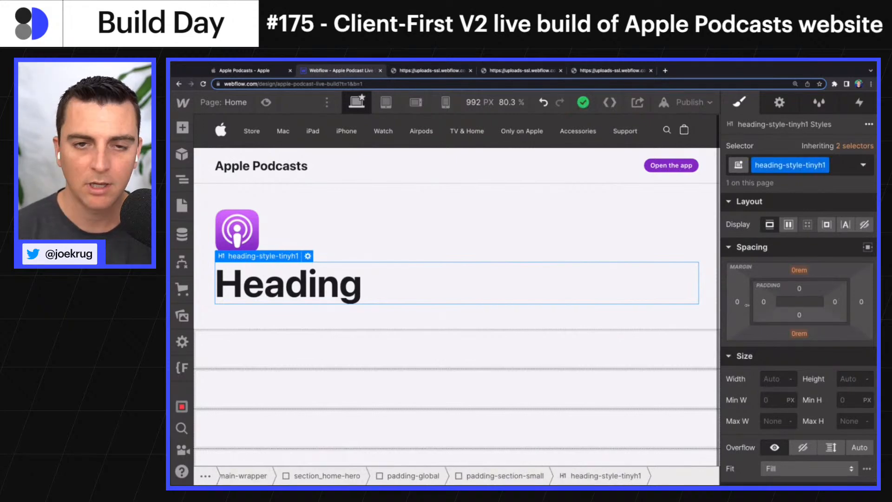
Set the font size of heading-style-tinyh1 to 1 rem
{"action": "scroll", "coordinate": [760, 244], "scroll_direction": "down", "scroll_amount": 5}
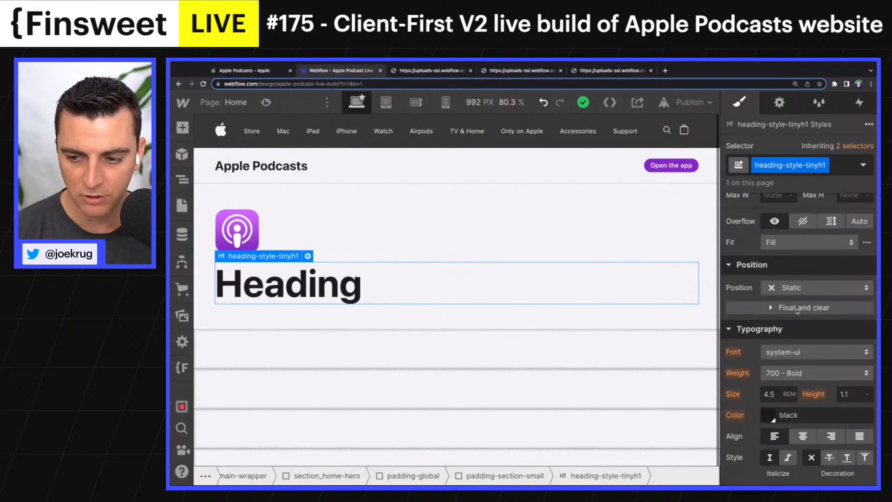
{"action": "scroll", "coordinate": [797, 311], "scroll_direction": "down", "scroll_amount": 1}
{"action": "left_click", "coordinate": [781, 360]}
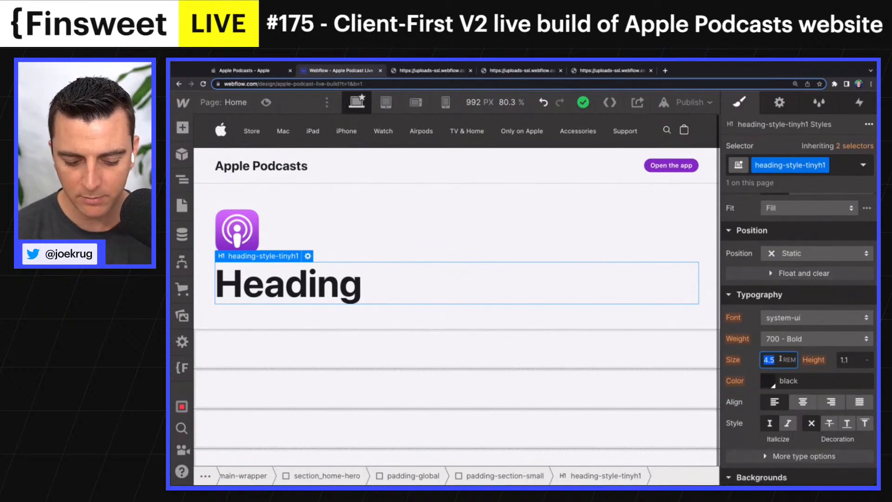
{"action": "type", "text": "1.5"}
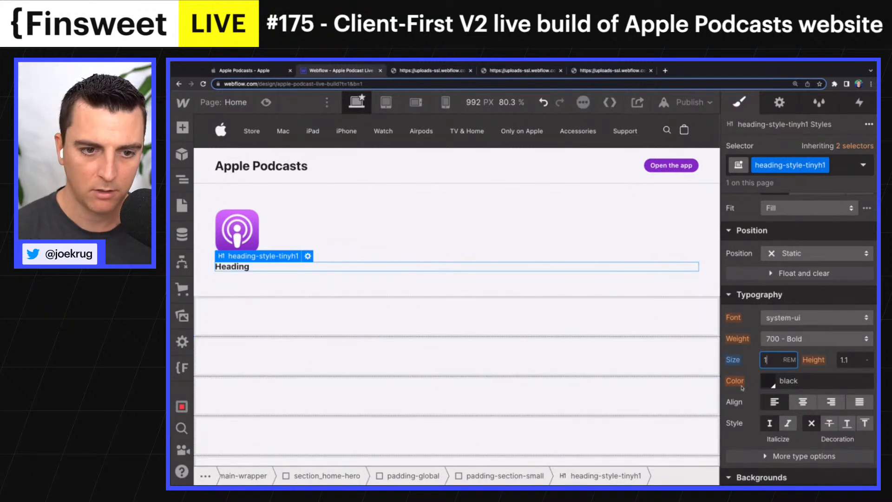
Change the text of the small H1 heading under the logo to "Apple Podcasts"
{"action": "left_click", "coordinate": [233, 267]}
{"action": "double_click", "coordinate": [233, 267]}
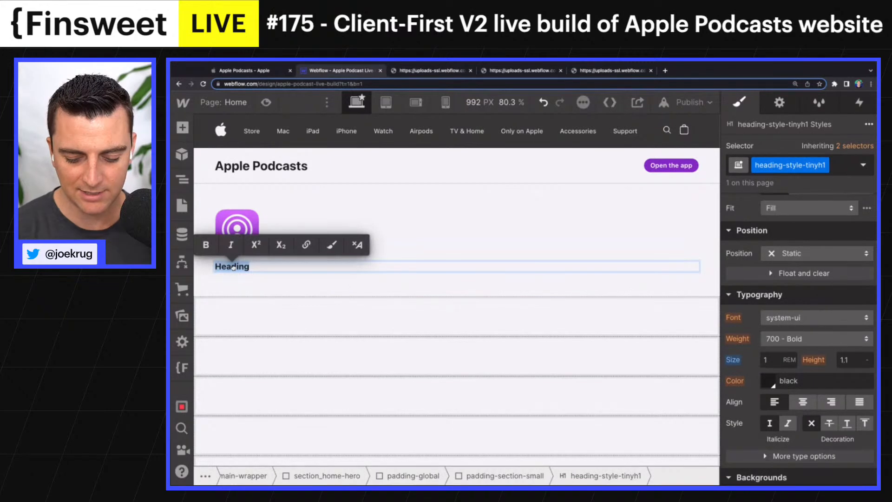
{"action": "key", "text": "BackSpace"}
{"action": "type", "text": "Apple A"}
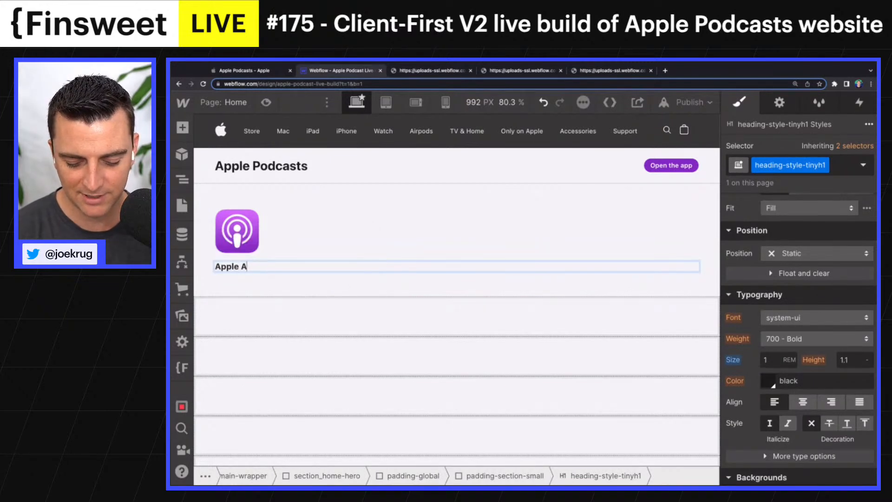
{"action": "key", "text": "BackSpace"}
{"action": "type", "text": "Podcasts"}
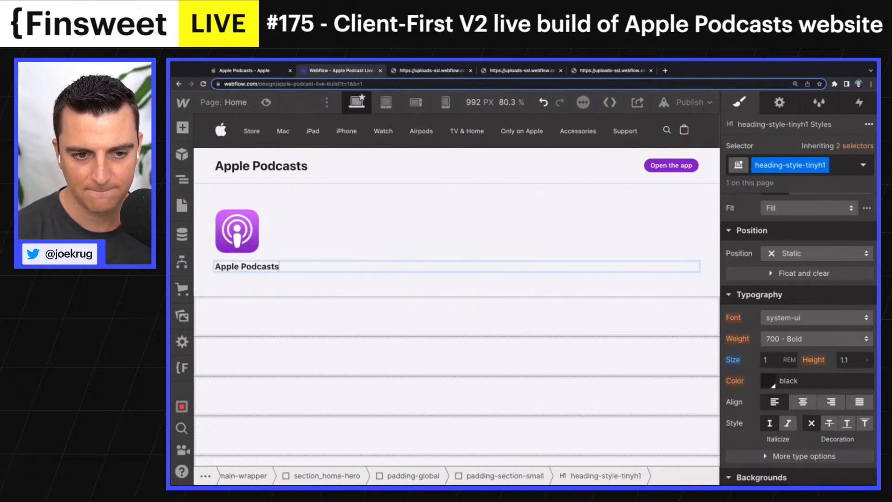
{"action": "key", "text": "Escape"}
Insert a Heading into padding-section-small below the "Apple Podcasts" H1 and set its type to H2
{"action": "left_click", "coordinate": [275, 251]}
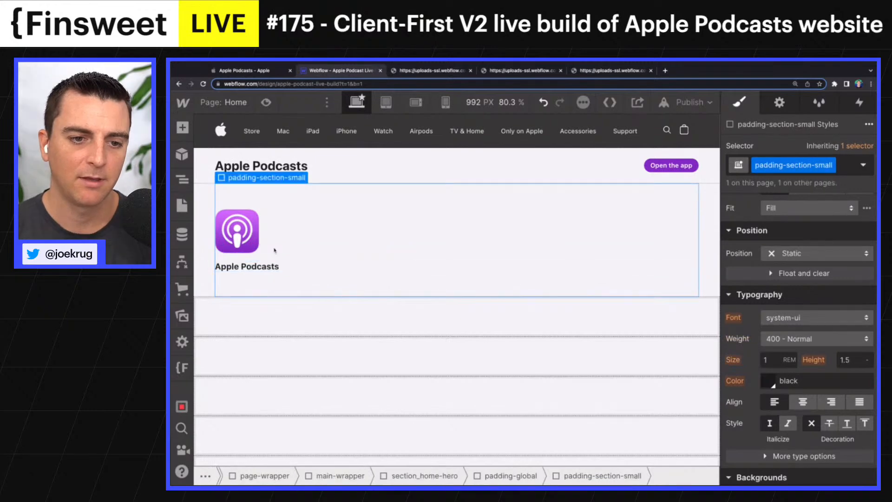
{"action": "left_click", "coordinate": [236, 70]}
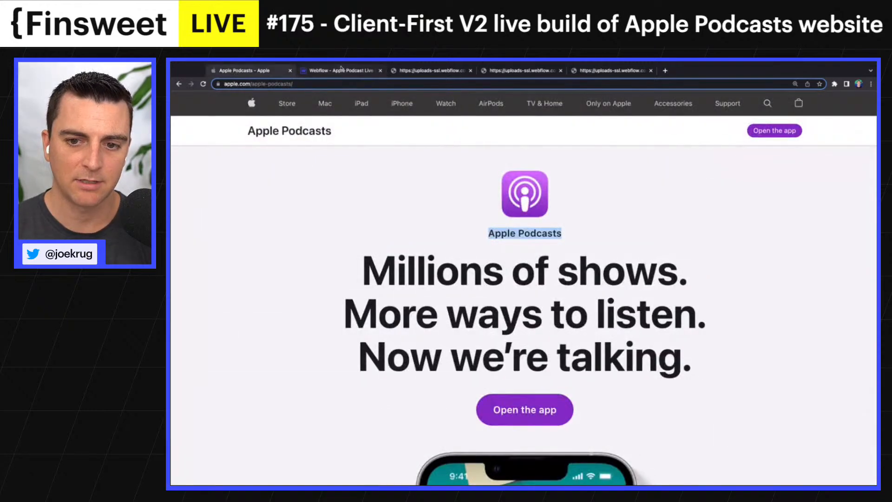
{"action": "left_click", "coordinate": [339, 70]}
{"action": "key", "text": "a"}
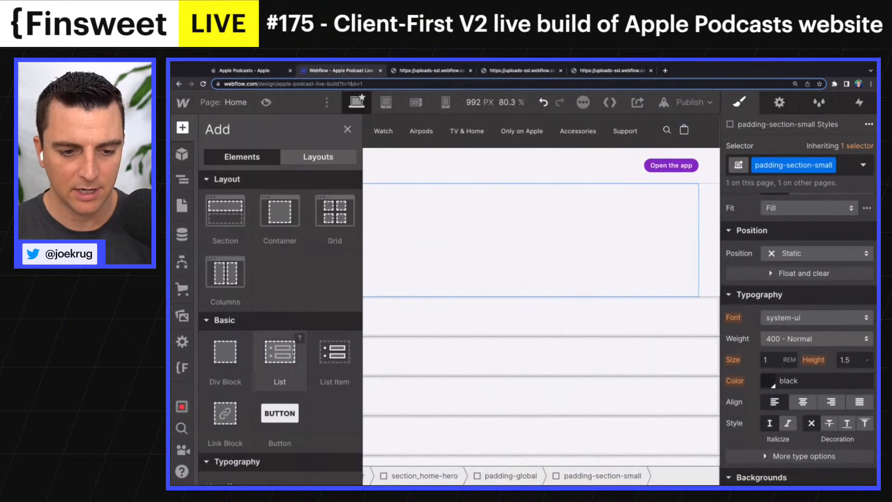
{"action": "scroll", "coordinate": [225, 353], "scroll_direction": "down", "scroll_amount": 4}
{"action": "left_click", "coordinate": [225, 347]}
{"action": "left_click", "coordinate": [259, 354]}
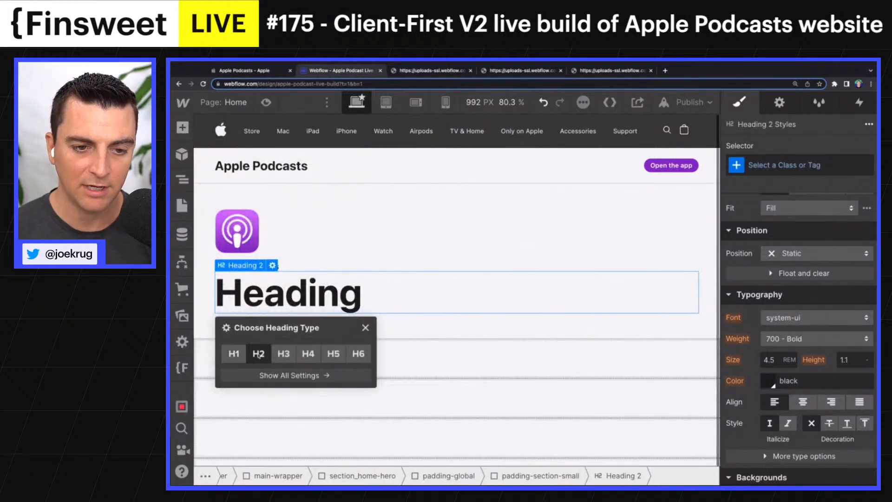
Replace the H2's placeholder text with the "Millions of shows. More ways to listen. Now we're talking." headline copied from Apple's original page
{"action": "left_click", "coordinate": [262, 71]}
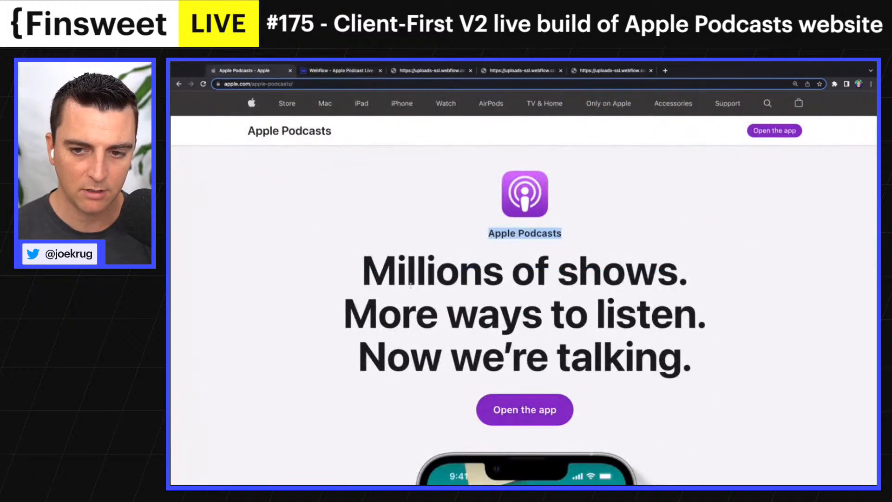
{"action": "triple_click", "coordinate": [366, 265]}
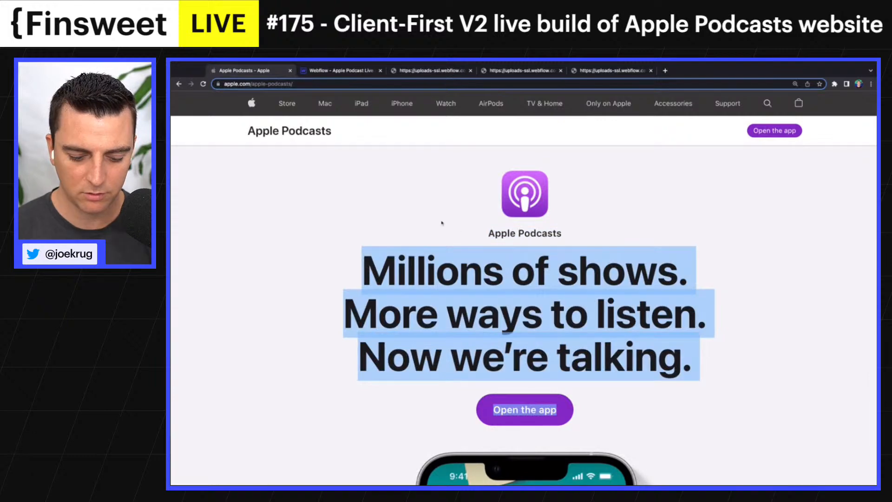
{"action": "left_click", "coordinate": [337, 70]}
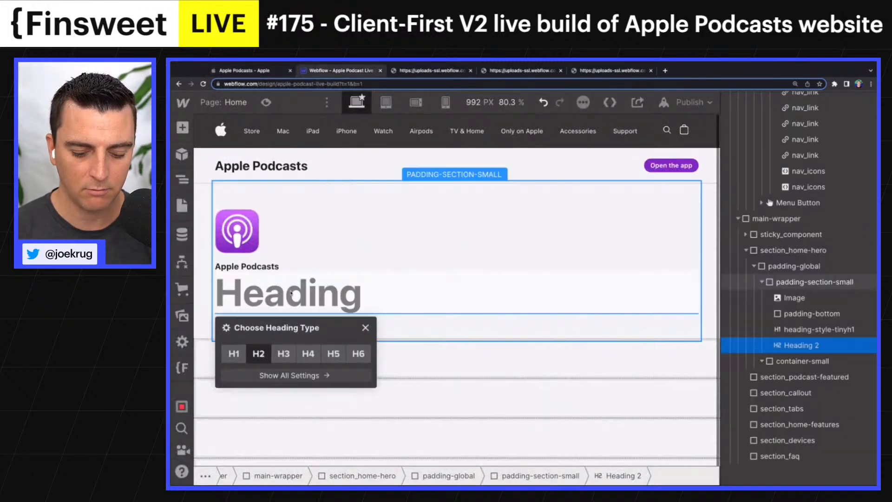
{"action": "key", "text": "ctrl+v"}
{"action": "double_click", "coordinate": [290, 293]}
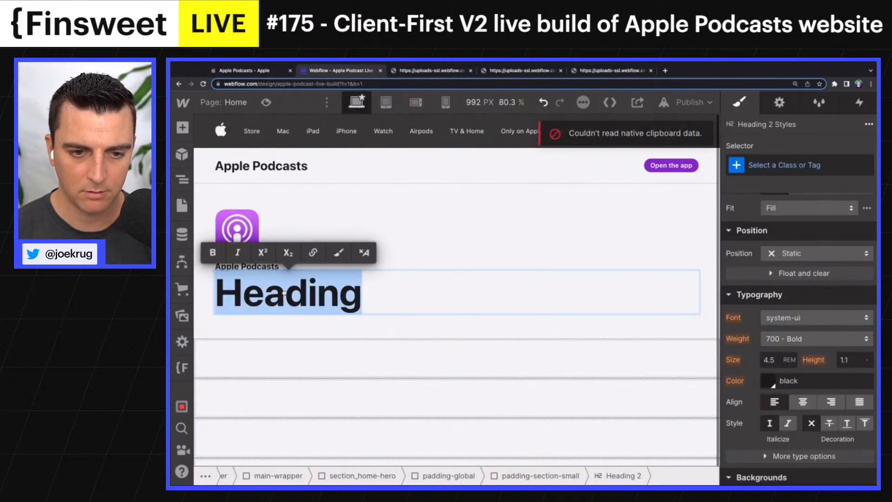
{"action": "type", "text": "Millions of shows. More ways to listen. Now we’re talking.Open the app"}
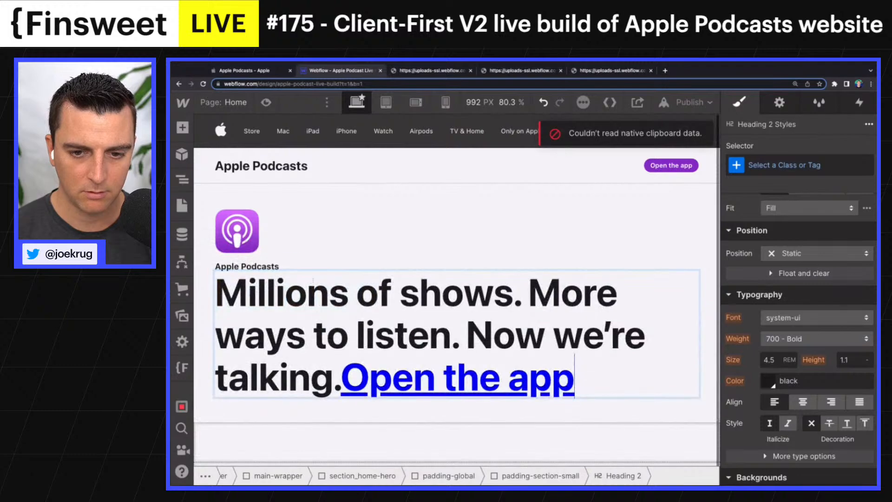
Delete the pasted "Open the app" link from the end of the H2 heading
{"action": "left_click", "coordinate": [404, 247]}
{"action": "double_click", "coordinate": [596, 390]}
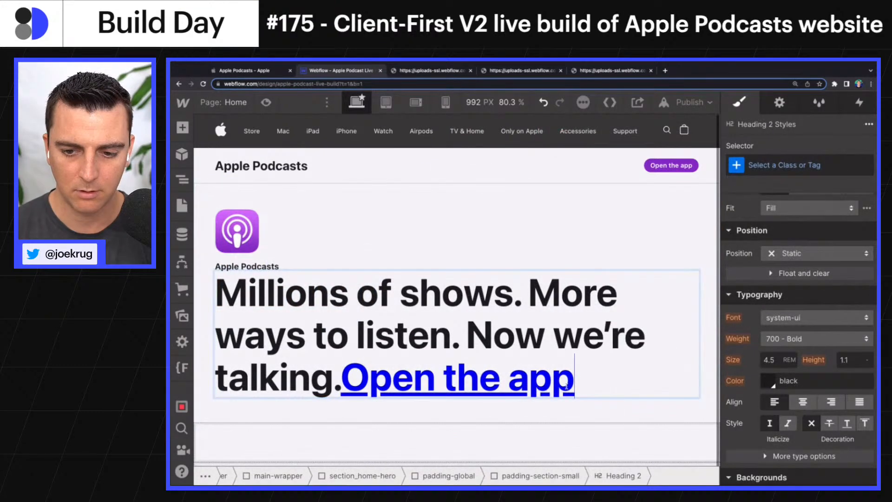
{"action": "left_click_drag", "start_coordinate": [588, 386], "coordinate": [343, 379]}
{"action": "key", "text": "BackSpace"}
{"action": "left_click", "coordinate": [352, 244]}
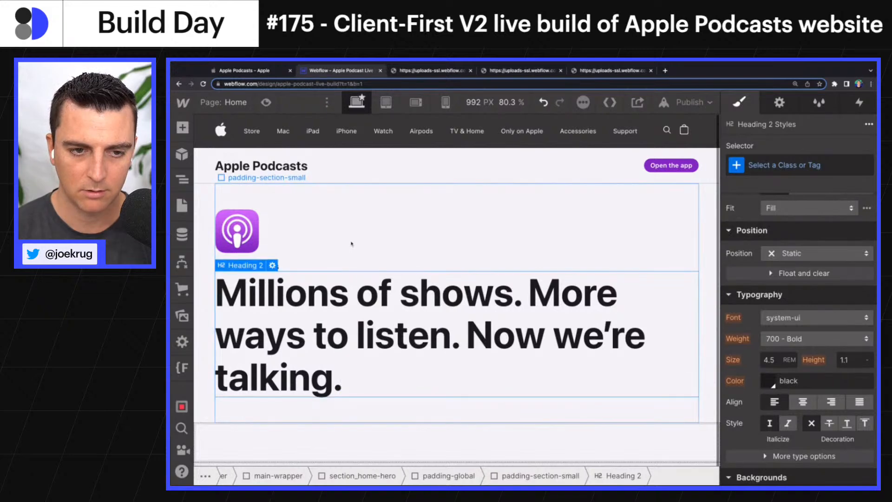
{"action": "double_click", "coordinate": [351, 243]}
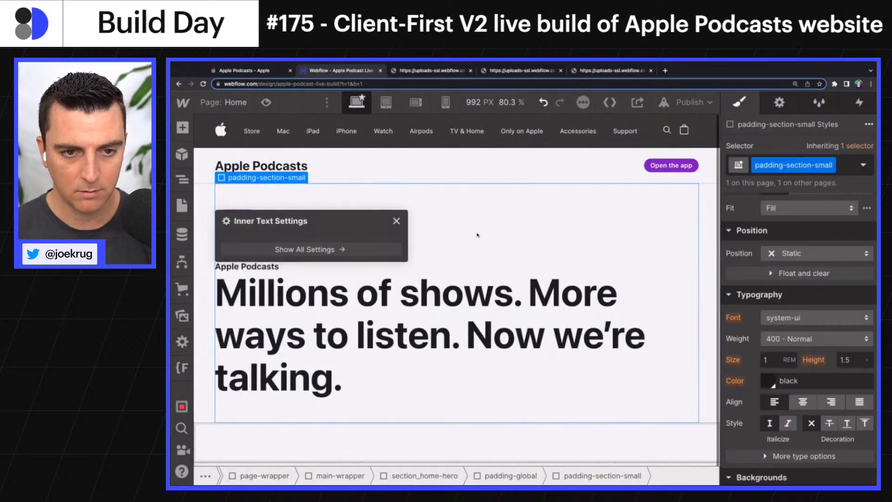
{"action": "key", "text": "a"}
{"action": "scroll", "coordinate": [252, 426], "scroll_direction": "down", "scroll_amount": 2}
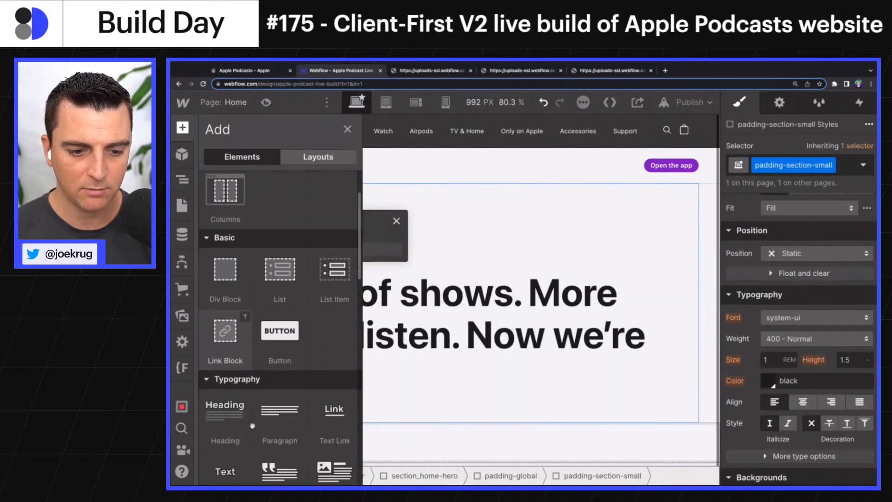
{"action": "scroll", "coordinate": [253, 426], "scroll_direction": "down", "scroll_amount": 2}
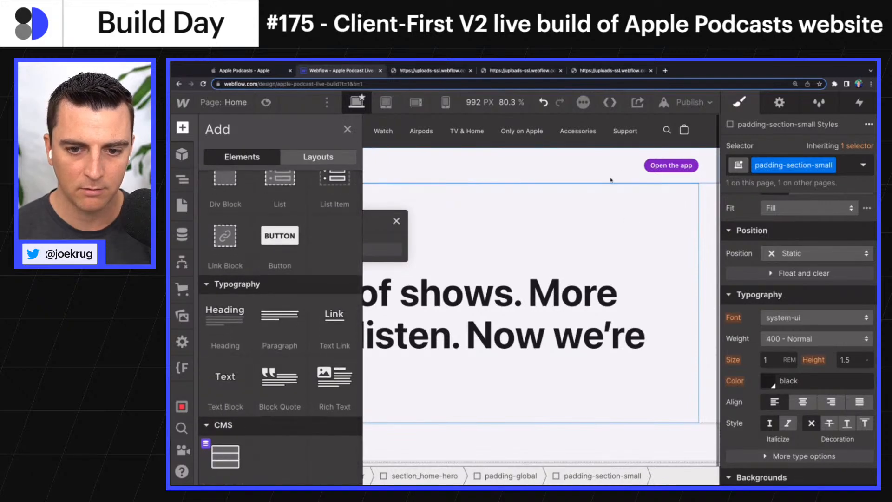
Copy the sticky bar's "Open the app" button into padding-section-small below the H2 heading
{"action": "left_click", "coordinate": [650, 165]}
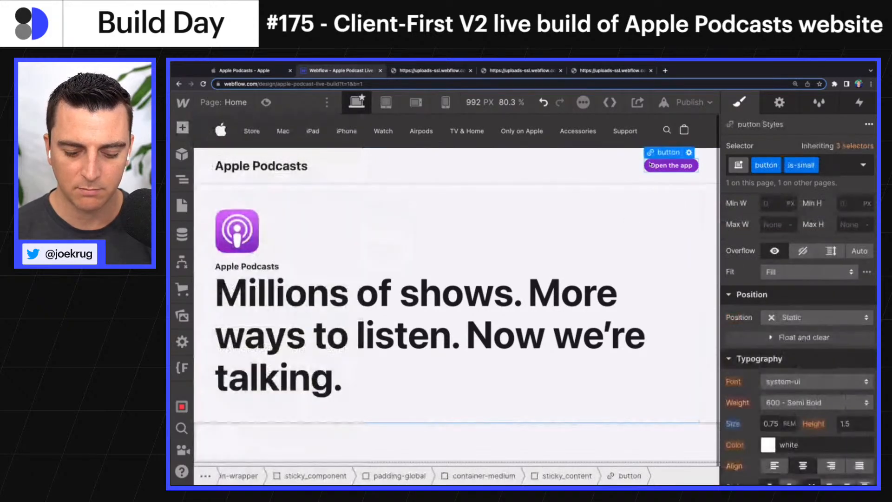
{"action": "key", "text": "ctrl+c"}
{"action": "left_click", "coordinate": [293, 412]}
{"action": "key", "text": "ctrl+v"}
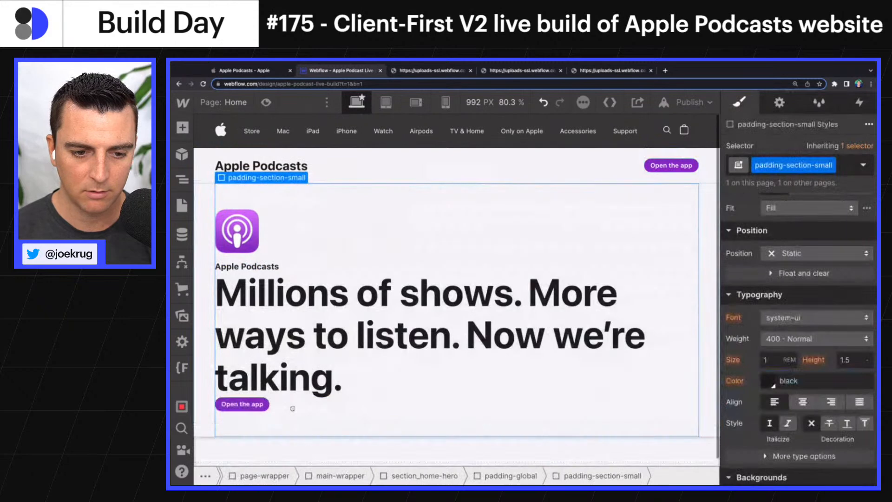
Remove the is-small combo class from the hero's "Open the app" button, keeping only the button class
{"action": "left_click", "coordinate": [255, 409]}
{"action": "left_click", "coordinate": [840, 175]}
{"action": "key", "text": "BackSpace"}
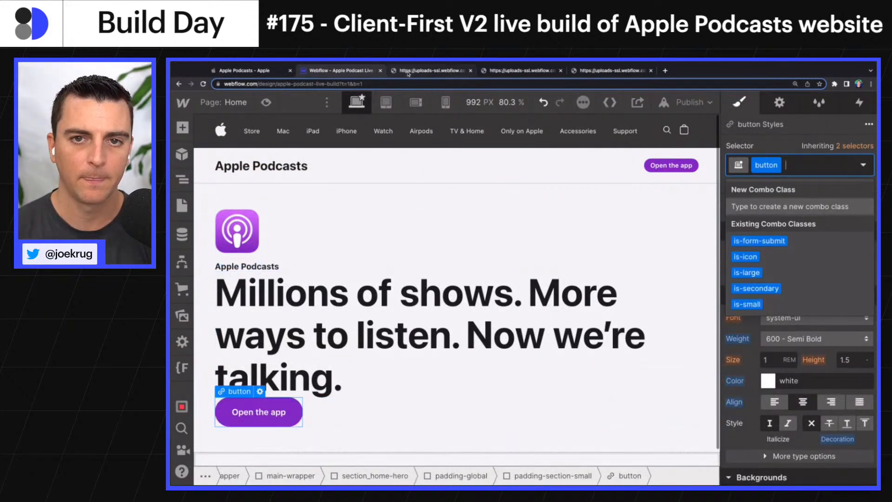
Compare the hero with Apple's original page, and locate padding-section-small in Webflow's Navigator
{"action": "left_click", "coordinate": [260, 72]}
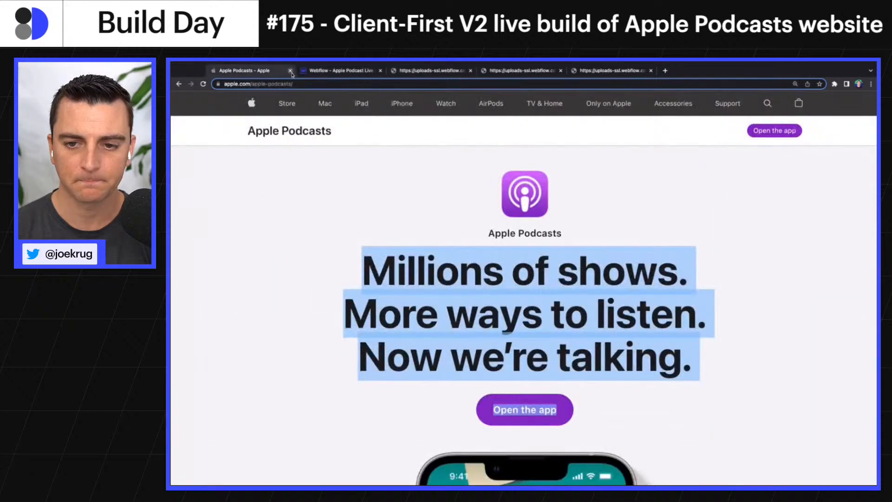
{"action": "left_click", "coordinate": [337, 71]}
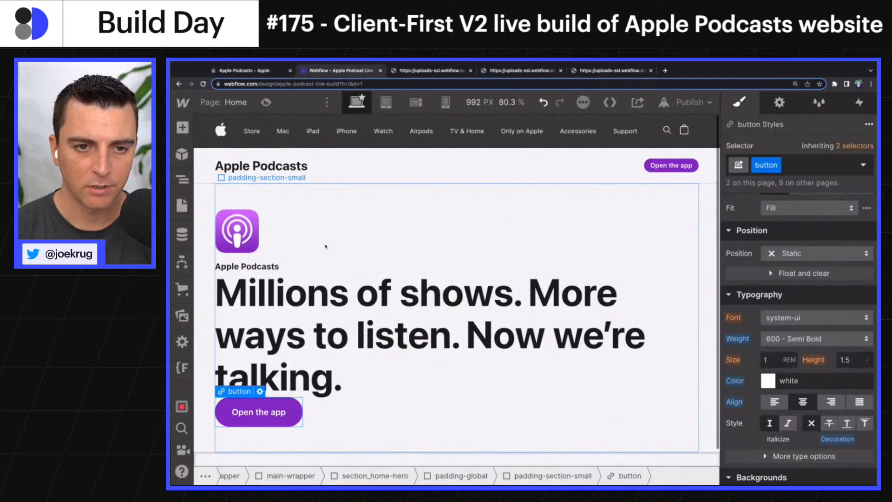
{"action": "left_click", "coordinate": [265, 178]}
{"action": "left_click", "coordinate": [182, 180]}
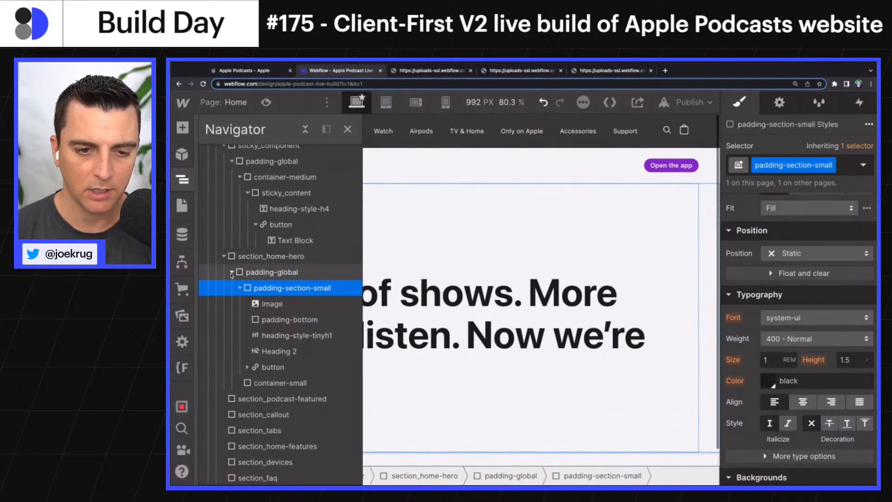
Examine the layout and spacing of the sections throughout Apple's original Podcasts page, from the hero down to the devices section
{"action": "left_click", "coordinate": [251, 70]}
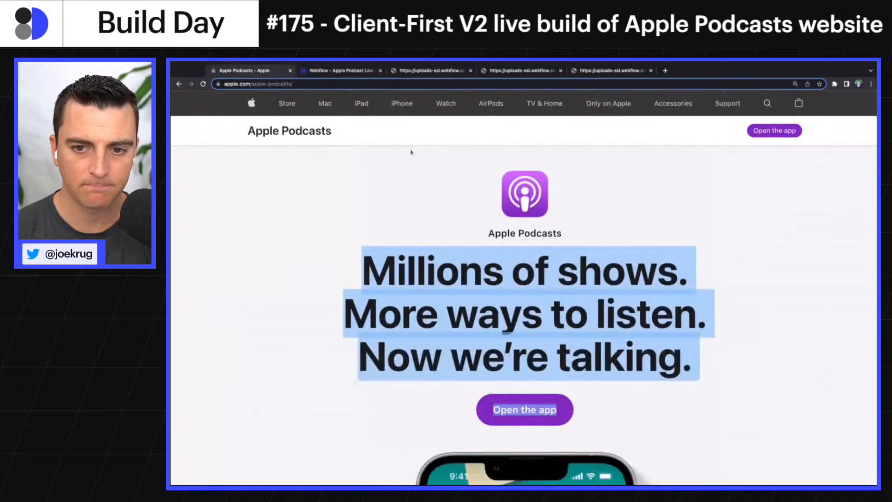
{"action": "scroll", "coordinate": [411, 152], "scroll_direction": "down", "scroll_amount": 10}
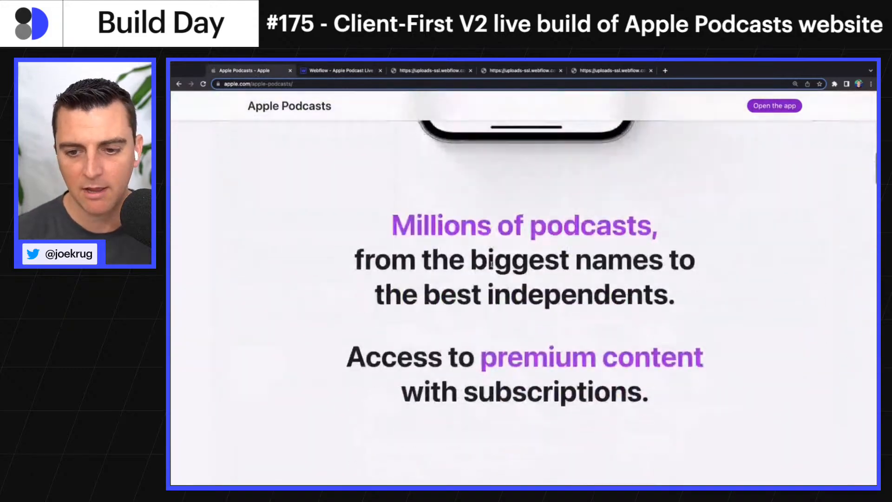
{"action": "scroll", "coordinate": [491, 265], "scroll_direction": "down", "scroll_amount": 12}
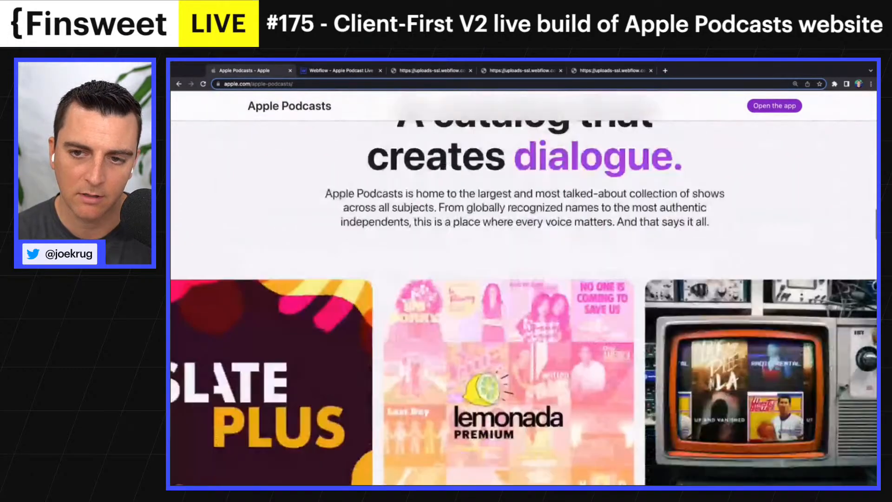
{"action": "scroll", "coordinate": [491, 265], "scroll_direction": "down", "scroll_amount": 10}
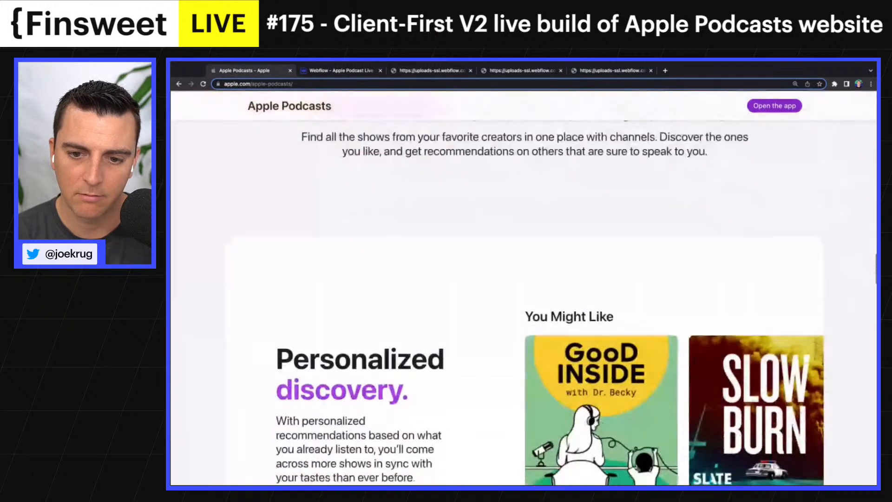
{"action": "scroll", "coordinate": [523, 302], "scroll_direction": "down", "scroll_amount": 10}
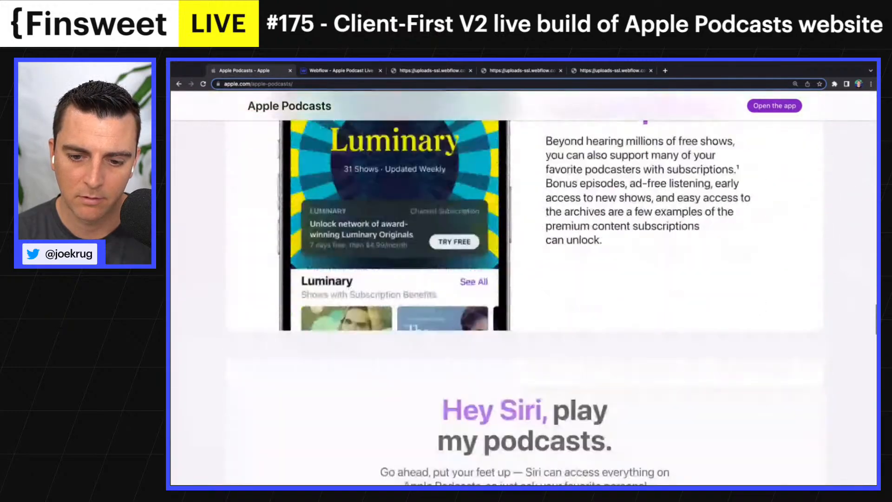
{"action": "scroll", "coordinate": [524, 302], "scroll_direction": "down", "scroll_amount": 10}
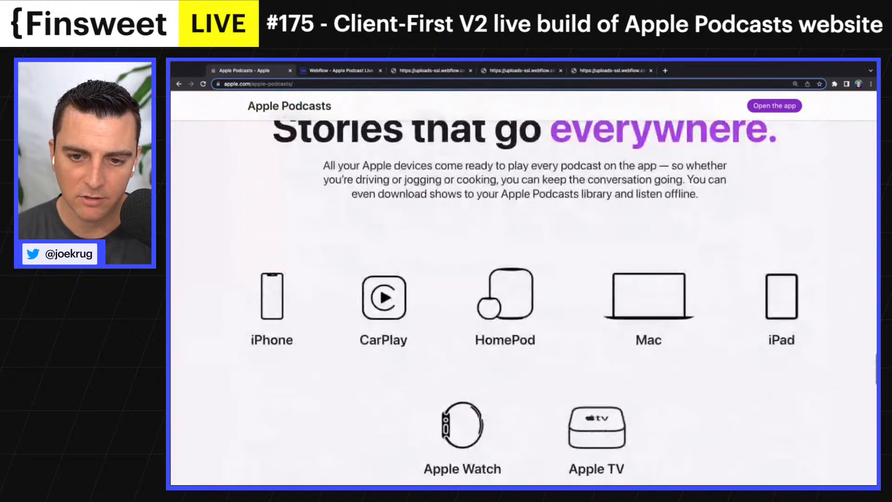
{"action": "scroll", "coordinate": [523, 302], "scroll_direction": "down", "scroll_amount": 5}
{"action": "scroll", "coordinate": [524, 303], "scroll_direction": "up", "scroll_amount": 8}
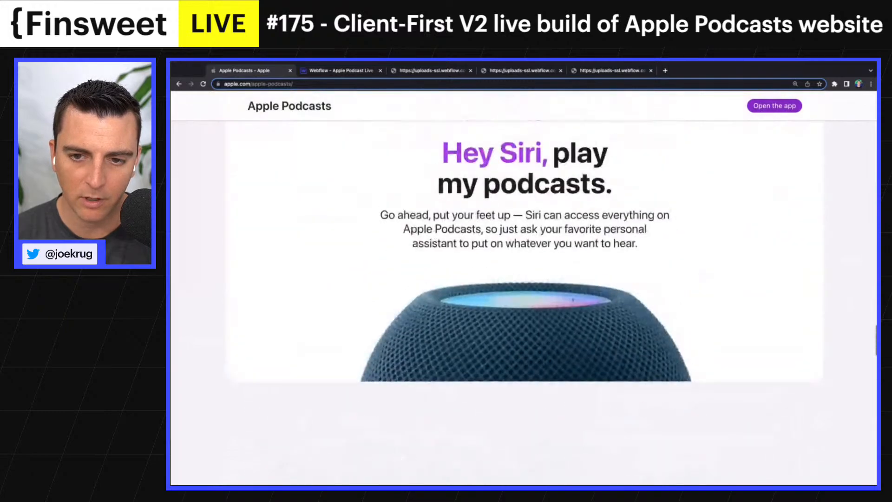
{"action": "scroll", "coordinate": [523, 302], "scroll_direction": "up", "scroll_amount": 1}
{"action": "scroll", "coordinate": [573, 316], "scroll_direction": "down", "scroll_amount": 6}
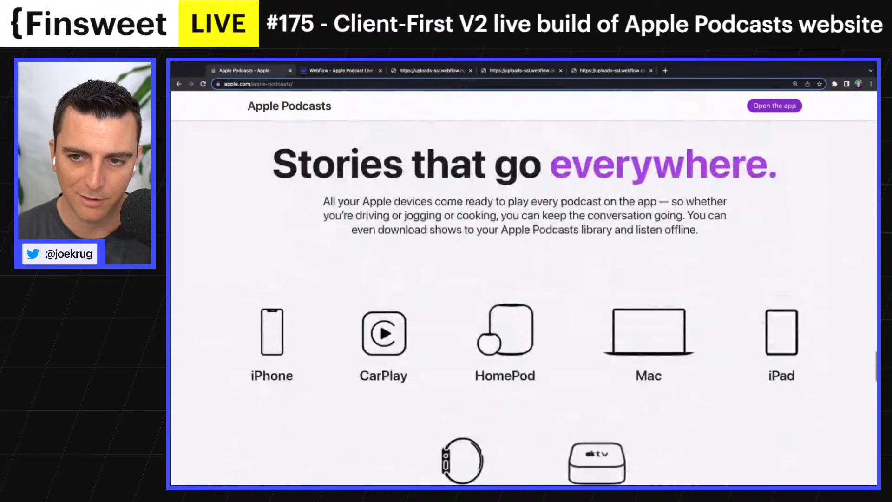
{"action": "scroll", "coordinate": [572, 315], "scroll_direction": "up", "scroll_amount": 9}
{"action": "scroll", "coordinate": [471, 234], "scroll_direction": "up", "scroll_amount": 20}
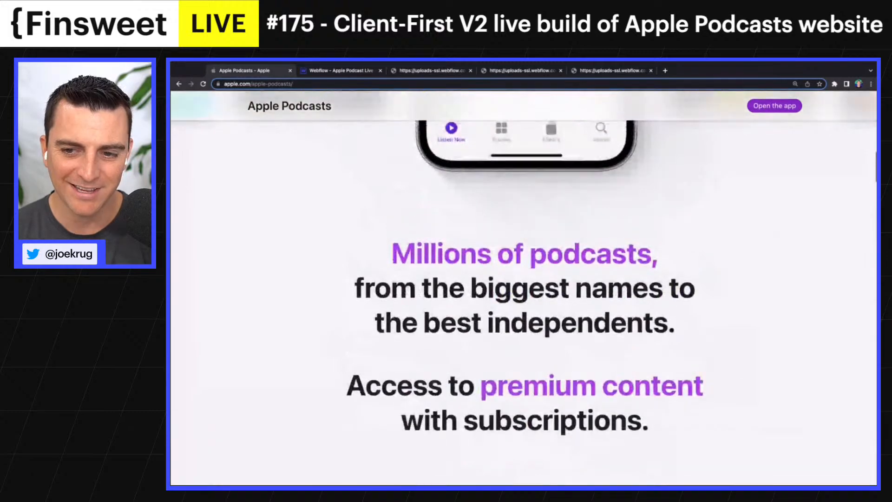
{"action": "left_click", "coordinate": [471, 233]}
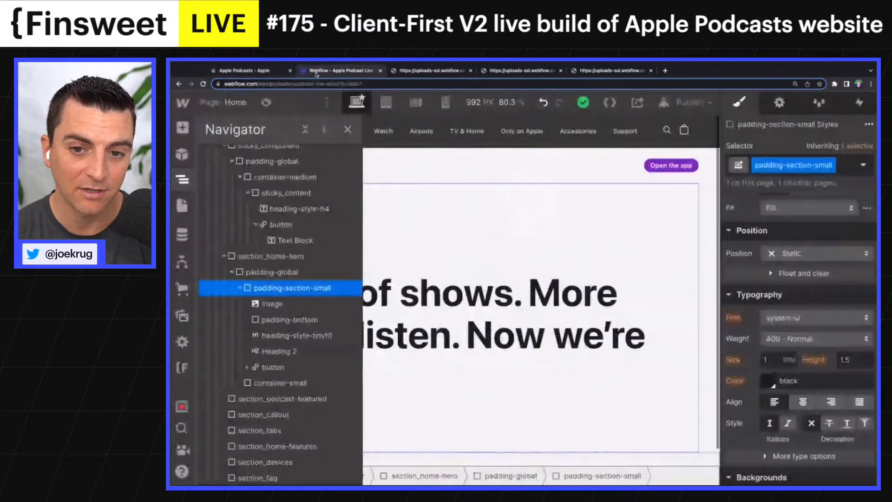
Return to Webflow and collapse padding-section-small under section_home-hero in the Navigator
{"action": "left_click", "coordinate": [316, 74]}
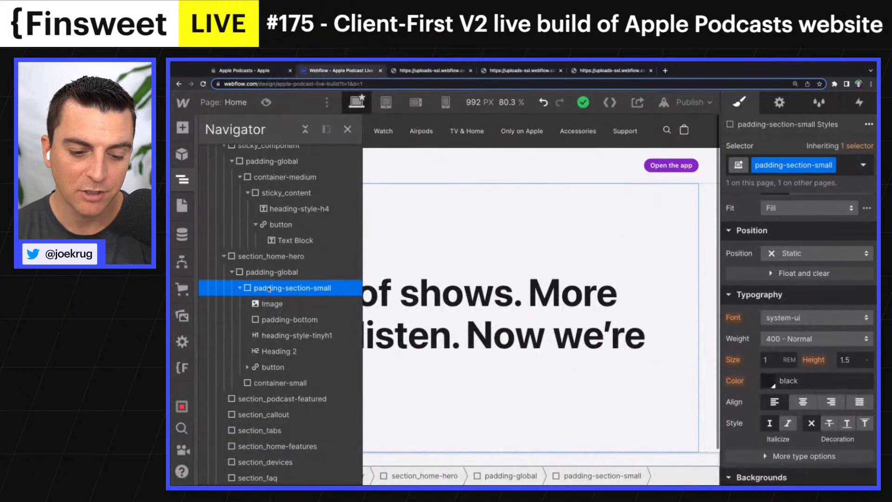
{"action": "left_click", "coordinate": [241, 289]}
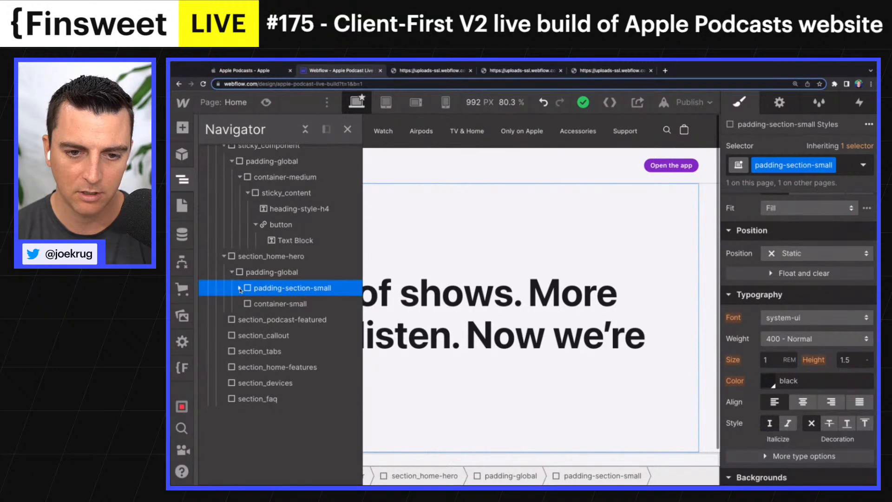
Try centring the text of section_home-hero and reset its alignment
{"action": "left_click", "coordinate": [265, 256]}
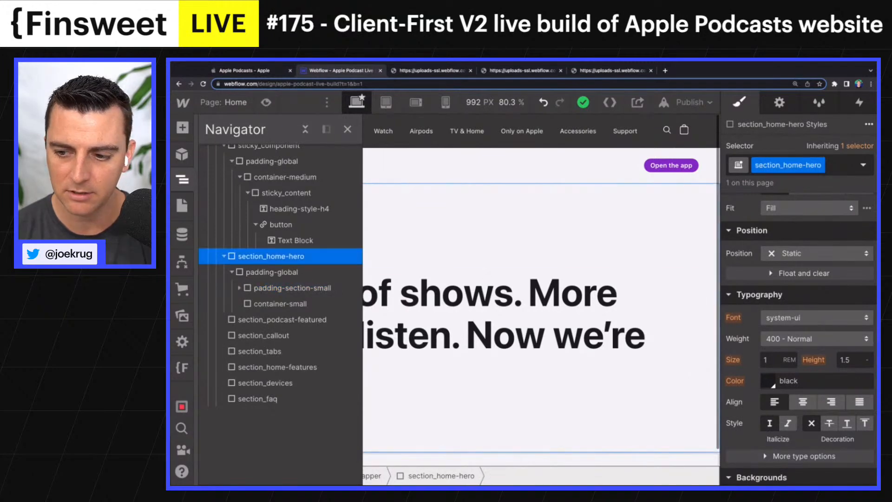
{"action": "left_click", "coordinate": [806, 403]}
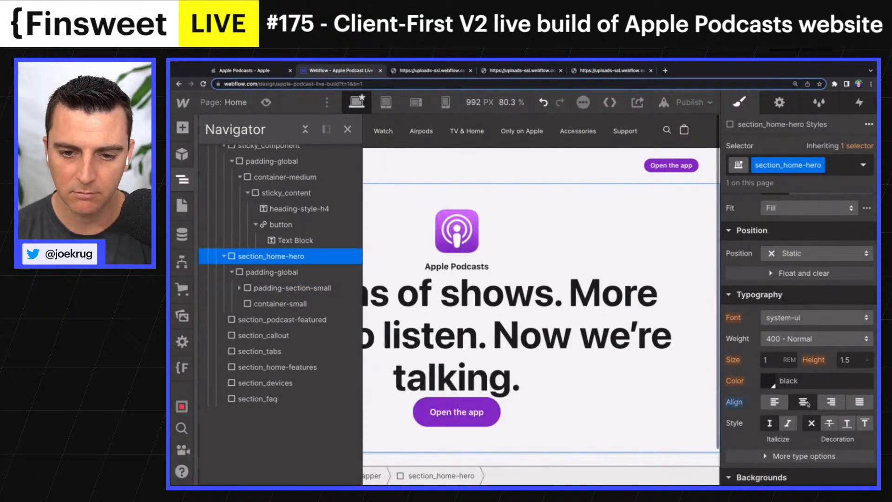
{"action": "left_click", "coordinate": [739, 403]}
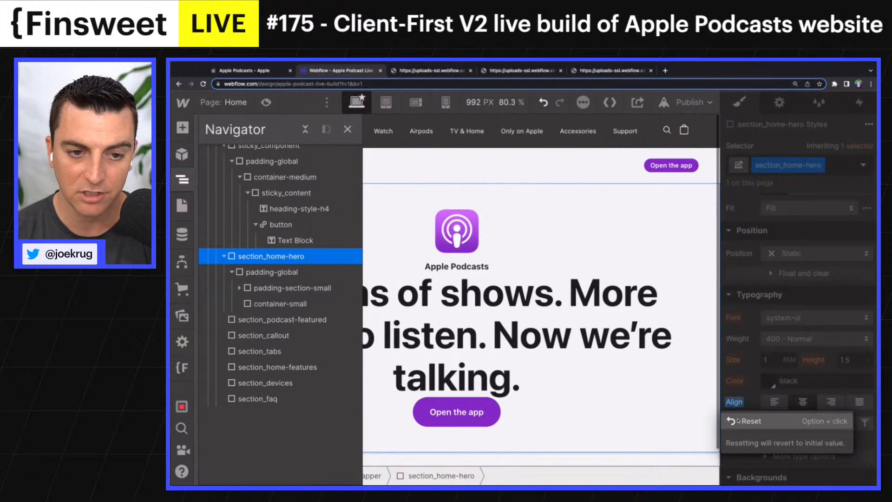
{"action": "left_click", "coordinate": [739, 420]}
{"action": "scroll", "coordinate": [220, 195], "scroll_direction": "up", "scroll_amount": 5}
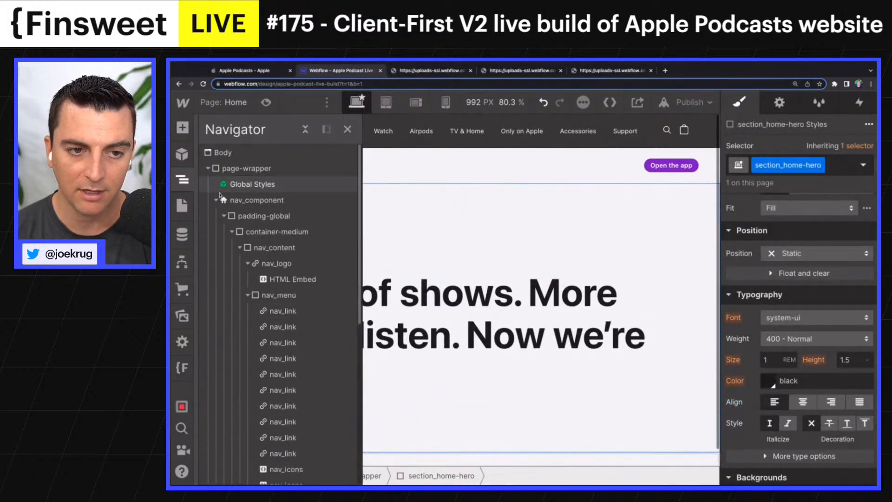
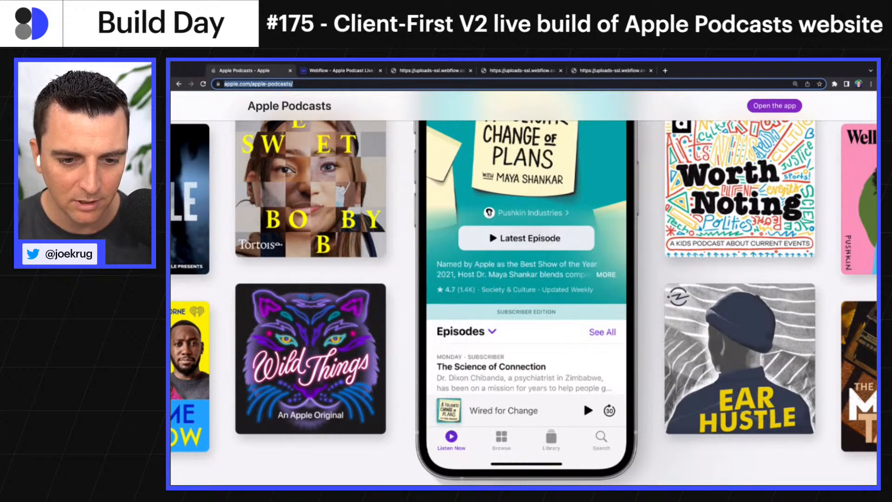
In Webflow, upload the Wild Things cover screenshot to the assets and use it as the source for podcast-featured_item-image
{"action": "left_click", "coordinate": [325, 70]}
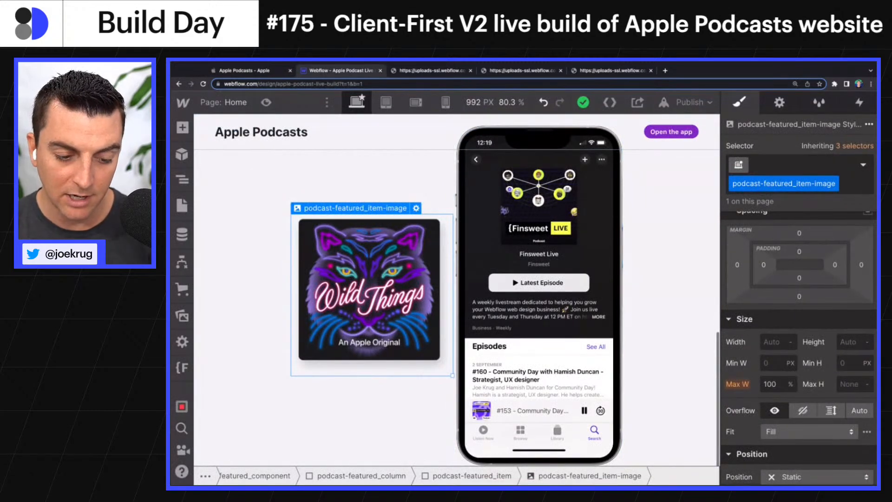
{"action": "key", "text": "j"}
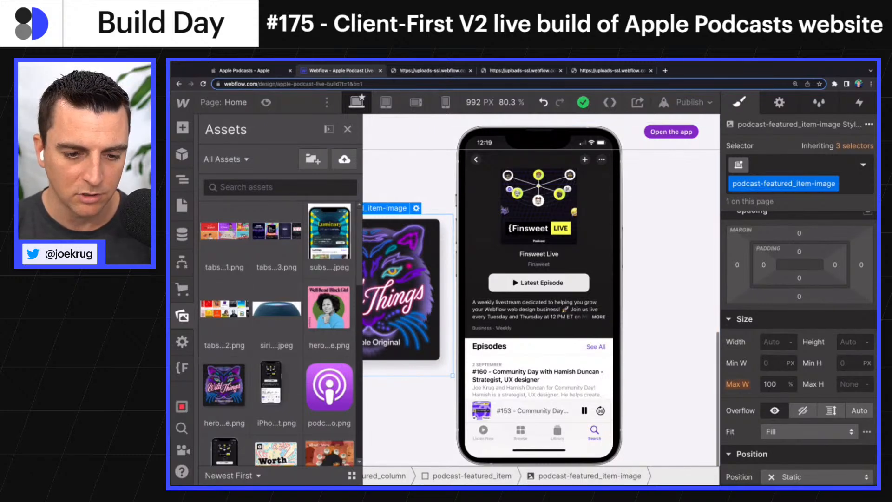
{"action": "left_click_drag", "start_coordinate": [856, 465], "coordinate": [300, 355]}
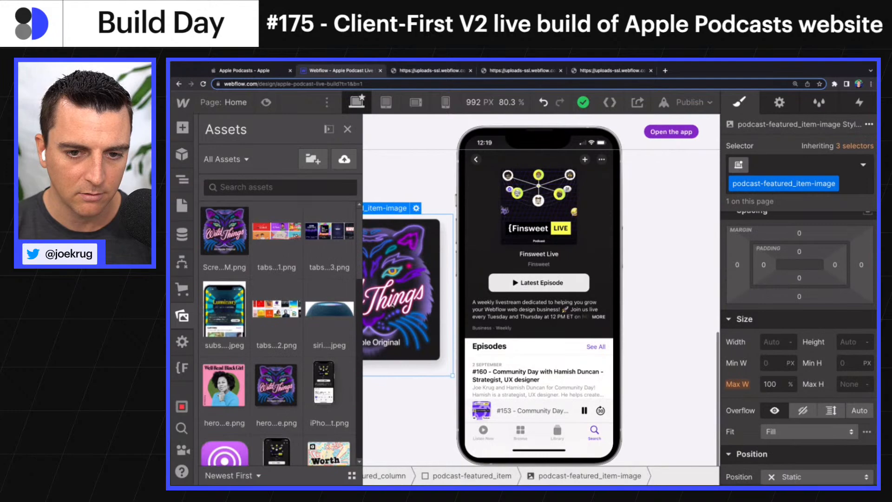
{"action": "left_click", "coordinate": [394, 305]}
{"action": "left_click", "coordinate": [227, 251]}
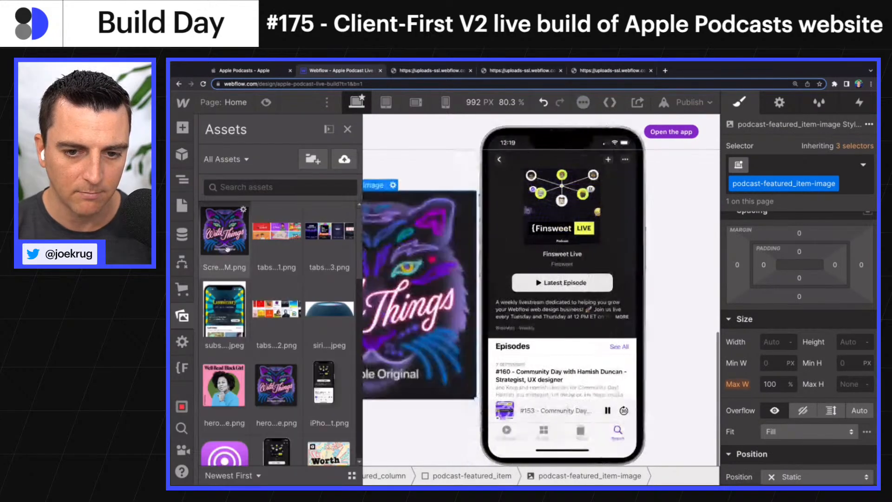
{"action": "left_click", "coordinate": [348, 130]}
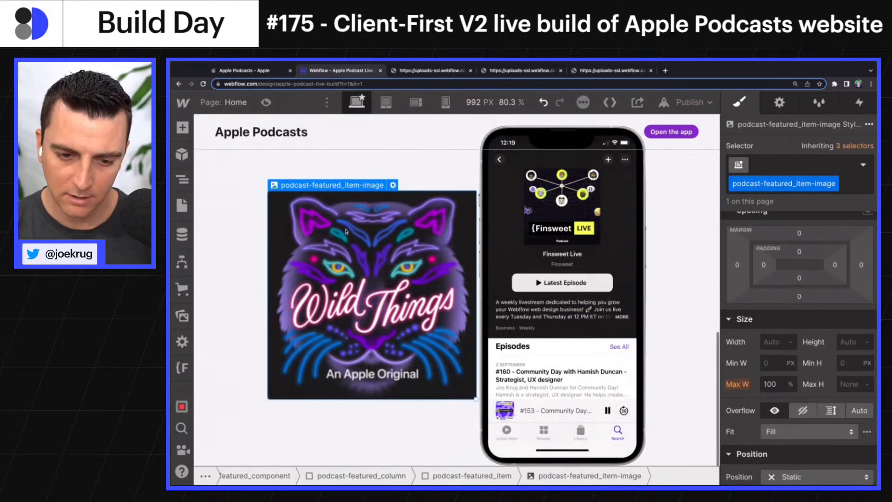
Duplicate the podcast-featured_item holding the Wild Things cover and set the class's width to 12 rem
{"action": "key", "text": "Up"}
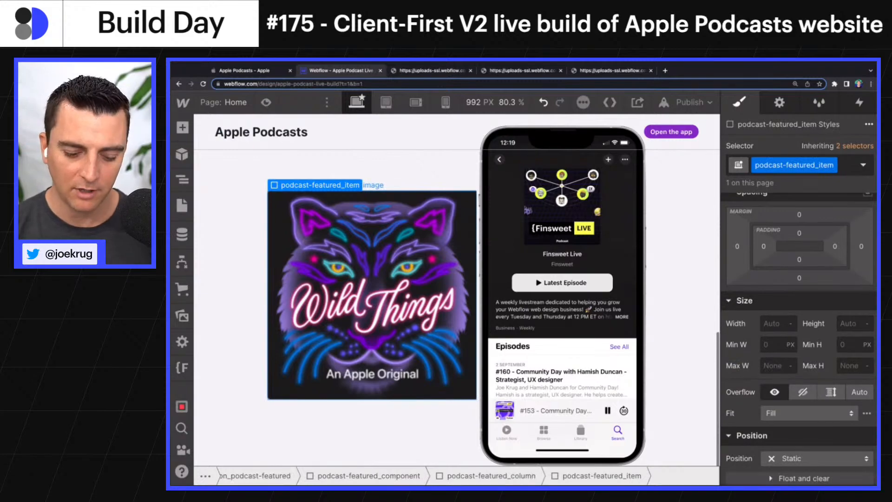
{"action": "key", "text": "ctrl+minus"}
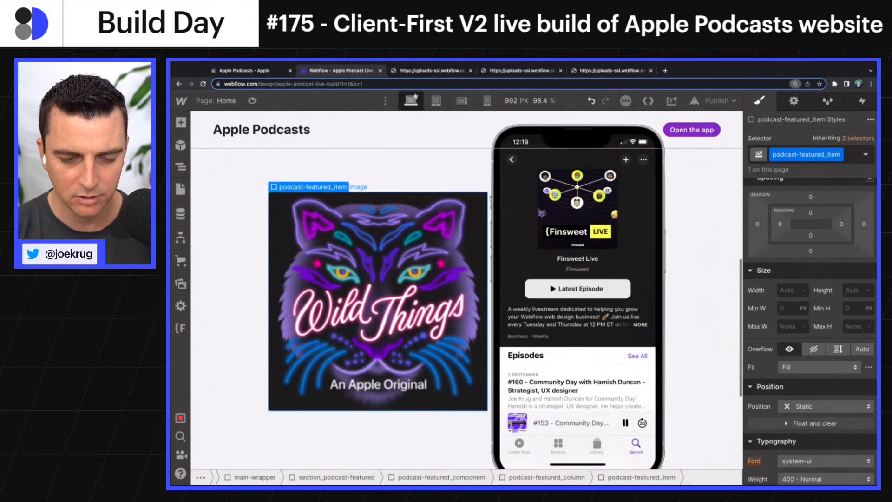
{"action": "key", "text": "ctrl+d"}
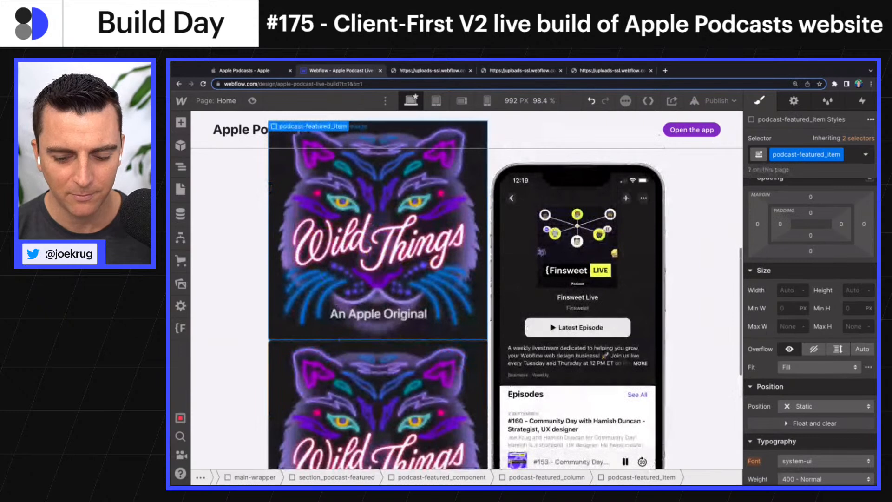
{"action": "left_click", "coordinate": [790, 291]}
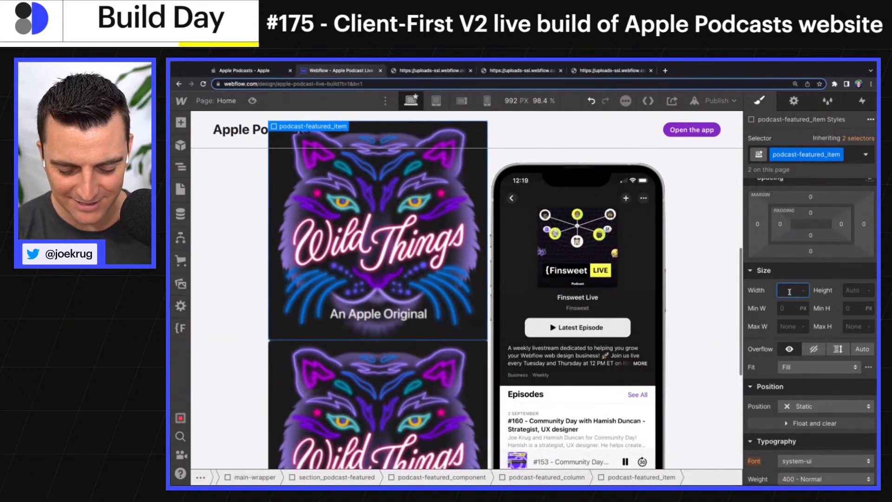
{"action": "type", "text": "12rem"}
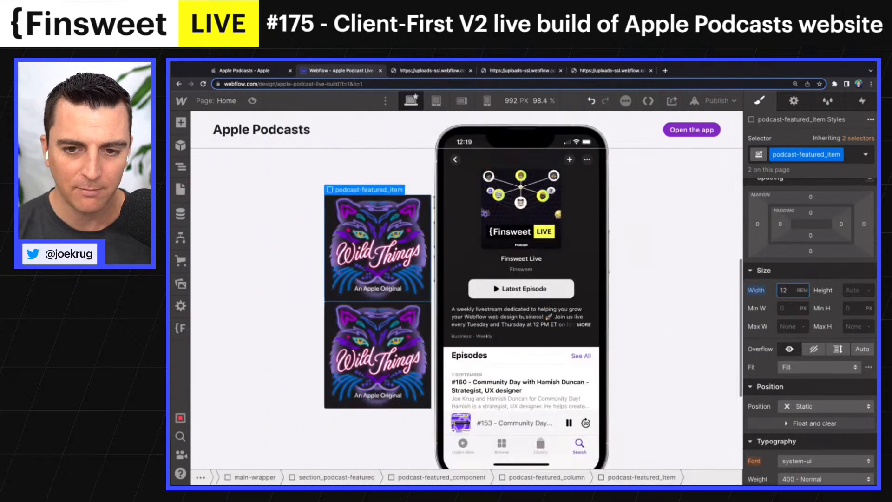
Compare the cover size with Apple's original page and set podcast-featured_item's width to 16 rem
{"action": "left_click", "coordinate": [259, 72]}
{"action": "left_click", "coordinate": [313, 71]}
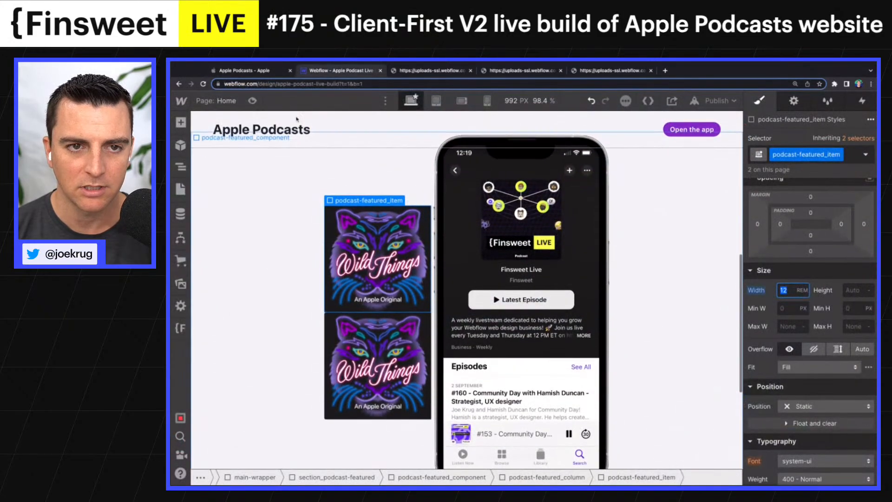
{"action": "left_click", "coordinate": [263, 73]}
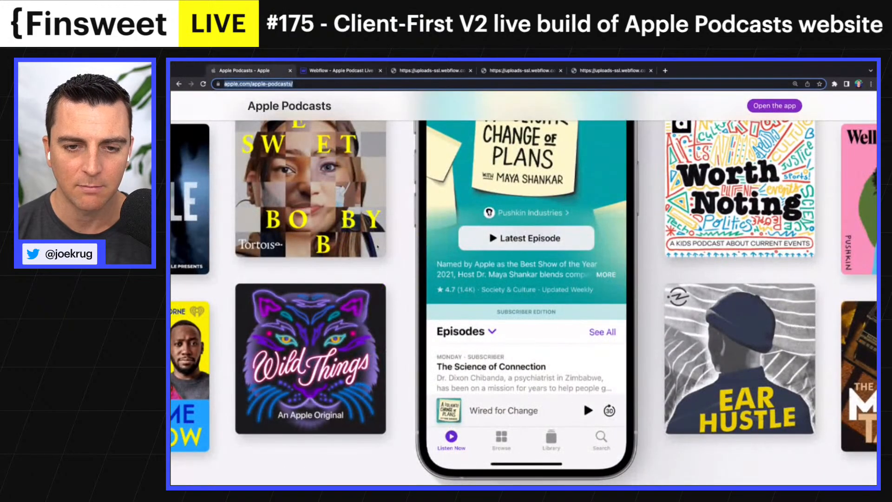
{"action": "scroll", "coordinate": [377, 247], "scroll_direction": "up", "scroll_amount": 3}
{"action": "left_click", "coordinate": [335, 71]}
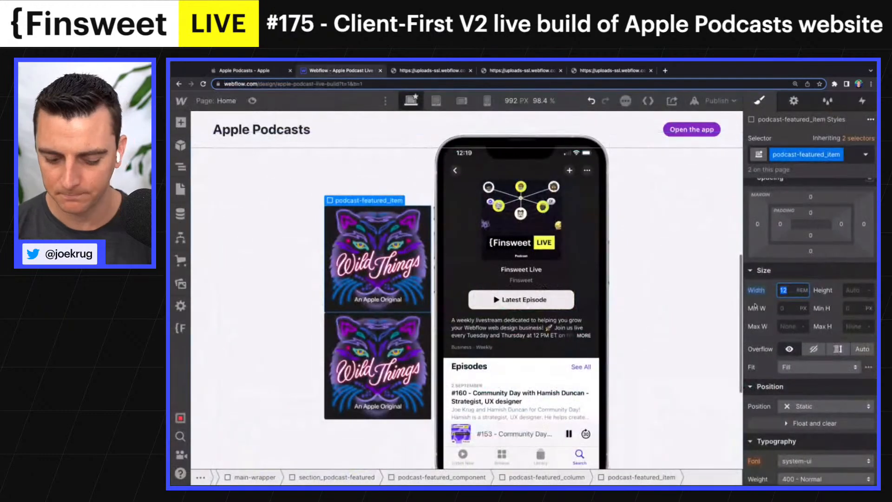
{"action": "type", "text": "16"}
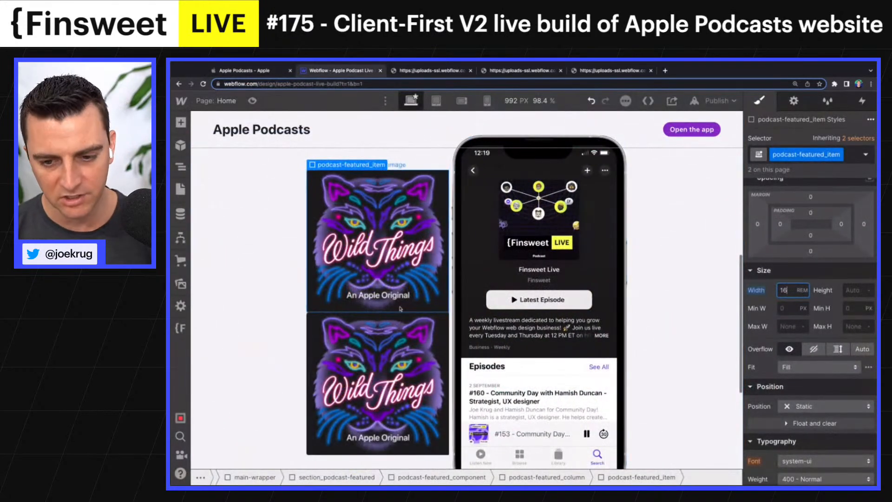
Give podcast-featured_item a bottom margin of 2 rem to separate the stacked covers
{"action": "left_click", "coordinate": [389, 267]}
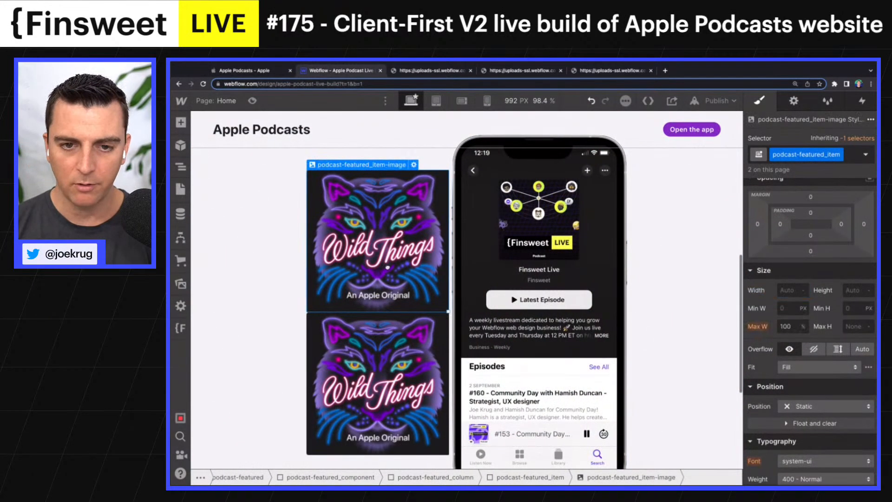
{"action": "key", "text": "Up"}
{"action": "left_click", "coordinate": [812, 253]}
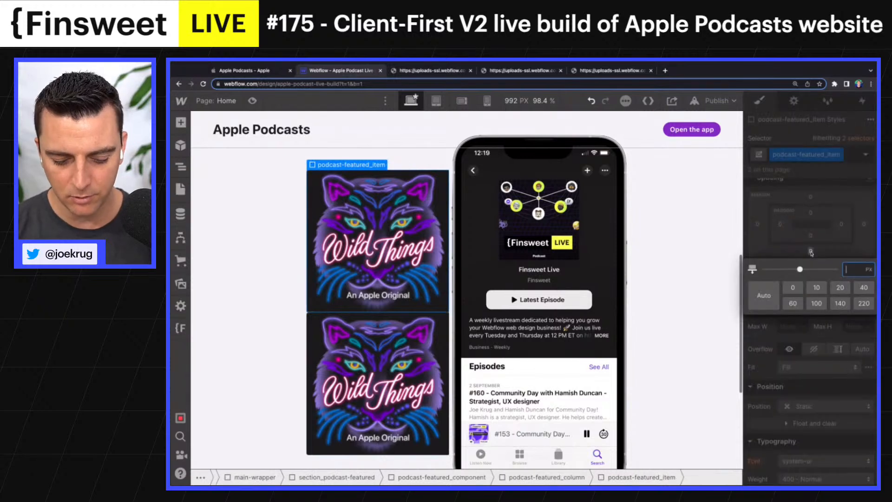
{"action": "type", "text": "2rem"}
{"action": "key", "text": "Return"}
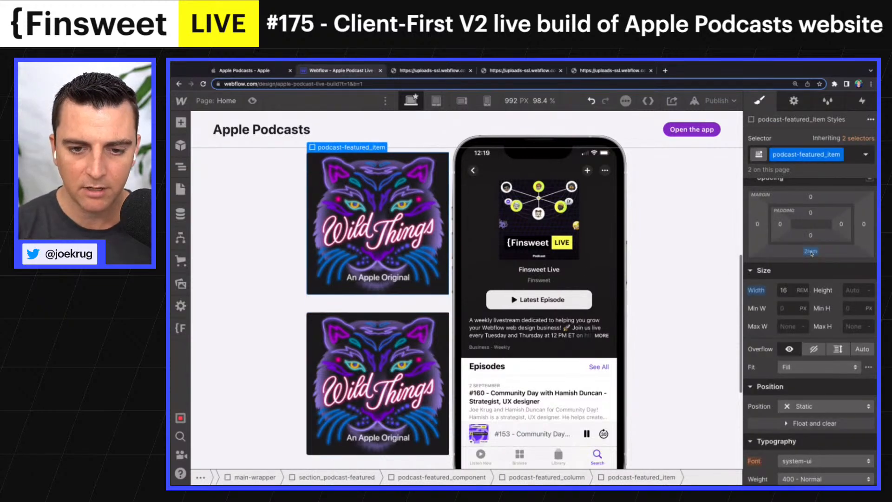
Set a 2 rem corner radius with the upper podcast-featured_item-image selected
{"action": "scroll", "coordinate": [384, 312], "scroll_direction": "up", "scroll_amount": 1}
{"action": "left_click", "coordinate": [385, 297]}
{"action": "scroll", "coordinate": [862, 403], "scroll_direction": "down", "scroll_amount": 3}
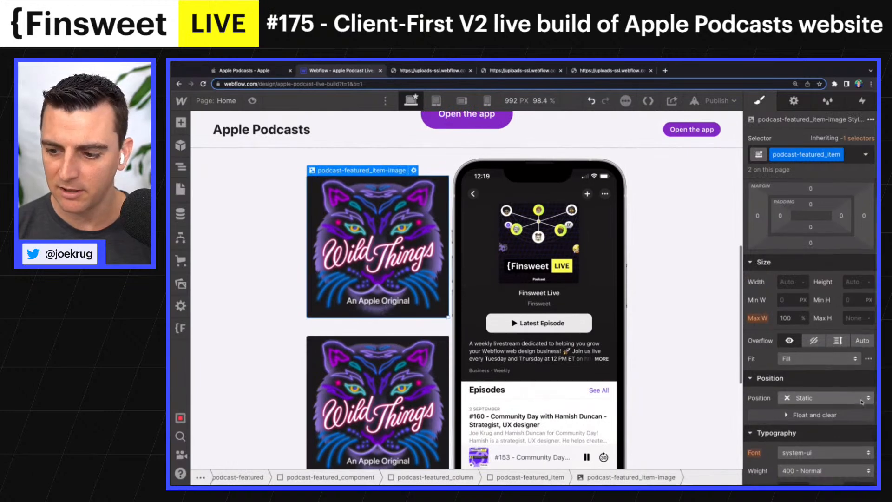
{"action": "scroll", "coordinate": [862, 402], "scroll_direction": "down", "scroll_amount": 3}
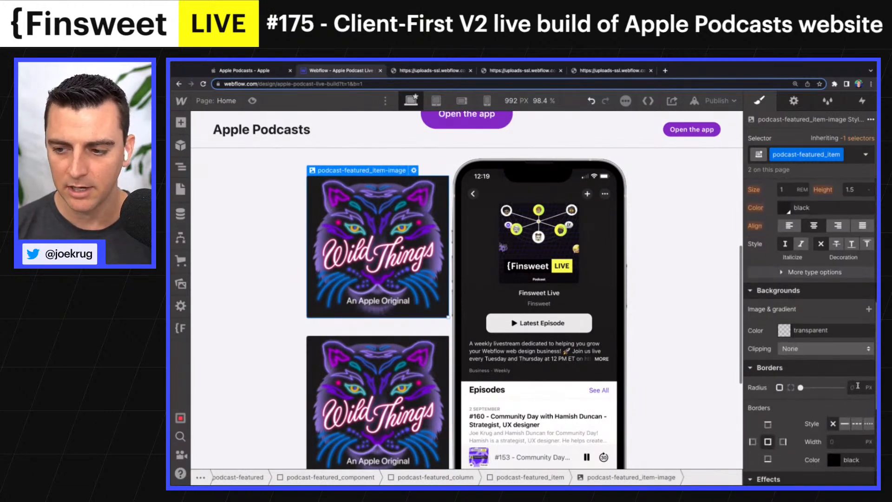
{"action": "left_click", "coordinate": [858, 386]}
{"action": "type", "text": "1rem"}
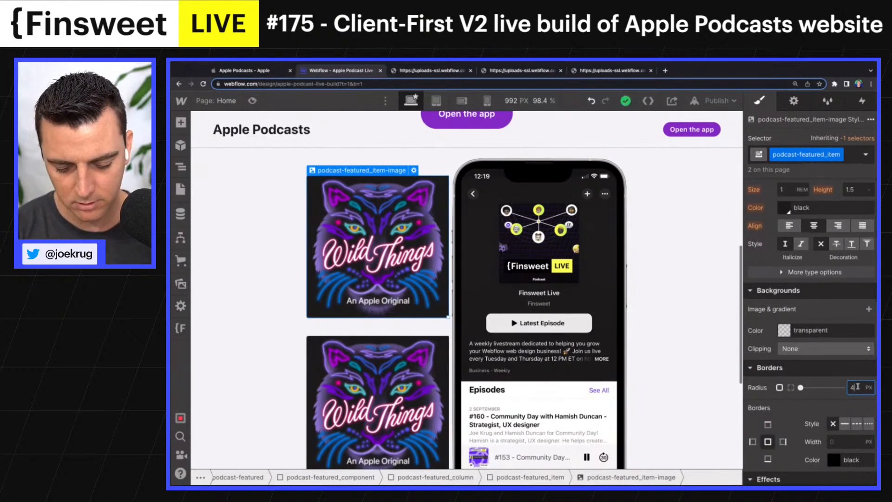
{"action": "key", "text": "Return"}
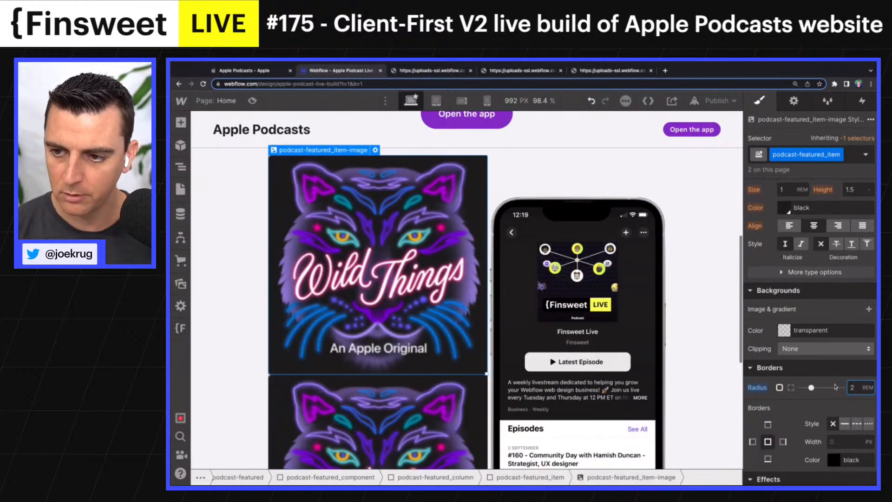
Select the upper cover's parent podcast-featured_item and set its width to 16 rem again
{"action": "scroll", "coordinate": [835, 387], "scroll_direction": "up", "scroll_amount": 5}
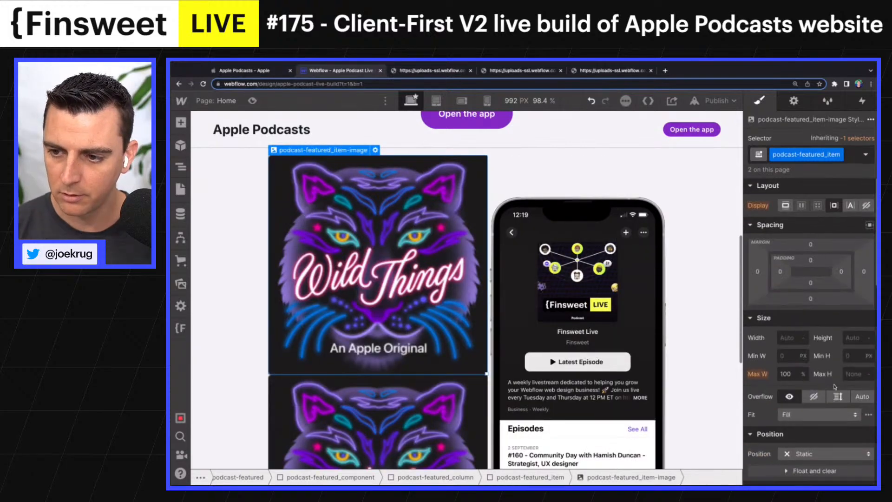
{"action": "left_click", "coordinate": [396, 281]}
{"action": "key", "text": "Up"}
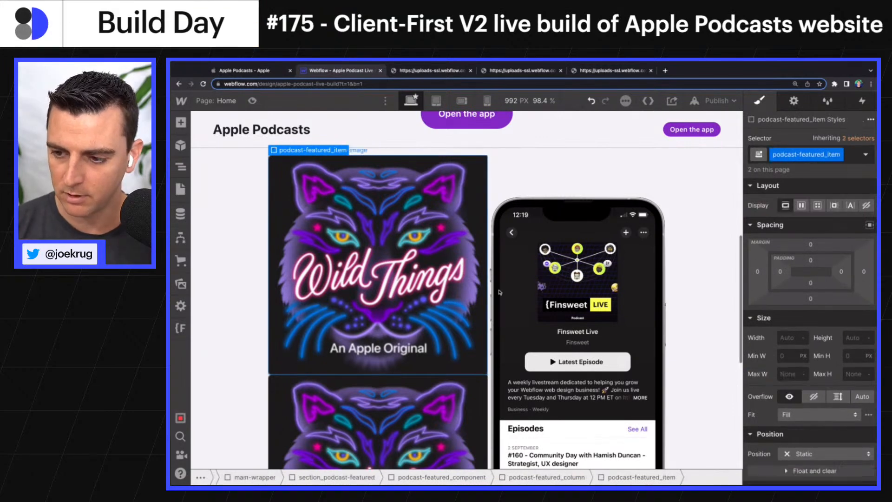
{"action": "left_click", "coordinate": [789, 338]}
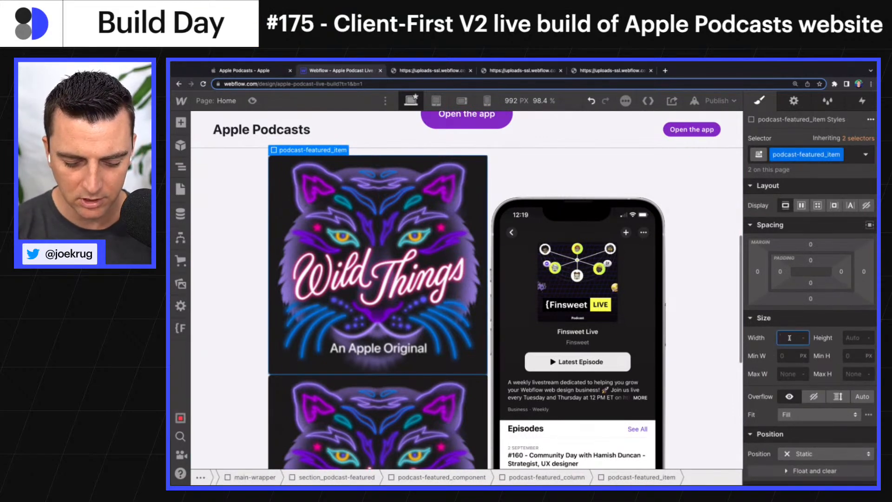
{"action": "type", "text": "16rem"}
{"action": "key", "text": "Return"}
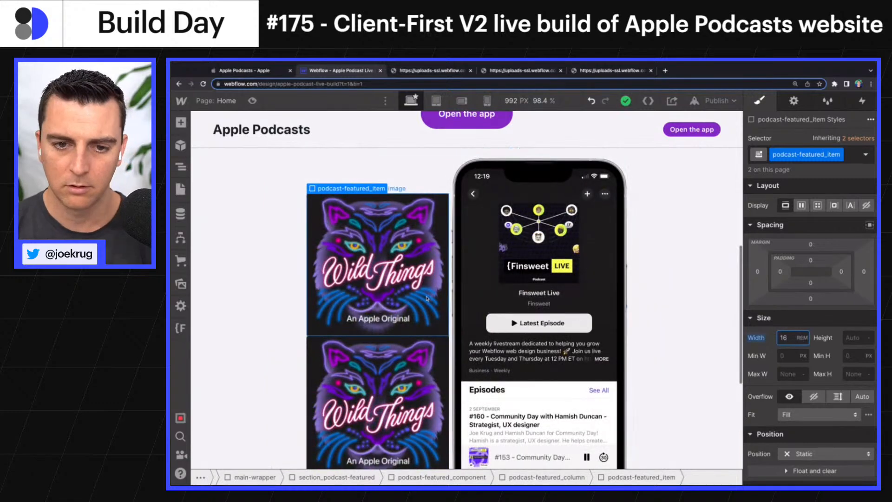
Set podcast-featured_item's bottom margin to 3 rem
{"action": "left_click", "coordinate": [423, 294]}
{"action": "key", "text": "Up"}
{"action": "left_click", "coordinate": [811, 298]}
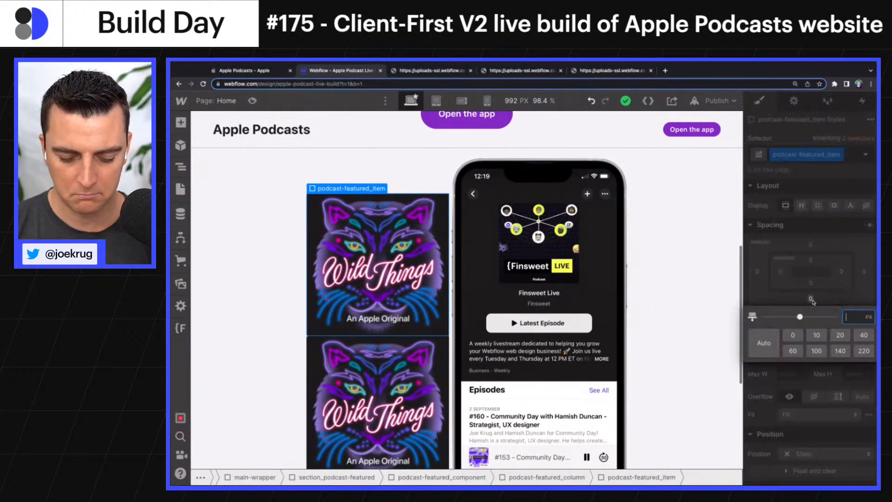
{"action": "type", "text": "3rem"}
{"action": "key", "text": "Return"}
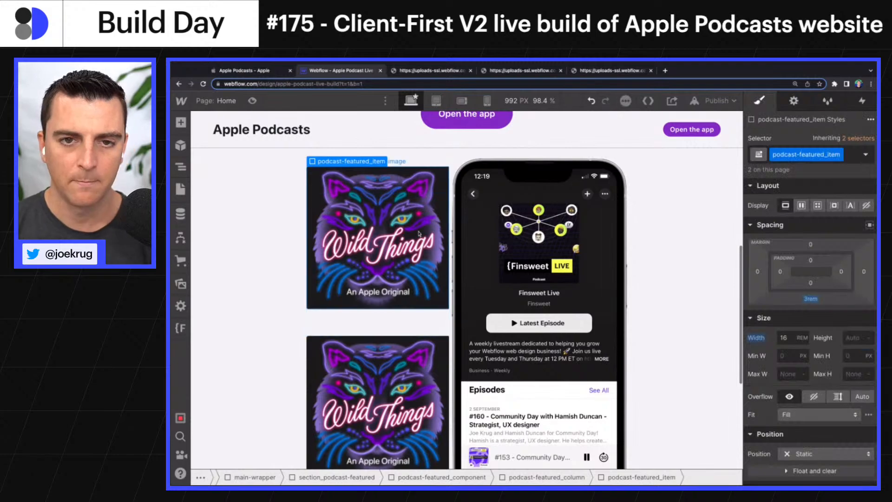
Check the spacing between covers on Apple's original page and set podcast-featured_item's bottom margin to 2 rem
{"action": "left_click", "coordinate": [259, 71]}
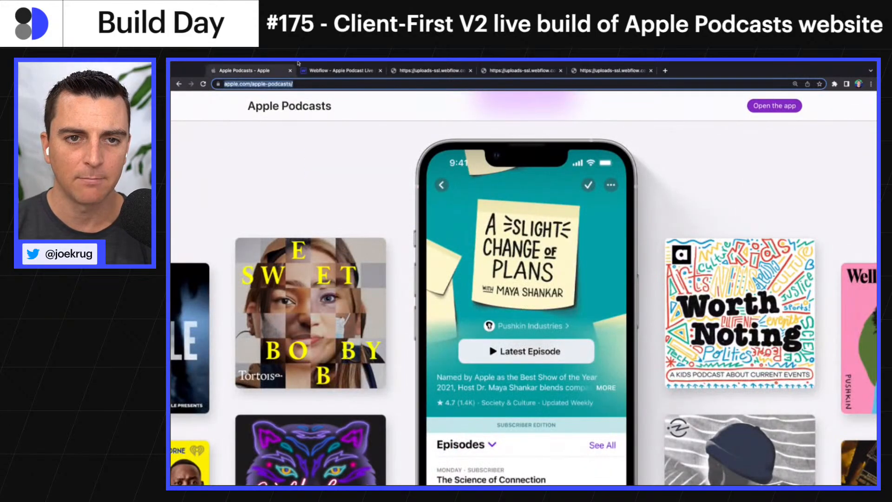
{"action": "left_click", "coordinate": [313, 74]}
{"action": "left_click", "coordinate": [811, 299]}
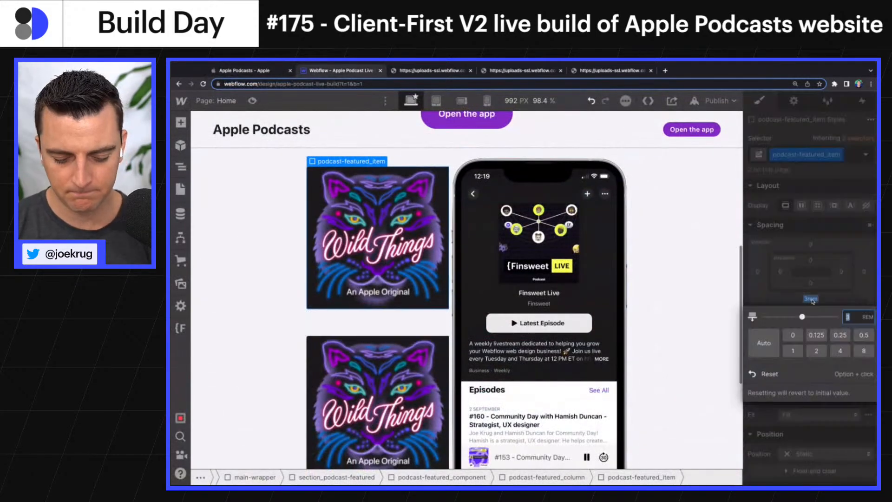
{"action": "type", "text": "2"}
{"action": "key", "text": "Return"}
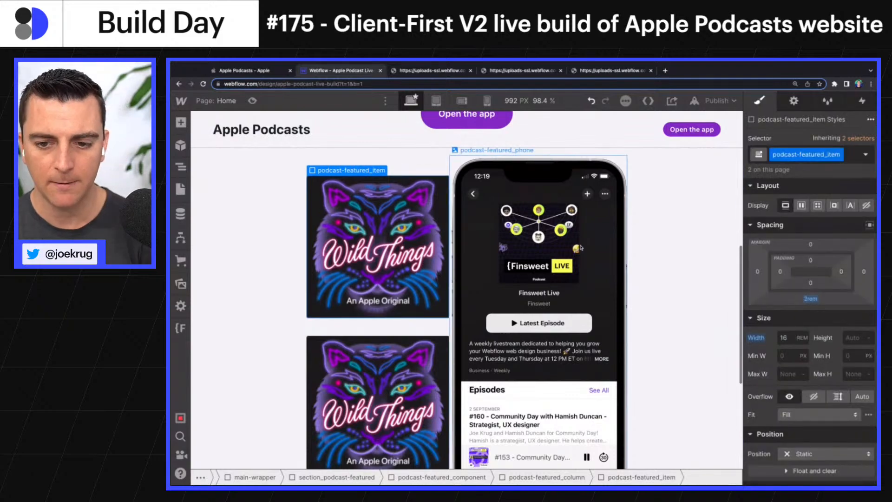
Compare the cover sizes with Apple's original page and set podcast-featured_item's width to 14 rem
{"action": "scroll", "coordinate": [581, 248], "scroll_direction": "down", "scroll_amount": 1}
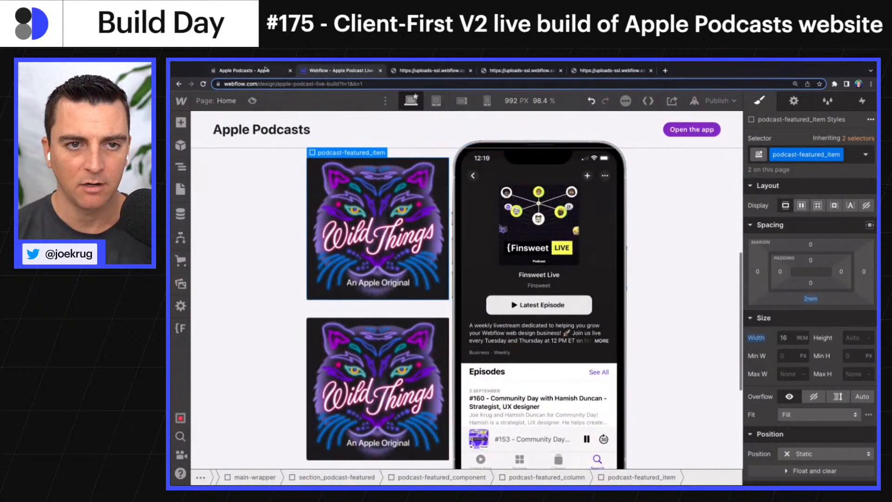
{"action": "left_click", "coordinate": [265, 70]}
{"action": "scroll", "coordinate": [316, 195], "scroll_direction": "down", "scroll_amount": 3}
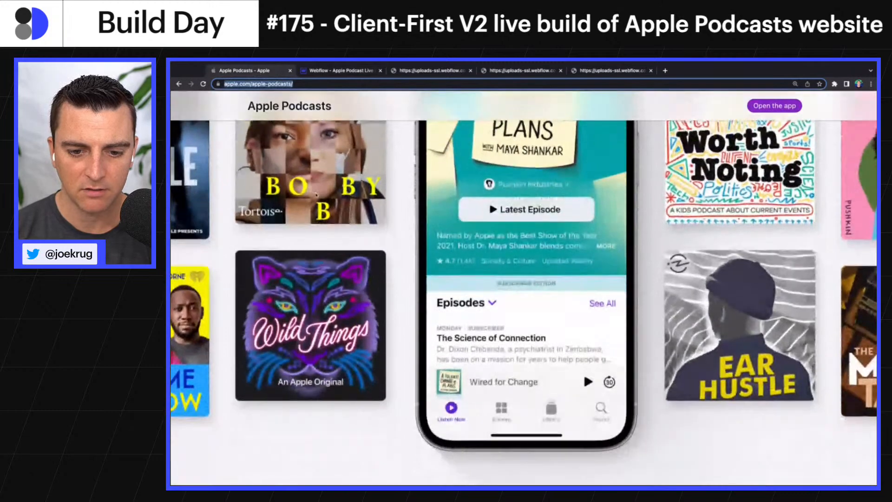
{"action": "scroll", "coordinate": [316, 195], "scroll_direction": "up", "scroll_amount": 3}
{"action": "key", "text": "ctrl+Tab"}
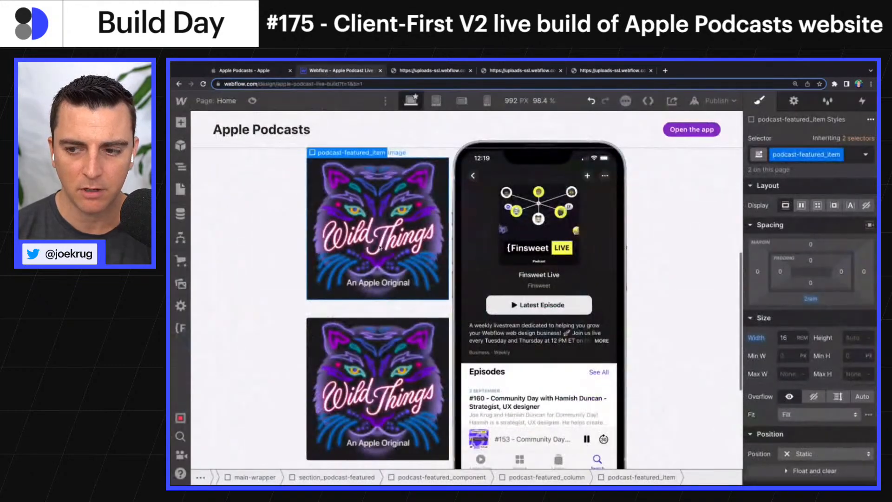
{"action": "left_click", "coordinate": [788, 338]}
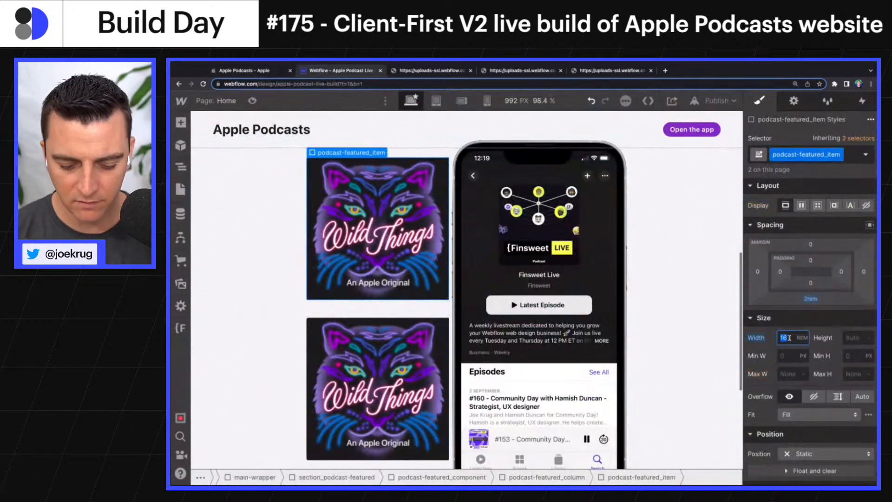
{"action": "type", "text": "14"}
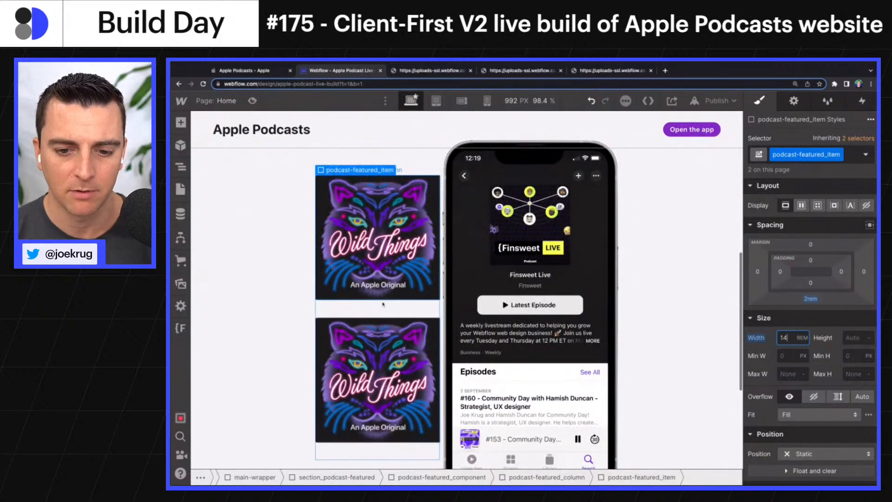
Select the upper podcast-featured_item-image and set its corner radius to 1 rem
{"action": "left_click", "coordinate": [381, 291]}
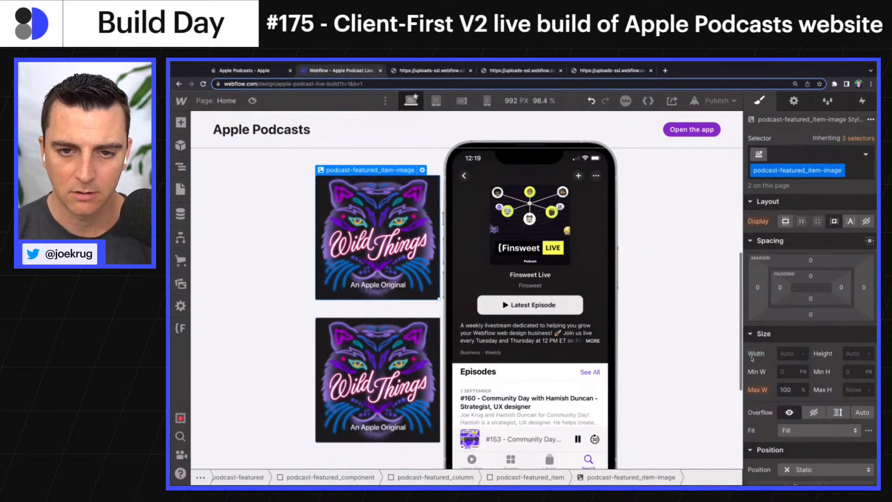
{"action": "scroll", "coordinate": [870, 462], "scroll_direction": "down", "scroll_amount": 10}
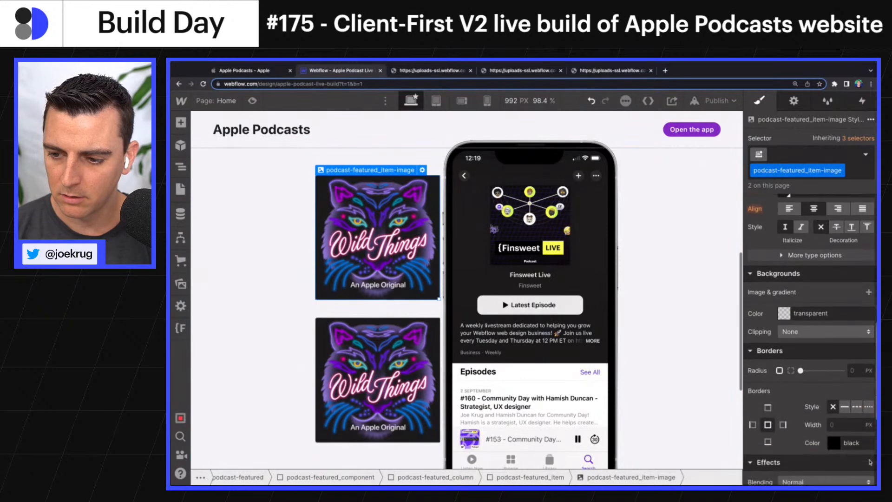
{"action": "left_click", "coordinate": [856, 370]}
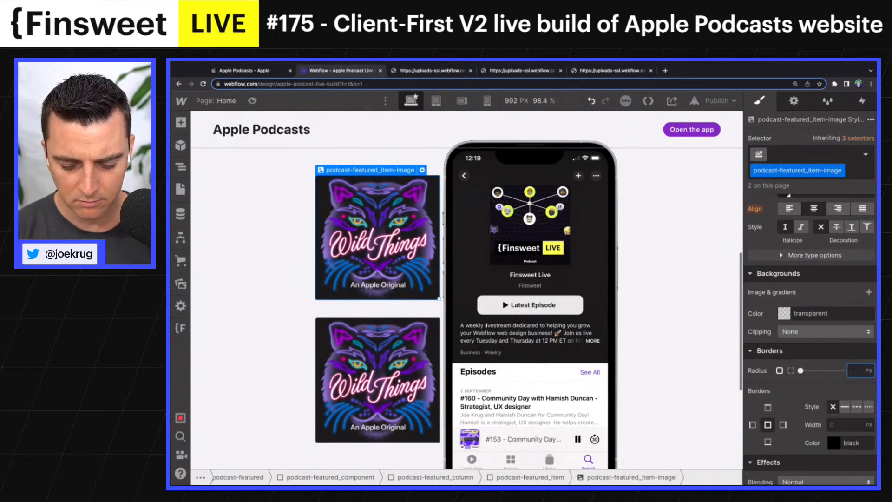
{"action": "type", "text": "3rem"}
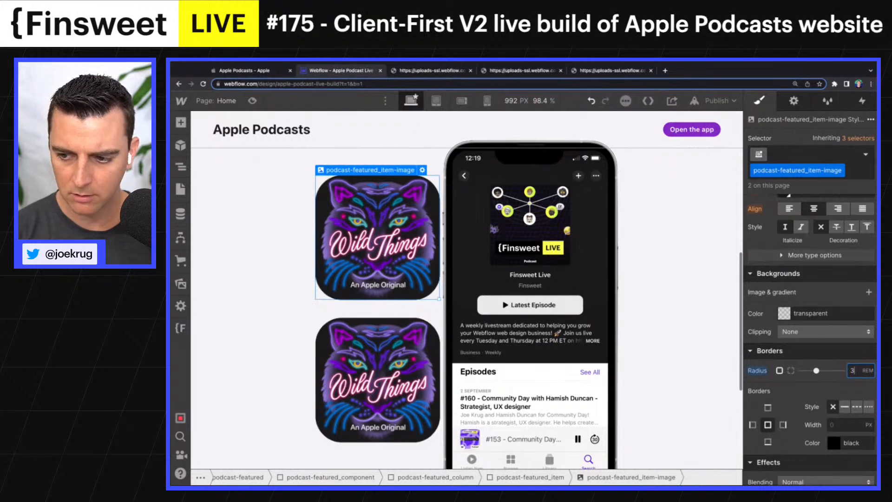
{"action": "key", "text": "Return"}
{"action": "key", "text": "Return"}
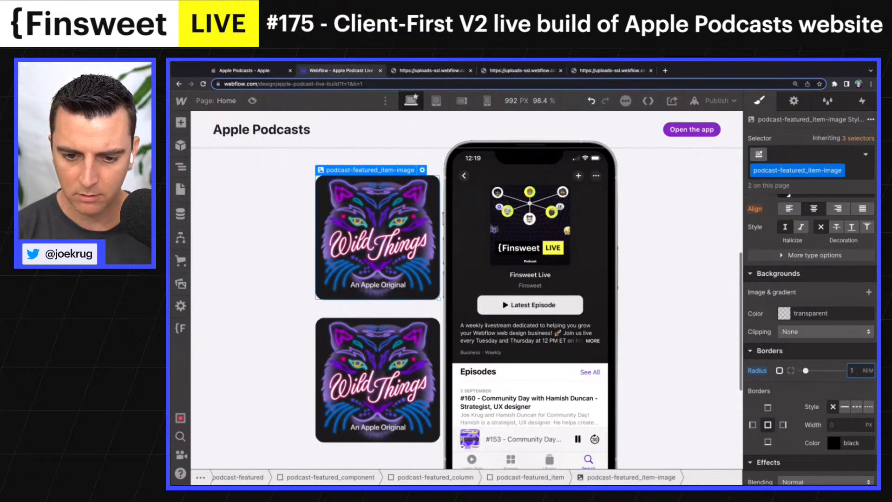
Add an outside box shadow to podcast-featured_item-image with a 10 px distance and 20 px blur
{"action": "scroll", "coordinate": [843, 424], "scroll_direction": "down", "scroll_amount": 3}
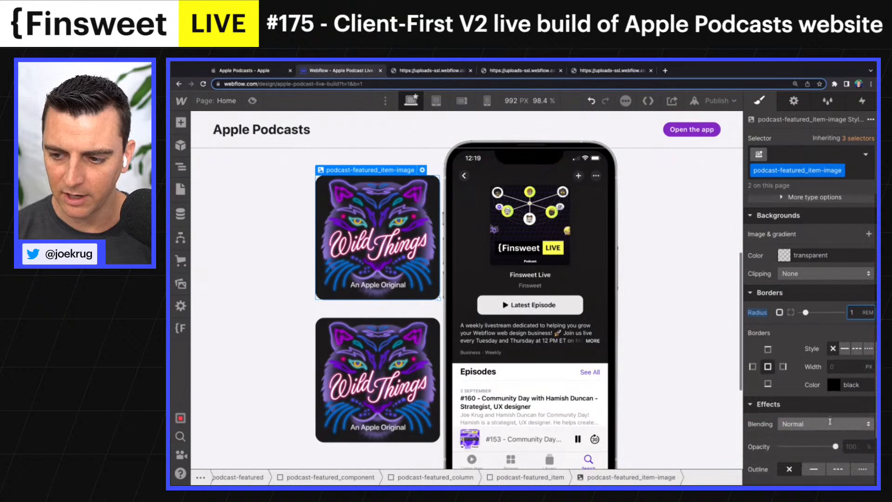
{"action": "left_click", "coordinate": [868, 397]}
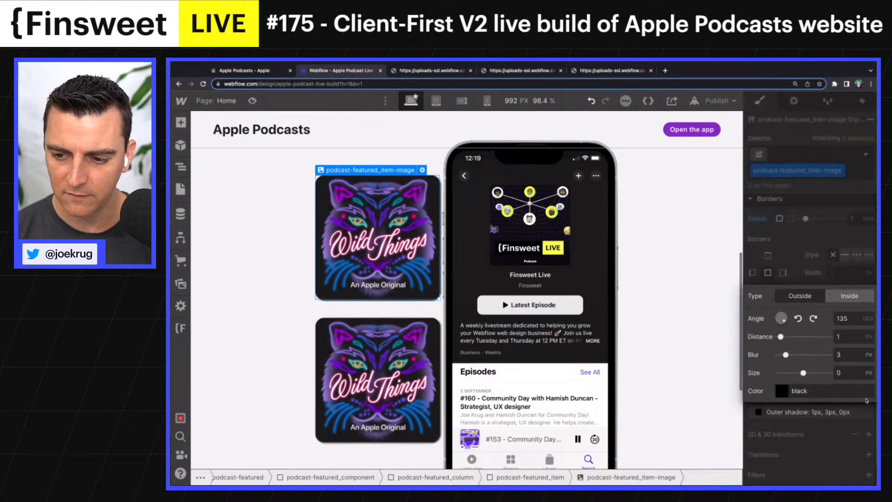
{"action": "left_click", "coordinate": [850, 337]}
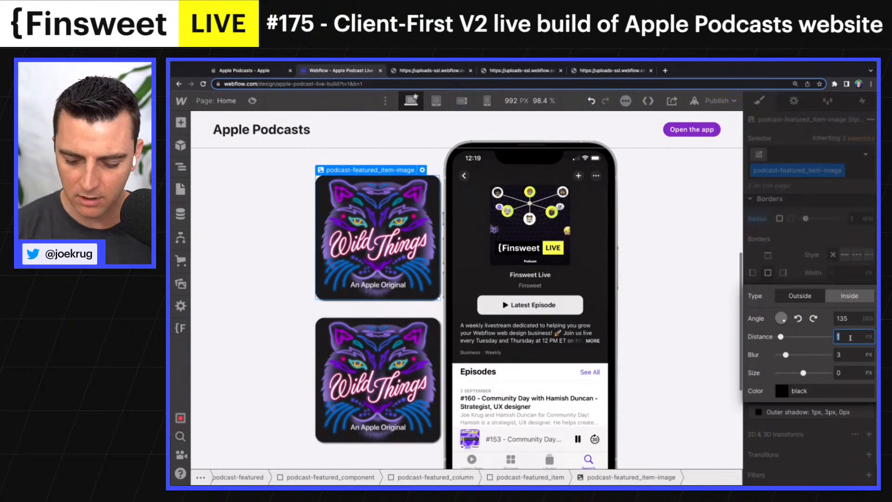
{"action": "type", "text": "10"}
{"action": "key", "text": "Tab"}
{"action": "type", "text": "20"}
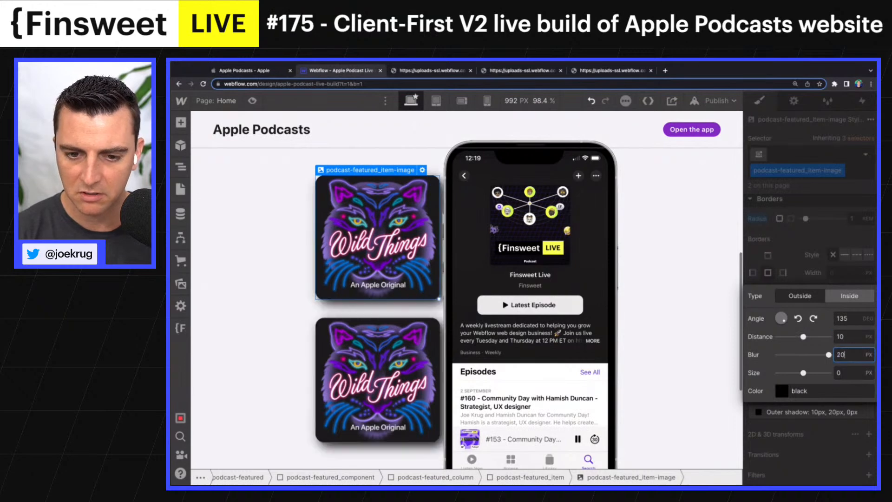
Set the cover image's shadow color to dark gray #424242 at 37% opacity
{"action": "left_click", "coordinate": [783, 392]}
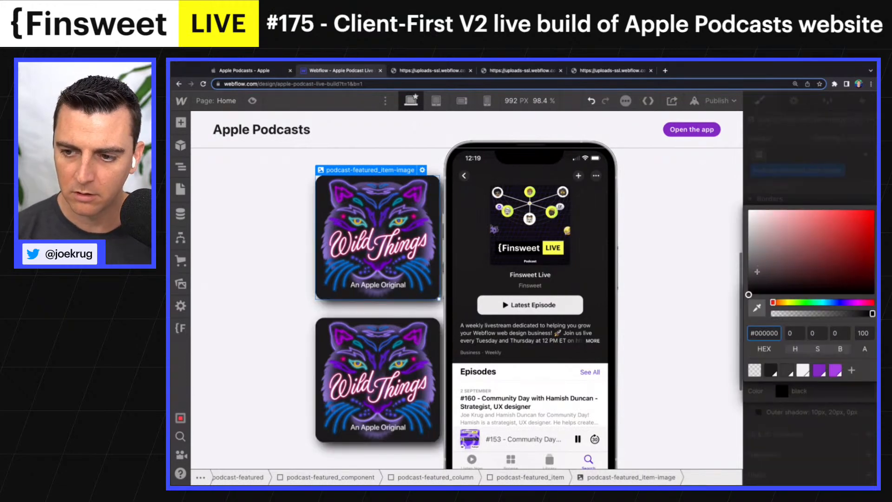
{"action": "left_click_drag", "start_coordinate": [796, 314], "coordinate": [808, 314]}
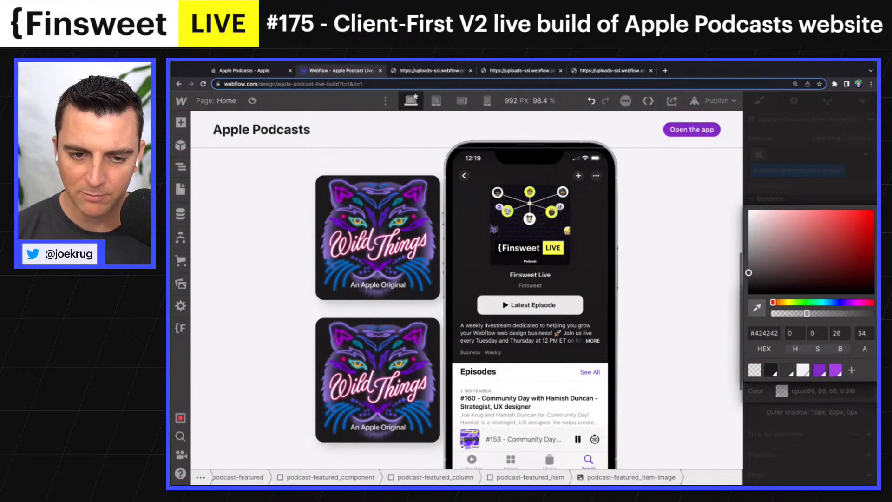
{"action": "left_click", "coordinate": [805, 186]}
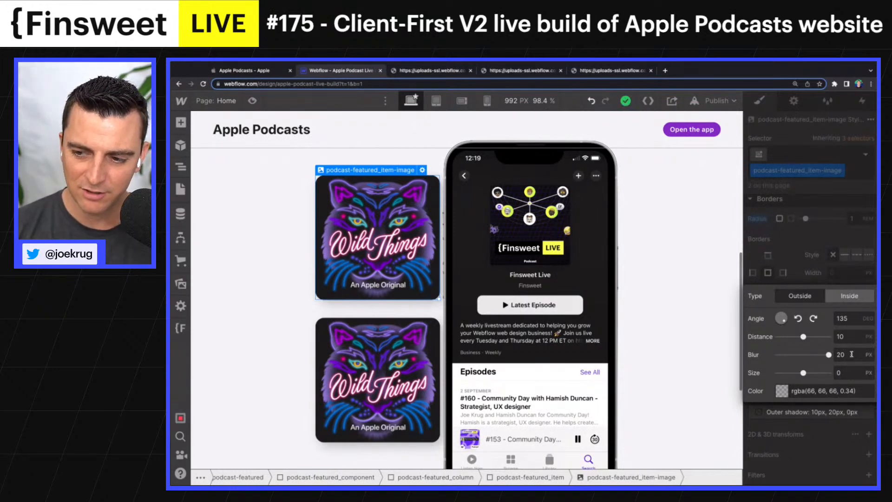
{"action": "left_click", "coordinate": [783, 391]}
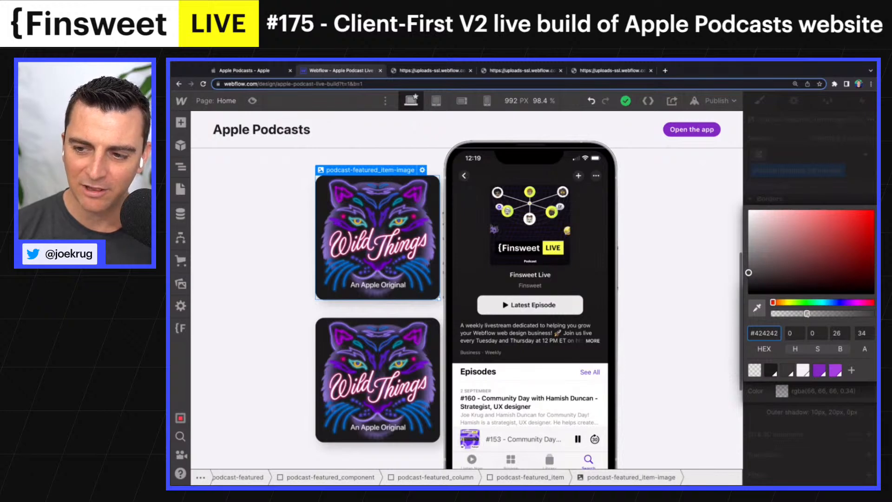
{"action": "left_click_drag", "start_coordinate": [808, 314], "coordinate": [810, 314]}
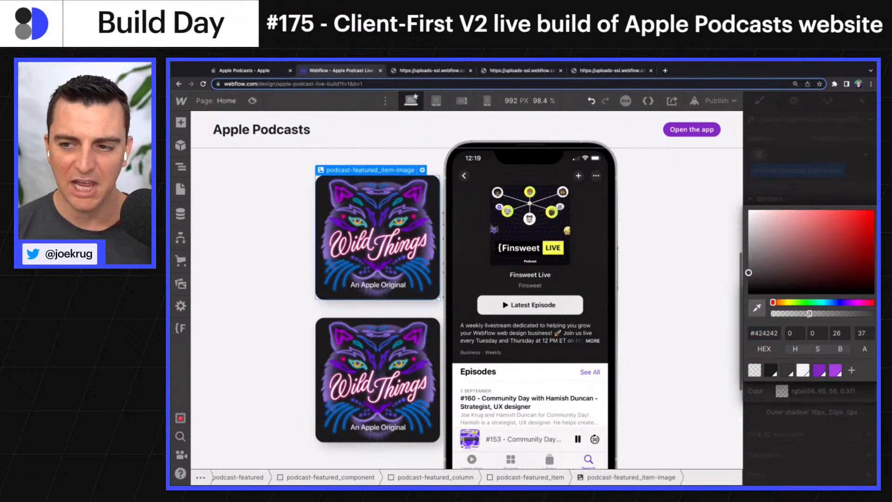
{"action": "left_click", "coordinate": [826, 172]}
{"action": "left_click", "coordinate": [831, 218]}
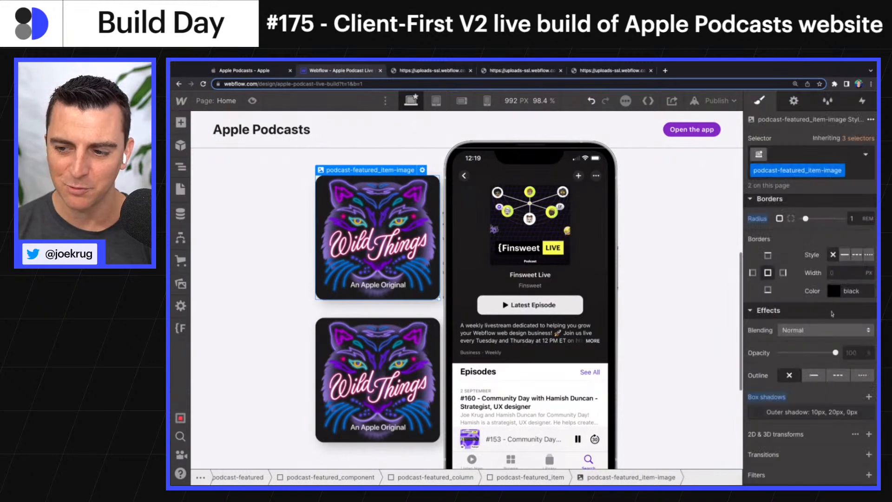
{"action": "left_click", "coordinate": [789, 413]}
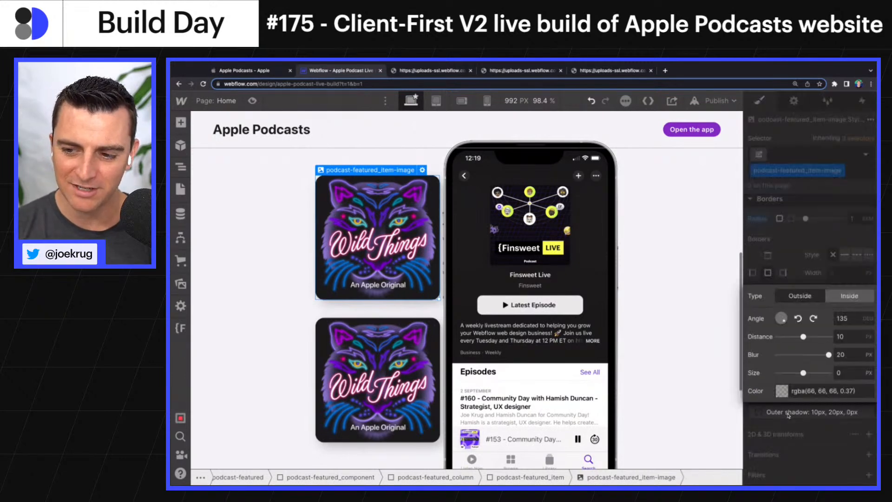
{"action": "left_click", "coordinate": [827, 267]}
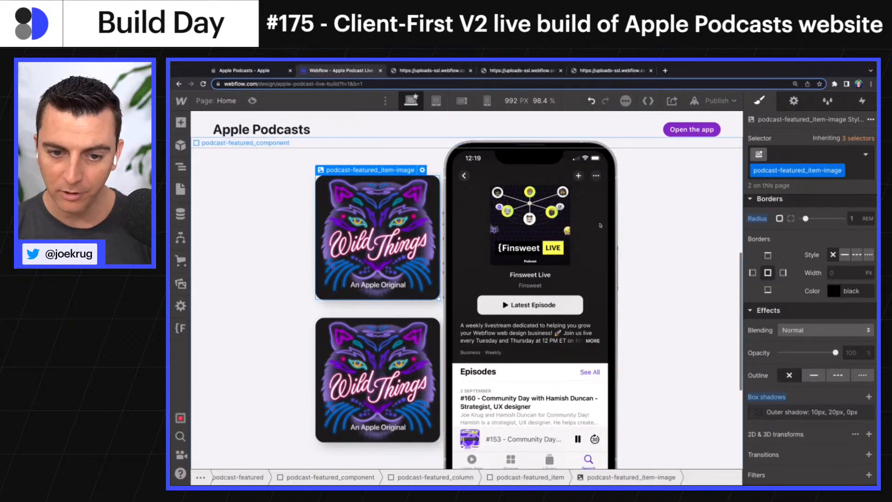
Select the podcast-featured_column holding the stacked covers and duplicate it twice
{"action": "left_click", "coordinate": [348, 311]}
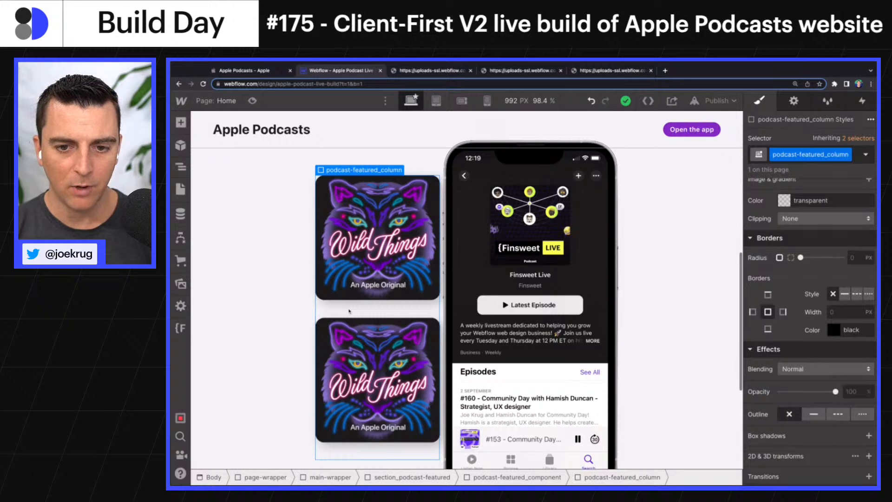
{"action": "key", "text": "ctrl+d"}
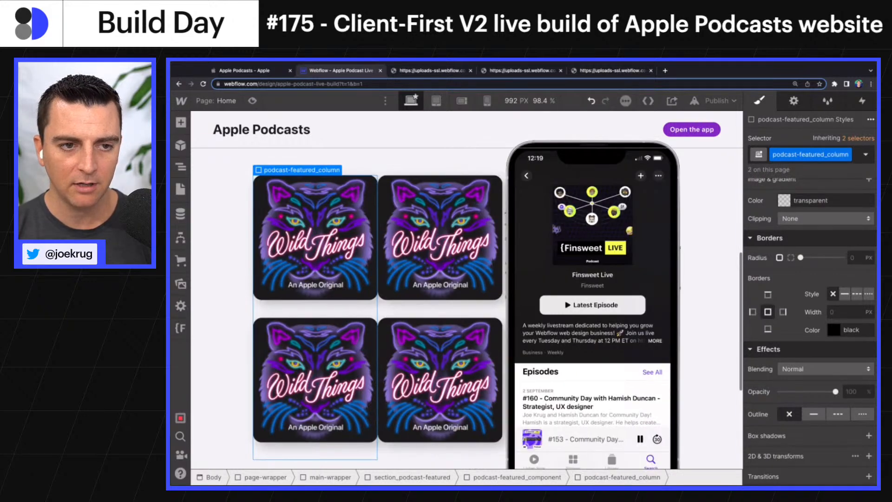
{"action": "left_click", "coordinate": [180, 167]}
{"action": "left_click", "coordinate": [229, 382]}
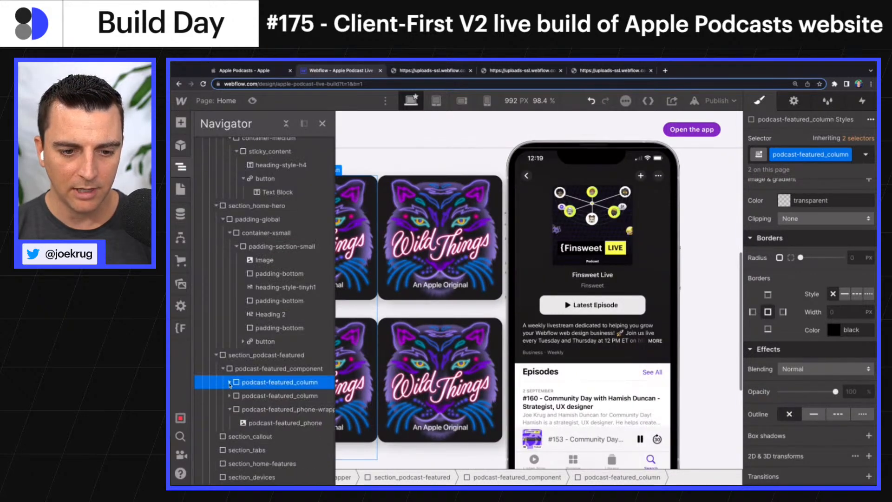
{"action": "key", "text": "ctrl+d"}
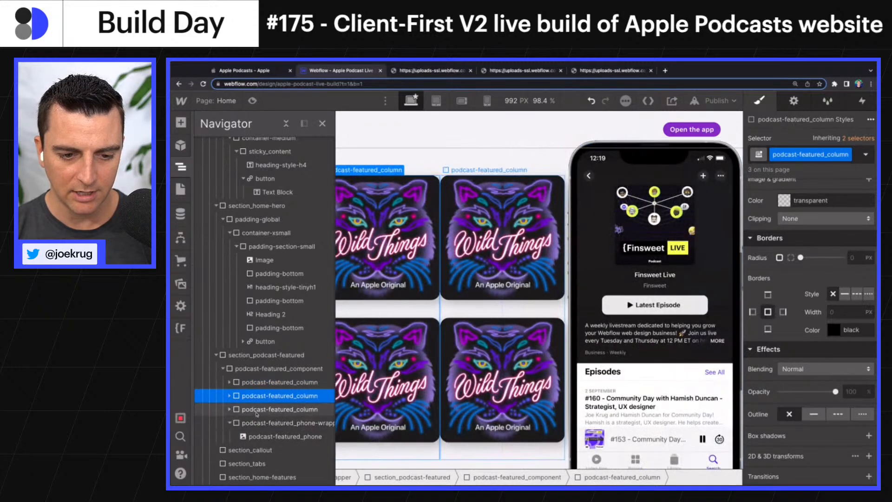
Move one podcast-featured_column after podcast-featured_phone-wrapper and duplicate it for two columns on each side of the phone
{"action": "mouse_move", "coordinate": [254, 412]}
{"action": "left_mouse_down"}
{"action": "mouse_move", "coordinate": [249, 426]}
{"action": "mouse_move", "coordinate": [243, 412]}
{"action": "left_mouse_up"}
{"action": "key", "text": "super+plus"}
{"action": "scroll", "coordinate": [246, 426], "scroll_direction": "down", "scroll_amount": 2}
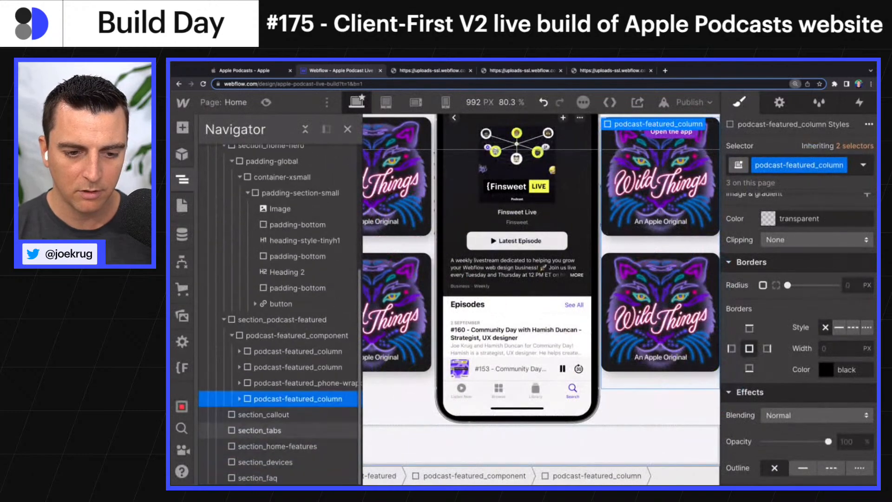
{"action": "key", "text": "ctrl+d"}
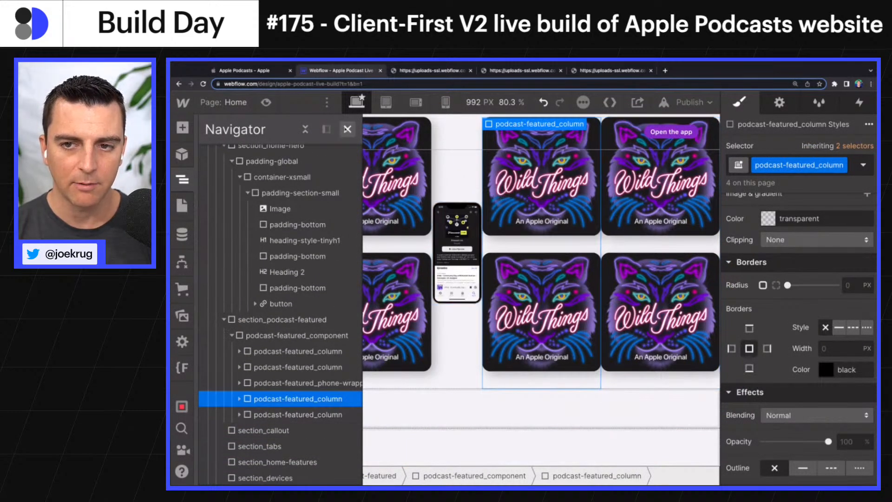
{"action": "left_click", "coordinate": [347, 129]}
{"action": "scroll", "coordinate": [388, 246], "scroll_direction": "up", "scroll_amount": 2}
{"action": "scroll", "coordinate": [386, 246], "scroll_direction": "up", "scroll_amount": 1}
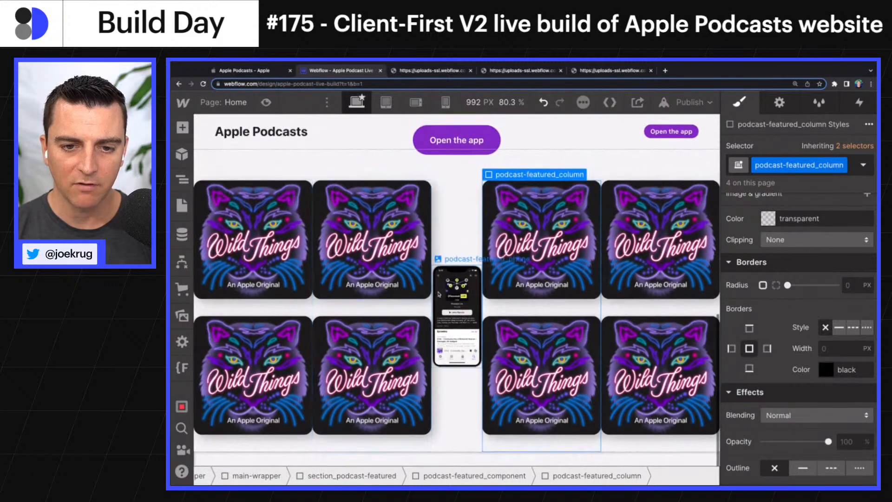
Select the phone image's parent podcast-featured_phone-wrapper and set its flex child sizing to neither shrink nor grow
{"action": "left_click", "coordinate": [439, 295]}
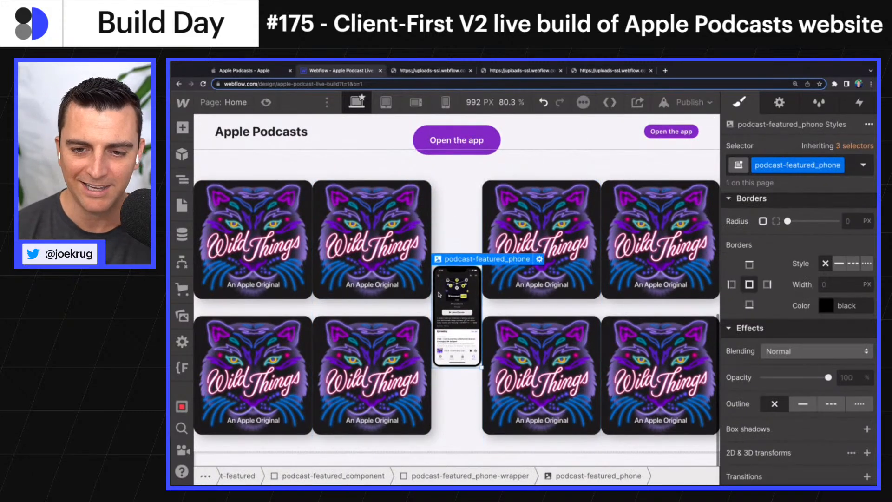
{"action": "scroll", "coordinate": [851, 321], "scroll_direction": "up", "scroll_amount": 5}
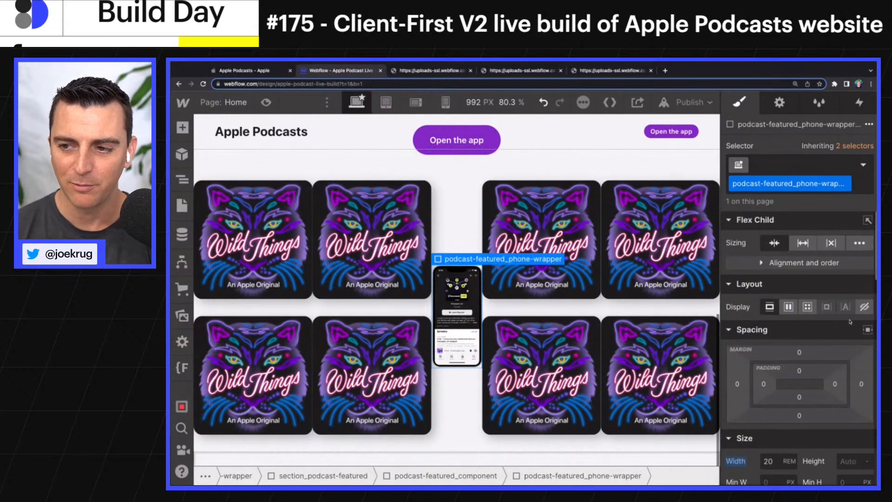
{"action": "left_click", "coordinate": [833, 242]}
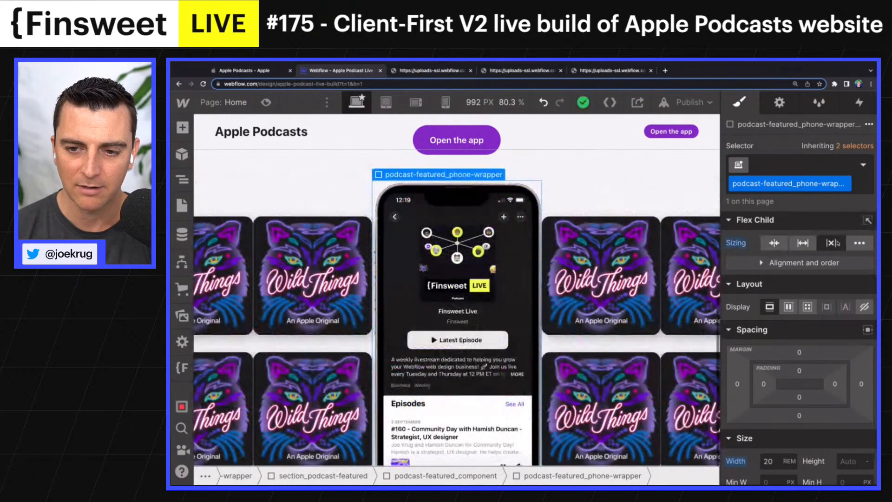
Select the podcast-featured_column beside the phone and set its flex child sizing to neither shrink nor grow
{"action": "left_click", "coordinate": [589, 301]}
{"action": "left_click", "coordinate": [589, 301]}
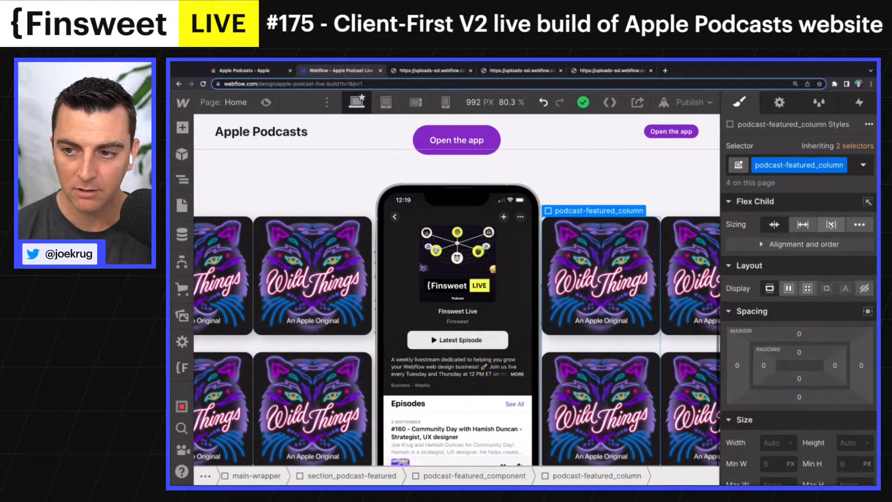
{"action": "left_click", "coordinate": [832, 225]}
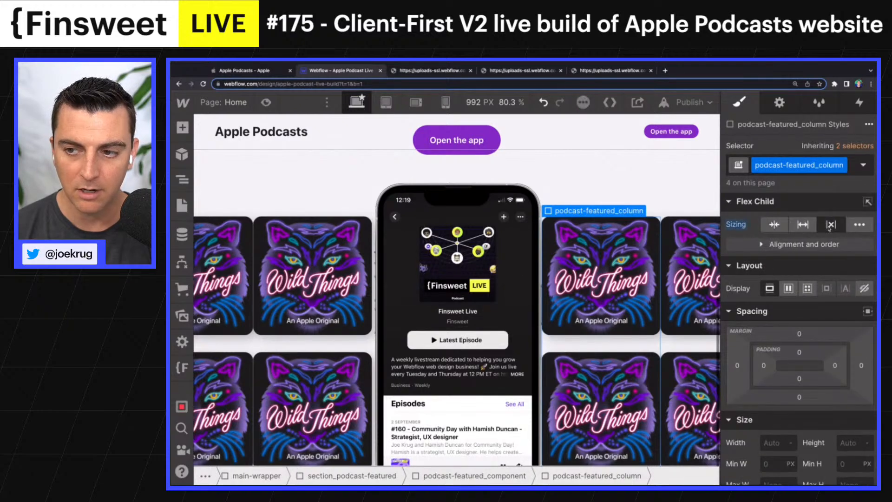
Examine how the cover columns are arranged around the phone on Apple's original page
{"action": "left_click", "coordinate": [286, 71]}
{"action": "key", "text": "ctrl+minus"}
{"action": "key", "text": "ctrl+minus"}
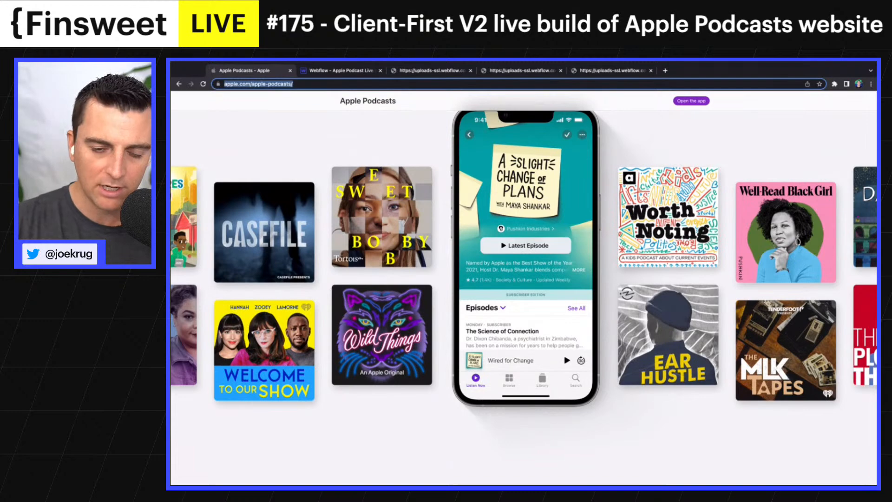
Compare the spacing between the cover columns and the phone on Apple's original page with the Webflow build
{"action": "key", "text": "super+Tab"}
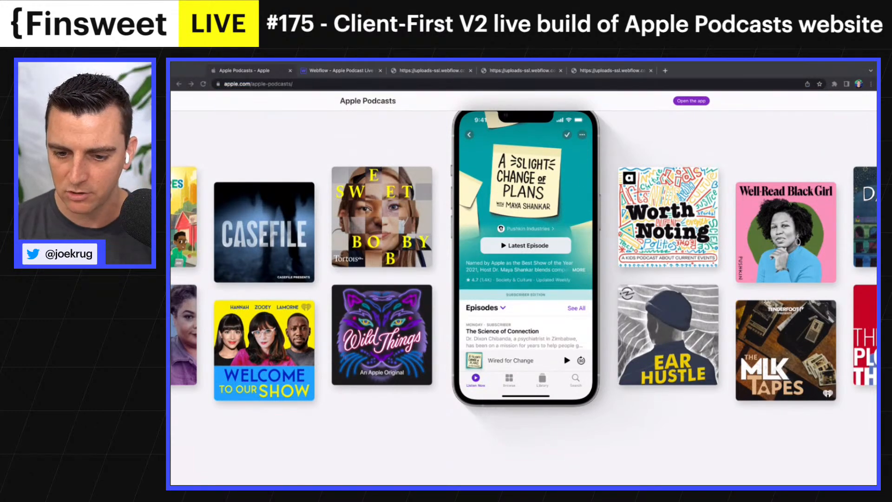
{"action": "key", "text": "super+Tab"}
{"action": "left_click", "coordinate": [338, 71]}
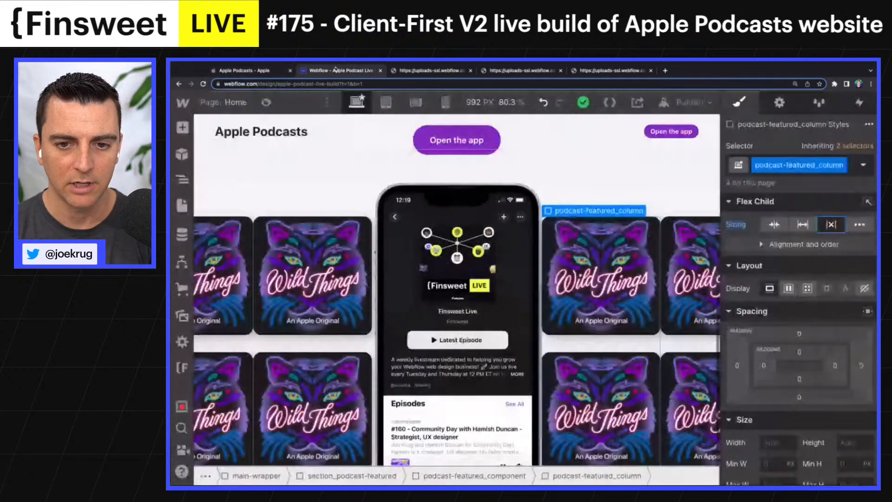
{"action": "left_click", "coordinate": [482, 273]}
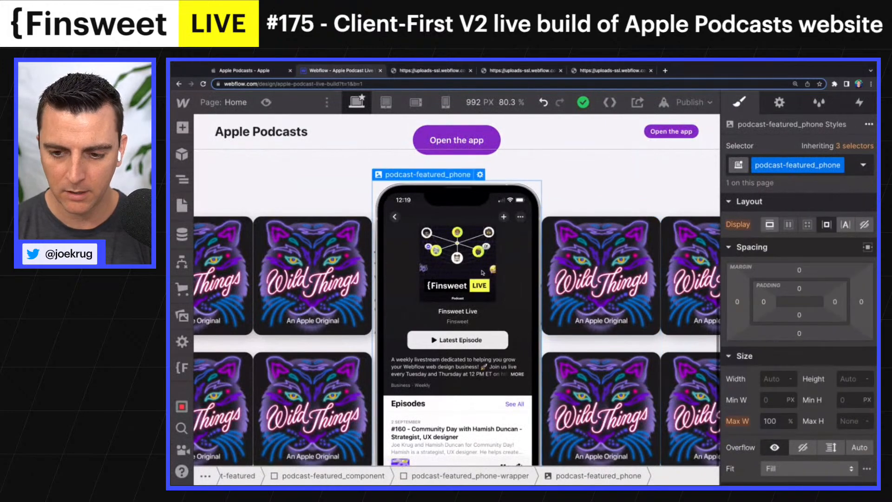
{"action": "left_click", "coordinate": [255, 71]}
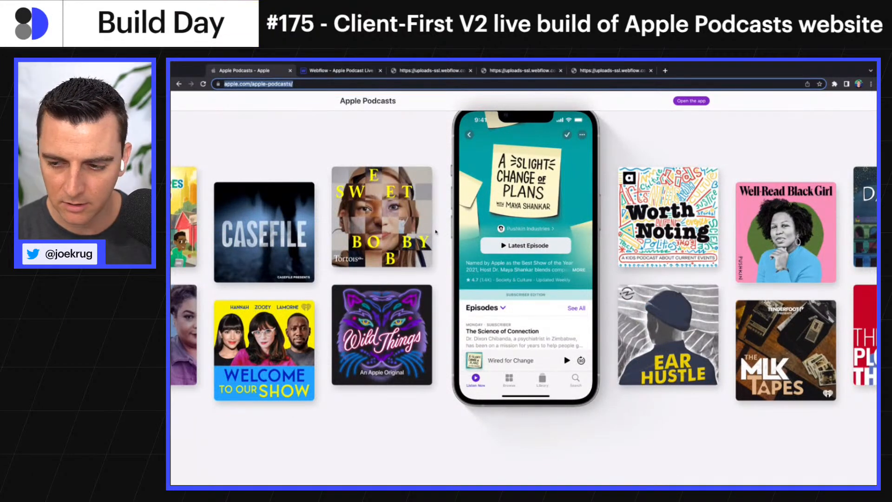
{"action": "left_click", "coordinate": [325, 70]}
Give the podcast-featured_column beside the phone left and right margins of 1rem
{"action": "key", "text": "Up"}
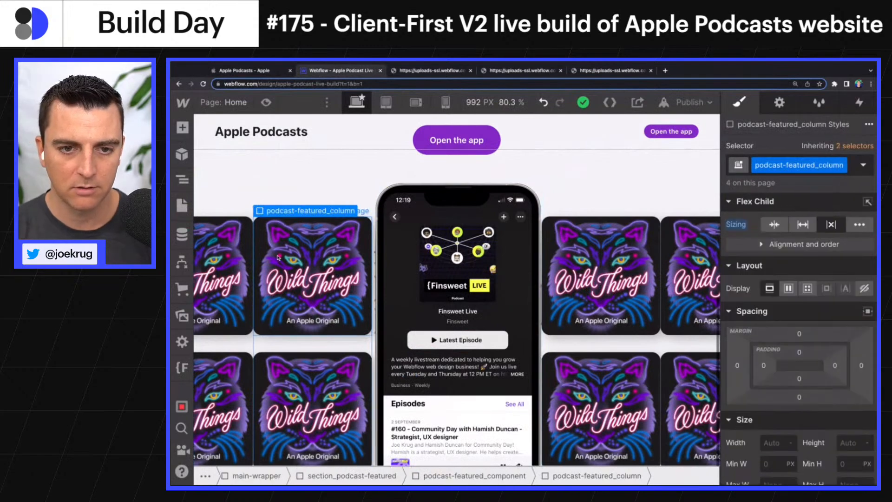
{"action": "left_click", "coordinate": [738, 367]}
{"action": "type", "text": "1rem"}
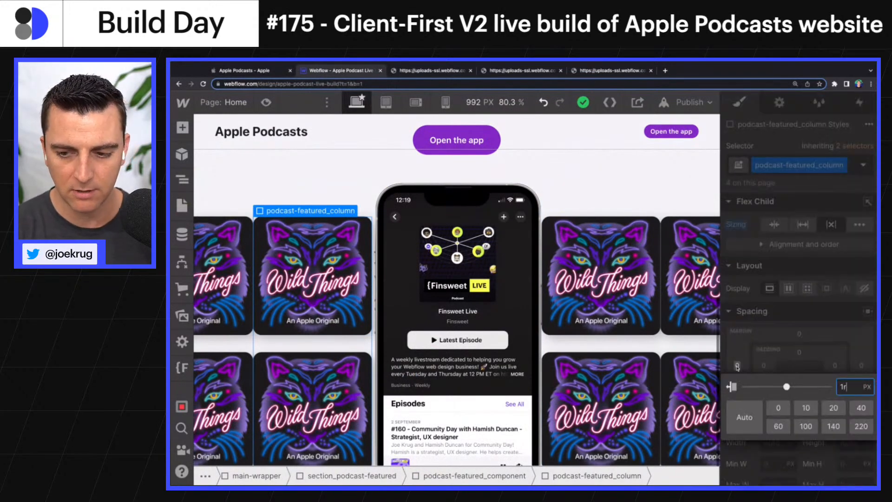
{"action": "key", "text": "Return"}
{"action": "left_click", "coordinate": [862, 367]}
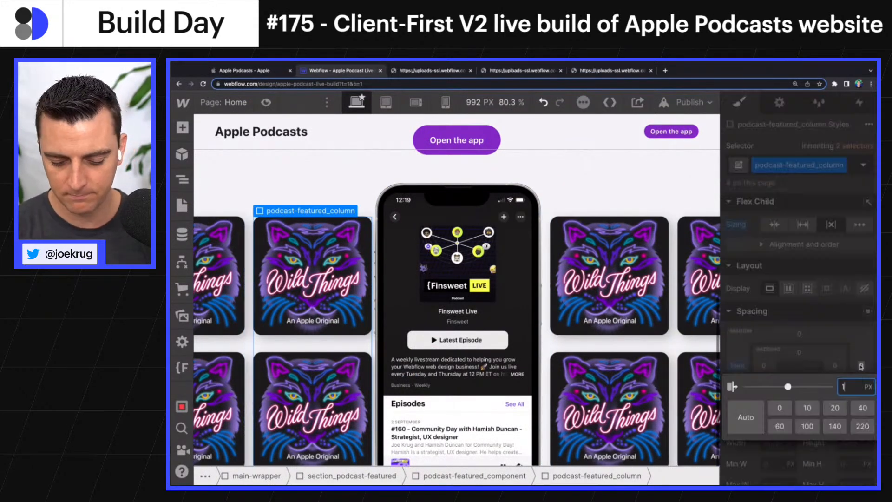
{"action": "type", "text": "1rem"}
{"action": "key", "text": "Return"}
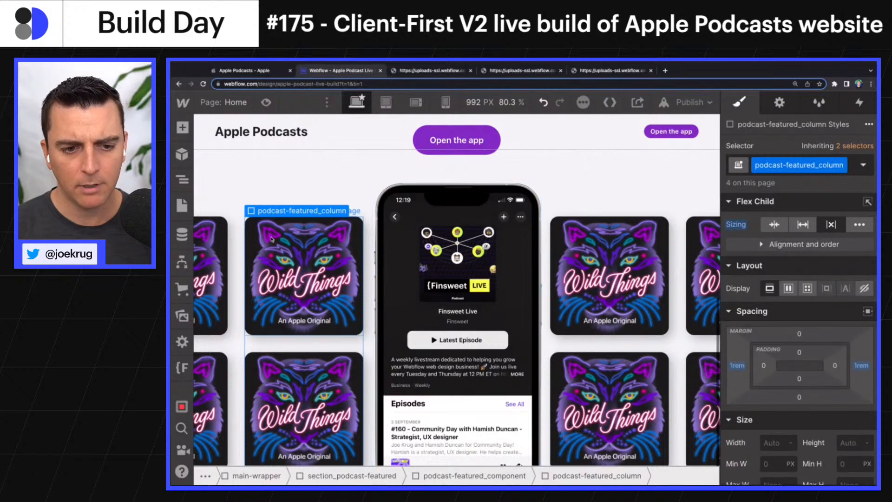
Select the phone image's parent podcast-featured_phone-wrapper and set its left and right margins to 1rem
{"action": "left_click", "coordinate": [408, 349]}
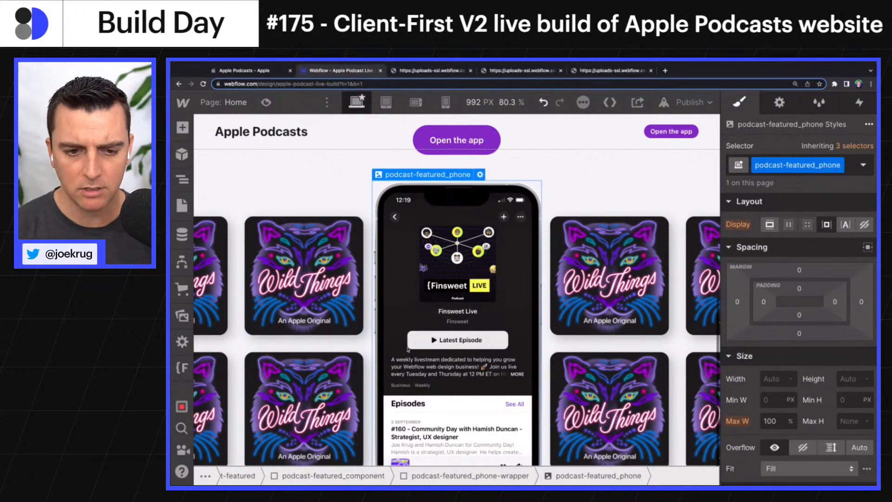
{"action": "key", "text": "Up"}
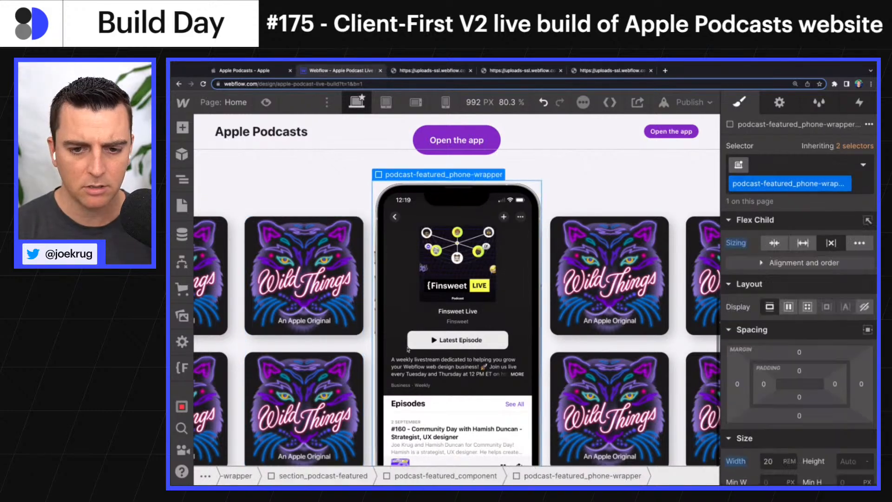
{"action": "left_click", "coordinate": [738, 385]}
{"action": "type", "text": "1rem"}
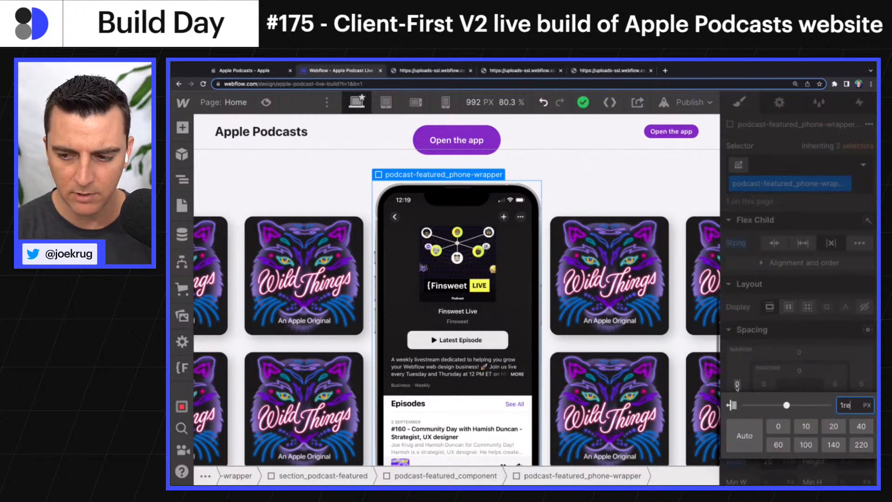
{"action": "key", "text": "Return"}
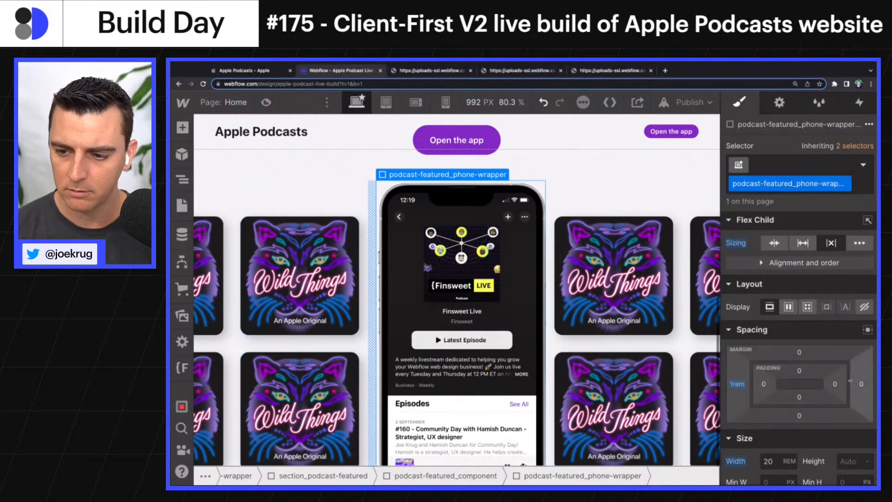
{"action": "left_click", "coordinate": [861, 384]}
{"action": "type", "text": "1re"}
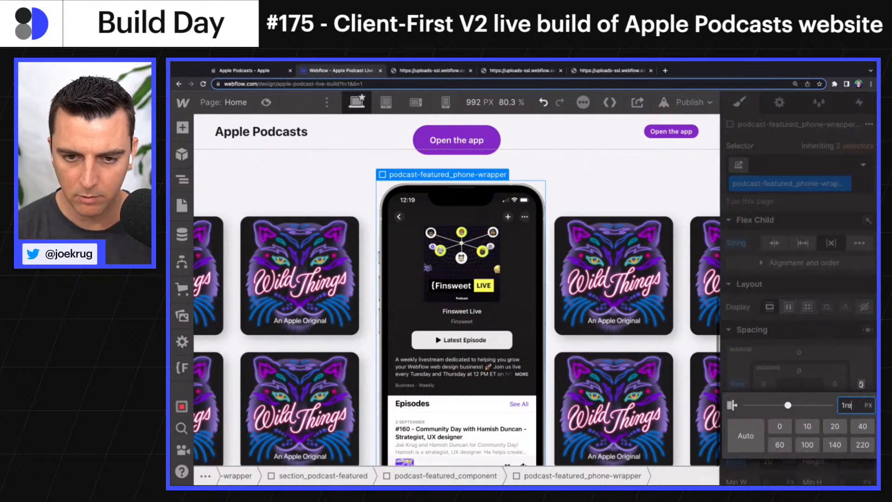
{"action": "type", "text": "m"}
{"action": "key", "text": "Return"}
Examine the featured podcasts section for sideways overflow and check the page around it
{"action": "left_click", "coordinate": [669, 372]}
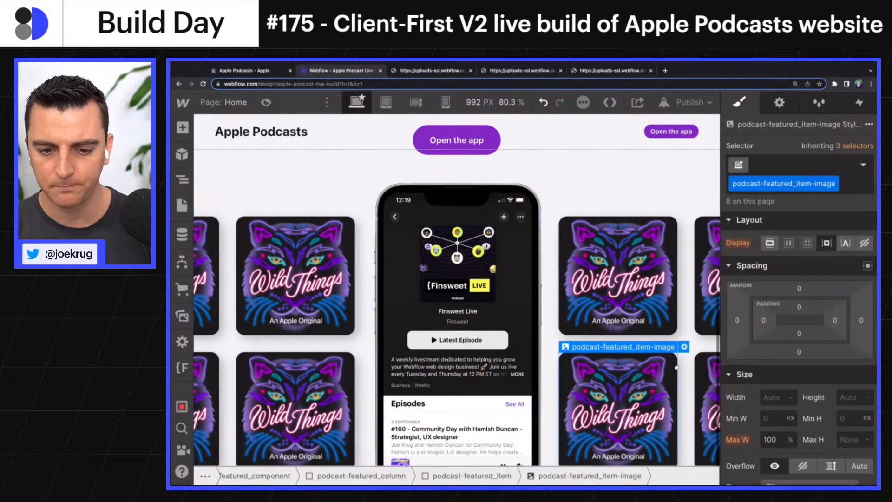
{"action": "scroll", "coordinate": [674, 367], "scroll_direction": "down", "scroll_amount": 3}
{"action": "scroll", "coordinate": [677, 368], "scroll_direction": "up", "scroll_amount": 3}
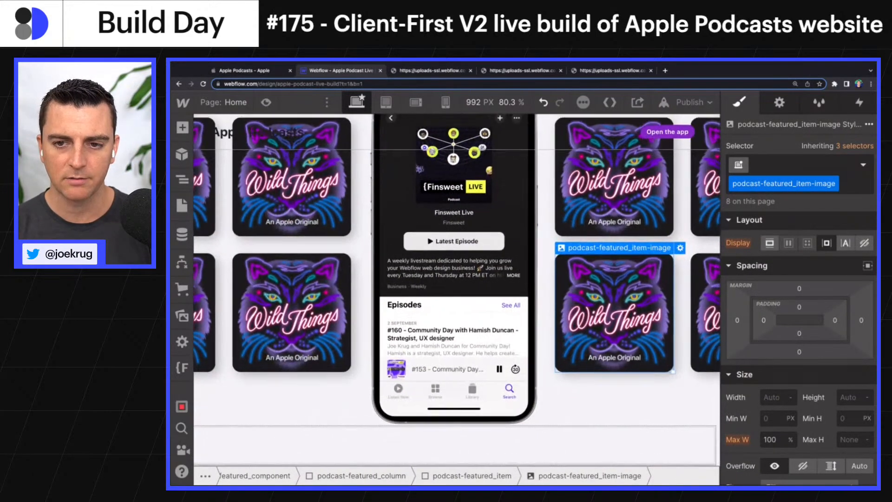
{"action": "scroll", "coordinate": [457, 290], "scroll_direction": "right", "scroll_amount": 3}
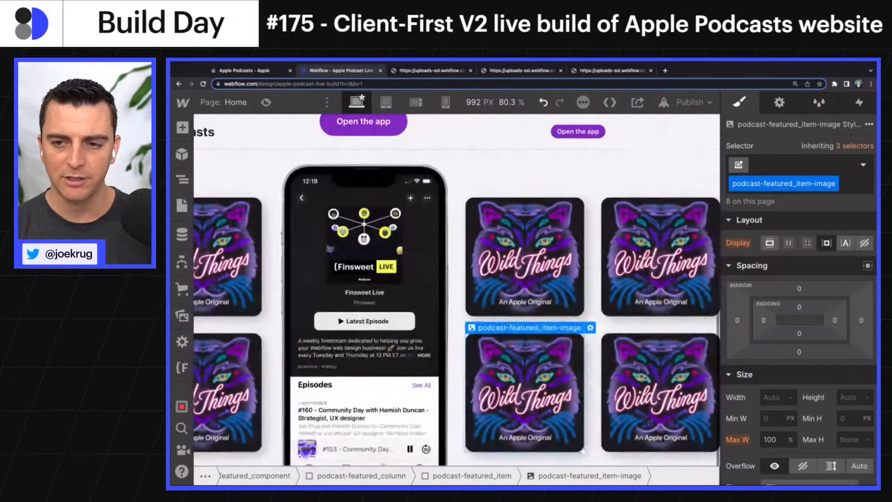
{"action": "scroll", "coordinate": [457, 291], "scroll_direction": "up", "scroll_amount": 3}
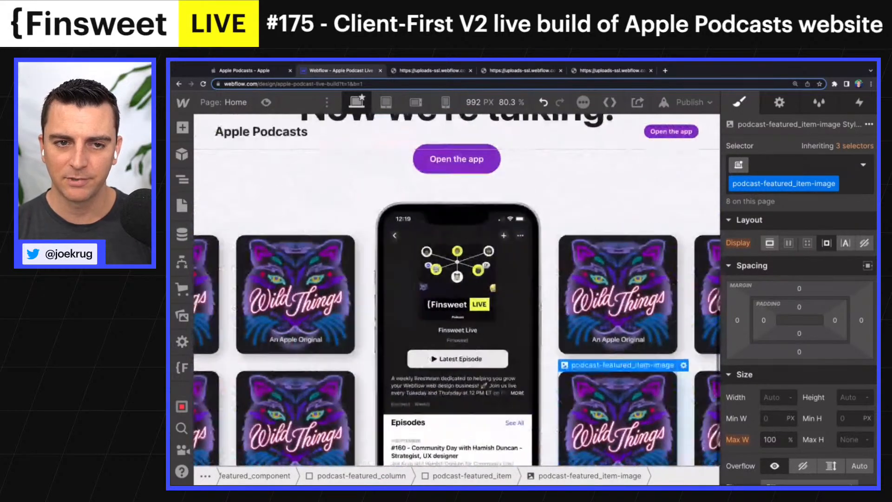
{"action": "scroll", "coordinate": [457, 290], "scroll_direction": "up", "scroll_amount": 2}
{"action": "scroll", "coordinate": [457, 290], "scroll_direction": "down", "scroll_amount": 5}
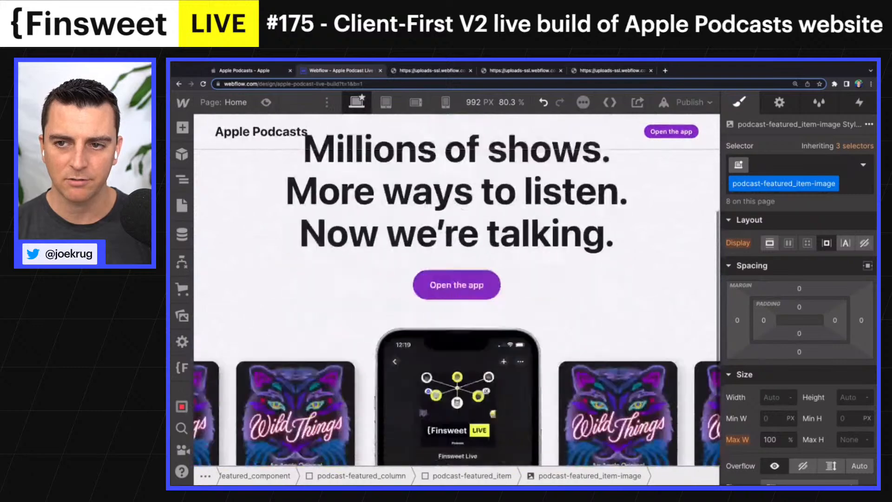
{"action": "scroll", "coordinate": [456, 290], "scroll_direction": "down", "scroll_amount": 1}
{"action": "scroll", "coordinate": [457, 291], "scroll_direction": "right", "scroll_amount": 2}
{"action": "scroll", "coordinate": [457, 290], "scroll_direction": "up", "scroll_amount": 2}
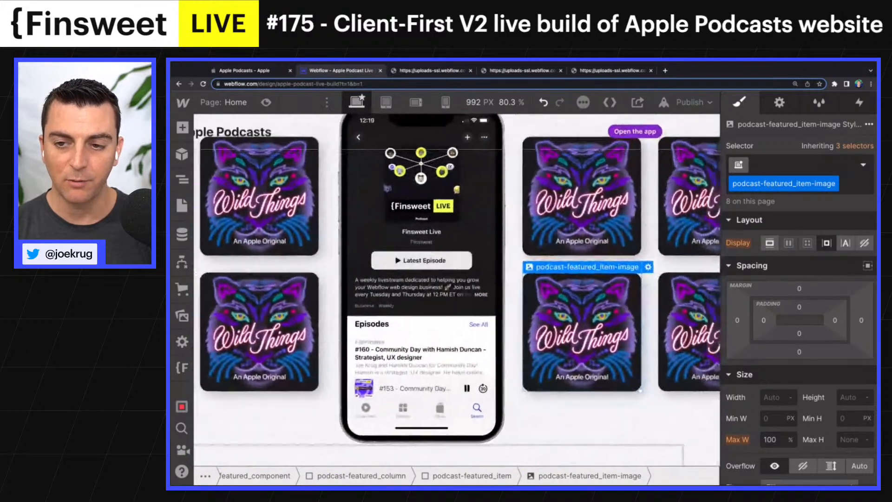
{"action": "scroll", "coordinate": [457, 290], "scroll_direction": "left", "scroll_amount": 2}
{"action": "scroll", "coordinate": [357, 191], "scroll_direction": "left", "scroll_amount": 1}
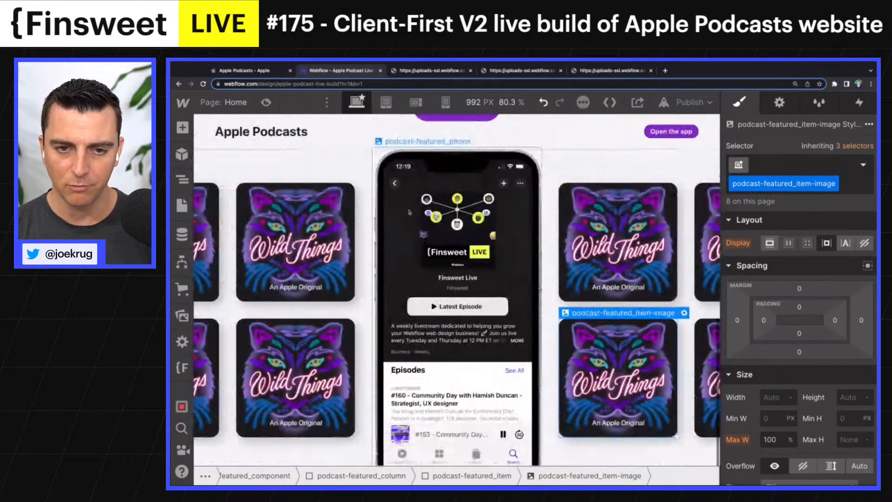
Select section_podcast-featured and set its overflow to hidden so the cover columns no longer make the page scroll sideways
{"action": "left_click", "coordinate": [357, 192]}
{"action": "scroll", "coordinate": [357, 191], "scroll_direction": "up", "scroll_amount": 2}
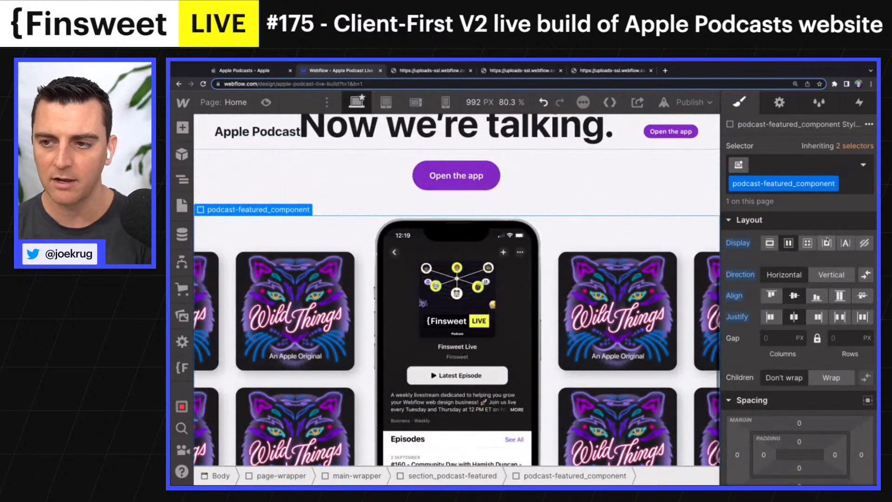
{"action": "left_click", "coordinate": [357, 191]}
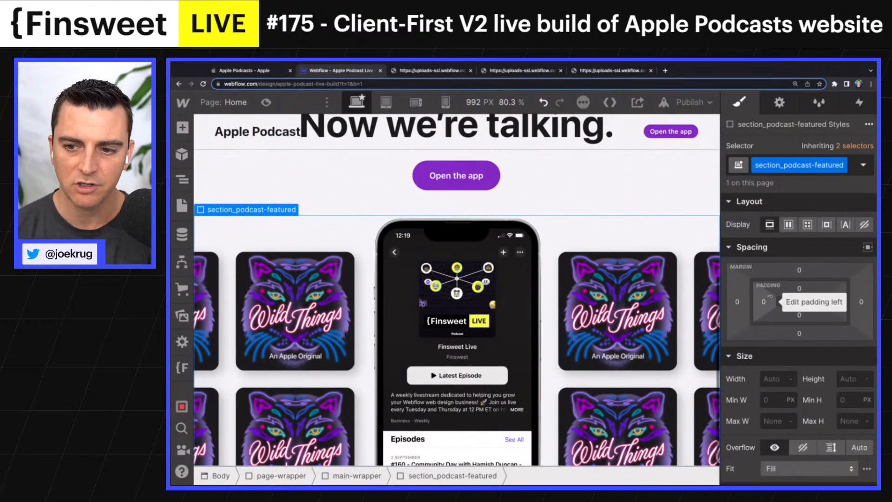
{"action": "scroll", "coordinate": [786, 307], "scroll_direction": "down", "scroll_amount": 6}
{"action": "scroll", "coordinate": [795, 316], "scroll_direction": "up", "scroll_amount": 3}
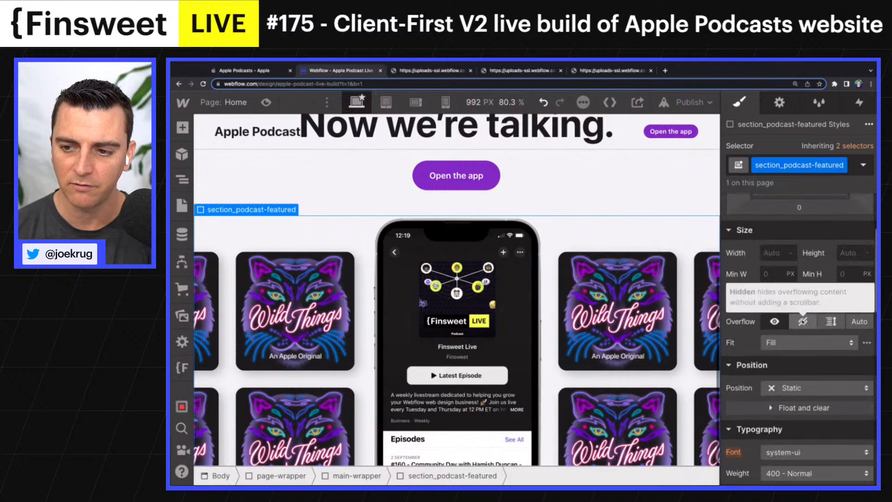
{"action": "left_click", "coordinate": [804, 320]}
{"action": "scroll", "coordinate": [371, 306], "scroll_direction": "down", "scroll_amount": 1}
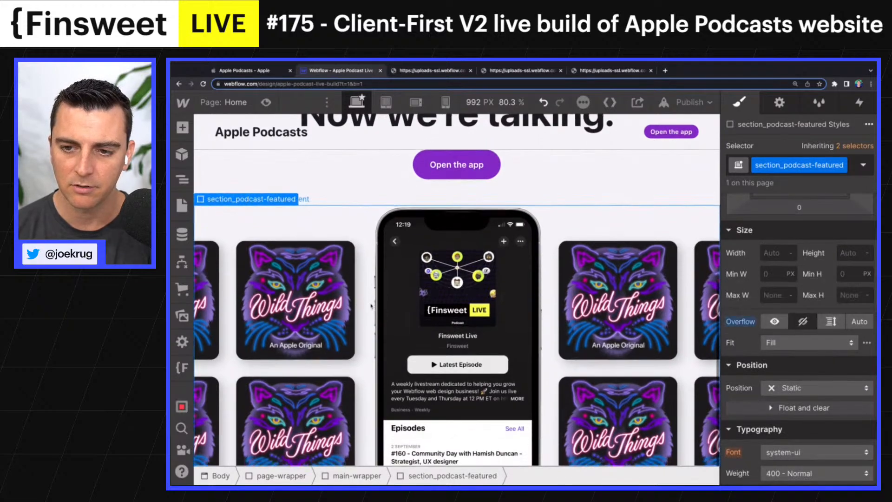
{"action": "scroll", "coordinate": [372, 305], "scroll_direction": "down", "scroll_amount": 5}
{"action": "scroll", "coordinate": [372, 306], "scroll_direction": "up", "scroll_amount": 6}
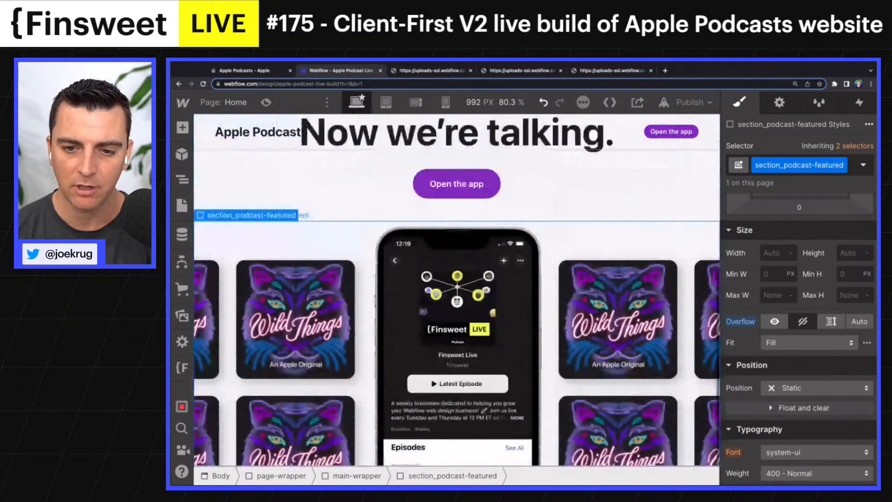
{"action": "scroll", "coordinate": [457, 290], "scroll_direction": "up", "scroll_amount": 4}
{"action": "scroll", "coordinate": [458, 290], "scroll_direction": "down", "scroll_amount": 5}
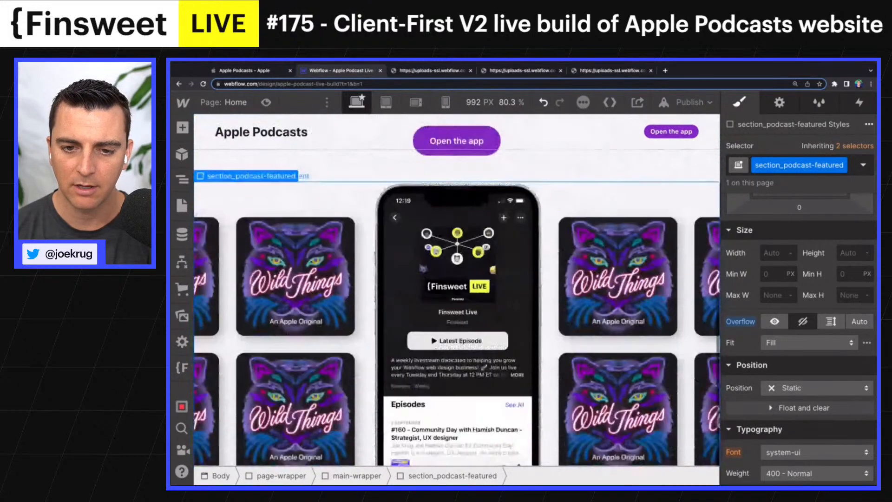
Select the sticky_component bar above the hero and set its background color to white
{"action": "scroll", "coordinate": [302, 172], "scroll_direction": "up", "scroll_amount": 8}
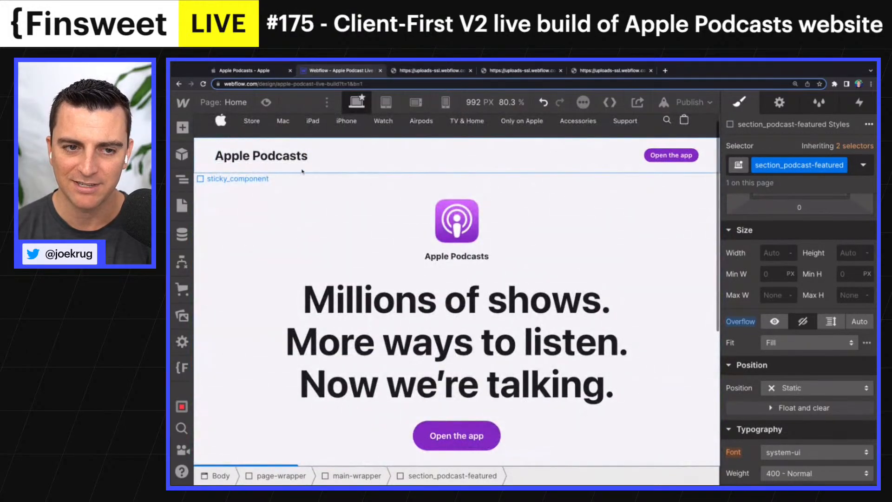
{"action": "left_click", "coordinate": [302, 172]}
{"action": "scroll", "coordinate": [791, 375], "scroll_direction": "down", "scroll_amount": 6}
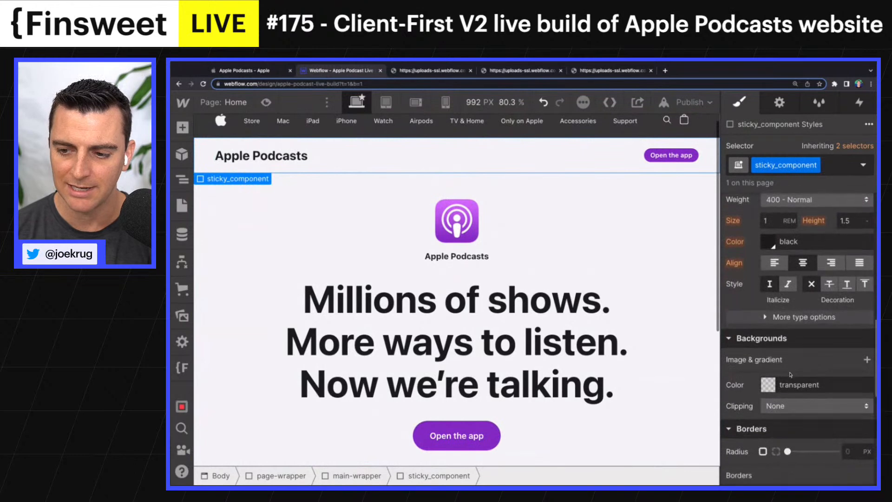
{"action": "left_click", "coordinate": [769, 385]}
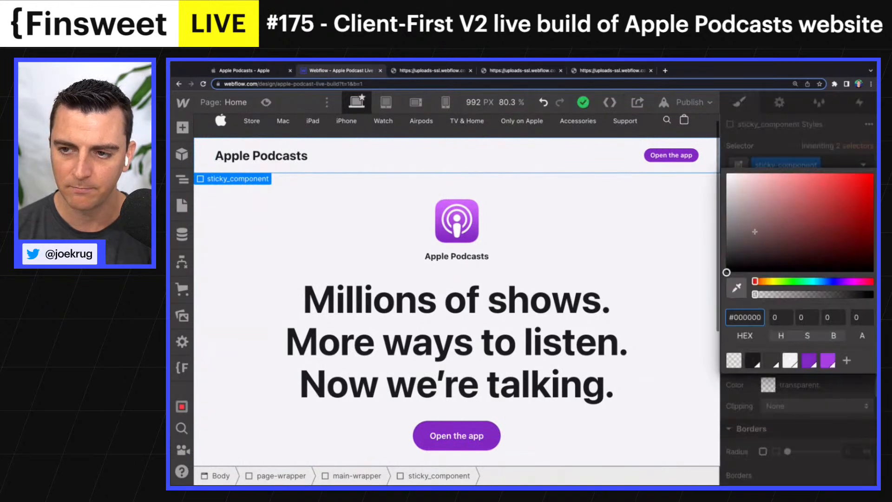
Set the sticky_component's top padding to 0.875rem
{"action": "scroll", "coordinate": [795, 302], "scroll_direction": "up", "scroll_amount": 6}
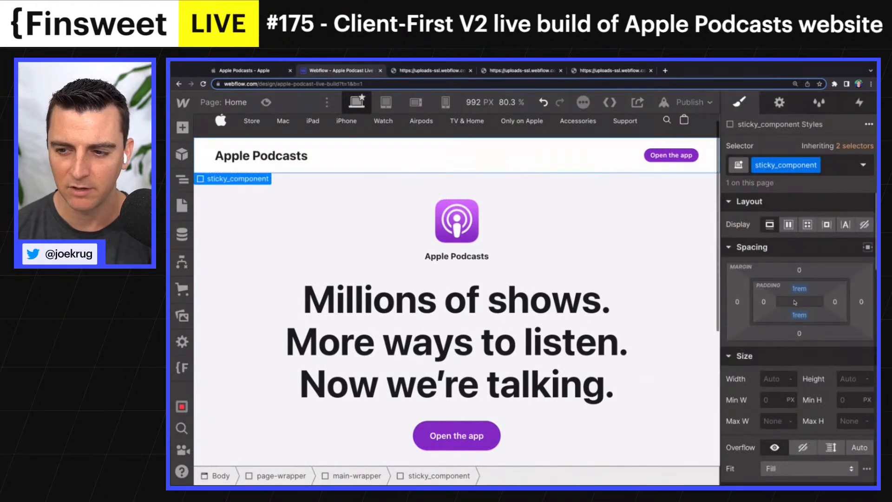
{"action": "left_click", "coordinate": [798, 290]}
{"action": "type", "text": ".8"}
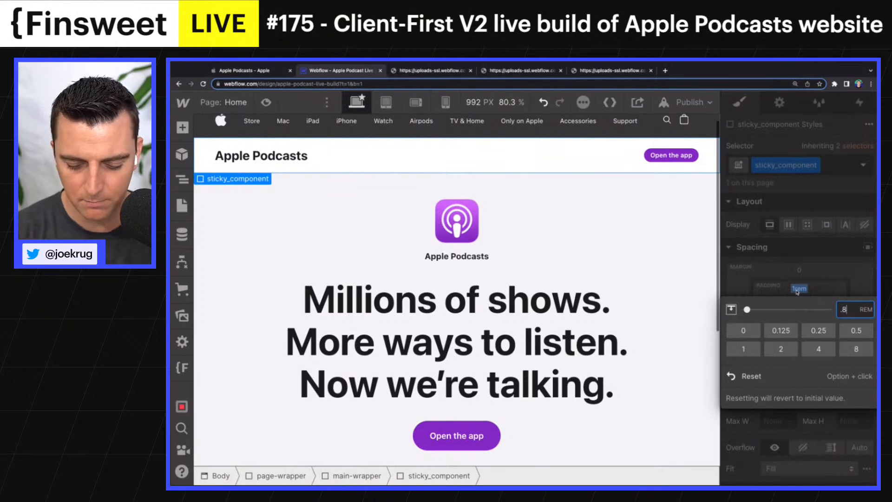
{"action": "type", "text": "75"}
{"action": "key", "text": "Return"}
Set the sticky_component's top and bottom padding to 0.75rem
{"action": "left_click", "coordinate": [800, 288]}
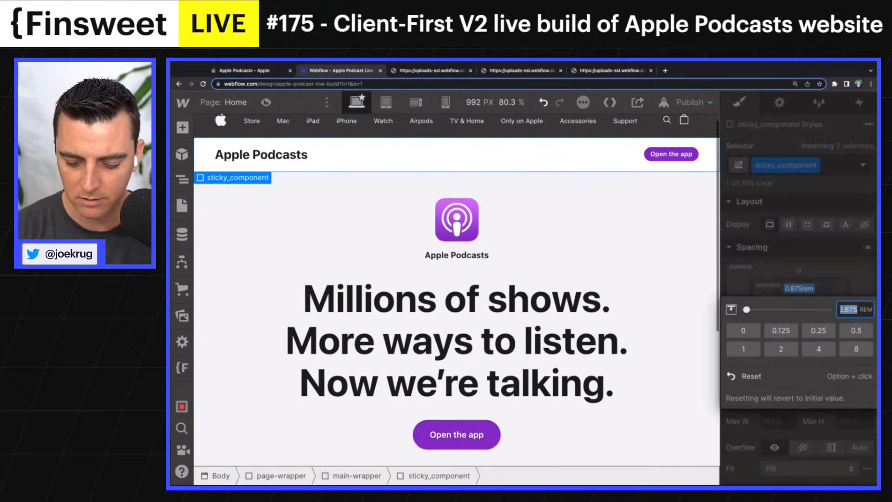
{"action": "type", "text": ".75"}
{"action": "key", "text": "Return"}
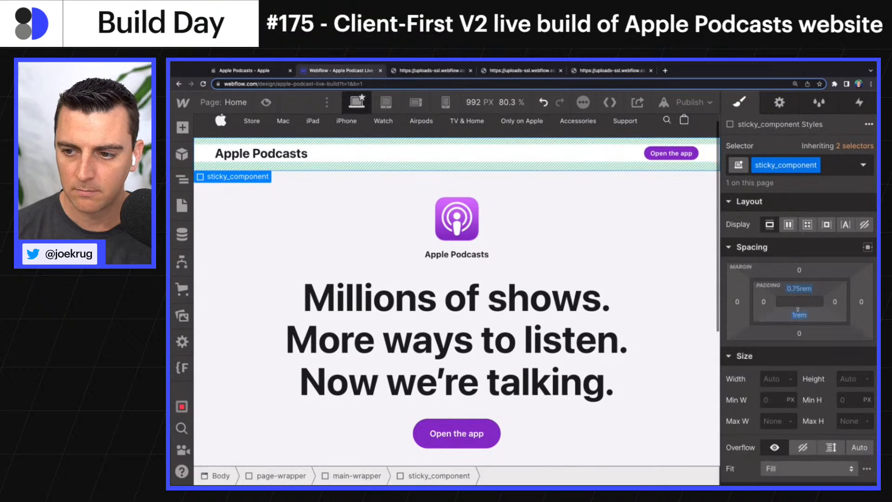
{"action": "left_click", "coordinate": [800, 316]}
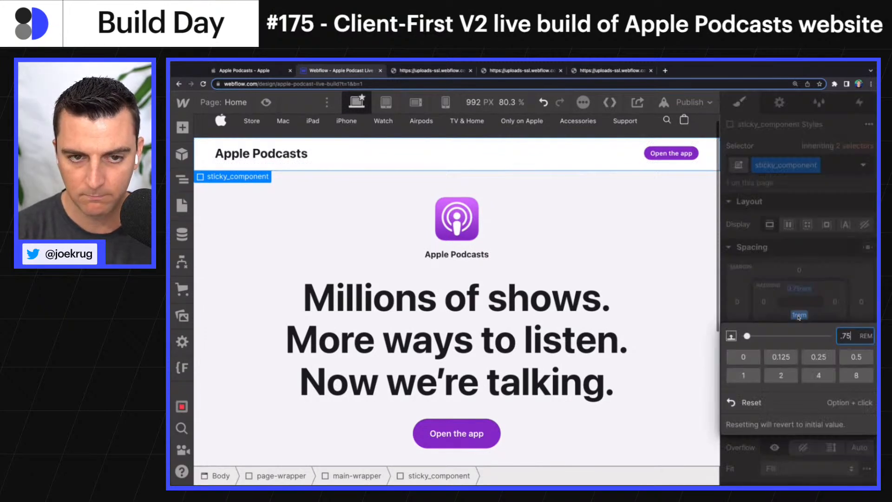
{"action": "type", "text": ".75"}
{"action": "key", "text": "Return"}
{"action": "scroll", "coordinate": [494, 248], "scroll_direction": "down", "scroll_amount": 3}
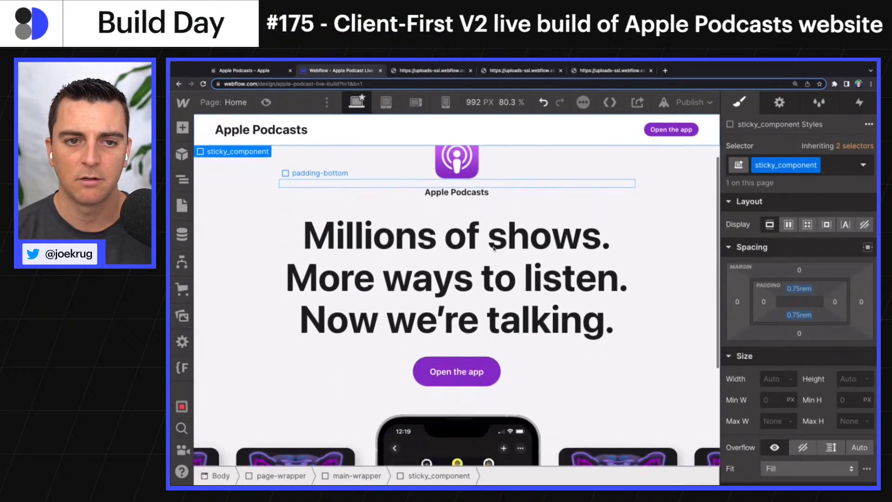
Compare the rebuilt featured podcasts section with the original Apple Podcasts page, examining its sticky bar and how the cover columns move while scrolling
{"action": "scroll", "coordinate": [495, 248], "scroll_direction": "down", "scroll_amount": 6}
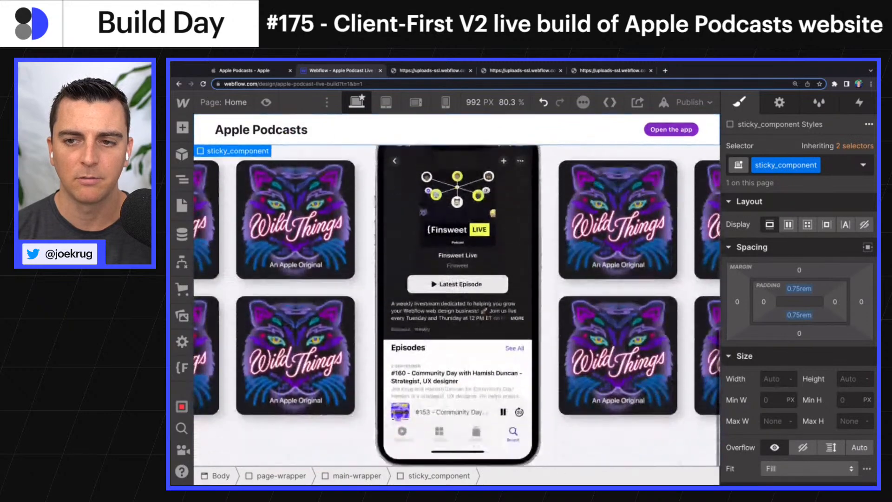
{"action": "scroll", "coordinate": [495, 249], "scroll_direction": "up", "scroll_amount": 5}
{"action": "left_click", "coordinate": [246, 70]}
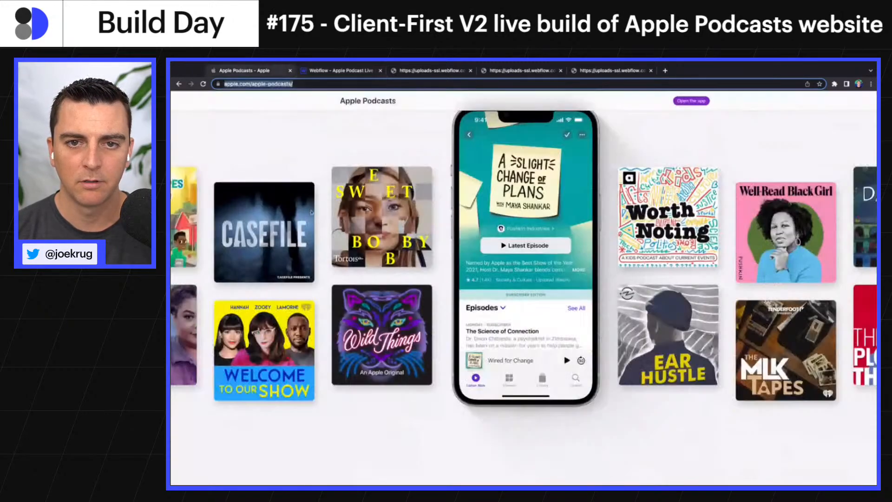
{"action": "scroll", "coordinate": [311, 212], "scroll_direction": "down", "scroll_amount": 5}
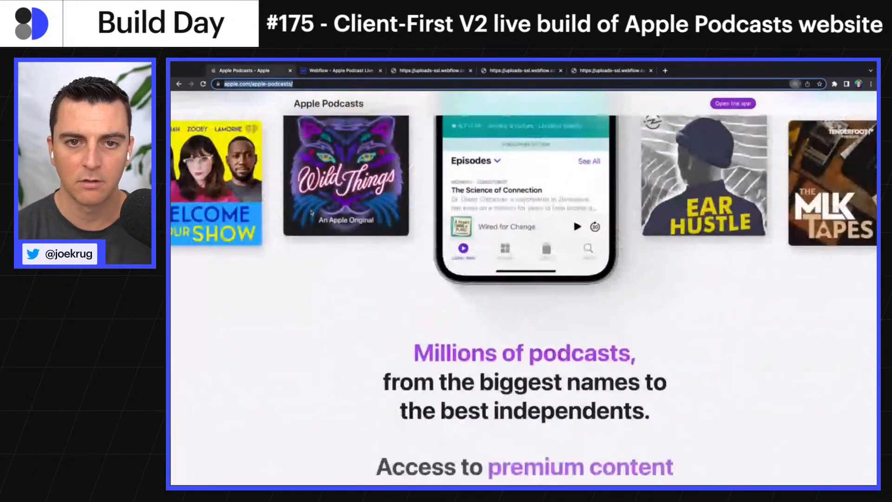
{"action": "key", "text": "super+equal"}
{"action": "scroll", "coordinate": [326, 215], "scroll_direction": "down", "scroll_amount": 2}
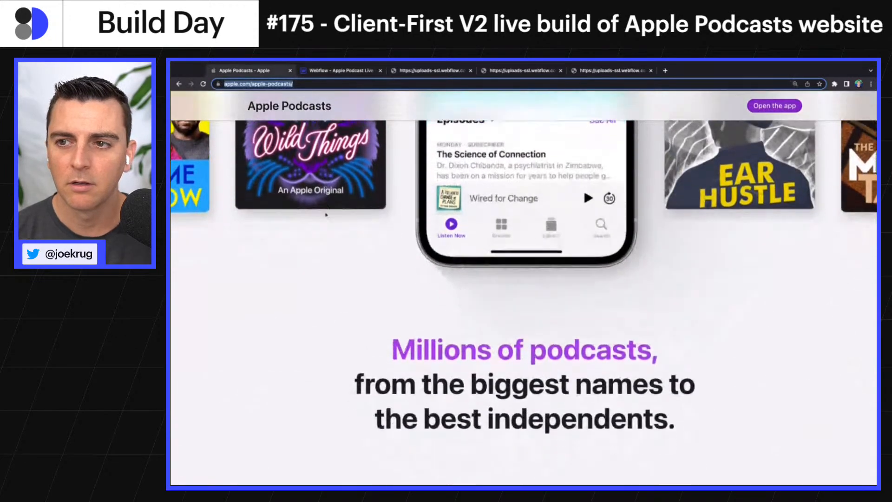
{"action": "scroll", "coordinate": [218, 113], "scroll_direction": "up", "scroll_amount": 5}
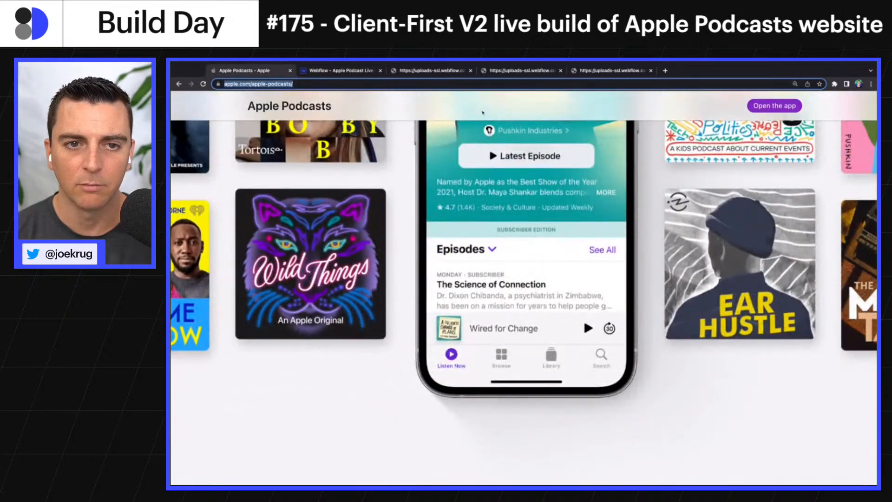
{"action": "scroll", "coordinate": [424, 206], "scroll_direction": "up", "scroll_amount": 5}
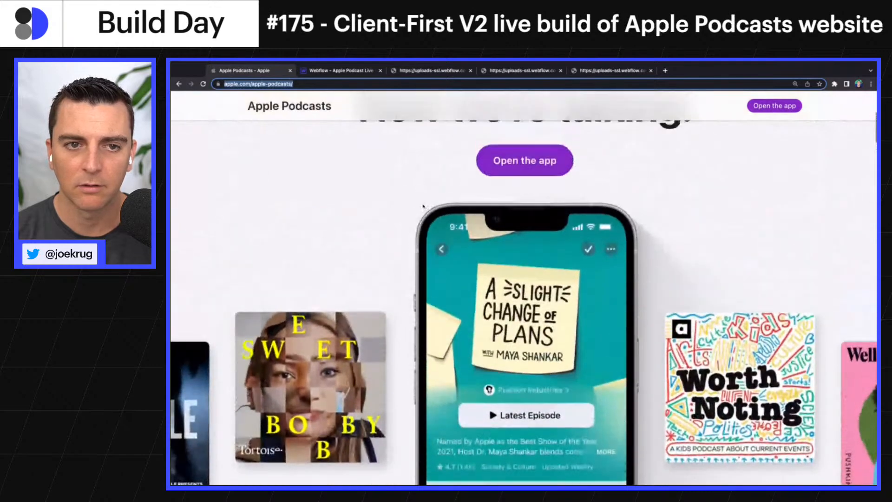
{"action": "scroll", "coordinate": [489, 342], "scroll_direction": "down", "scroll_amount": 5}
{"action": "scroll", "coordinate": [489, 181], "scroll_direction": "down", "scroll_amount": 3}
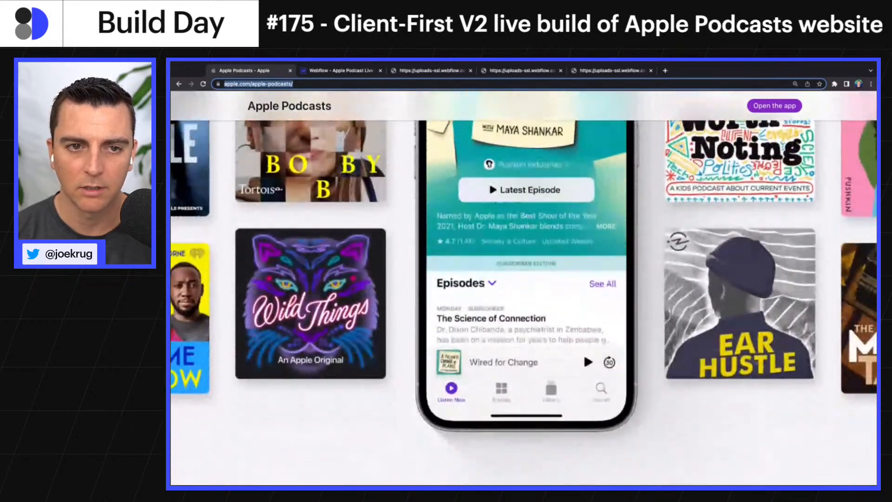
{"action": "scroll", "coordinate": [489, 182], "scroll_direction": "up", "scroll_amount": 5}
{"action": "scroll", "coordinate": [386, 216], "scroll_direction": "up", "scroll_amount": 4}
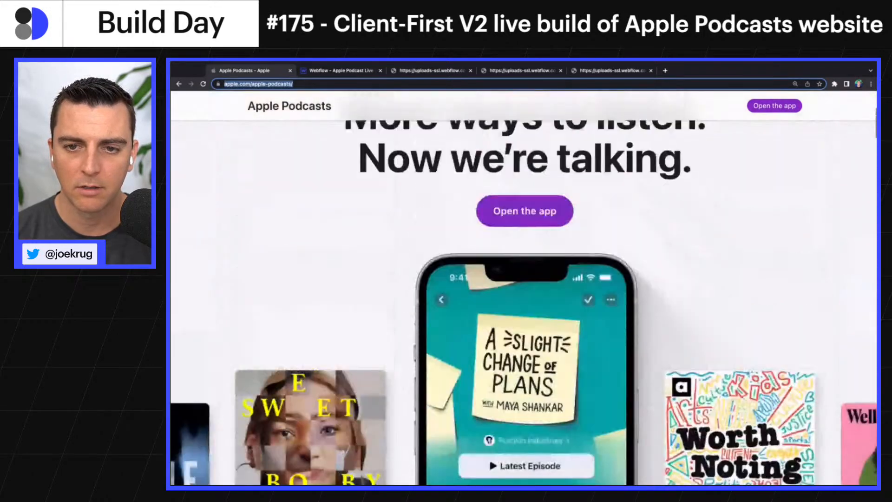
Switch back to the Webflow designer and review the rebuilt hero and featured podcasts section
{"action": "key", "text": "ctrl+Tab"}
{"action": "scroll", "coordinate": [386, 216], "scroll_direction": "up", "scroll_amount": 6}
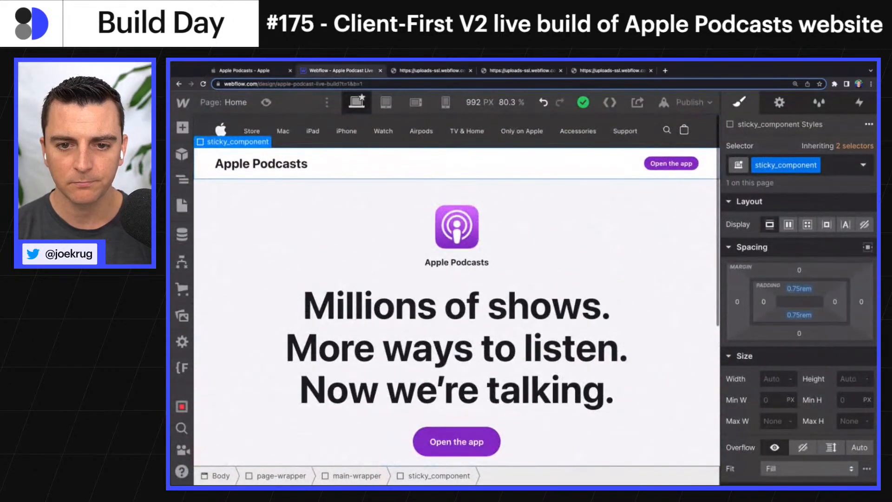
{"action": "scroll", "coordinate": [457, 302], "scroll_direction": "down", "scroll_amount": 5}
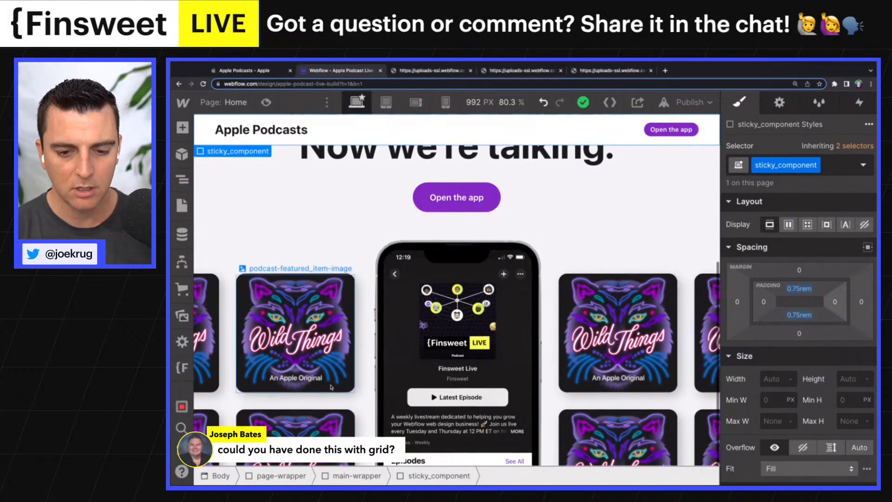
{"action": "scroll", "coordinate": [332, 387], "scroll_direction": "down", "scroll_amount": 5}
{"action": "scroll", "coordinate": [332, 367], "scroll_direction": "up", "scroll_amount": 1}
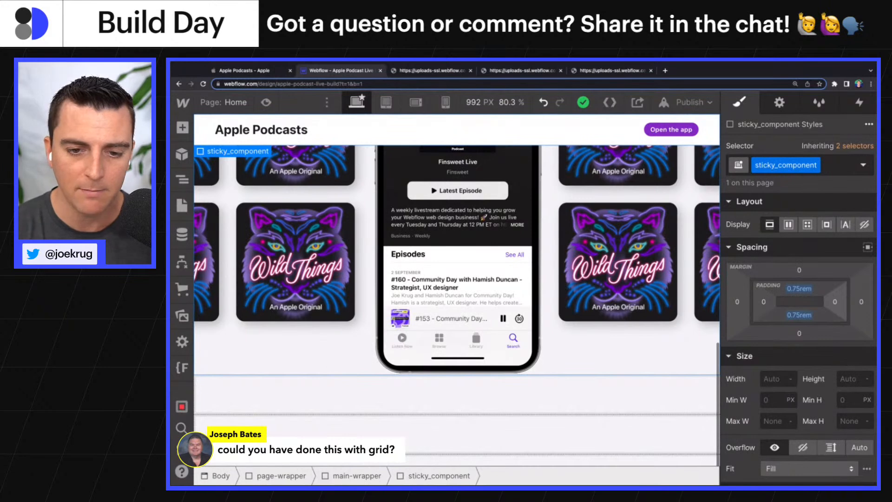
{"action": "scroll", "coordinate": [457, 288], "scroll_direction": "up", "scroll_amount": 2}
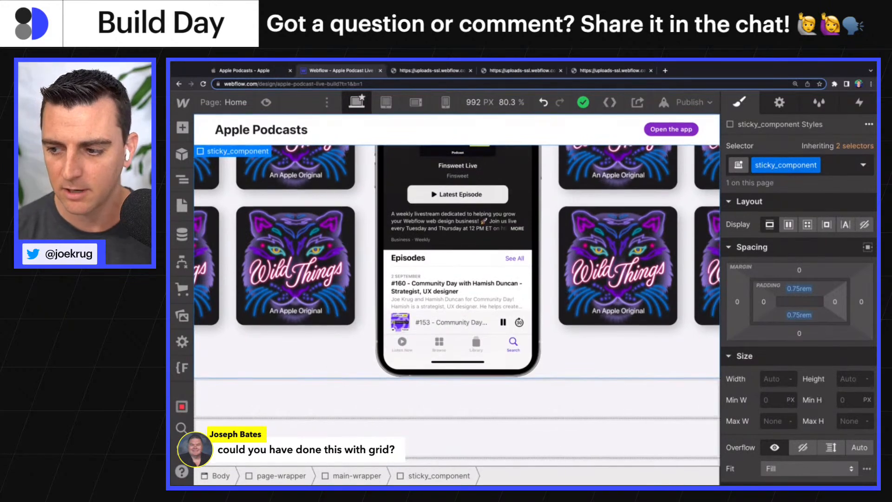
{"action": "scroll", "coordinate": [457, 288], "scroll_direction": "up", "scroll_amount": 5}
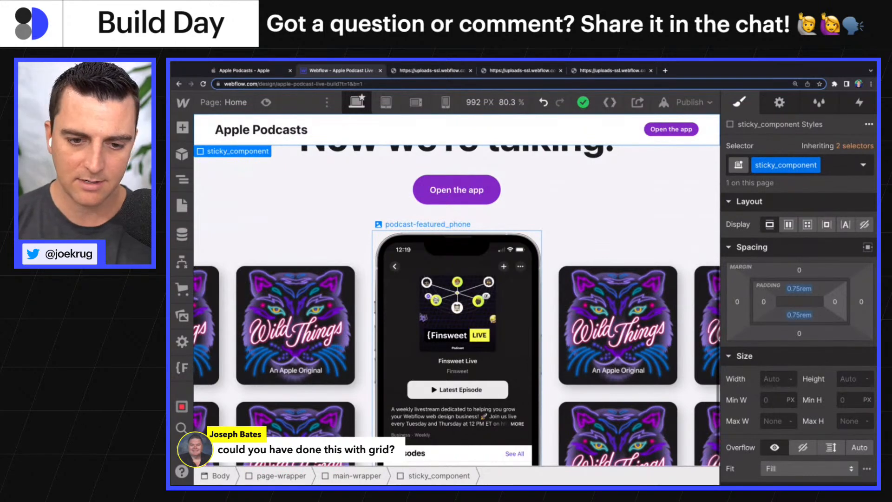
Widen the canvas to 1226 px and add the combo class is-scrolling to both outermost podcast-featured_column elements
{"action": "key", "text": "ctrl+minus"}
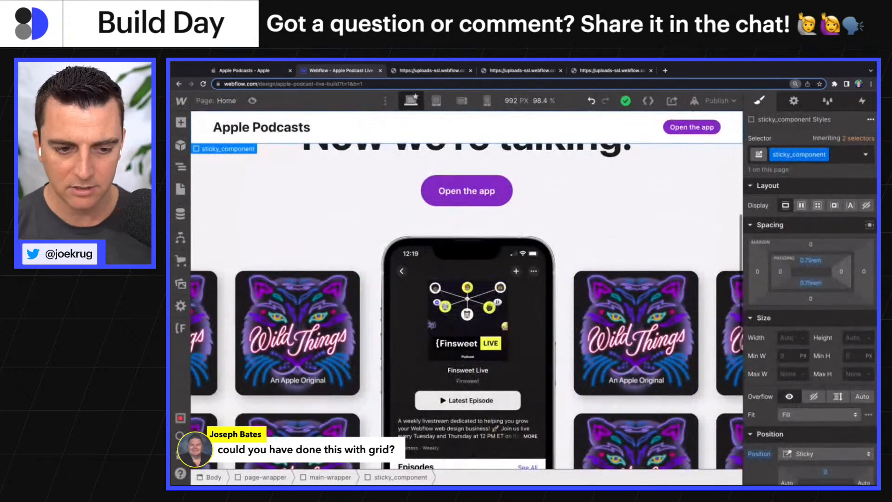
{"action": "key", "text": "ctrl+minus"}
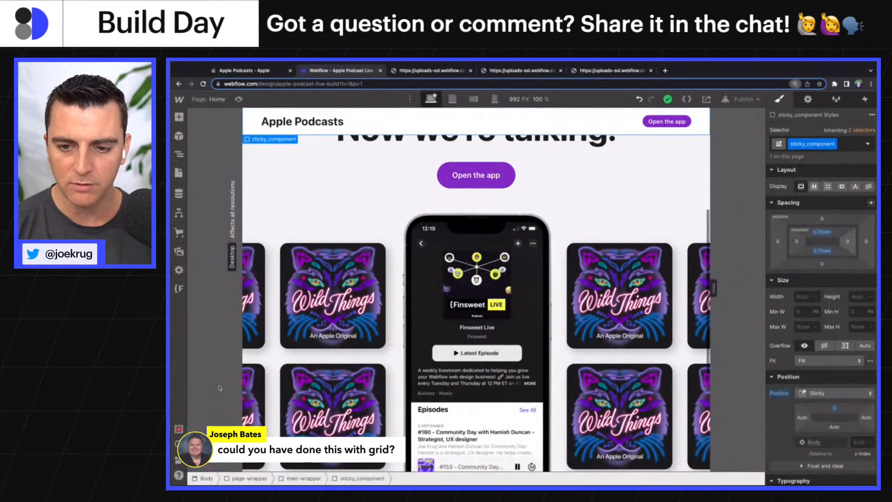
{"action": "left_click_drag", "start_coordinate": [714, 288], "coordinate": [842, 303]}
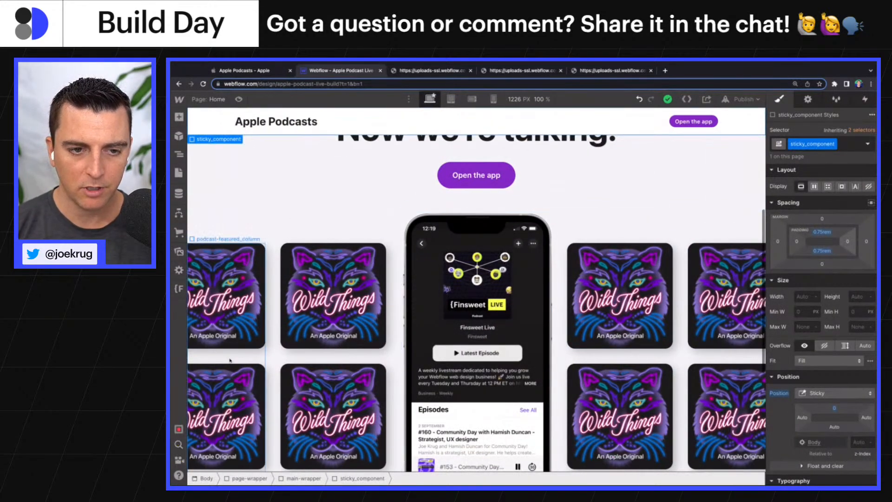
{"action": "left_click", "coordinate": [230, 360]}
{"action": "left_click", "coordinate": [859, 150]}
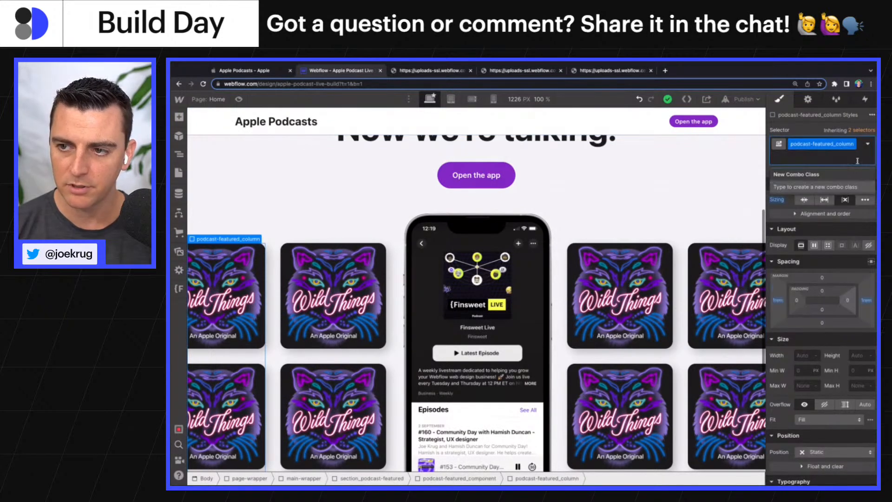
{"action": "type", "text": "i"}
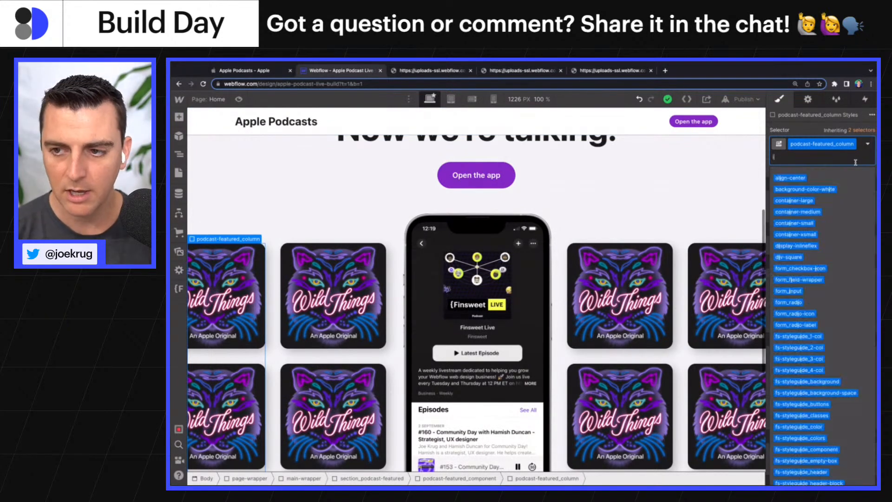
{"action": "type", "text": "s-scrolling"}
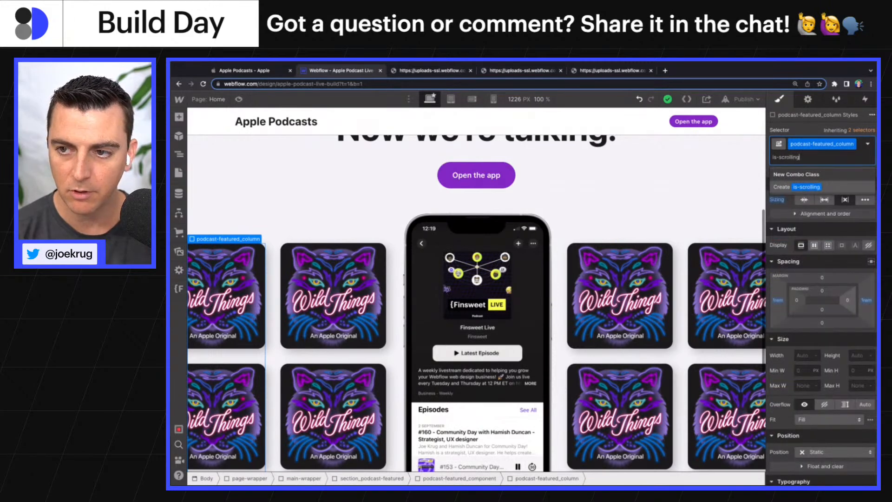
{"action": "key", "text": "super+a"}
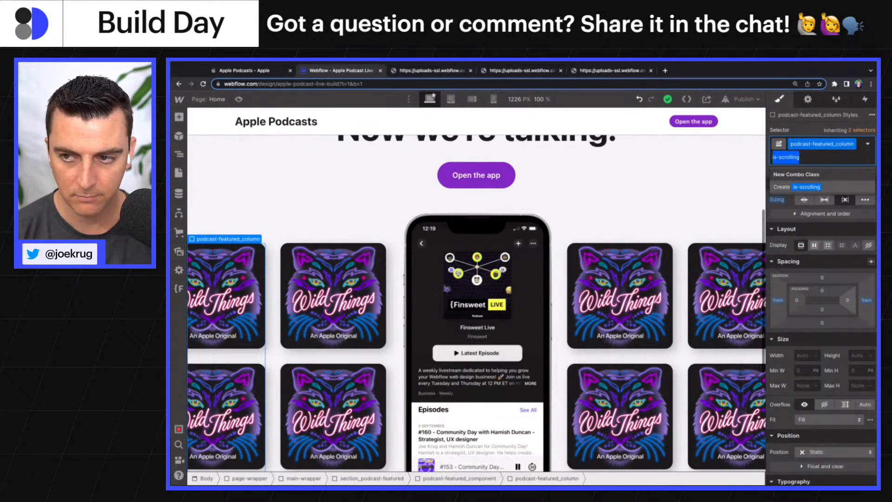
{"action": "key", "text": "BackSpace"}
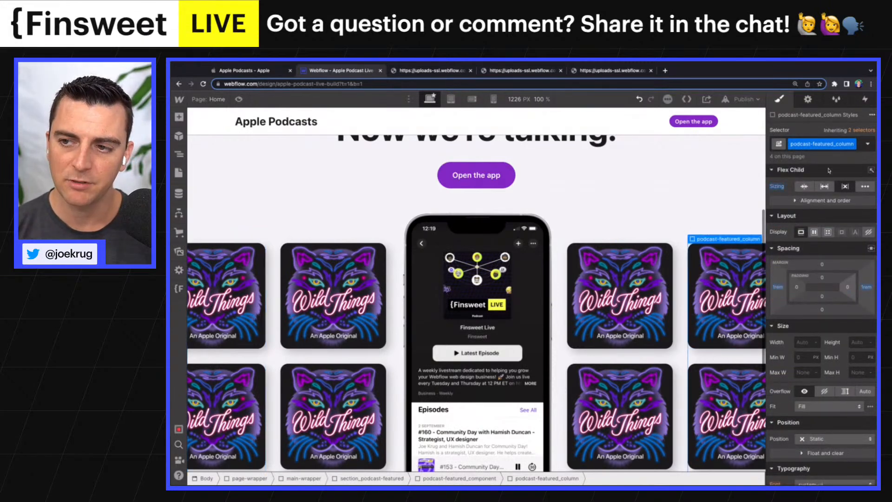
{"action": "left_click", "coordinate": [859, 152]}
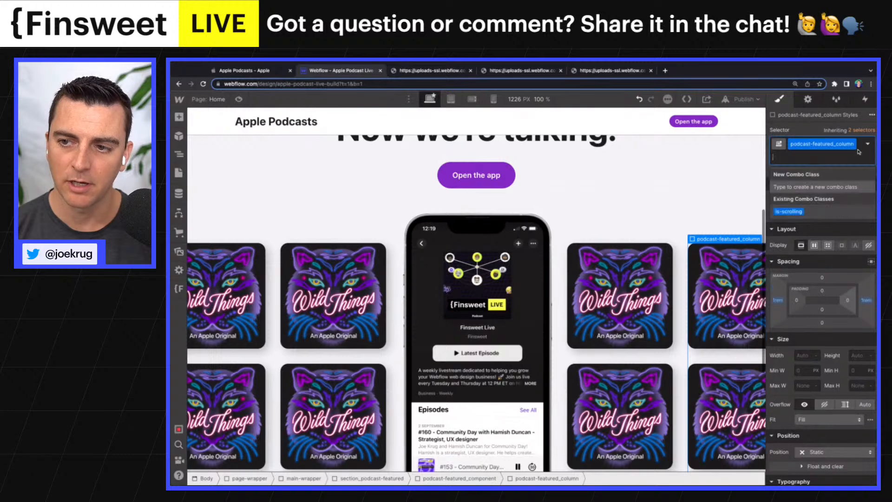
{"action": "left_click", "coordinate": [790, 211]}
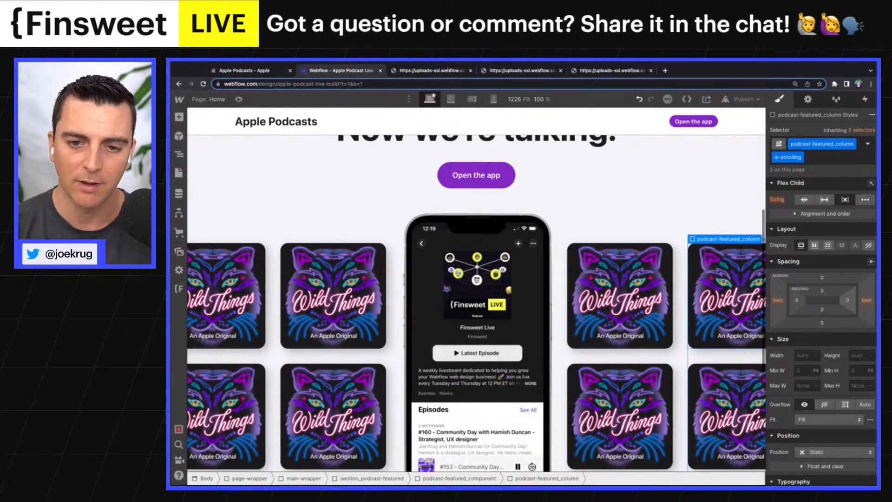
Select a podcast-featured_item cover beside the phone and set the class's width to 12rem
{"action": "left_click", "coordinate": [481, 271]}
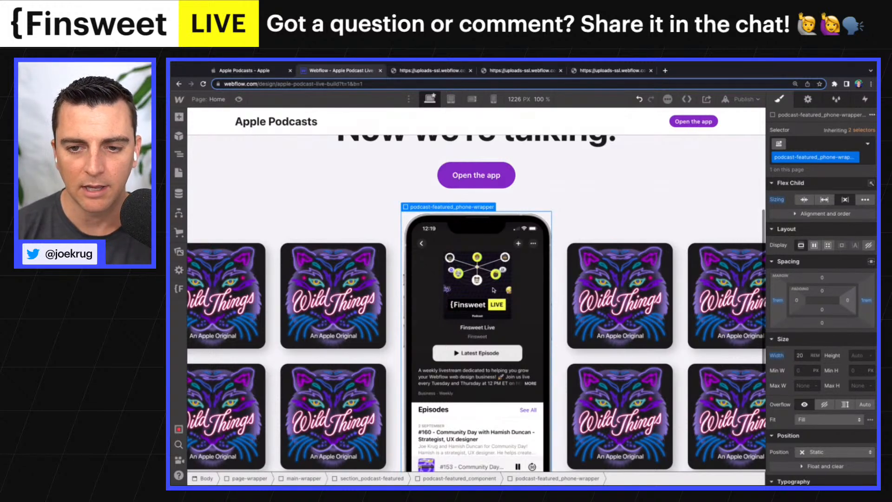
{"action": "left_click", "coordinate": [566, 274]}
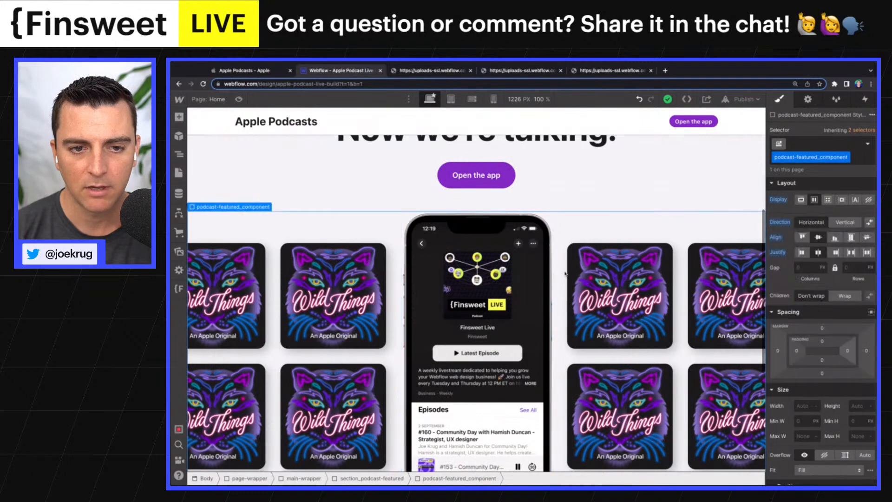
{"action": "key", "text": "ctrl+plus"}
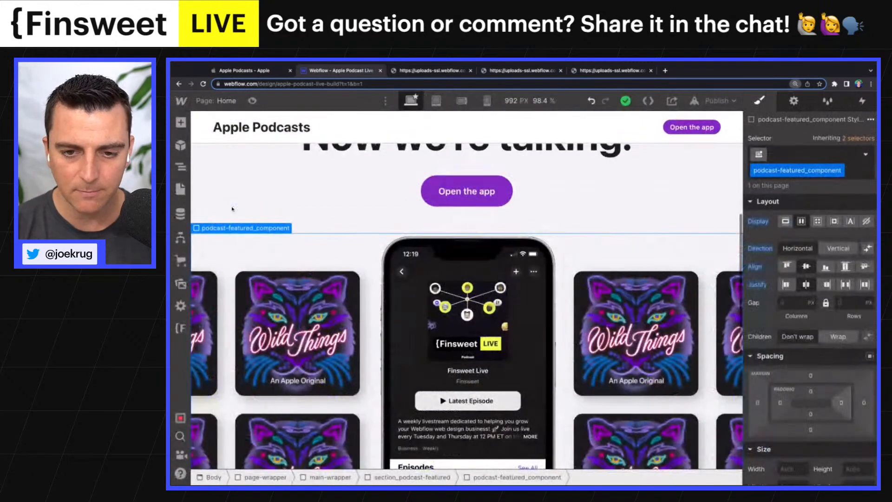
{"action": "key", "text": "ctrl+plus"}
{"action": "scroll", "coordinate": [233, 209], "scroll_direction": "down", "scroll_amount": 3}
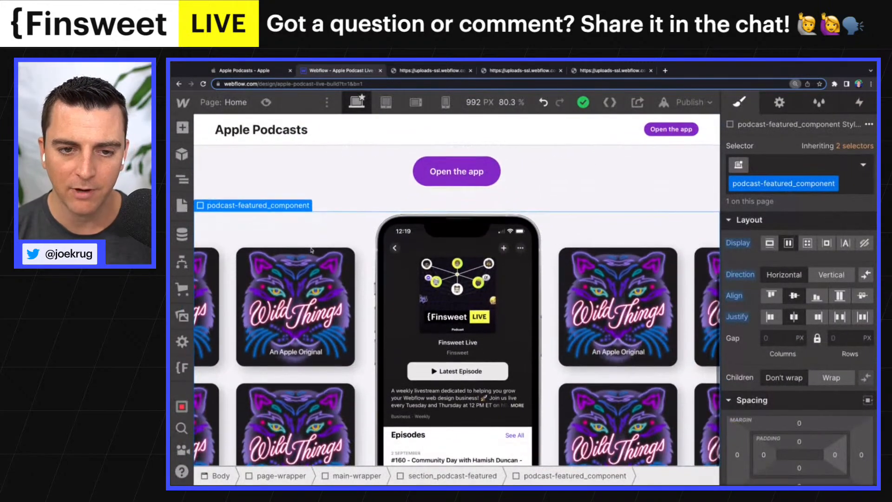
{"action": "scroll", "coordinate": [296, 241], "scroll_direction": "down", "scroll_amount": 5}
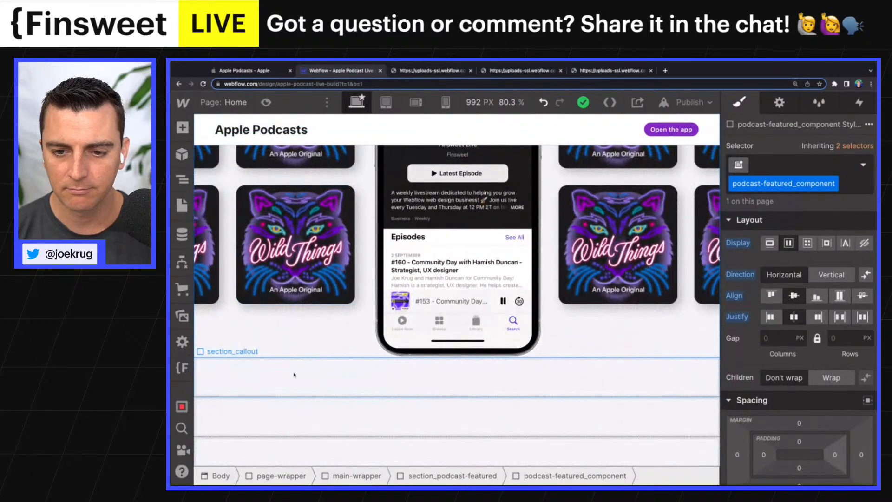
{"action": "scroll", "coordinate": [319, 353], "scroll_direction": "up", "scroll_amount": 3}
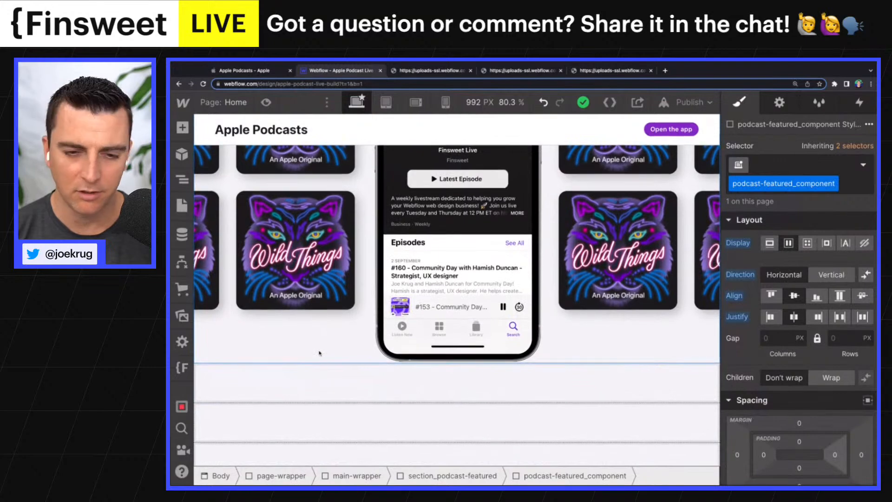
{"action": "left_click", "coordinate": [320, 353]}
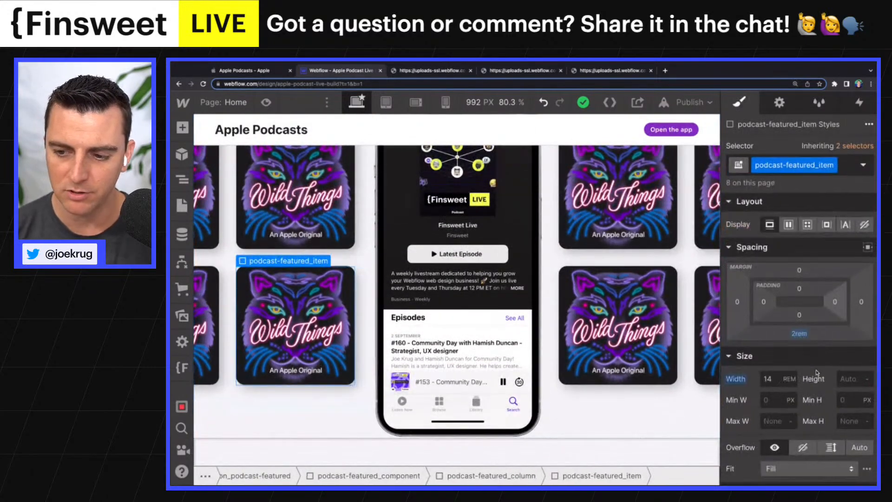
{"action": "left_click", "coordinate": [779, 378]}
{"action": "type", "text": "12"}
{"action": "key", "text": "Return"}
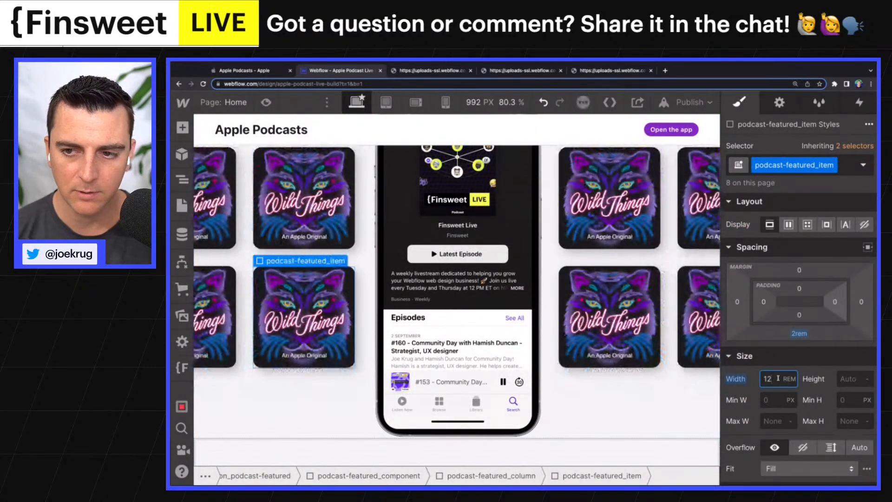
Add a While scrolling in view element trigger to podcast-featured_component
{"action": "scroll", "coordinate": [540, 338], "scroll_direction": "up", "scroll_amount": 4}
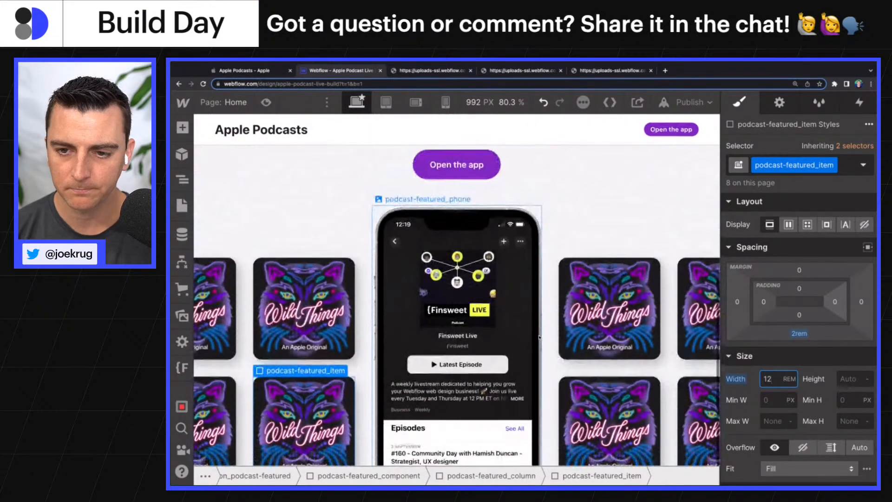
{"action": "left_click", "coordinate": [554, 237]}
{"action": "left_click", "coordinate": [861, 103]}
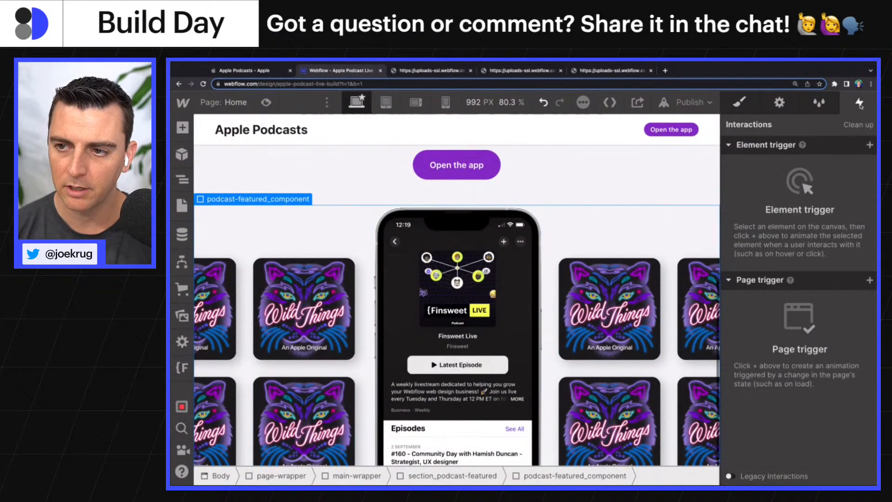
{"action": "left_click", "coordinate": [870, 146]}
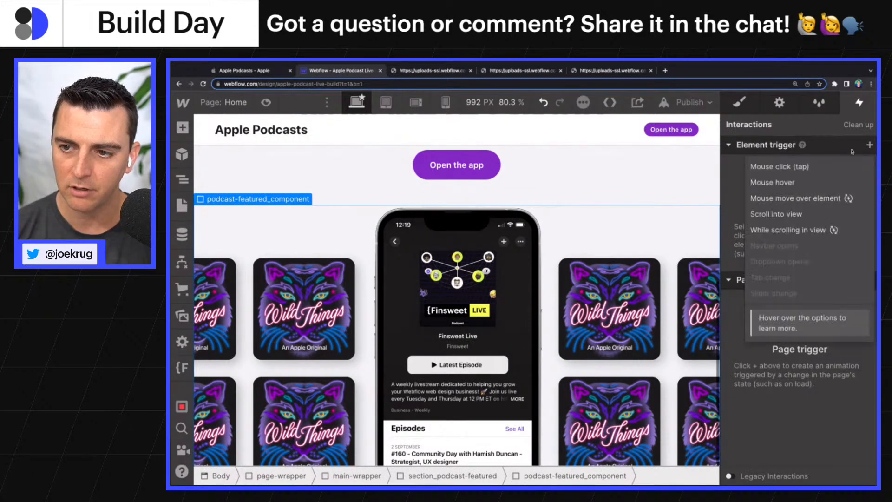
{"action": "left_click", "coordinate": [790, 231]}
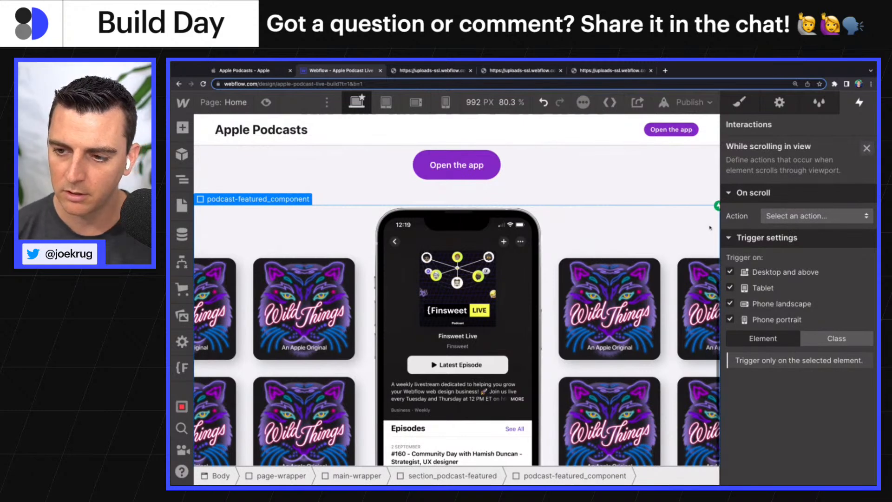
Apply the scroll trigger to the class podcast-featured_component and set its action to Play scroll animation
{"action": "left_click", "coordinate": [825, 340]}
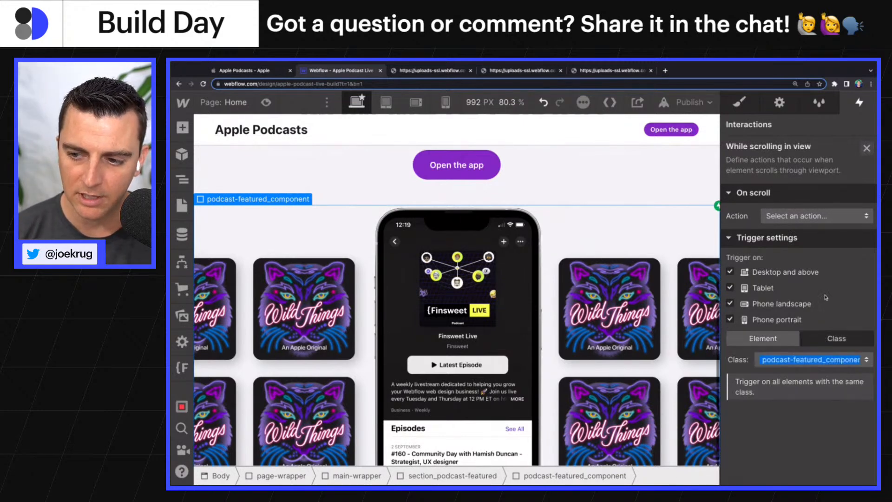
{"action": "left_click", "coordinate": [812, 216]}
{"action": "left_click", "coordinate": [800, 247]}
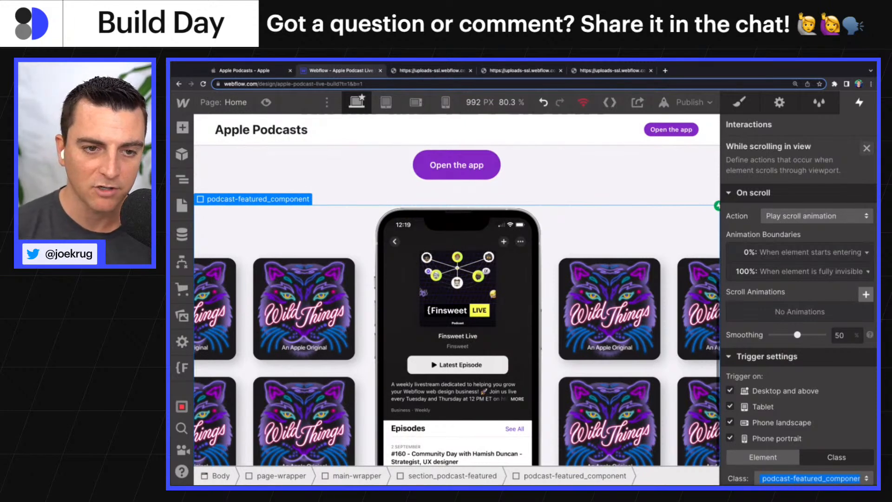
Create a scroll animation named "Podcast featured - Parallax scroll" for the trigger and save it
{"action": "left_click", "coordinate": [866, 295]}
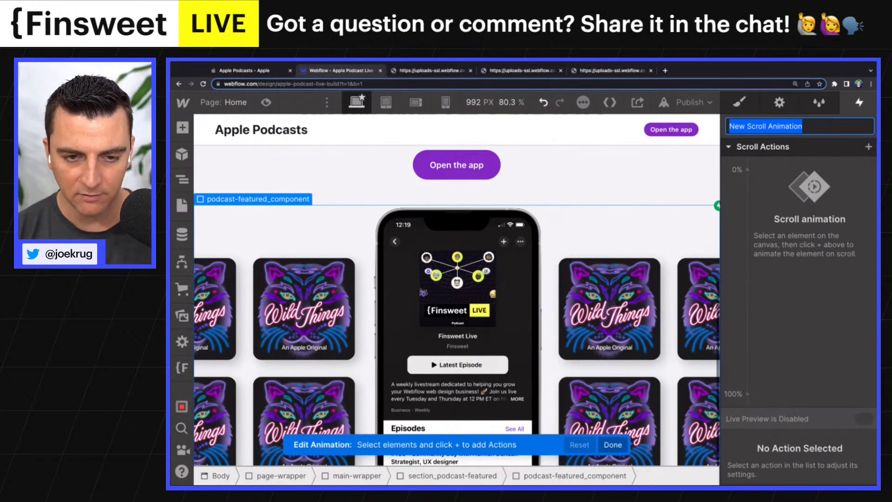
{"action": "type", "text": "Pod"}
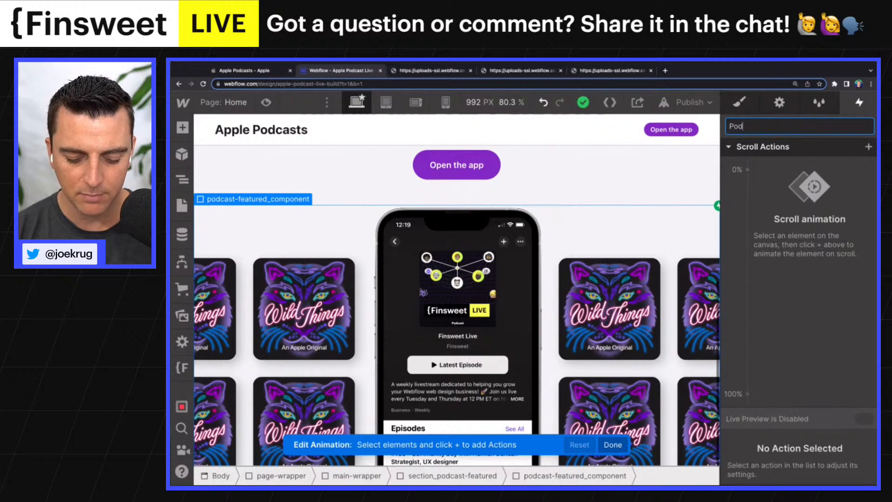
{"action": "type", "text": "cast f"}
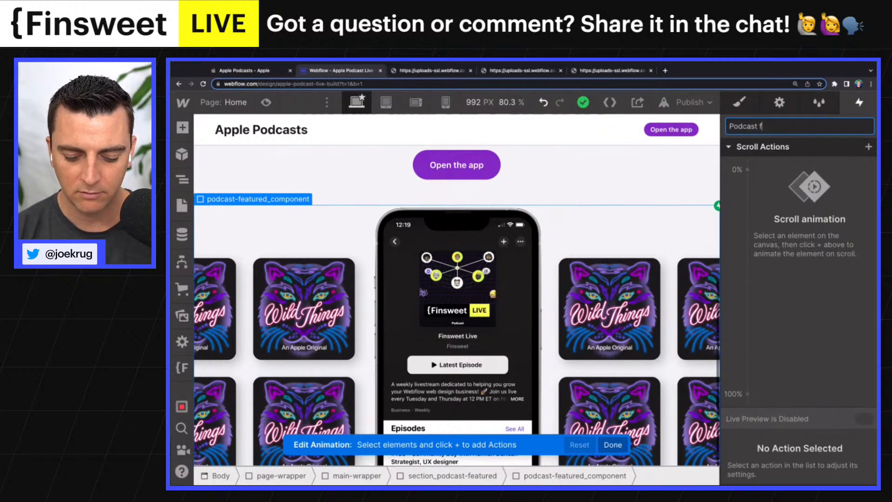
{"action": "type", "text": "eatured"}
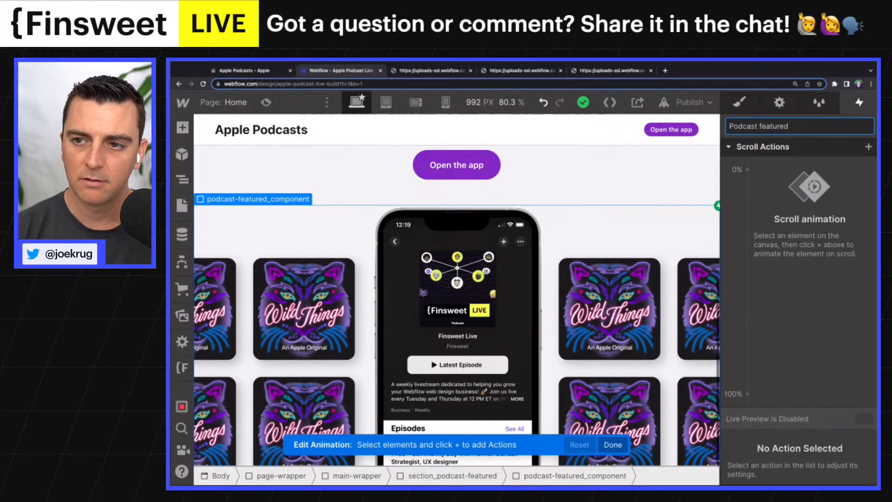
{"action": "type", "text": " -"}
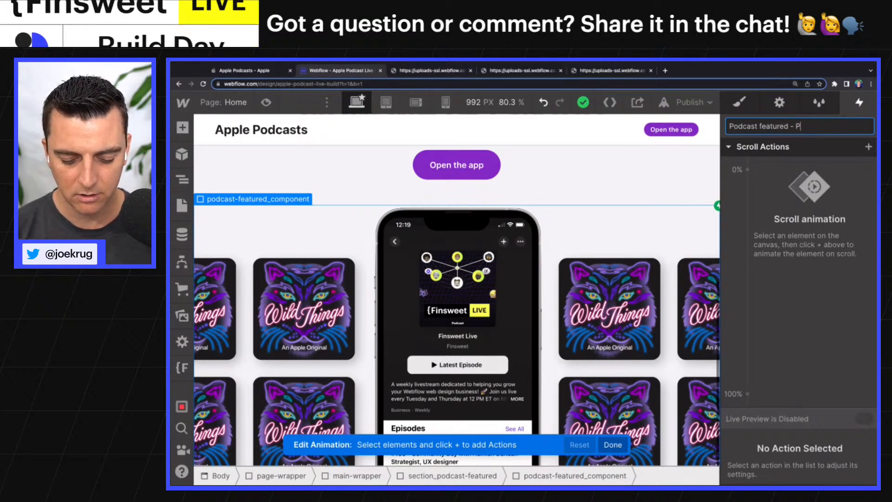
{"action": "type", "text": "Parallax"}
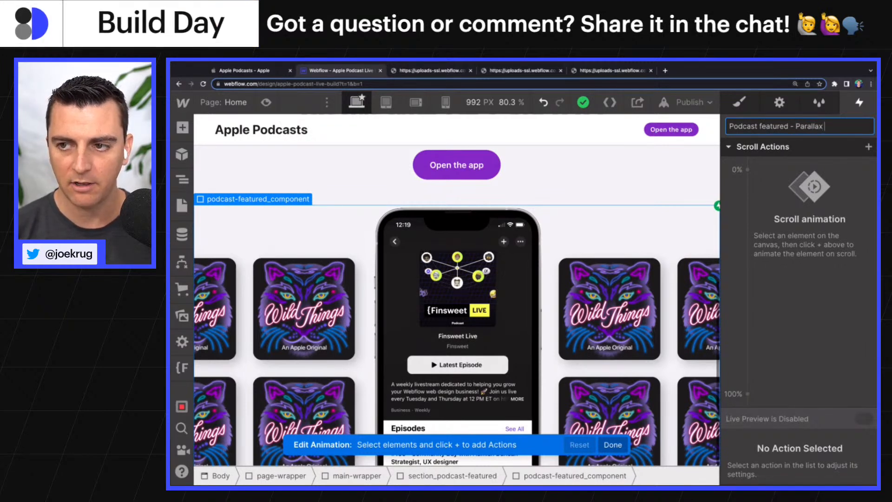
{"action": "type", "text": " scroll"}
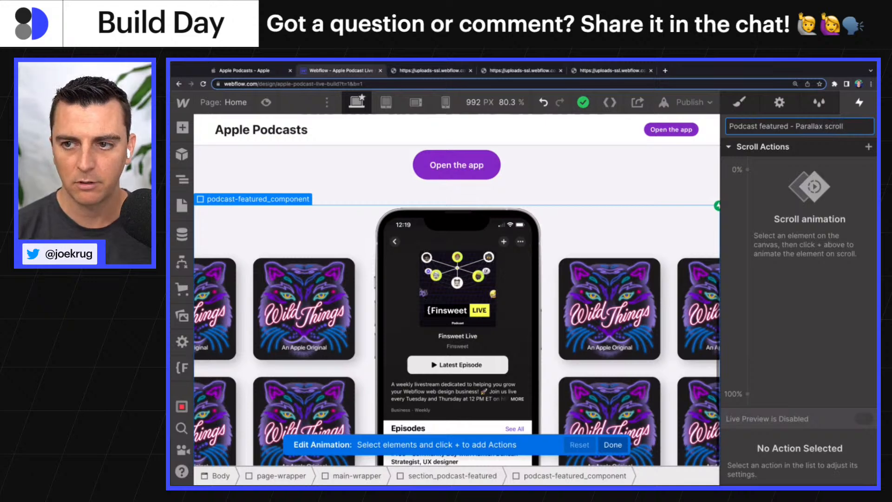
{"action": "key", "text": "Return"}
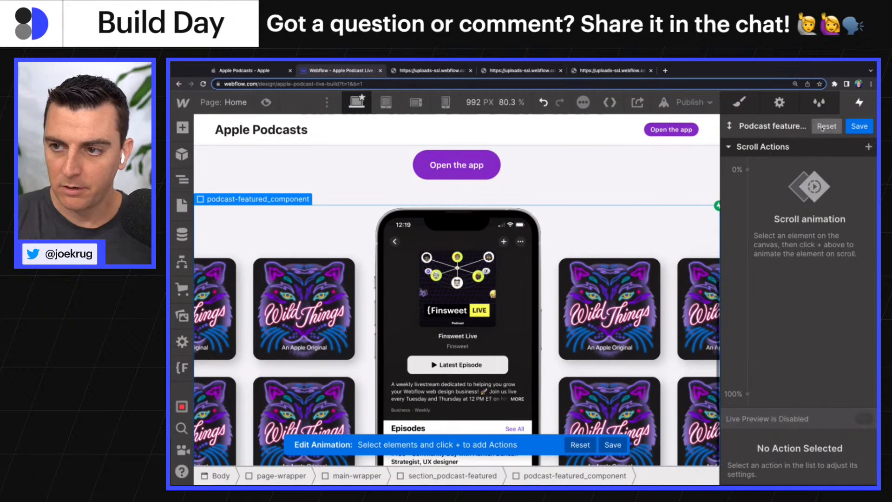
{"action": "left_click", "coordinate": [859, 126]}
{"action": "left_click", "coordinate": [807, 253]}
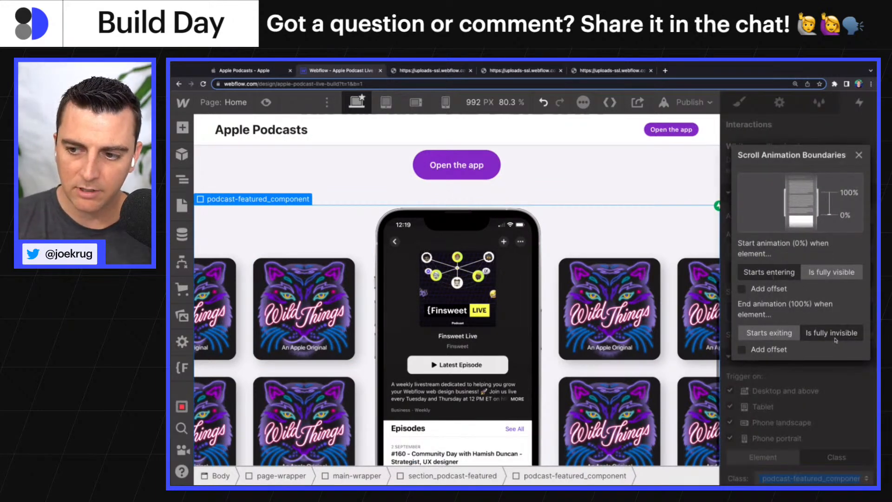
{"action": "left_click", "coordinate": [832, 370]}
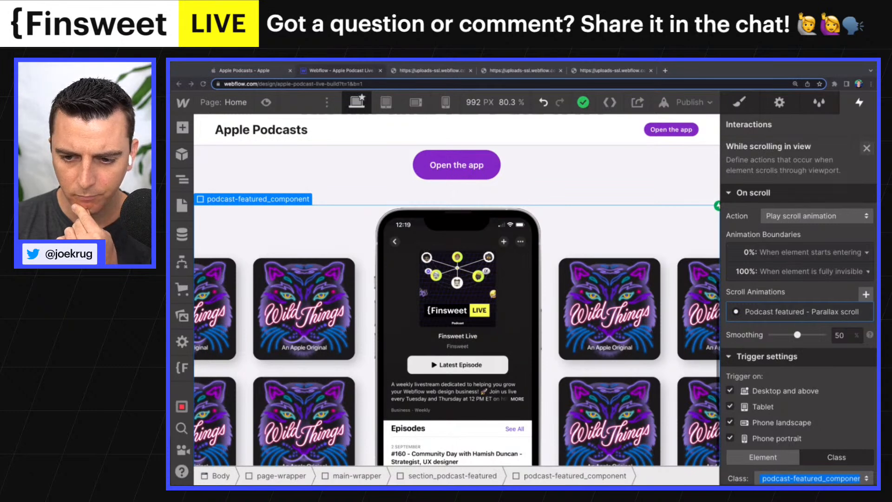
{"action": "mouse_move", "coordinate": [857, 310]}
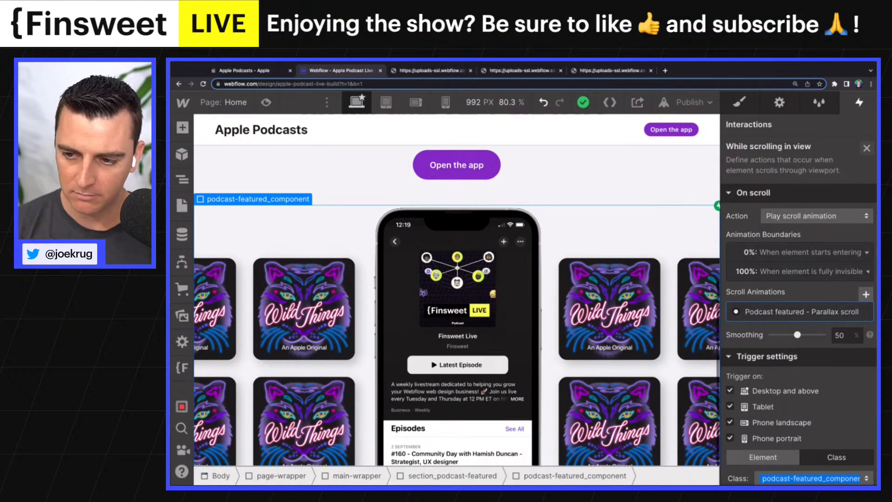
{"action": "mouse_move", "coordinate": [825, 313]}
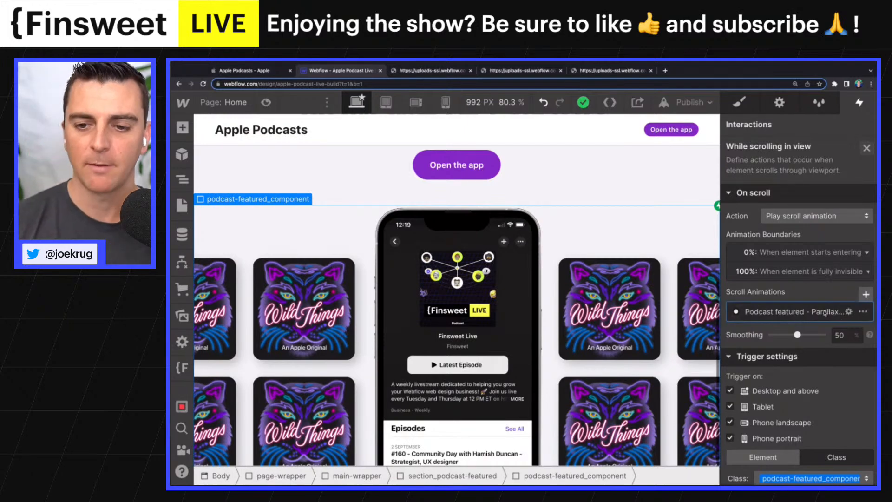
Switch to the original Apple Podcasts page and examine how the outer cover columns move relative to the phone during scrolling
{"action": "key", "text": "ctrl+shift+Tab"}
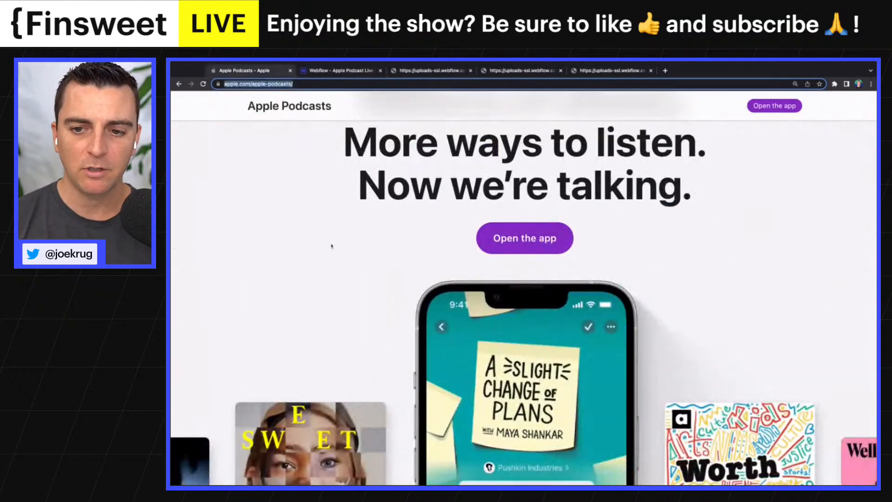
{"action": "scroll", "coordinate": [332, 246], "scroll_direction": "up", "scroll_amount": 3}
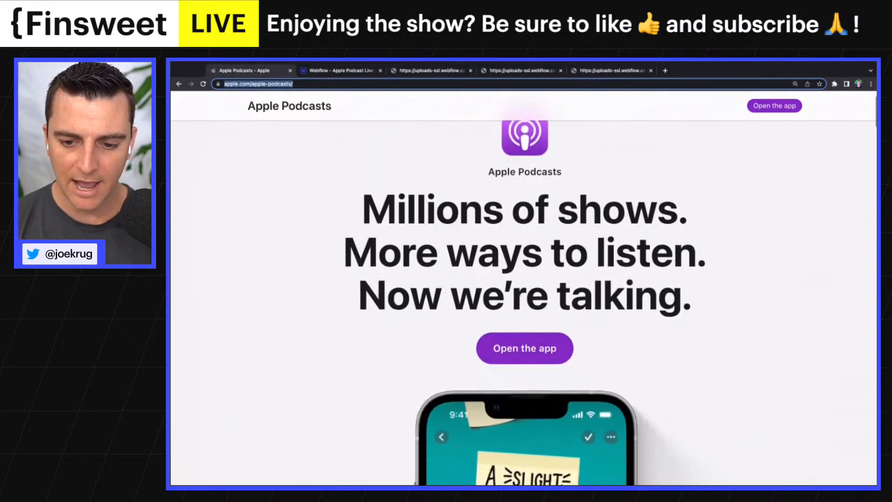
{"action": "scroll", "coordinate": [524, 279], "scroll_direction": "down", "scroll_amount": 3}
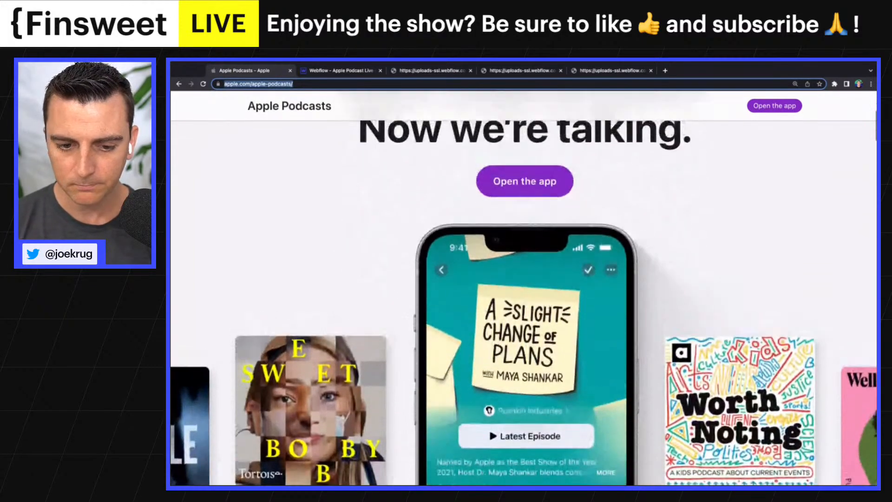
{"action": "scroll", "coordinate": [523, 288], "scroll_direction": "up", "scroll_amount": 3}
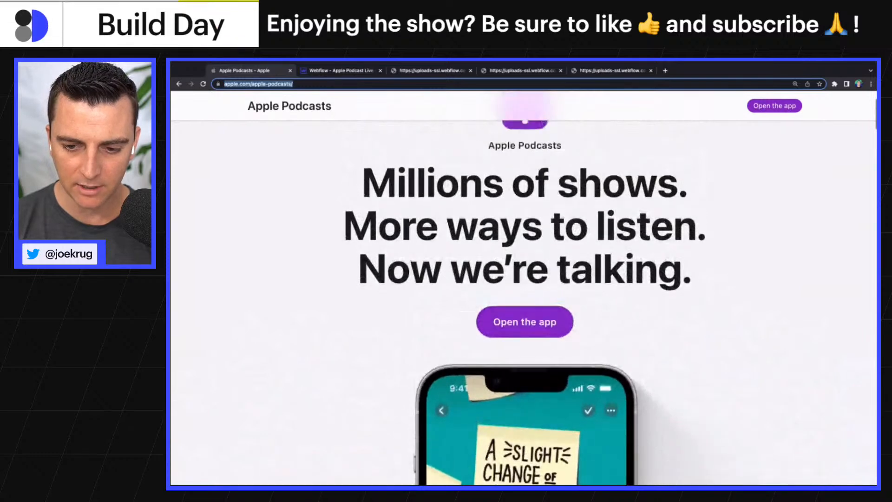
{"action": "scroll", "coordinate": [341, 266], "scroll_direction": "up", "scroll_amount": 1}
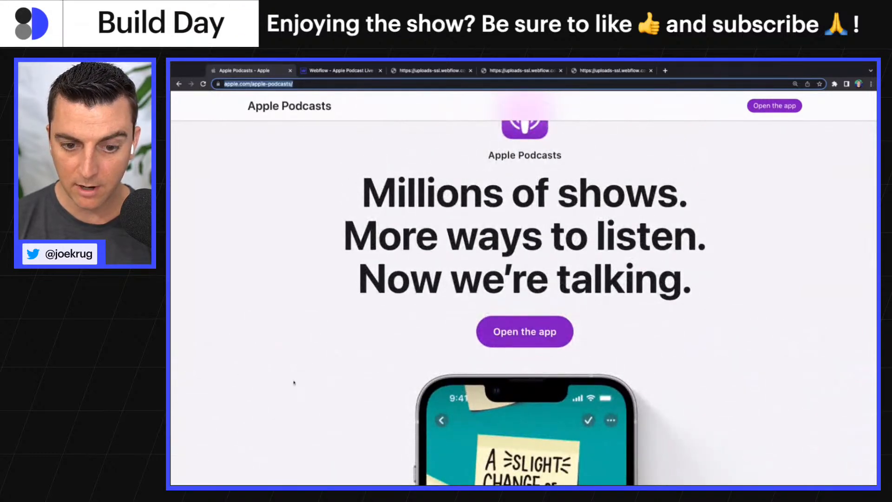
{"action": "scroll", "coordinate": [308, 361], "scroll_direction": "down", "scroll_amount": 1}
{"action": "scroll", "coordinate": [308, 360], "scroll_direction": "up", "scroll_amount": 1}
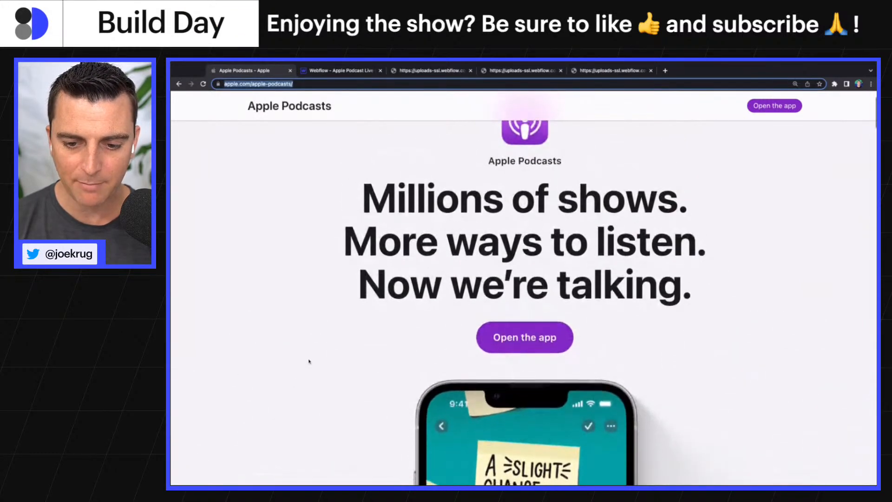
{"action": "scroll", "coordinate": [309, 361], "scroll_direction": "down", "scroll_amount": 2}
{"action": "scroll", "coordinate": [309, 361], "scroll_direction": "down", "scroll_amount": 3}
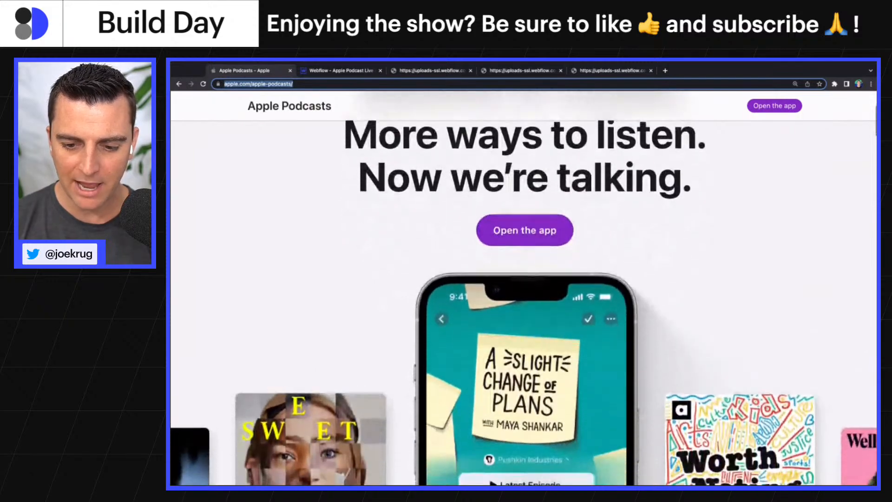
{"action": "scroll", "coordinate": [523, 288], "scroll_direction": "up", "scroll_amount": 2}
{"action": "scroll", "coordinate": [524, 289], "scroll_direction": "down", "scroll_amount": 4}
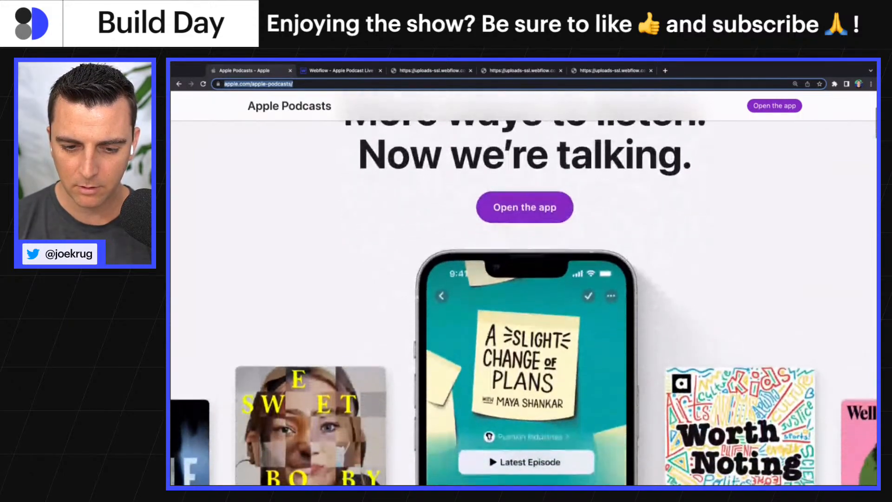
{"action": "scroll", "coordinate": [524, 288], "scroll_direction": "up", "scroll_amount": 3}
{"action": "scroll", "coordinate": [523, 288], "scroll_direction": "down", "scroll_amount": 2}
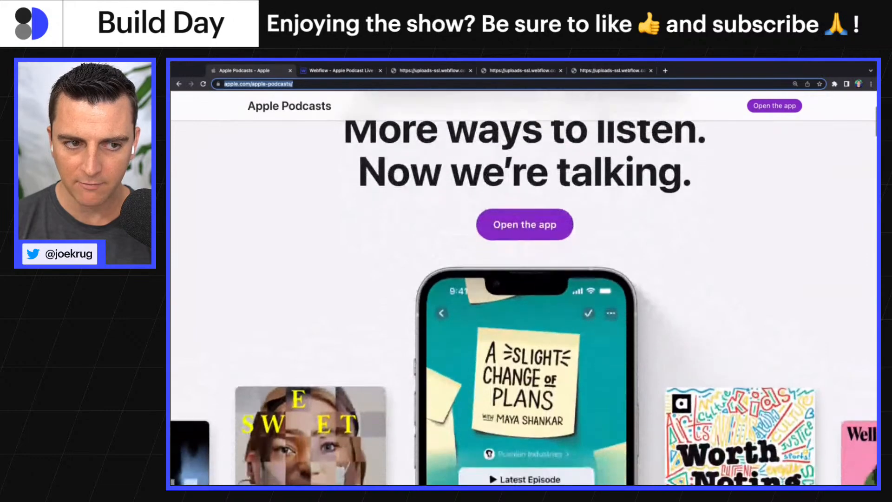
{"action": "scroll", "coordinate": [523, 289], "scroll_direction": "down", "scroll_amount": 3}
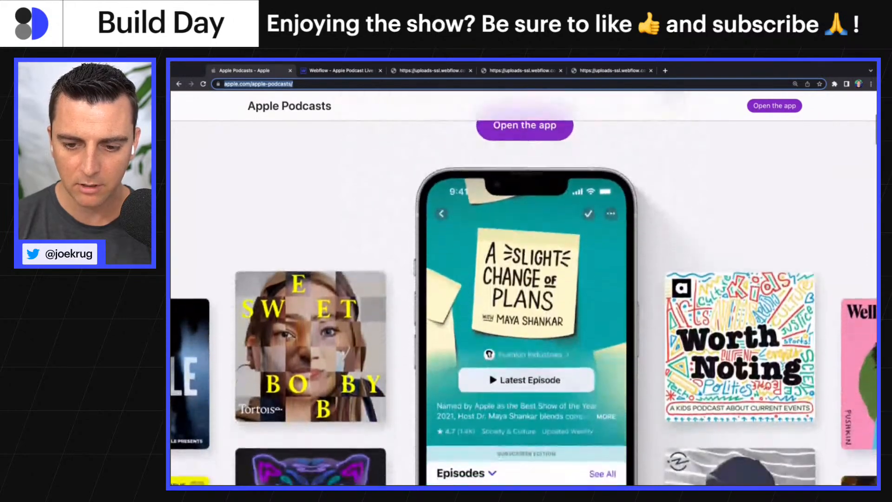
{"action": "scroll", "coordinate": [523, 288], "scroll_direction": "down", "scroll_amount": 1}
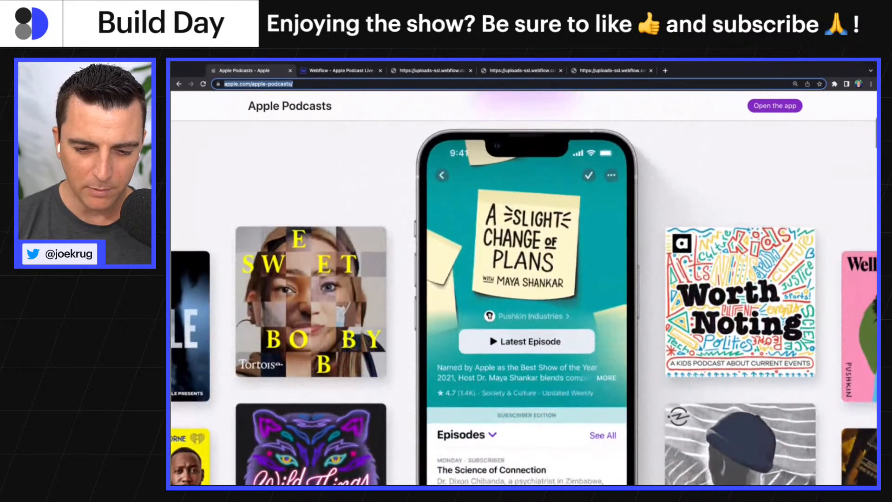
{"action": "scroll", "coordinate": [524, 288], "scroll_direction": "down", "scroll_amount": 4}
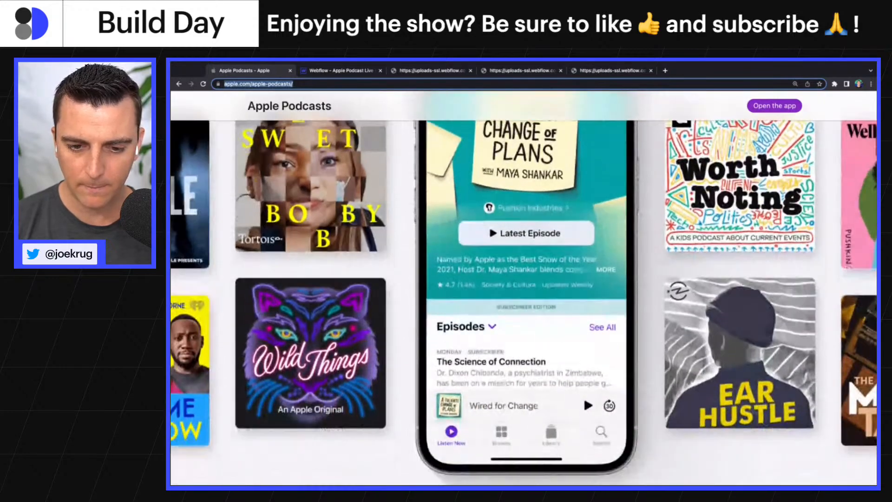
{"action": "scroll", "coordinate": [524, 288], "scroll_direction": "down", "scroll_amount": 2}
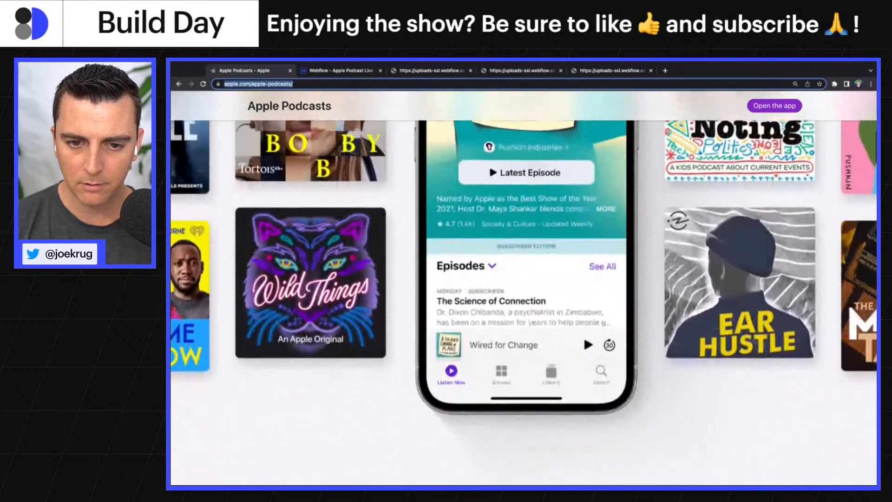
{"action": "scroll", "coordinate": [524, 288], "scroll_direction": "up", "scroll_amount": 3}
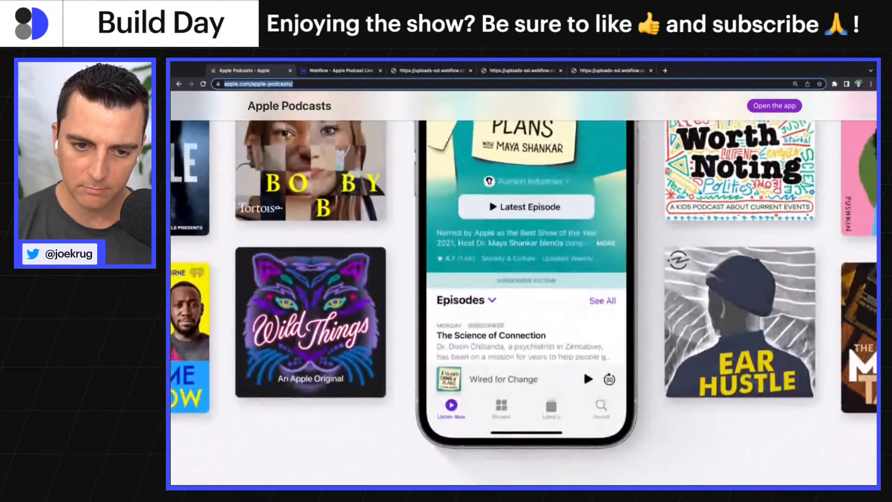
{"action": "scroll", "coordinate": [523, 288], "scroll_direction": "up", "scroll_amount": 1}
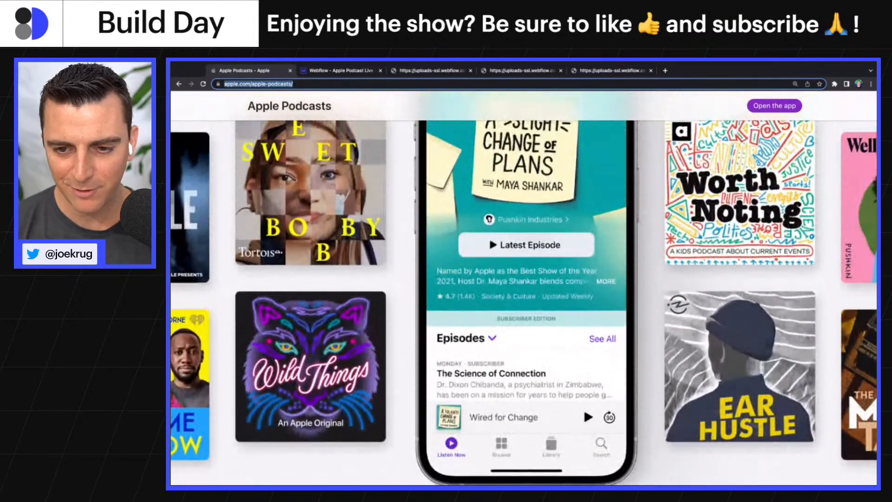
{"action": "scroll", "coordinate": [524, 288], "scroll_direction": "down", "scroll_amount": 1}
{"action": "scroll", "coordinate": [523, 288], "scroll_direction": "down", "scroll_amount": 3}
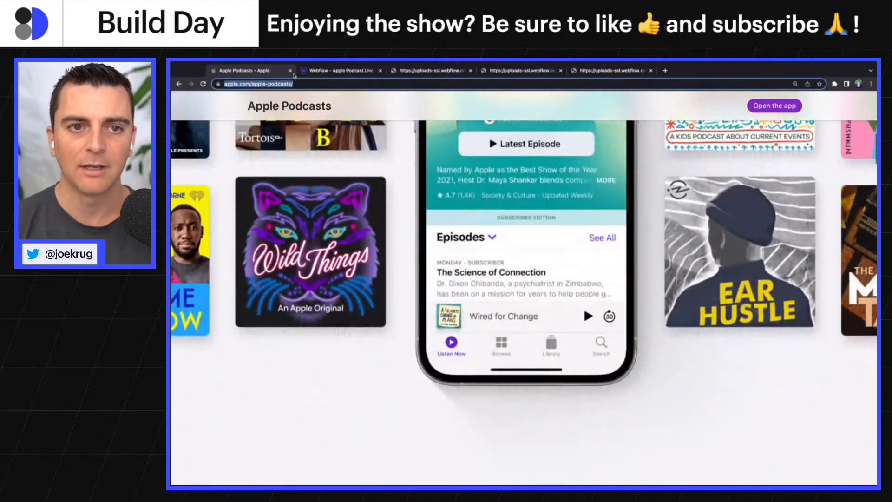
Return to the Webflow designer and add offsets to the scroll animation boundaries: 40% at the start and 50% at the end
{"action": "left_click", "coordinate": [314, 71]}
{"action": "left_click", "coordinate": [790, 252]}
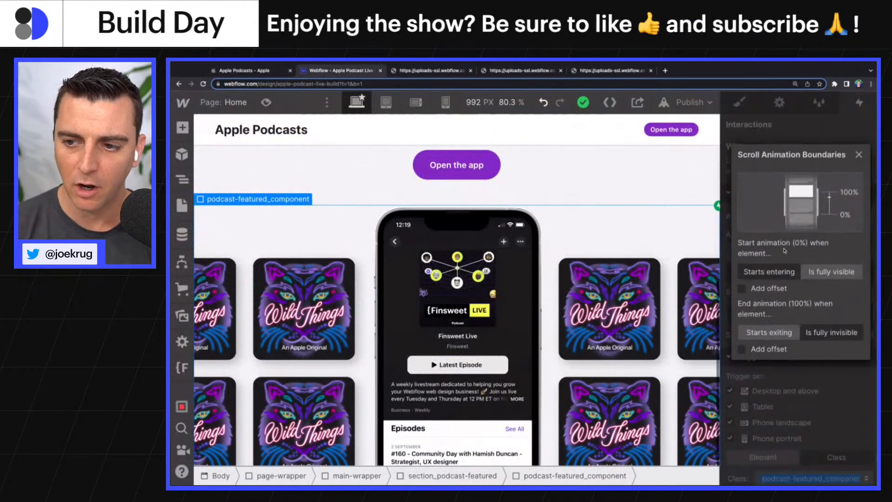
{"action": "left_click", "coordinate": [768, 288]}
{"action": "left_click", "coordinate": [845, 297]}
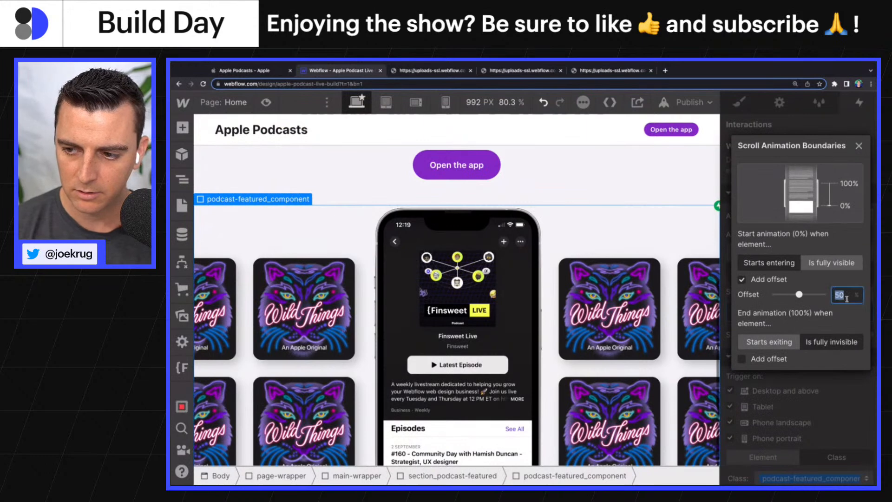
{"action": "type", "text": "40"}
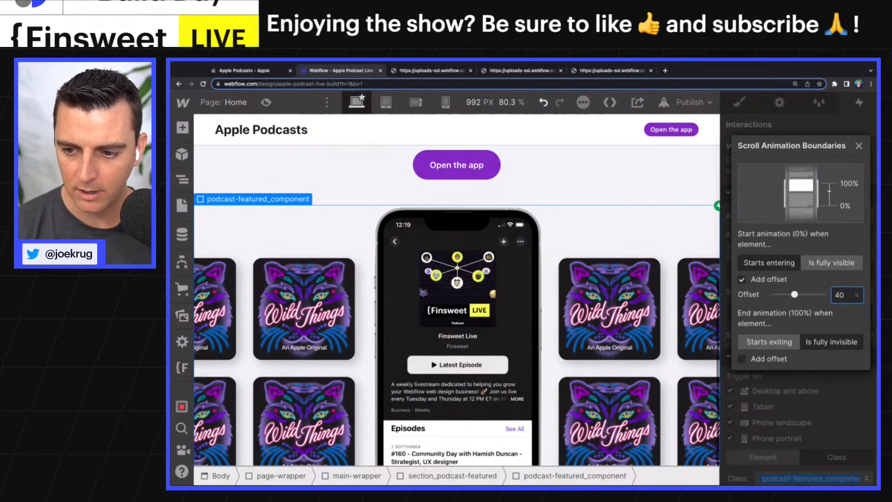
{"action": "left_click", "coordinate": [783, 356]}
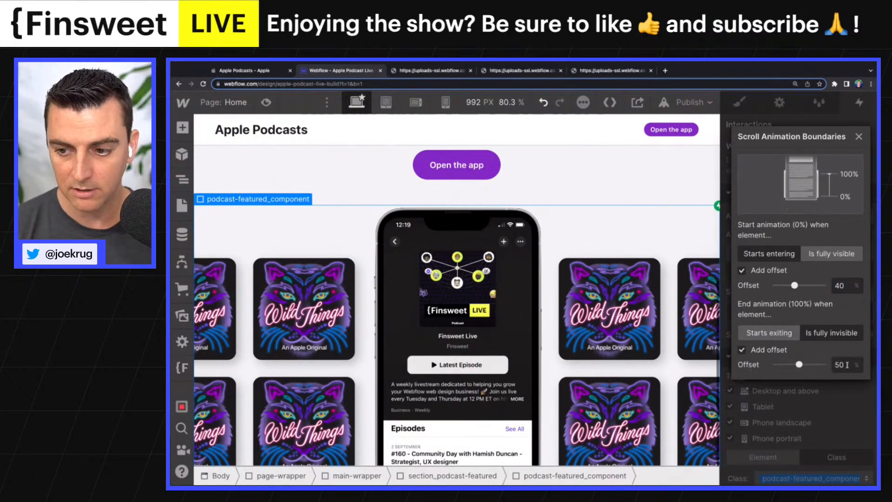
{"action": "left_click", "coordinate": [839, 390]}
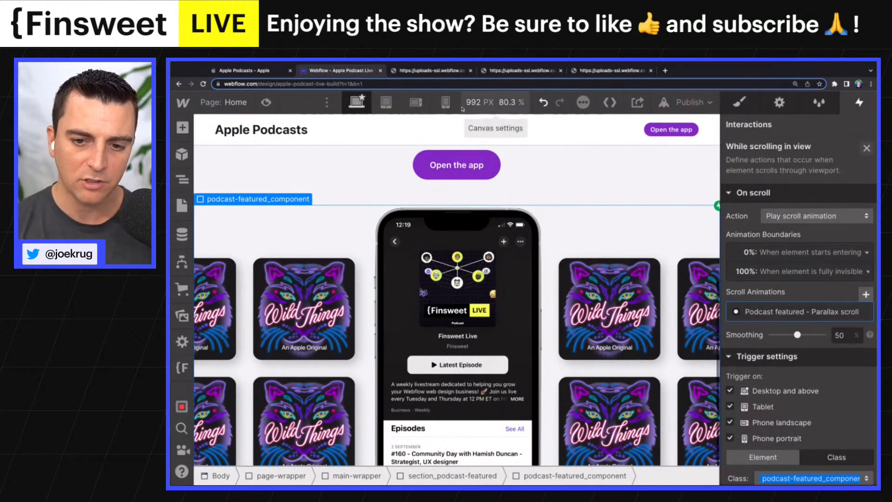
Examine the featured podcasts section from top to bottom in the designer and compare its outer columns with the original Apple Podcasts page
{"action": "scroll", "coordinate": [585, 333], "scroll_direction": "down", "scroll_amount": 1}
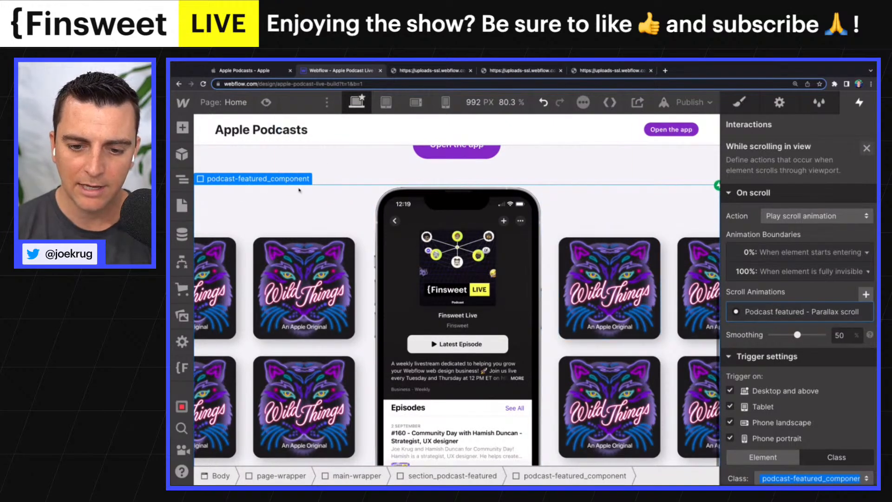
{"action": "scroll", "coordinate": [299, 190], "scroll_direction": "down", "scroll_amount": 5}
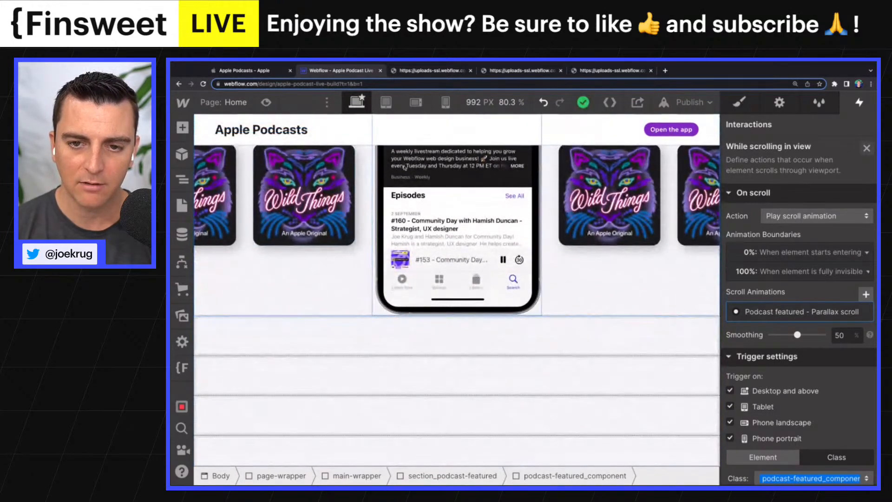
{"action": "scroll", "coordinate": [351, 238], "scroll_direction": "up", "scroll_amount": 1}
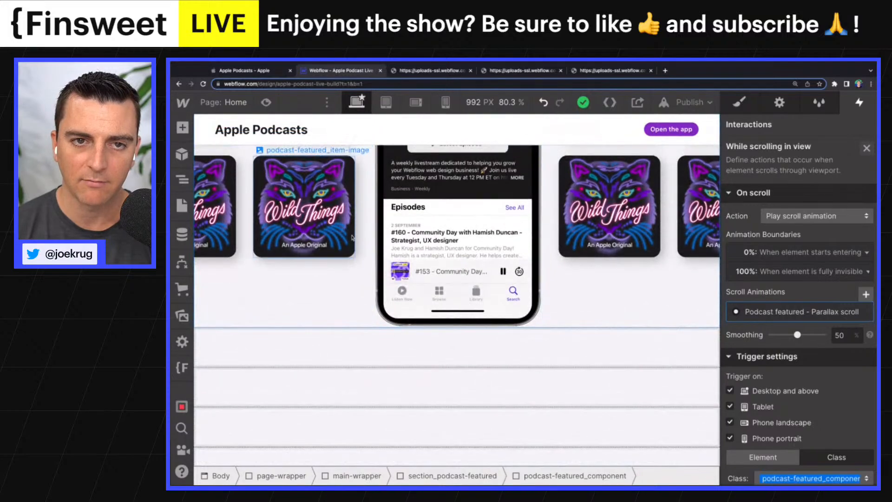
{"action": "scroll", "coordinate": [351, 238], "scroll_direction": "up", "scroll_amount": 5}
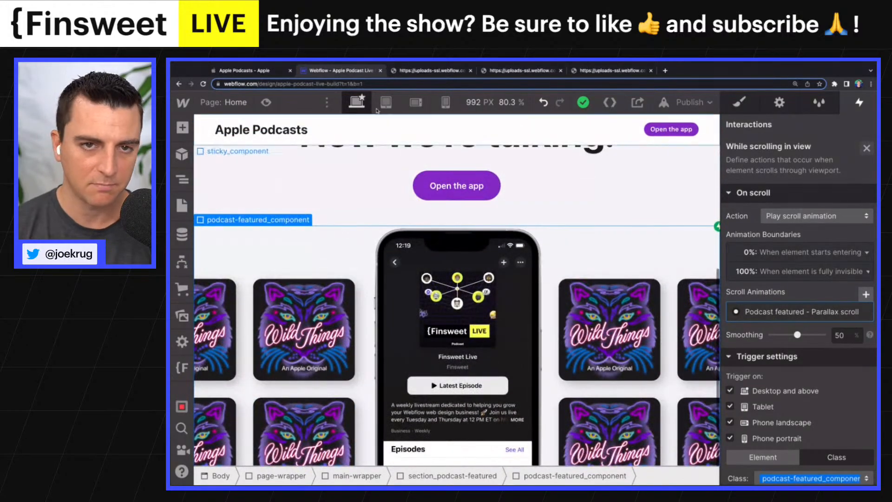
{"action": "key", "text": "ctrl+shift+Tab"}
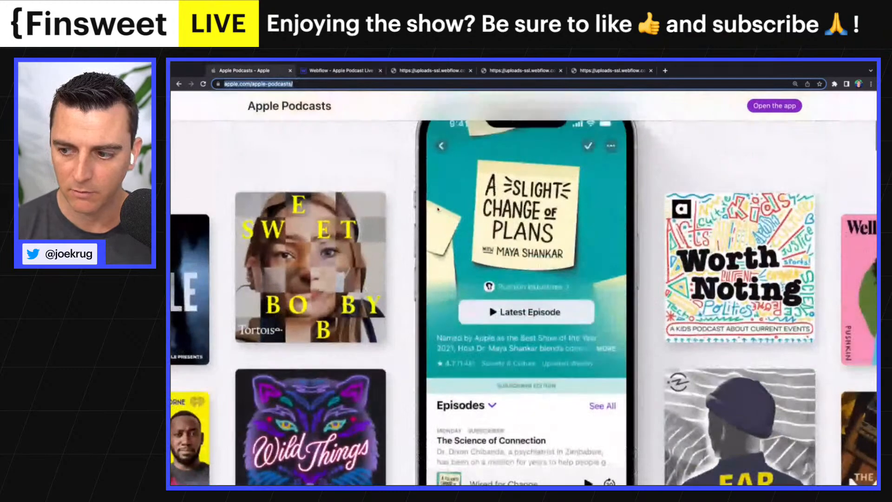
{"action": "left_click", "coordinate": [344, 70]}
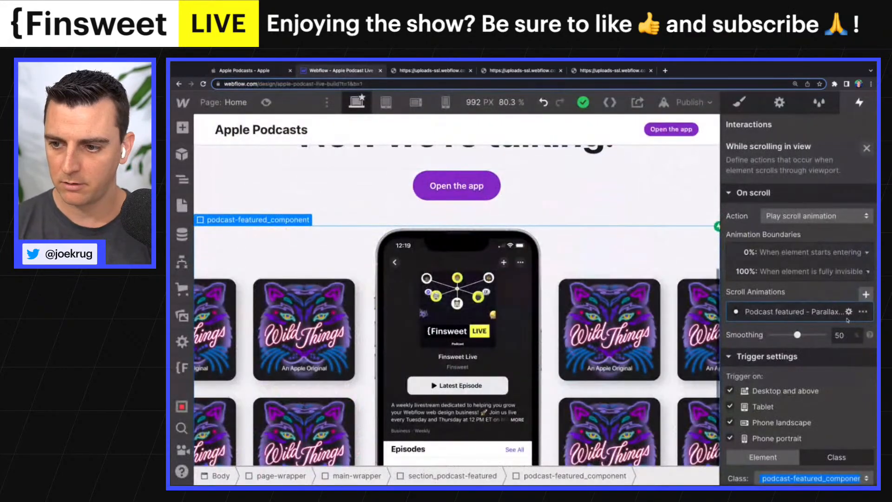
Edit the "Podcast featured - Parallax scroll" animation and add a Move action at 0% for the outermost column, affecting child elements with class podcast-featured_column is-scrolling
{"action": "left_click", "coordinate": [807, 312]}
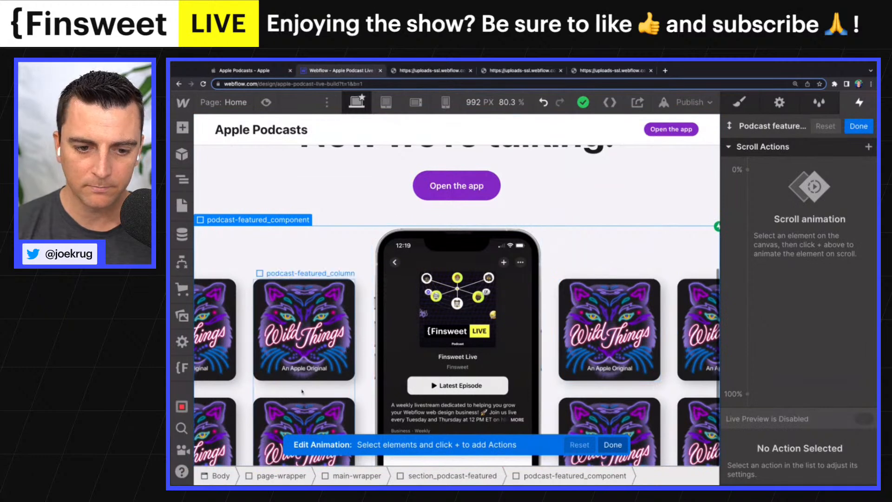
{"action": "left_click", "coordinate": [224, 388]}
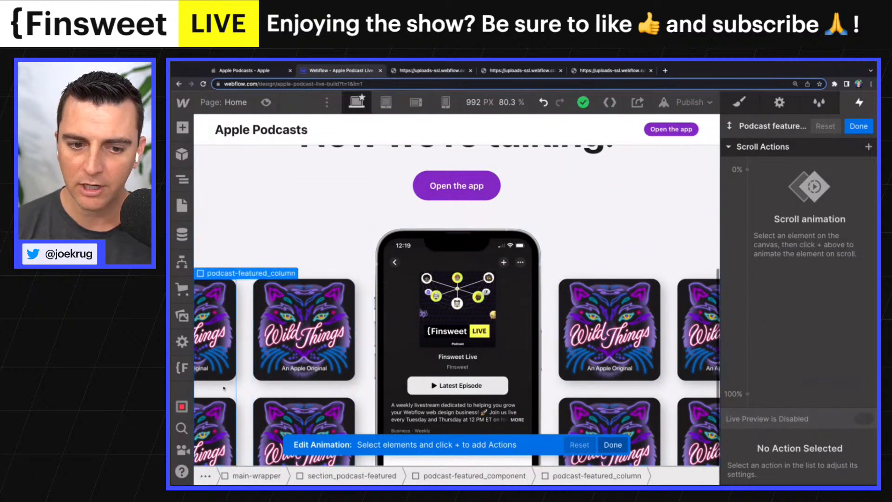
{"action": "left_click", "coordinate": [748, 170]}
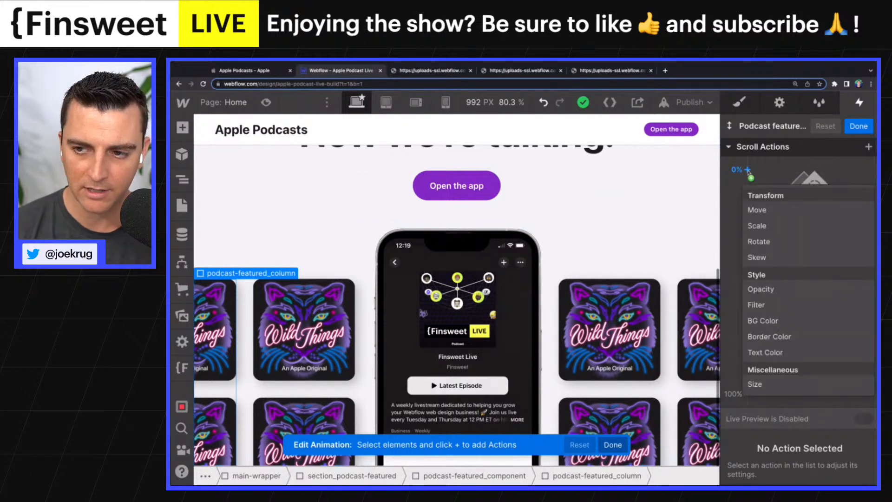
{"action": "left_click", "coordinate": [758, 210]}
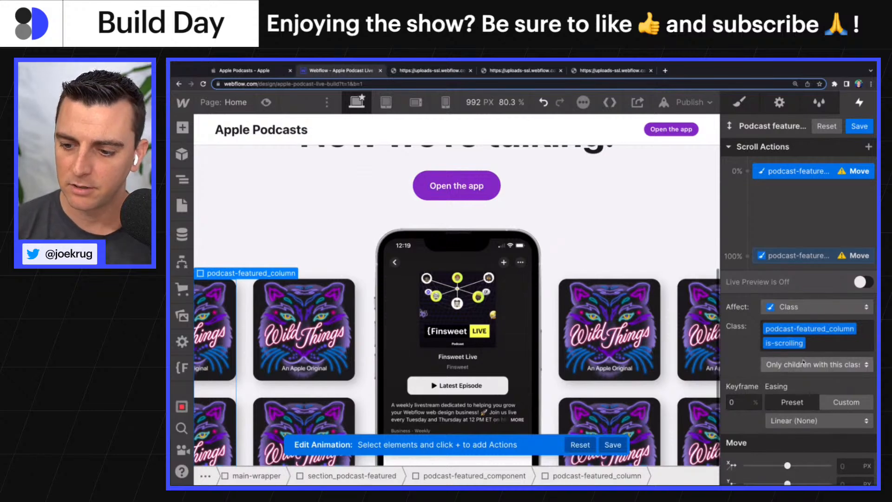
Set the Y-axis movement of the column's 0% keyframe to 4 rem
{"action": "scroll", "coordinate": [813, 365], "scroll_direction": "down", "scroll_amount": 1}
{"action": "left_click", "coordinate": [840, 454]}
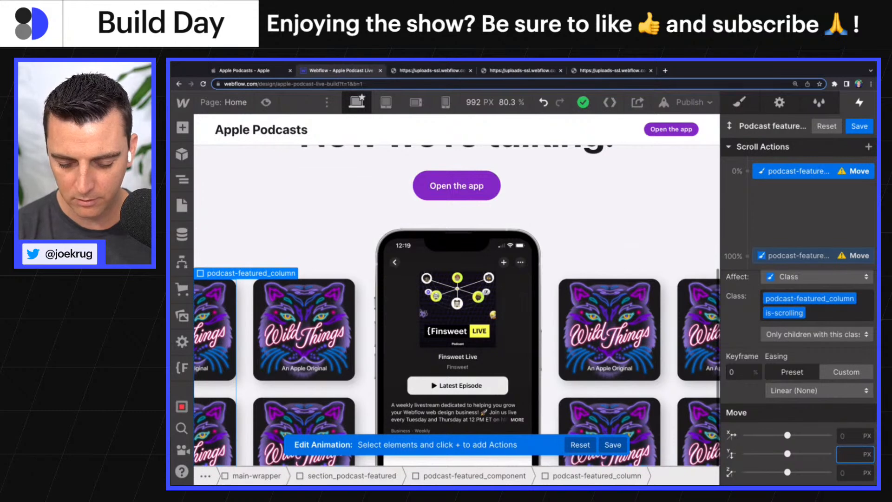
{"action": "type", "text": "1rem"}
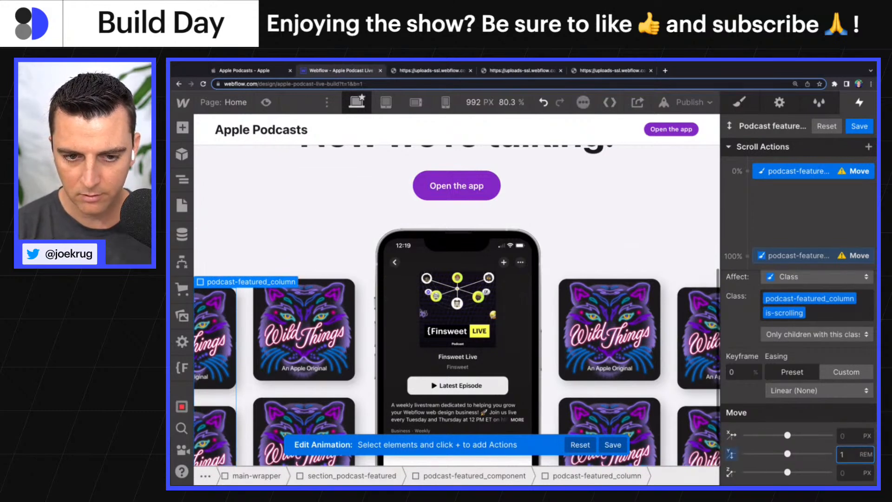
{"action": "double_click", "coordinate": [856, 458]}
{"action": "type", "text": "4"}
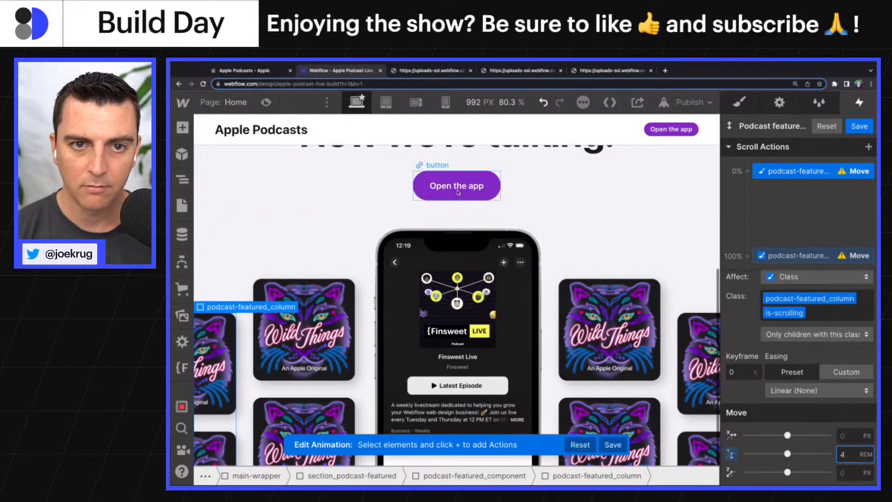
Consult the Apple Podcasts reference page, and in Webflow set the scrolling podcast columns' 100% Move action to 0 rem vertically
{"action": "left_click", "coordinate": [262, 71]}
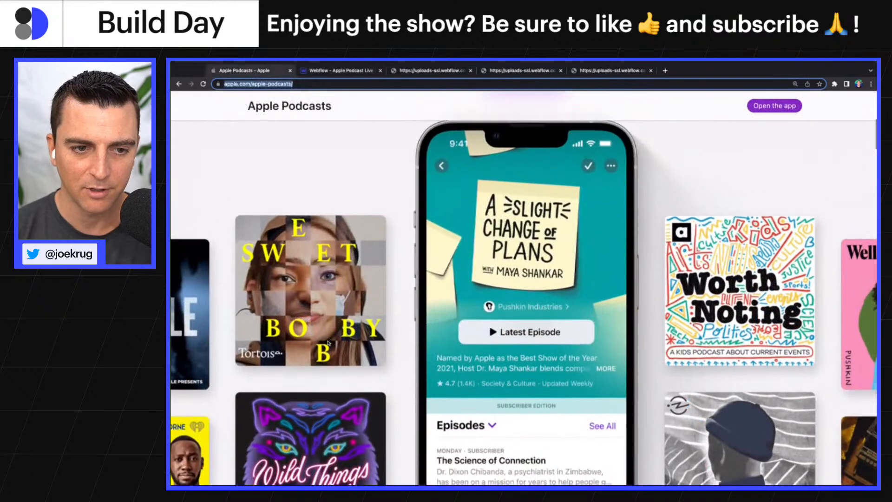
{"action": "scroll", "coordinate": [220, 374], "scroll_direction": "up", "scroll_amount": 3}
{"action": "scroll", "coordinate": [196, 418], "scroll_direction": "down", "scroll_amount": 10}
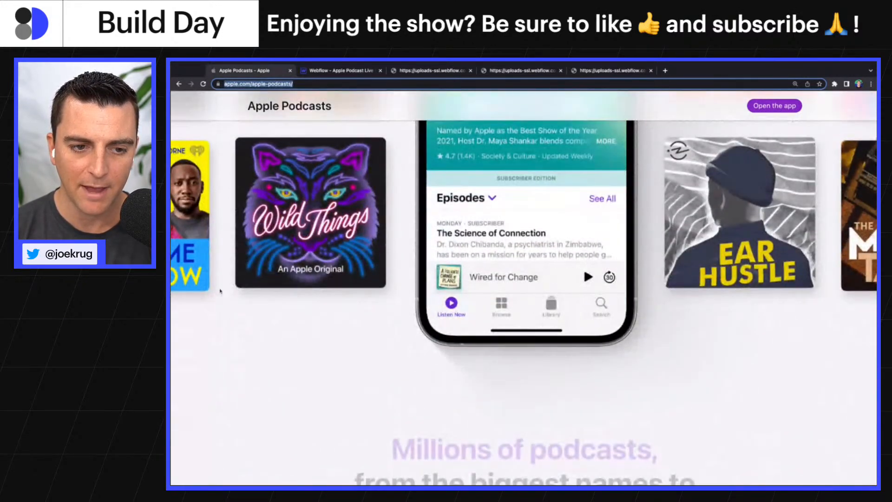
{"action": "left_click", "coordinate": [316, 73]}
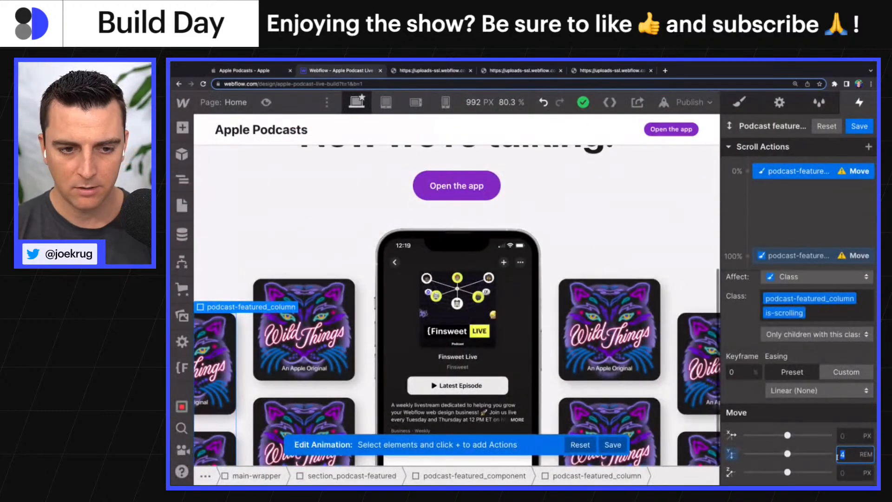
{"action": "left_click", "coordinate": [811, 257]}
{"action": "left_click", "coordinate": [852, 455]}
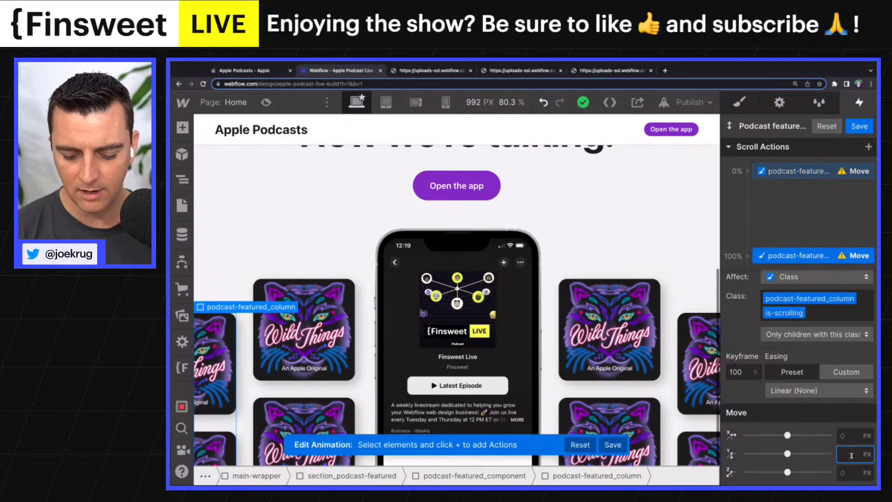
{"action": "type", "text": "0rem"}
{"action": "key", "text": "Return"}
{"action": "scroll", "coordinate": [665, 324], "scroll_direction": "down", "scroll_amount": 3}
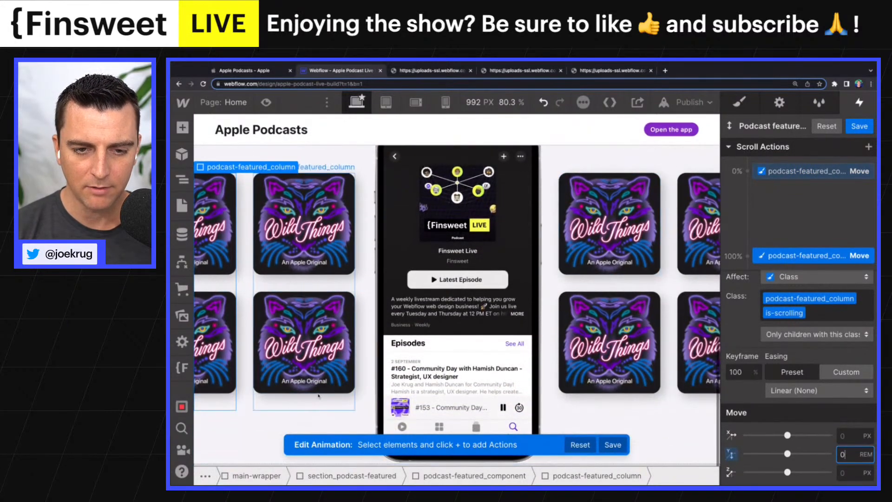
Recheck the reference page's column alignment, set the columns' 100% vertical move to 0.25 rem, and save the scroll animation
{"action": "left_click", "coordinate": [245, 73]}
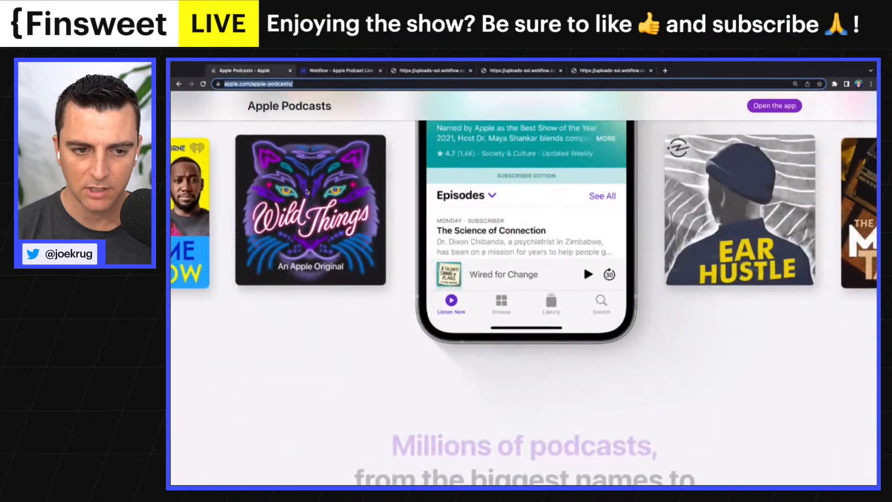
{"action": "scroll", "coordinate": [306, 192], "scroll_direction": "down", "scroll_amount": 2}
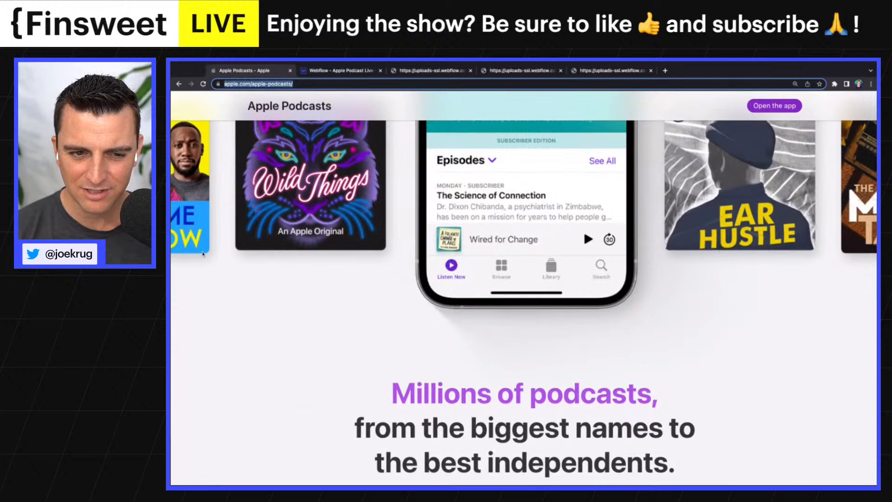
{"action": "scroll", "coordinate": [203, 253], "scroll_direction": "up", "scroll_amount": 2}
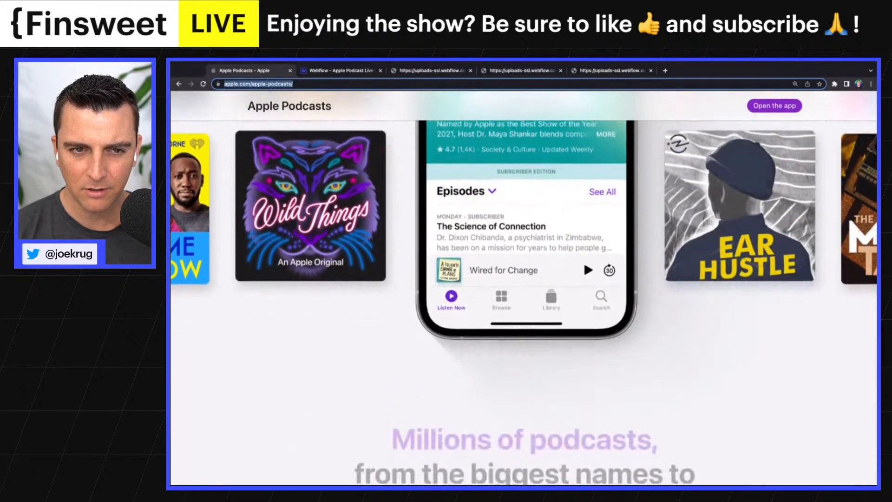
{"action": "left_click", "coordinate": [324, 70]}
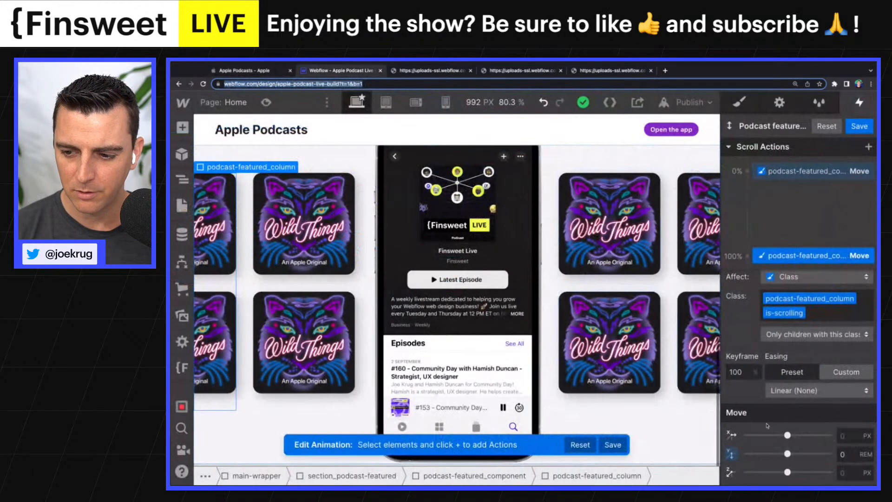
{"action": "left_click", "coordinate": [856, 458]}
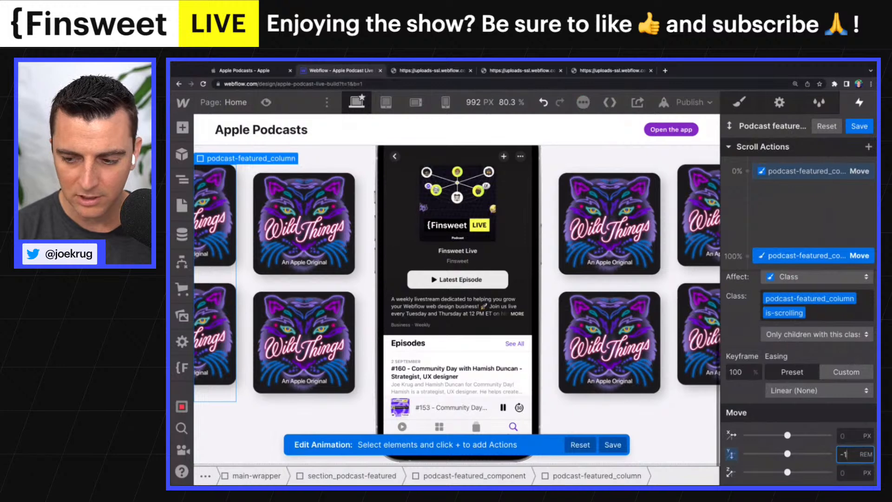
{"action": "type", "text": "-0.25"}
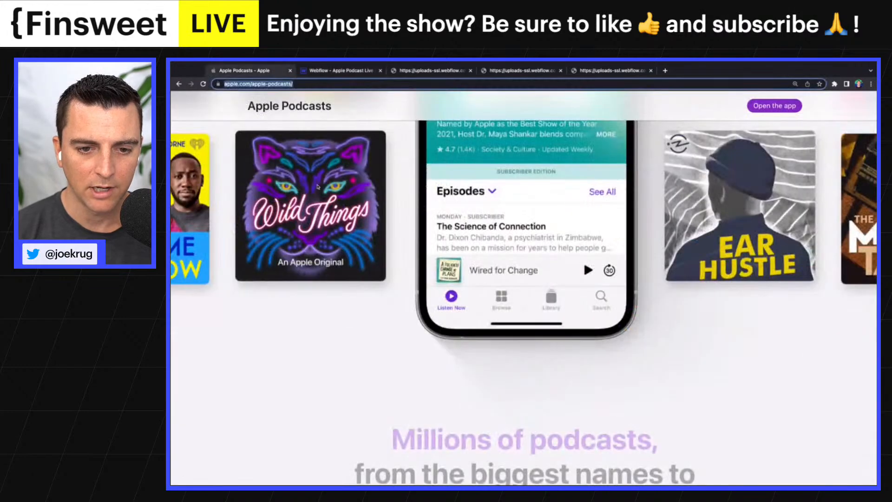
{"action": "left_click", "coordinate": [253, 70]}
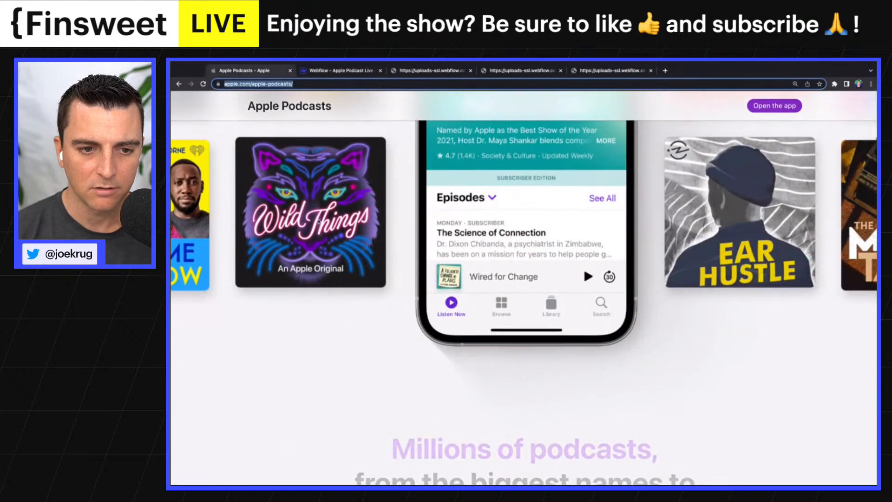
{"action": "left_click", "coordinate": [328, 71]}
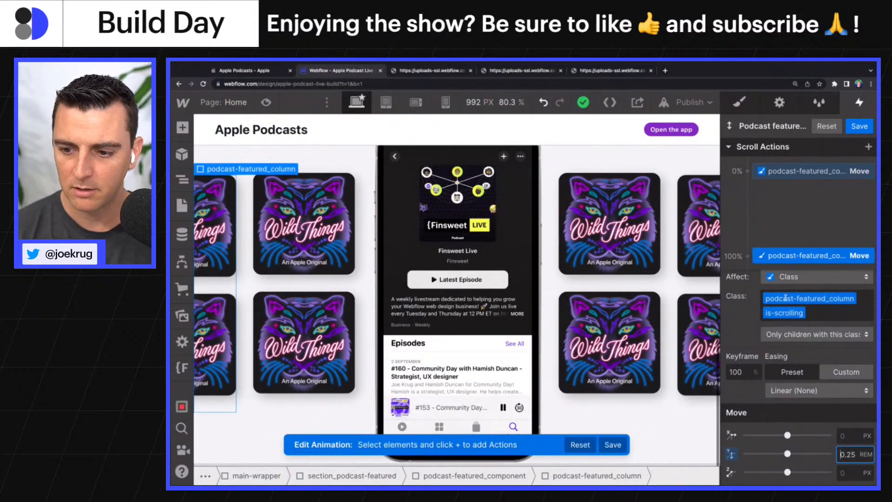
{"action": "scroll", "coordinate": [560, 204], "scroll_direction": "up", "scroll_amount": 3}
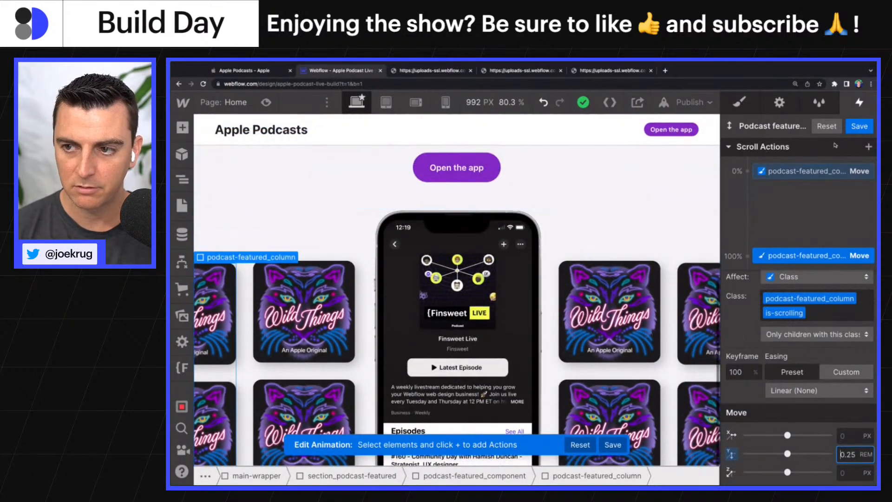
{"action": "left_click", "coordinate": [859, 126]}
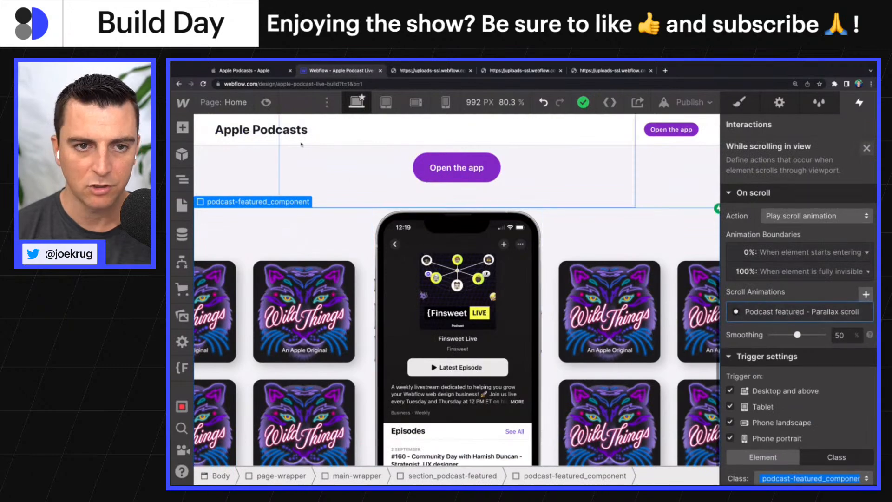
Preview the page and examine the parallax motion of the podcast columns beside the phone while scrolling, and return to editing
{"action": "key", "text": "super+shift+p"}
{"action": "scroll", "coordinate": [336, 248], "scroll_direction": "up", "scroll_amount": 3}
{"action": "scroll", "coordinate": [336, 247], "scroll_direction": "down", "scroll_amount": 6}
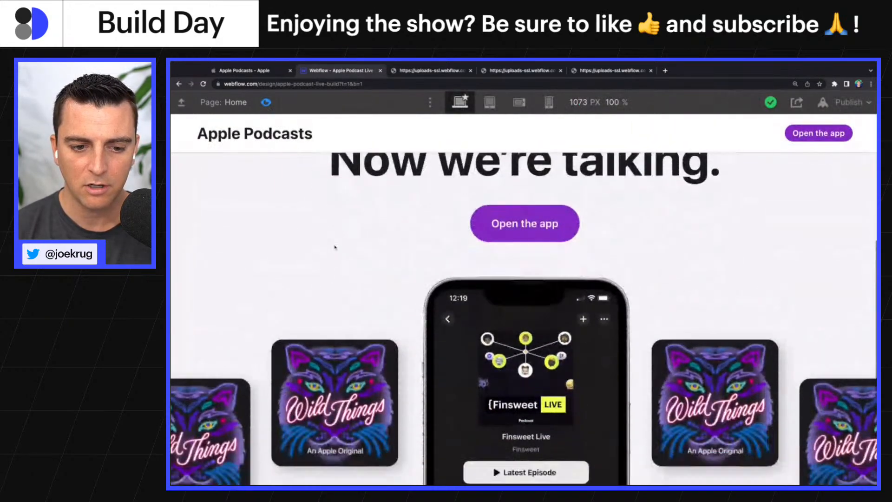
{"action": "scroll", "coordinate": [335, 248], "scroll_direction": "down", "scroll_amount": 2}
{"action": "scroll", "coordinate": [335, 248], "scroll_direction": "up", "scroll_amount": 5}
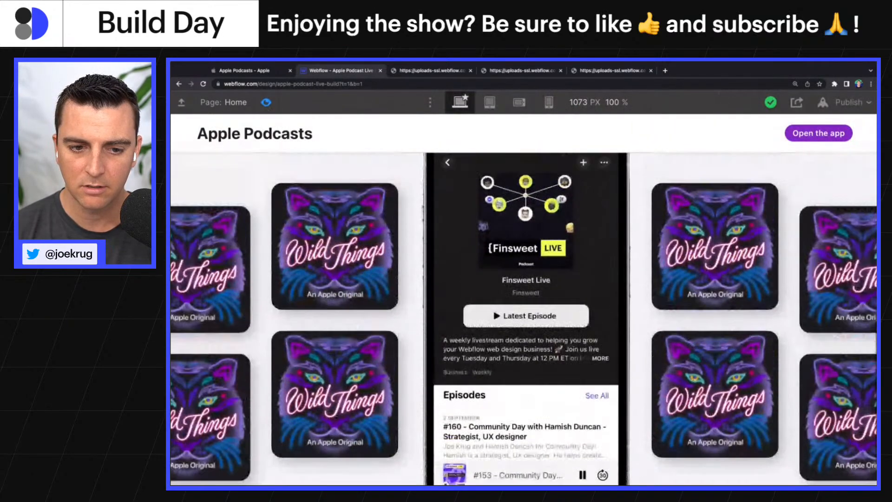
{"action": "scroll", "coordinate": [524, 319], "scroll_direction": "down", "scroll_amount": 3}
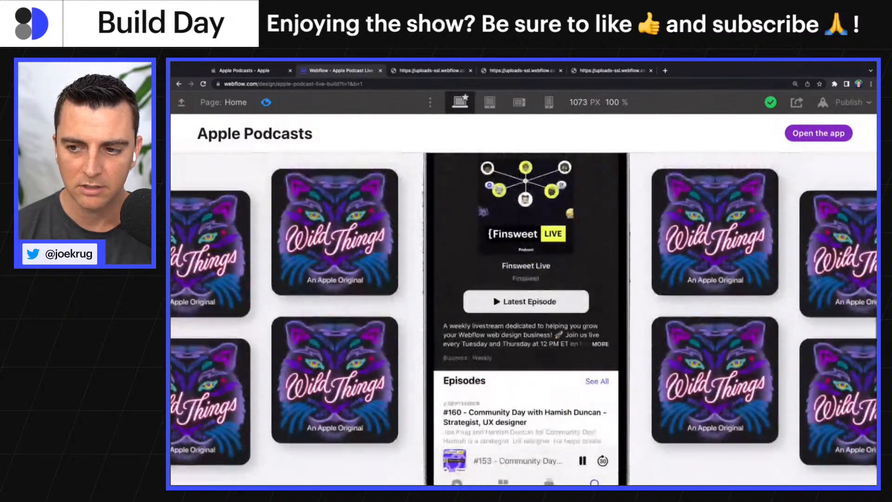
{"action": "scroll", "coordinate": [524, 319], "scroll_direction": "up", "scroll_amount": 2}
{"action": "scroll", "coordinate": [524, 319], "scroll_direction": "down", "scroll_amount": 4}
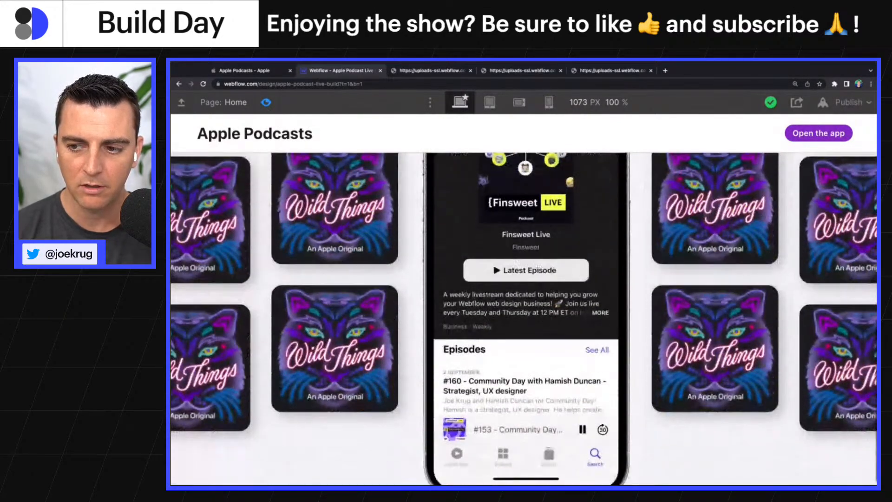
{"action": "scroll", "coordinate": [315, 286], "scroll_direction": "up", "scroll_amount": 3}
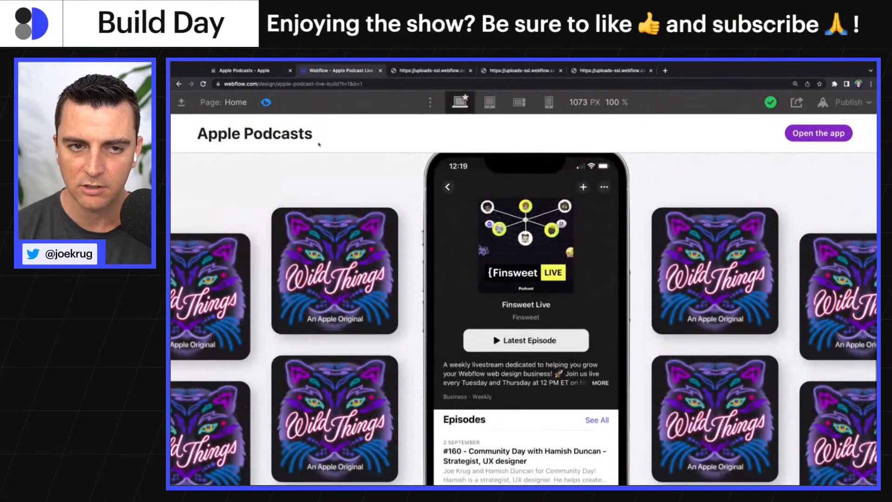
{"action": "left_click", "coordinate": [267, 103]}
Select podcast-featured_component and open its "Podcast featured - Parallax scroll" animation for editing
{"action": "left_click", "coordinate": [468, 223]}
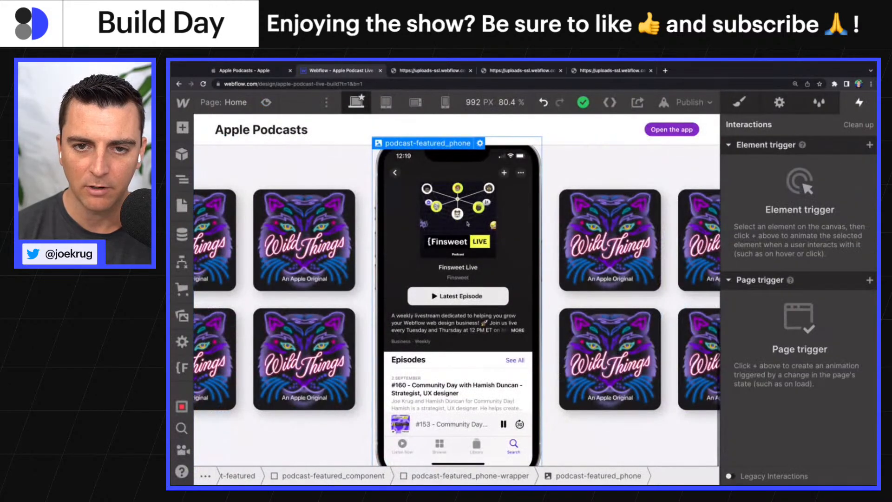
{"action": "left_click", "coordinate": [551, 197]}
{"action": "scroll", "coordinate": [551, 197], "scroll_direction": "up", "scroll_amount": 2}
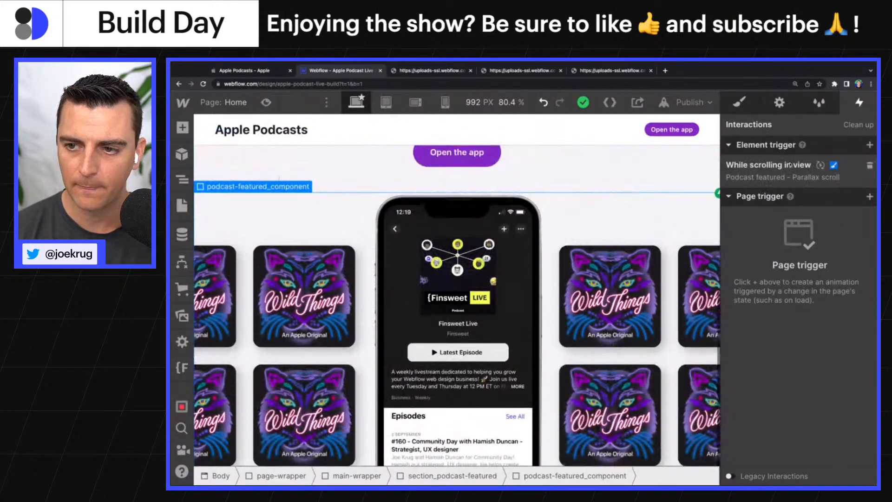
{"action": "left_click", "coordinate": [793, 170]}
{"action": "left_click", "coordinate": [810, 314]}
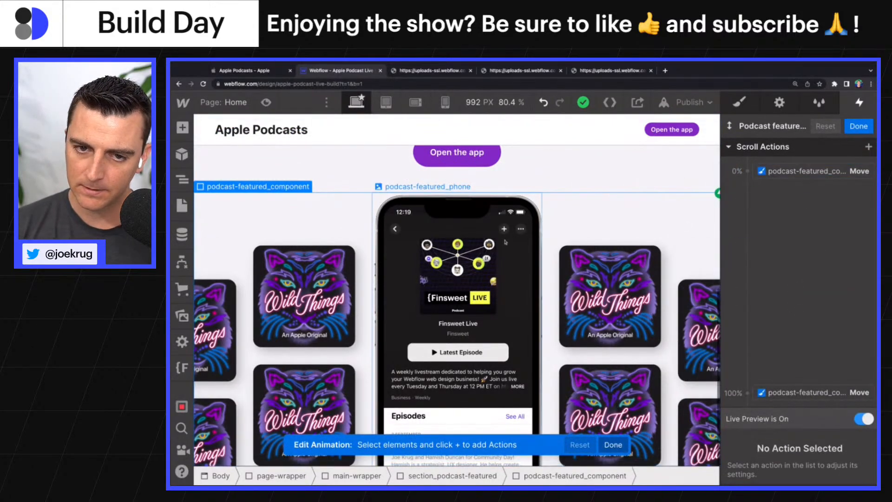
Add a Move action for podcast-featured_phone-wrapper at the 0% keyframe with a vertical offset of 0 rem
{"action": "left_click", "coordinate": [458, 218]}
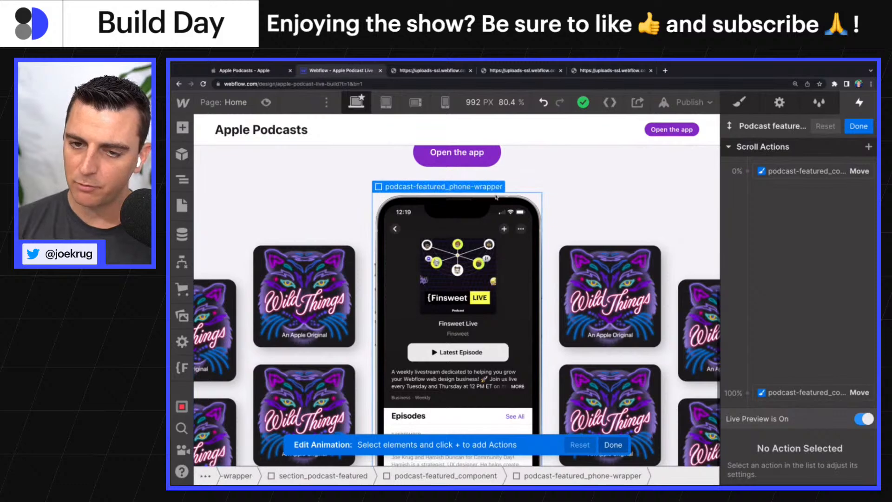
{"action": "left_click", "coordinate": [748, 171]}
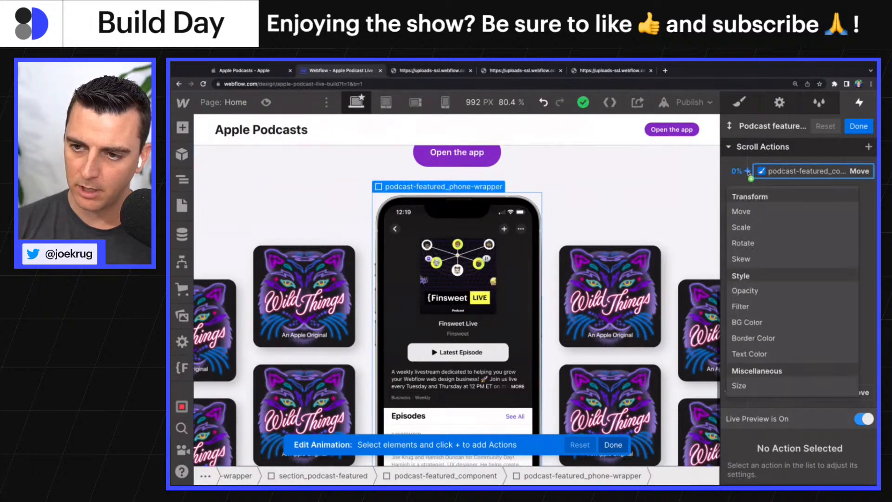
{"action": "left_click", "coordinate": [755, 214]}
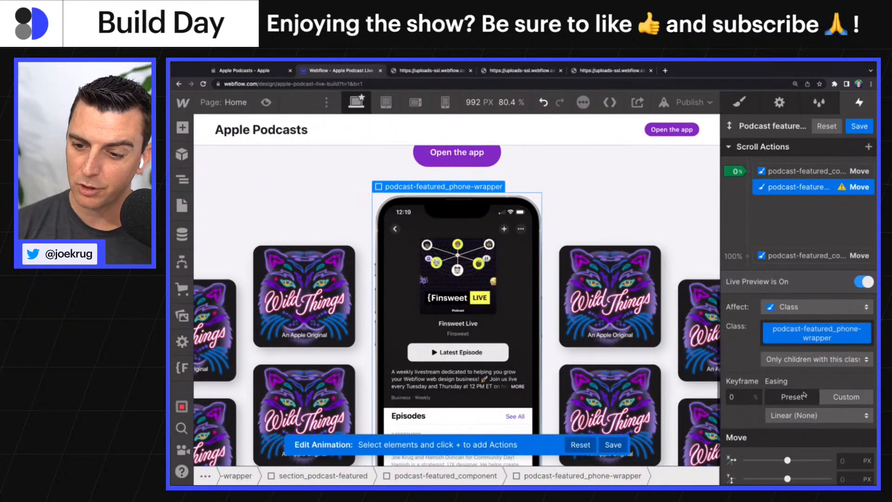
{"action": "scroll", "coordinate": [805, 395], "scroll_direction": "down", "scroll_amount": 1}
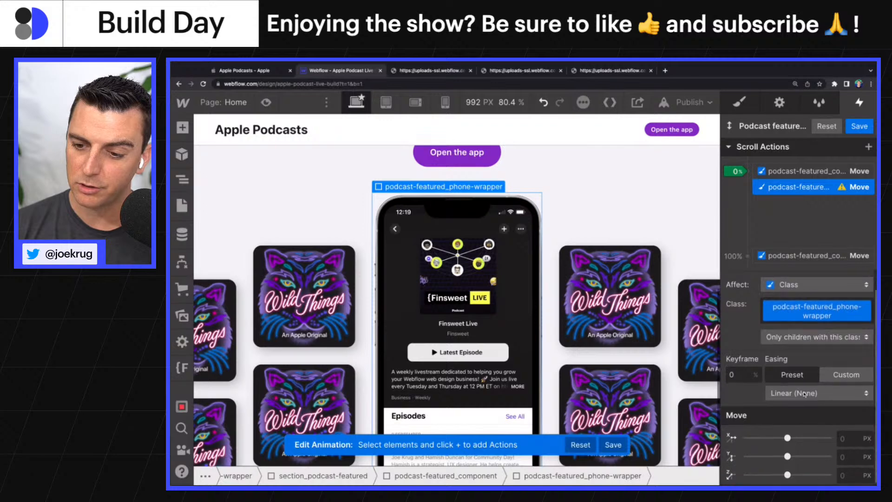
{"action": "left_click", "coordinate": [845, 455]}
{"action": "type", "text": "0rem"}
{"action": "key", "text": "Return"}
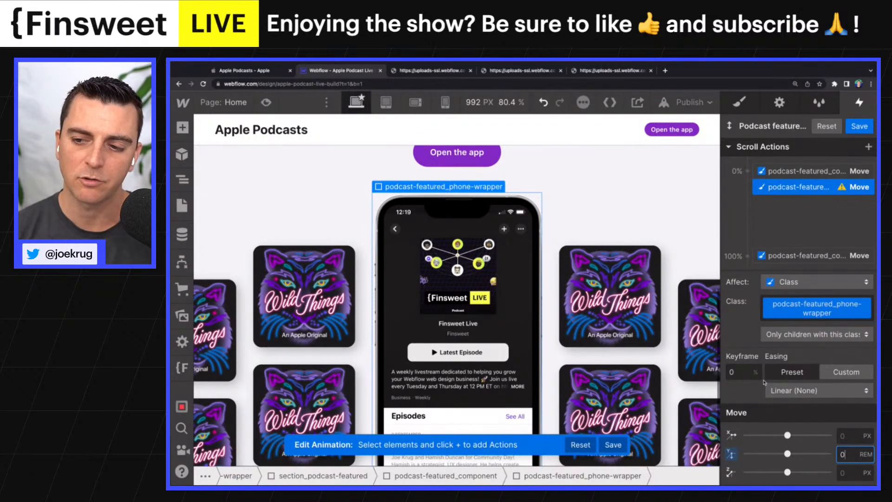
Add a Move action for podcast-featured_phone-wrapper at the 100% keyframe with a vertical offset of 6 rem
{"action": "left_click", "coordinate": [747, 256]}
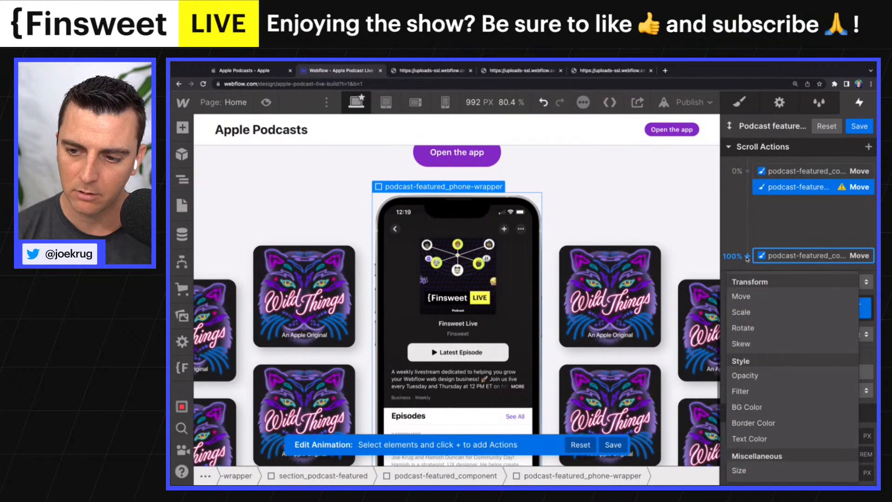
{"action": "left_click", "coordinate": [768, 298]}
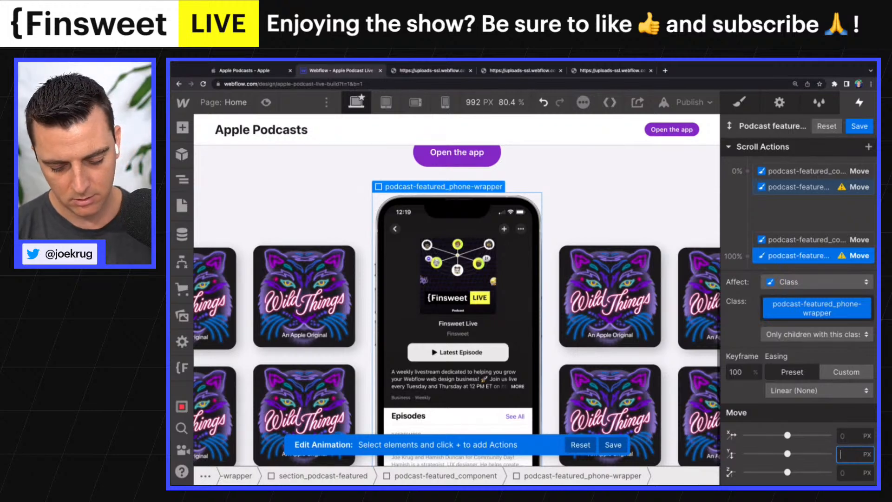
{"action": "key", "text": "Return"}
{"action": "scroll", "coordinate": [656, 385], "scroll_direction": "down", "scroll_amount": 3}
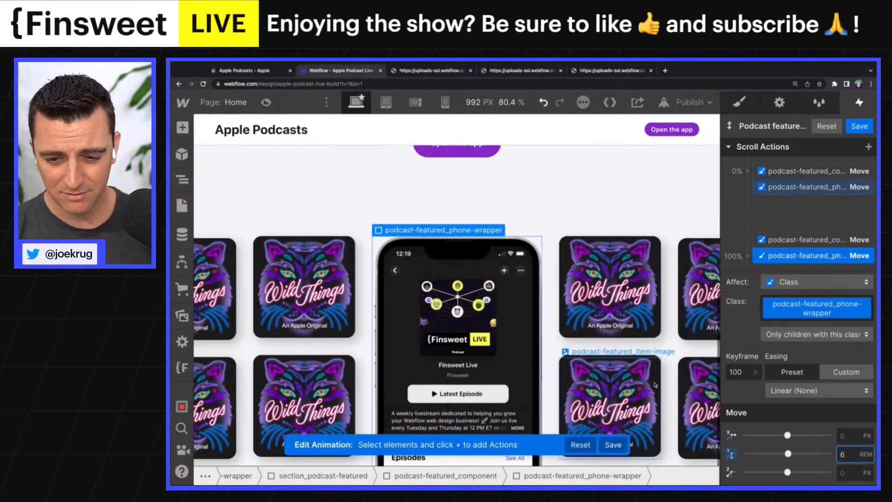
{"action": "scroll", "coordinate": [655, 385], "scroll_direction": "down", "scroll_amount": 5}
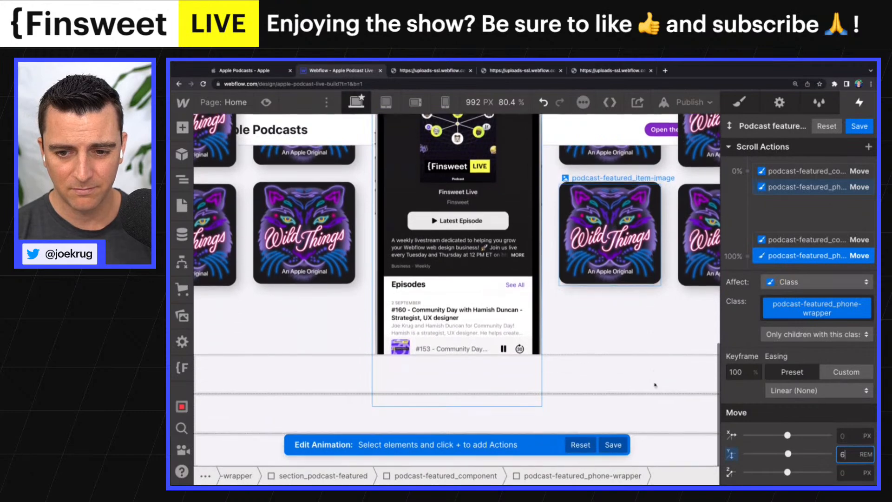
{"action": "scroll", "coordinate": [655, 385], "scroll_direction": "up", "scroll_amount": 2}
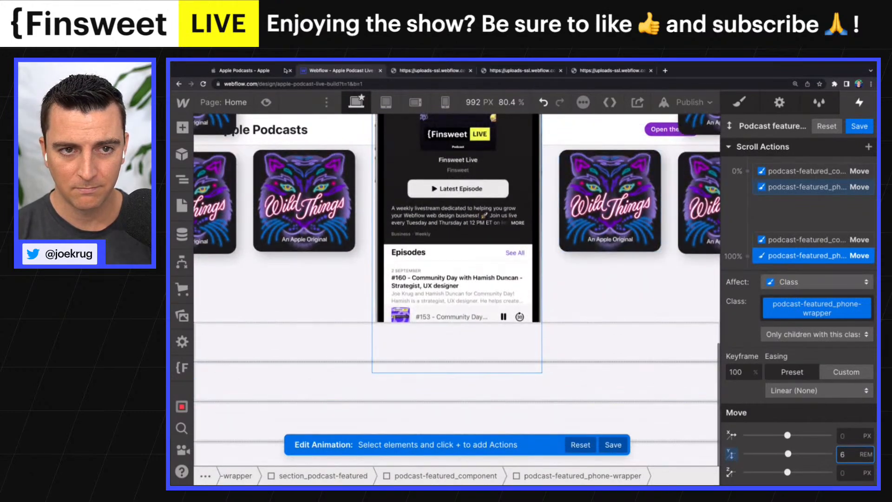
Check the phone motion on the Apple Podcasts page, set the phone wrapper's 100% vertical offset to 6 rem in Webflow, and save the animation
{"action": "left_click", "coordinate": [241, 70]}
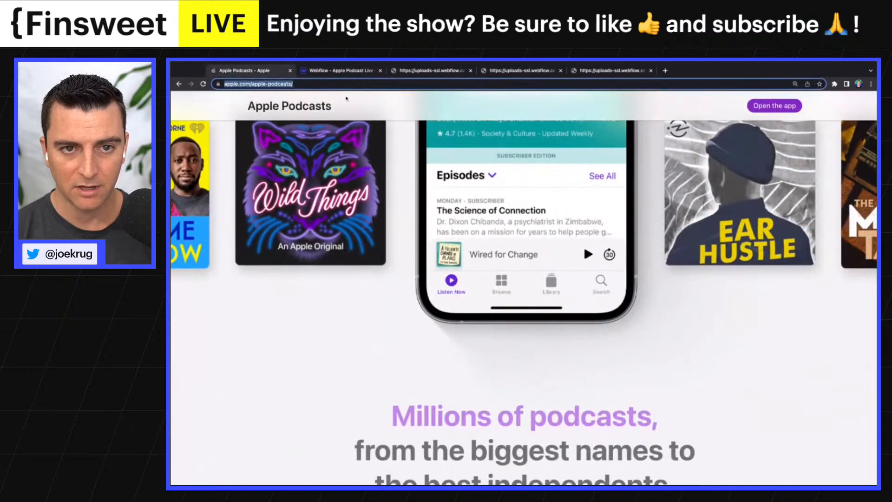
{"action": "left_click", "coordinate": [333, 71]}
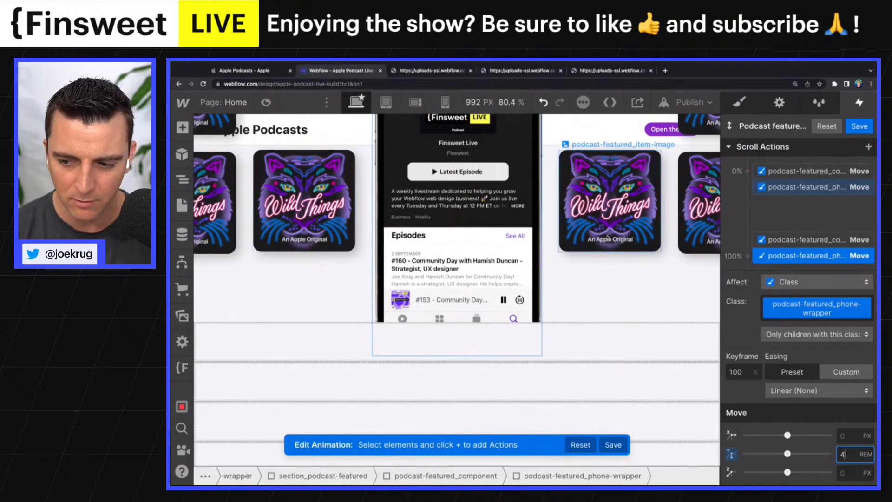
{"action": "key", "text": "BackSpace"}
{"action": "type", "text": "6"}
{"action": "scroll", "coordinate": [286, 327], "scroll_direction": "up", "scroll_amount": 3}
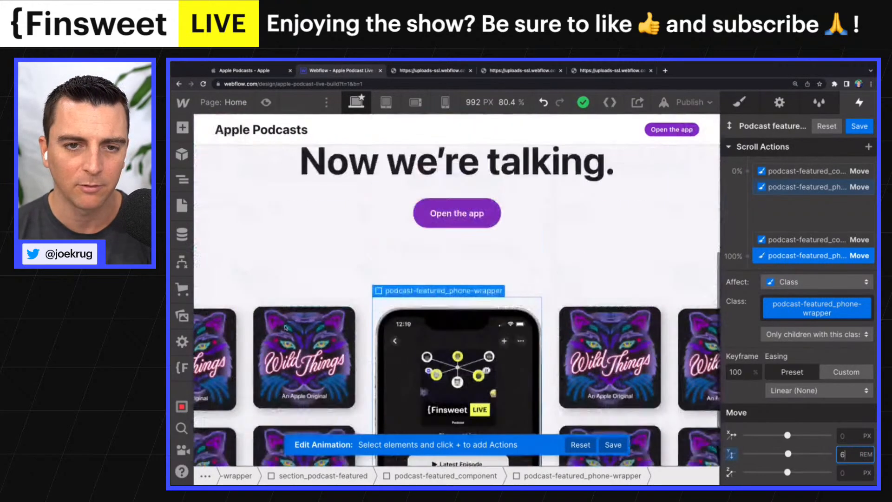
{"action": "scroll", "coordinate": [286, 327], "scroll_direction": "up", "scroll_amount": 4}
{"action": "left_click", "coordinate": [613, 445]}
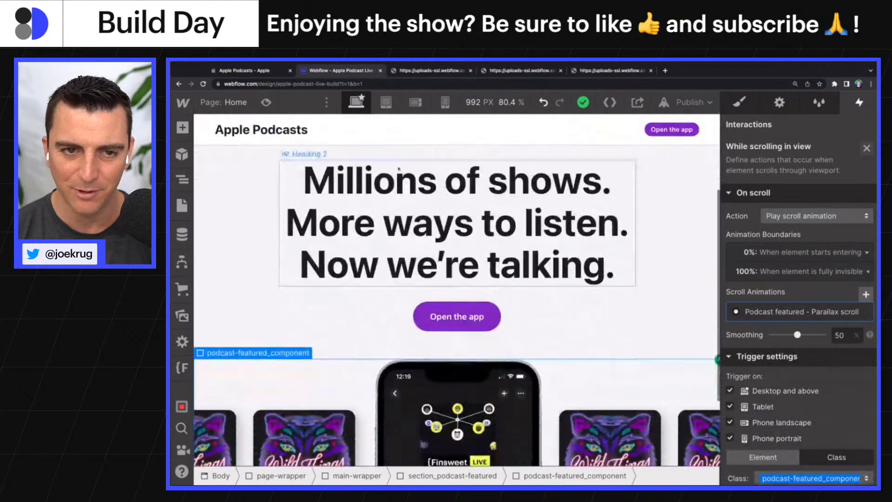
Preview the Webflow page from the hero to the phone, examine the phone wrapper's scroll motion, and return to editing
{"action": "scroll", "coordinate": [399, 170], "scroll_direction": "down", "scroll_amount": 2}
{"action": "key", "text": "ctrl+shift+p"}
{"action": "scroll", "coordinate": [274, 199], "scroll_direction": "up", "scroll_amount": 5}
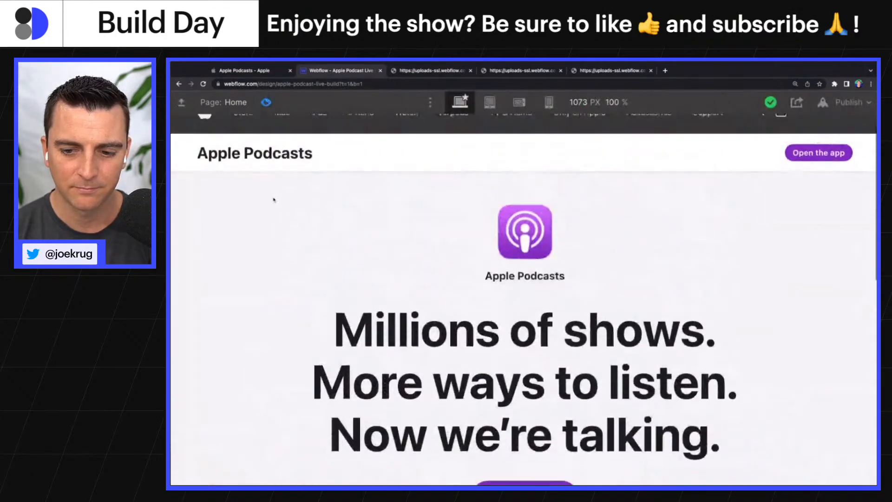
{"action": "scroll", "coordinate": [274, 200], "scroll_direction": "down", "scroll_amount": 6}
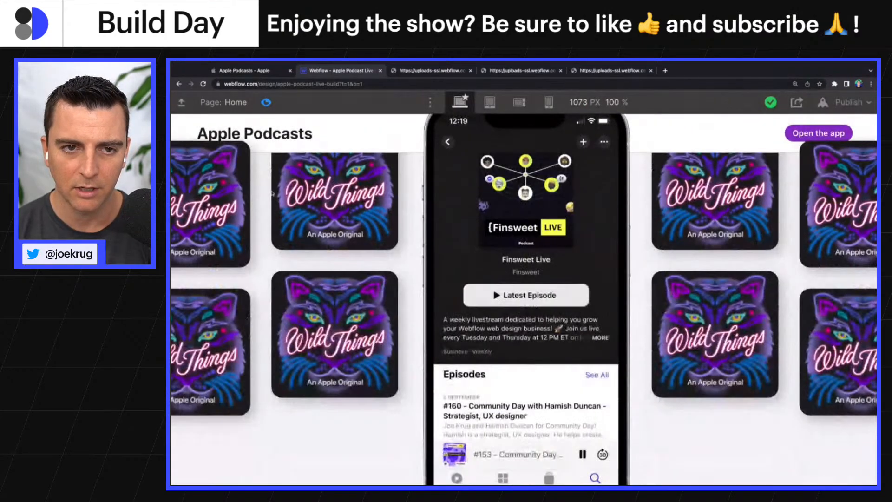
{"action": "left_click", "coordinate": [263, 102]}
Select main-wrapper and set its bottom padding, trying 20 rem and settling on 60 rem
{"action": "scroll", "coordinate": [299, 296], "scroll_direction": "down", "scroll_amount": 5}
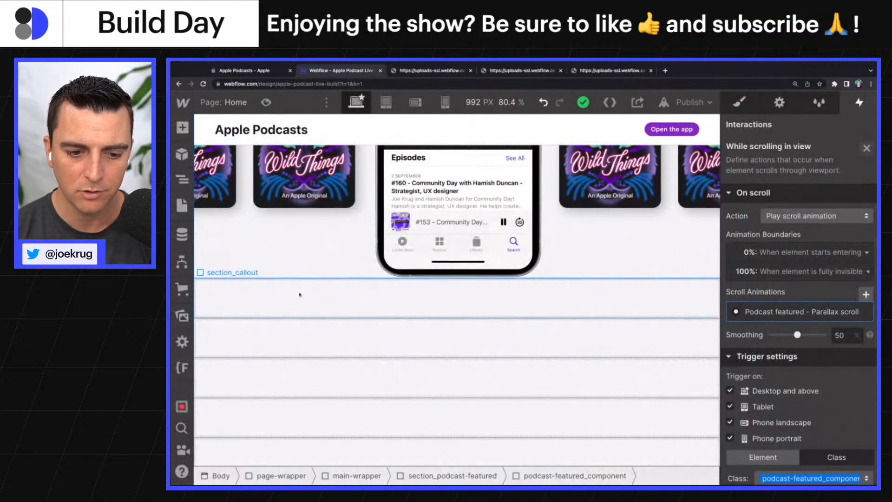
{"action": "left_click", "coordinate": [321, 301]}
{"action": "left_click", "coordinate": [379, 303]}
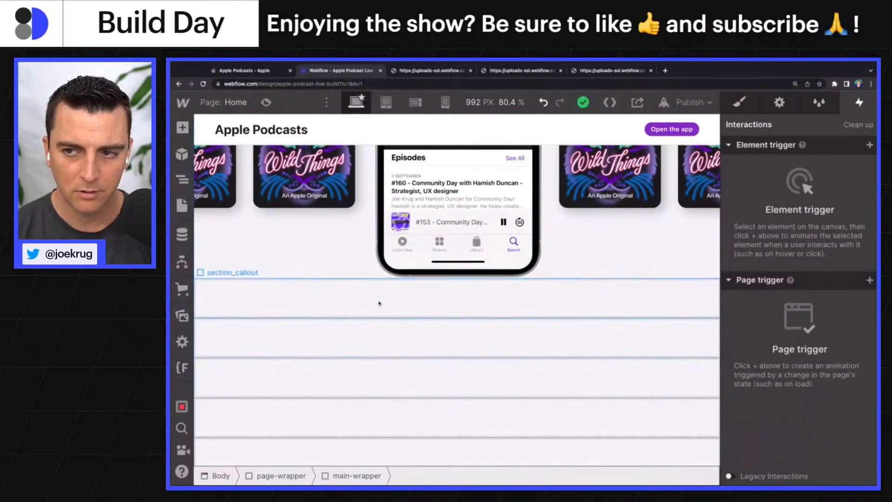
{"action": "left_click", "coordinate": [739, 104]}
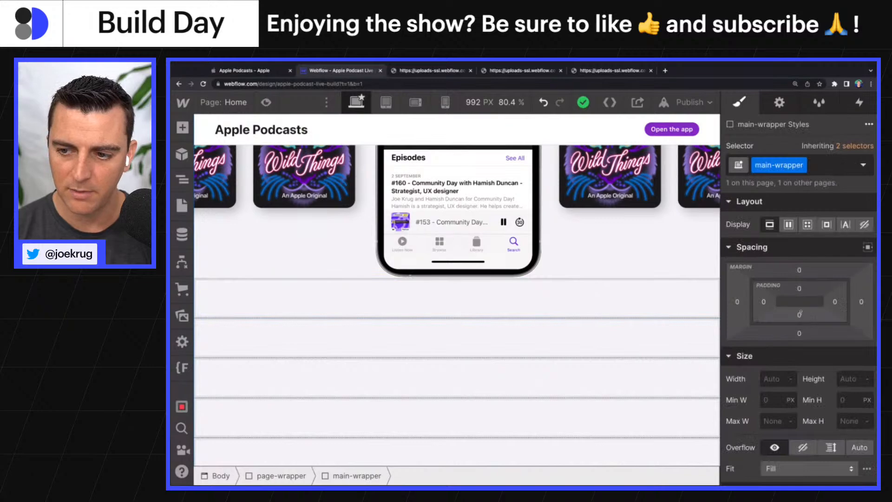
{"action": "left_click", "coordinate": [799, 315]}
{"action": "type", "text": "20rem"}
{"action": "key", "text": "Return"}
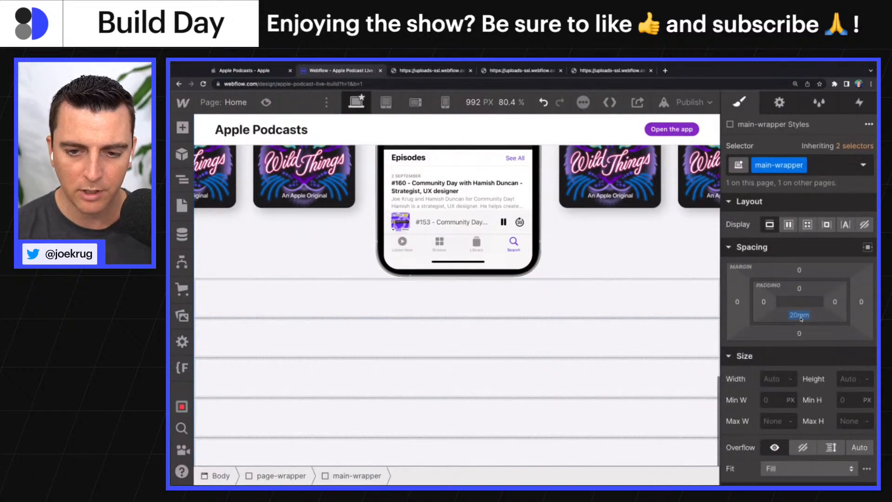
{"action": "scroll", "coordinate": [472, 308], "scroll_direction": "down", "scroll_amount": 2}
{"action": "scroll", "coordinate": [472, 307], "scroll_direction": "up", "scroll_amount": 3}
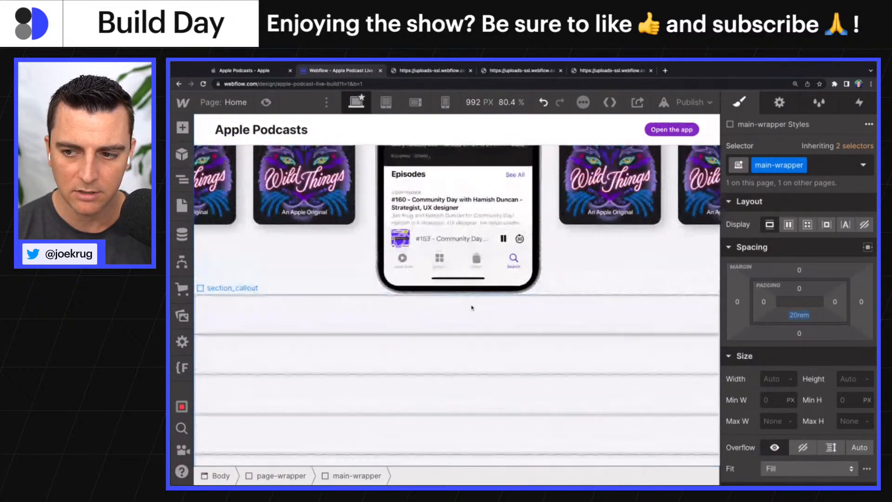
{"action": "left_click", "coordinate": [800, 315]}
{"action": "type", "text": "60"}
{"action": "key", "text": "Return"}
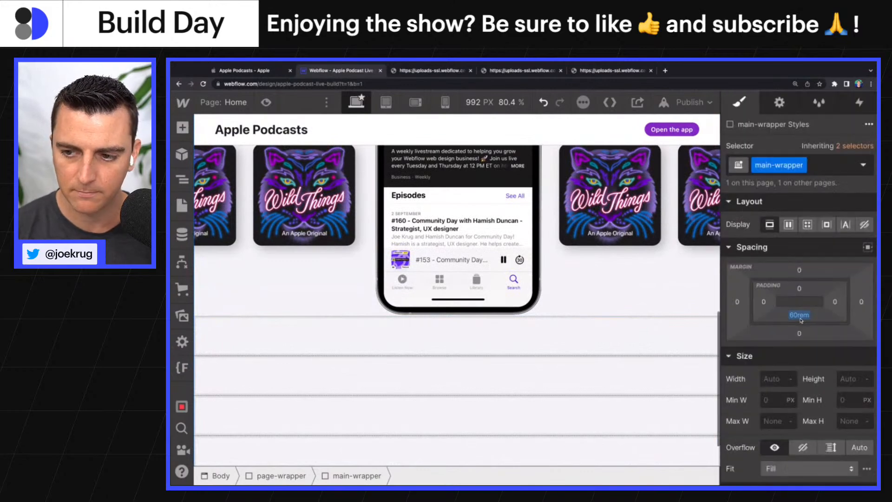
Preview the page and examine how the phone and podcast columns move while scrolling past the featured section
{"action": "left_click", "coordinate": [267, 104]}
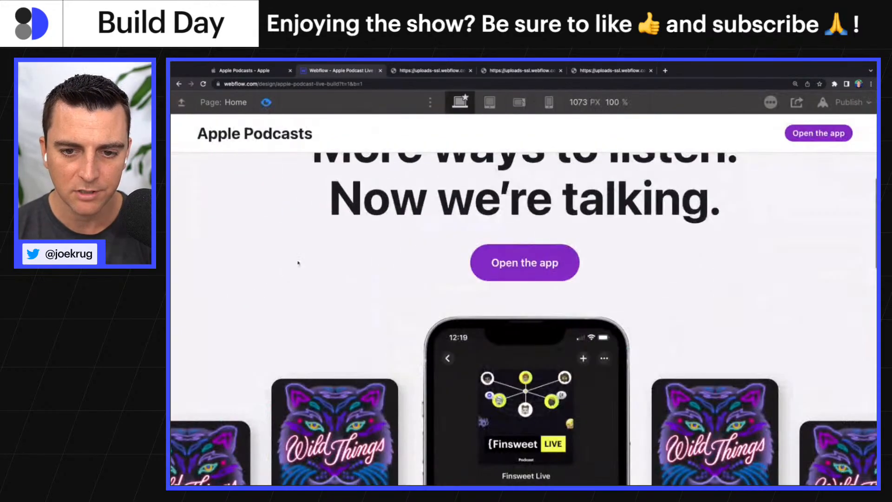
{"action": "scroll", "coordinate": [299, 263], "scroll_direction": "down", "scroll_amount": 5}
{"action": "scroll", "coordinate": [299, 269], "scroll_direction": "down", "scroll_amount": 5}
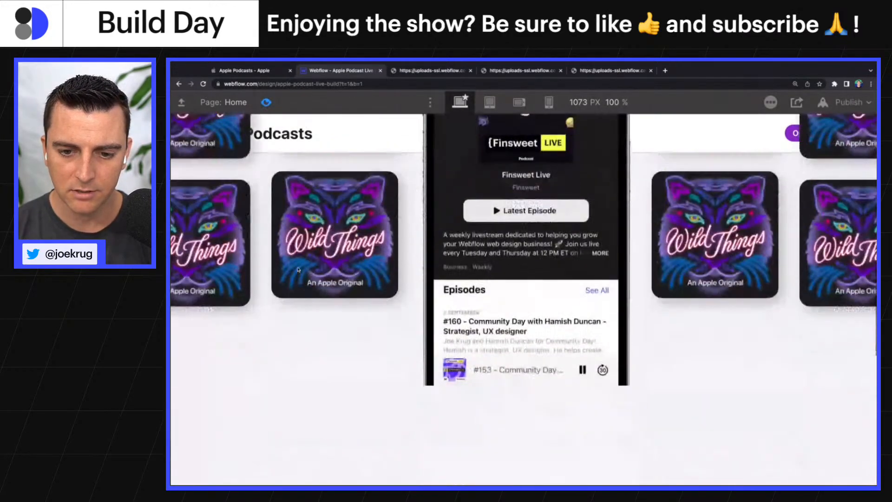
{"action": "scroll", "coordinate": [524, 297], "scroll_direction": "up", "scroll_amount": 5}
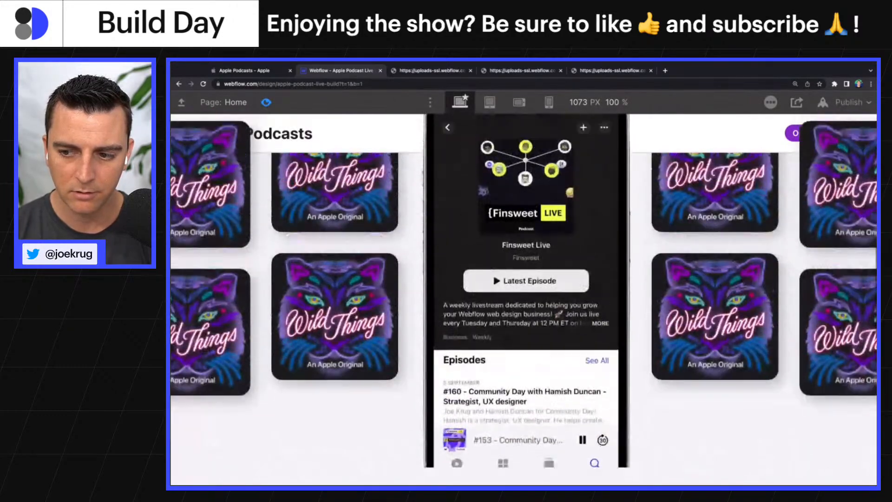
{"action": "scroll", "coordinate": [524, 298], "scroll_direction": "up", "scroll_amount": 2}
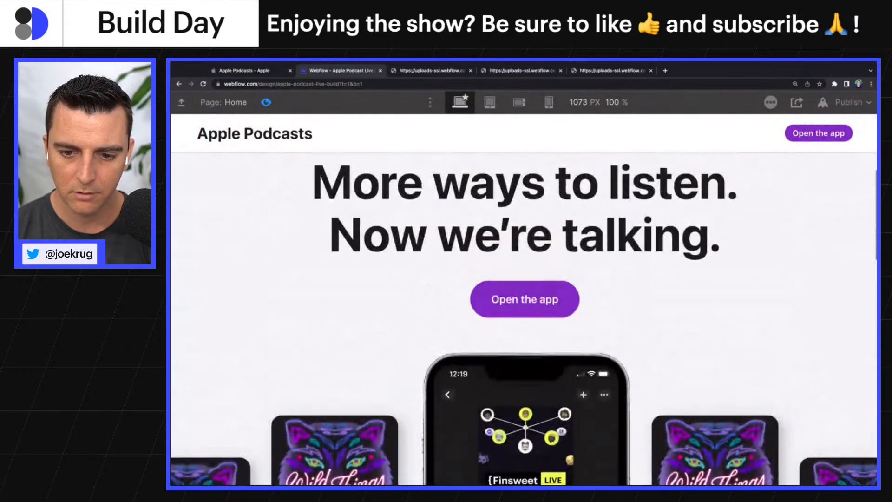
Switch to the Apple Podcasts page, examine where its columns start beside the phone, and return to the Webflow project
{"action": "left_click", "coordinate": [263, 73]}
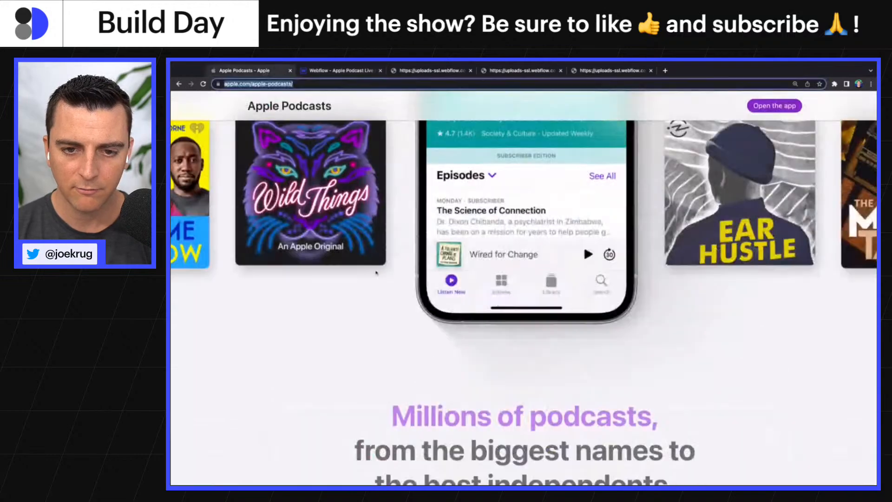
{"action": "scroll", "coordinate": [489, 311], "scroll_direction": "up", "scroll_amount": 8}
{"action": "scroll", "coordinate": [380, 304], "scroll_direction": "up", "scroll_amount": 2}
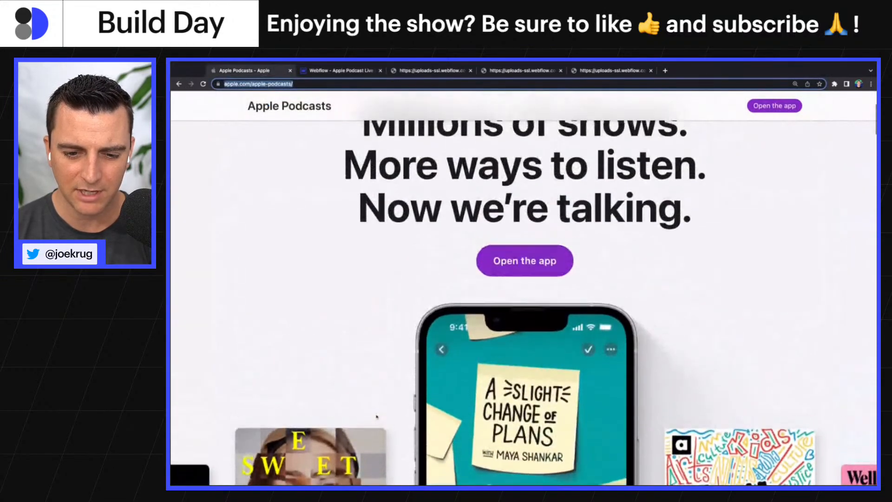
{"action": "left_click", "coordinate": [330, 72]}
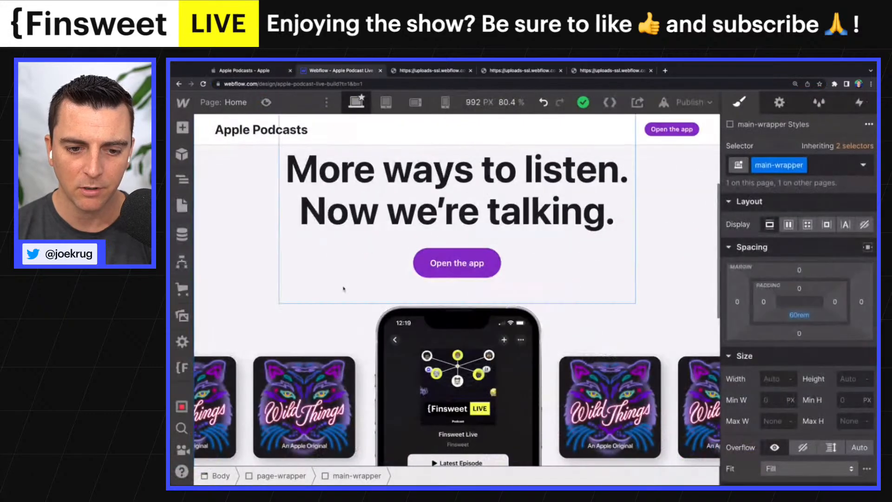
Select podcast-featured_column and increase its top margin through 2 rem and 4 rem to 6 rem
{"action": "scroll", "coordinate": [344, 289], "scroll_direction": "down", "scroll_amount": 4}
{"action": "left_click", "coordinate": [309, 292]}
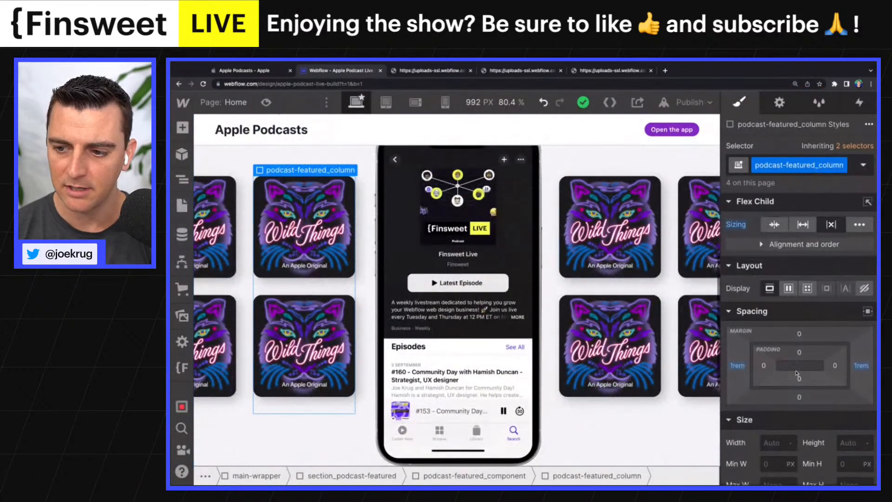
{"action": "left_click", "coordinate": [800, 334]}
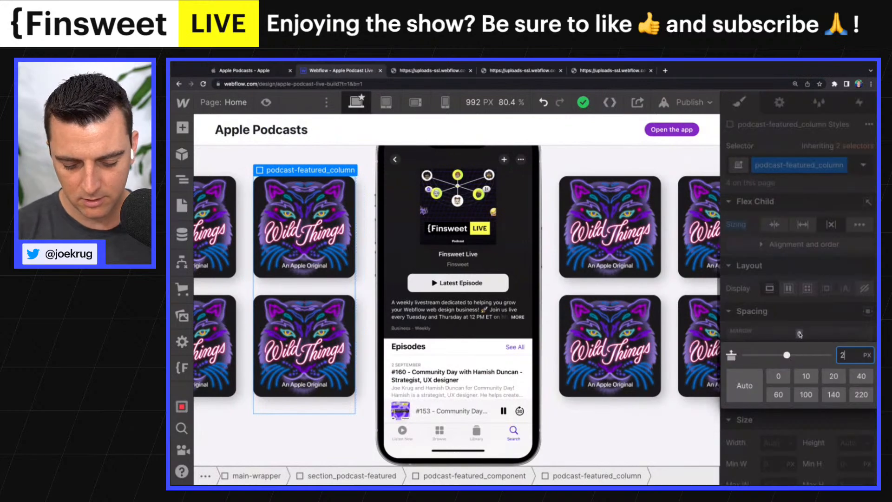
{"action": "type", "text": "2rem"}
{"action": "key", "text": "Return"}
{"action": "left_click", "coordinate": [800, 335]}
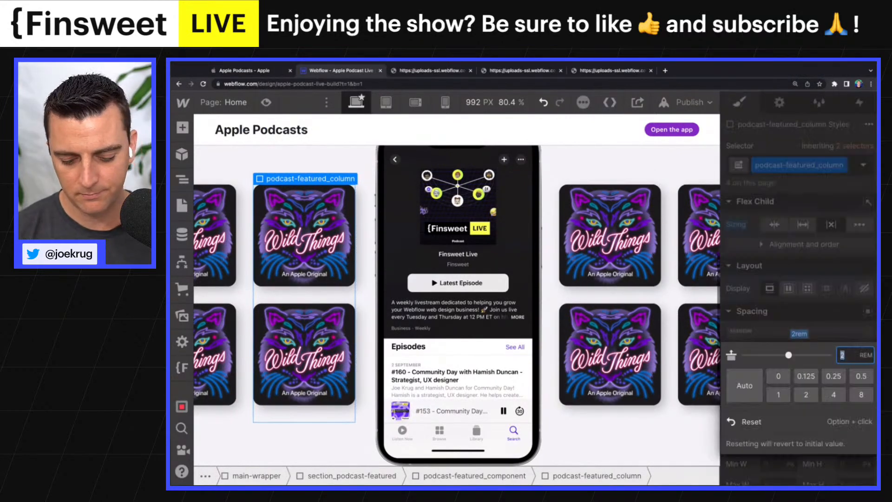
{"action": "type", "text": "4rem"}
{"action": "key", "text": "Return"}
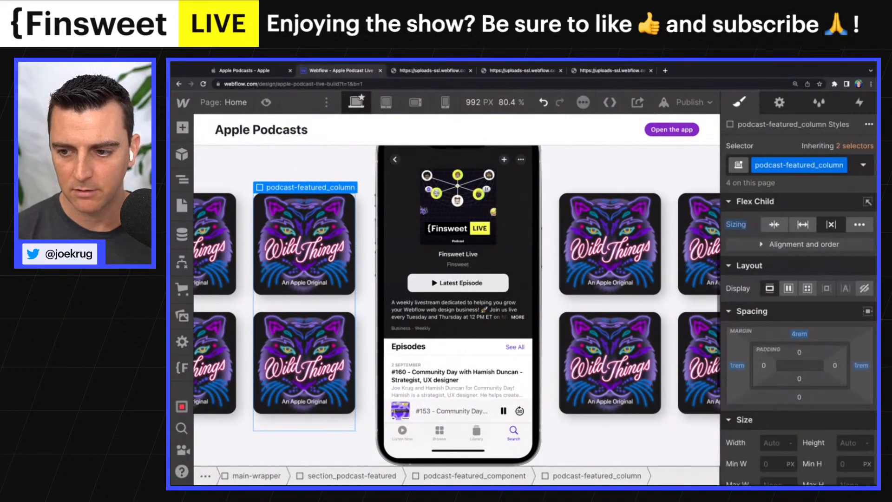
{"action": "left_click", "coordinate": [800, 334]}
{"action": "type", "text": "6"}
{"action": "key", "text": "Return"}
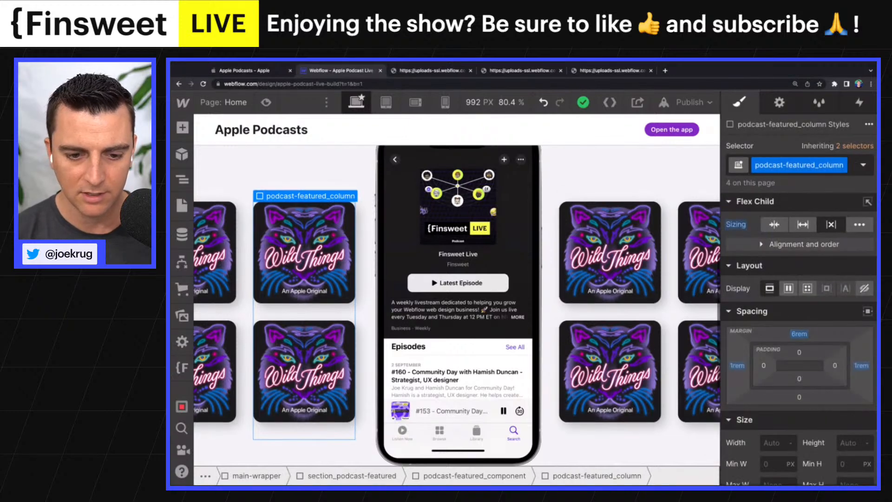
Select podcast-featured_component and examine the spacing beneath the phone and the podcast columns
{"action": "scroll", "coordinate": [536, 352], "scroll_direction": "down", "scroll_amount": 2}
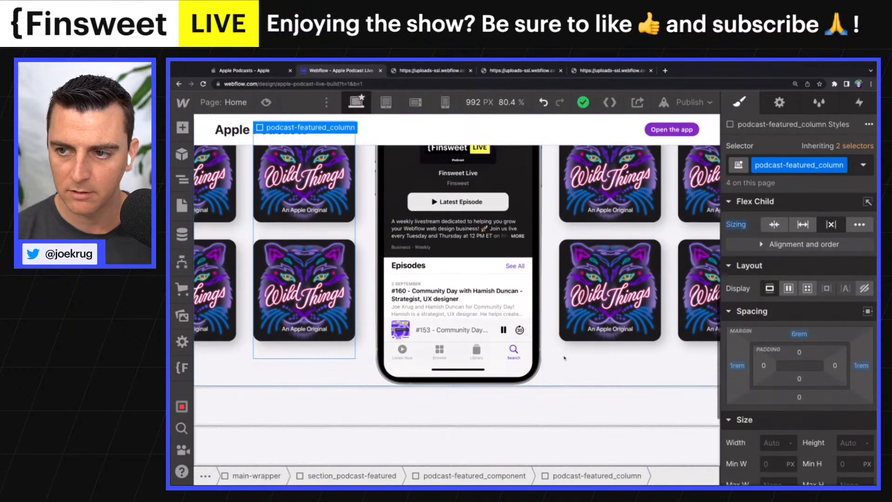
{"action": "left_click", "coordinate": [567, 365]}
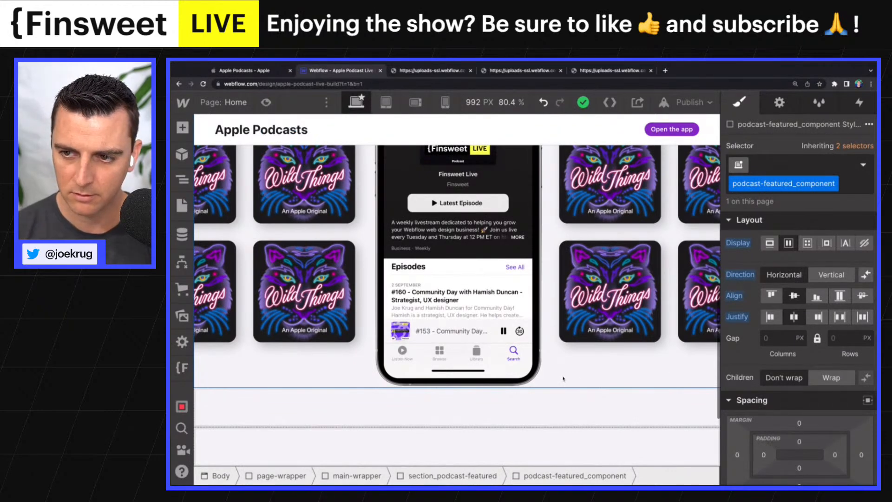
{"action": "scroll", "coordinate": [563, 379], "scroll_direction": "down", "scroll_amount": 1}
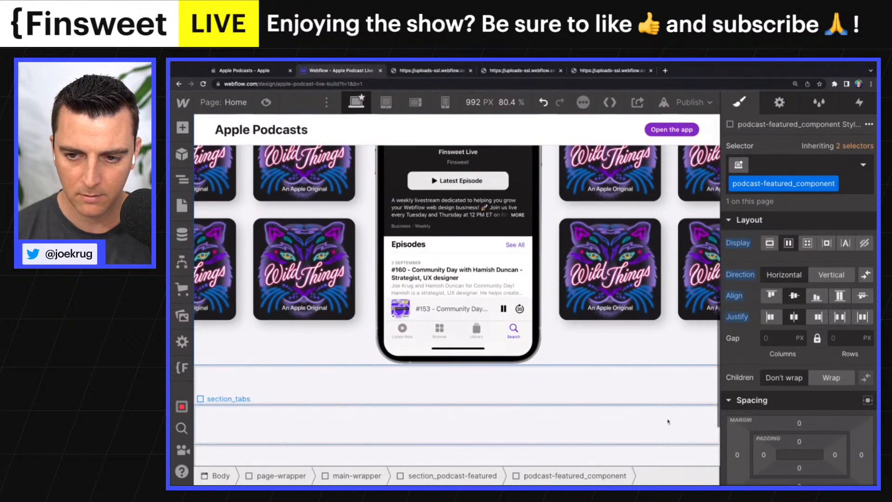
{"action": "scroll", "coordinate": [668, 421], "scroll_direction": "down", "scroll_amount": 1}
{"action": "scroll", "coordinate": [668, 421], "scroll_direction": "up", "scroll_amount": 1}
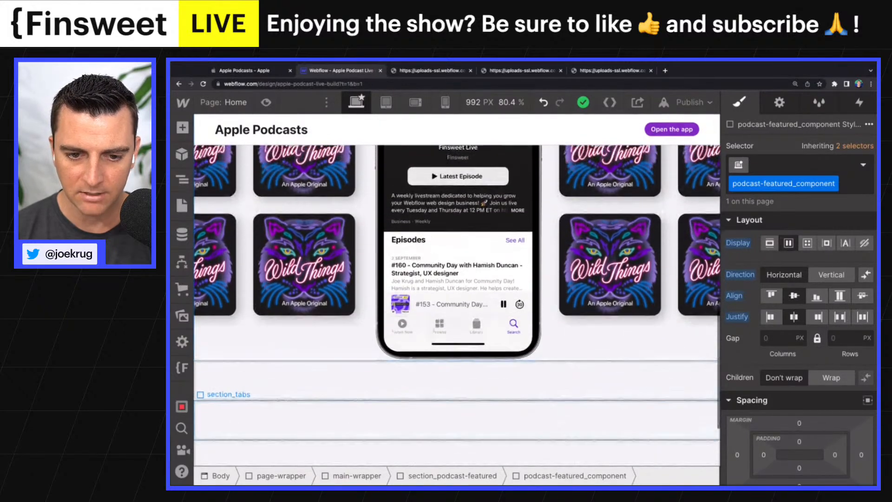
Preview the page and examine the parallax of the lowered podcast columns against the phone while scrolling back and forth
{"action": "key", "text": "super+shift+p"}
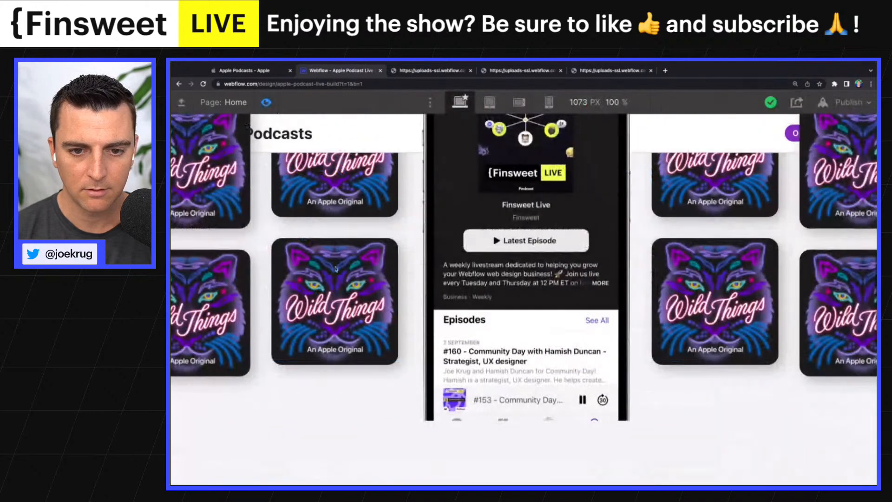
{"action": "scroll", "coordinate": [335, 270], "scroll_direction": "up", "scroll_amount": 5}
{"action": "scroll", "coordinate": [336, 270], "scroll_direction": "down", "scroll_amount": 7}
{"action": "scroll", "coordinate": [335, 270], "scroll_direction": "up", "scroll_amount": 14}
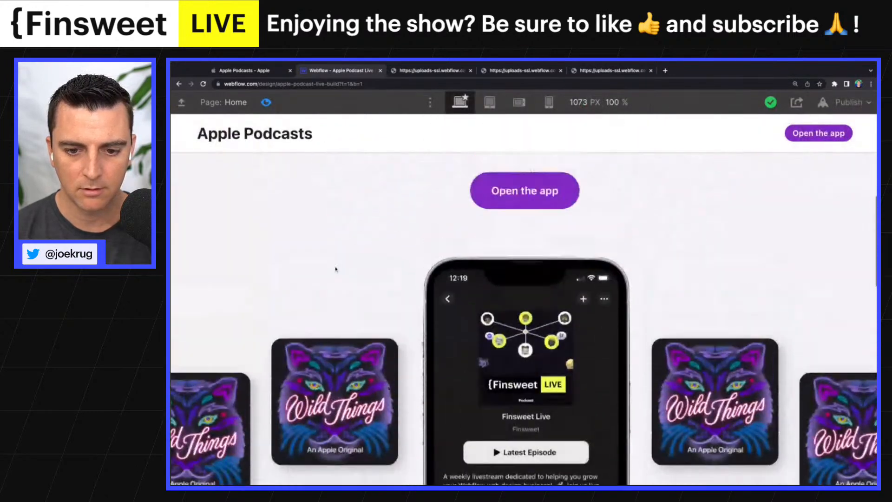
{"action": "scroll", "coordinate": [336, 269], "scroll_direction": "down", "scroll_amount": 8}
{"action": "scroll", "coordinate": [523, 318], "scroll_direction": "down", "scroll_amount": 5}
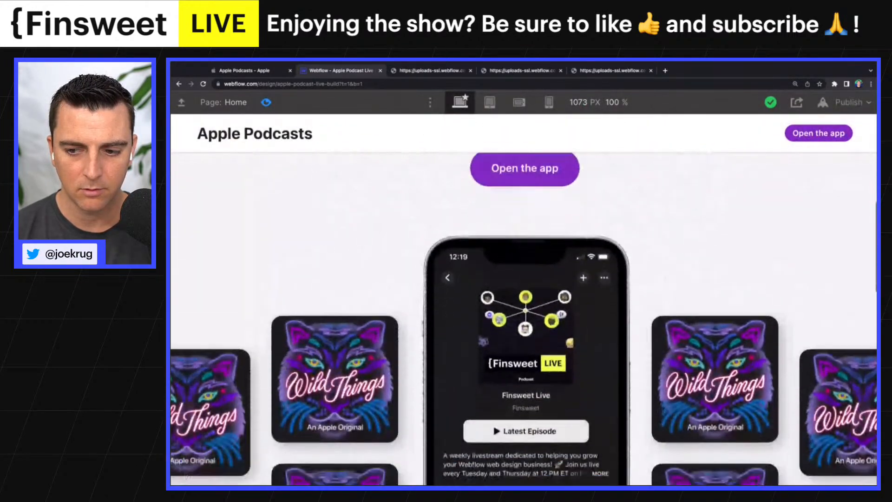
{"action": "scroll", "coordinate": [524, 319], "scroll_direction": "down", "scroll_amount": 3}
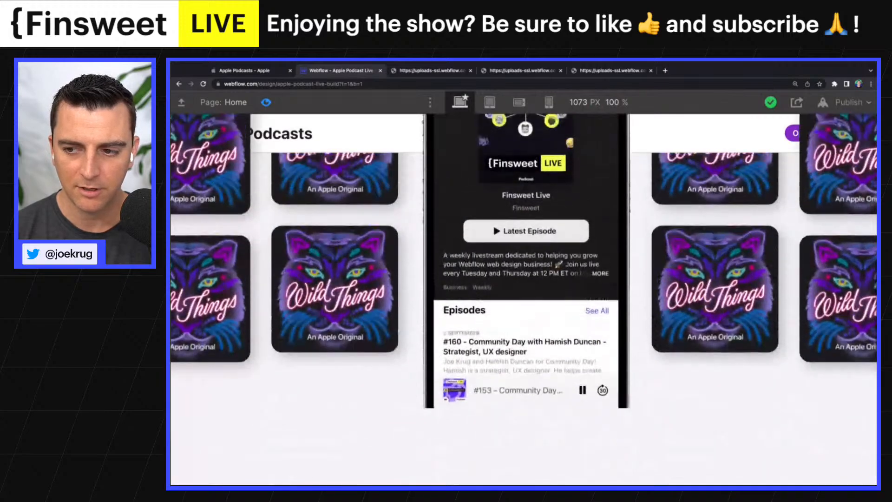
{"action": "scroll", "coordinate": [523, 319], "scroll_direction": "up", "scroll_amount": 4}
{"action": "scroll", "coordinate": [384, 257], "scroll_direction": "down", "scroll_amount": 3}
{"action": "scroll", "coordinate": [383, 256], "scroll_direction": "up", "scroll_amount": 4}
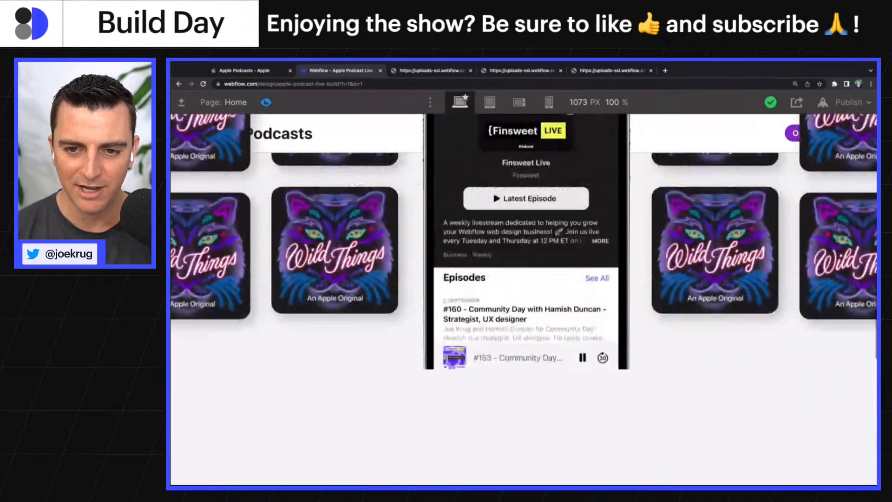
{"action": "scroll", "coordinate": [384, 256], "scroll_direction": "down", "scroll_amount": 5}
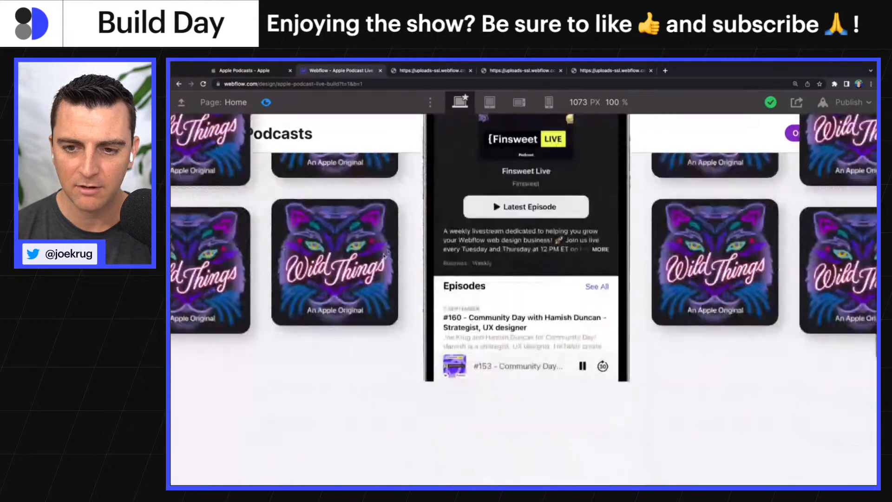
{"action": "scroll", "coordinate": [383, 256], "scroll_direction": "up", "scroll_amount": 5}
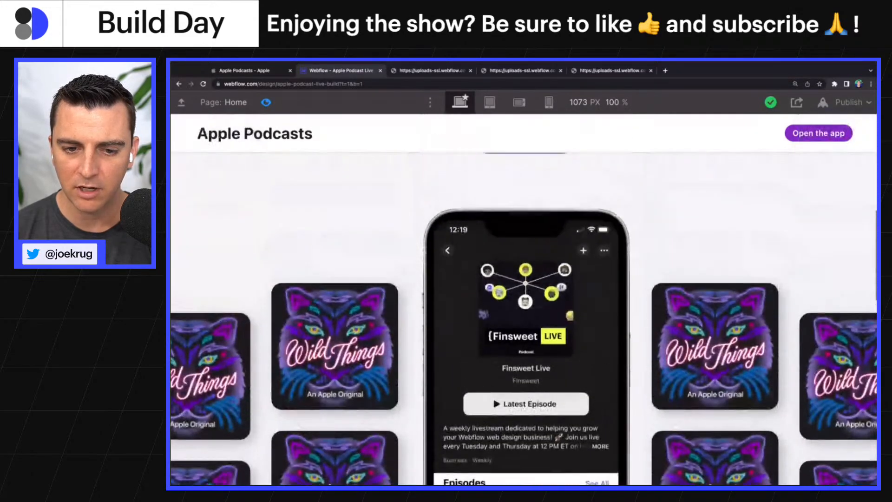
Examine where the phone and podcast columns end at the bottom of the previewed section, and return to the editing view
{"action": "scroll", "coordinate": [383, 256], "scroll_direction": "down", "scroll_amount": 3}
{"action": "scroll", "coordinate": [383, 257], "scroll_direction": "down", "scroll_amount": 3}
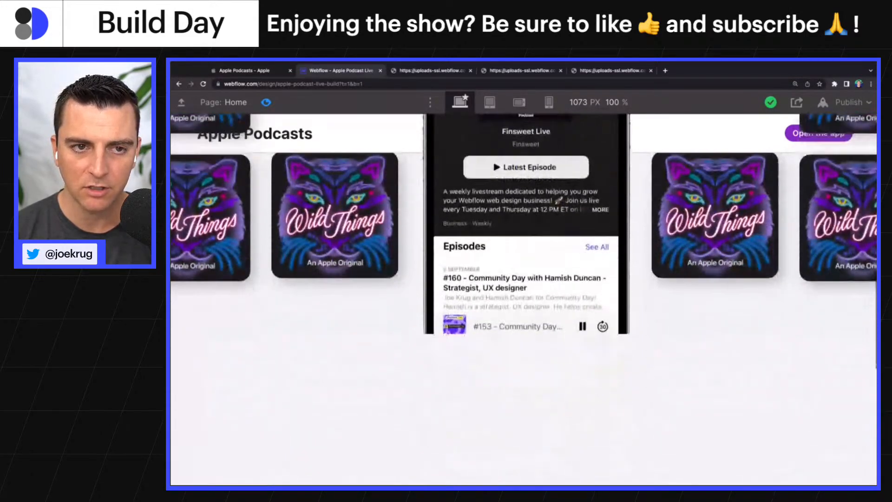
{"action": "scroll", "coordinate": [384, 257], "scroll_direction": "up", "scroll_amount": 4}
{"action": "key", "text": "Escape"}
Publish the site to its webflow.io domain and open the published page
{"action": "left_click", "coordinate": [704, 103]}
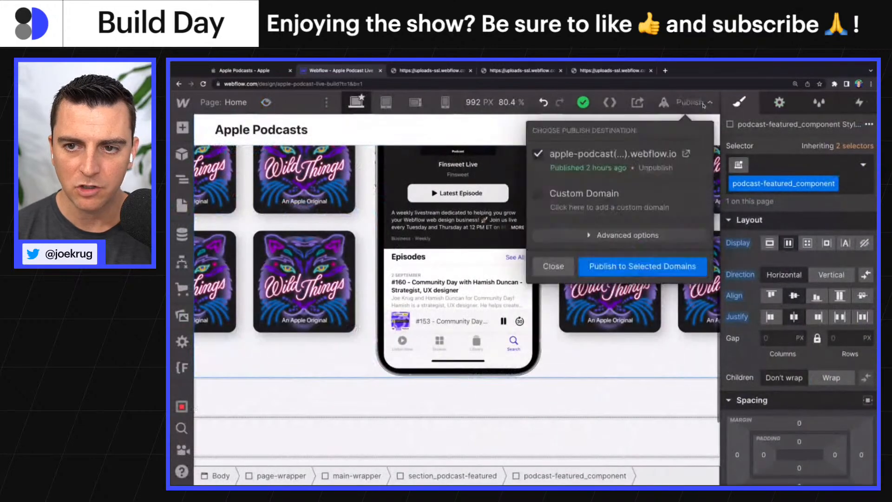
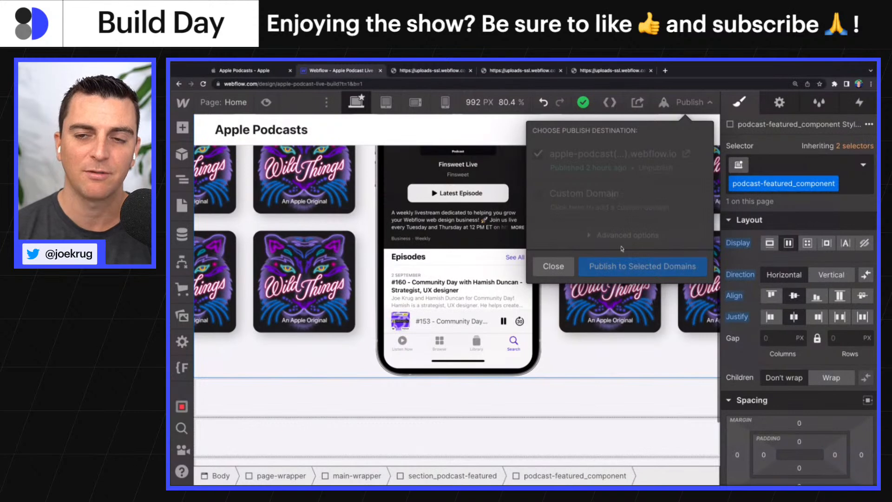
{"action": "left_click", "coordinate": [687, 154]}
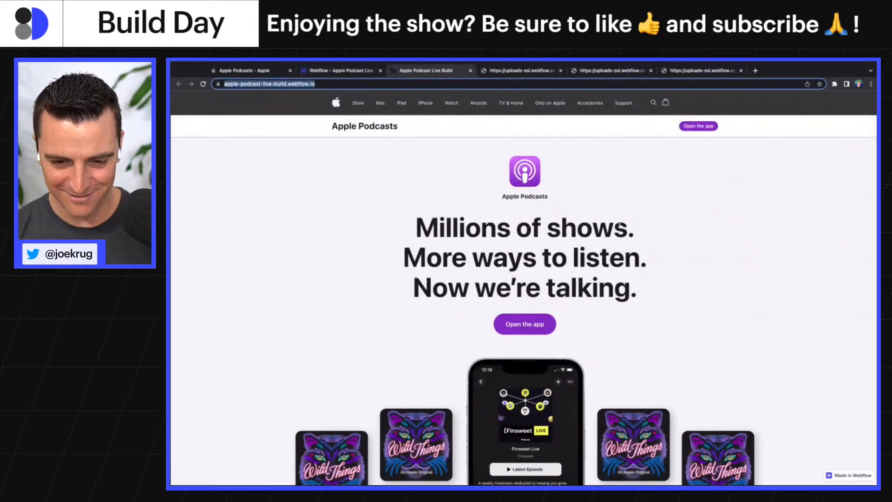
{"action": "key", "text": "super+Tab"}
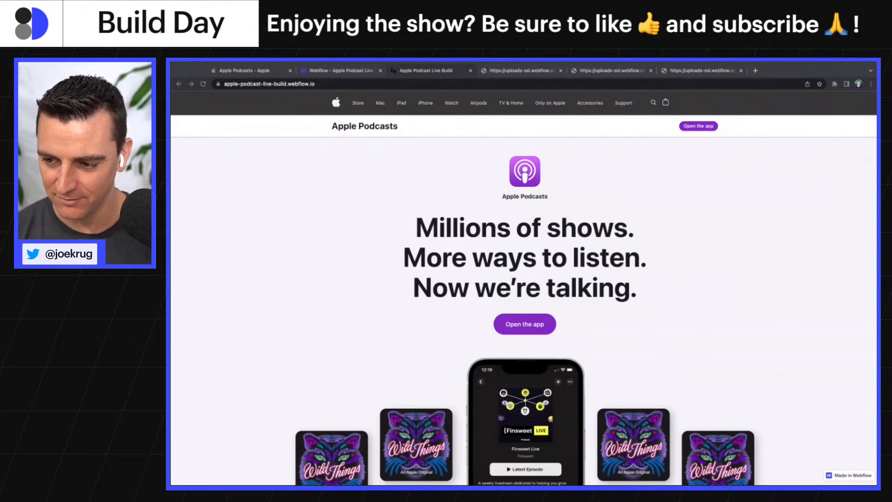
{"action": "key", "text": "super+Tab"}
Examine the published page's parallax, comparing how the inner columns, outer columns and phone move while scrolling back and forth
{"action": "scroll", "coordinate": [339, 311], "scroll_direction": "down", "scroll_amount": 3}
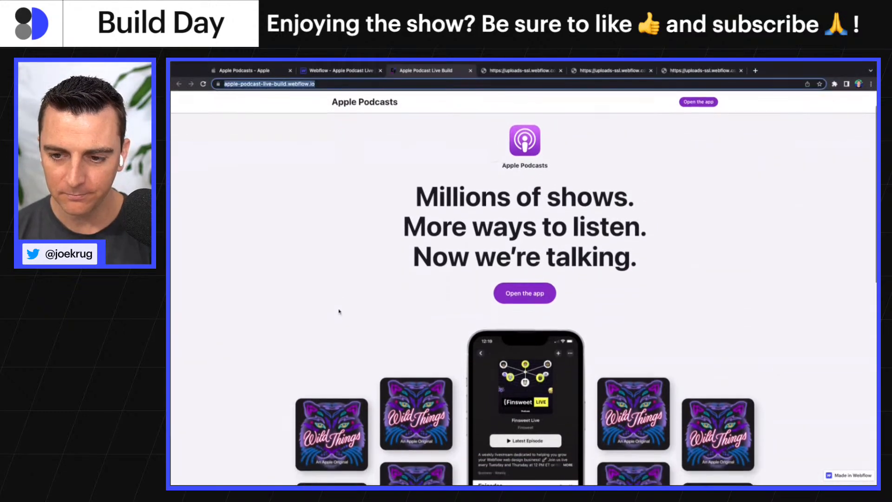
{"action": "scroll", "coordinate": [339, 312], "scroll_direction": "down", "scroll_amount": 5}
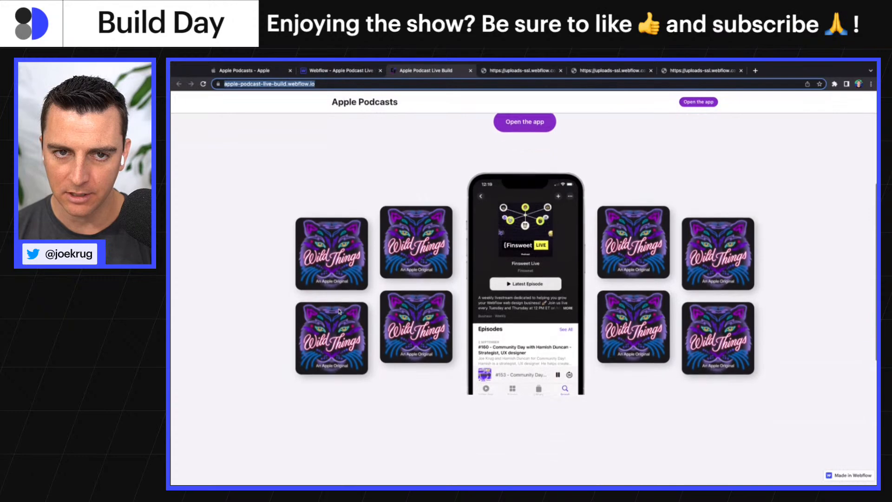
{"action": "scroll", "coordinate": [339, 312], "scroll_direction": "up", "scroll_amount": 2}
{"action": "scroll", "coordinate": [518, 433], "scroll_direction": "down", "scroll_amount": 2}
{"action": "scroll", "coordinate": [518, 433], "scroll_direction": "up", "scroll_amount": 2}
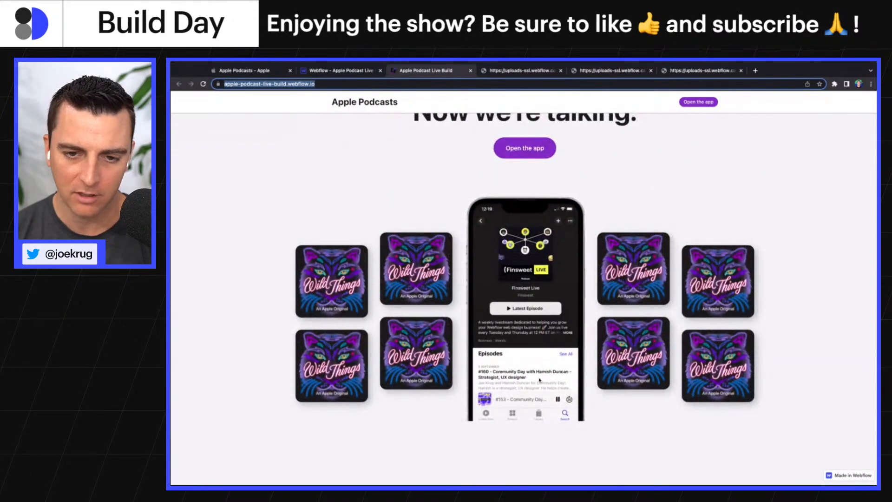
{"action": "scroll", "coordinate": [535, 377], "scroll_direction": "down", "scroll_amount": 3}
{"action": "scroll", "coordinate": [535, 377], "scroll_direction": "up", "scroll_amount": 3}
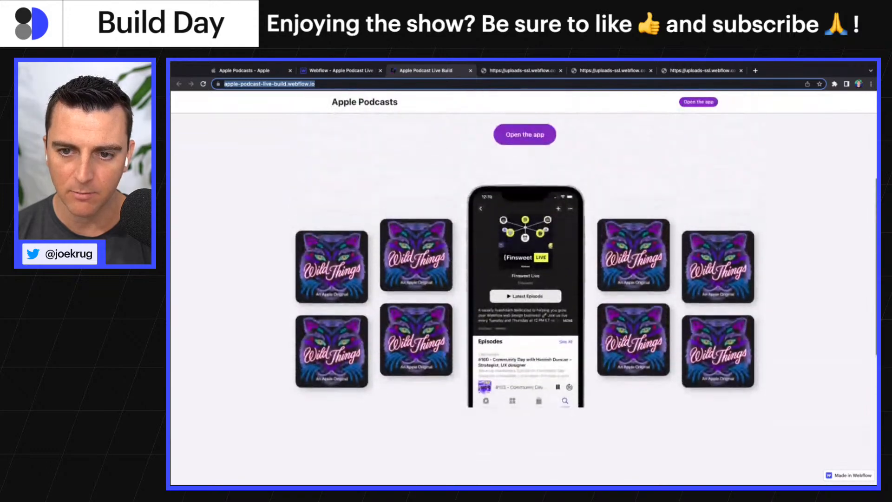
{"action": "scroll", "coordinate": [527, 268], "scroll_direction": "up", "scroll_amount": 3}
{"action": "scroll", "coordinate": [527, 268], "scroll_direction": "down", "scroll_amount": 4}
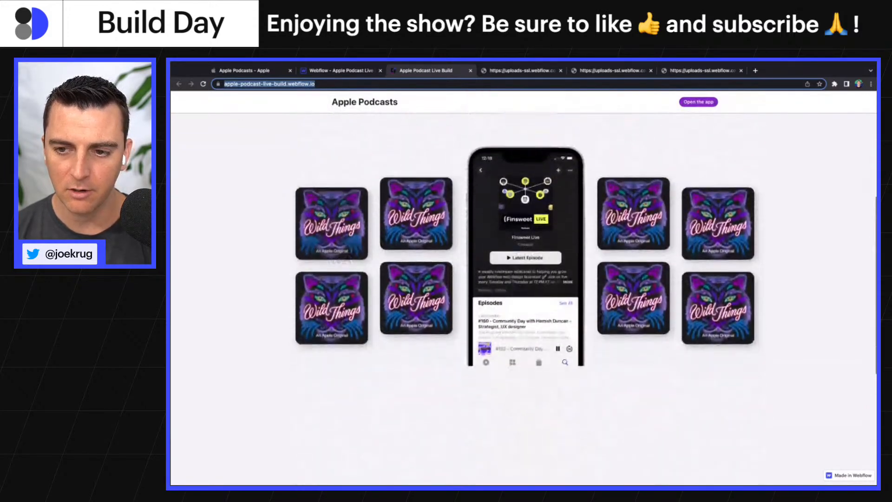
{"action": "scroll", "coordinate": [524, 288], "scroll_direction": "down", "scroll_amount": 2}
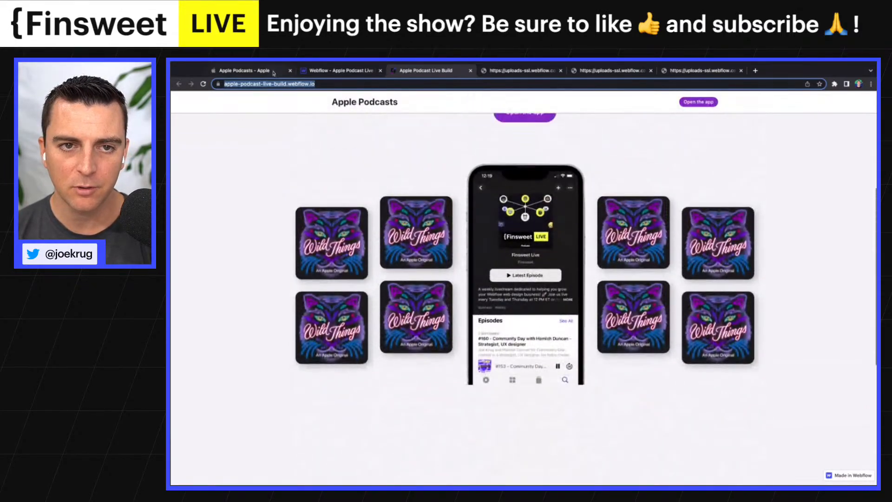
Return to the Webflow project and inspect the classes and margins of the inner and outer podcast-featured_column elements
{"action": "left_click", "coordinate": [321, 70]}
{"action": "left_click", "coordinate": [554, 266]}
{"action": "scroll", "coordinate": [324, 262], "scroll_direction": "up", "scroll_amount": 1}
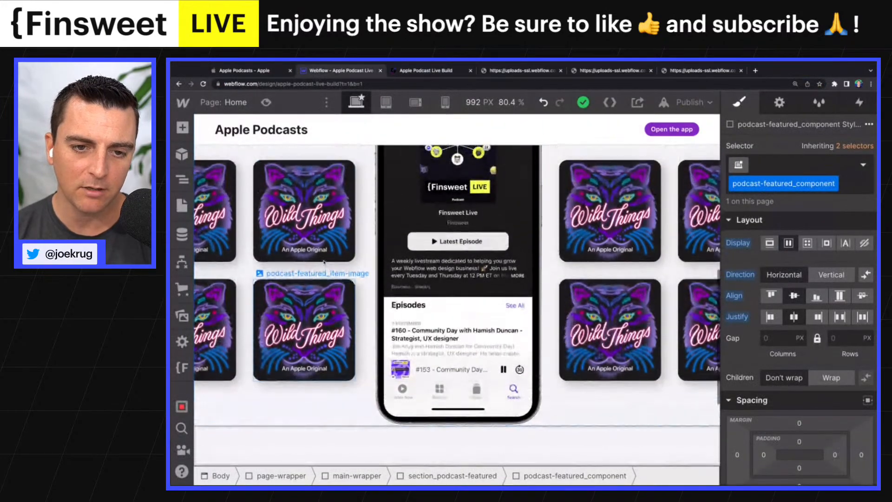
{"action": "left_click", "coordinate": [314, 267]}
{"action": "scroll", "coordinate": [798, 353], "scroll_direction": "down", "scroll_amount": 1}
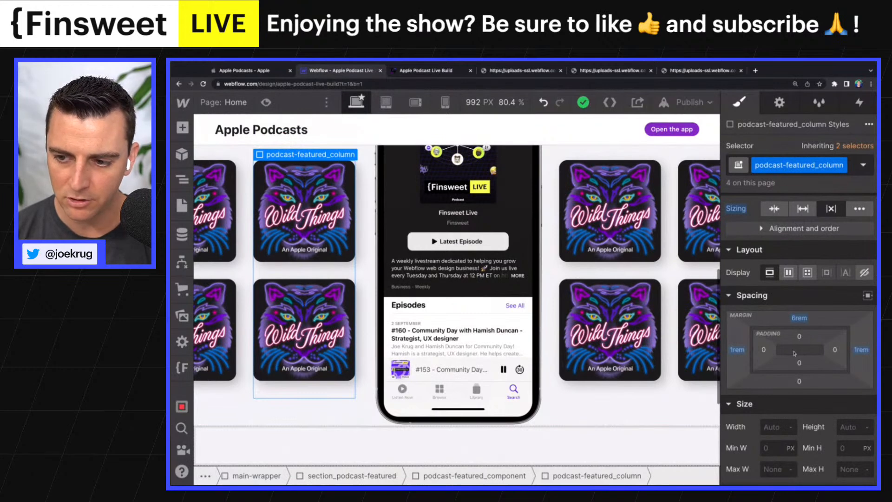
{"action": "left_click", "coordinate": [214, 266]}
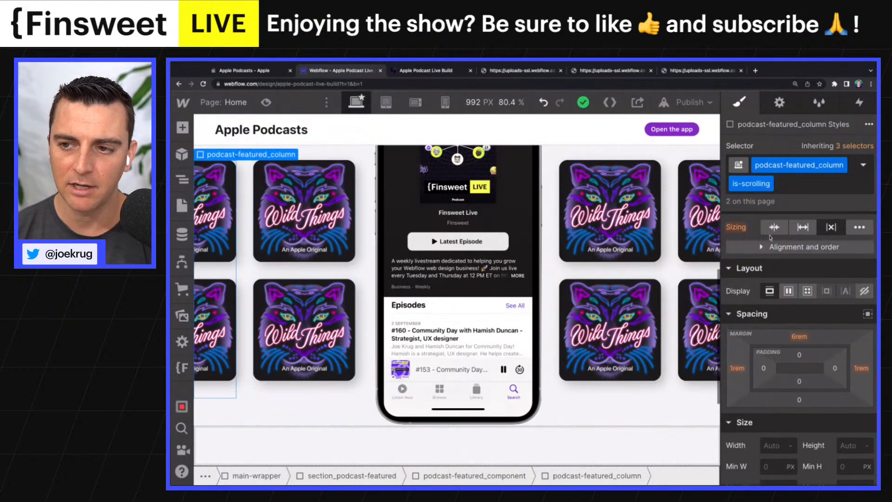
Collapse the column and phone wrapper branches in the Navigator and duplicate the podcast columns to make four on each side of the phone
{"action": "left_click", "coordinate": [184, 181]}
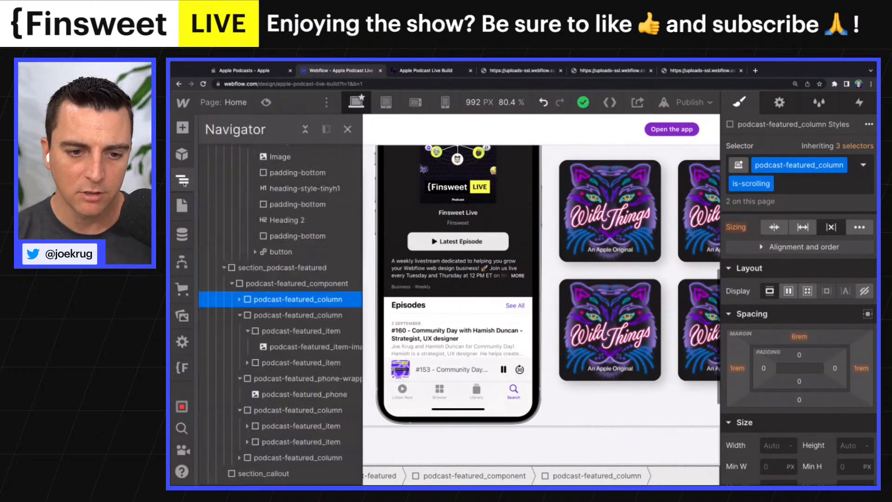
{"action": "left_click", "coordinate": [239, 315]}
{"action": "left_click", "coordinate": [240, 331]}
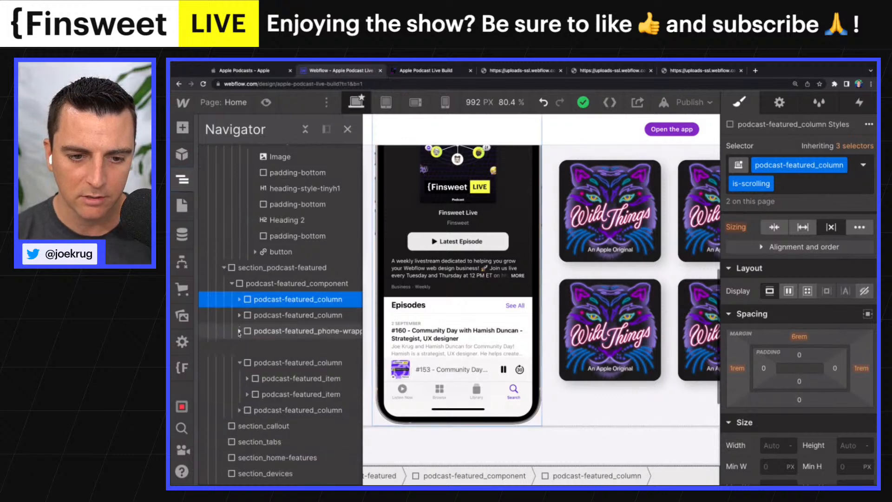
{"action": "left_click", "coordinate": [240, 347]}
{"action": "left_click", "coordinate": [275, 316]}
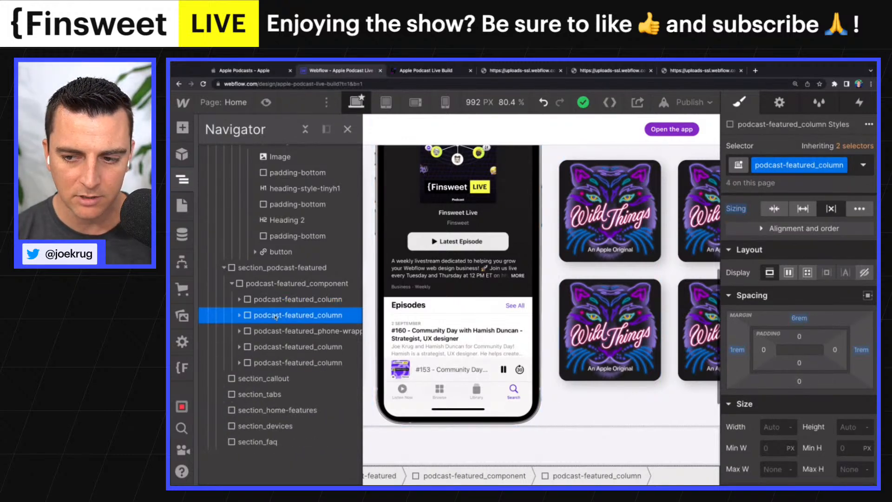
{"action": "left_click_drag", "start_coordinate": [276, 317], "coordinate": [261, 418]}
Preview the page at a reduced browser zoom, examine the scroll motion of all eight podcast columns, and restore the zoom
{"action": "left_click", "coordinate": [266, 103]}
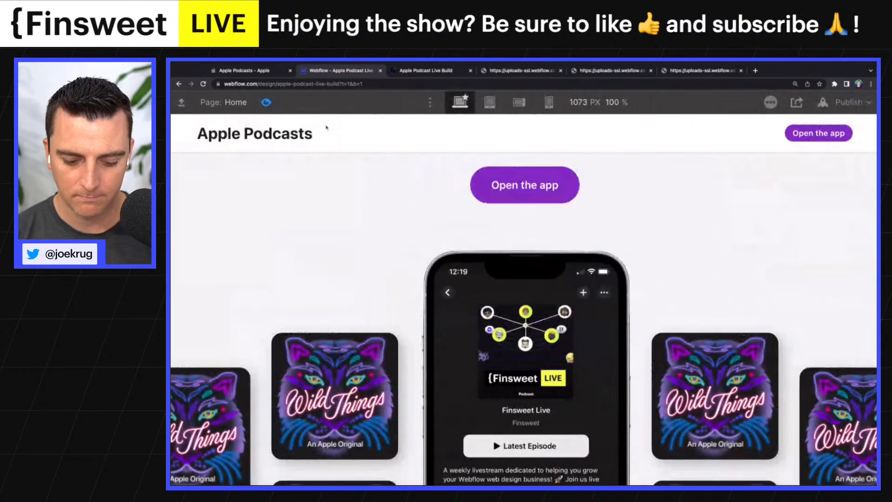
{"action": "key", "text": "super+minus"}
{"action": "key", "text": "super+minus"}
{"action": "key", "text": "super+minus"}
{"action": "key", "text": "super+minus"}
{"action": "key", "text": "super+minus"}
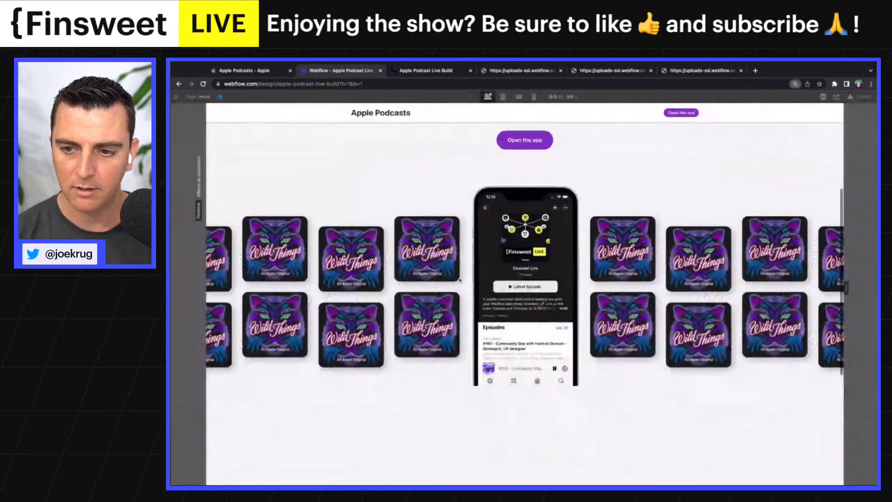
{"action": "scroll", "coordinate": [542, 392], "scroll_direction": "up", "scroll_amount": 5}
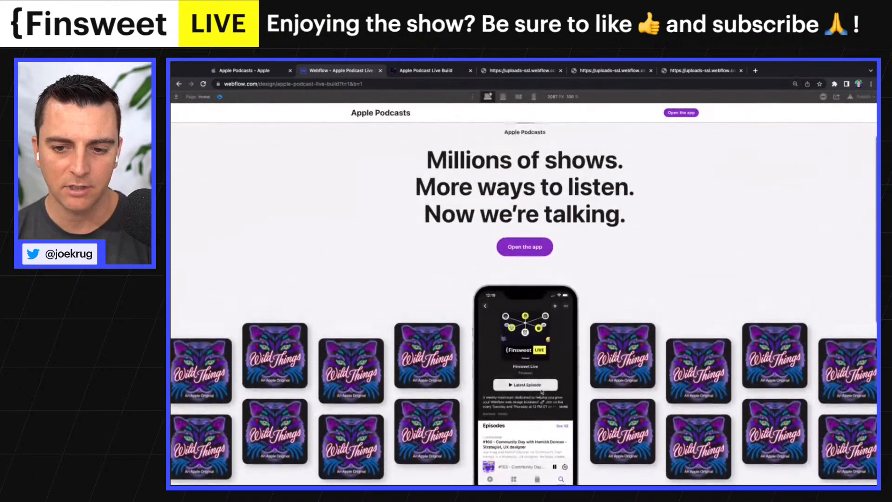
{"action": "scroll", "coordinate": [524, 303], "scroll_direction": "down", "scroll_amount": 7}
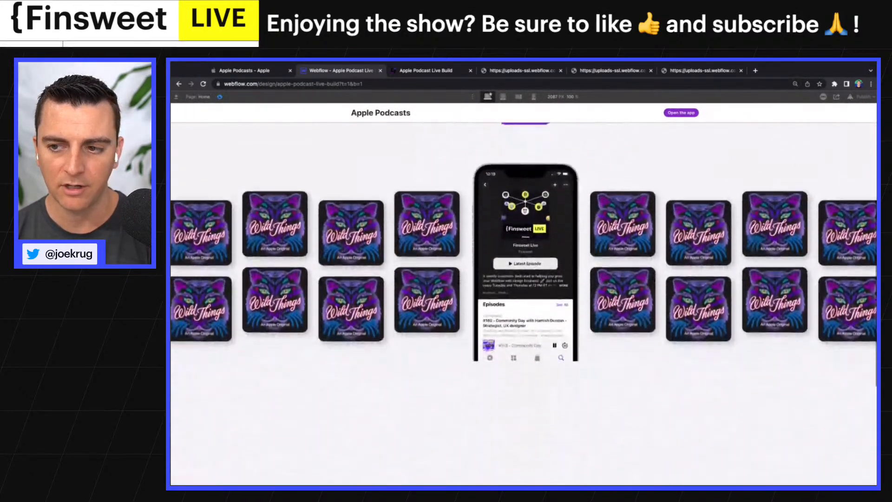
{"action": "scroll", "coordinate": [524, 303], "scroll_direction": "down", "scroll_amount": 2}
{"action": "scroll", "coordinate": [524, 303], "scroll_direction": "up", "scroll_amount": 7}
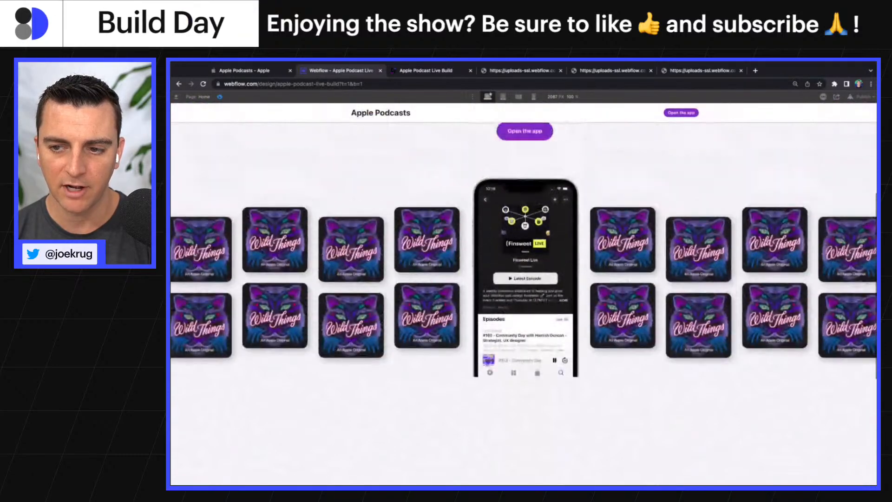
{"action": "scroll", "coordinate": [524, 303], "scroll_direction": "down", "scroll_amount": 9}
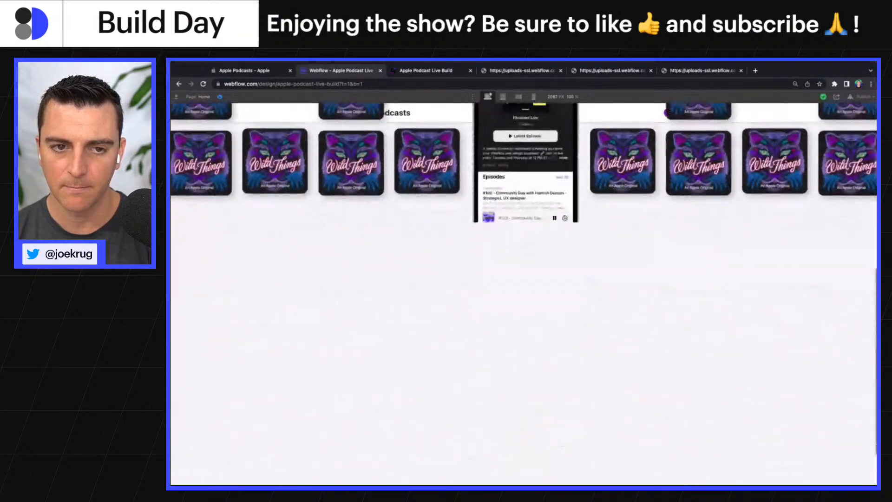
{"action": "scroll", "coordinate": [524, 303], "scroll_direction": "up", "scroll_amount": 6}
{"action": "scroll", "coordinate": [523, 303], "scroll_direction": "up", "scroll_amount": 3}
{"action": "scroll", "coordinate": [523, 303], "scroll_direction": "down", "scroll_amount": 8}
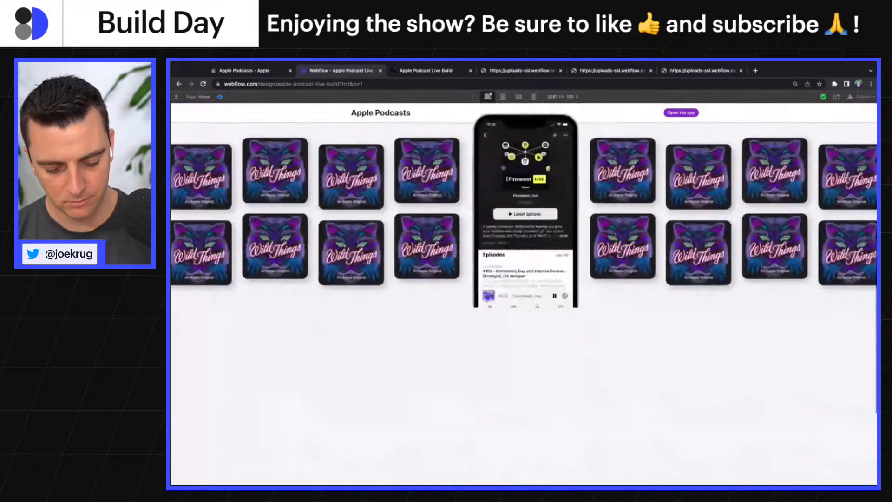
{"action": "key", "text": "super+plus"}
{"action": "key", "text": "super+plus"}
{"action": "key", "text": "super+plus"}
{"action": "key", "text": "super+plus"}
{"action": "key", "text": "super+plus"}
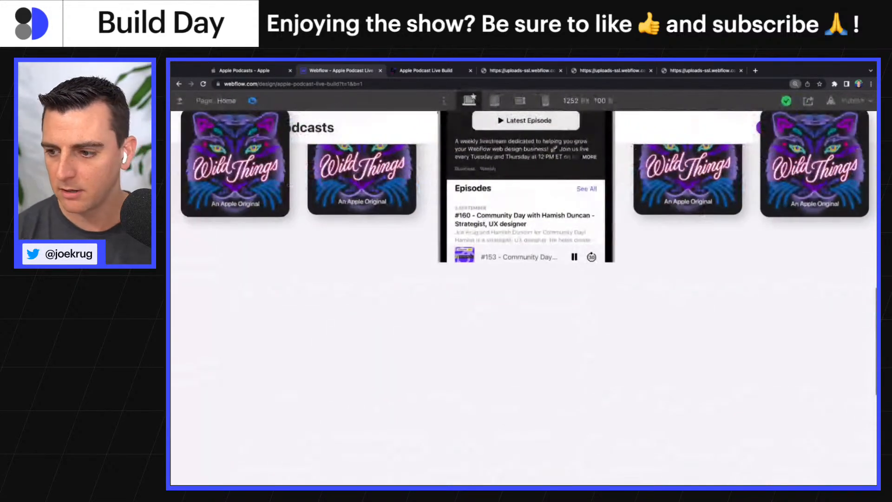
Switch to the original Apple Podcasts page and examine how its phone and artwork columns move relative to each other while scrolling
{"action": "key", "text": "super+Tab"}
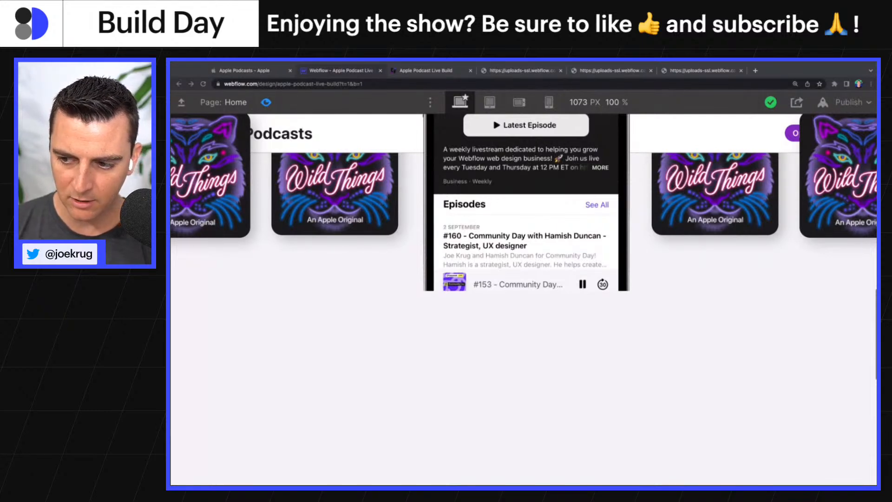
{"action": "left_click", "coordinate": [274, 330]}
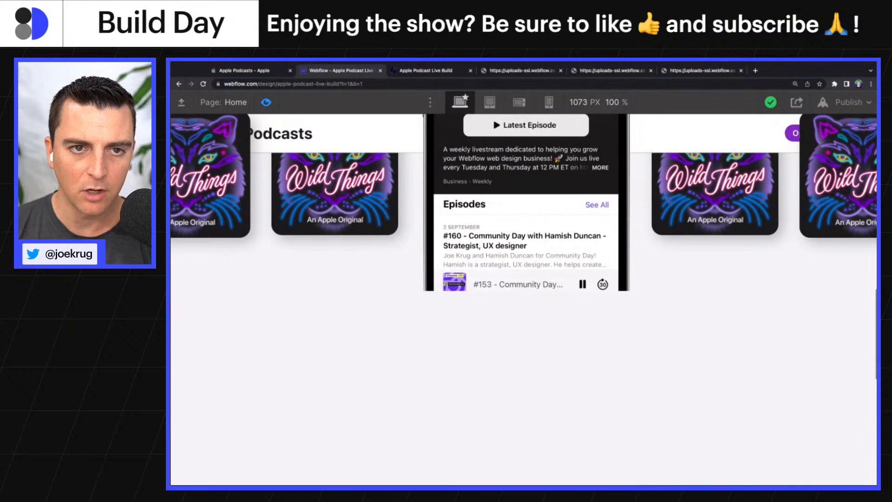
{"action": "left_click", "coordinate": [242, 71]}
{"action": "scroll", "coordinate": [321, 238], "scroll_direction": "down", "scroll_amount": 10}
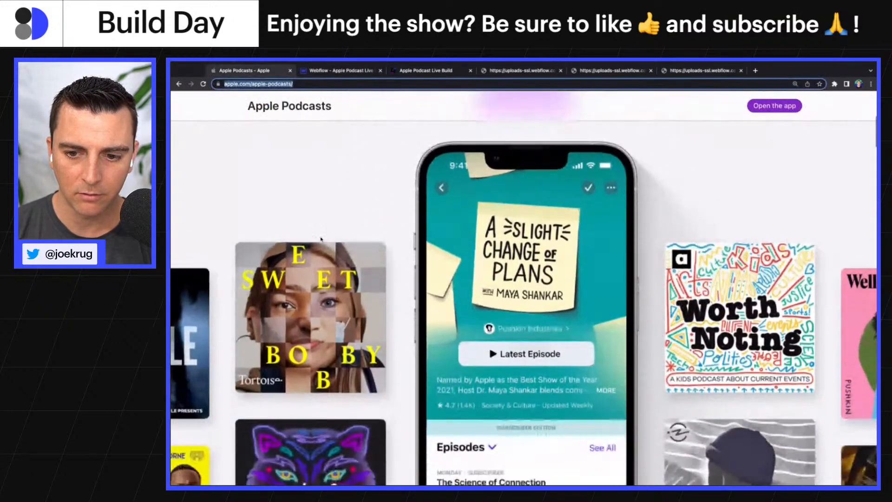
{"action": "scroll", "coordinate": [320, 239], "scroll_direction": "down", "scroll_amount": 3}
{"action": "scroll", "coordinate": [321, 239], "scroll_direction": "up", "scroll_amount": 5}
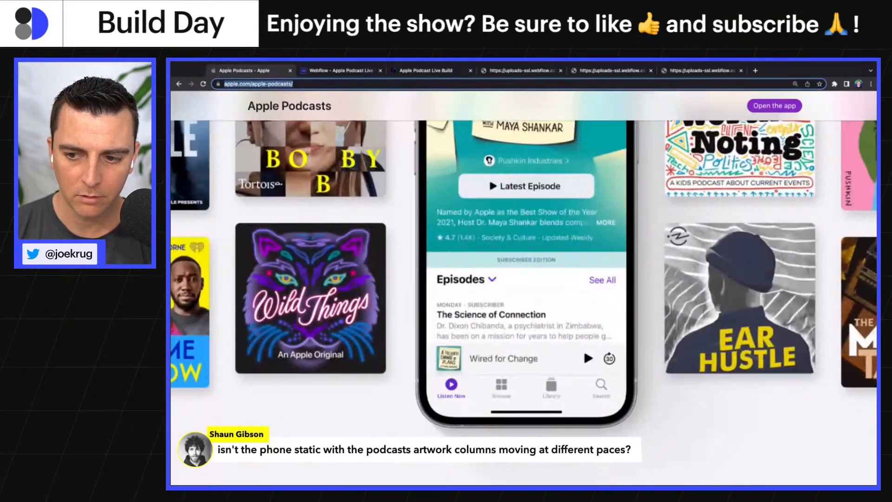
{"action": "scroll", "coordinate": [524, 288], "scroll_direction": "down", "scroll_amount": 4}
{"action": "scroll", "coordinate": [523, 289], "scroll_direction": "up", "scroll_amount": 2}
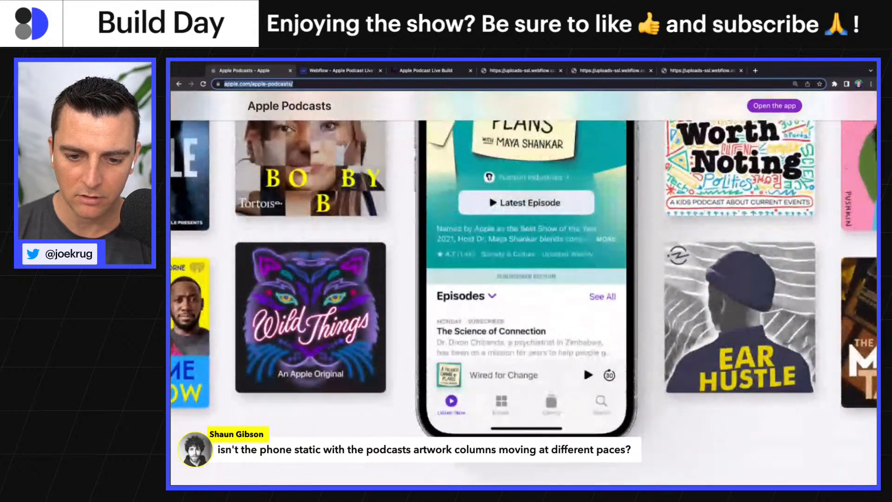
{"action": "scroll", "coordinate": [523, 288], "scroll_direction": "down", "scroll_amount": 3}
{"action": "scroll", "coordinate": [524, 289], "scroll_direction": "down", "scroll_amount": 1}
{"action": "left_click", "coordinate": [293, 241]}
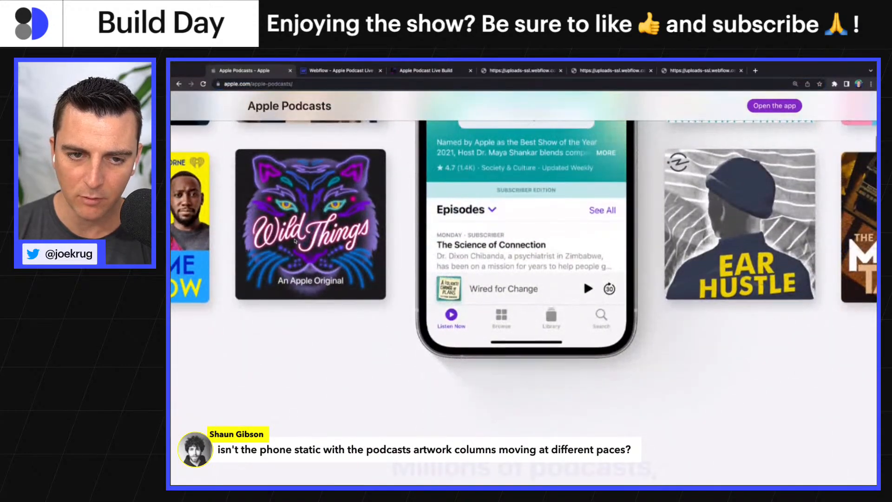
{"action": "scroll", "coordinate": [292, 242], "scroll_direction": "up", "scroll_amount": 4}
{"action": "scroll", "coordinate": [685, 293], "scroll_direction": "down", "scroll_amount": 2}
{"action": "scroll", "coordinate": [684, 293], "scroll_direction": "down", "scroll_amount": 3}
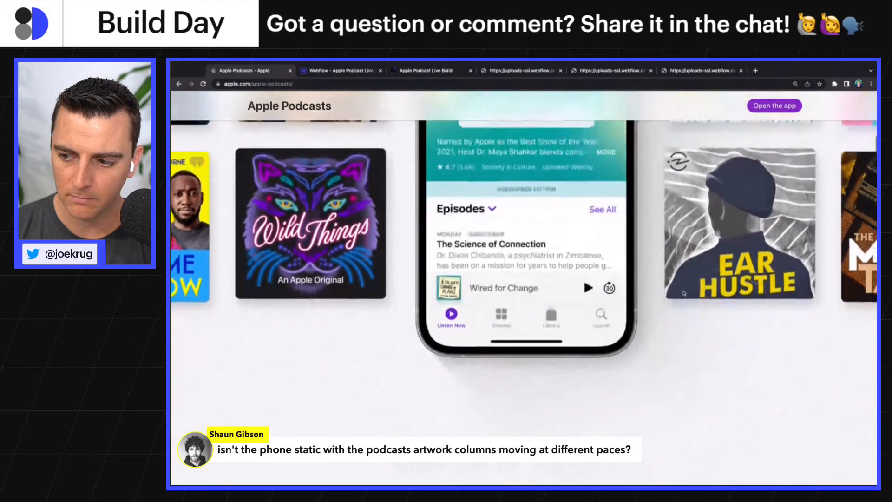
{"action": "scroll", "coordinate": [684, 293], "scroll_direction": "up", "scroll_amount": 4}
Return to the Webflow project and exit the page preview
{"action": "left_click", "coordinate": [338, 71]}
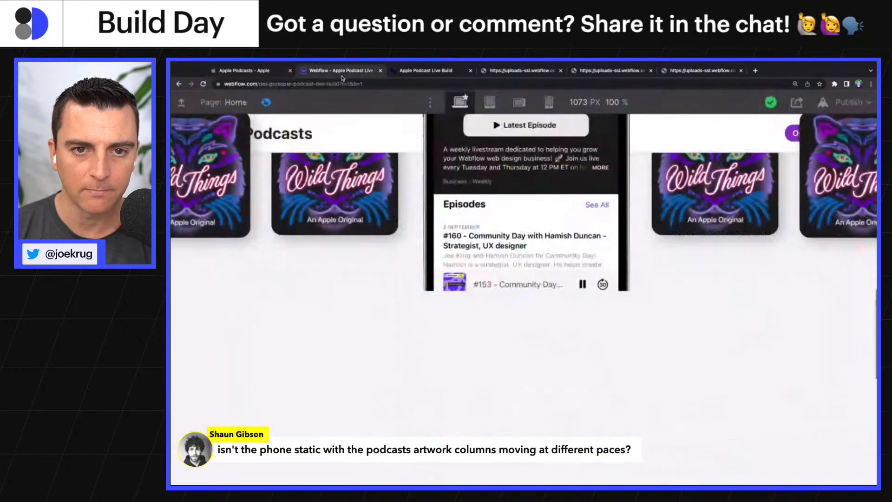
{"action": "scroll", "coordinate": [392, 266], "scroll_direction": "up", "scroll_amount": 1}
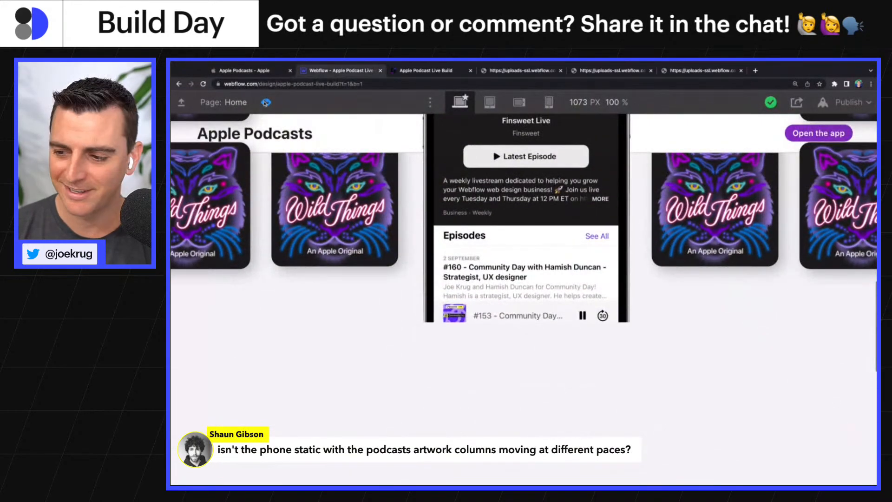
{"action": "left_click", "coordinate": [265, 103]}
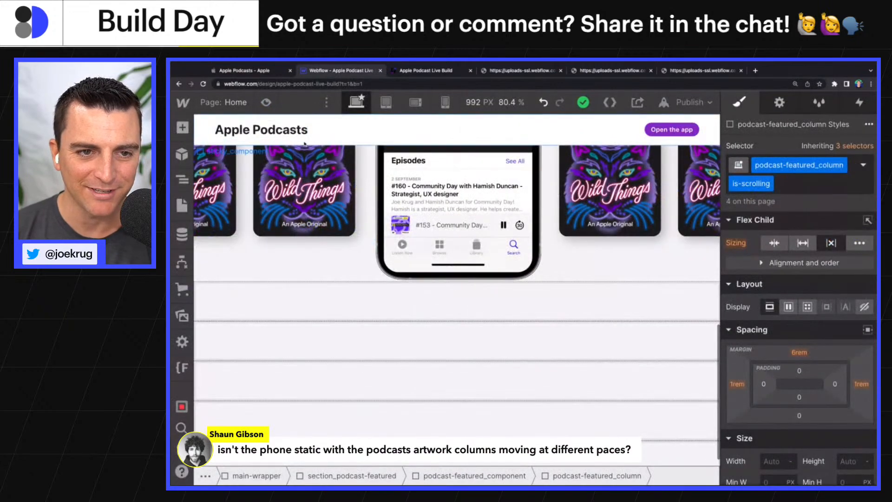
Set the z-index of the sticky_component to 2
{"action": "left_click", "coordinate": [305, 144]}
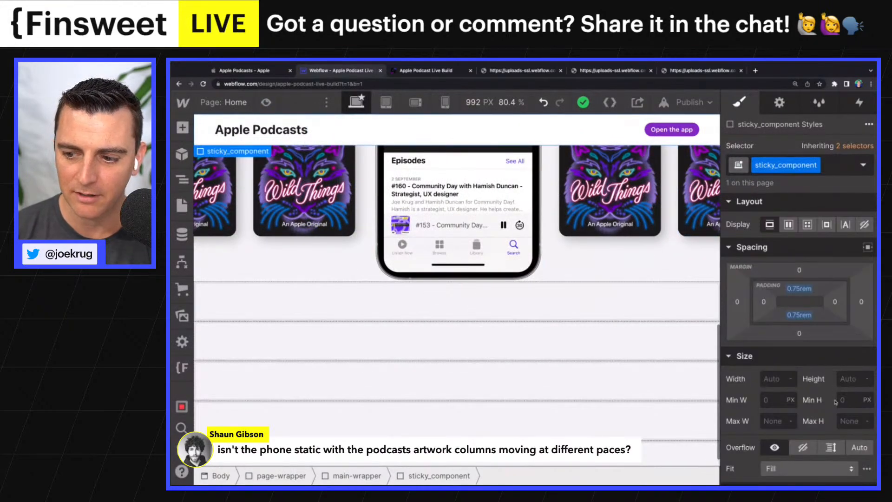
{"action": "scroll", "coordinate": [836, 402], "scroll_direction": "down", "scroll_amount": 3}
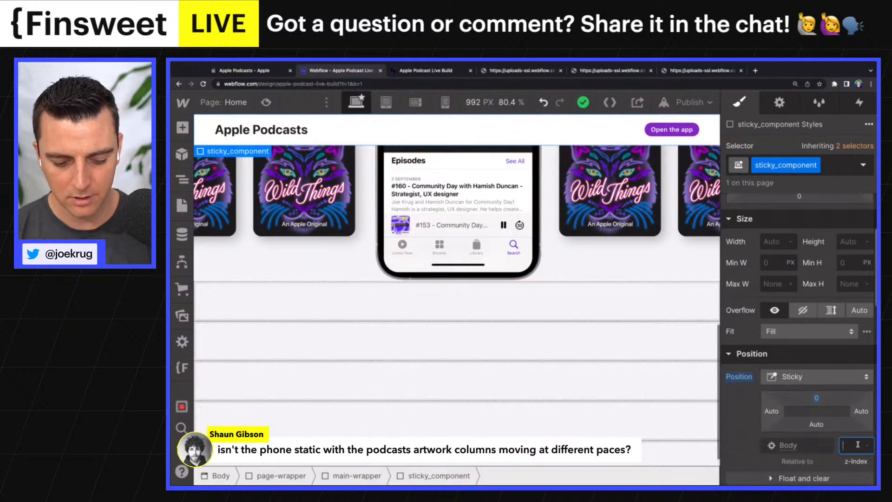
{"action": "type", "text": "2"}
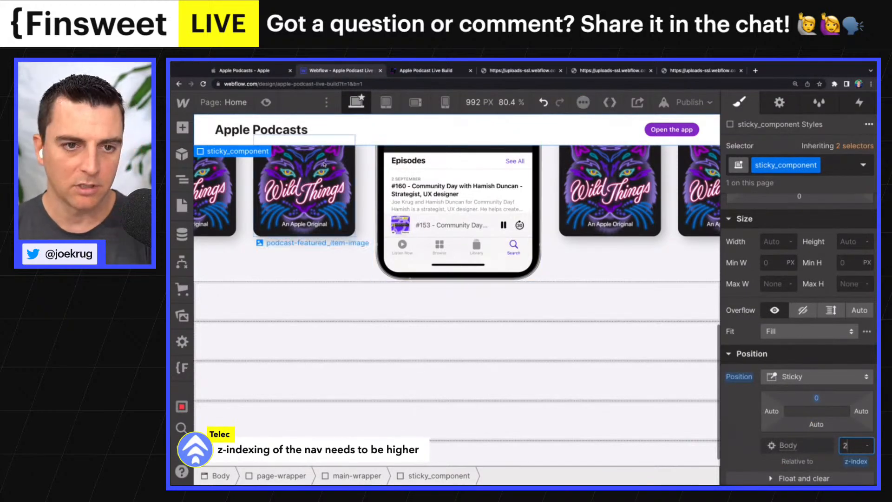
Set the z-index of the nav_component at the top of the page to 99 and check the header's layering while scrolling
{"action": "scroll", "coordinate": [215, 135], "scroll_direction": "up", "scroll_amount": 5}
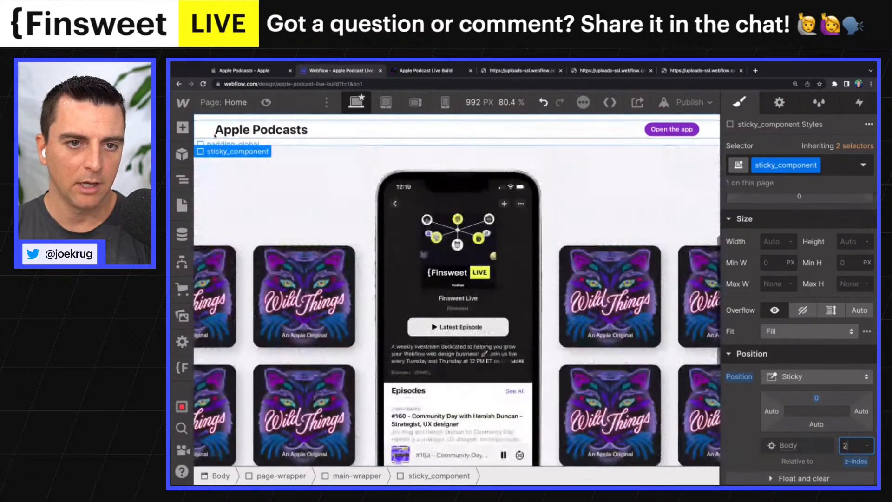
{"action": "scroll", "coordinate": [215, 134], "scroll_direction": "up", "scroll_amount": 5}
{"action": "left_click", "coordinate": [208, 122]}
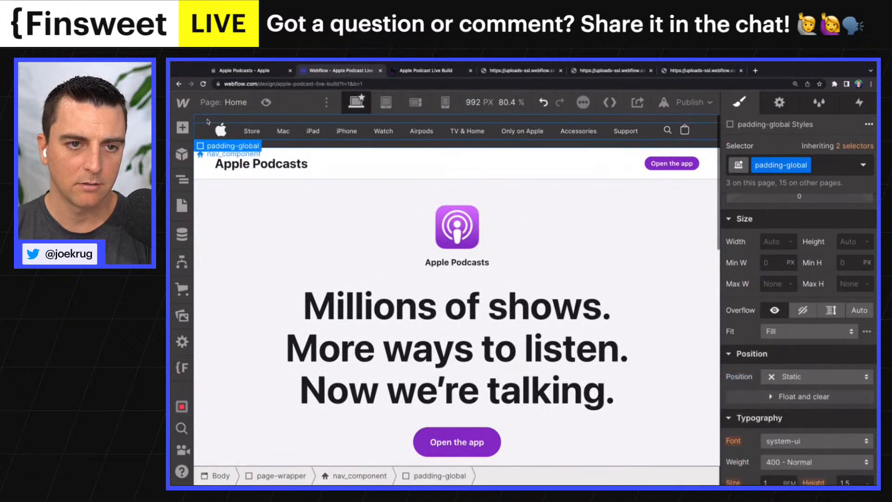
{"action": "left_click", "coordinate": [208, 122]}
{"action": "scroll", "coordinate": [849, 306], "scroll_direction": "down", "scroll_amount": 3}
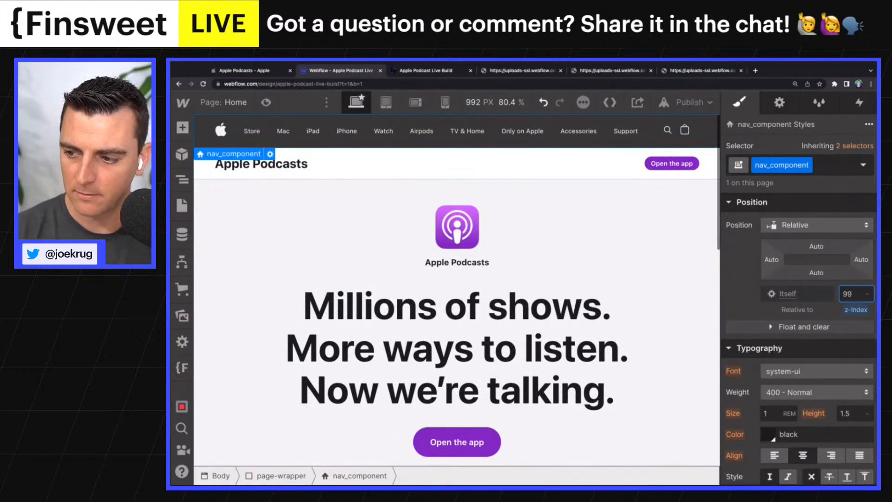
{"action": "scroll", "coordinate": [553, 292], "scroll_direction": "down", "scroll_amount": 6}
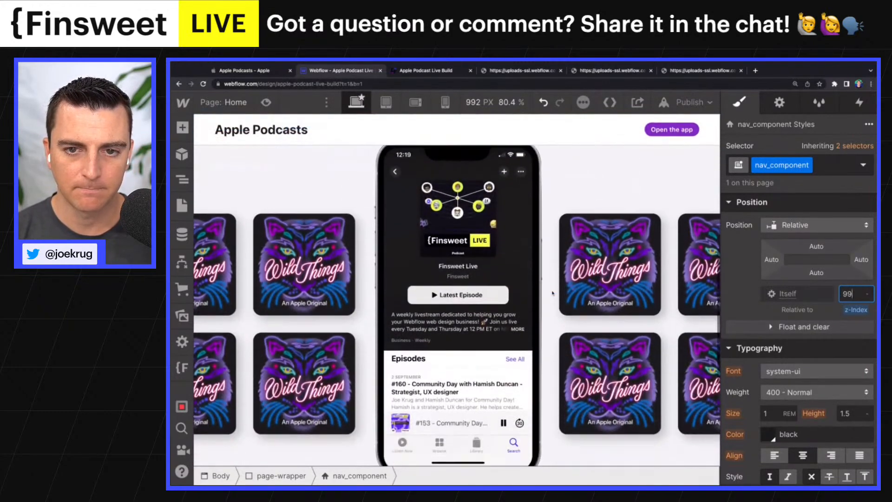
{"action": "scroll", "coordinate": [553, 292], "scroll_direction": "down", "scroll_amount": 8}
{"action": "scroll", "coordinate": [553, 293], "scroll_direction": "up", "scroll_amount": 6}
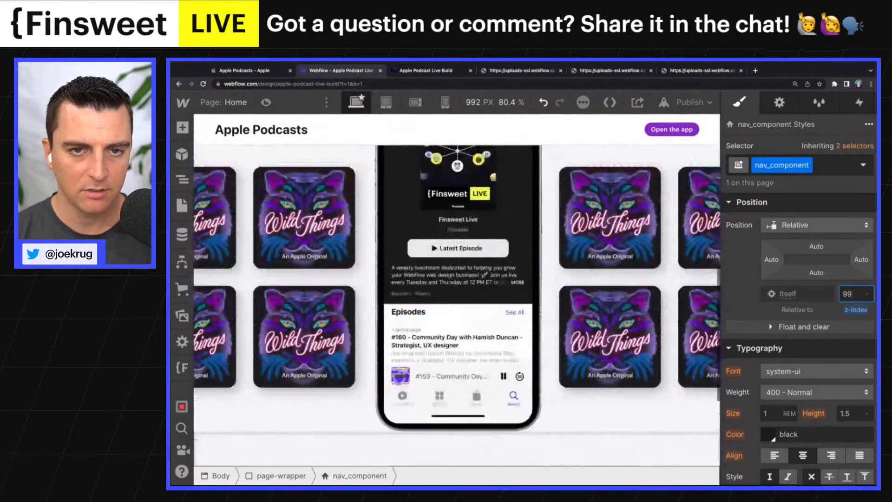
Switch to the original Apple Podcasts page and examine how the callout headings below the phone fade in while scrolling
{"action": "key", "text": "ctrl+shift+Tab"}
{"action": "scroll", "coordinate": [387, 268], "scroll_direction": "down", "scroll_amount": 10}
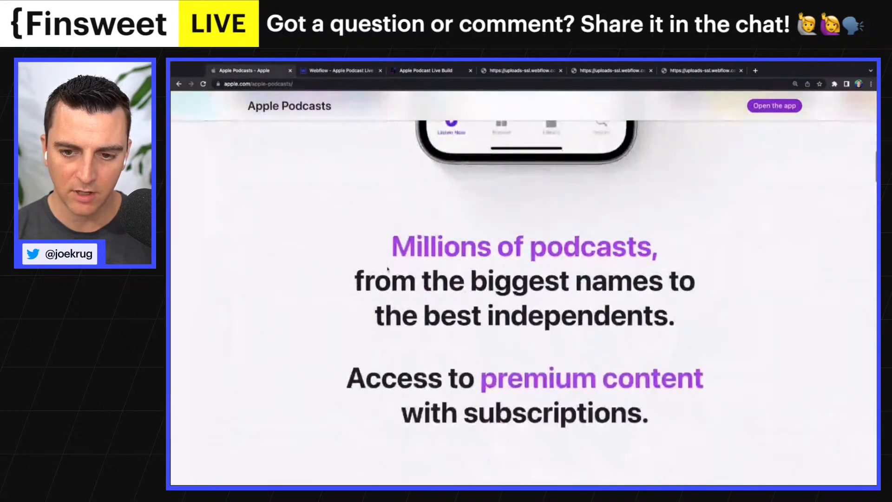
{"action": "scroll", "coordinate": [387, 268], "scroll_direction": "down", "scroll_amount": 2}
{"action": "scroll", "coordinate": [446, 241], "scroll_direction": "up", "scroll_amount": 4}
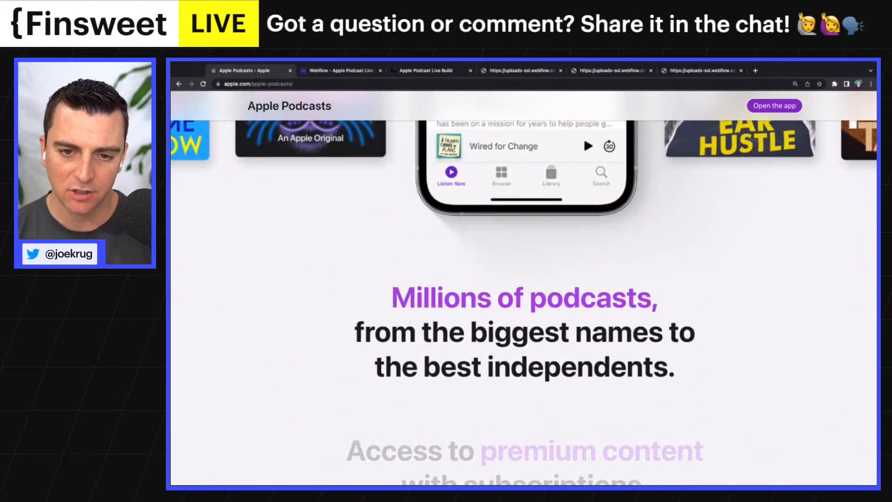
{"action": "scroll", "coordinate": [523, 288], "scroll_direction": "down", "scroll_amount": 4}
{"action": "scroll", "coordinate": [523, 302], "scroll_direction": "down", "scroll_amount": 6}
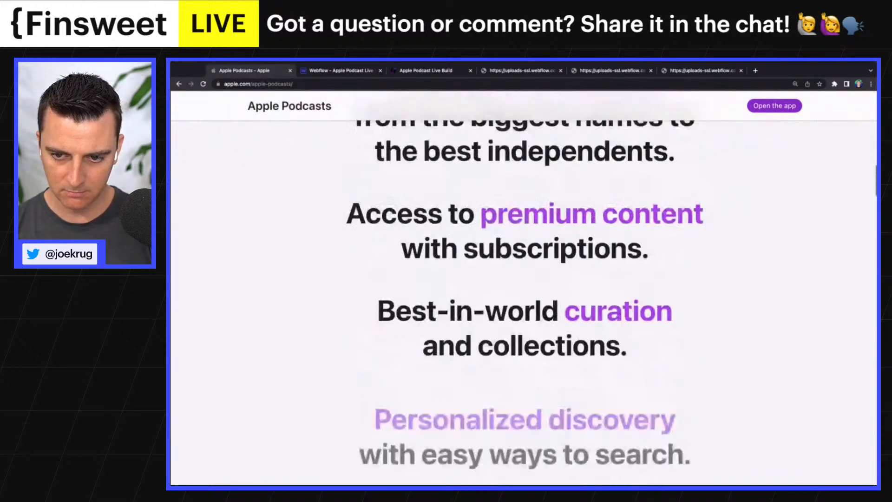
{"action": "scroll", "coordinate": [523, 288], "scroll_direction": "up", "scroll_amount": 8}
{"action": "scroll", "coordinate": [523, 288], "scroll_direction": "down", "scroll_amount": 7}
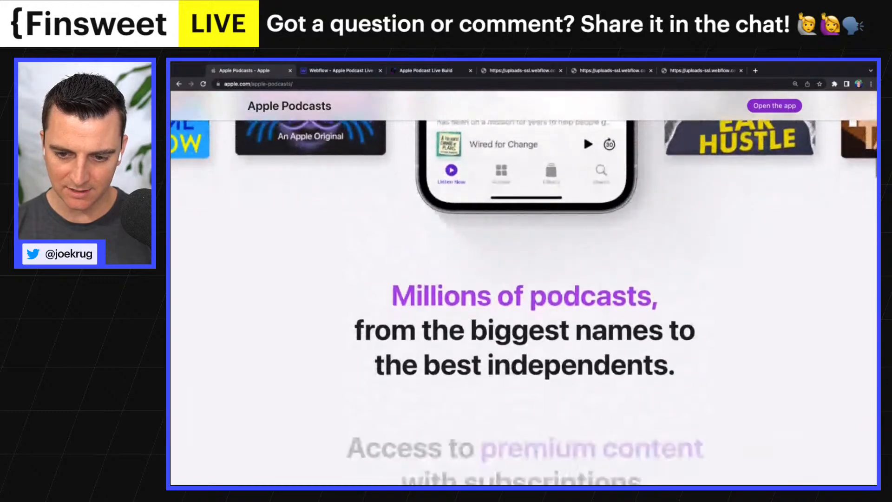
{"action": "scroll", "coordinate": [523, 302], "scroll_direction": "down", "scroll_amount": 4}
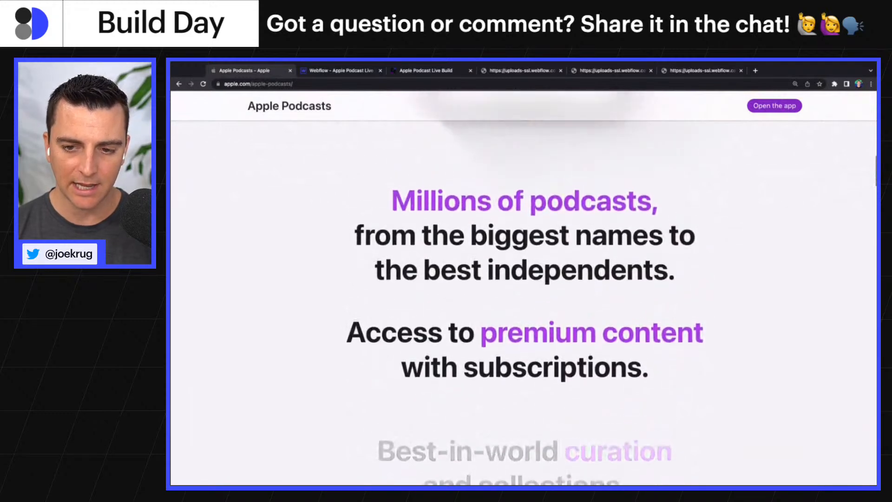
{"action": "scroll", "coordinate": [524, 302], "scroll_direction": "up", "scroll_amount": 1}
{"action": "scroll", "coordinate": [524, 302], "scroll_direction": "down", "scroll_amount": 1}
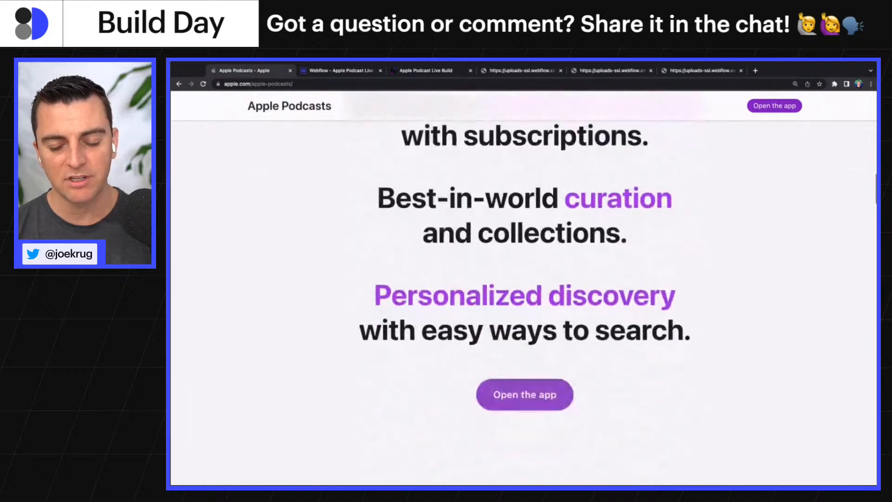
Examine the page's channels, personalized discovery, subscriptions and Siri sections, and return to the callout headings below the phone
{"action": "scroll", "coordinate": [523, 302], "scroll_direction": "down", "scroll_amount": 15}
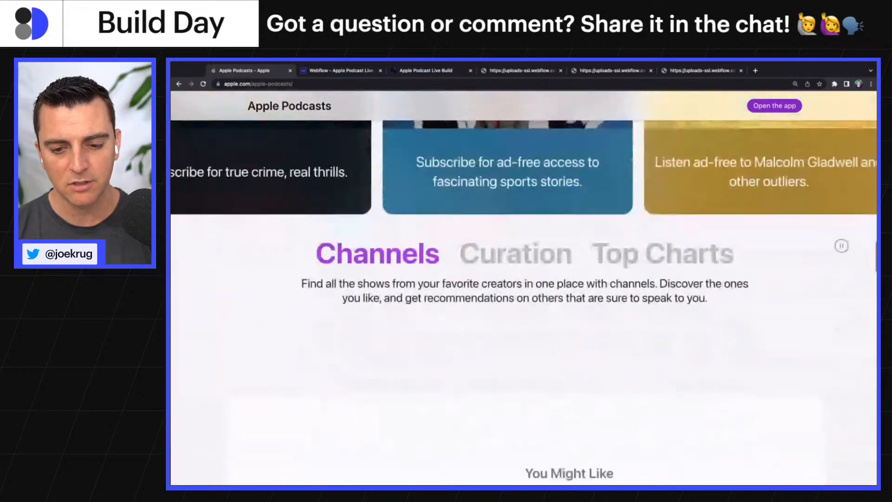
{"action": "scroll", "coordinate": [382, 421], "scroll_direction": "down", "scroll_amount": 10}
{"action": "scroll", "coordinate": [382, 421], "scroll_direction": "up", "scroll_amount": 1}
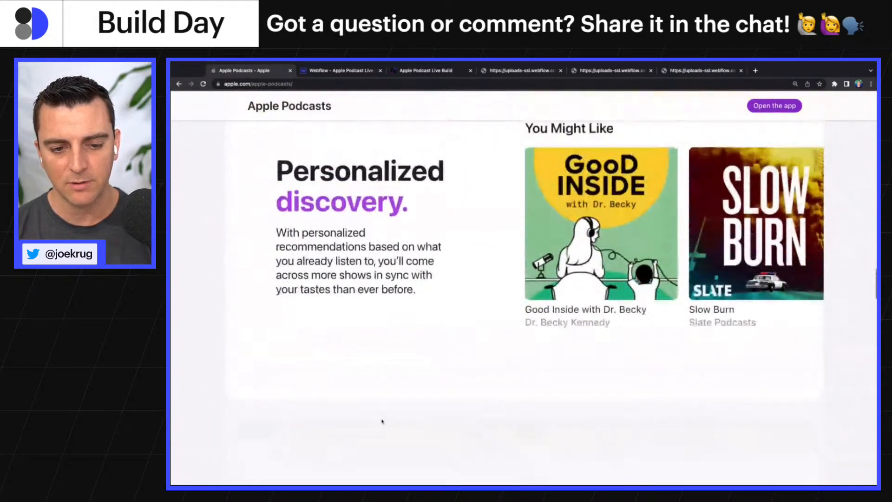
{"action": "scroll", "coordinate": [382, 421], "scroll_direction": "down", "scroll_amount": 3}
{"action": "scroll", "coordinate": [382, 421], "scroll_direction": "up", "scroll_amount": 2}
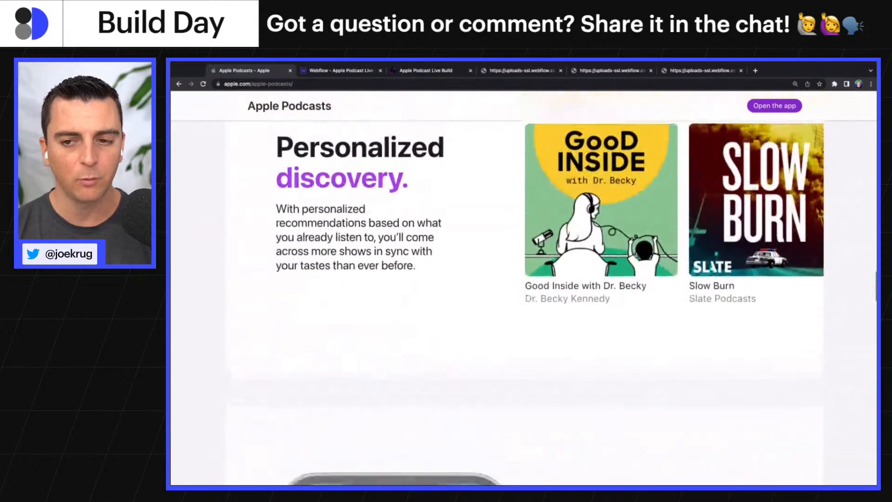
{"action": "scroll", "coordinate": [523, 302], "scroll_direction": "up", "scroll_amount": 1}
{"action": "scroll", "coordinate": [524, 302], "scroll_direction": "down", "scroll_amount": 1}
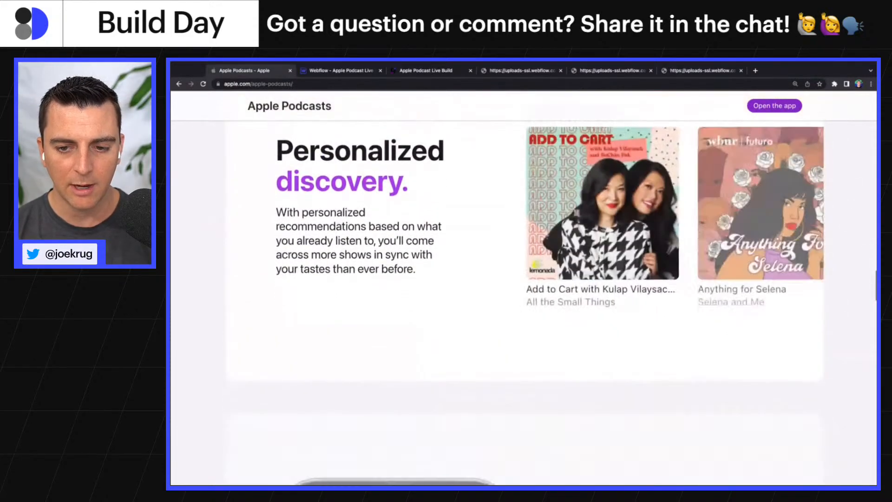
{"action": "scroll", "coordinate": [526, 288], "scroll_direction": "down", "scroll_amount": 5}
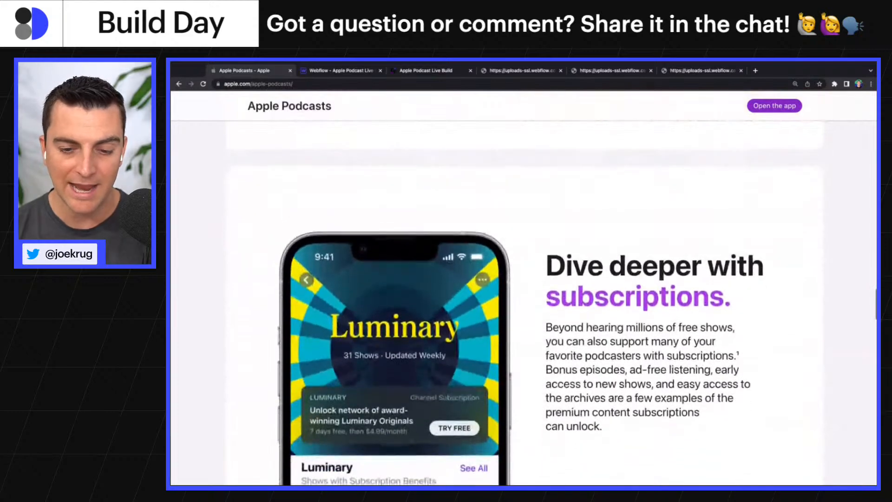
{"action": "scroll", "coordinate": [526, 288], "scroll_direction": "down", "scroll_amount": 6}
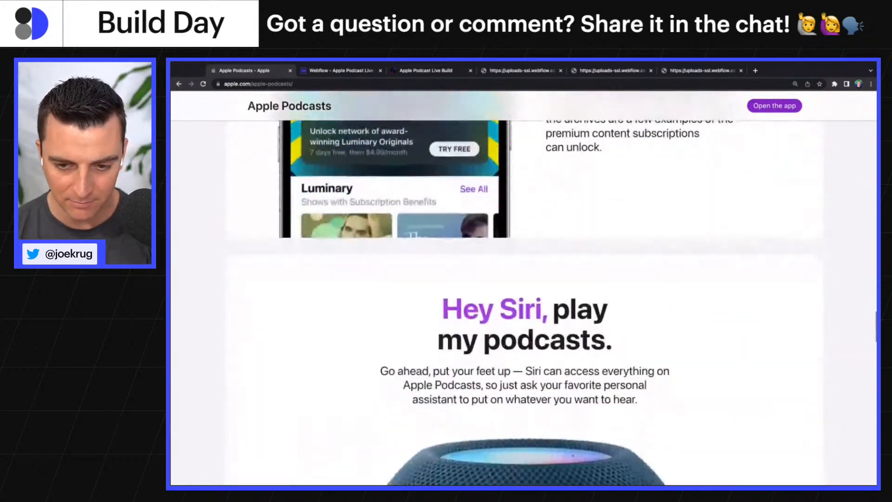
{"action": "scroll", "coordinate": [526, 288], "scroll_direction": "down", "scroll_amount": 2}
{"action": "scroll", "coordinate": [526, 288], "scroll_direction": "up", "scroll_amount": 8}
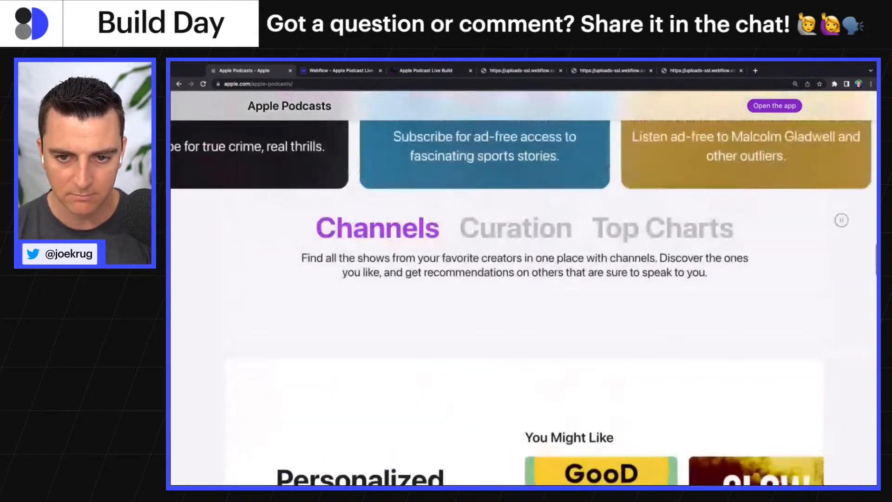
{"action": "scroll", "coordinate": [526, 288], "scroll_direction": "up", "scroll_amount": 8}
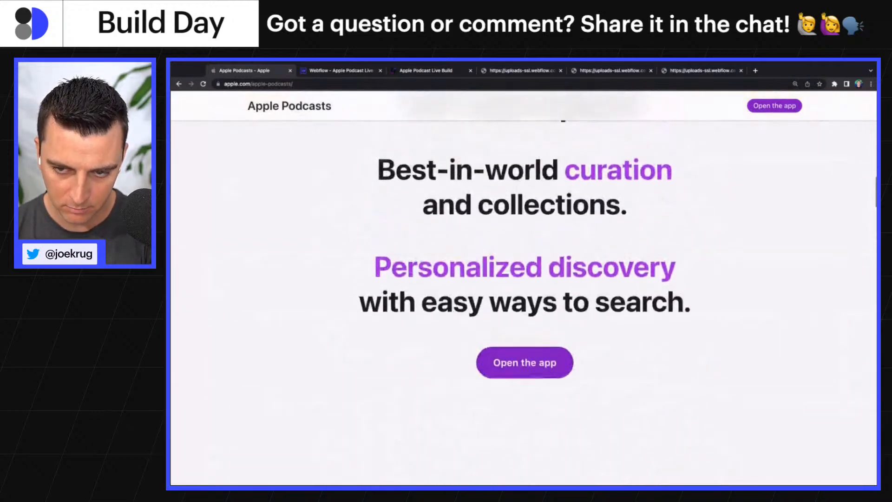
{"action": "scroll", "coordinate": [526, 288], "scroll_direction": "up", "scroll_amount": 8}
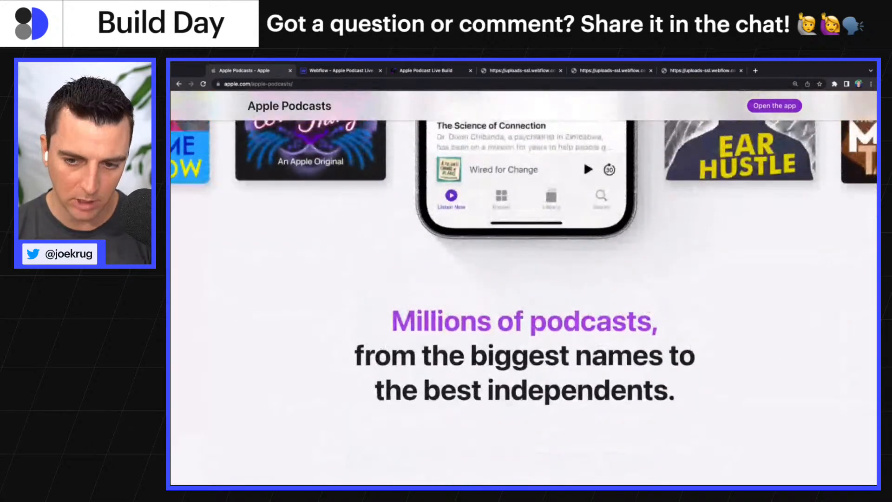
{"action": "scroll", "coordinate": [526, 288], "scroll_direction": "up", "scroll_amount": 3}
{"action": "scroll", "coordinate": [526, 288], "scroll_direction": "down", "scroll_amount": 4}
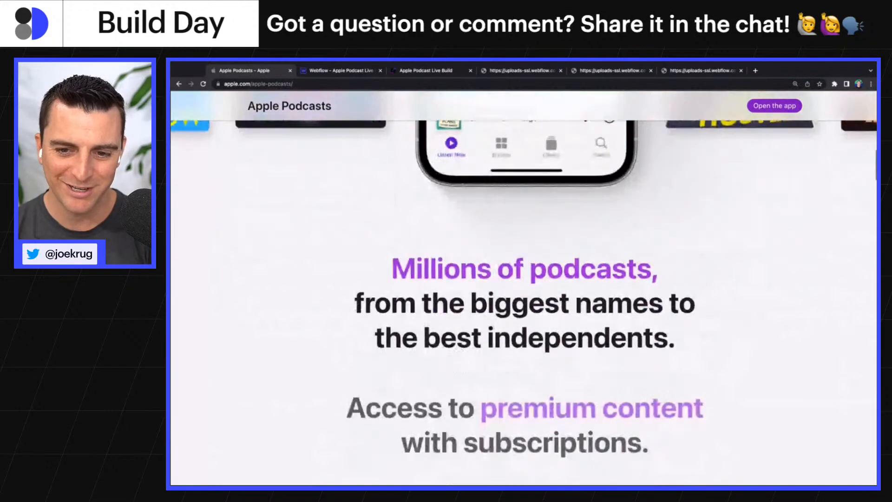
Return to the Webflow project, select the empty section_callout below the featured podcasts, and locate it in the Navigator
{"action": "left_click", "coordinate": [341, 70]}
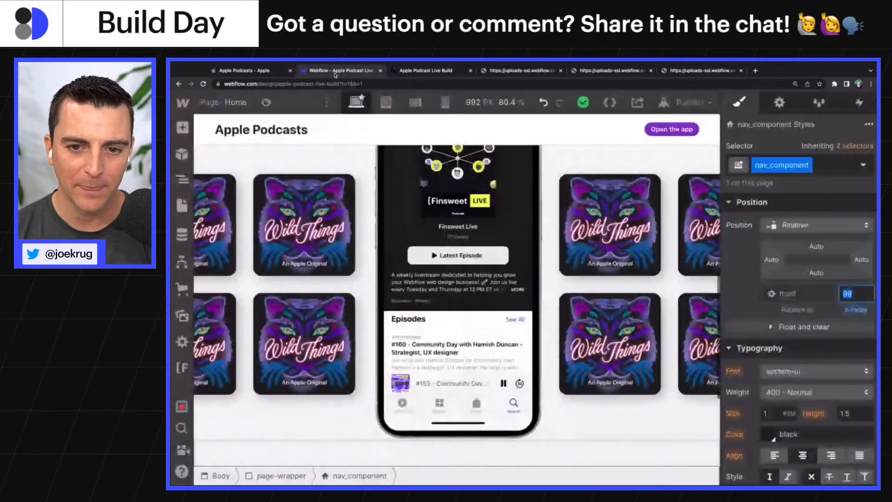
{"action": "scroll", "coordinate": [361, 365], "scroll_direction": "down", "scroll_amount": 2}
{"action": "left_click", "coordinate": [360, 365]}
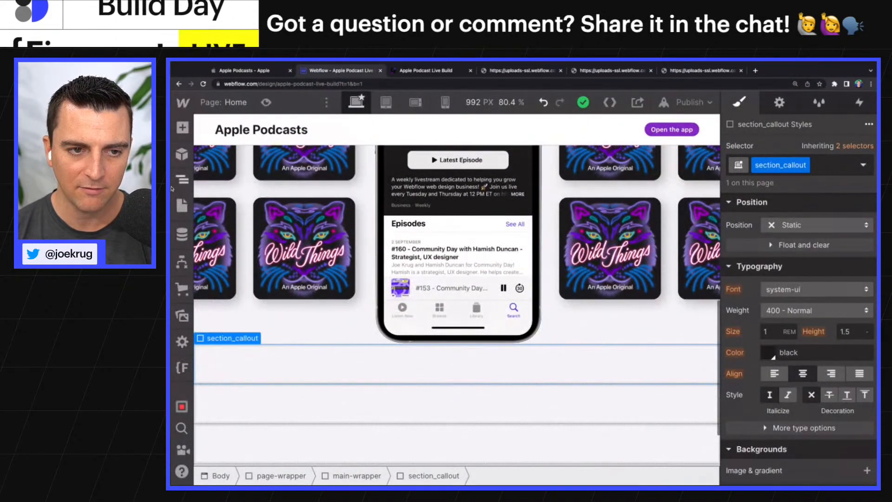
{"action": "key", "text": "z"}
{"action": "scroll", "coordinate": [249, 452], "scroll_direction": "down", "scroll_amount": 1}
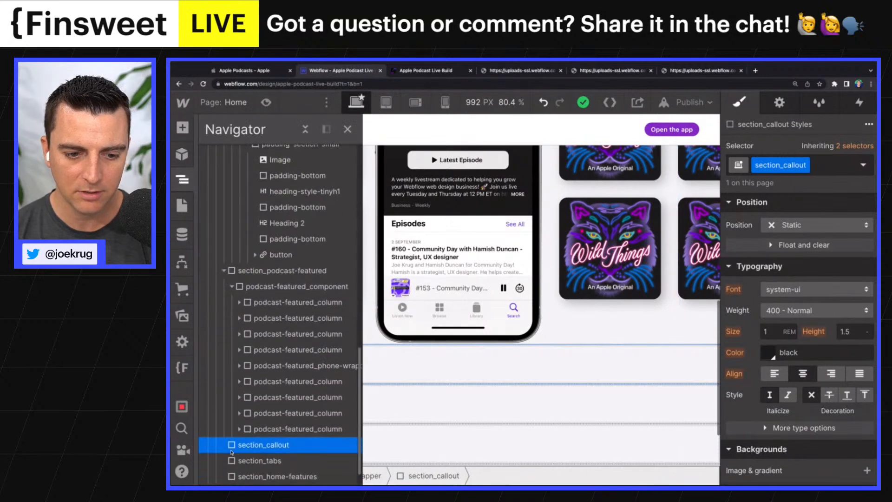
{"action": "scroll", "coordinate": [246, 450], "scroll_direction": "down", "scroll_amount": 2}
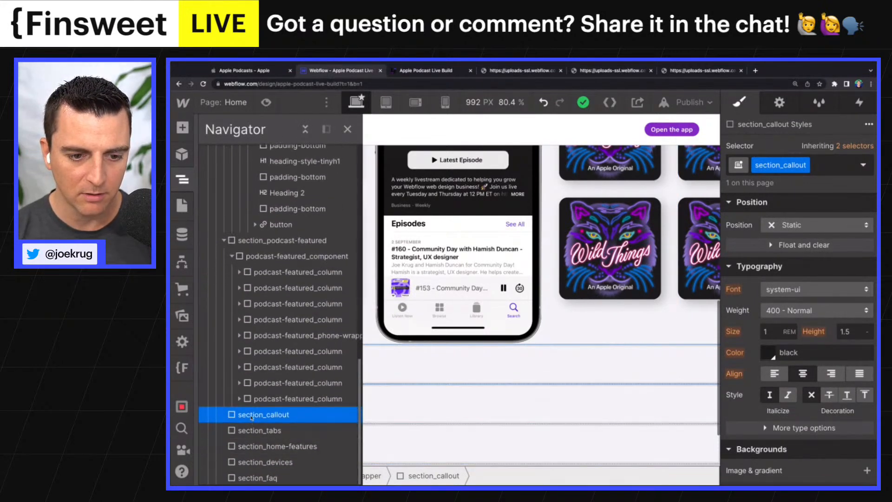
Add a div block inside section_callout and give it the existing padding-global class
{"action": "key", "text": "a"}
{"action": "left_click", "coordinate": [225, 357]}
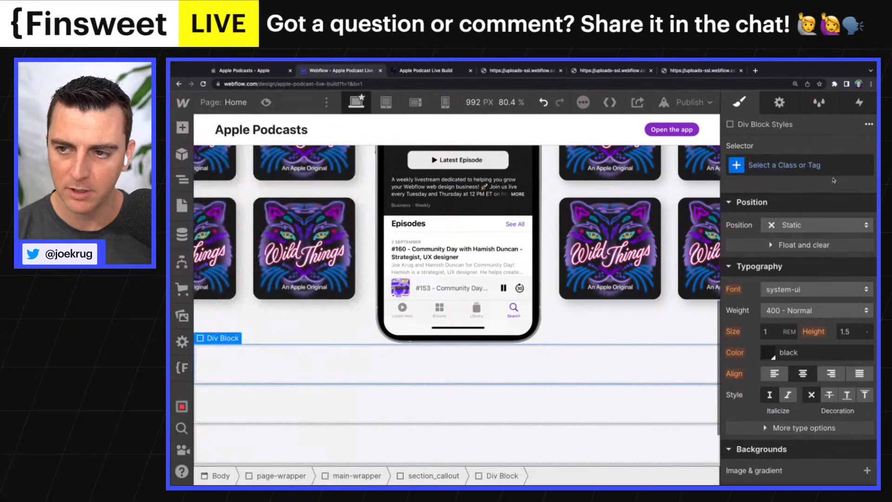
{"action": "left_click", "coordinate": [807, 166]}
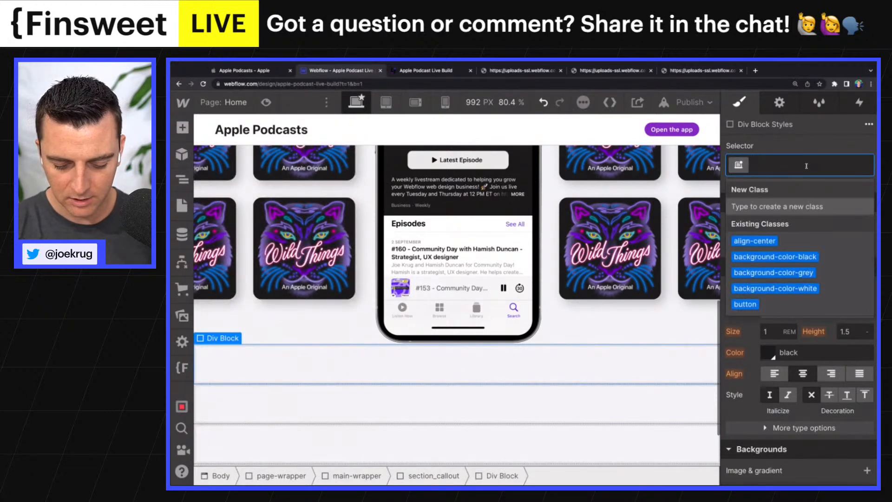
{"action": "type", "text": "paddingglo"}
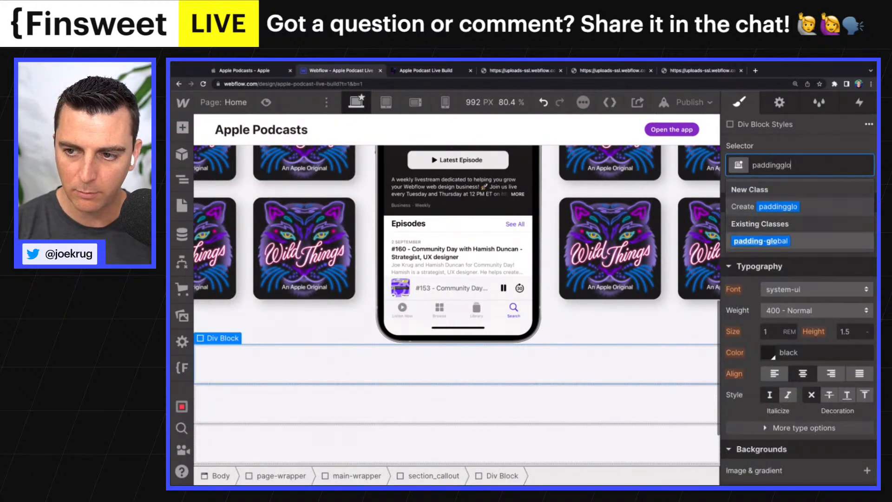
{"action": "key", "text": "Return"}
Nest a div block inside the callout section's padding-global and apply the container-small class to it
{"action": "key", "text": "a"}
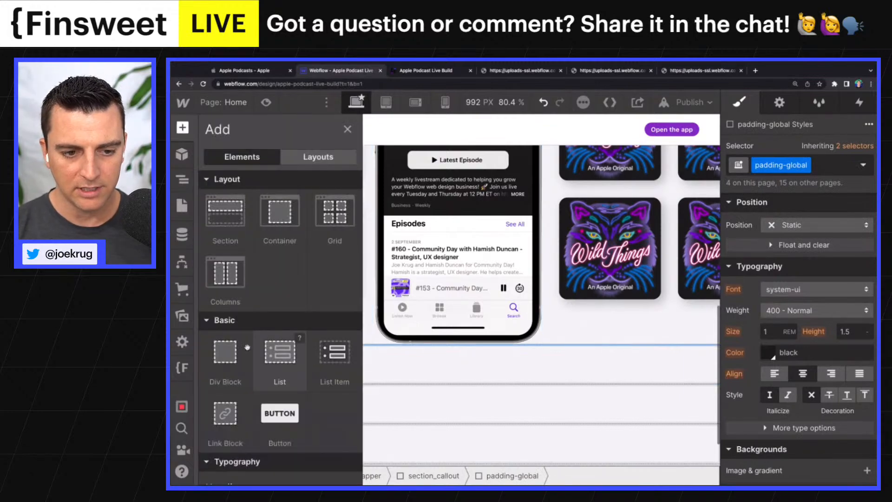
{"action": "left_click", "coordinate": [228, 352]}
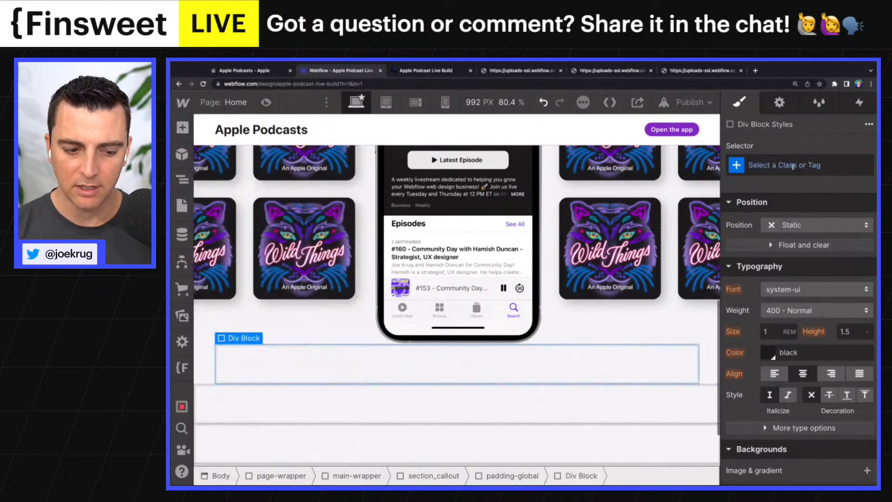
{"action": "left_click", "coordinate": [795, 166]}
{"action": "type", "text": "contain"}
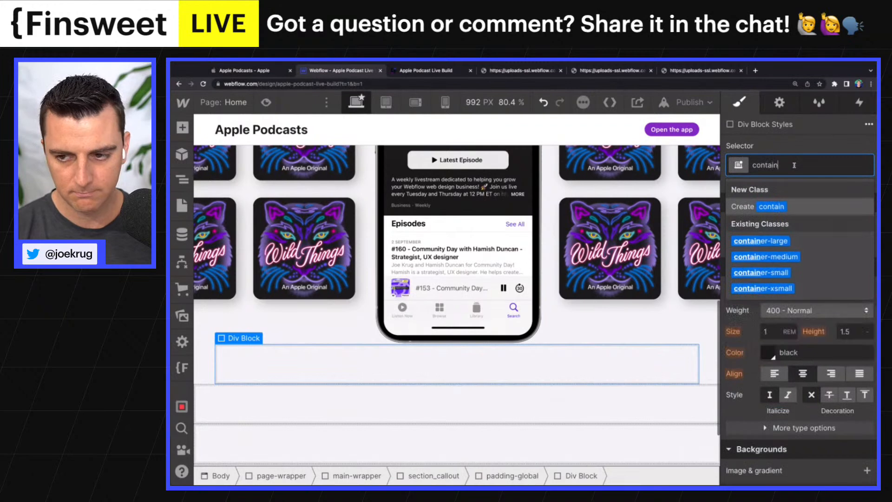
{"action": "type", "text": "er"}
{"action": "key", "text": "Down"}
{"action": "key", "text": "Down"}
{"action": "key", "text": "Down"}
{"action": "key", "text": "Return"}
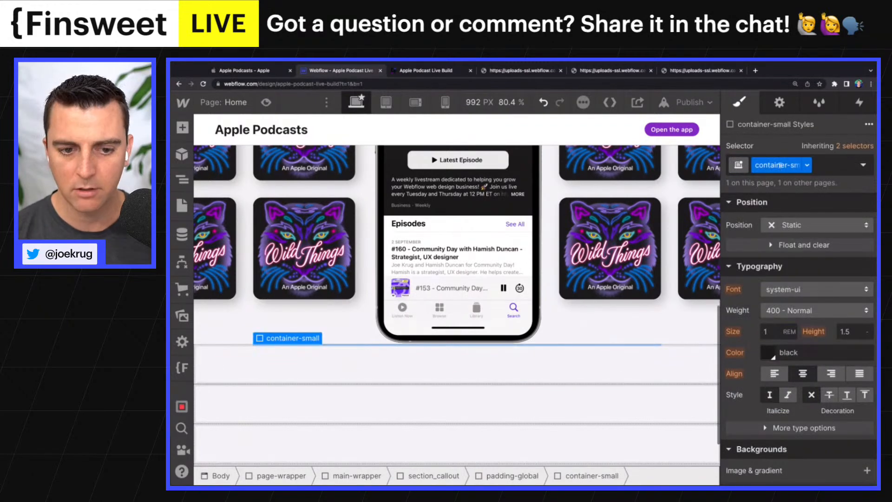
Check the callout spacing on the Apple Podcasts page, and add a div block with the padding-section-large class inside container-small in Webflow
{"action": "key", "text": "a"}
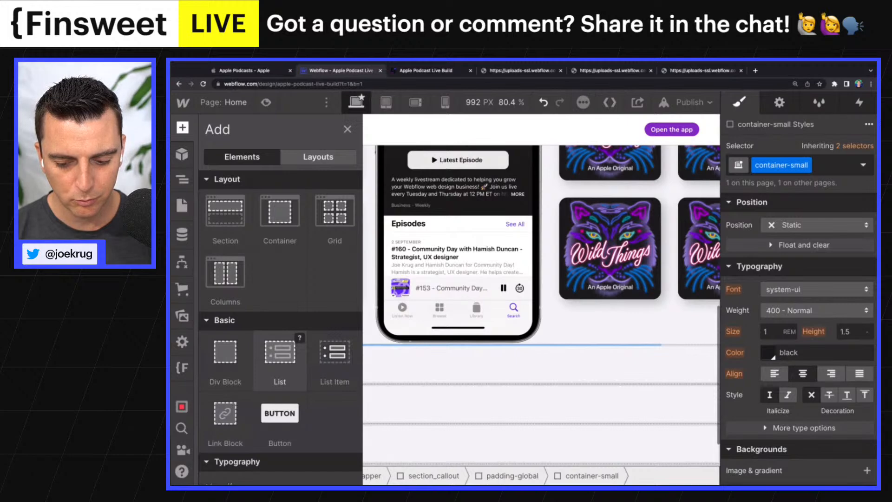
{"action": "left_click", "coordinate": [182, 180]}
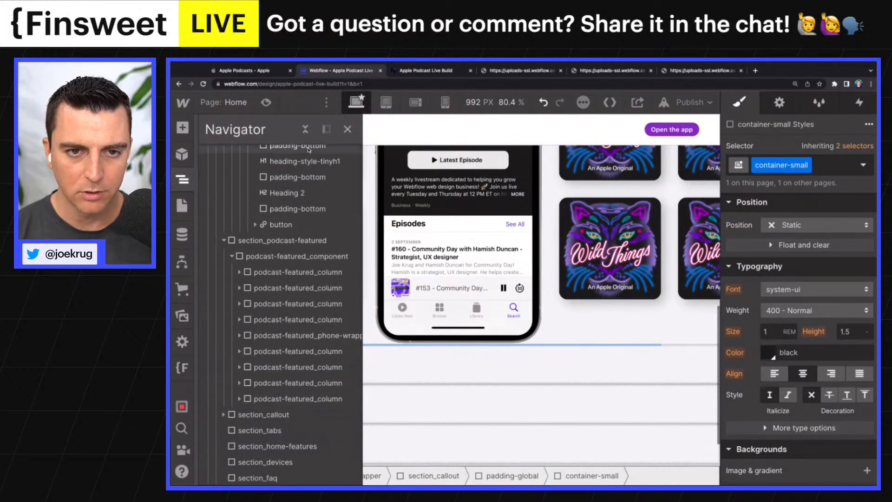
{"action": "left_click", "coordinate": [348, 129]}
{"action": "key", "text": "a"}
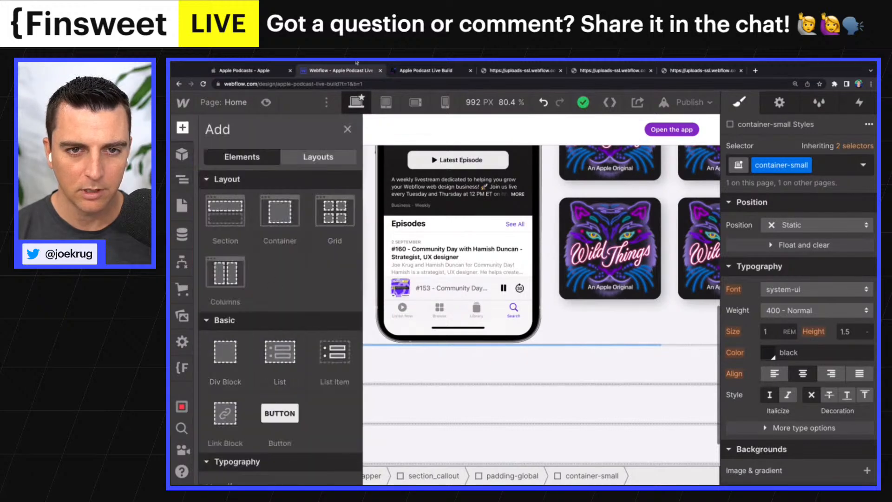
{"action": "left_click", "coordinate": [247, 71]}
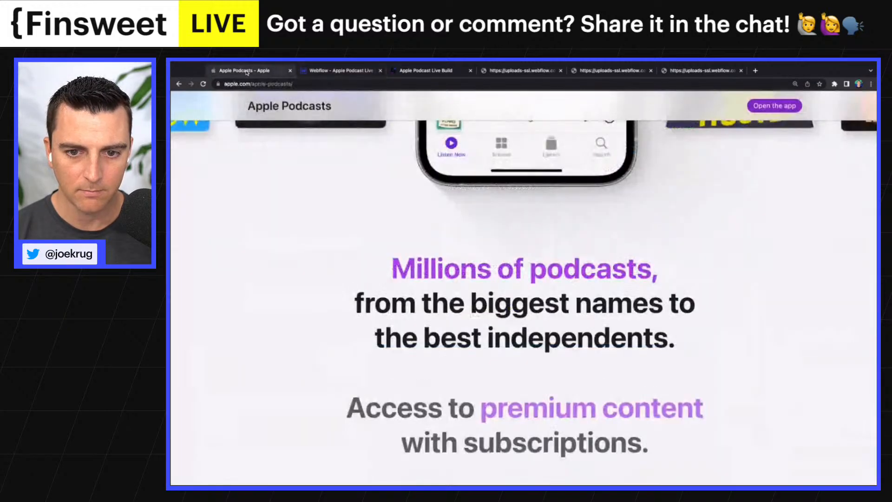
{"action": "scroll", "coordinate": [447, 214], "scroll_direction": "down", "scroll_amount": 10}
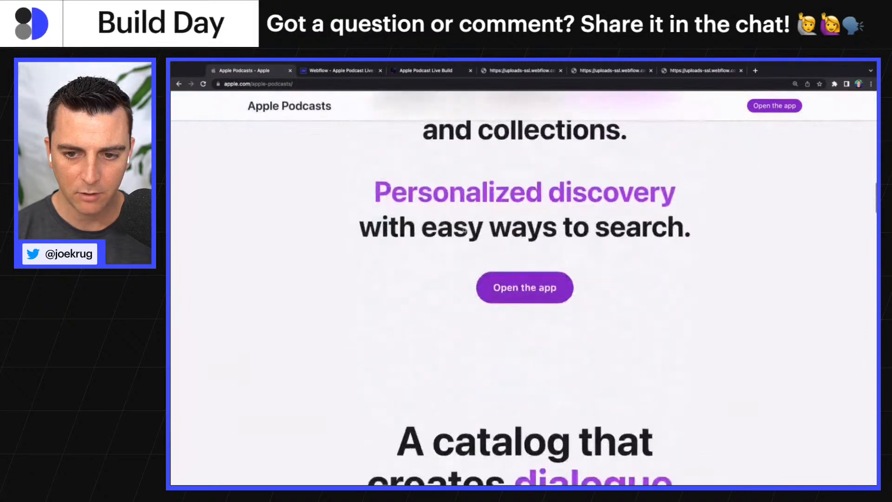
{"action": "left_click", "coordinate": [335, 71]}
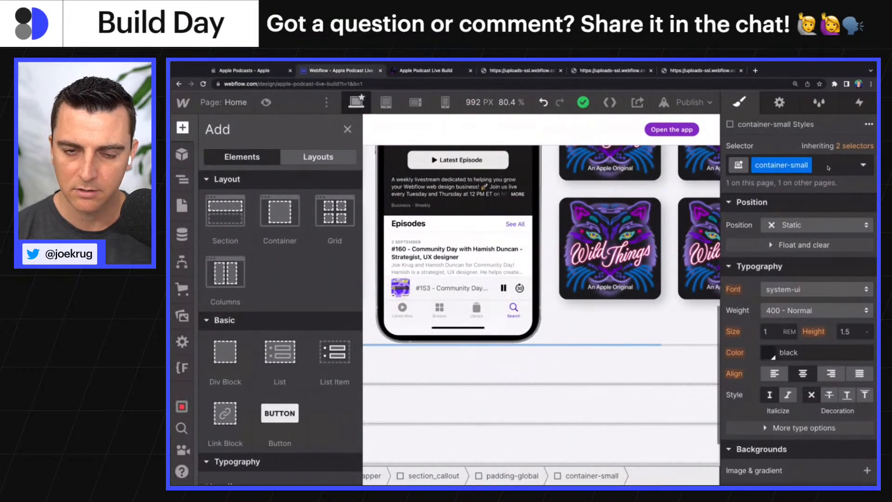
{"action": "left_click", "coordinate": [225, 352]}
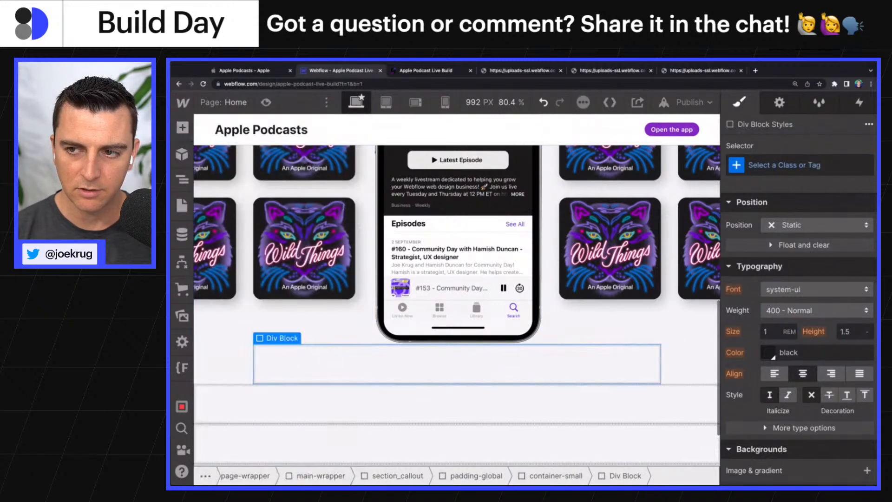
{"action": "left_click", "coordinate": [802, 165]}
{"action": "type", "text": "section"}
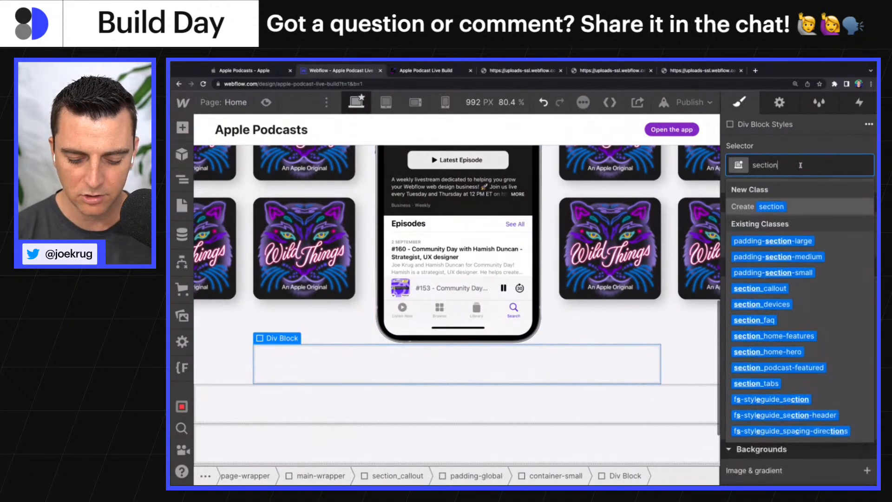
{"action": "type", "text": "paddi"}
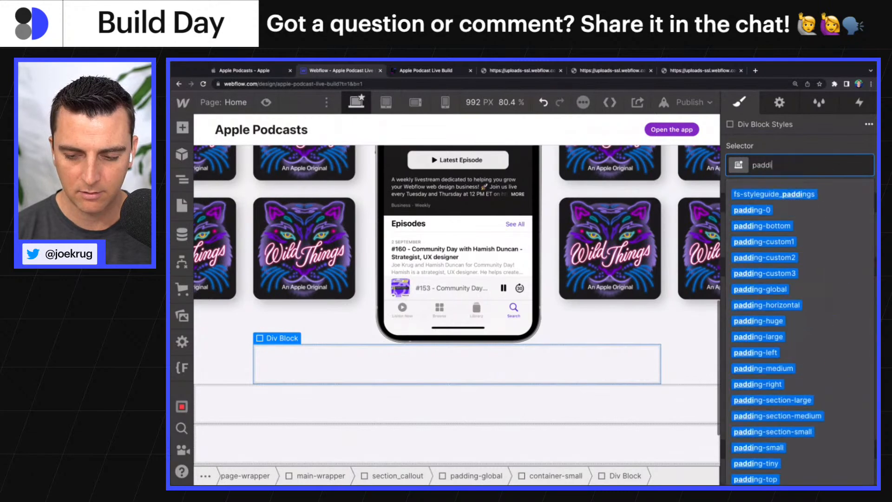
{"action": "type", "text": "npadding-sec"}
{"action": "key", "text": "Down"}
{"action": "key", "text": "Return"}
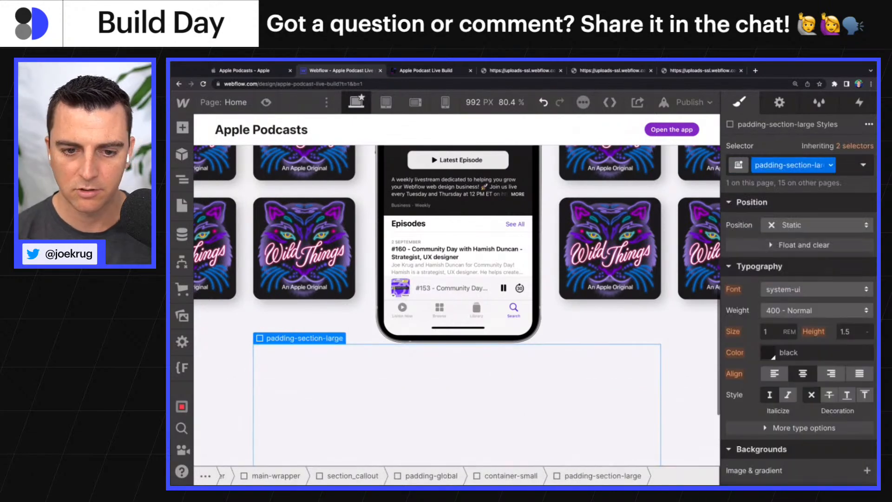
Nest a div block inside the callout's padding-section-large and give it a new class named callout_component
{"action": "scroll", "coordinate": [465, 372], "scroll_direction": "down", "scroll_amount": 3}
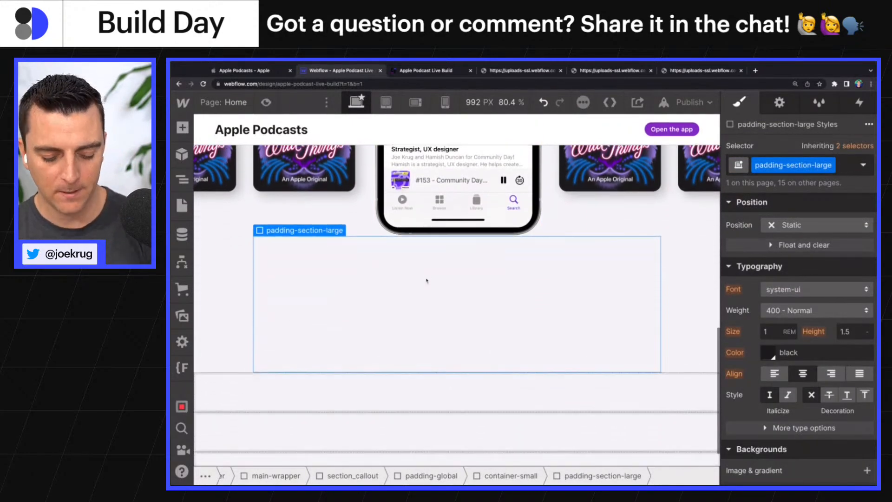
{"action": "key", "text": "a"}
{"action": "scroll", "coordinate": [225, 347], "scroll_direction": "down", "scroll_amount": 1}
{"action": "left_click", "coordinate": [225, 346]}
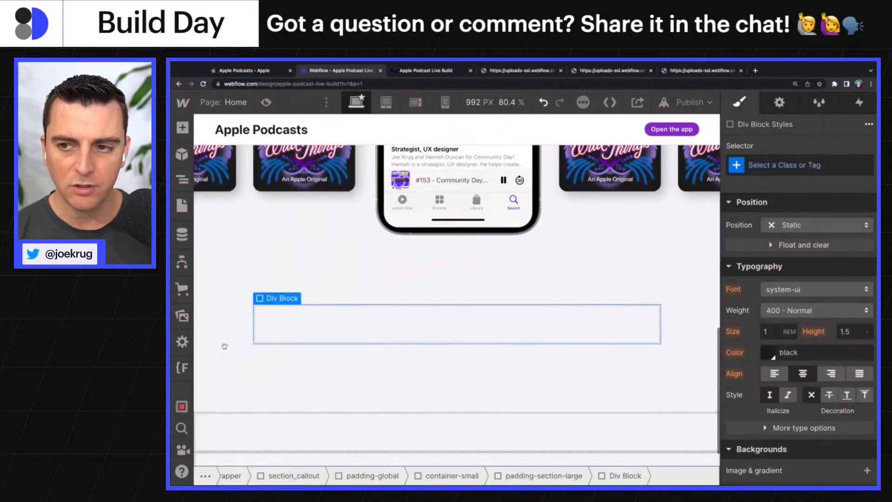
{"action": "left_click", "coordinate": [814, 166]}
{"action": "type", "text": "callout_component"}
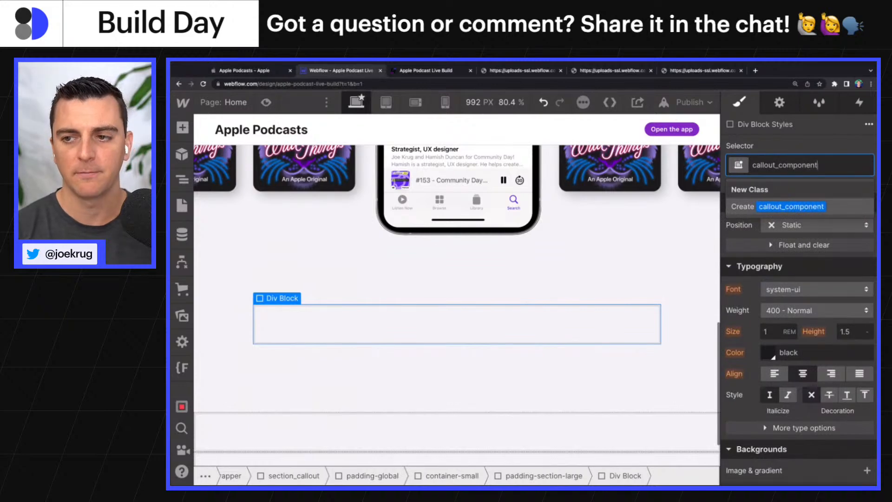
{"action": "key", "text": "Return"}
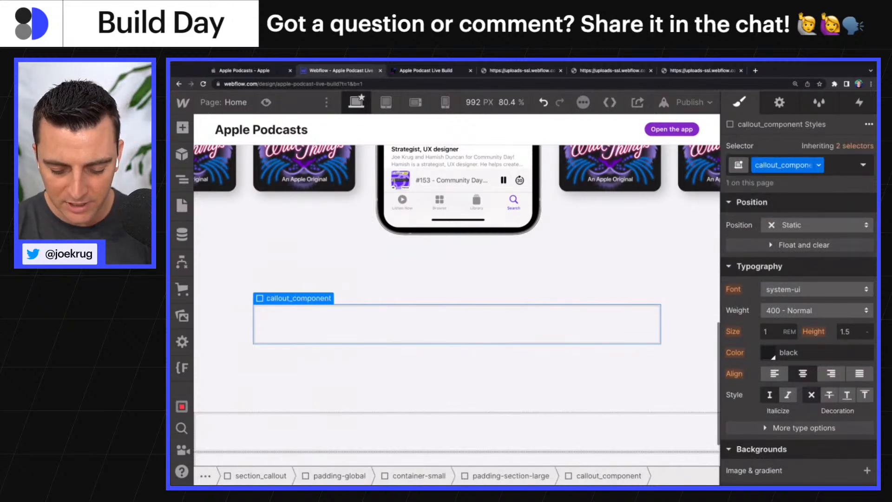
Switch to the Apple Podcasts page and examine the stacked callout headings and the spacing between them
{"action": "left_click", "coordinate": [262, 69]}
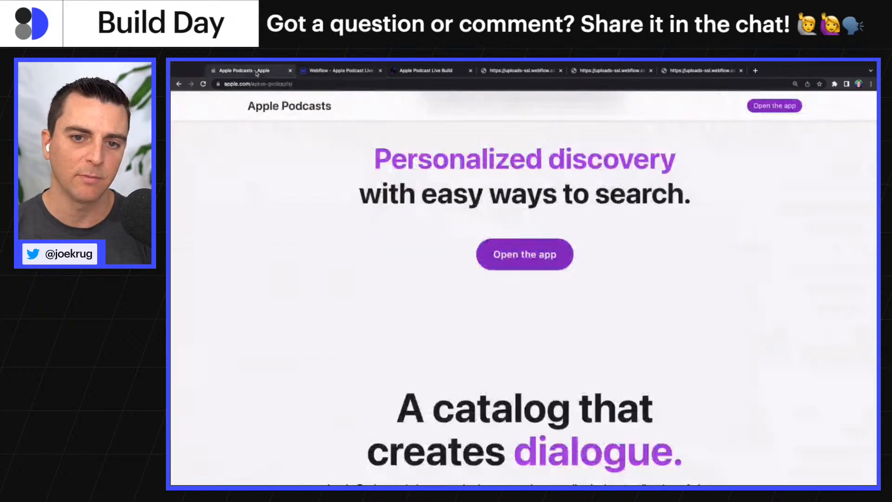
{"action": "scroll", "coordinate": [423, 289], "scroll_direction": "up", "scroll_amount": 5}
{"action": "scroll", "coordinate": [423, 289], "scroll_direction": "up", "scroll_amount": 5}
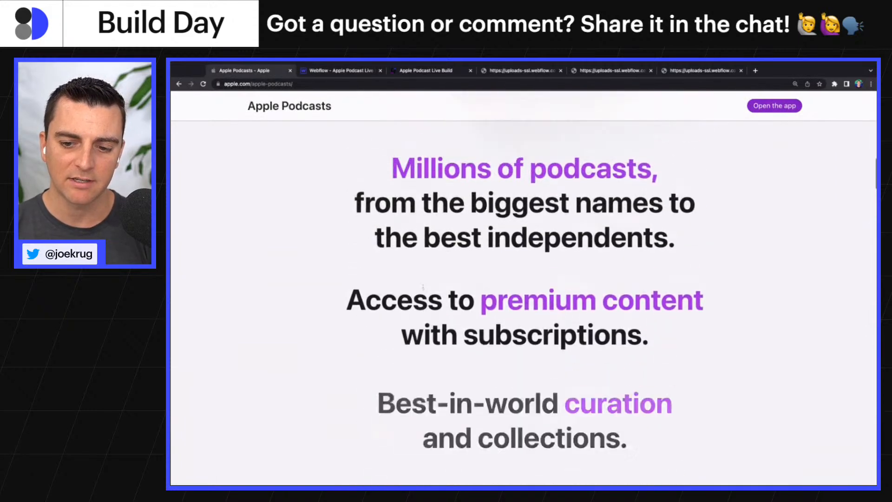
{"action": "scroll", "coordinate": [524, 279], "scroll_direction": "down", "scroll_amount": 3}
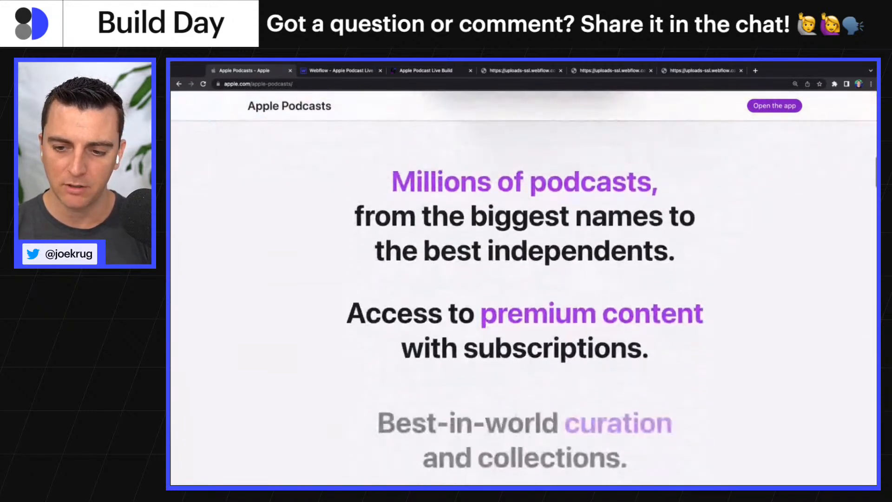
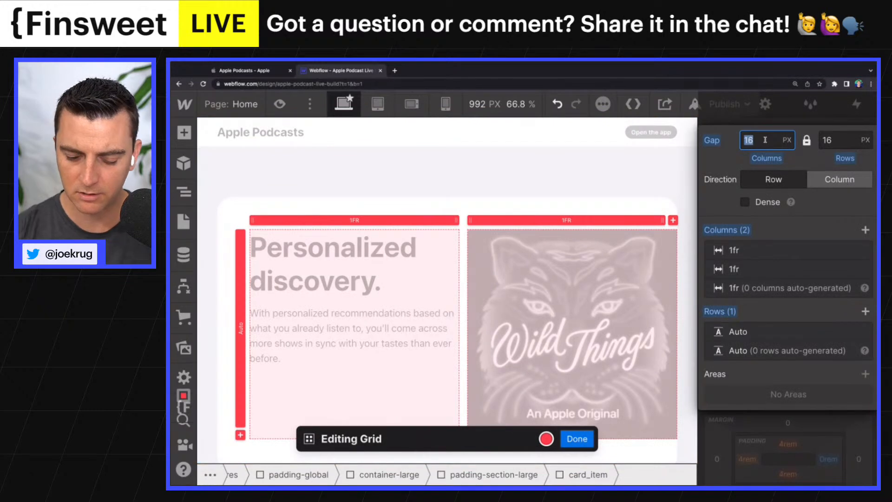
Set the card_item grid's column and row gaps to 4 rem and finish editing the grid
{"action": "type", "text": "2"}
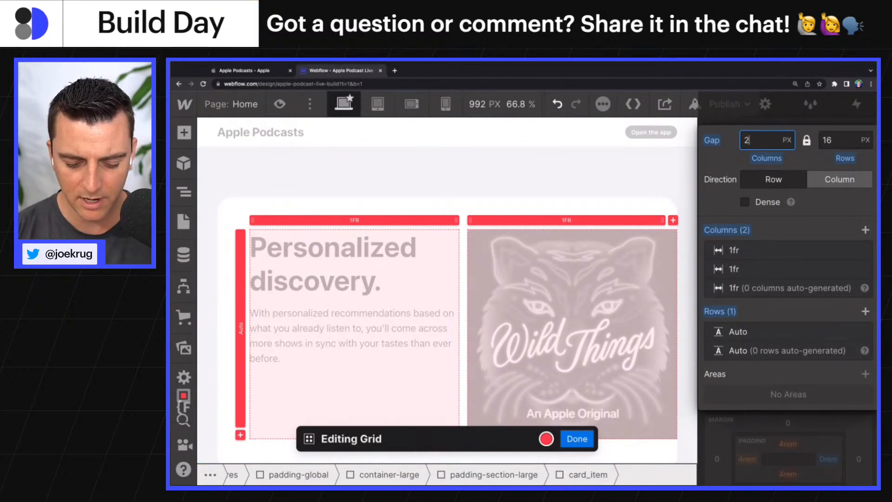
{"action": "type", "text": "rem"}
{"action": "key", "text": "Return"}
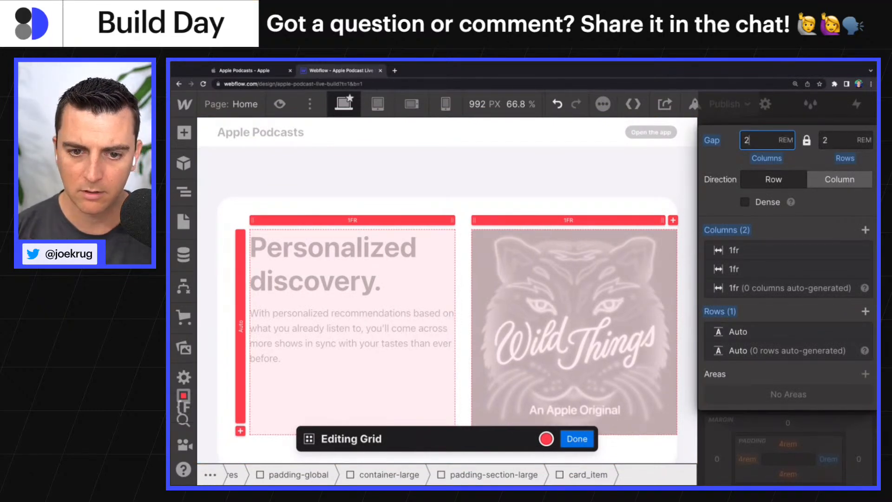
{"action": "key", "text": "BackSpace"}
{"action": "type", "text": "4"}
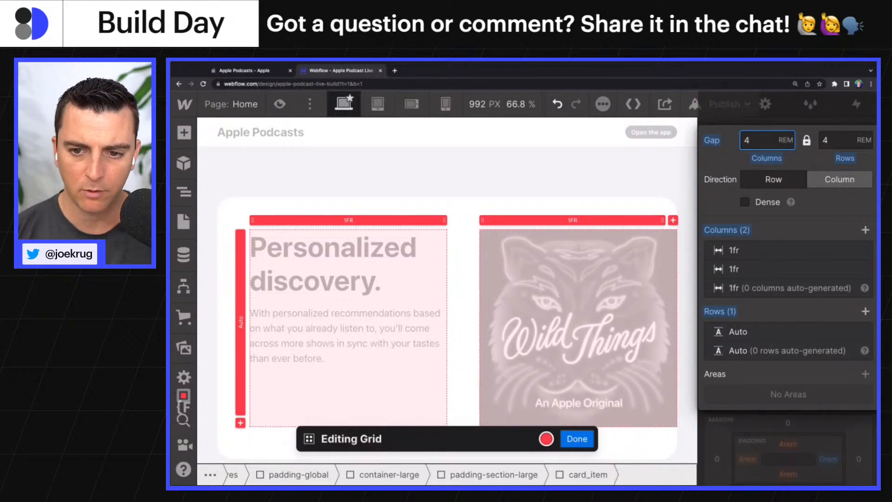
{"action": "left_click", "coordinate": [572, 438]}
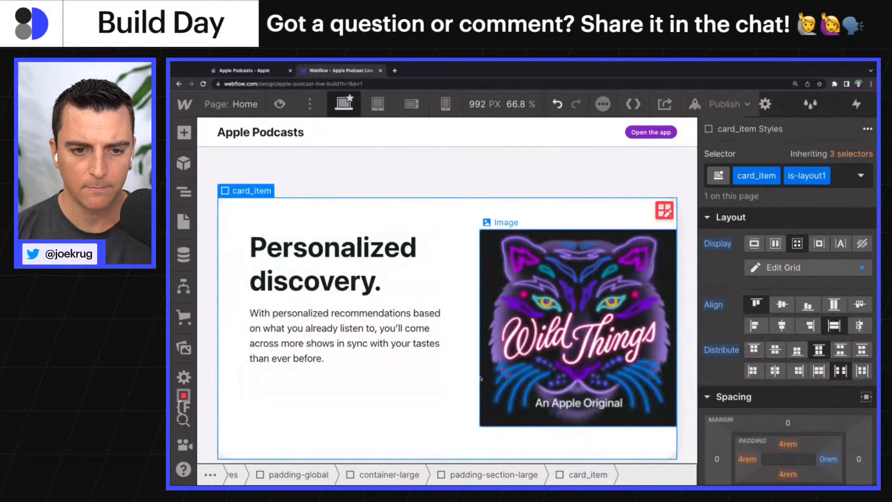
Check the Personalized discovery card's padding on the Apple Podcasts page, and set the base card_item class's padding to 6 rem on all sides in Webflow
{"action": "scroll", "coordinate": [478, 358], "scroll_direction": "up", "scroll_amount": 1}
{"action": "left_click", "coordinate": [246, 74]}
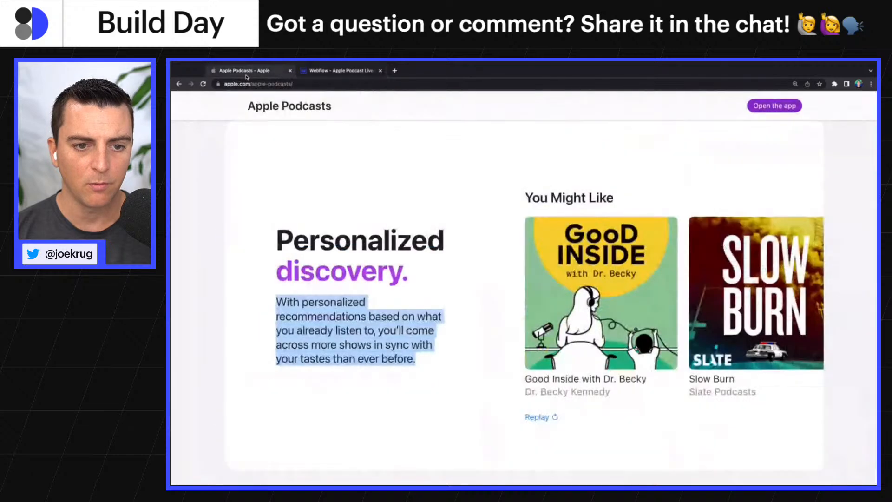
{"action": "scroll", "coordinate": [475, 267], "scroll_direction": "up", "scroll_amount": 2}
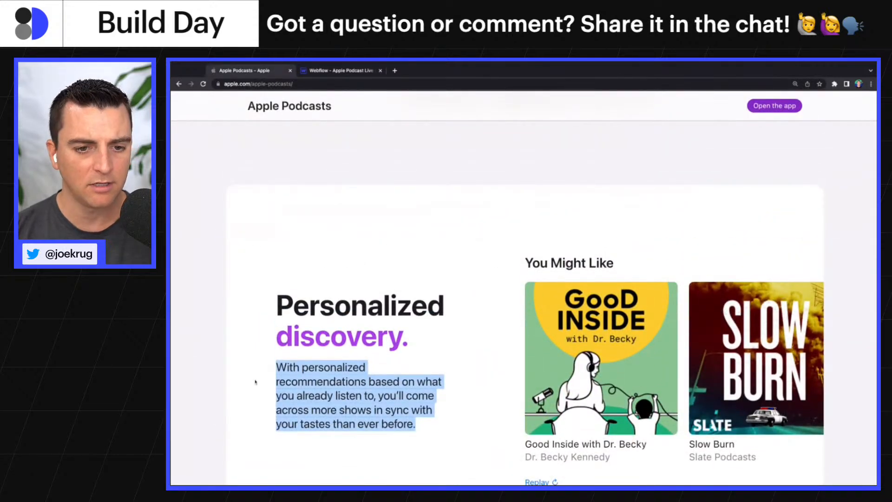
{"action": "scroll", "coordinate": [255, 382], "scroll_direction": "down", "scroll_amount": 2}
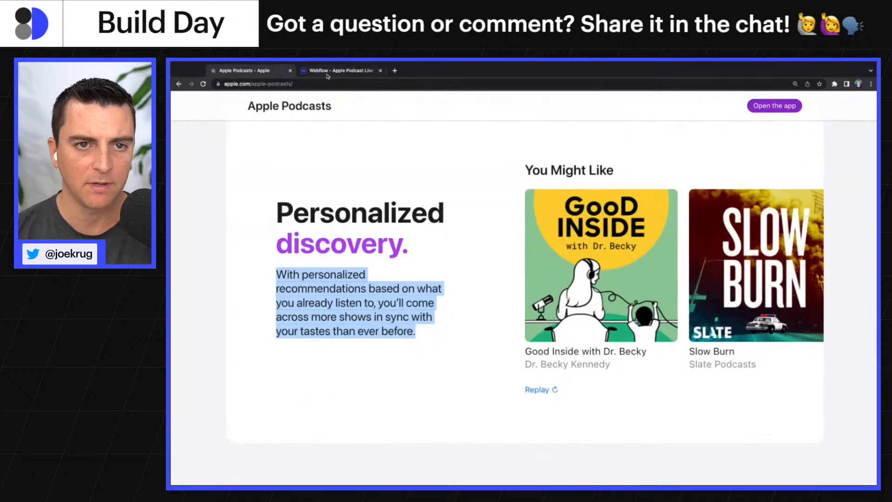
{"action": "left_click", "coordinate": [327, 72]}
{"action": "scroll", "coordinate": [809, 269], "scroll_direction": "down", "scroll_amount": 1}
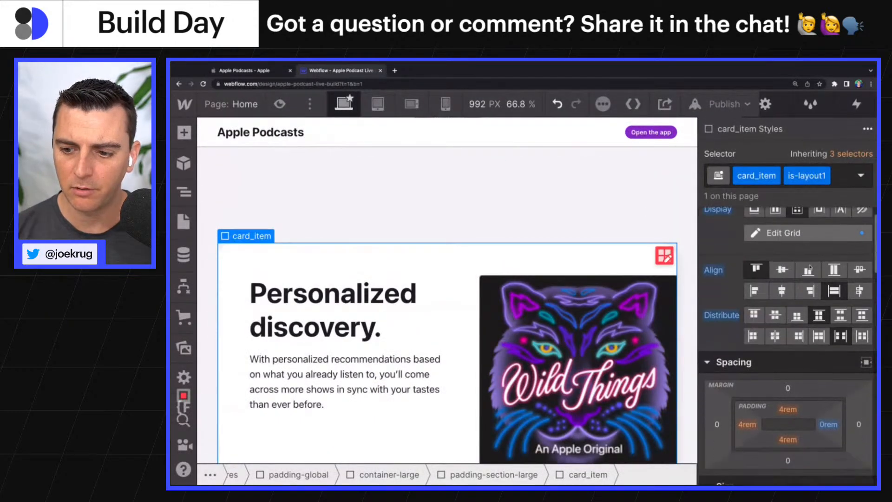
{"action": "scroll", "coordinate": [809, 268], "scroll_direction": "down", "scroll_amount": 1}
{"action": "left_click", "coordinate": [851, 154]}
{"action": "left_click", "coordinate": [803, 270]}
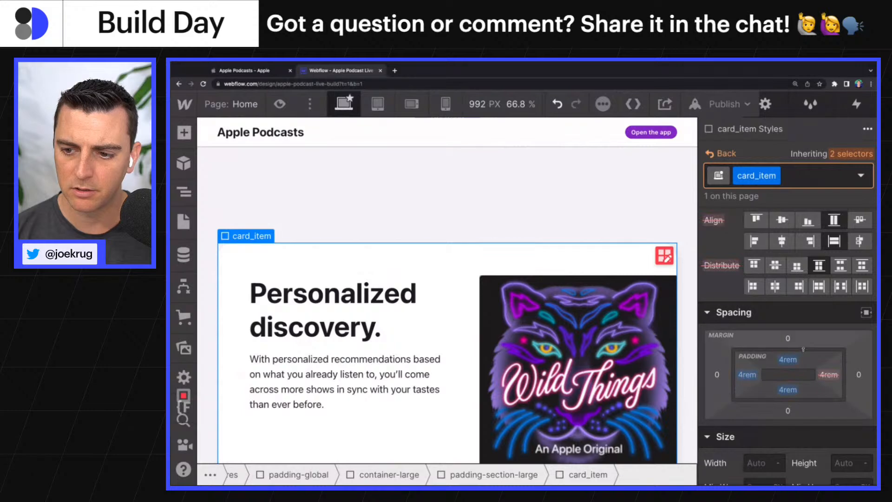
{"action": "left_click_drag", "start_coordinate": [792, 359], "coordinate": [793, 336]}
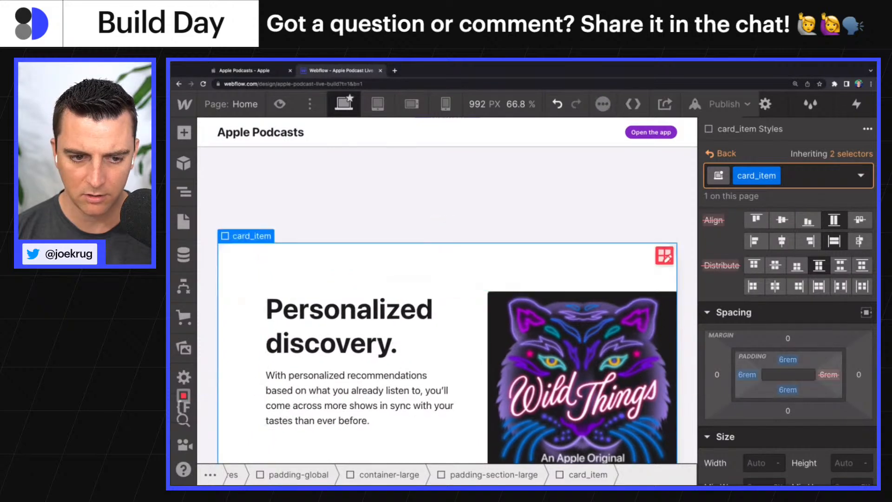
{"action": "left_click", "coordinate": [563, 229]}
{"action": "left_click", "coordinate": [460, 330]}
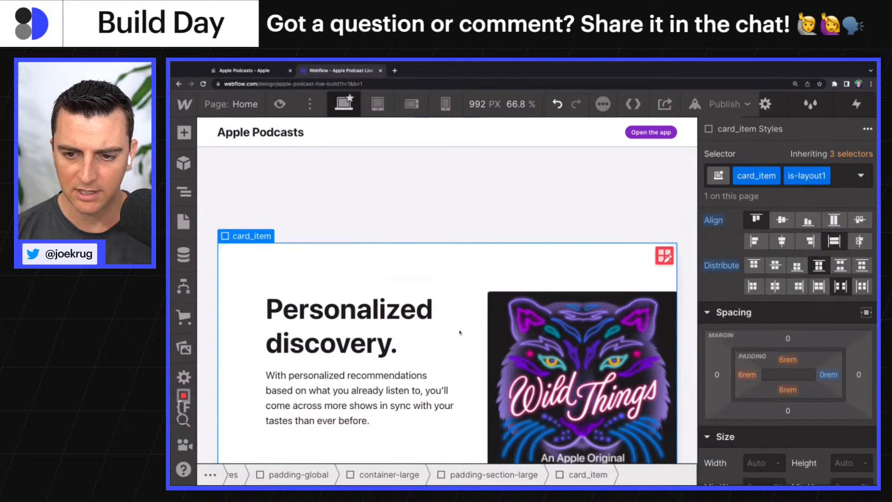
Reduce the browser zoom and examine the Personalized discovery card's layout on a wider desktop canvas
{"action": "scroll", "coordinate": [460, 332], "scroll_direction": "down", "scroll_amount": 3}
{"action": "scroll", "coordinate": [460, 332], "scroll_direction": "up", "scroll_amount": 1}
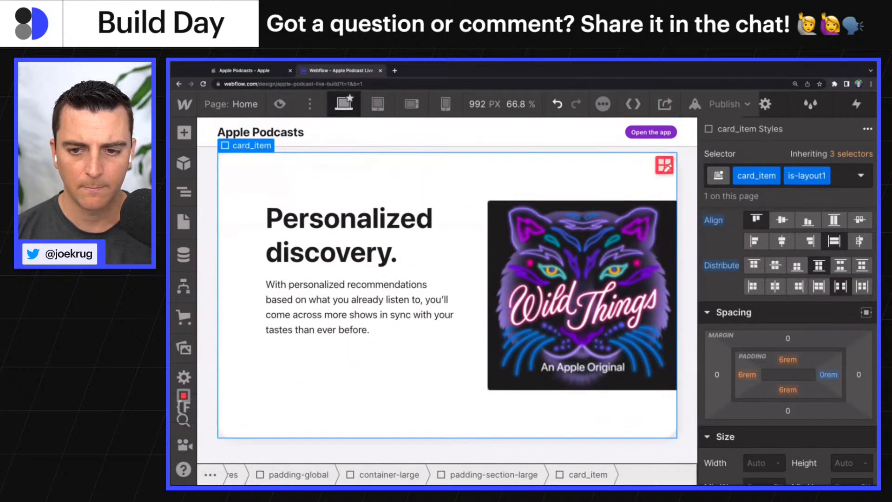
{"action": "scroll", "coordinate": [460, 332], "scroll_direction": "up", "scroll_amount": 1}
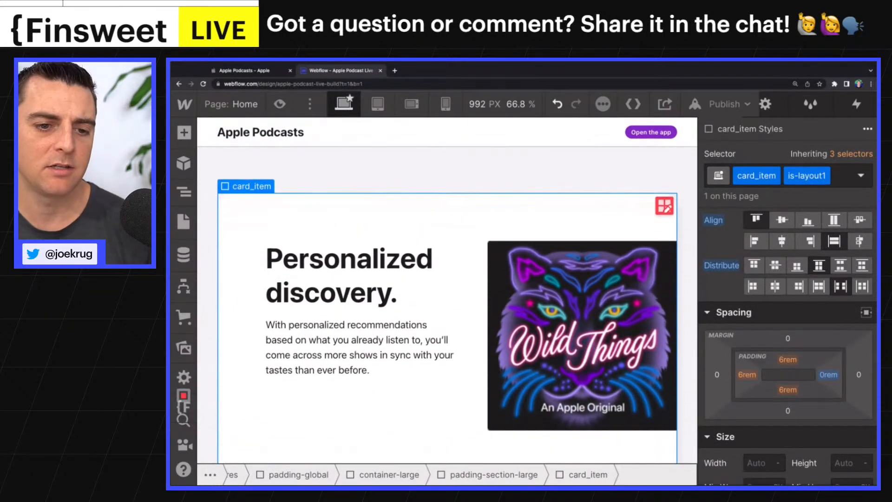
{"action": "key", "text": "super+minus"}
{"action": "key", "text": "super+minus"}
{"action": "key", "text": "super+minus"}
{"action": "key", "text": "super+minus"}
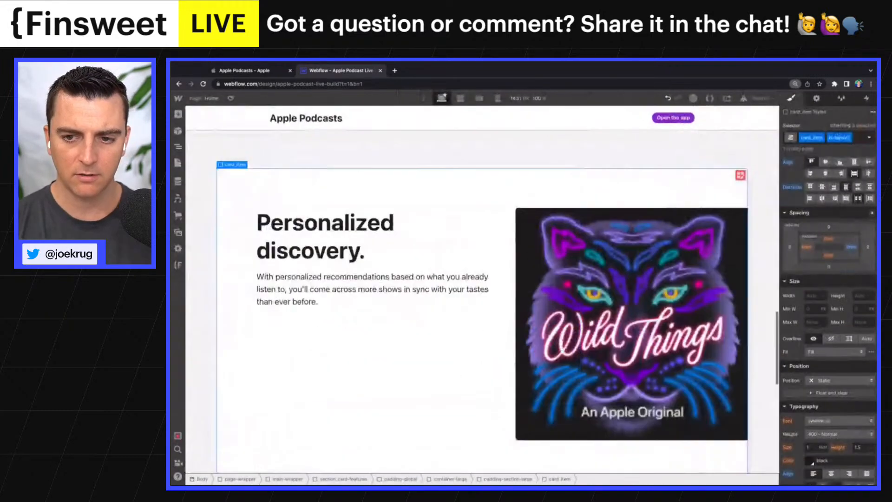
{"action": "scroll", "coordinate": [445, 302], "scroll_direction": "down", "scroll_amount": 1}
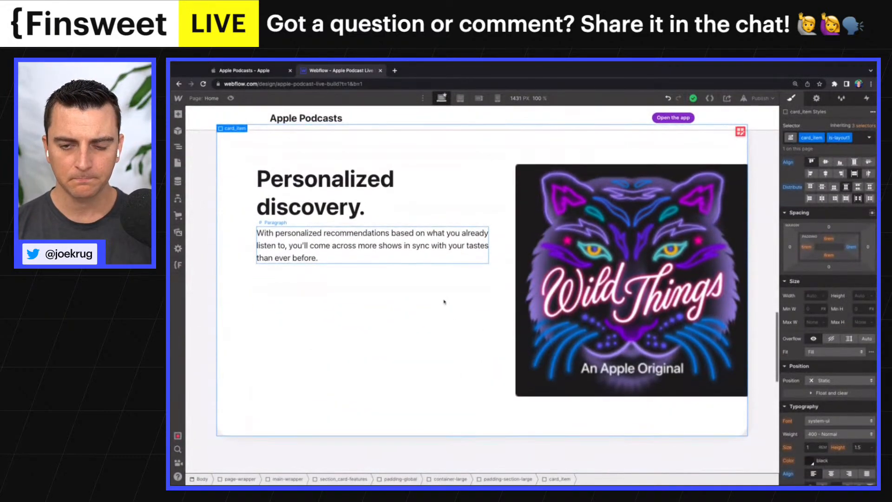
Try the max-width-xsmall class on the Wild Things image in the Personalized discovery card, and undo it
{"action": "left_click", "coordinate": [589, 277]}
{"action": "scroll", "coordinate": [418, 269], "scroll_direction": "up", "scroll_amount": 1}
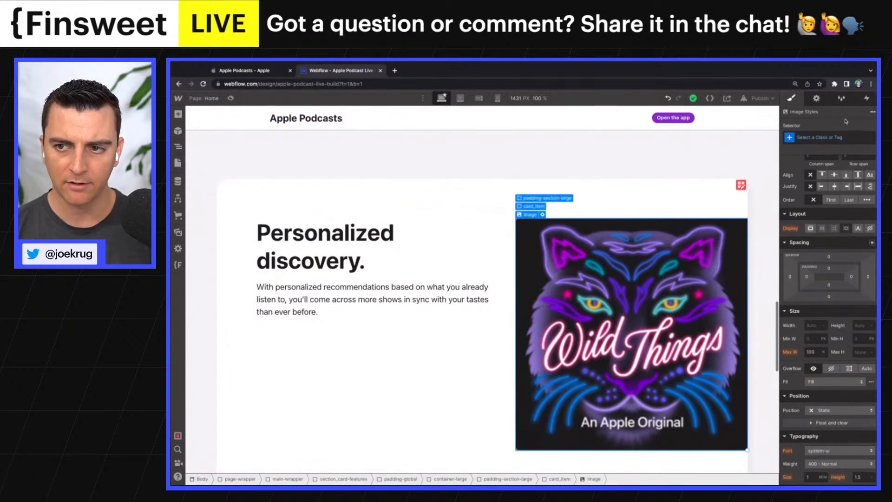
{"action": "left_click", "coordinate": [831, 137]}
{"action": "type", "text": "max-w"}
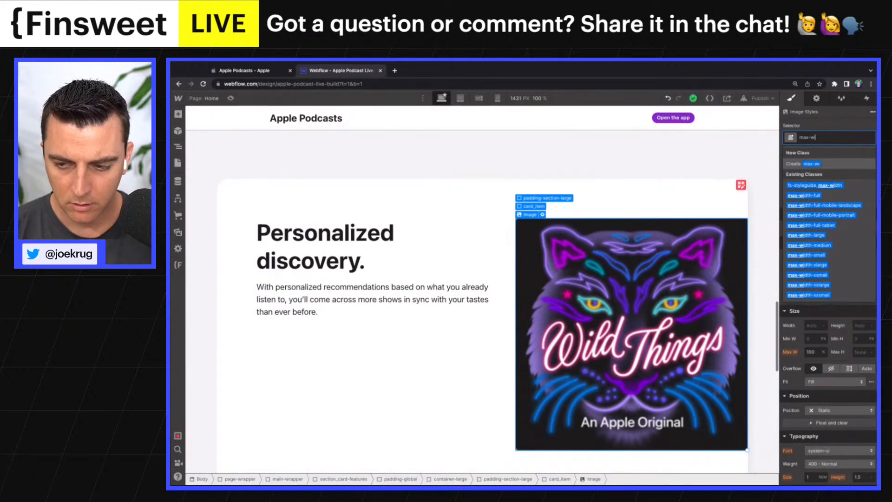
{"action": "type", "text": "idth"}
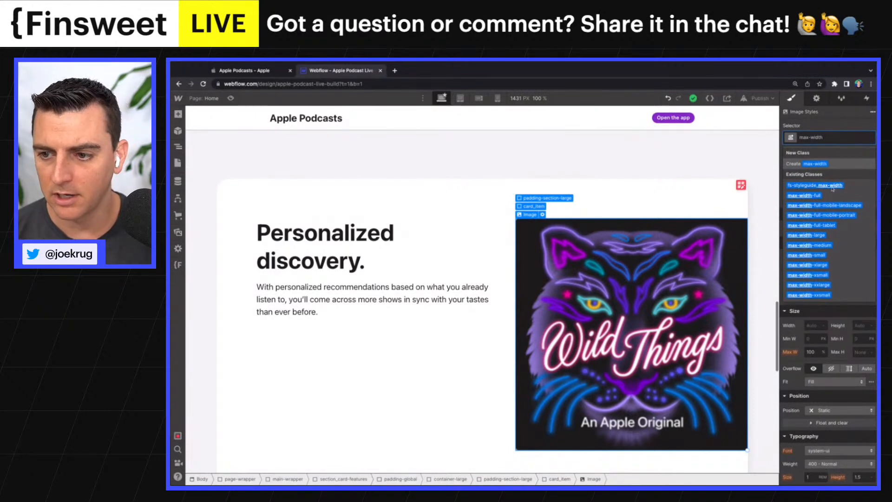
{"action": "left_click", "coordinate": [800, 276]}
{"action": "key", "text": "ctrl+z"}
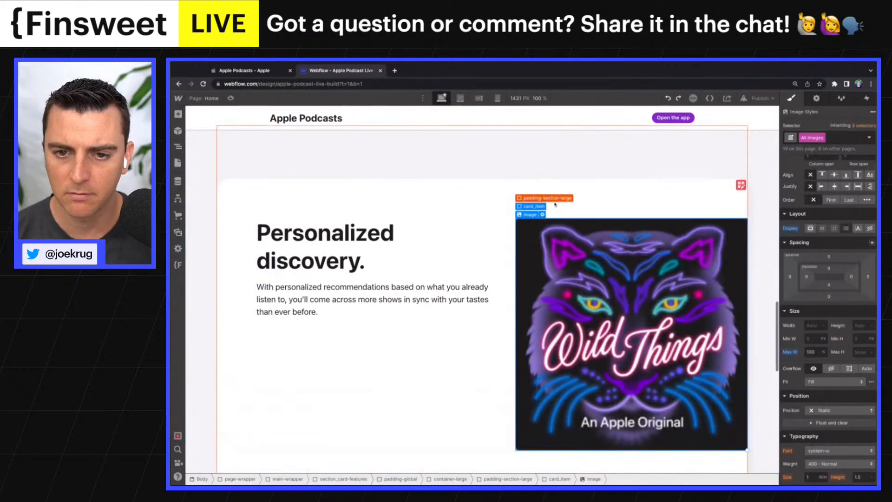
Examine the card_item layout on a wider canvas and compare it with the Personalized discovery card on the Apple Podcasts page
{"action": "left_click", "coordinate": [501, 233]}
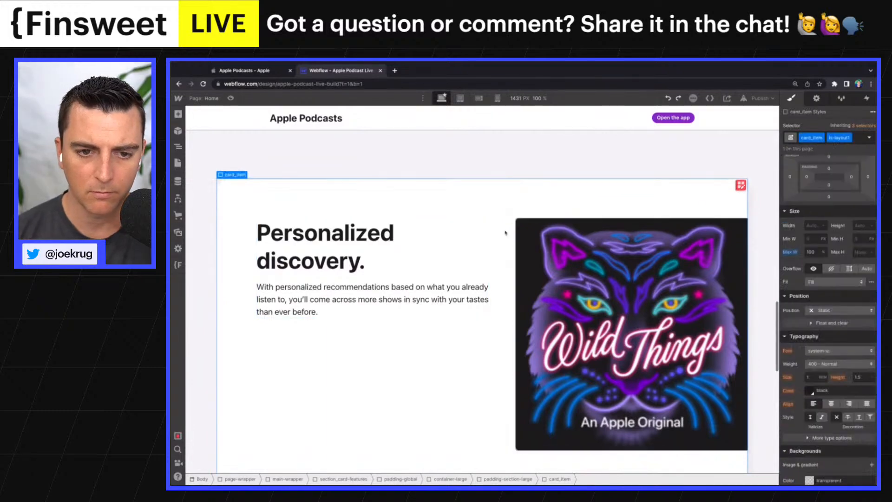
{"action": "scroll", "coordinate": [506, 232], "scroll_direction": "down", "scroll_amount": 1}
{"action": "key", "text": "ctrl+minus"}
{"action": "key", "text": "ctrl+minus"}
{"action": "key", "text": "ctrl+minus"}
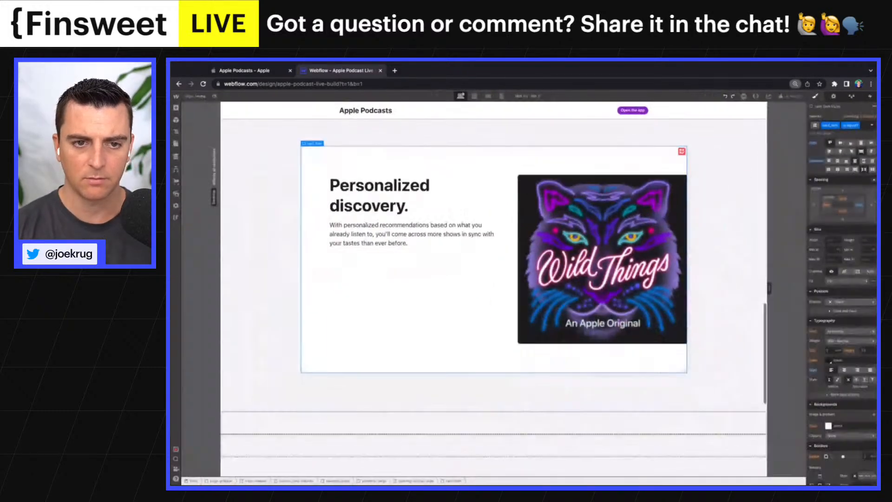
{"action": "left_click", "coordinate": [227, 71]}
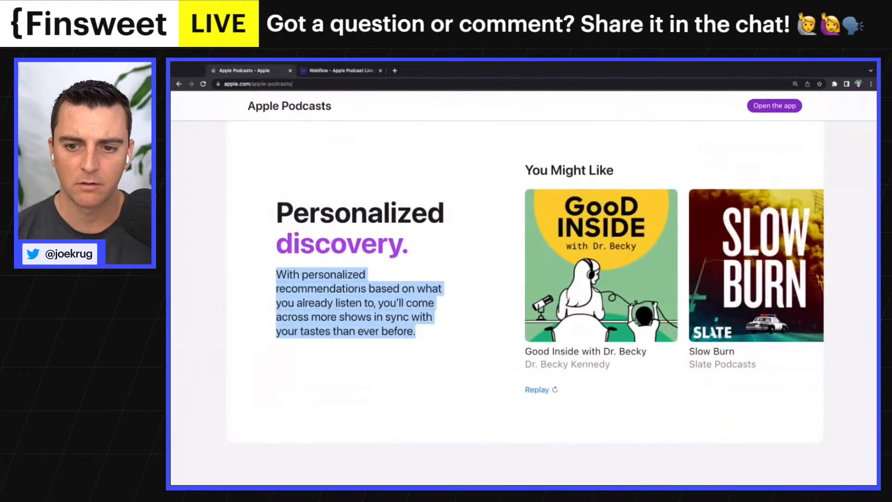
{"action": "scroll", "coordinate": [359, 287], "scroll_direction": "up", "scroll_amount": 1}
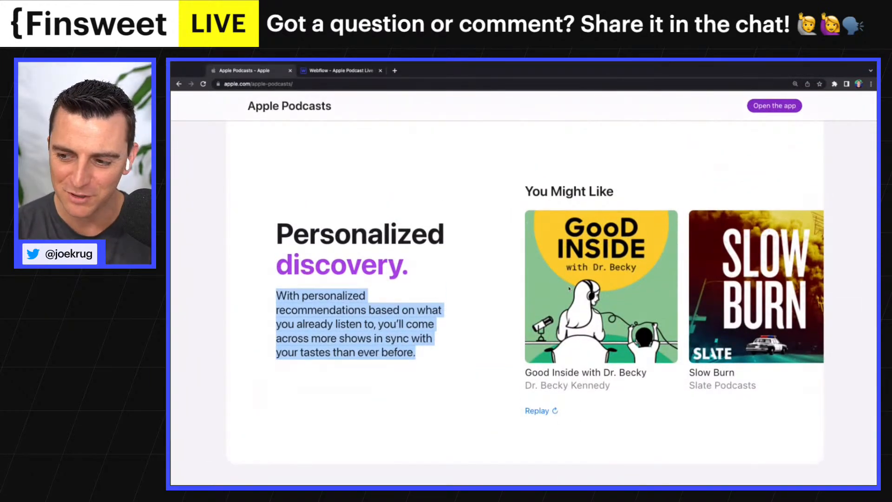
{"action": "left_click", "coordinate": [354, 72]}
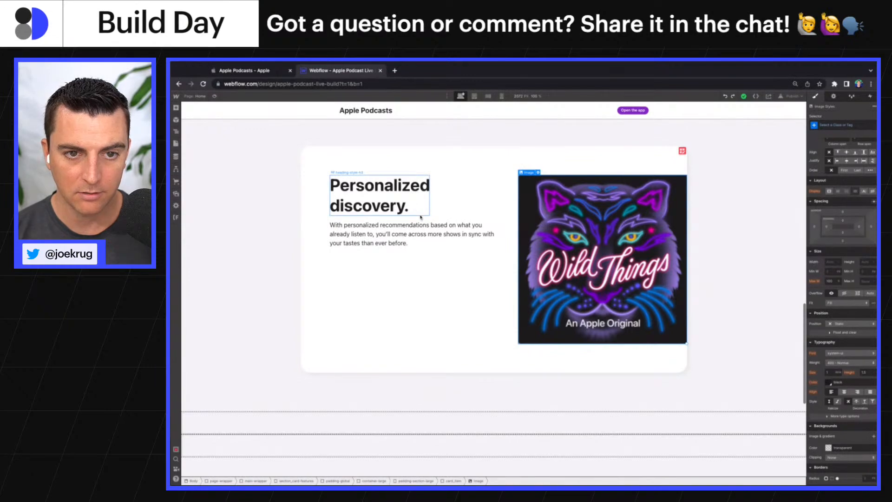
Add a div block inside card_item in Webflow and give it the new class card_graphics-row
{"action": "key", "text": "super+plus"}
{"action": "key", "text": "super+plus"}
{"action": "key", "text": "super+plus"}
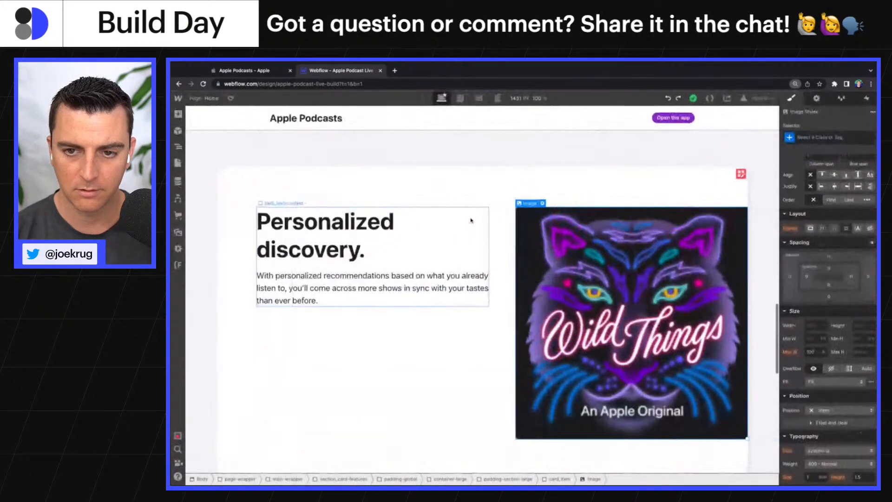
{"action": "left_click", "coordinate": [178, 114]}
{"action": "left_click", "coordinate": [205, 255]}
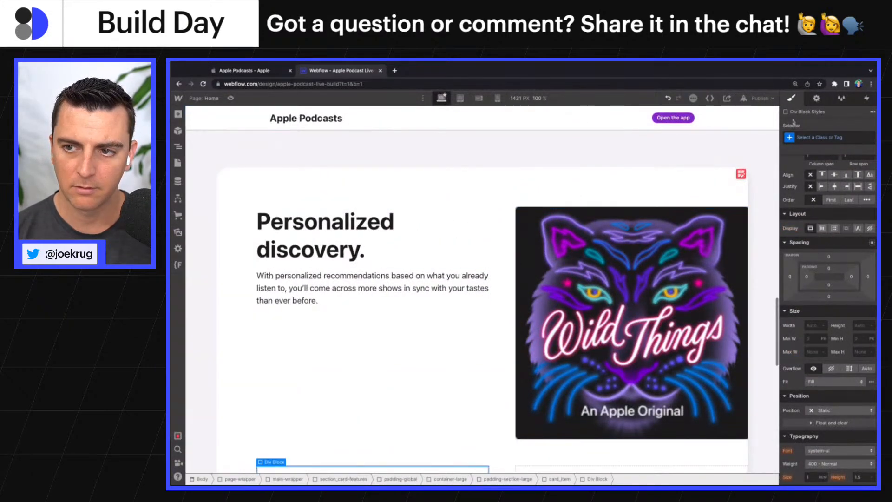
{"action": "left_click", "coordinate": [822, 138]}
{"action": "type", "text": "card_graphics-row"}
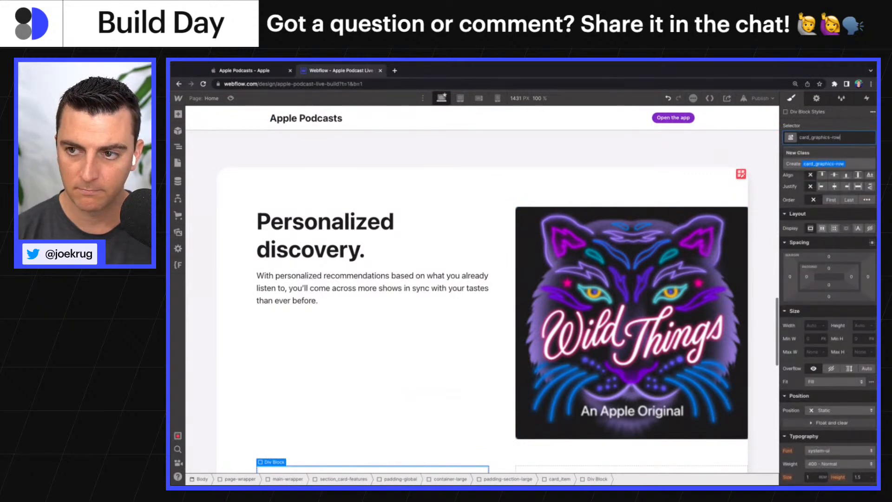
{"action": "key", "text": "Return"}
Make card_graphics-row a grid with two columns, one row and 2 rem gaps, and finish editing the grid
{"action": "left_click", "coordinate": [835, 229]}
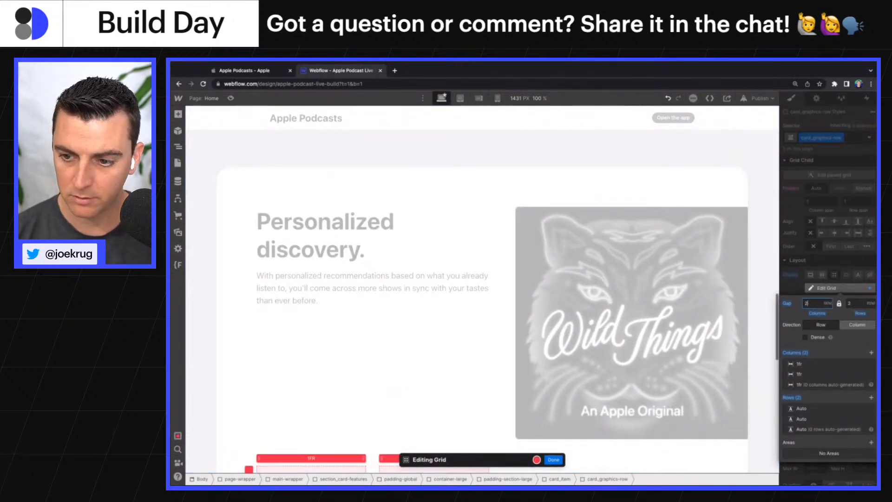
{"action": "key", "text": "ctrl+plus"}
{"action": "key", "text": "ctrl+plus"}
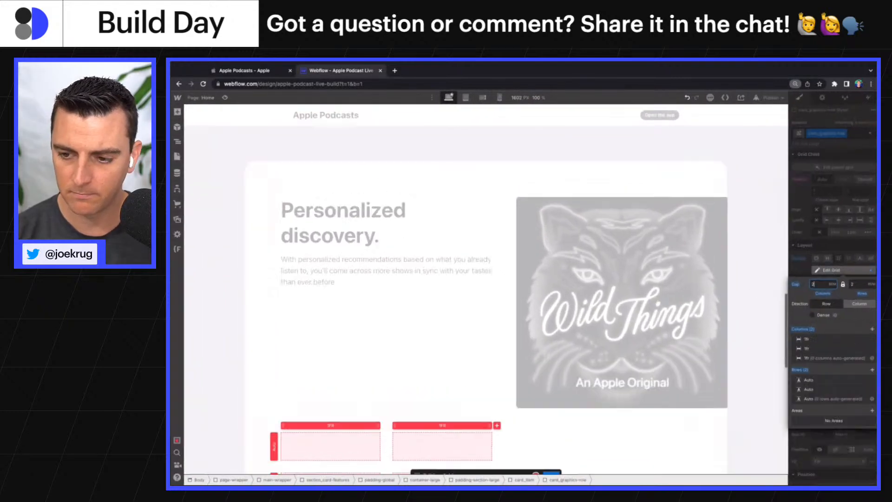
{"action": "scroll", "coordinate": [860, 437], "scroll_direction": "down", "scroll_amount": 1}
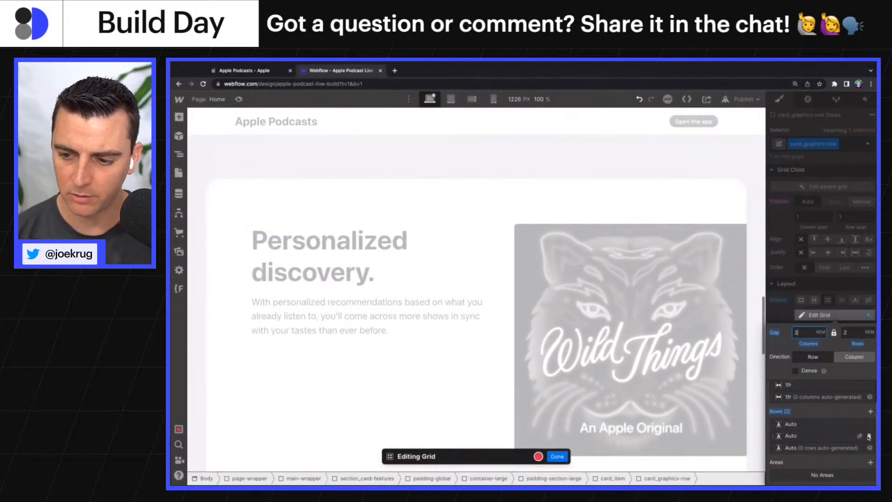
{"action": "left_click", "coordinate": [869, 437]}
{"action": "left_click", "coordinate": [558, 457]}
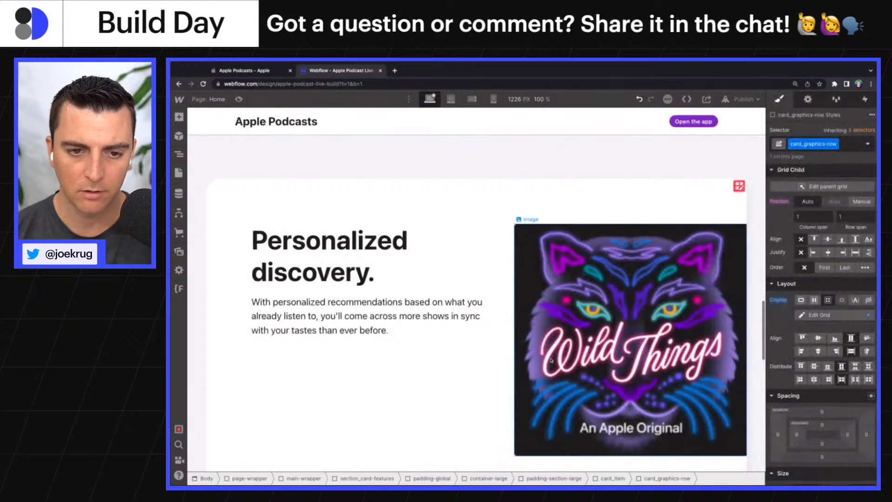
Move the Wild Things image into card_graphics-row and duplicate it to fill the second column
{"action": "left_click", "coordinate": [179, 154]}
{"action": "left_click", "coordinate": [551, 355]}
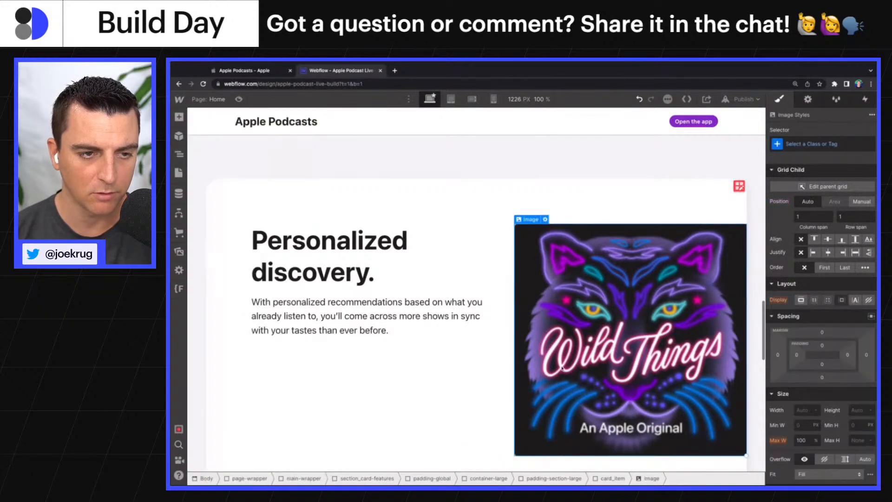
{"action": "left_click", "coordinate": [179, 153]}
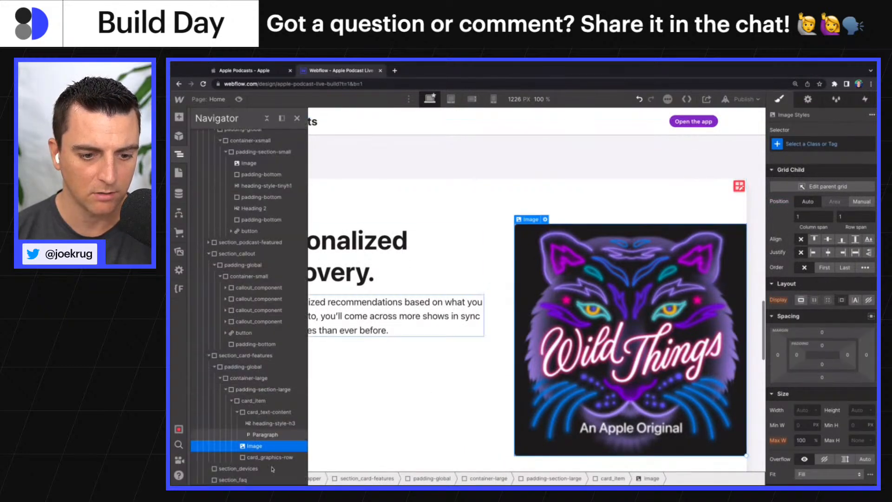
{"action": "left_click_drag", "start_coordinate": [257, 445], "coordinate": [273, 455]}
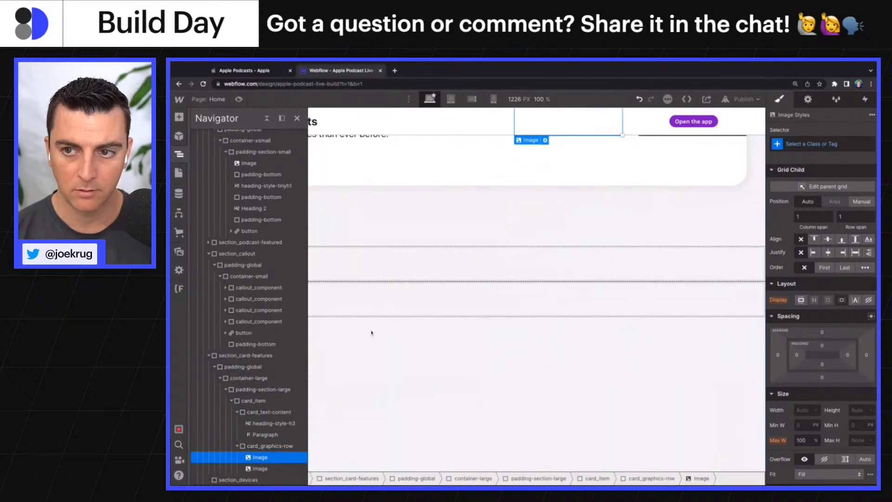
{"action": "left_click", "coordinate": [386, 264]}
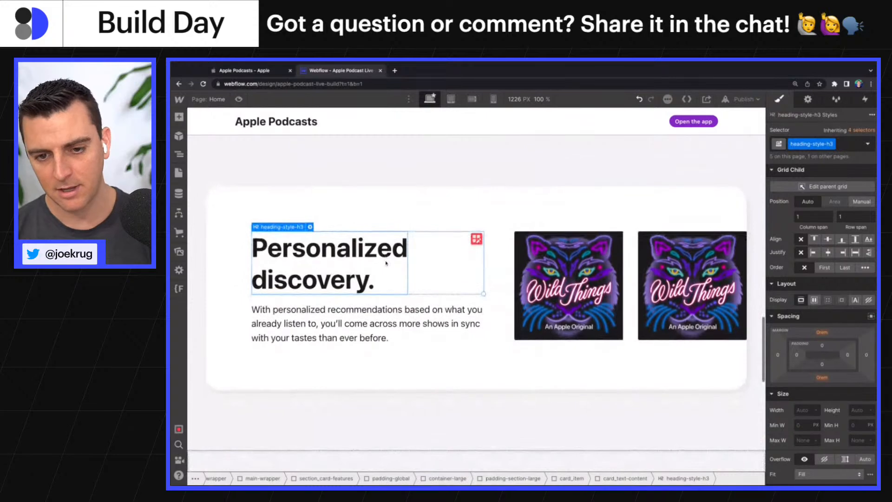
Examine the card_item layout at different canvas widths and check its grid settings
{"action": "left_click", "coordinate": [492, 200]}
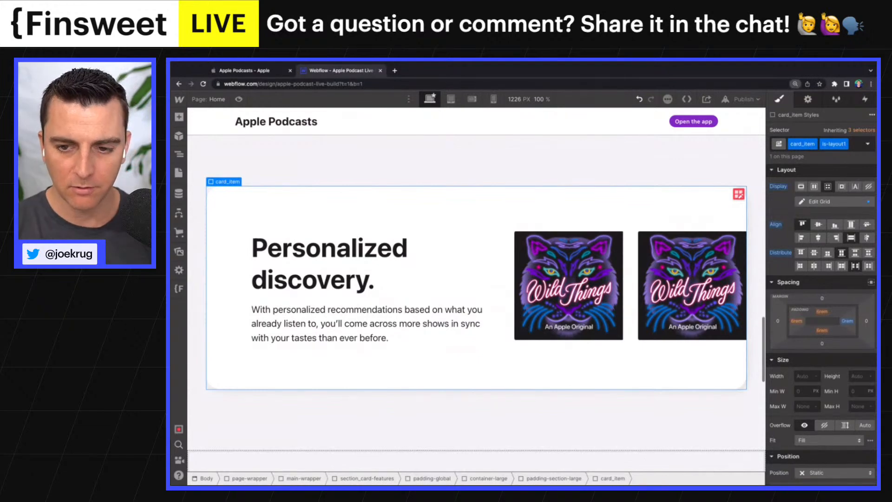
{"action": "key", "text": "ctrl+minus"}
{"action": "key", "text": "ctrl+0"}
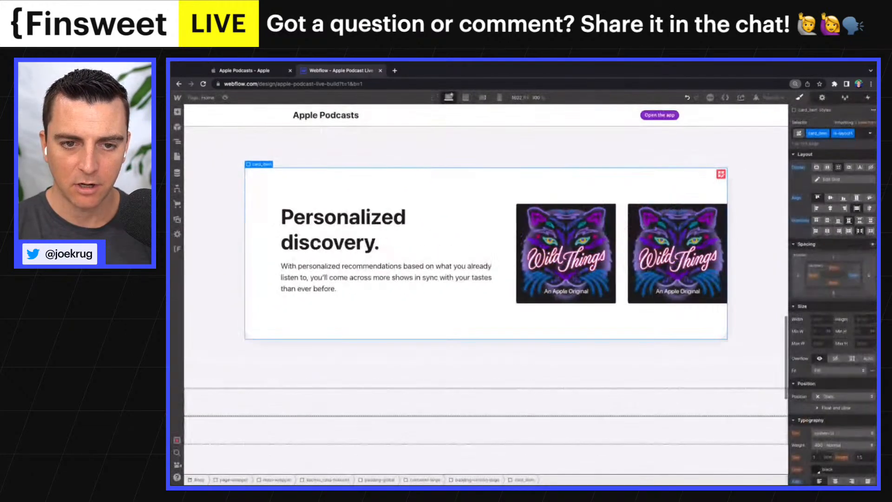
{"action": "key", "text": "ctrl+minus"}
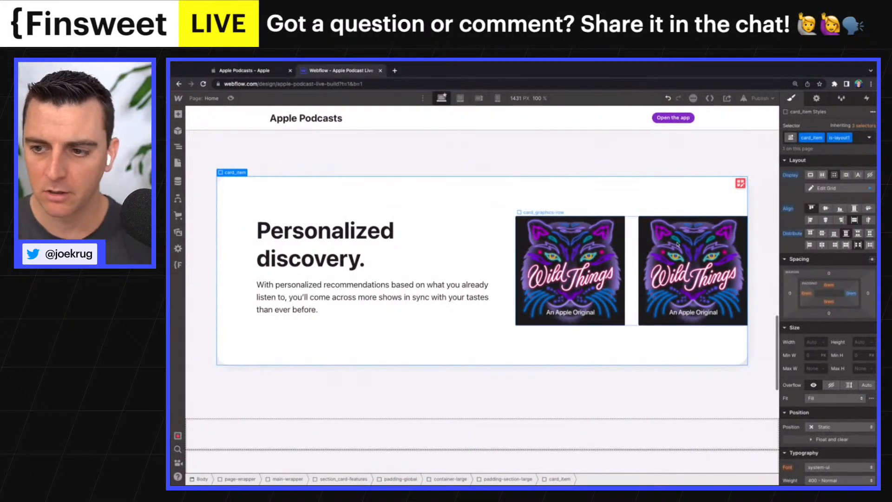
{"action": "left_click", "coordinate": [823, 189]}
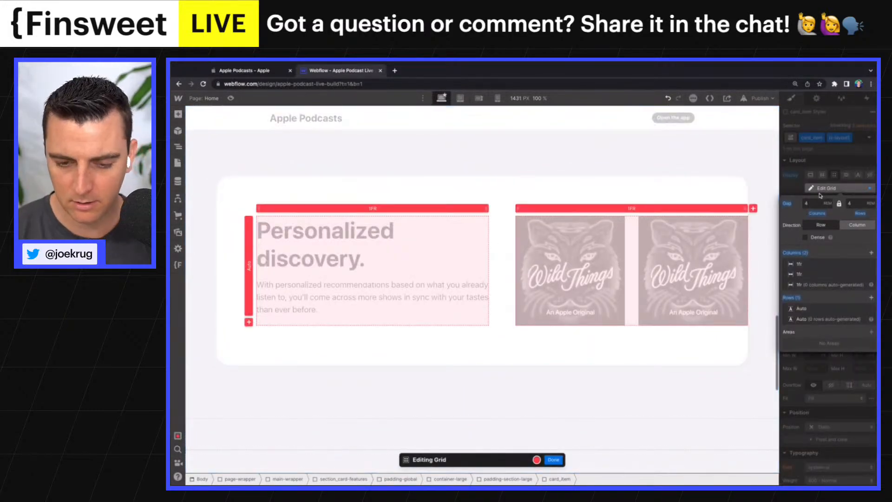
{"action": "key", "text": "ctrl+plus"}
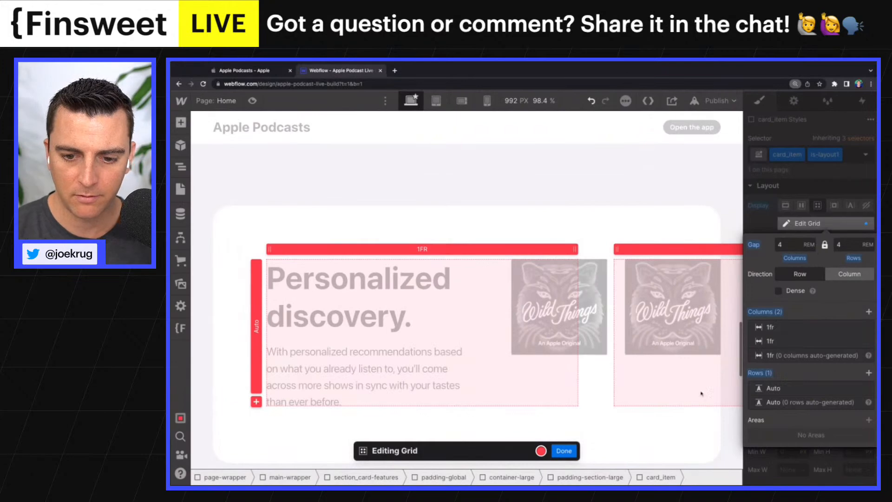
{"action": "left_click", "coordinate": [564, 451]}
Switch to the Apple Podcasts page and examine the feature cards from Personalized discovery down to the devices section
{"action": "left_click", "coordinate": [247, 71]}
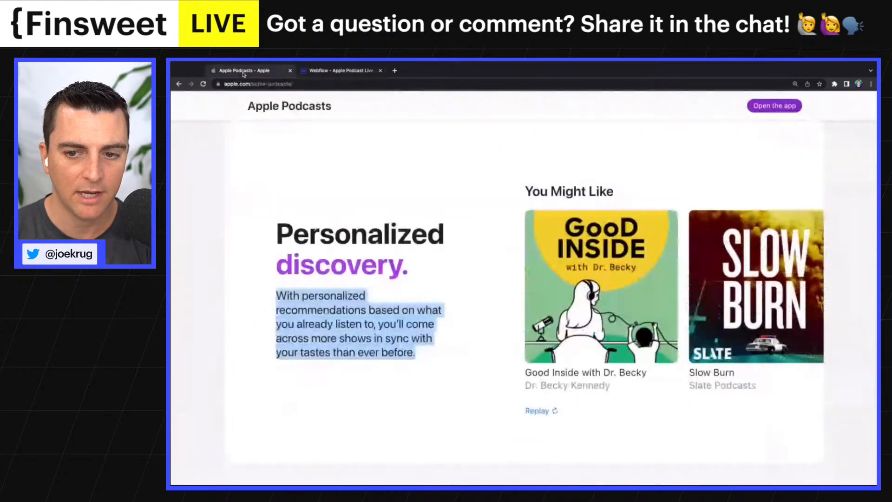
{"action": "scroll", "coordinate": [416, 261], "scroll_direction": "down", "scroll_amount": 5}
{"action": "scroll", "coordinate": [417, 263], "scroll_direction": "down", "scroll_amount": 5}
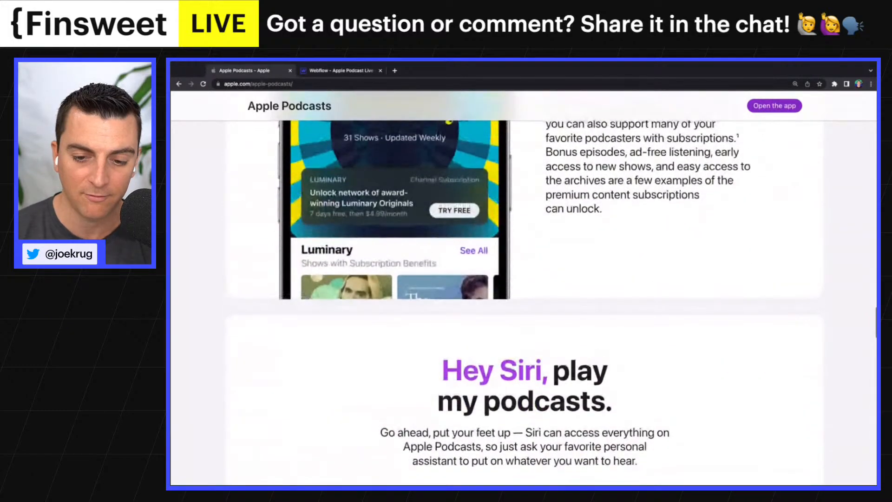
{"action": "scroll", "coordinate": [525, 288], "scroll_direction": "down", "scroll_amount": 10}
{"action": "scroll", "coordinate": [524, 288], "scroll_direction": "down", "scroll_amount": 10}
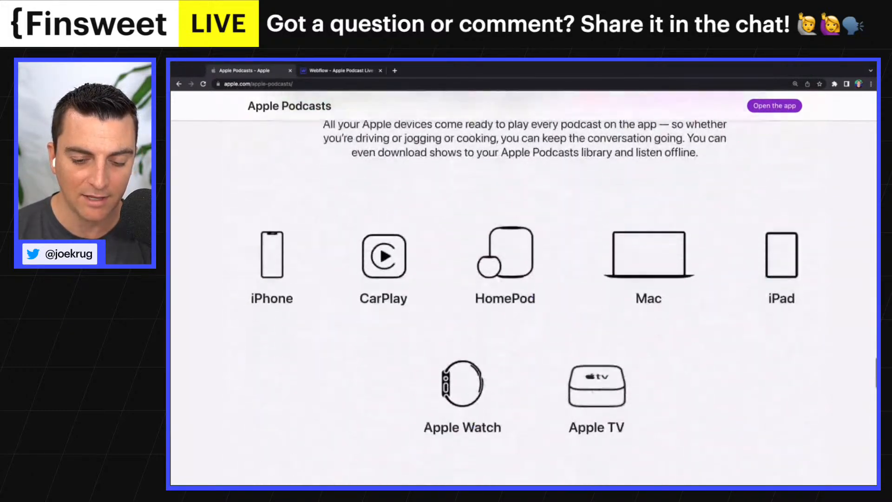
{"action": "scroll", "coordinate": [524, 288], "scroll_direction": "up", "scroll_amount": 8}
{"action": "scroll", "coordinate": [525, 288], "scroll_direction": "up", "scroll_amount": 8}
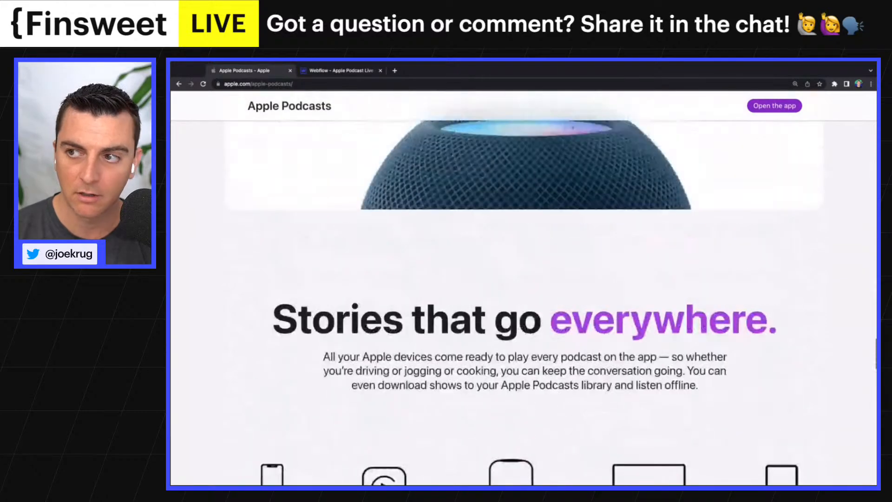
{"action": "scroll", "coordinate": [618, 174], "scroll_direction": "up", "scroll_amount": 6}
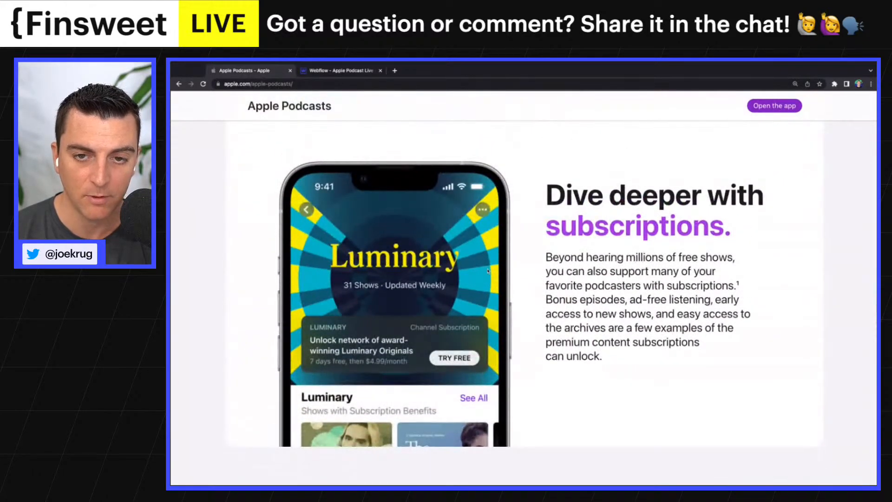
{"action": "scroll", "coordinate": [488, 271], "scroll_direction": "up", "scroll_amount": 6}
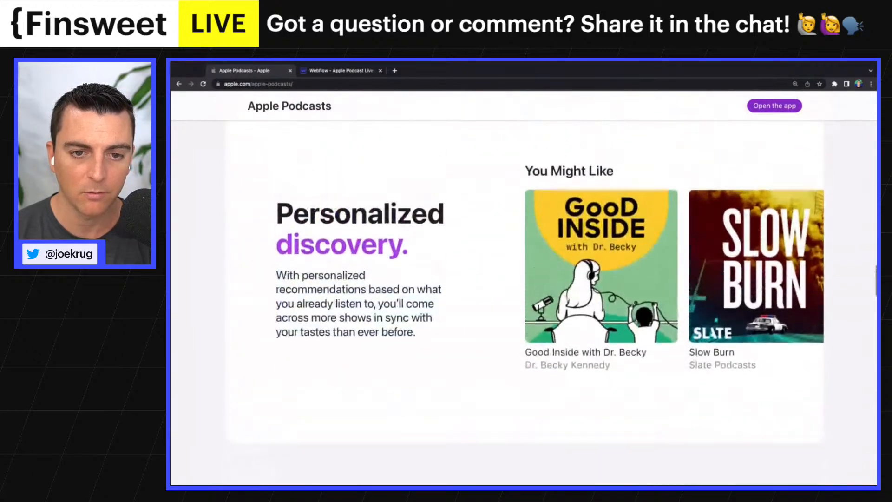
{"action": "scroll", "coordinate": [488, 279], "scroll_direction": "up", "scroll_amount": 1}
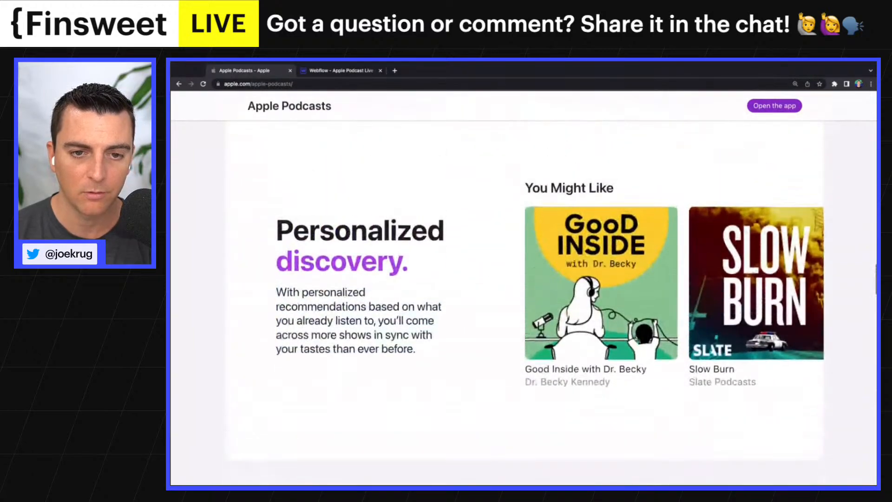
Switch to Webflow and duplicate the Personalized discovery card_item inside padding-section-large
{"action": "left_click", "coordinate": [336, 71]}
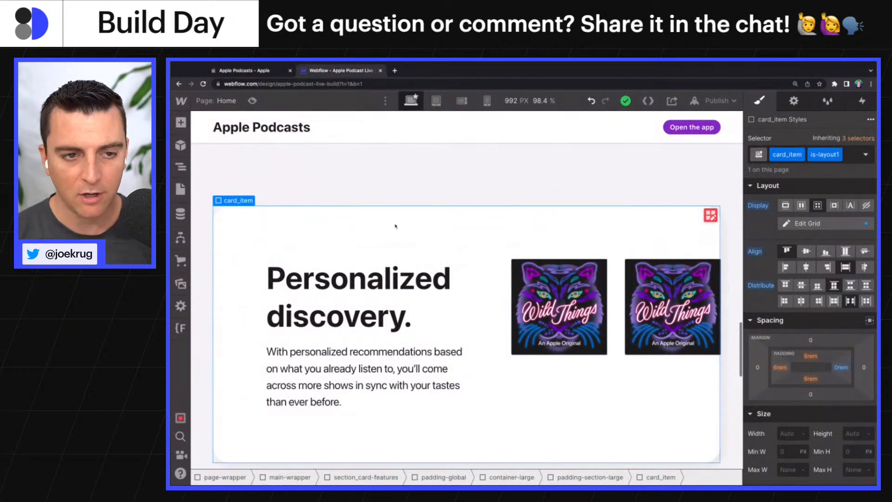
{"action": "left_click", "coordinate": [181, 166]}
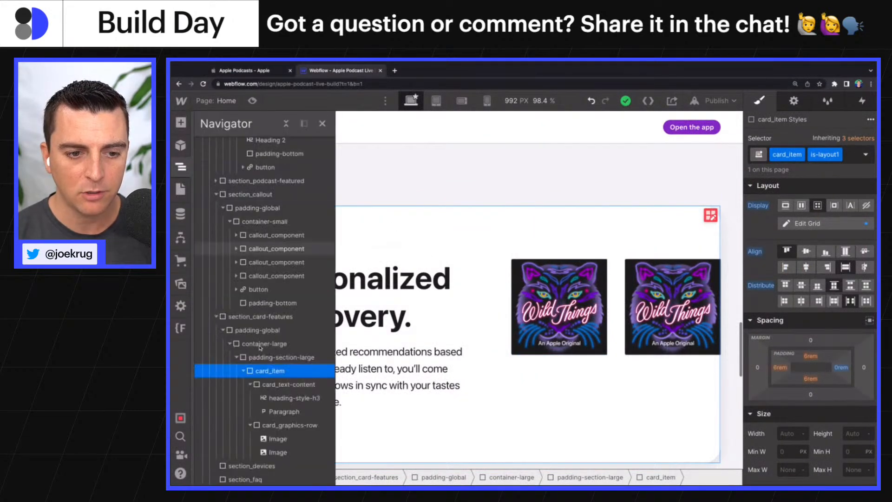
{"action": "left_click", "coordinate": [243, 371]}
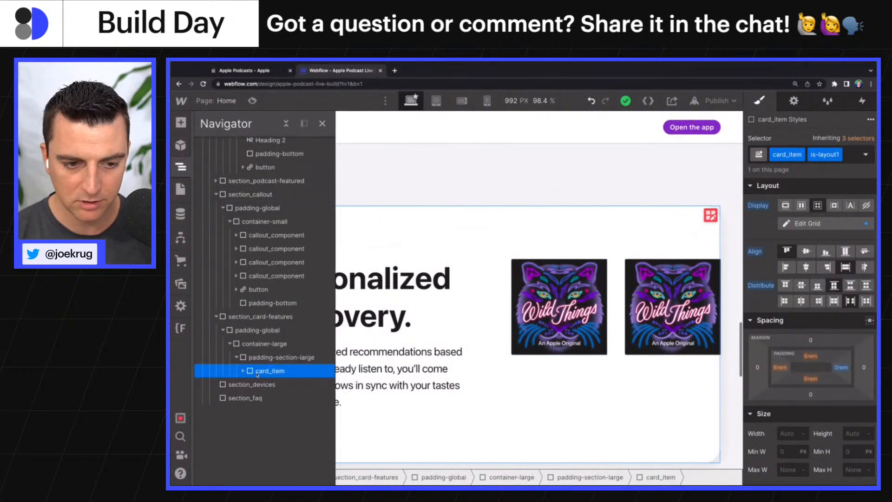
{"action": "key", "text": "ctrl+d"}
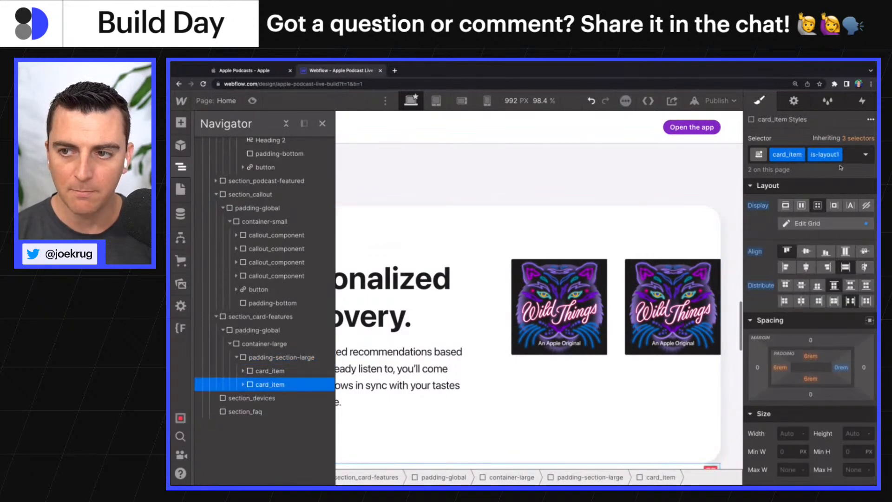
Replace the duplicated card_item's is-layout1 combo class with a new combo class is-layout2
{"action": "left_click", "coordinate": [850, 160]}
{"action": "key", "text": "BackSpace"}
{"action": "type", "text": "is-"}
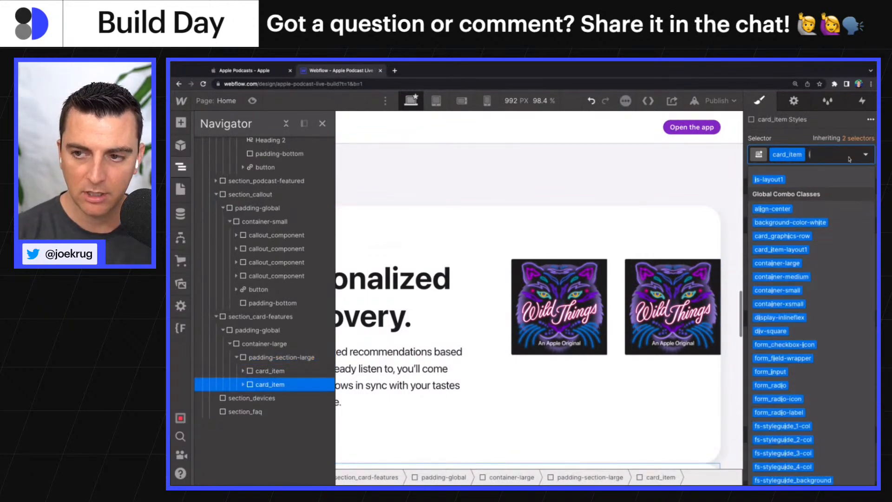
{"action": "type", "text": "layout"}
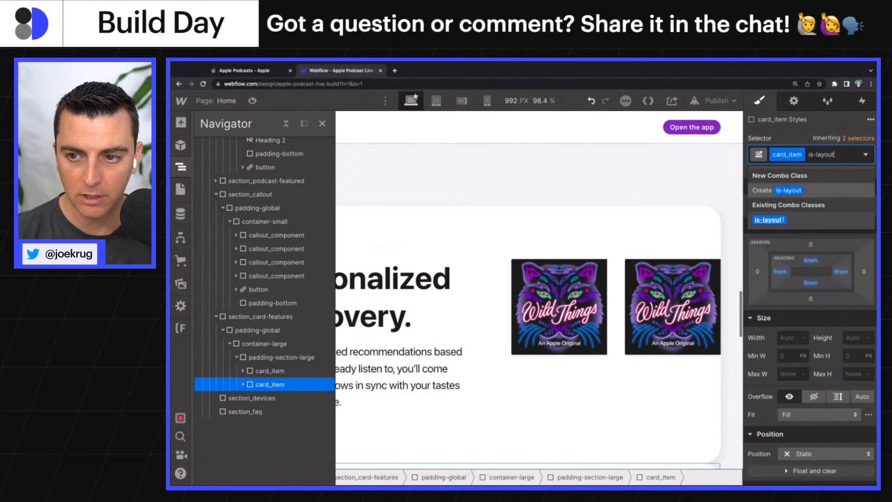
{"action": "type", "text": "2"}
{"action": "key", "text": "Return"}
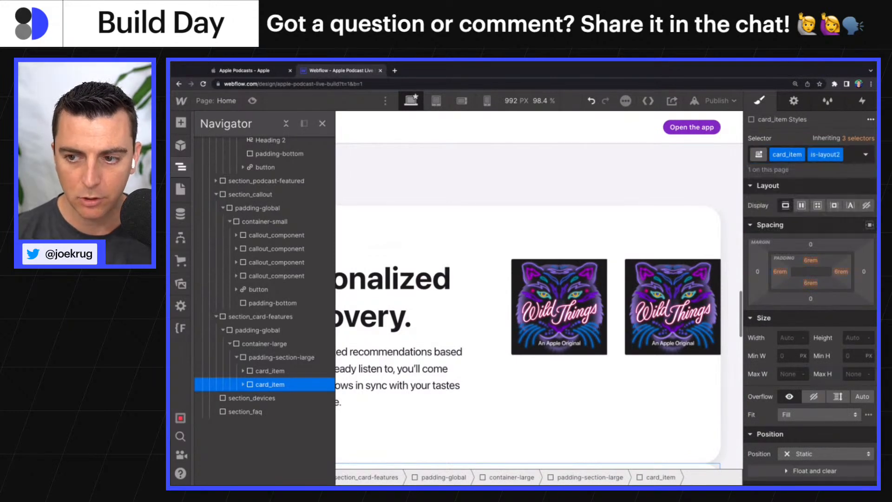
Check the duplicated card, then compare the Personalized discovery and Dive deeper with subscriptions cards on the Apple Podcasts page
{"action": "left_click", "coordinate": [322, 123]}
{"action": "scroll", "coordinate": [320, 129], "scroll_direction": "down", "scroll_amount": 5}
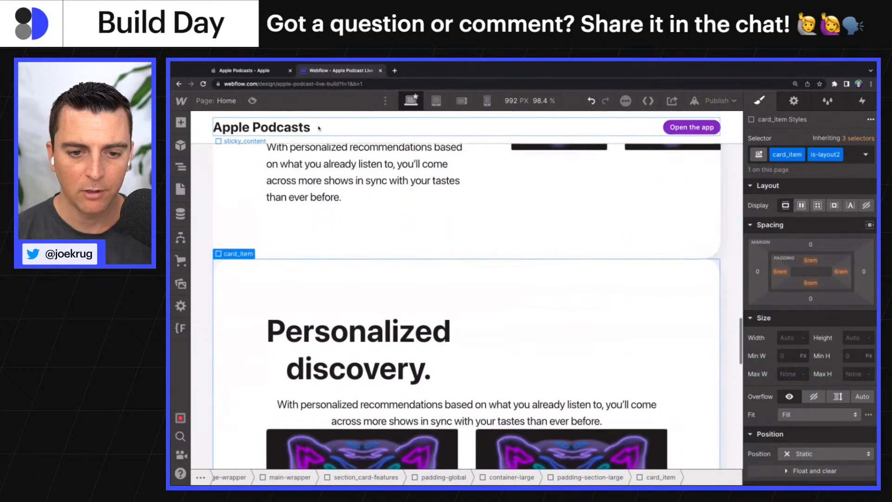
{"action": "left_click", "coordinate": [255, 71]}
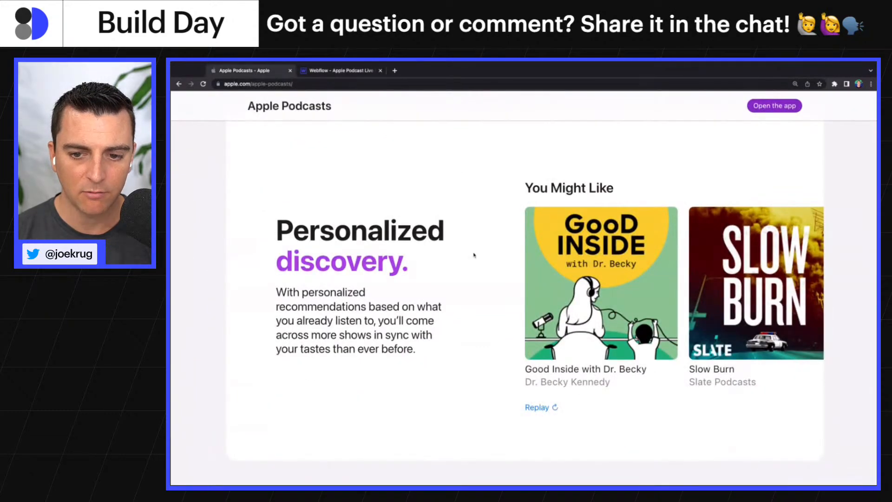
{"action": "scroll", "coordinate": [475, 255], "scroll_direction": "down", "scroll_amount": 8}
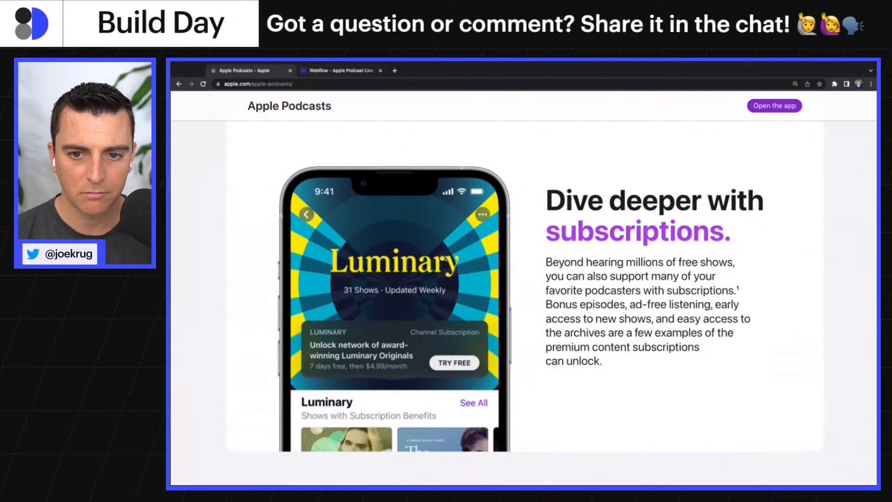
{"action": "scroll", "coordinate": [446, 260], "scroll_direction": "up", "scroll_amount": 5}
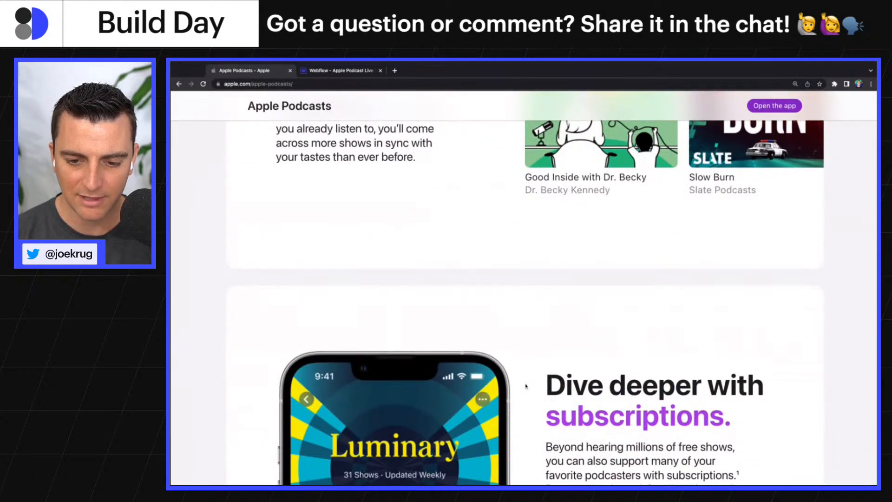
{"action": "scroll", "coordinate": [527, 430], "scroll_direction": "up", "scroll_amount": 4}
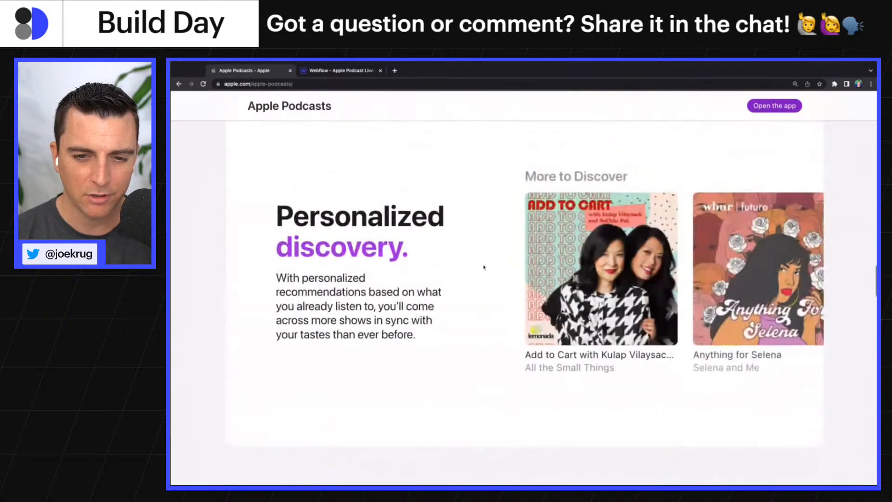
{"action": "scroll", "coordinate": [483, 267], "scroll_direction": "down", "scroll_amount": 5}
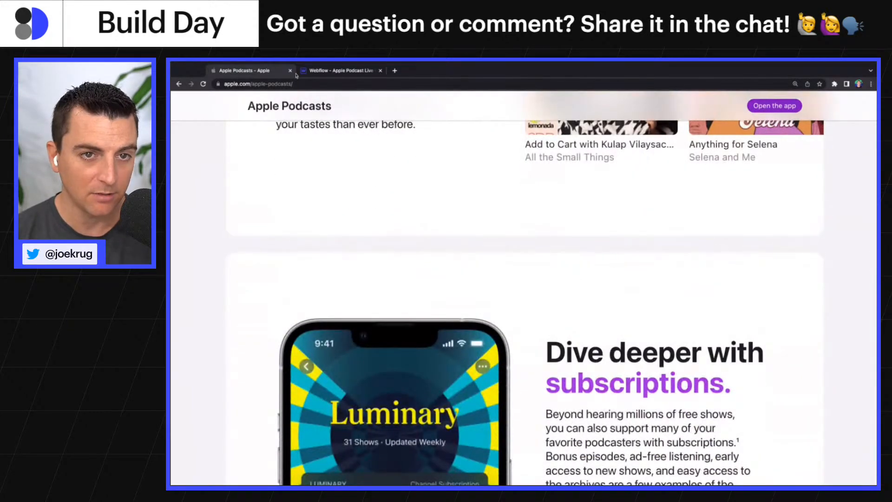
Return to Webflow and set the is-layout1 card's grid gaps to 6 rem for columns and rows
{"action": "left_click", "coordinate": [324, 72]}
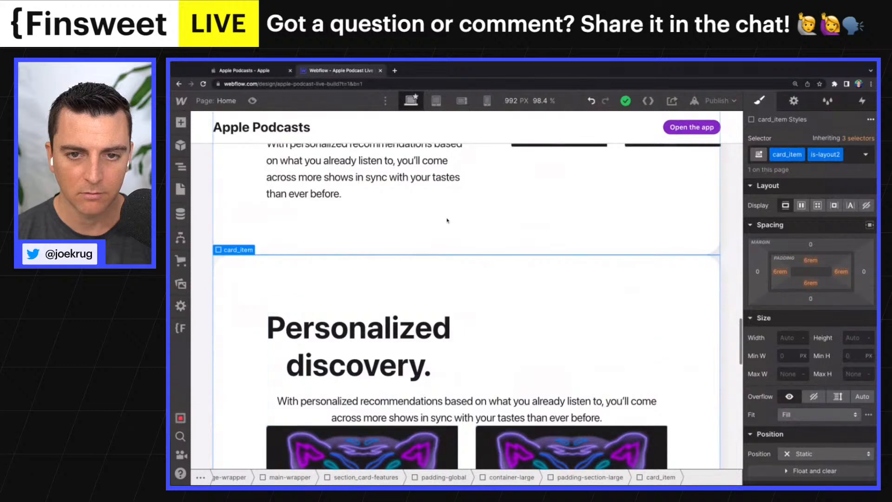
{"action": "left_click", "coordinate": [807, 224]}
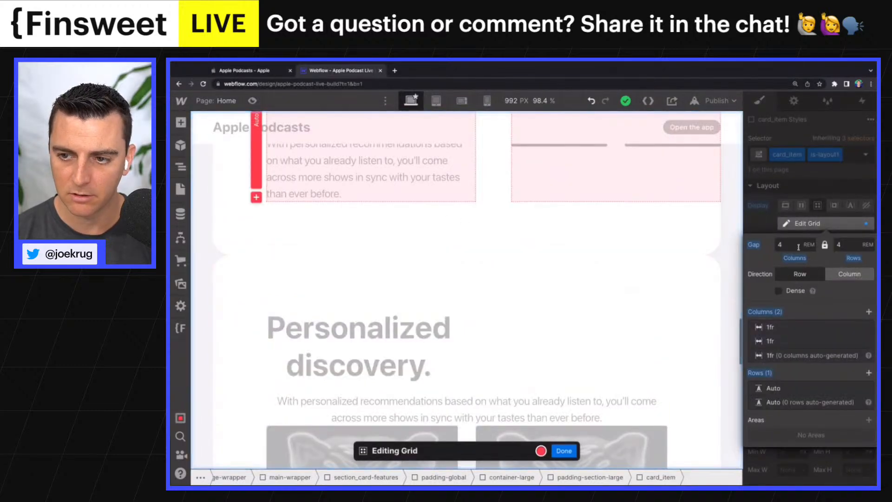
{"action": "left_click", "coordinate": [800, 245]}
{"action": "type", "text": "6"}
{"action": "key", "text": "Tab"}
{"action": "type", "text": "6"}
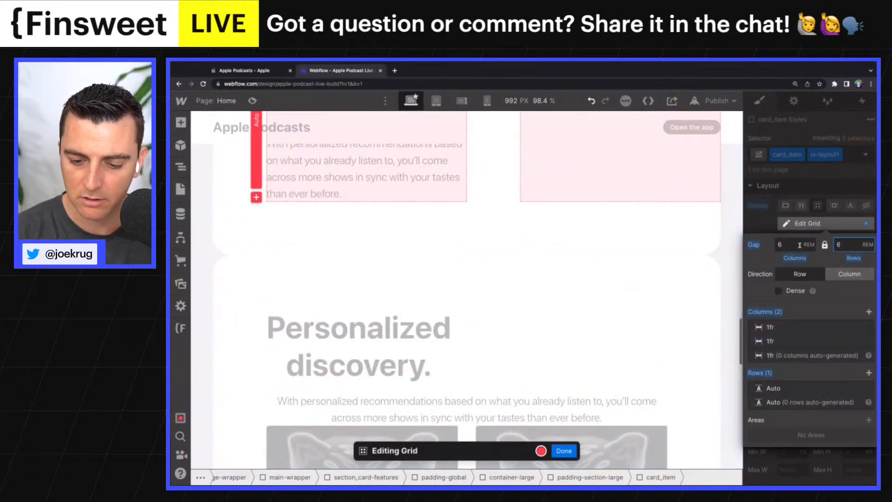
{"action": "left_click", "coordinate": [564, 451]}
Make the is-layout2 card_item a grid with 3 rem column and row gaps, and finish editing the grid
{"action": "left_click", "coordinate": [510, 371]}
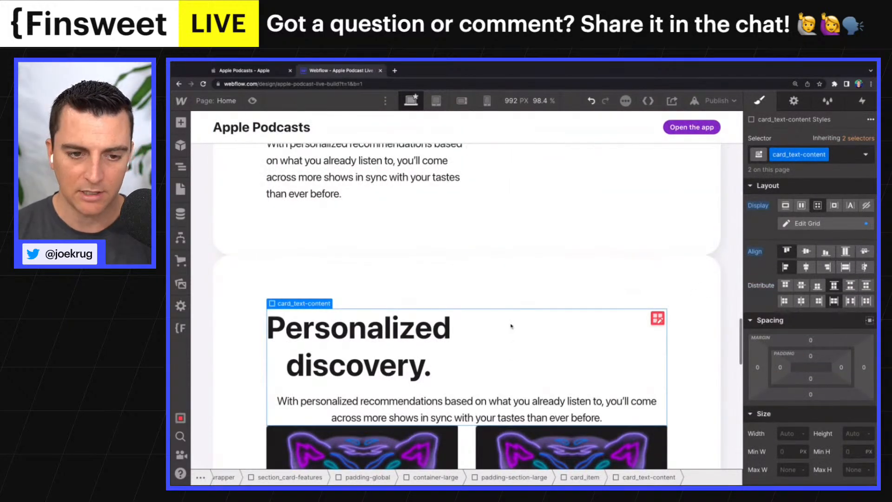
{"action": "left_click", "coordinate": [818, 206]}
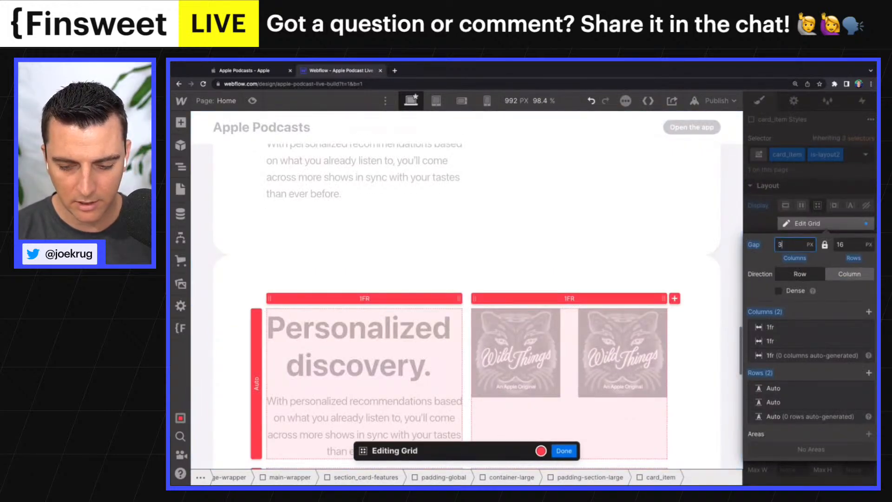
{"action": "key", "text": "Return"}
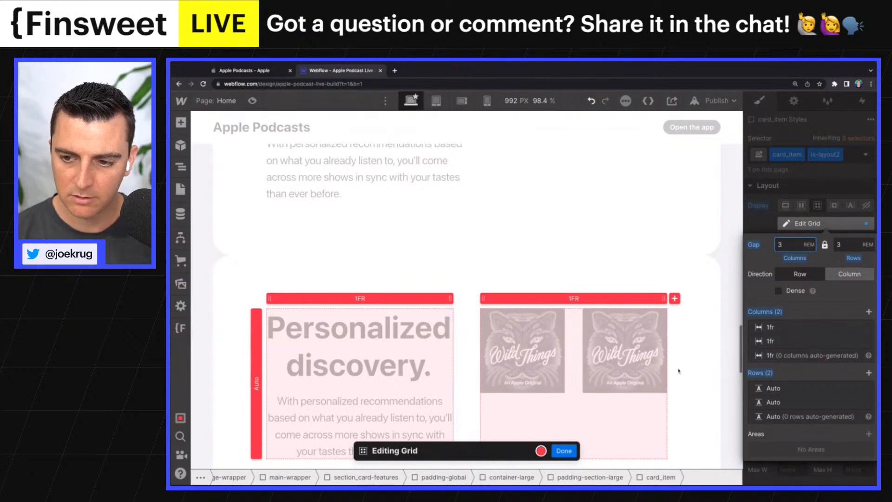
{"action": "scroll", "coordinate": [679, 370], "scroll_direction": "down", "scroll_amount": 1}
{"action": "left_click", "coordinate": [564, 451]}
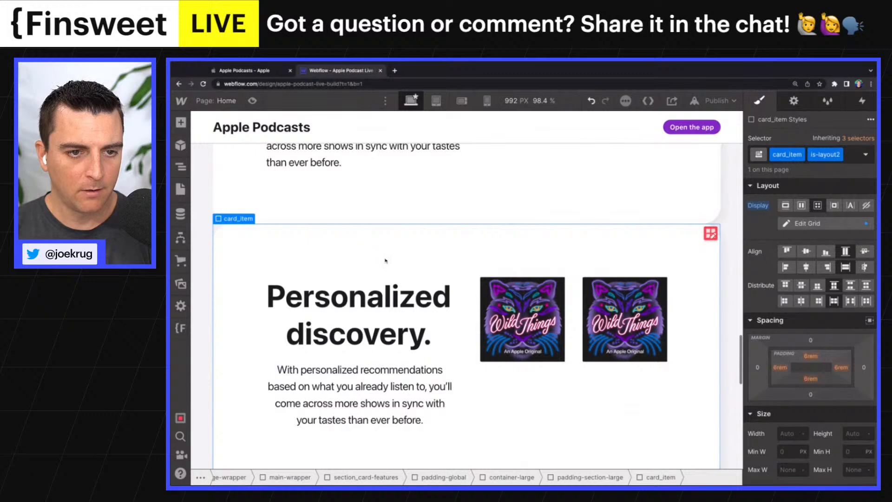
Check Apple's subscriptions card and, in Webflow, move card_graphics-row above card_text-content within the second card_item
{"action": "left_click", "coordinate": [181, 166]}
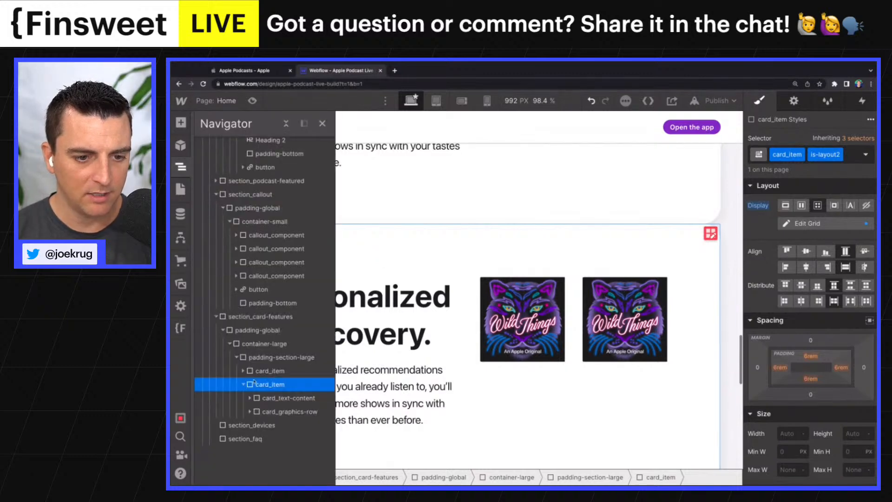
{"action": "left_click", "coordinate": [243, 384]}
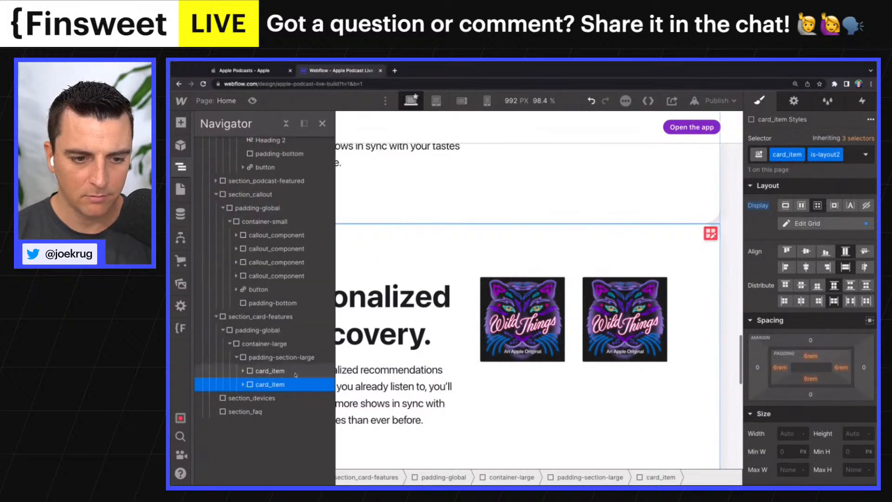
{"action": "left_click", "coordinate": [243, 385]}
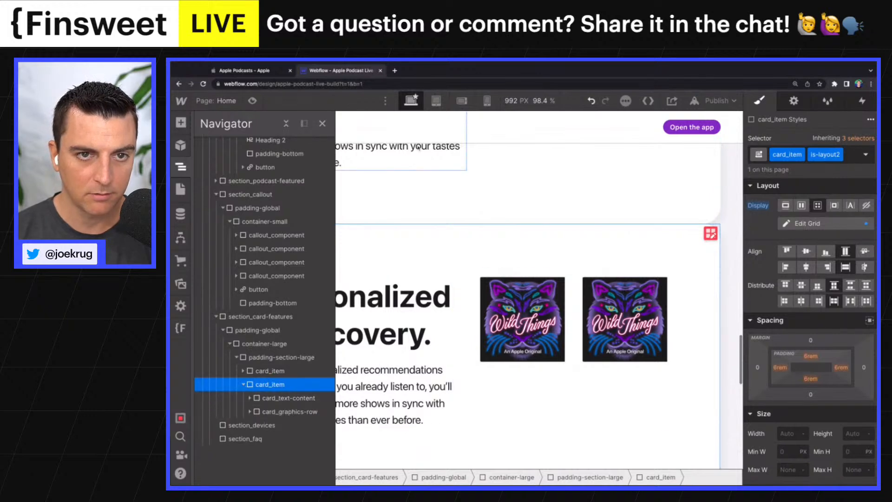
{"action": "left_click", "coordinate": [253, 71]}
{"action": "scroll", "coordinate": [350, 240], "scroll_direction": "down", "scroll_amount": 3}
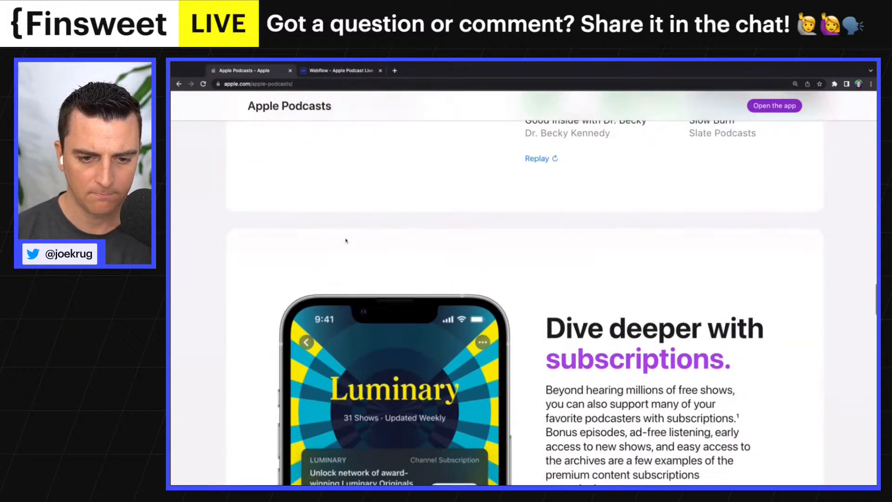
{"action": "left_click", "coordinate": [320, 72]}
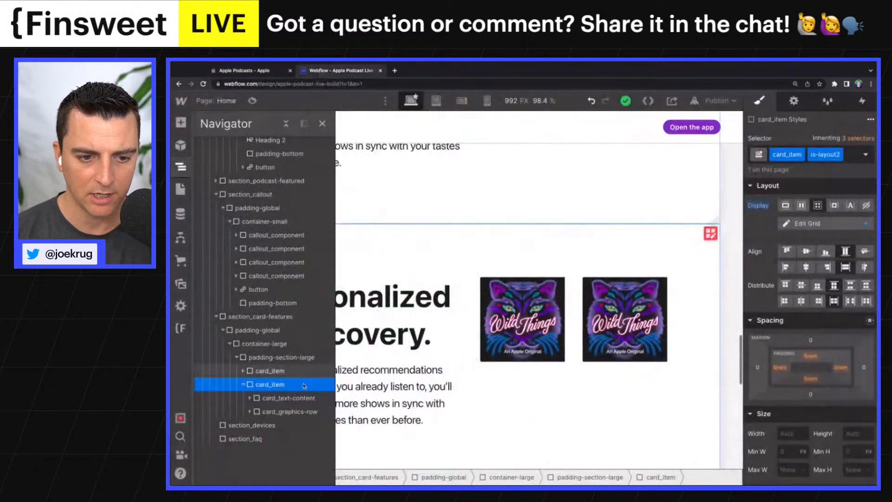
{"action": "left_click", "coordinate": [288, 398]}
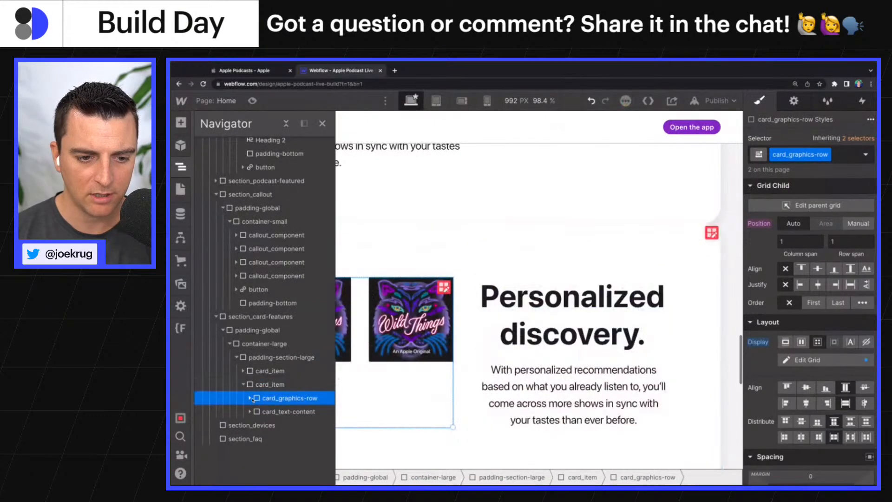
Delete the second image from the second card's graphics row and remove the card_graphics-row class from its wrapper
{"action": "left_click", "coordinate": [251, 398]}
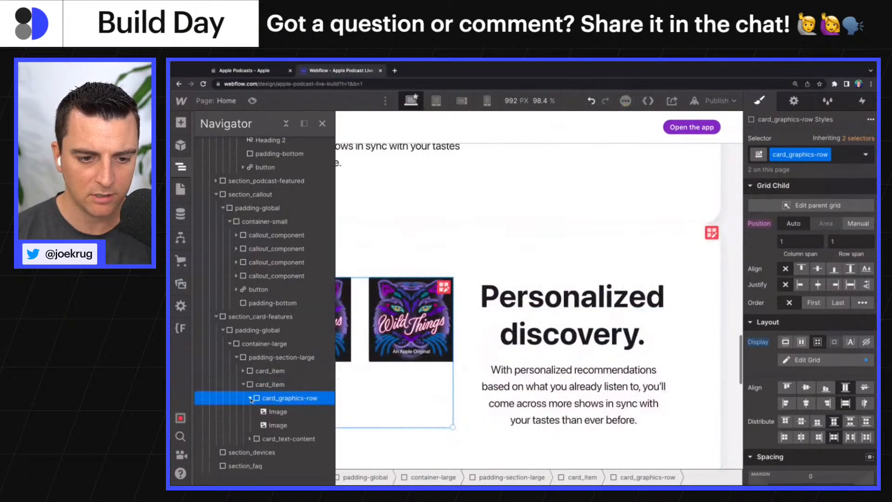
{"action": "left_click", "coordinate": [278, 425]}
{"action": "key", "text": "Delete"}
{"action": "left_click", "coordinate": [285, 398]}
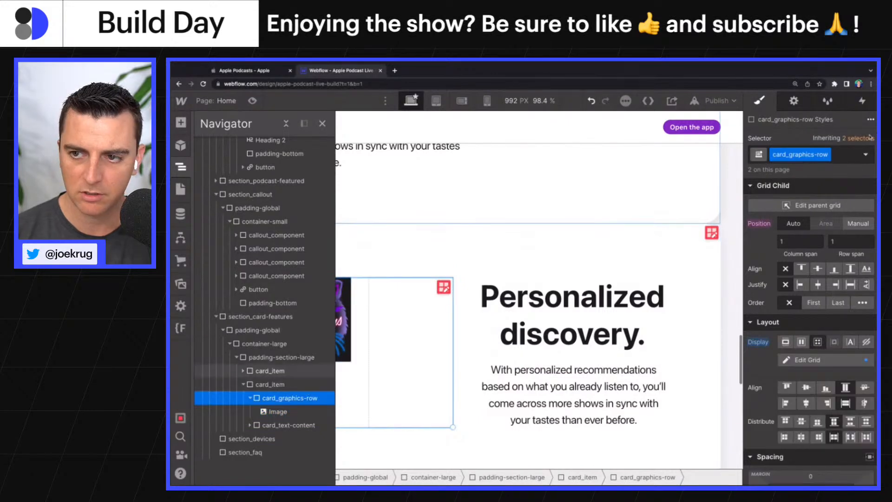
{"action": "left_click", "coordinate": [840, 158]}
Replace the second card's Wild Things image with the Luminary phone image from the assets and check the card
{"action": "left_click", "coordinate": [441, 391]}
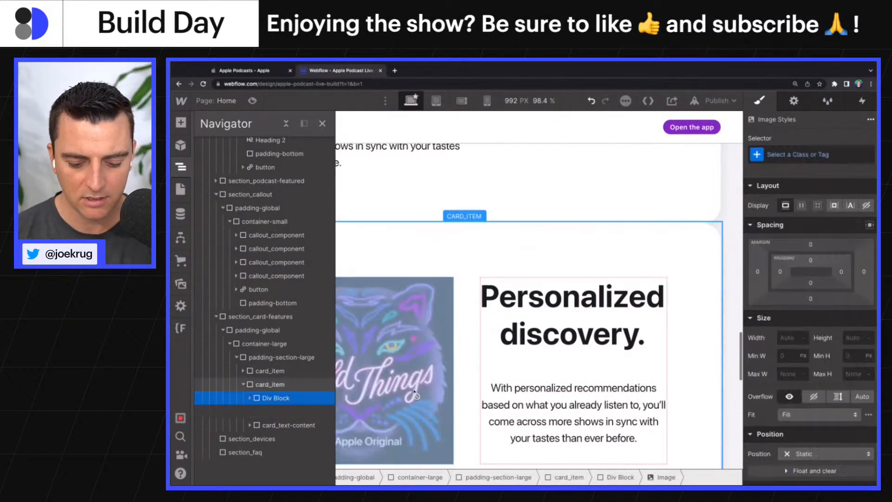
{"action": "key", "text": "j"}
{"action": "scroll", "coordinate": [291, 261], "scroll_direction": "down", "scroll_amount": 1}
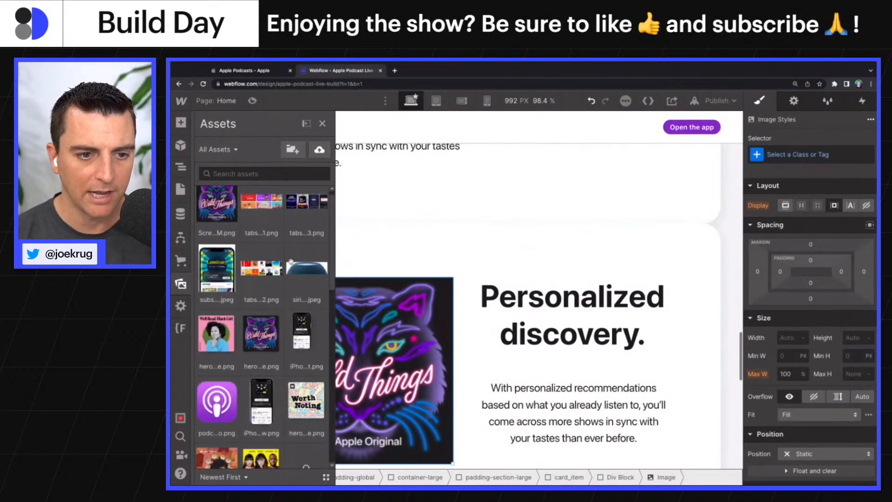
{"action": "left_click", "coordinate": [219, 264]}
{"action": "left_click", "coordinate": [483, 243]}
{"action": "scroll", "coordinate": [483, 245], "scroll_direction": "down", "scroll_amount": 1}
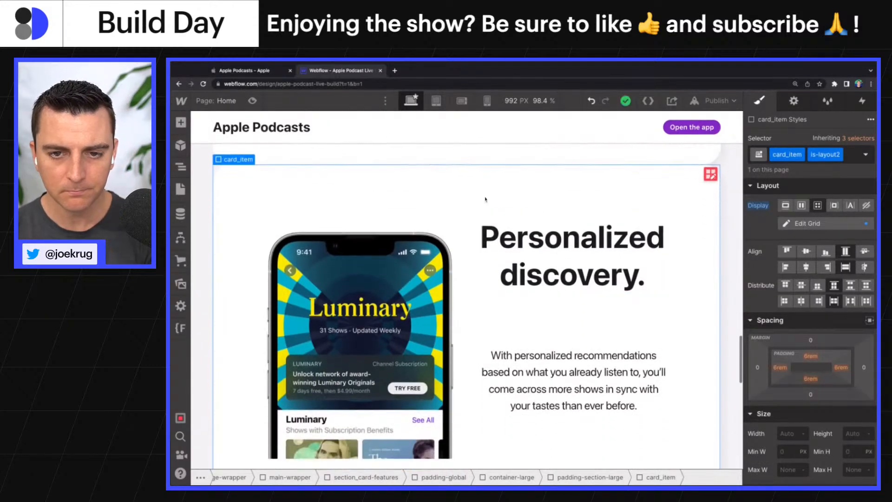
{"action": "scroll", "coordinate": [483, 191], "scroll_direction": "down", "scroll_amount": 2}
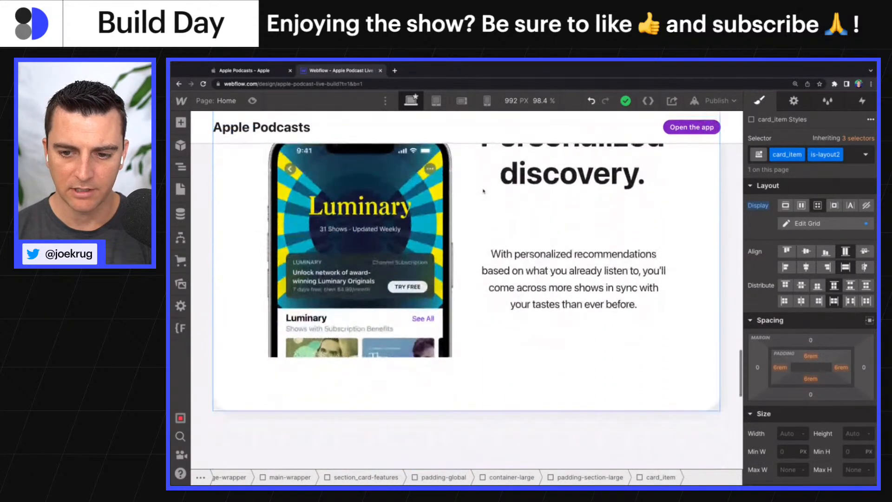
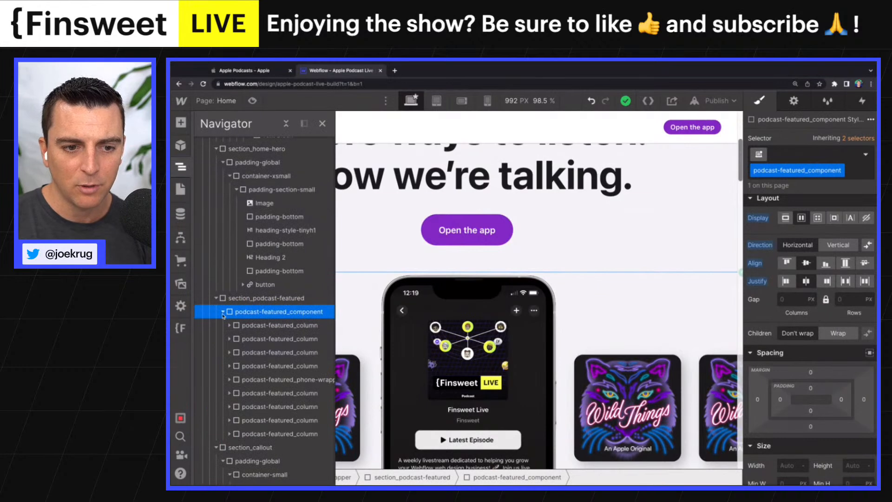
Collapse podcast-featured_component and select section_podcast-featured to inspect its styles
{"action": "left_click", "coordinate": [221, 316]}
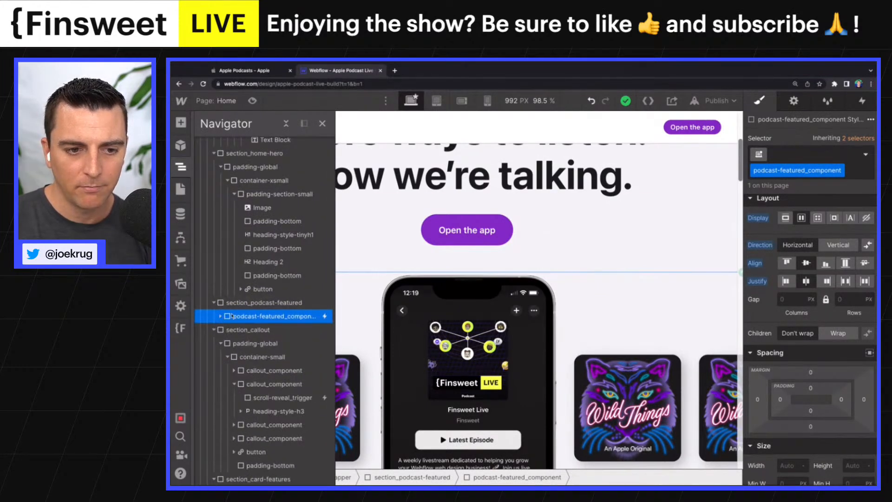
{"action": "left_click", "coordinate": [251, 302]}
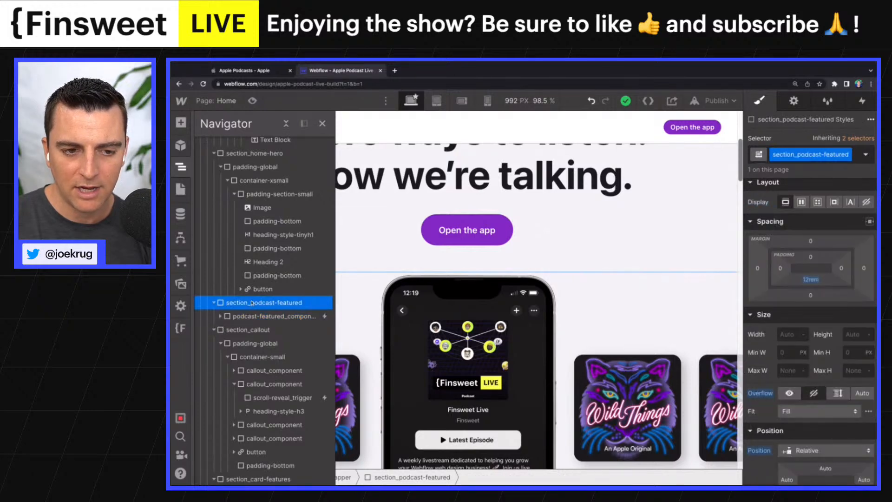
Try a scroll-reveal_trigger inside section_podcast-featured with the is-scroll-reveal combo class on the section, and preview the scroll effect
{"action": "key", "text": "ctrl+v"}
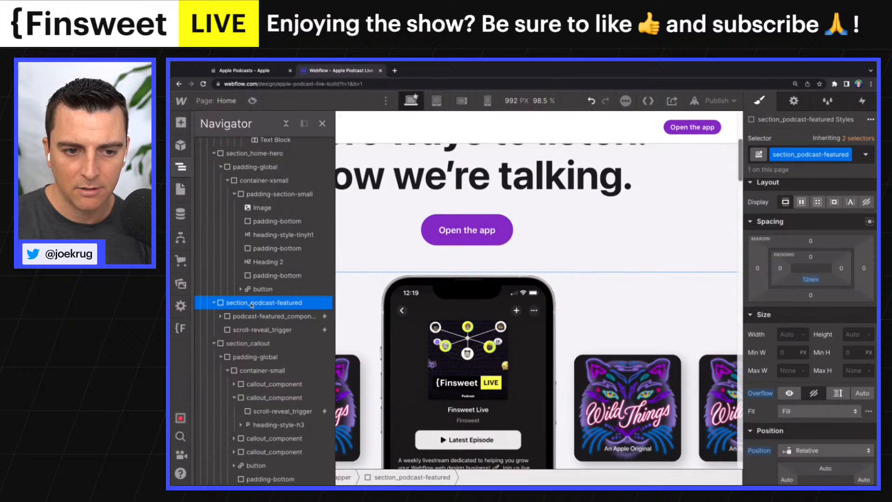
{"action": "left_click", "coordinate": [857, 159]}
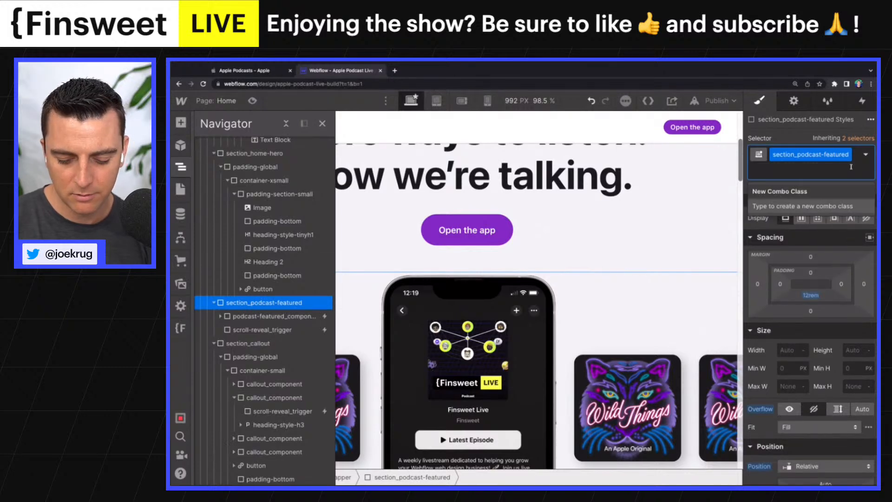
{"action": "type", "text": "is-scroll"}
{"action": "key", "text": "Down"}
{"action": "key", "text": "Return"}
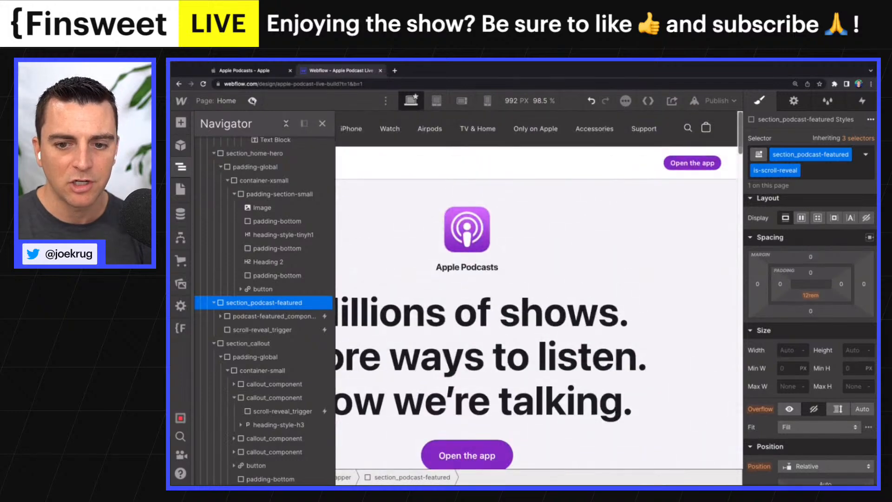
{"action": "key", "text": "super+shift+p"}
{"action": "scroll", "coordinate": [335, 200], "scroll_direction": "down", "scroll_amount": 3}
{"action": "scroll", "coordinate": [335, 200], "scroll_direction": "up", "scroll_amount": 2}
{"action": "scroll", "coordinate": [524, 314], "scroll_direction": "down", "scroll_amount": 5}
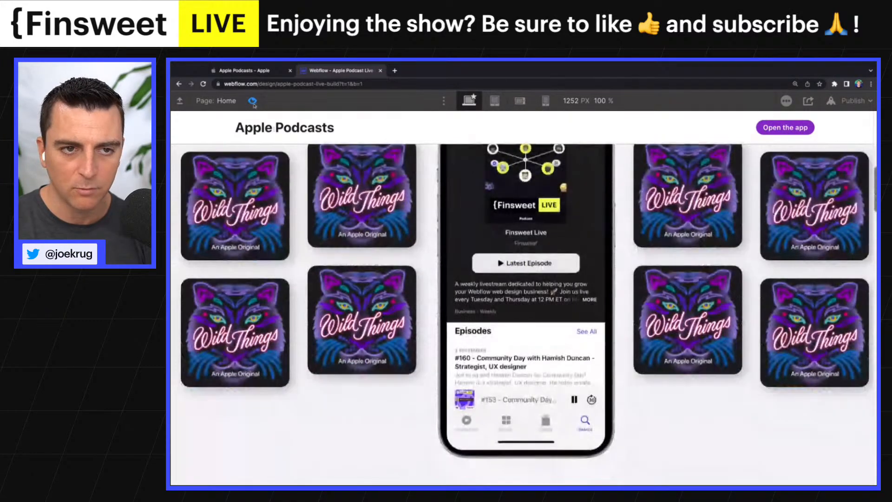
Exit the preview, remove is-scroll-reveal from section_podcast-featured and delete the scroll-reveal_trigger inside it
{"action": "left_click", "coordinate": [252, 100]}
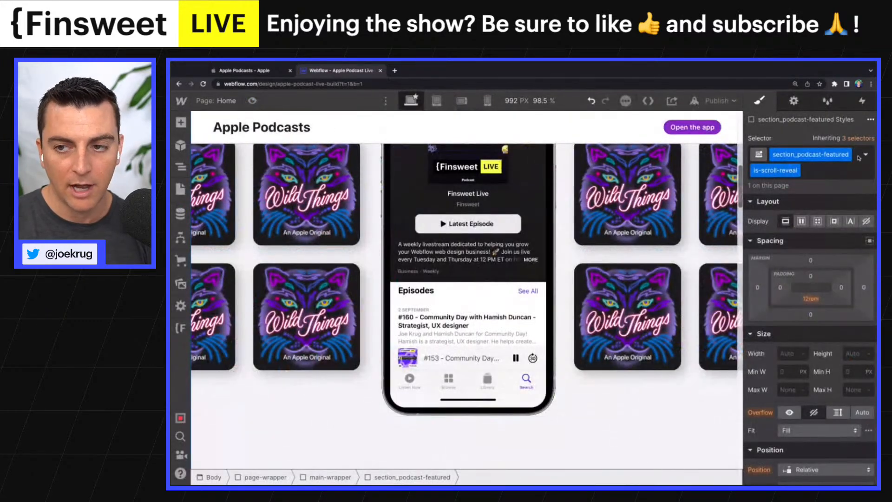
{"action": "left_click", "coordinate": [845, 174]}
{"action": "key", "text": "BackSpace"}
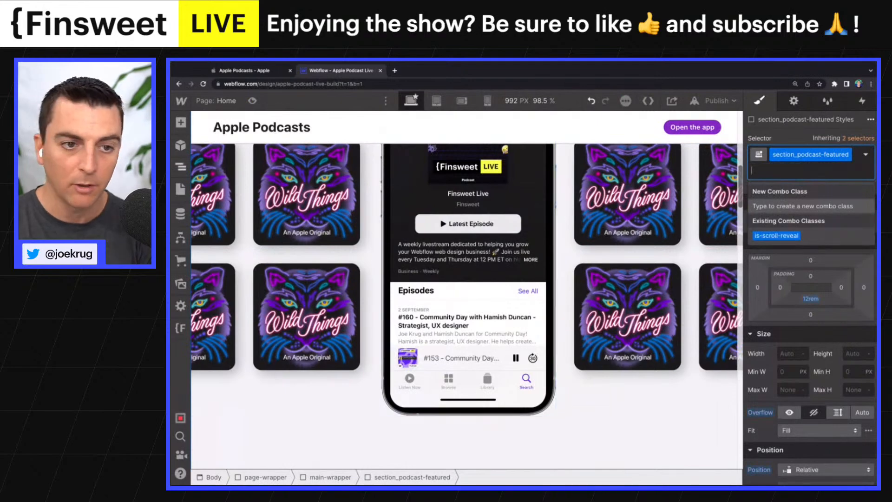
{"action": "left_click", "coordinate": [181, 166]}
{"action": "key", "text": "super+plus"}
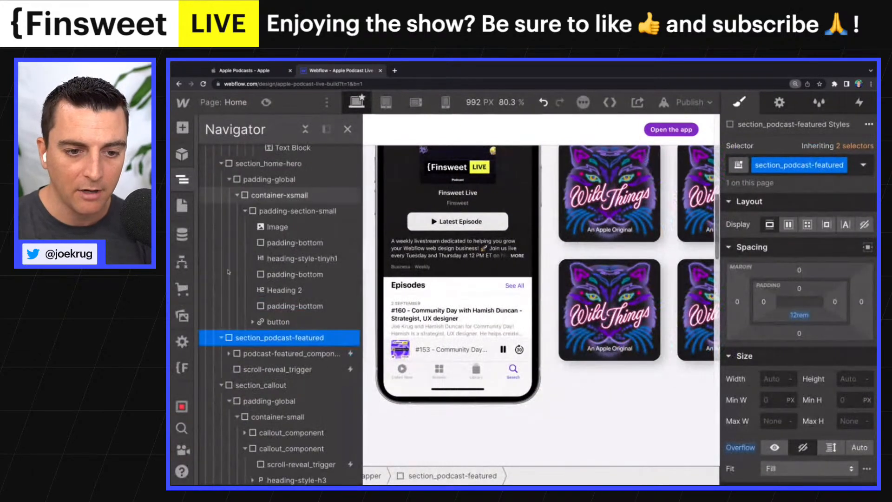
{"action": "left_click", "coordinate": [261, 374]}
{"action": "key", "text": "Delete"}
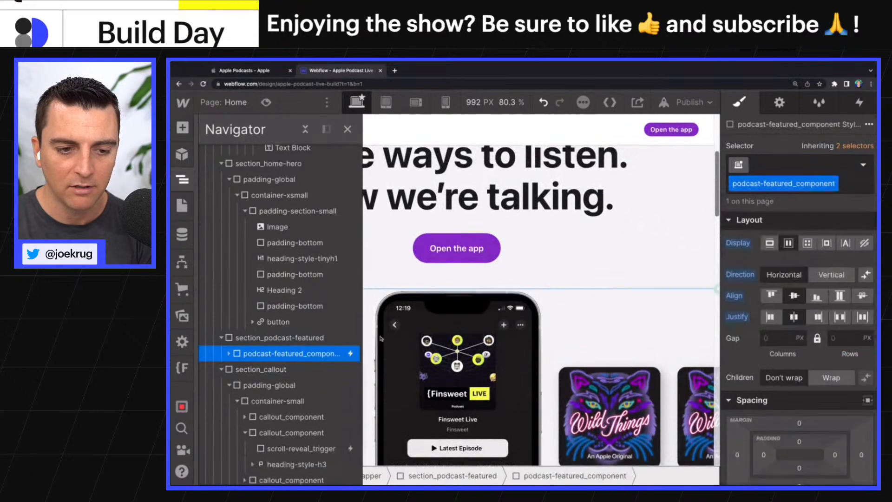
Remove the is-scroll-reveal combo class from the first feature card, the card_item with is-layout1
{"action": "scroll", "coordinate": [497, 293], "scroll_direction": "down", "scroll_amount": 10}
{"action": "scroll", "coordinate": [497, 292], "scroll_direction": "down", "scroll_amount": 4}
{"action": "left_click", "coordinate": [458, 177]}
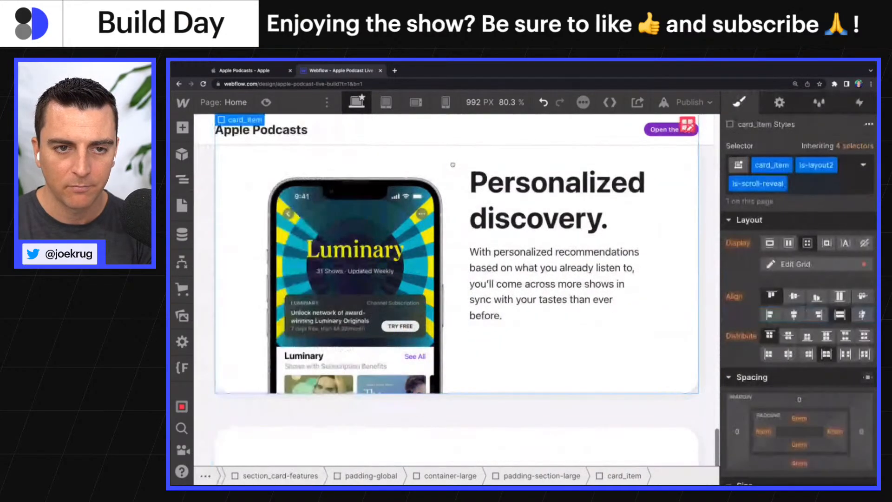
{"action": "scroll", "coordinate": [453, 164], "scroll_direction": "up", "scroll_amount": 3}
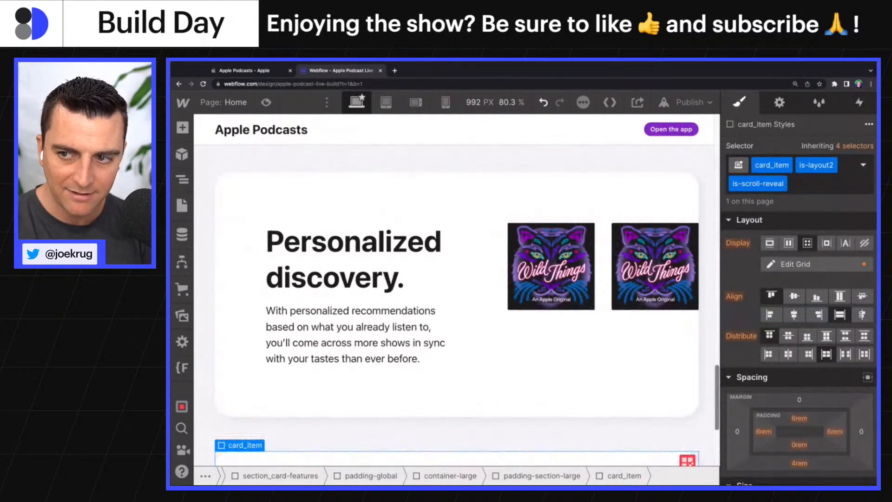
{"action": "left_click", "coordinate": [431, 213]}
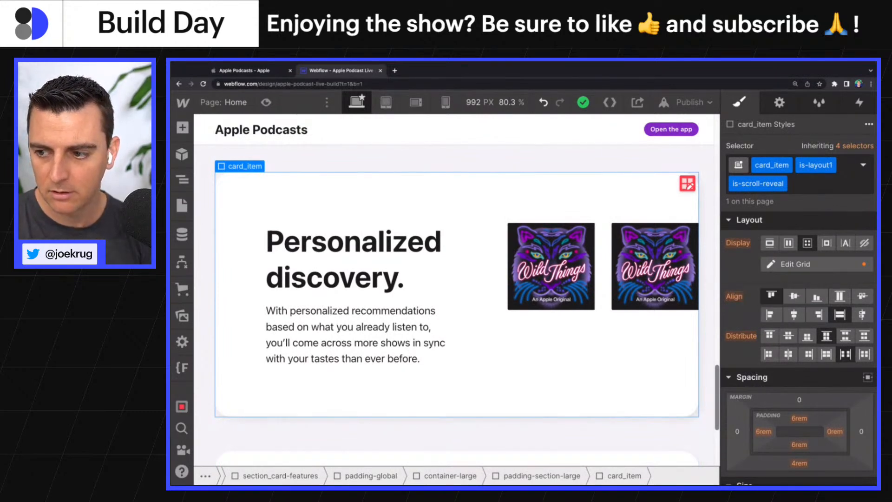
{"action": "key", "text": "super+Tab"}
{"action": "left_click", "coordinate": [379, 442]}
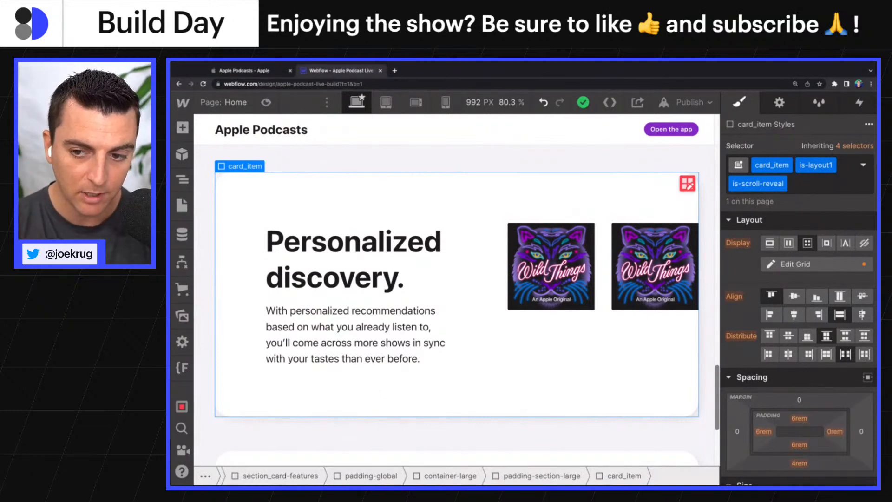
{"action": "left_click", "coordinate": [825, 184]}
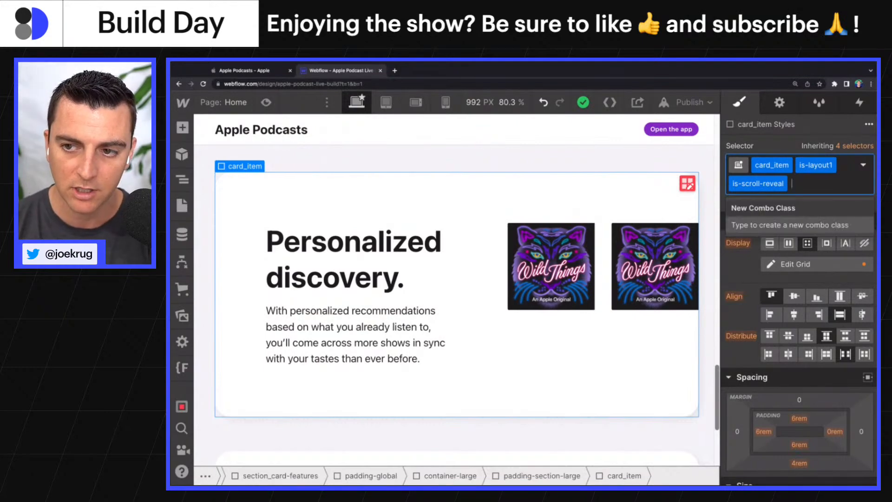
{"action": "key", "text": "BackSpace"}
Remove the is-scroll-reveal combo class from the second and third feature cards, is-layout2 and is-layout3
{"action": "scroll", "coordinate": [618, 309], "scroll_direction": "down", "scroll_amount": 3}
{"action": "scroll", "coordinate": [618, 310], "scroll_direction": "down", "scroll_amount": 3}
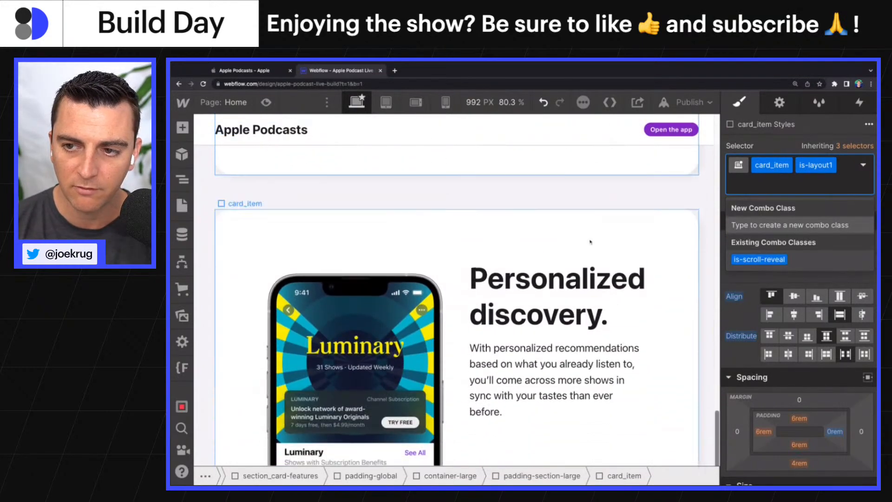
{"action": "left_click", "coordinate": [578, 233]}
{"action": "key", "text": "super+Return"}
{"action": "key", "text": "BackSpace"}
{"action": "scroll", "coordinate": [577, 230], "scroll_direction": "down", "scroll_amount": 6}
{"action": "left_click", "coordinate": [544, 258]}
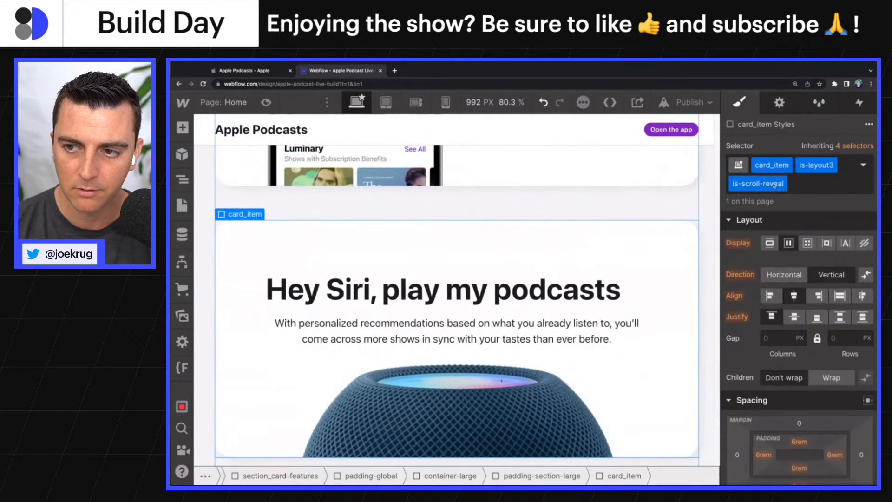
{"action": "key", "text": "super+Return"}
{"action": "key", "text": "BackSpace"}
{"action": "key", "text": "Escape"}
Add a div block inside the third card_item and give it the new class card_item-layout3
{"action": "key", "text": "z"}
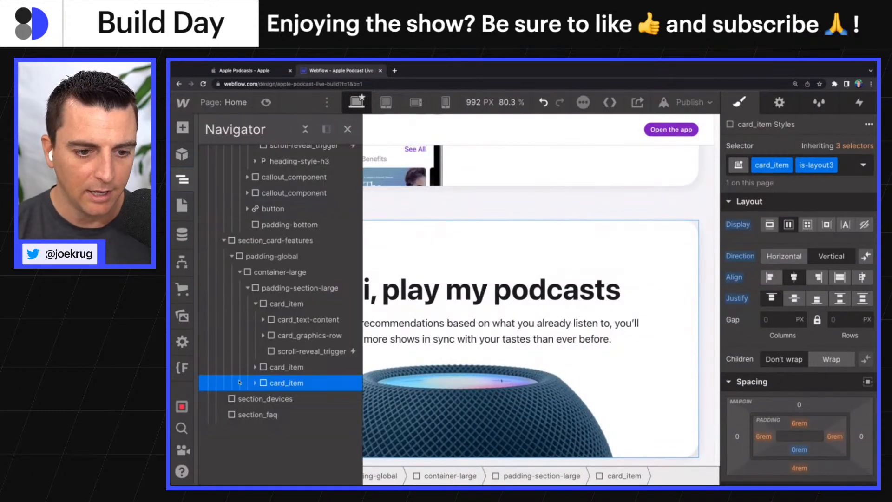
{"action": "left_click", "coordinate": [255, 384]}
{"action": "key", "text": "a"}
{"action": "scroll", "coordinate": [233, 419], "scroll_direction": "down", "scroll_amount": 5}
{"action": "scroll", "coordinate": [226, 394], "scroll_direction": "down", "scroll_amount": 8}
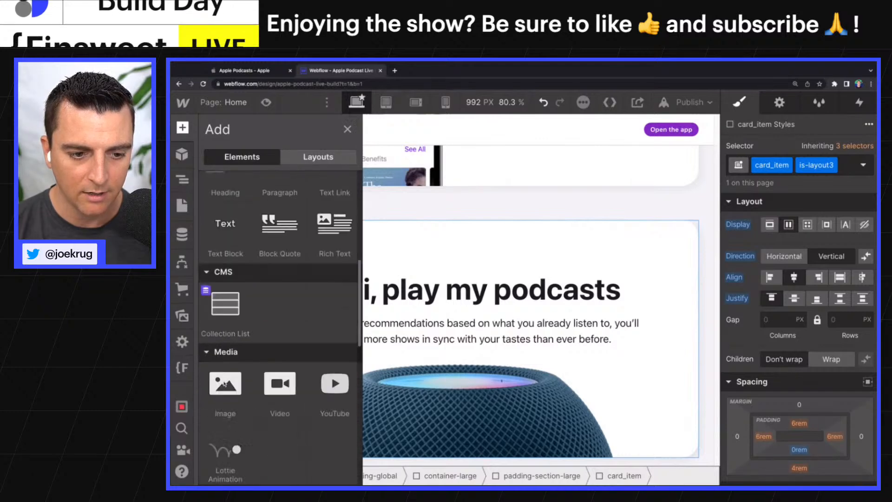
{"action": "scroll", "coordinate": [228, 339], "scroll_direction": "up", "scroll_amount": 12}
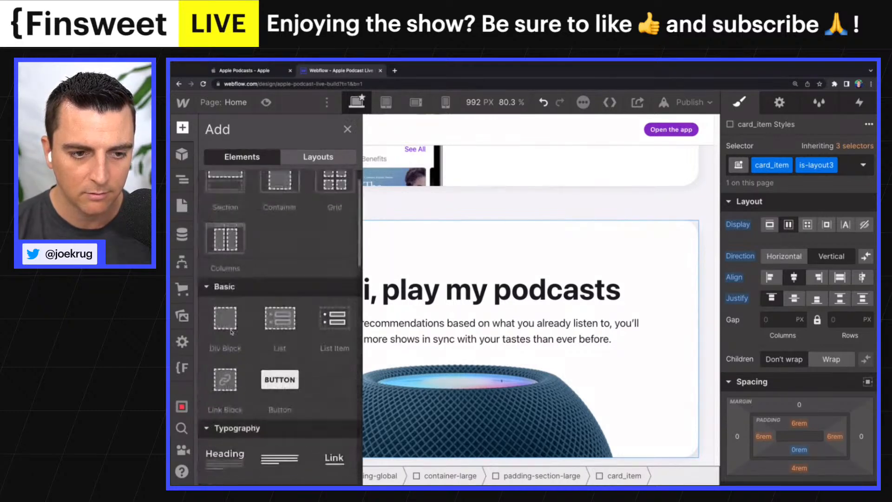
{"action": "left_click", "coordinate": [813, 169]}
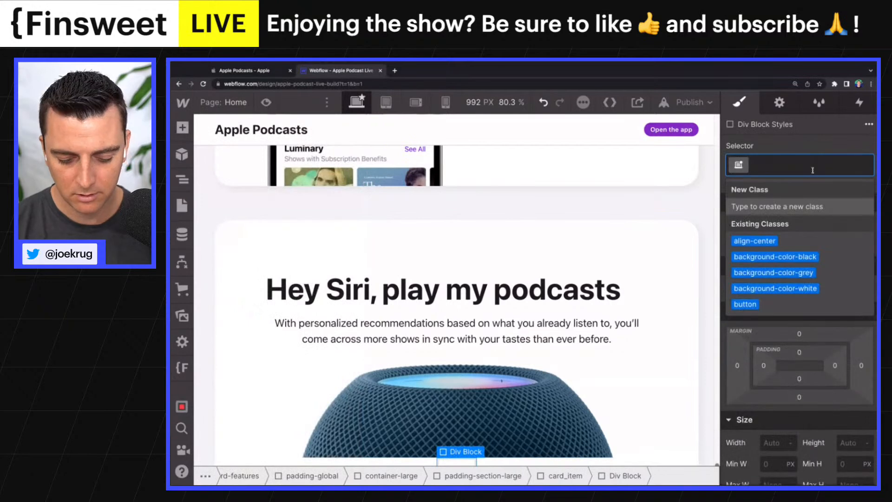
{"action": "type", "text": "card_item"}
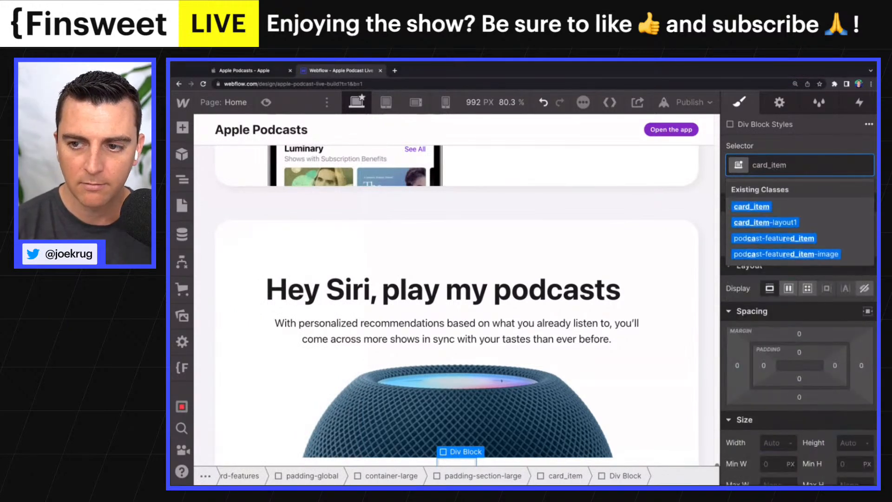
{"action": "type", "text": "-layout3"}
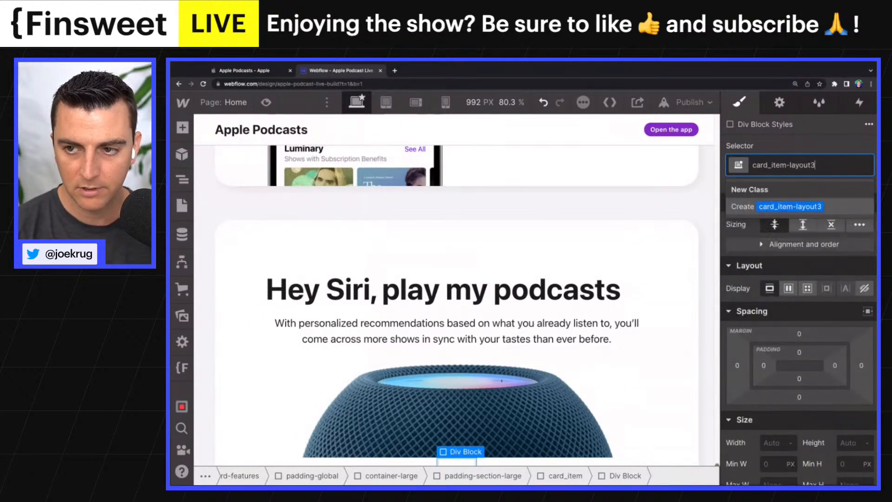
{"action": "key", "text": "ctrl+a"}
{"action": "key", "text": "Return"}
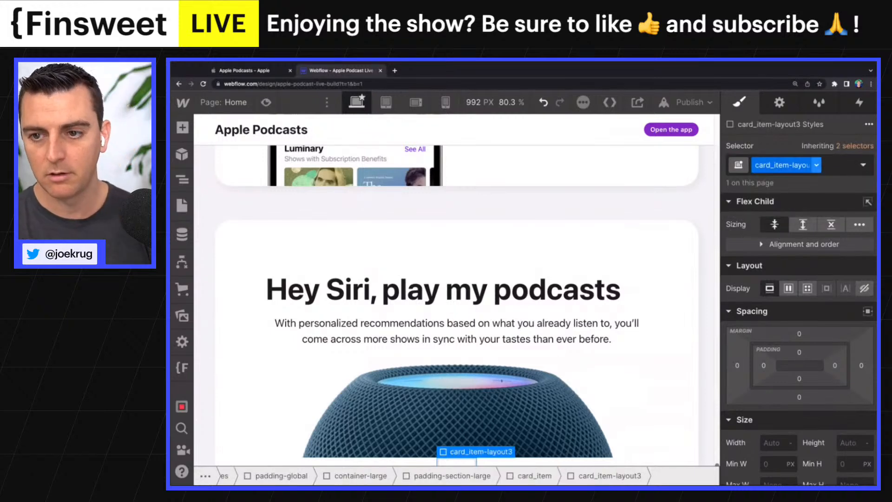
Examine the new card_item-layout3 div in the Siri card and the layout of the second card
{"action": "scroll", "coordinate": [428, 302], "scroll_direction": "down", "scroll_amount": 2}
{"action": "scroll", "coordinate": [428, 303], "scroll_direction": "down", "scroll_amount": 3}
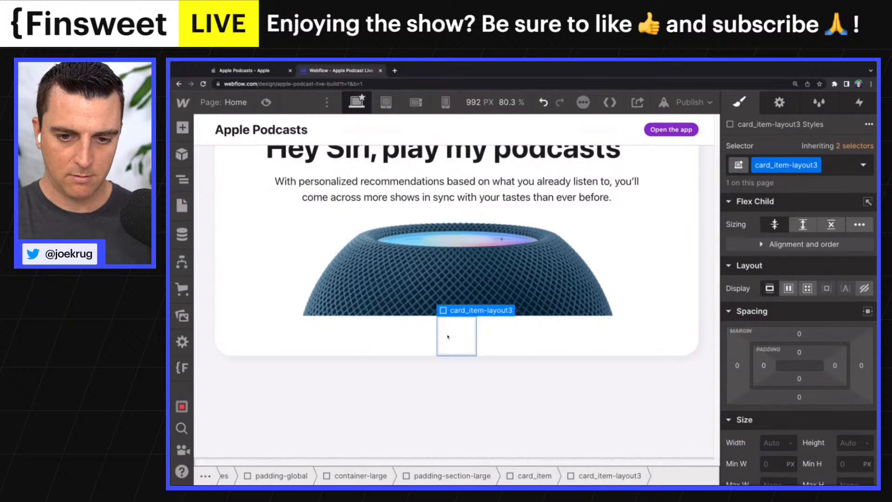
{"action": "scroll", "coordinate": [453, 293], "scroll_direction": "up", "scroll_amount": 2}
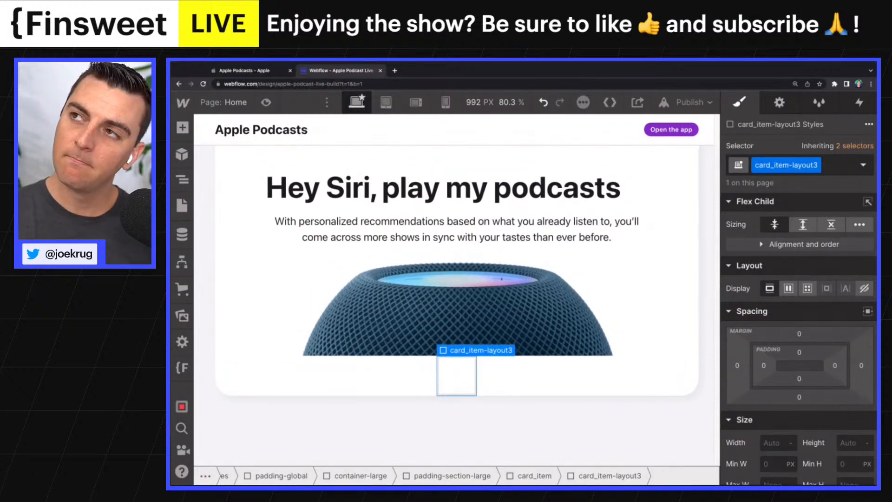
{"action": "scroll", "coordinate": [453, 293], "scroll_direction": "up", "scroll_amount": 1}
{"action": "scroll", "coordinate": [454, 293], "scroll_direction": "up", "scroll_amount": 5}
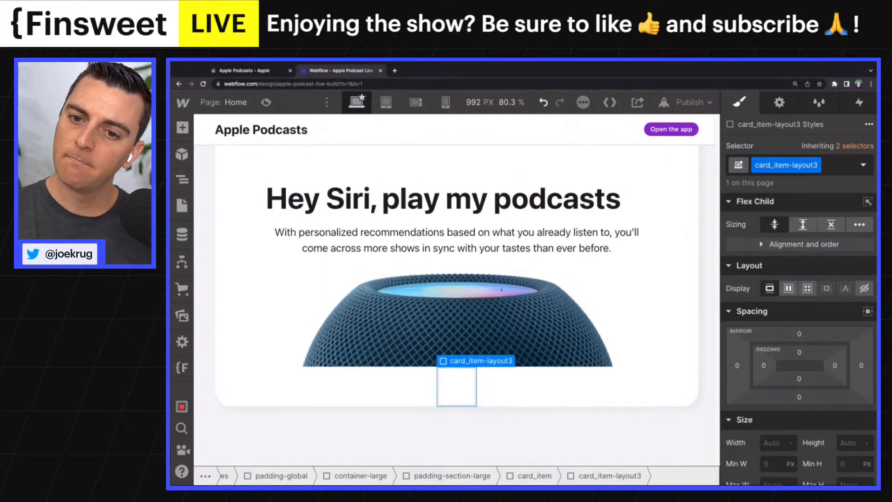
{"action": "left_click", "coordinate": [510, 242]}
{"action": "scroll", "coordinate": [446, 229], "scroll_direction": "up", "scroll_amount": 4}
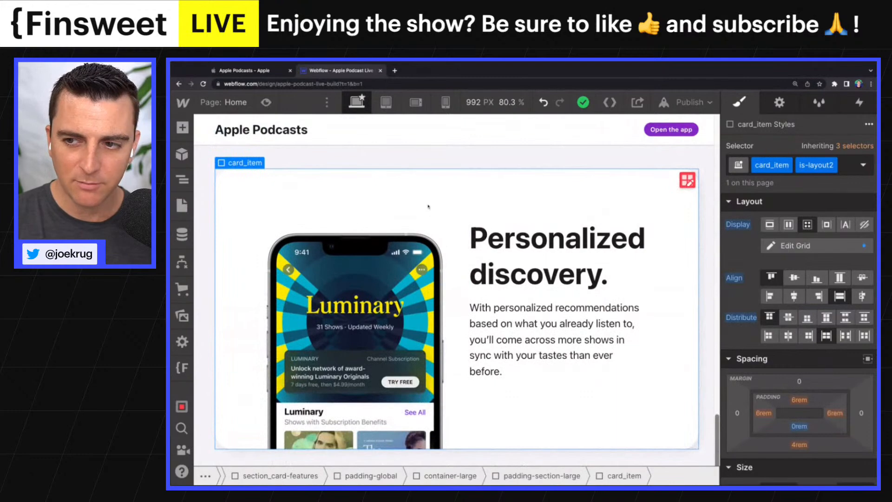
{"action": "scroll", "coordinate": [429, 207], "scroll_direction": "down", "scroll_amount": 3}
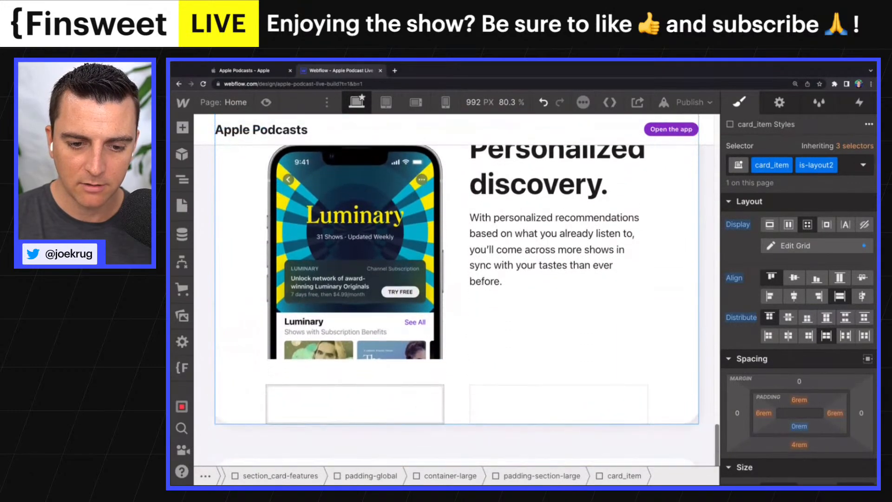
{"action": "scroll", "coordinate": [456, 258], "scroll_direction": "down", "scroll_amount": 6}
Nest the third card's text content, padding-bottom, Div Block and scroll-reveal_trigger inside card_item-layout3
{"action": "left_click", "coordinate": [456, 258]}
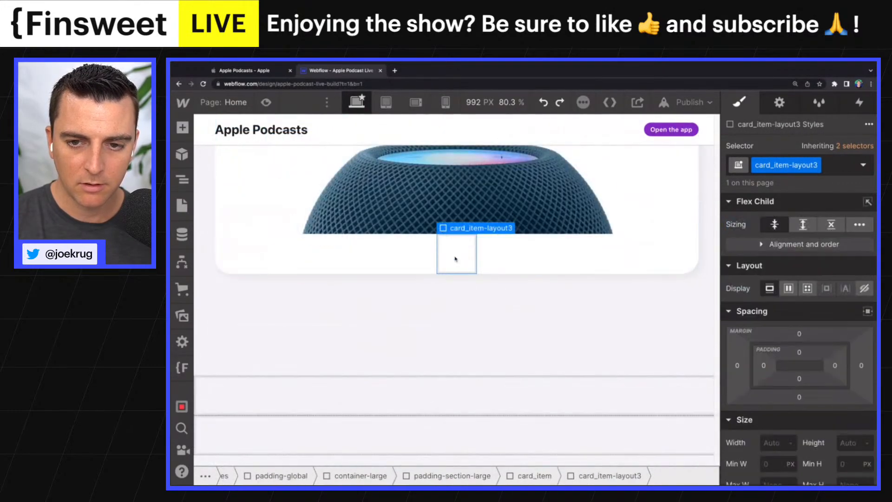
{"action": "scroll", "coordinate": [455, 259], "scroll_direction": "up", "scroll_amount": 2}
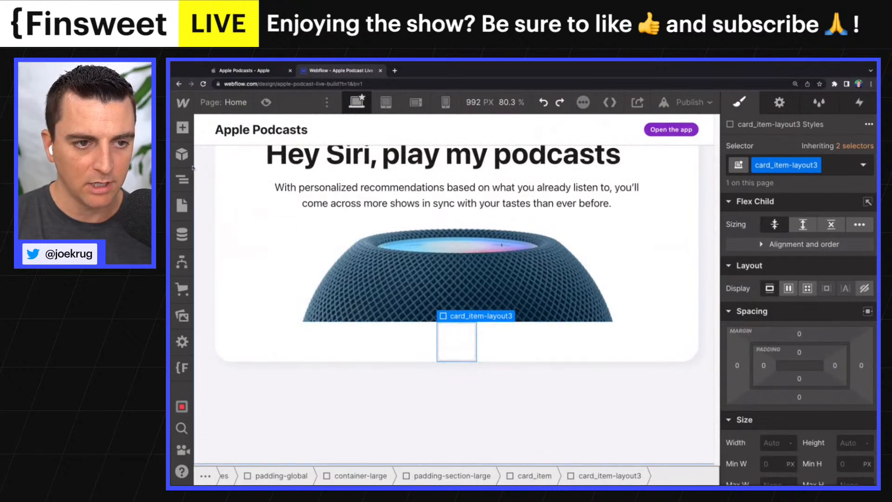
{"action": "left_click", "coordinate": [182, 179]}
{"action": "left_click_drag", "start_coordinate": [304, 398], "coordinate": [285, 463]}
{"action": "left_click", "coordinate": [278, 447]}
Remove the is-layout3 combo class from the third card_item, keeping only its base card_item class
{"action": "left_click", "coordinate": [287, 383]}
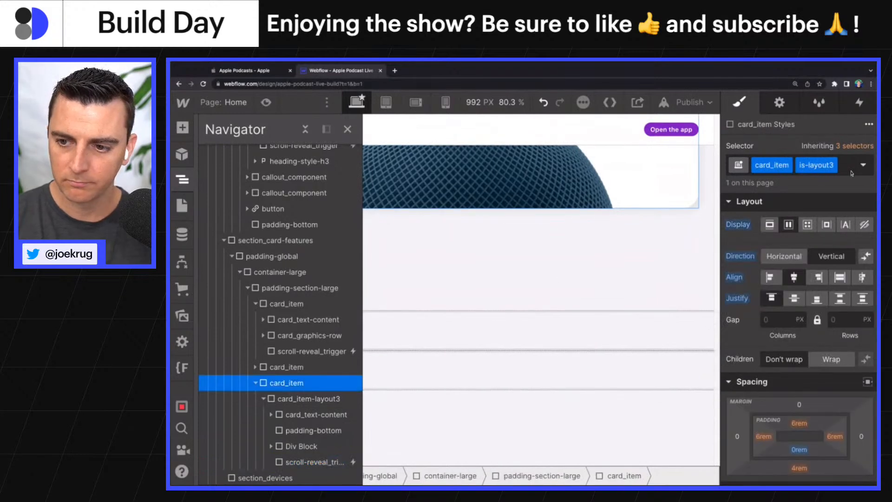
{"action": "left_click", "coordinate": [848, 168]}
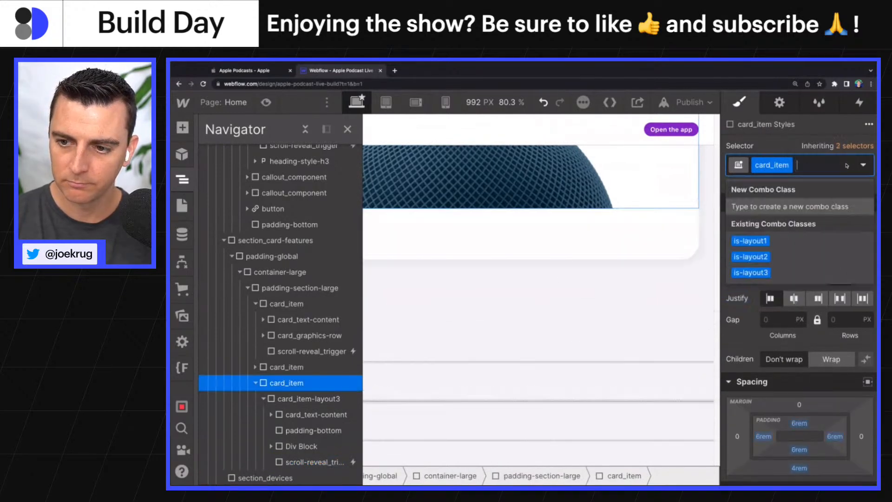
{"action": "left_click", "coordinate": [800, 283]}
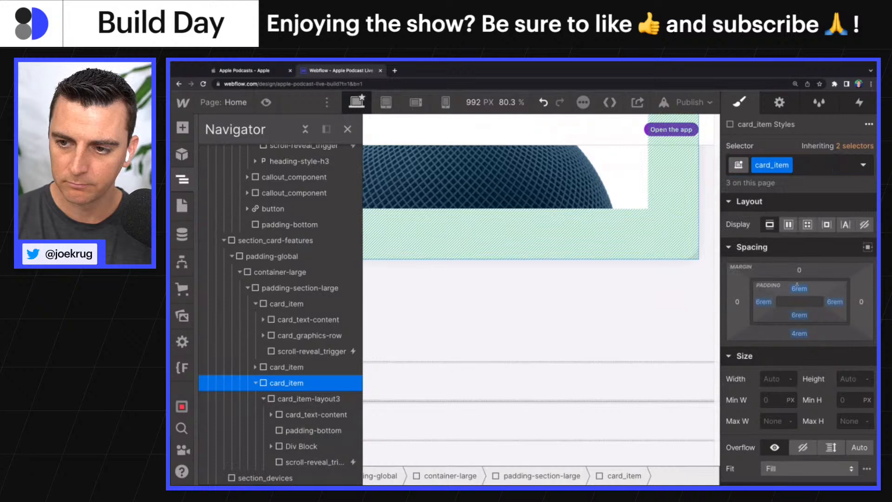
Reset the padding on all four sides of the base card_item class
{"action": "left_click", "coordinate": [800, 315]}
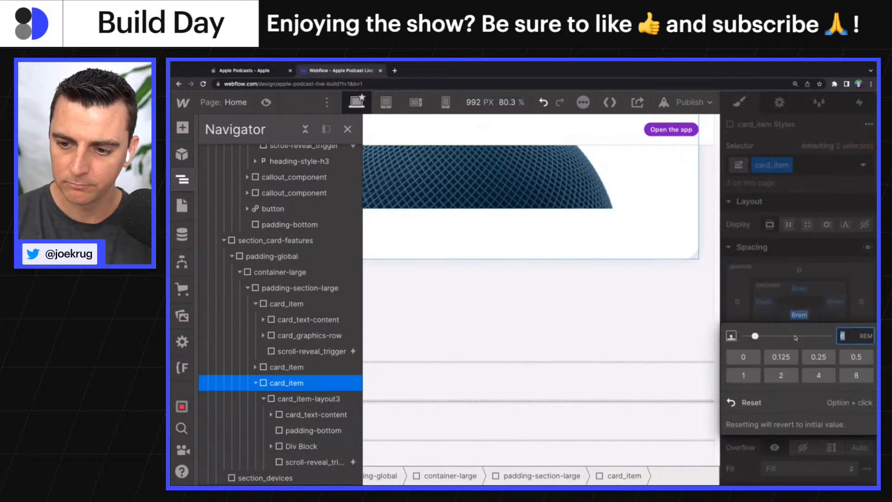
{"action": "left_click", "coordinate": [746, 400]}
{"action": "left_click", "coordinate": [762, 303]}
{"action": "left_click", "coordinate": [748, 389]}
{"action": "left_click", "coordinate": [836, 302]}
{"action": "left_click", "coordinate": [790, 389]}
{"action": "left_click", "coordinate": [800, 289]}
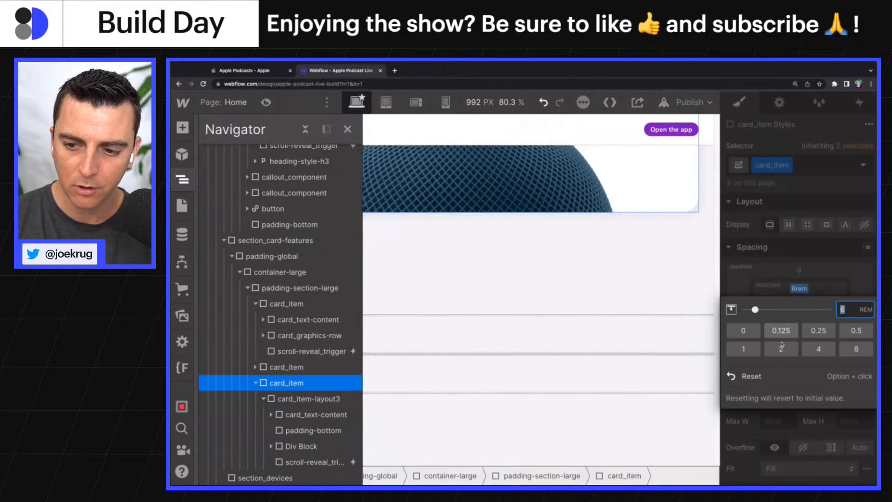
{"action": "left_click", "coordinate": [753, 374]}
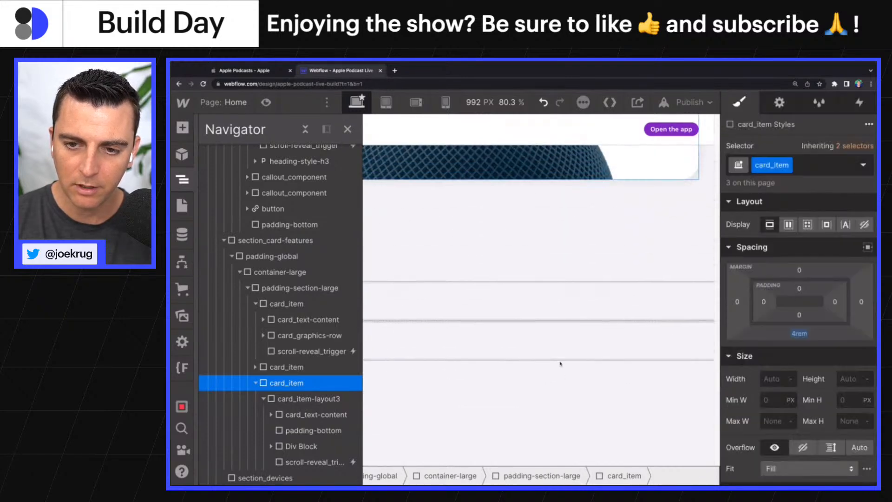
Set the padding of card_item-layout3 to 6rem on top and 4rem on the left and right sides
{"action": "scroll", "coordinate": [799, 325], "scroll_direction": "down", "scroll_amount": 5}
{"action": "scroll", "coordinate": [765, 304], "scroll_direction": "down", "scroll_amount": 4}
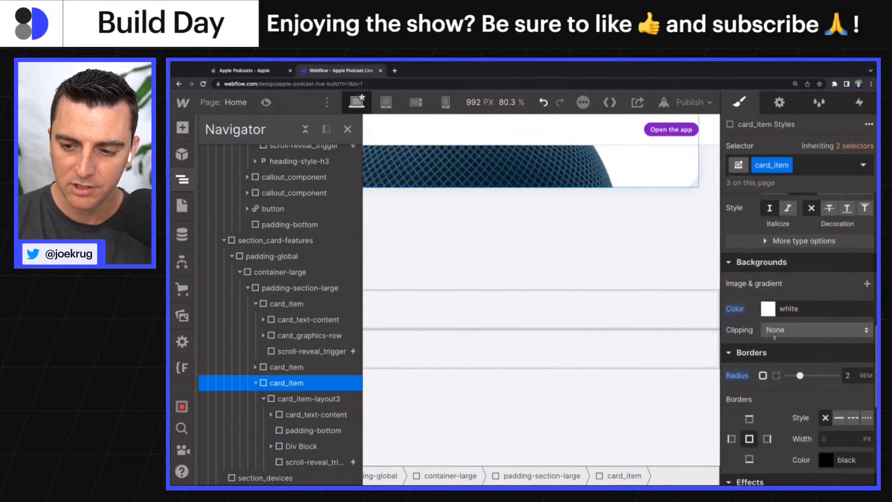
{"action": "scroll", "coordinate": [764, 380], "scroll_direction": "up", "scroll_amount": 8}
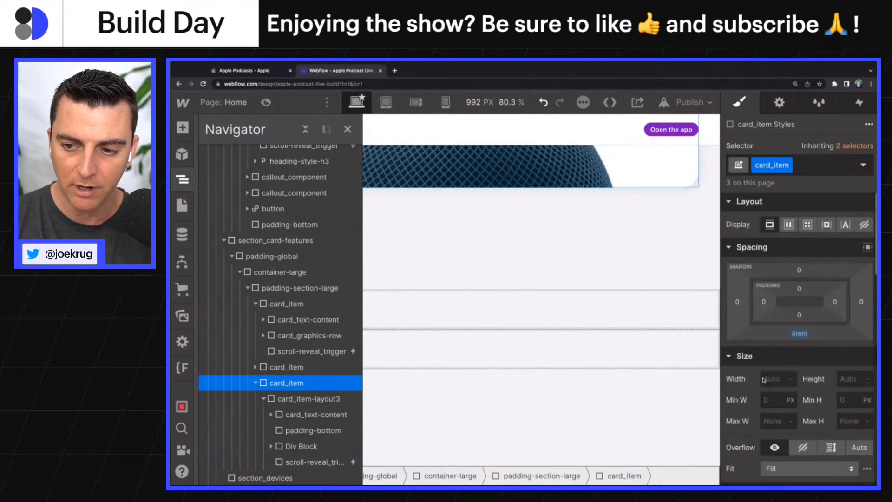
{"action": "left_click", "coordinate": [263, 399]}
{"action": "left_click", "coordinate": [281, 399]}
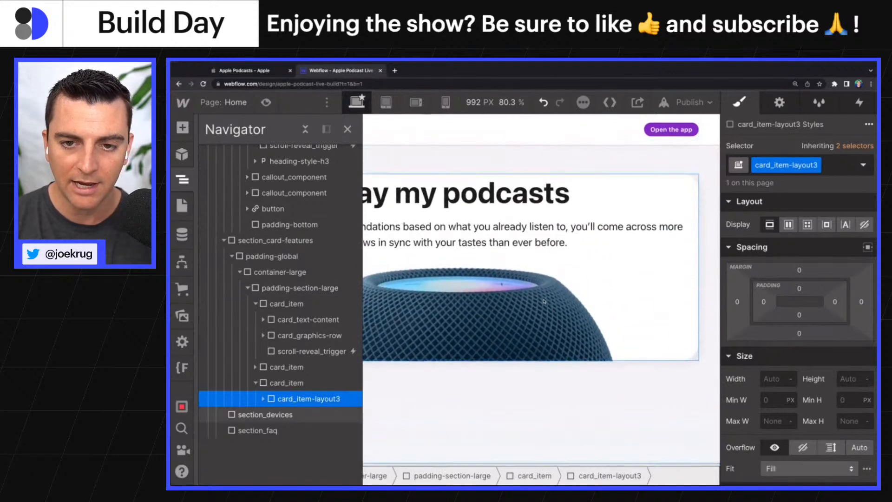
{"action": "left_click", "coordinate": [800, 289]}
{"action": "type", "text": "6rem"}
{"action": "key", "text": "Return"}
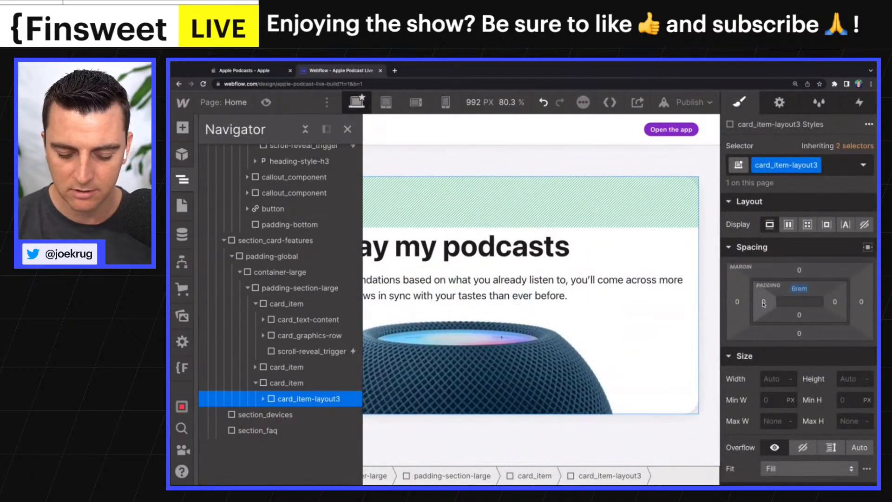
{"action": "left_click", "coordinate": [764, 302]}
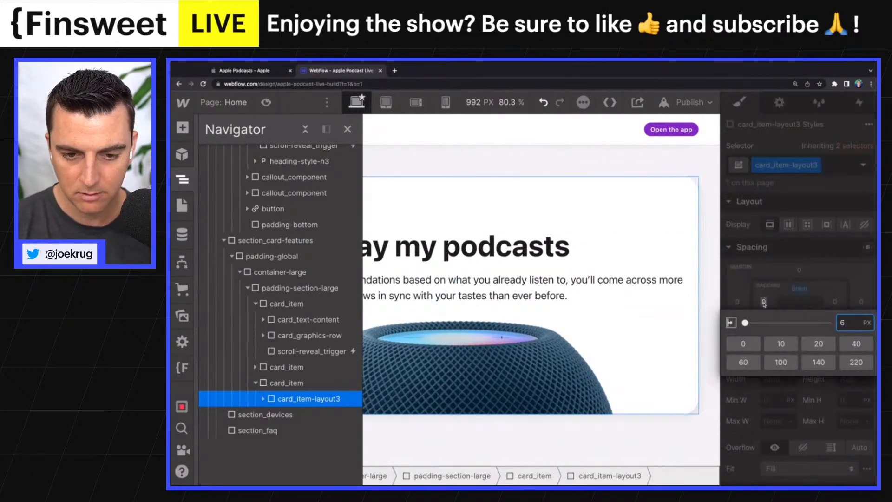
{"action": "key", "text": "Return"}
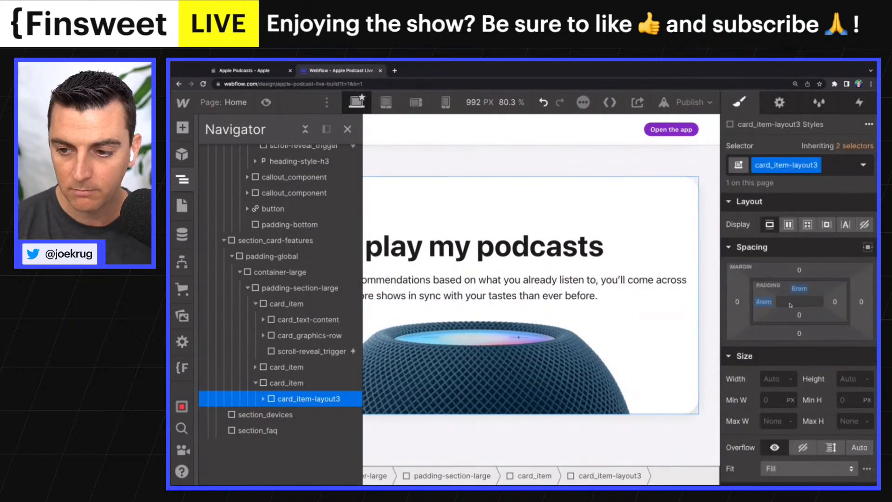
{"action": "left_click", "coordinate": [834, 302]}
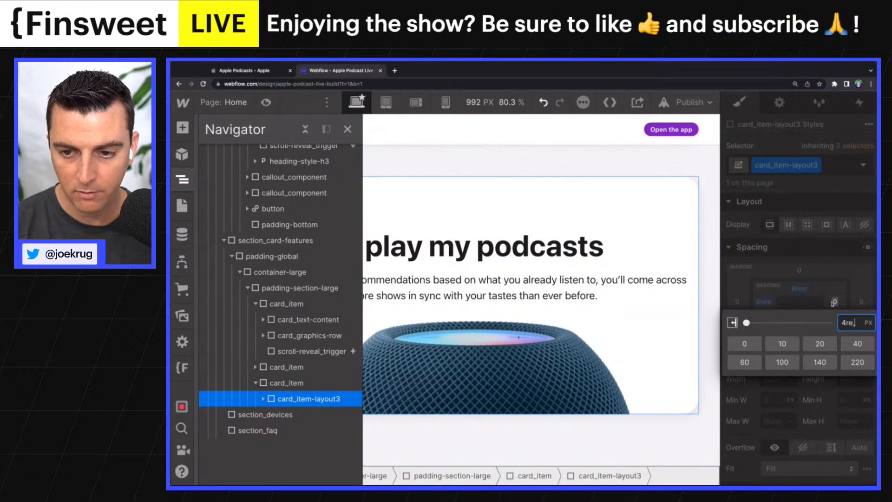
{"action": "type", "text": "4rem"}
{"action": "key", "text": "Return"}
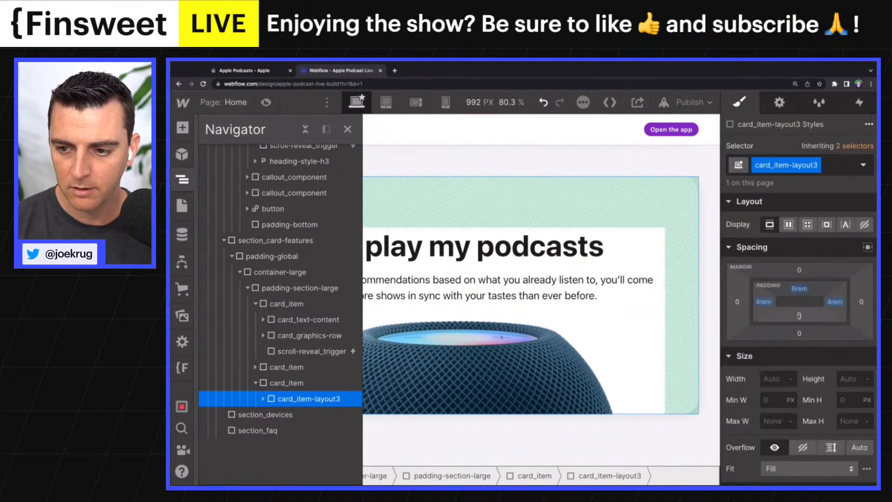
Try a vertical flex layout with centred alignment on card_item-layout3 and undo it
{"action": "left_click", "coordinate": [348, 129]}
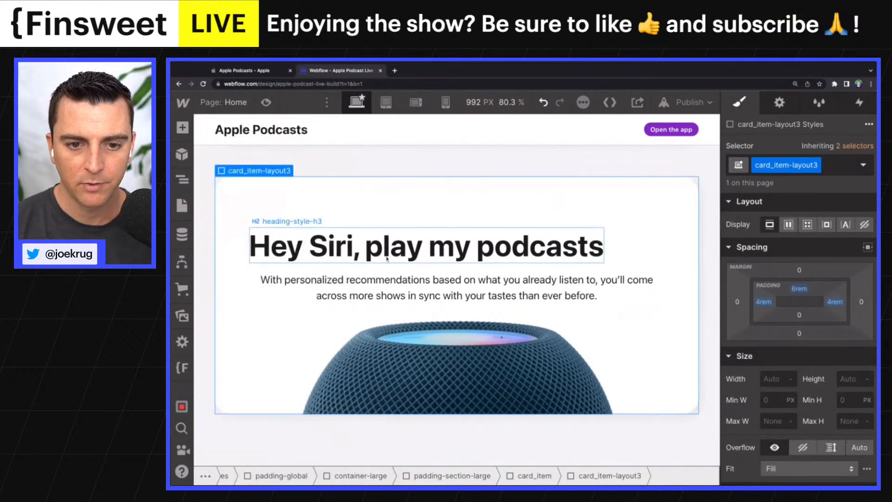
{"action": "scroll", "coordinate": [497, 218], "scroll_direction": "up", "scroll_amount": 1}
{"action": "scroll", "coordinate": [795, 359], "scroll_direction": "down", "scroll_amount": 3}
{"action": "scroll", "coordinate": [795, 359], "scroll_direction": "up", "scroll_amount": 3}
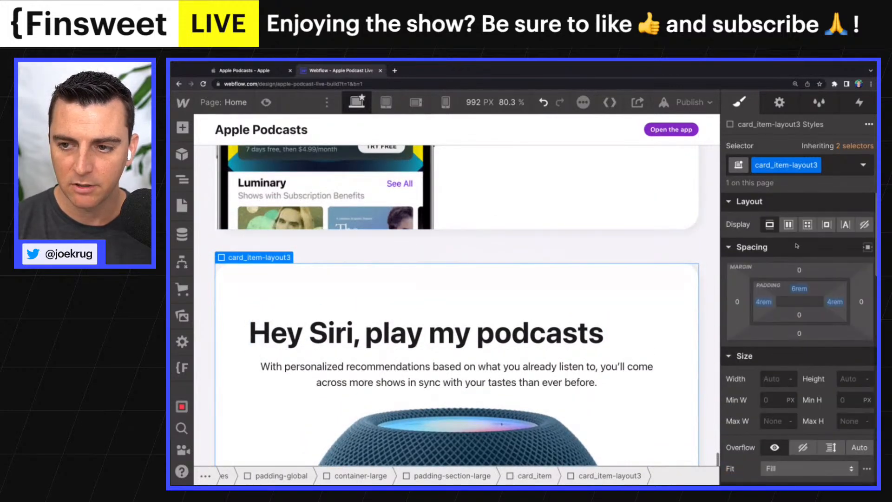
{"action": "left_click", "coordinate": [788, 225]}
{"action": "left_click", "coordinate": [831, 256]}
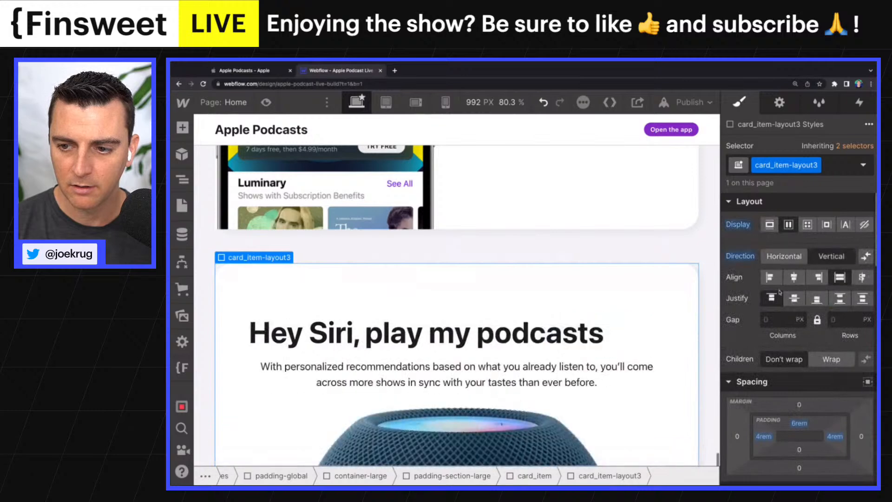
{"action": "left_click", "coordinate": [794, 278]}
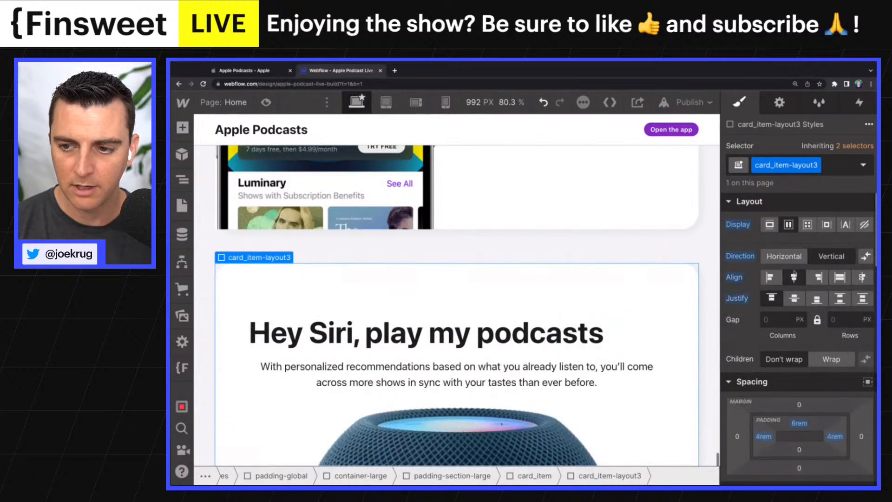
{"action": "key", "text": "ctrl+z"}
{"action": "key", "text": "ctrl+z"}
{"action": "key", "text": "ctrl+z"}
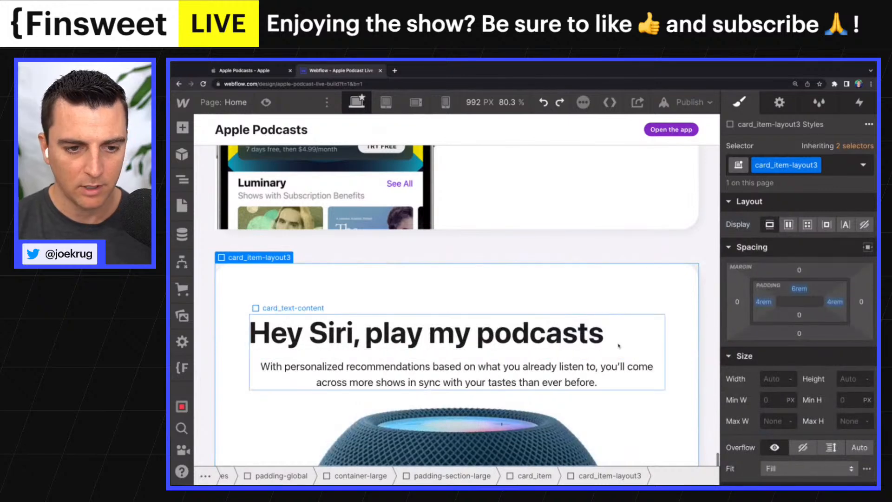
Centre the grid items of card_text-content horizontally in the Siri card
{"action": "left_click", "coordinate": [619, 346]}
{"action": "left_click", "coordinate": [793, 297]}
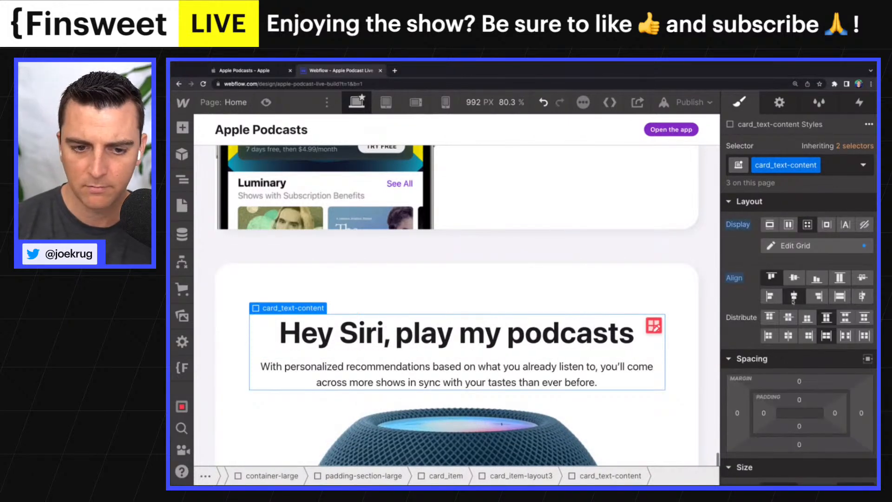
Remove the layout combo class from the second card_item, the Luminary phone card, keeping only its base class
{"action": "scroll", "coordinate": [534, 291], "scroll_direction": "up", "scroll_amount": 3}
{"action": "left_click", "coordinate": [528, 291]}
{"action": "scroll", "coordinate": [528, 291], "scroll_direction": "up", "scroll_amount": 2}
{"action": "left_click", "coordinate": [847, 170]}
{"action": "key", "text": "BackSpace"}
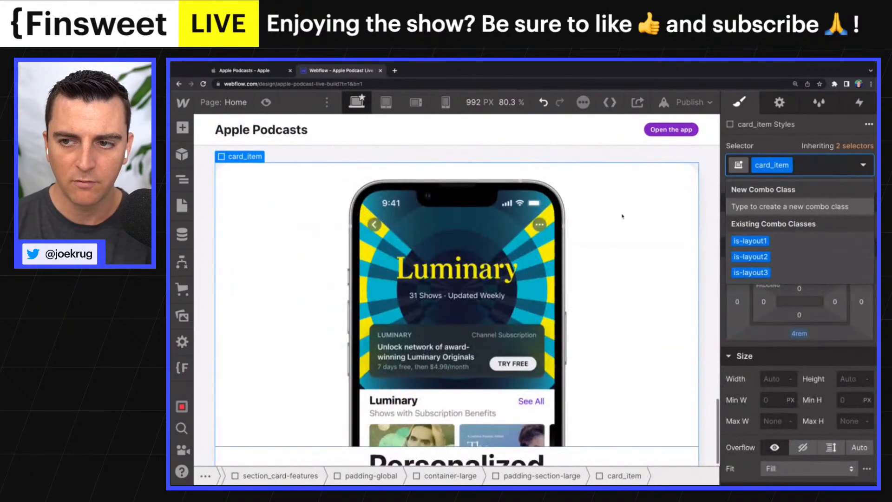
Add a new Div Block inside the second card_item
{"action": "left_click", "coordinate": [657, 204]}
{"action": "key", "text": "a"}
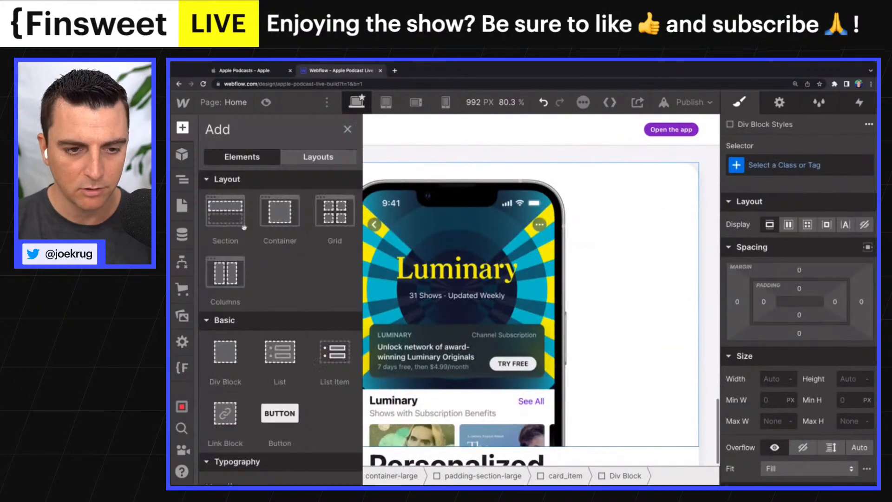
{"action": "key", "text": "z"}
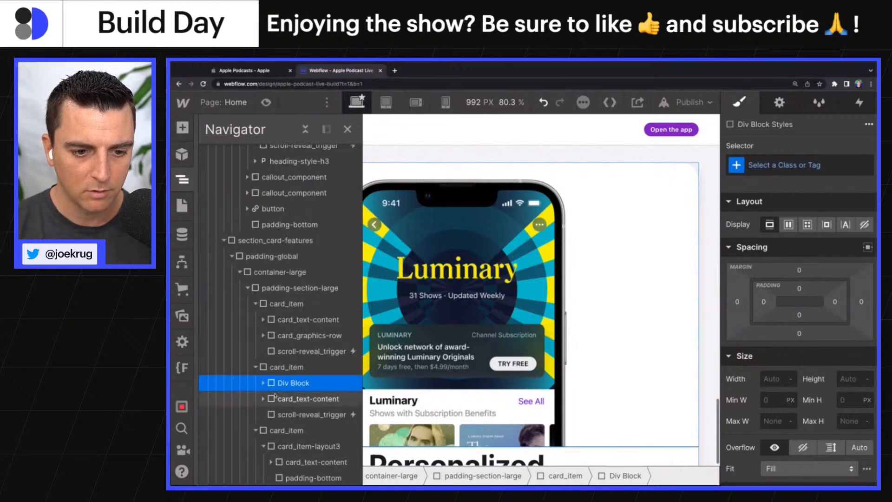
{"action": "left_click", "coordinate": [263, 384]}
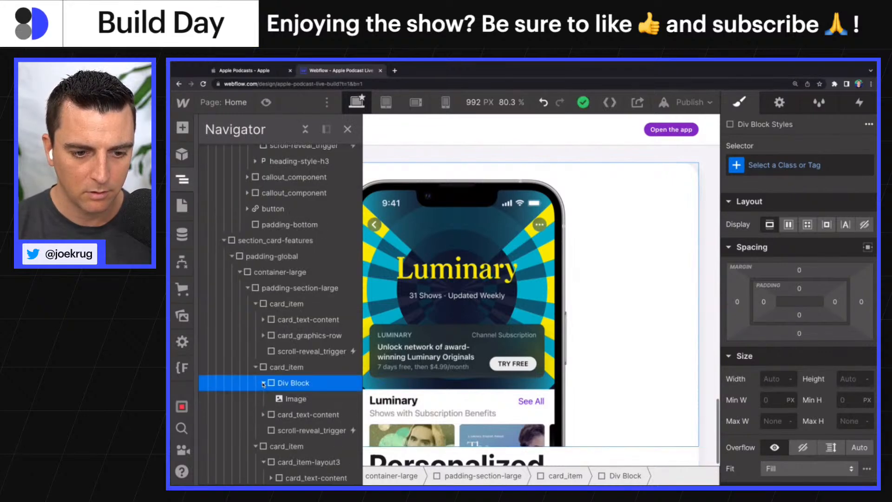
{"action": "left_click", "coordinate": [264, 384]}
{"action": "left_click", "coordinate": [287, 368]}
{"action": "key", "text": "a"}
{"action": "left_click", "coordinate": [231, 358]}
Give the new empty Div Block in the second card the class card_item-layout2
{"action": "scroll", "coordinate": [353, 330], "scroll_direction": "down", "scroll_amount": 5}
{"action": "left_click", "coordinate": [794, 165]}
{"action": "type", "text": "card_item"}
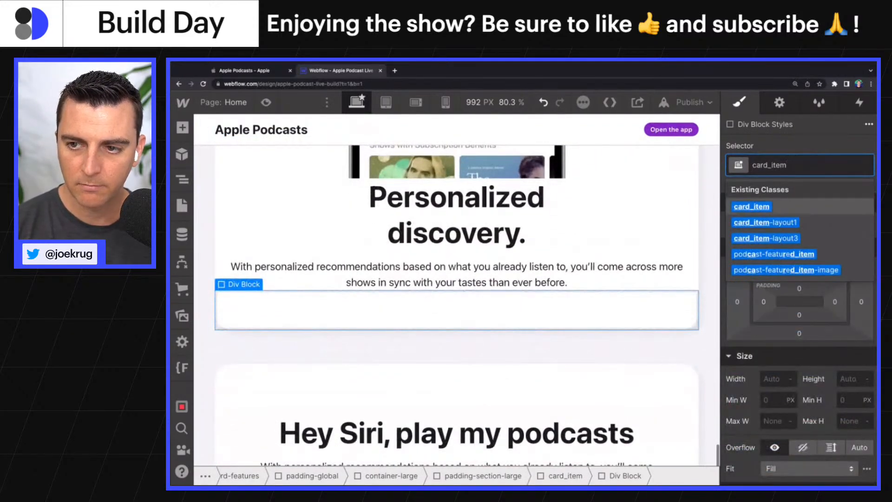
{"action": "type", "text": "-layout"}
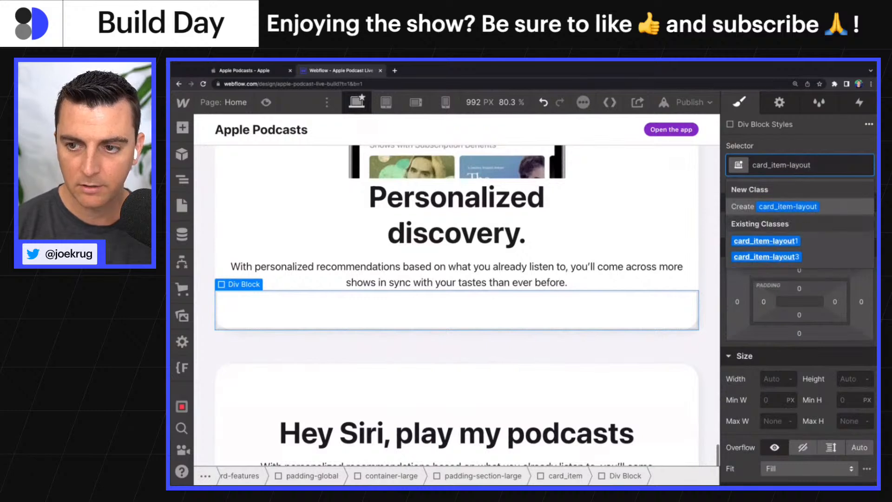
{"action": "type", "text": "2"}
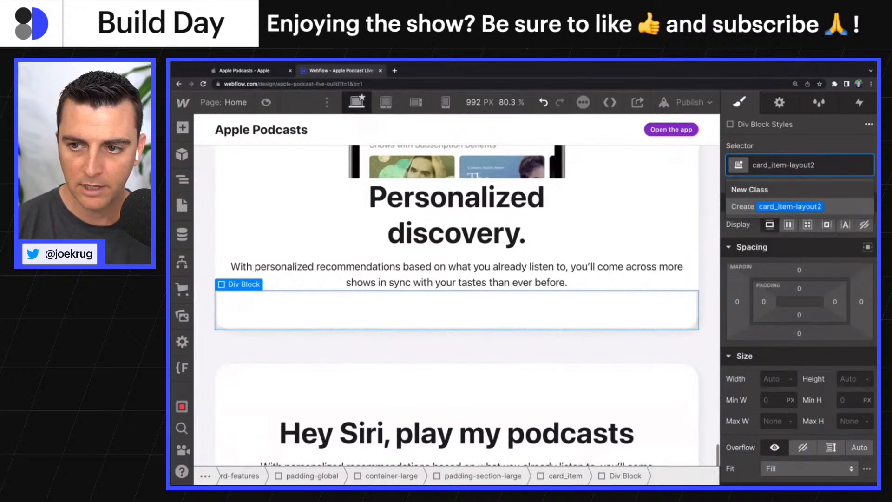
{"action": "key", "text": "Return"}
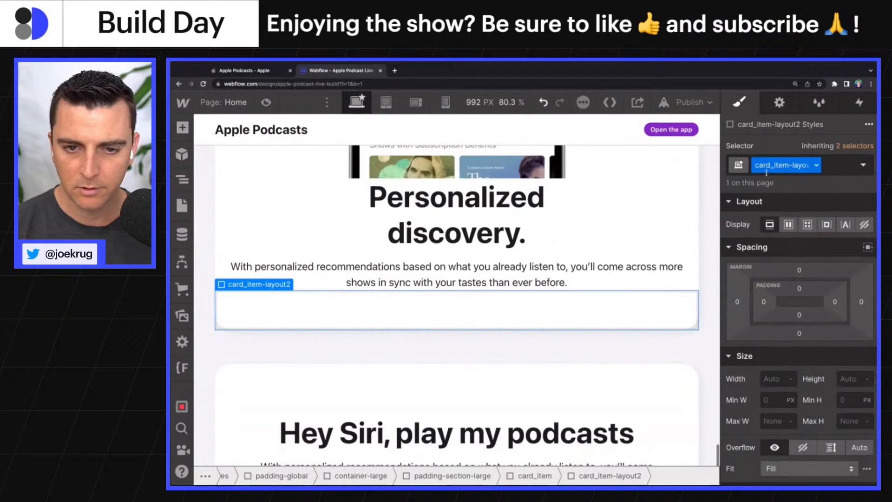
Place card_item-layout2 first in the second card and nest its image Div Block, card_text-content and scroll-reveal_trigger inside it
{"action": "left_click", "coordinate": [184, 179]}
{"action": "left_click_drag", "start_coordinate": [290, 430], "coordinate": [285, 386]}
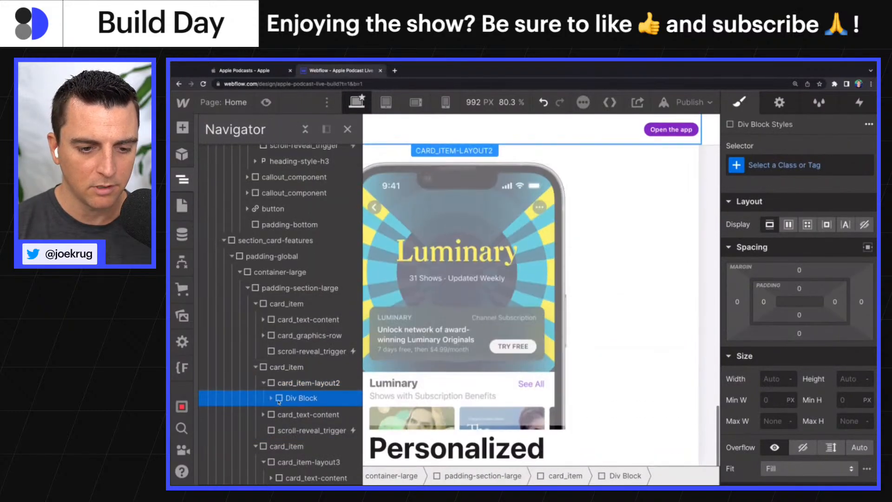
{"action": "left_click_drag", "start_coordinate": [281, 419], "coordinate": [285, 415]}
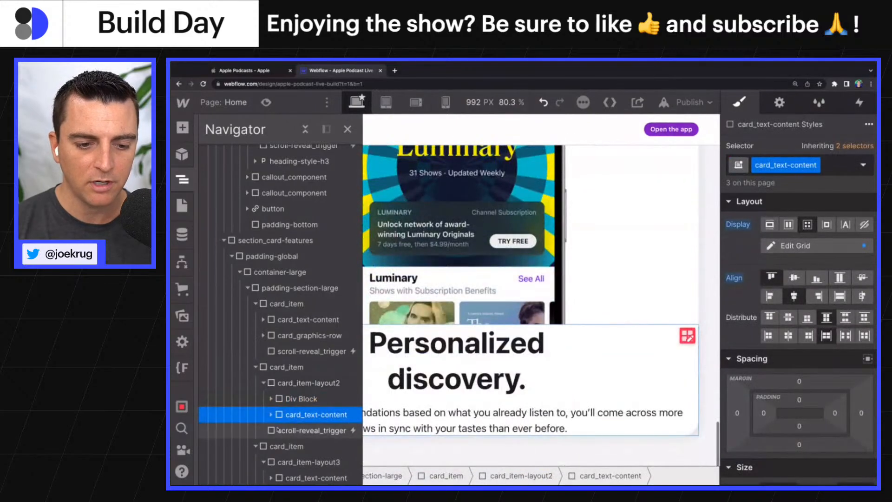
{"action": "left_click", "coordinate": [280, 430]}
Set card_item-layout2 to a grid display with two 1fr columns and a single auto row
{"action": "left_click", "coordinate": [295, 383]}
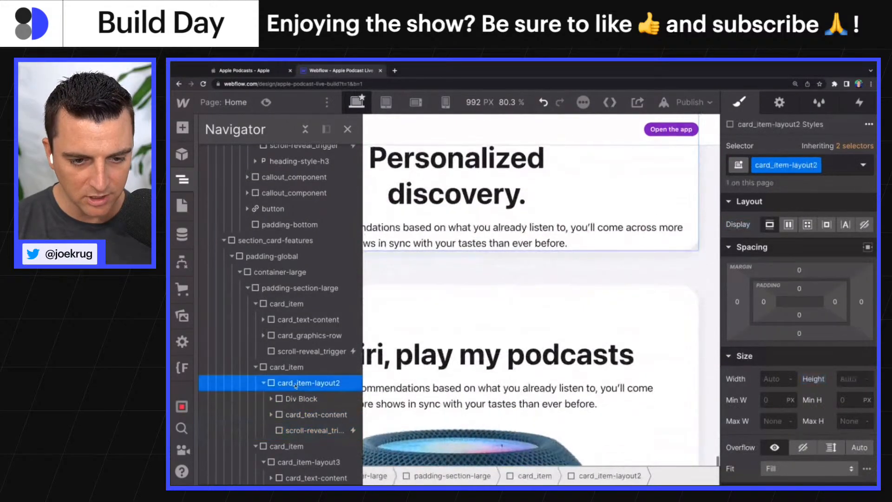
{"action": "left_click", "coordinate": [347, 129]}
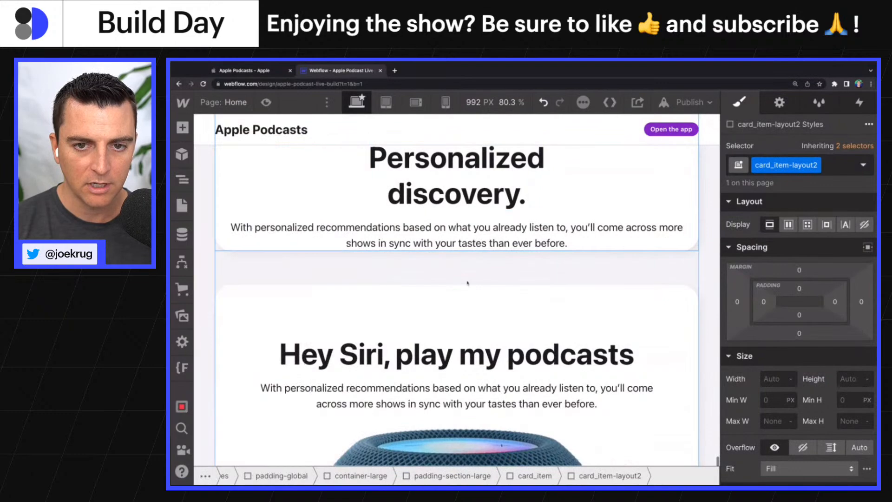
{"action": "scroll", "coordinate": [468, 284], "scroll_direction": "up", "scroll_amount": 2}
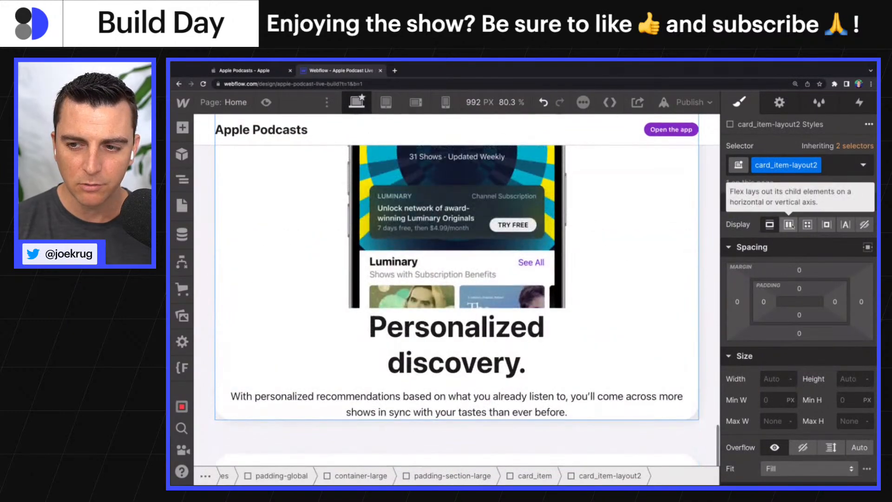
{"action": "left_click", "coordinate": [807, 225]}
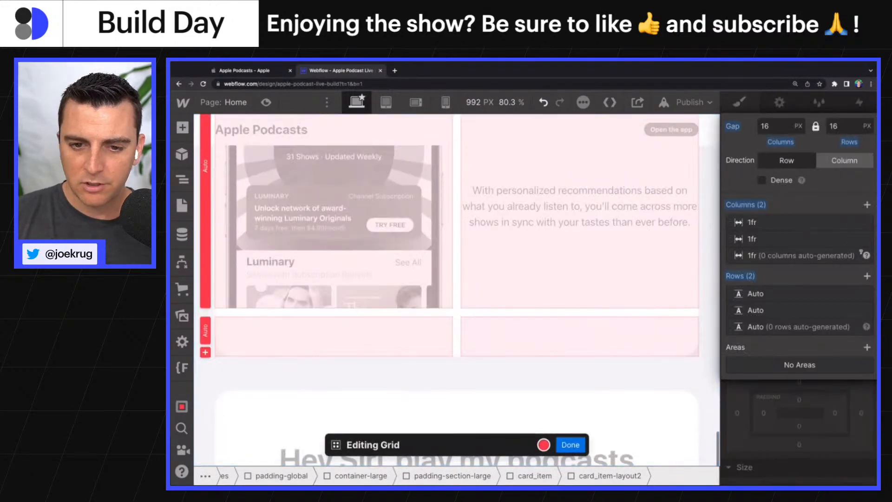
{"action": "left_click", "coordinate": [866, 312]}
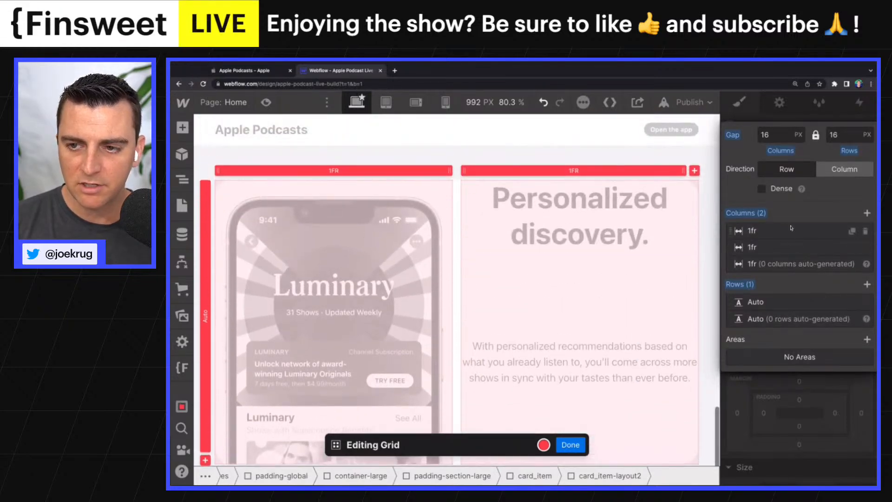
Set the card_item-layout2 grid gap to 4rem, and align and distribute its items to the top
{"action": "type", "text": "4"}
{"action": "key", "text": "Tab"}
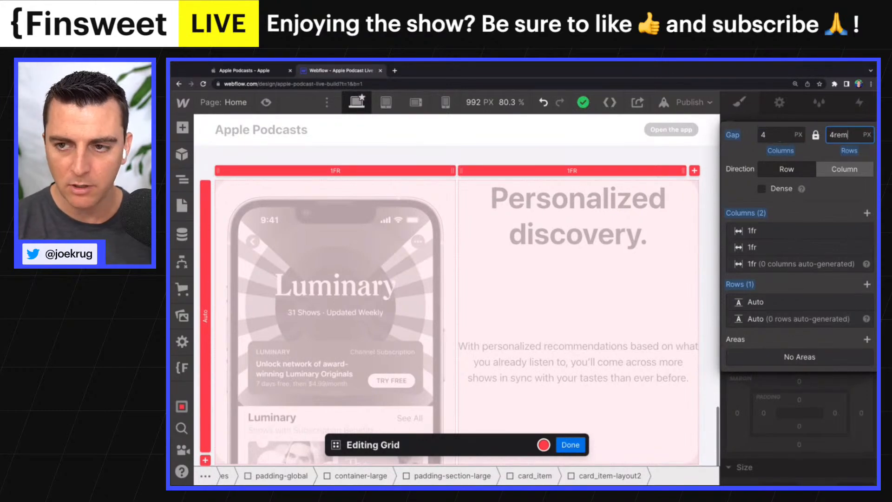
{"action": "type", "text": "rem"}
{"action": "key", "text": "Return"}
{"action": "key", "text": "Escape"}
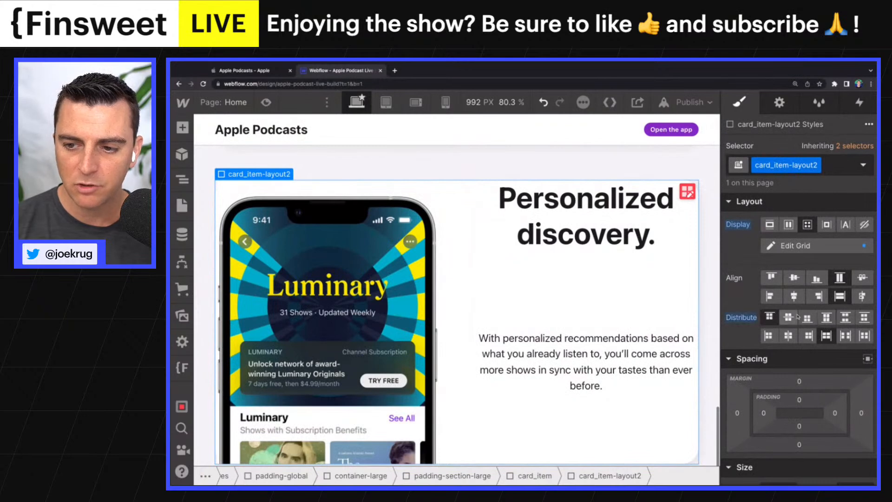
{"action": "left_click", "coordinate": [773, 278]}
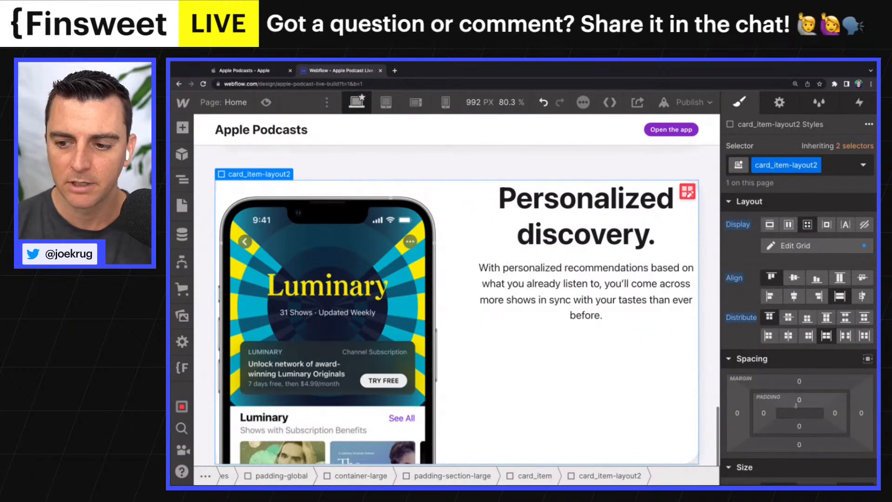
Set the padding of card_item-layout2 to 6rem on top and 4rem on the left side
{"action": "left_click", "coordinate": [800, 401]}
{"action": "type", "text": "6rem"}
{"action": "key", "text": "Return"}
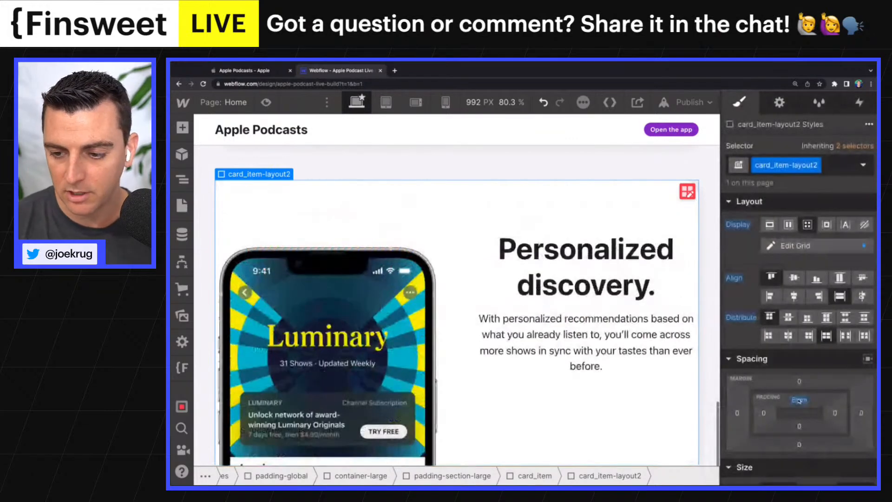
{"action": "left_click", "coordinate": [764, 414]}
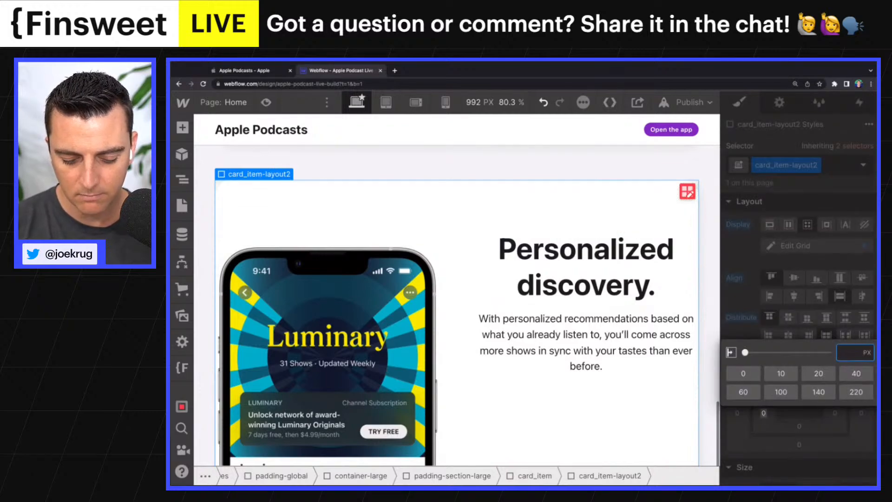
{"action": "type", "text": "4rem"}
{"action": "key", "text": "Return"}
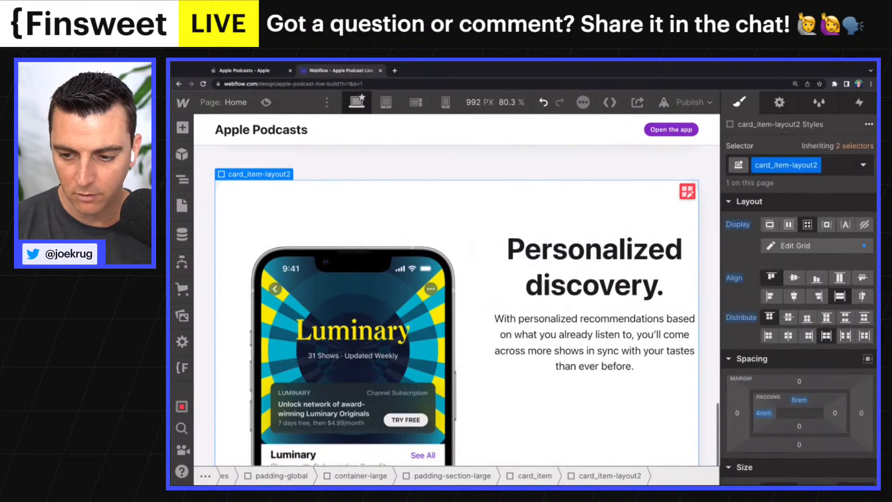
Set the right padding of card_item-layout2 to 4rem and align its text to the left
{"action": "left_click", "coordinate": [834, 414]}
{"action": "type", "text": "4rem"}
{"action": "key", "text": "Return"}
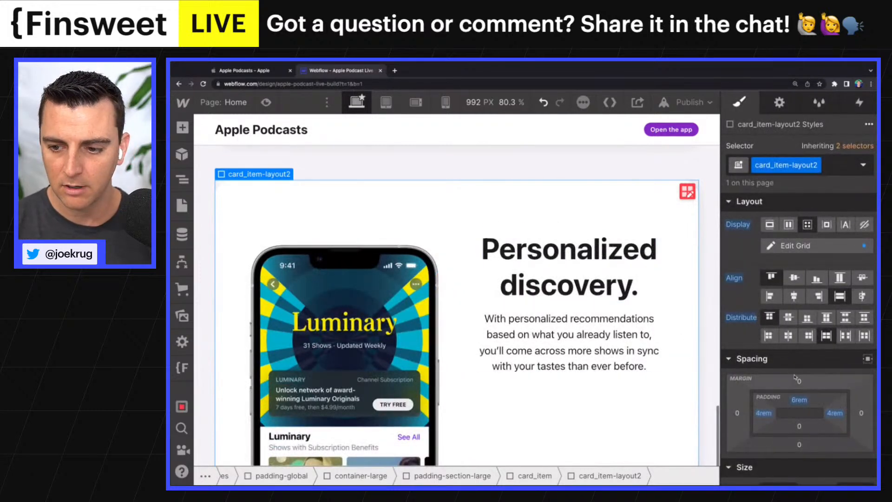
{"action": "scroll", "coordinate": [776, 415], "scroll_direction": "down", "scroll_amount": 10}
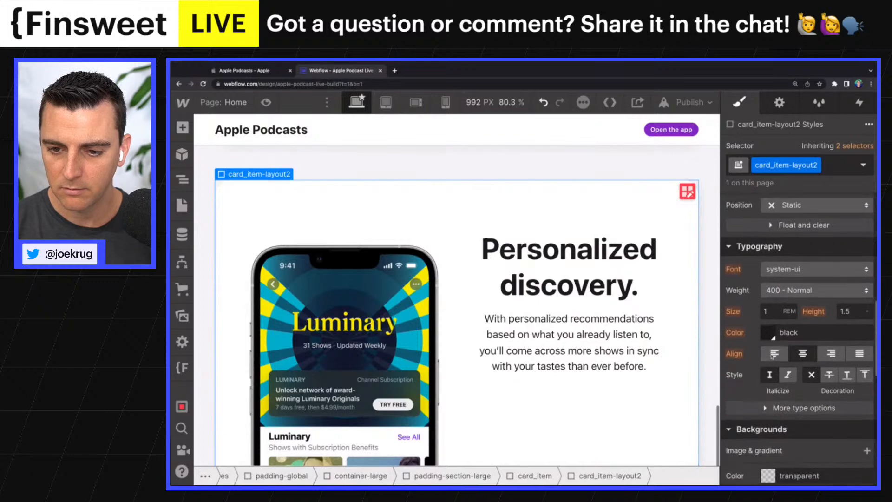
{"action": "scroll", "coordinate": [529, 404], "scroll_direction": "up", "scroll_amount": 5}
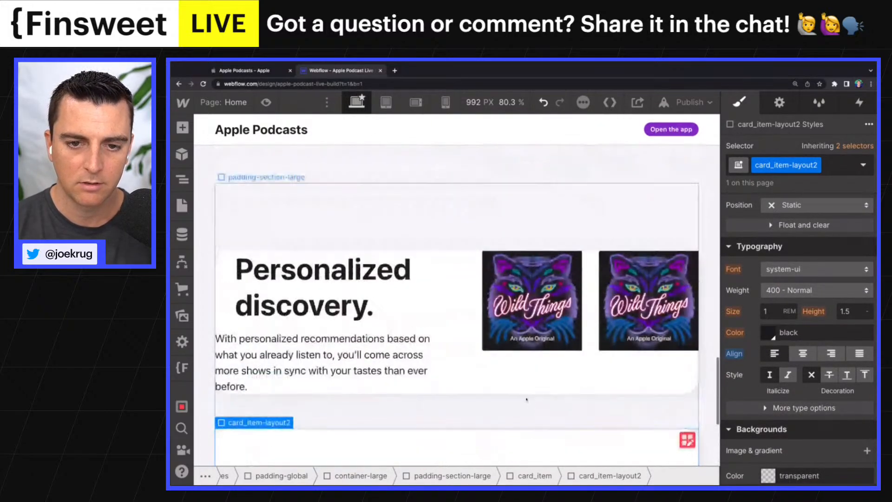
Add a Div Block inside the first feature card and give it the existing class card_item-layout1
{"action": "left_click", "coordinate": [447, 300]}
{"action": "left_click", "coordinate": [183, 182]}
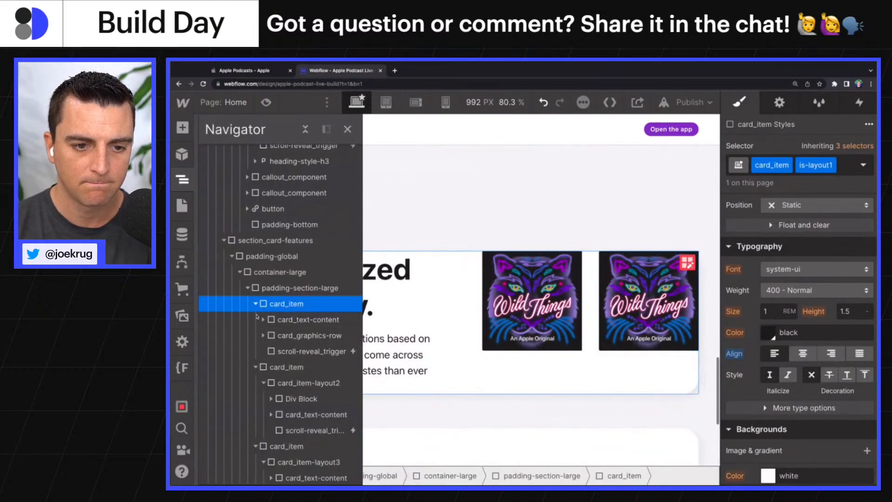
{"action": "key", "text": "a"}
{"action": "left_click", "coordinate": [223, 349]}
{"action": "left_click", "coordinate": [798, 168]}
{"action": "type", "text": "card_"}
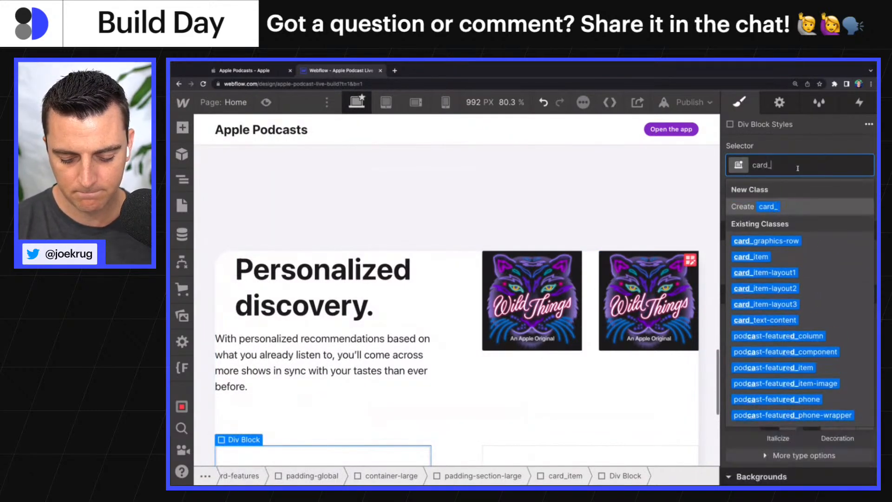
{"action": "type", "text": "item-layout"}
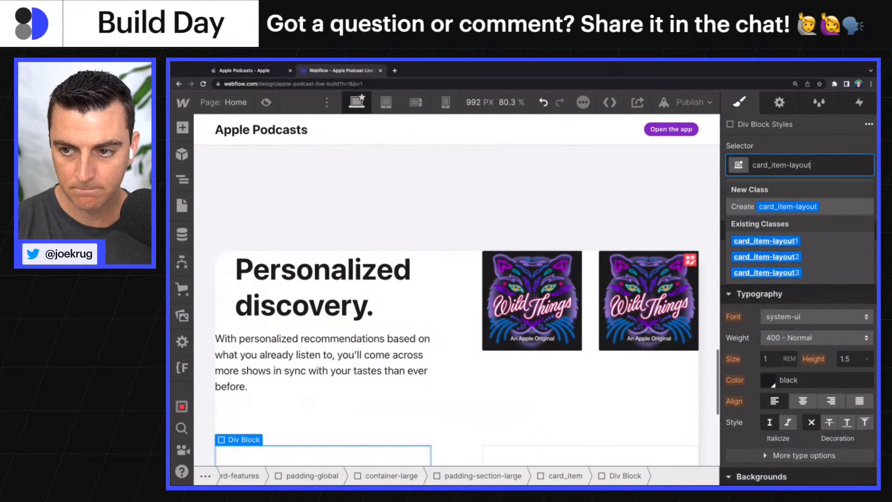
{"action": "type", "text": "1"}
{"action": "key", "text": "Return"}
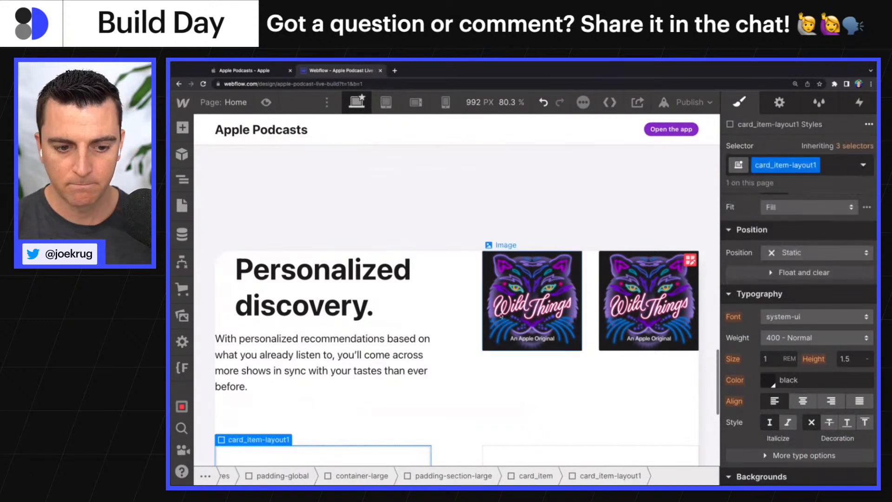
Place card_item-layout1 first in the first card and nest card_text-content, card_graphics-row and scroll-reveal_trigger inside it
{"action": "scroll", "coordinate": [771, 371], "scroll_direction": "down", "scroll_amount": 2}
{"action": "scroll", "coordinate": [772, 371], "scroll_direction": "up", "scroll_amount": 5}
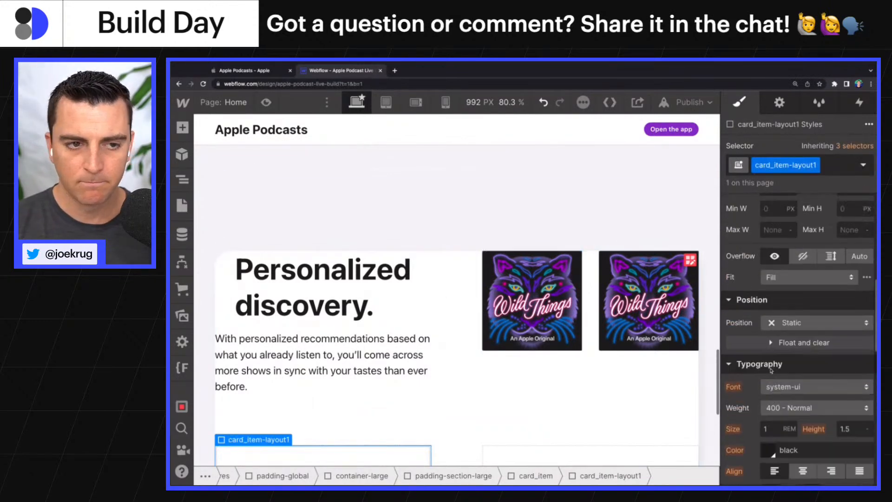
{"action": "scroll", "coordinate": [771, 400], "scroll_direction": "up", "scroll_amount": 3}
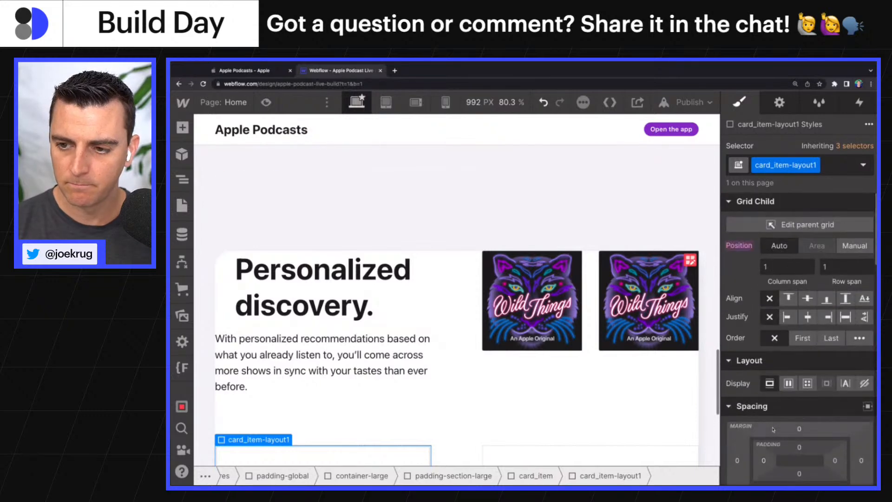
{"action": "left_click", "coordinate": [182, 181]}
{"action": "left_click_drag", "start_coordinate": [294, 366], "coordinate": [283, 315]}
{"action": "left_click", "coordinate": [280, 335]}
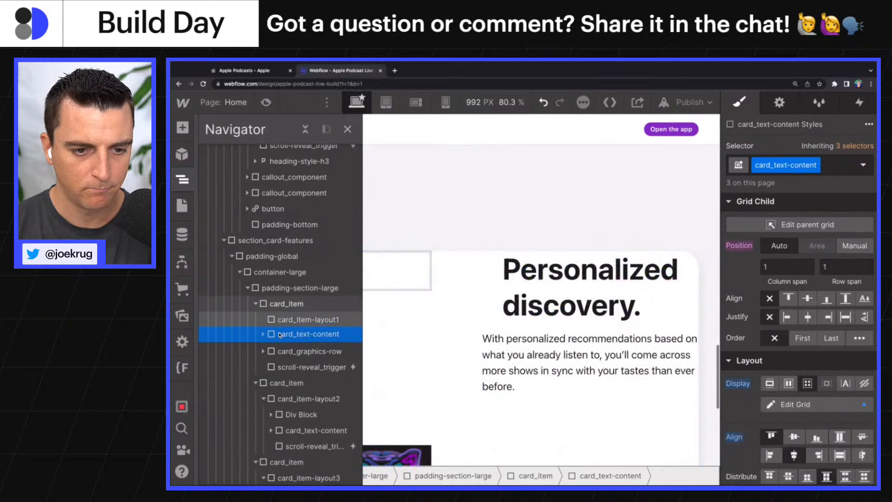
{"action": "key", "text": "ctrl+z"}
{"action": "left_click", "coordinate": [303, 352]}
{"action": "left_click_drag", "start_coordinate": [296, 368], "coordinate": [308, 368]}
Set the padding of card_item-layout1 to 6rem on top, 4rem on the left side and 6rem at the bottom
{"action": "left_click", "coordinate": [308, 319]}
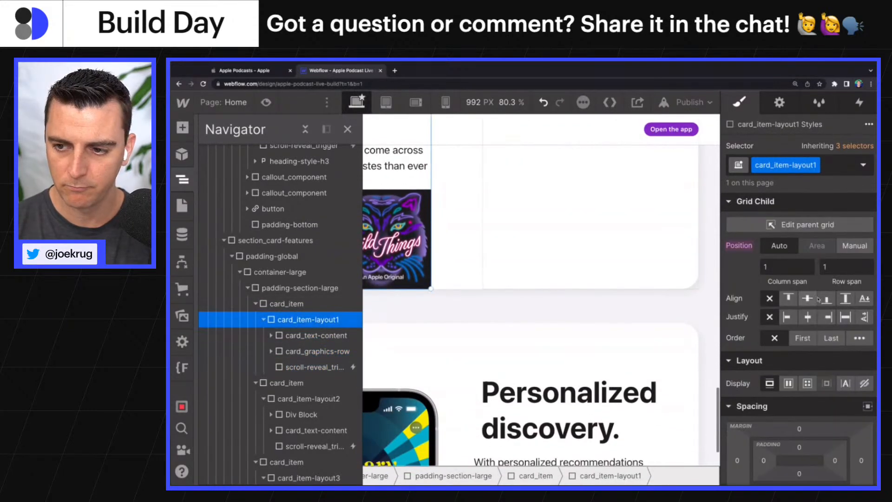
{"action": "left_click", "coordinate": [835, 461]}
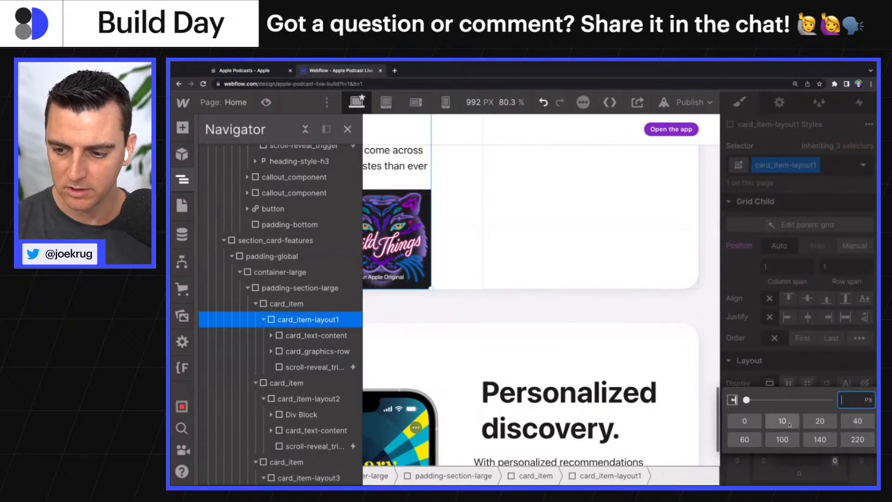
{"action": "key", "text": "Escape"}
{"action": "left_click", "coordinate": [799, 448]}
{"action": "type", "text": "6r"}
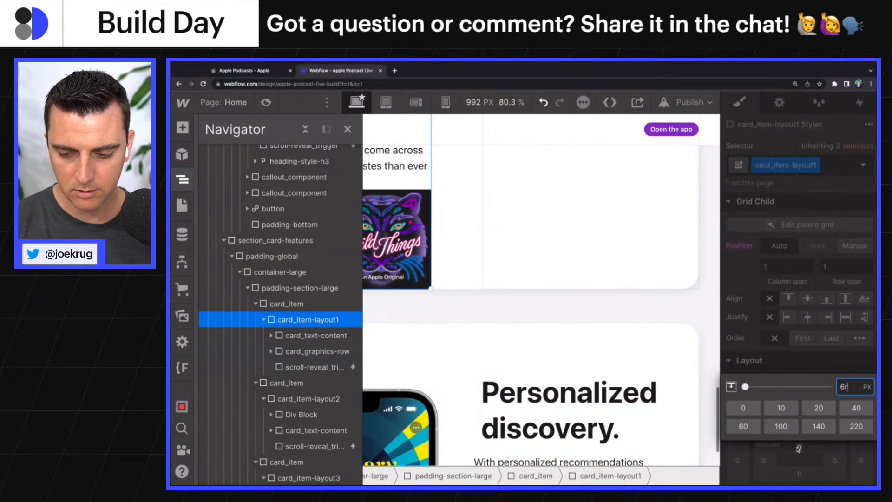
{"action": "type", "text": "em"}
{"action": "key", "text": "Return"}
{"action": "left_click", "coordinate": [764, 461]}
{"action": "type", "text": "6rem"}
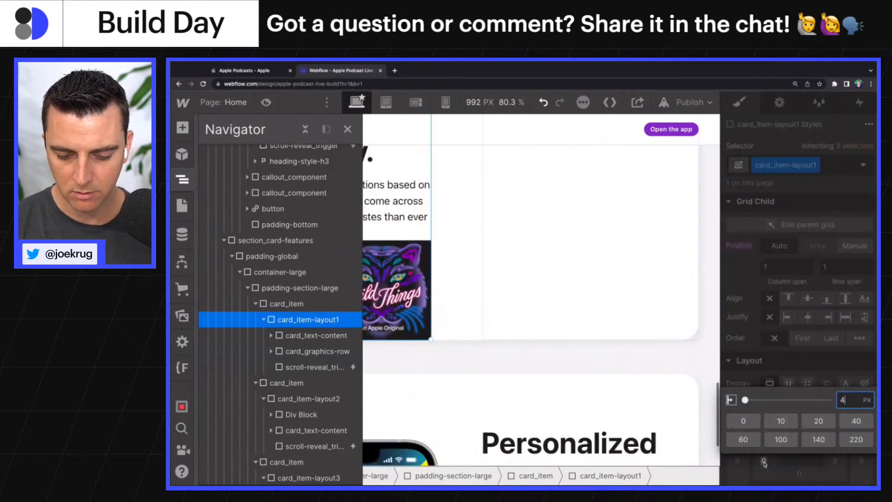
{"action": "key", "text": "Return"}
{"action": "left_click", "coordinate": [800, 473]}
{"action": "type", "text": "6rem"}
{"action": "key", "text": "Return"}
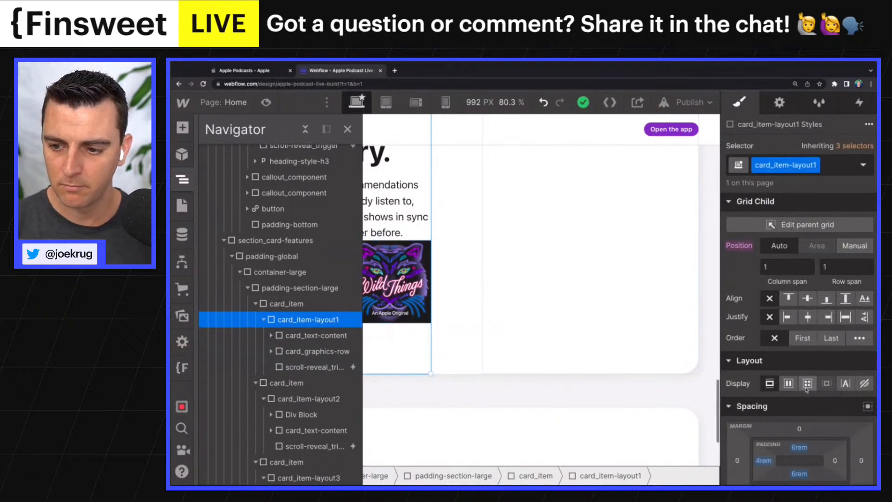
Set card_item-layout1 to a grid display with a 6rem gap, keeping two 1fr columns and deleting the second row
{"action": "left_click", "coordinate": [807, 383]}
{"action": "left_click", "coordinate": [783, 141]}
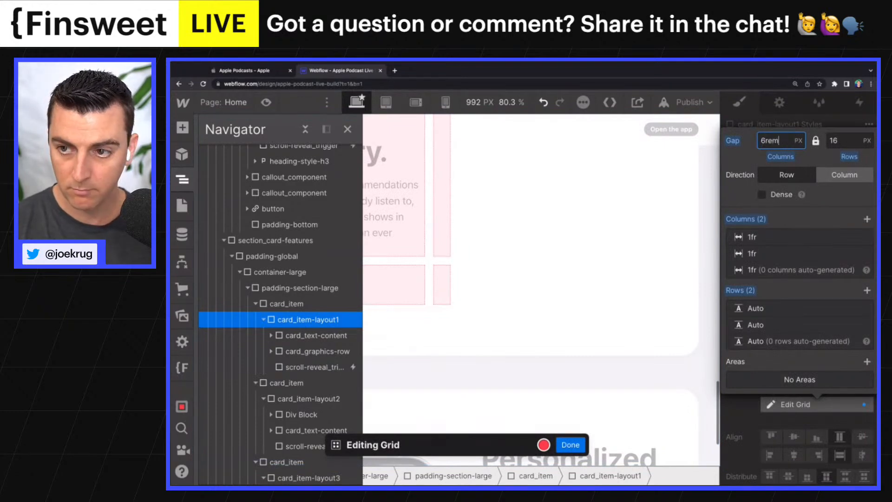
{"action": "key", "text": "Return"}
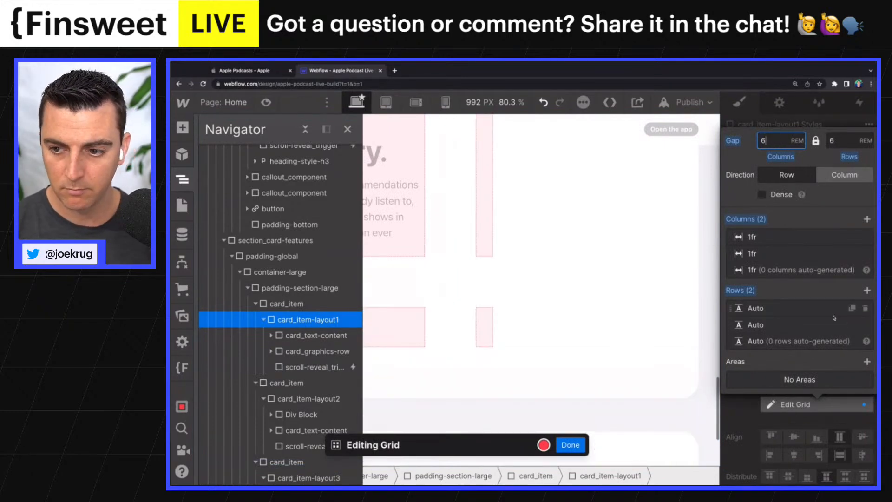
{"action": "left_click", "coordinate": [866, 326]}
{"action": "left_click", "coordinate": [570, 445]}
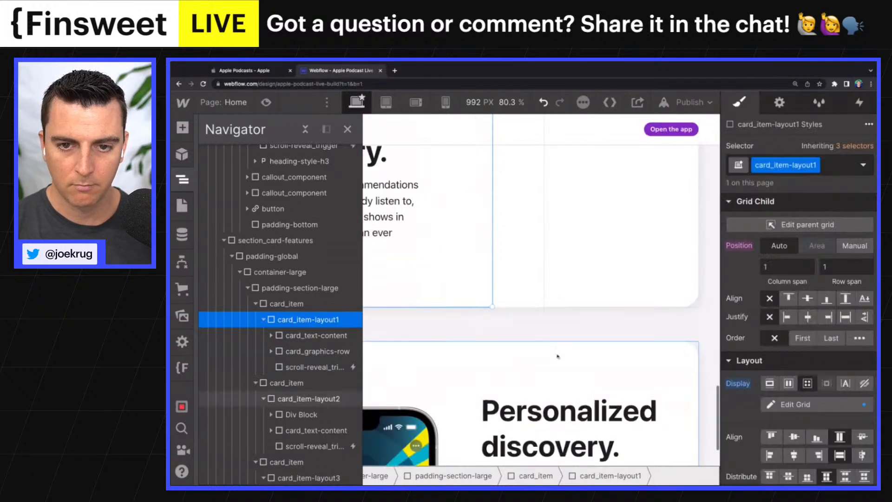
Select the card_graphics-row inside the first card's layout grid
{"action": "scroll", "coordinate": [556, 355], "scroll_direction": "down", "scroll_amount": 5}
{"action": "left_click", "coordinate": [479, 324]}
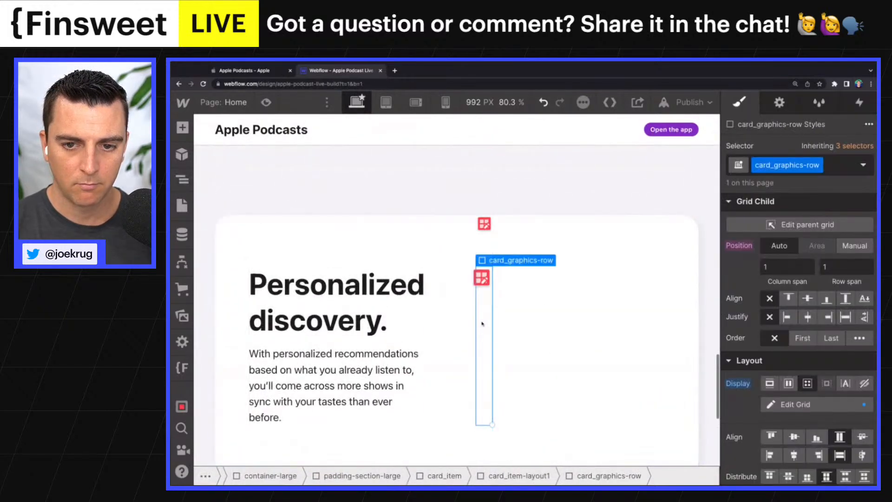